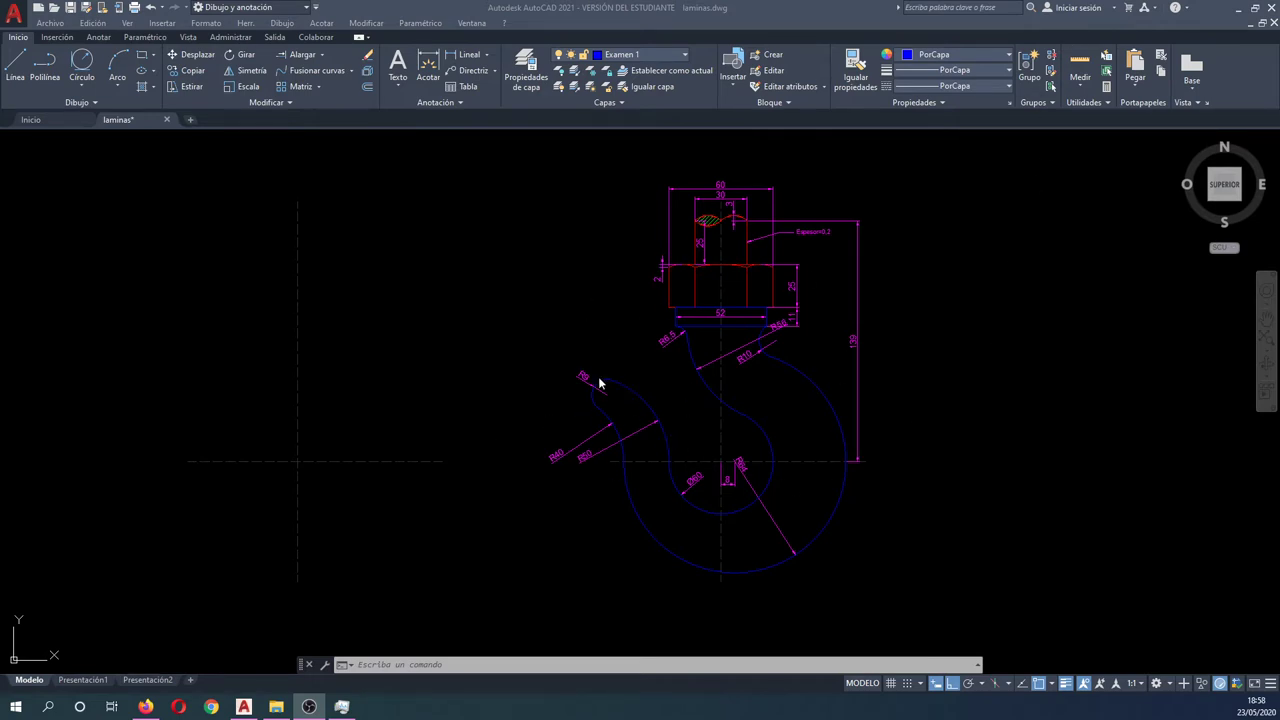
Step: Check the layer list and lineweight choices, leaving Examen 1 current and the lineweight unchanged
click(522, 405)
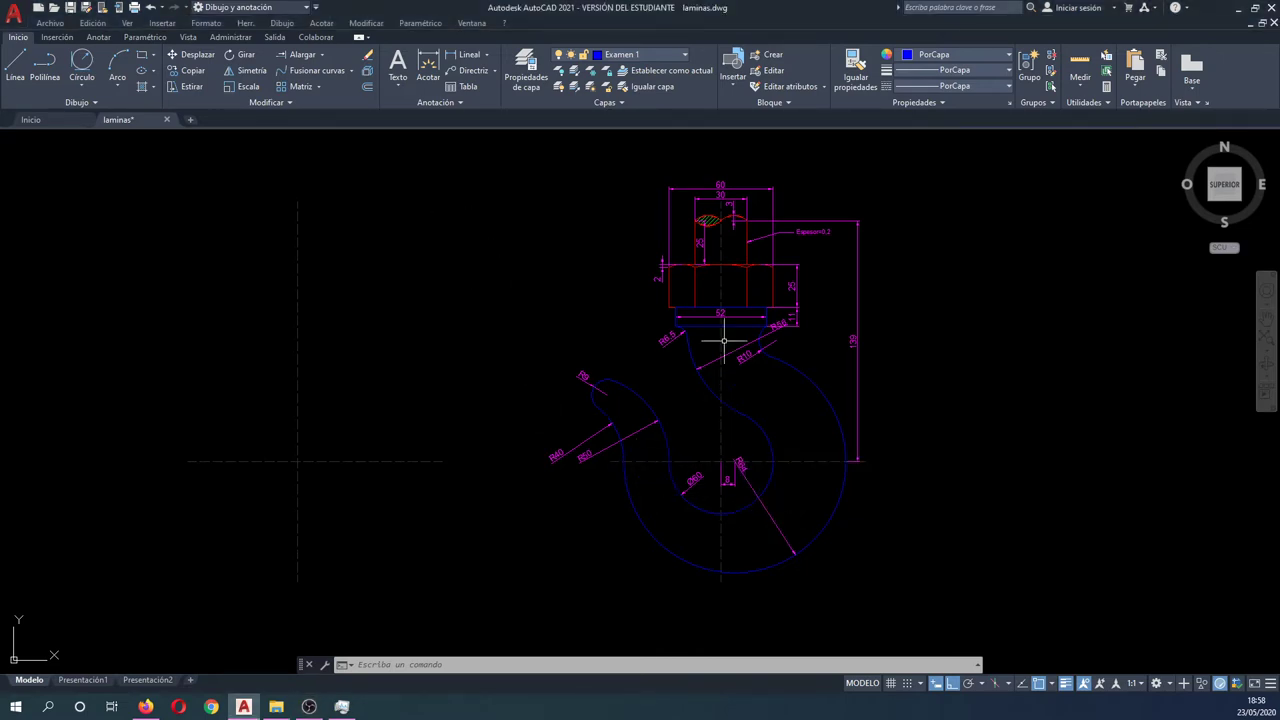
click(684, 56)
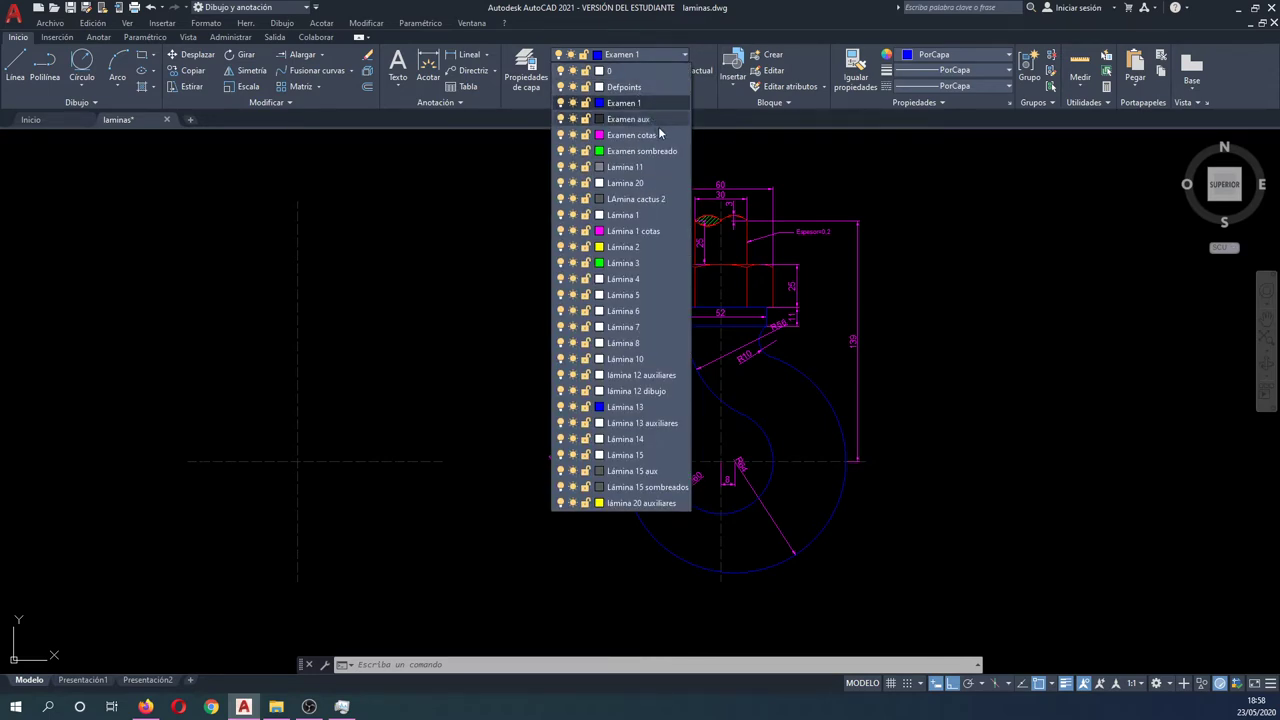
click(450, 244)
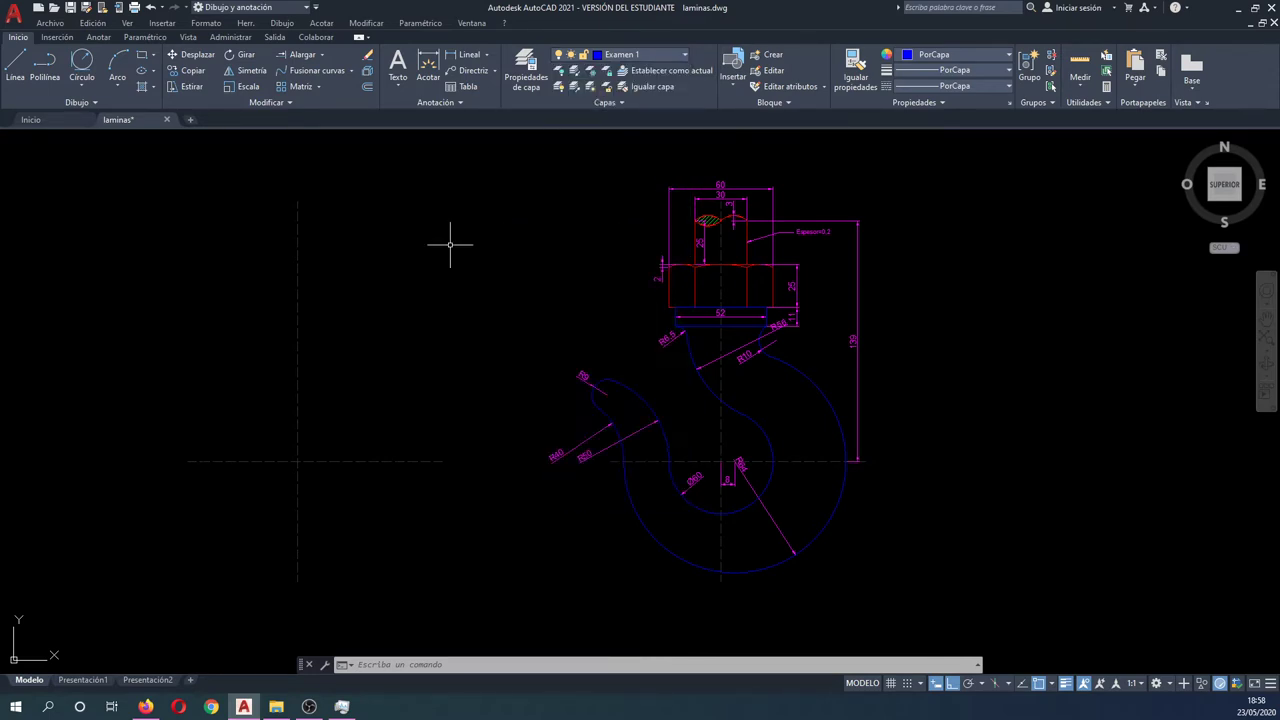
key(Escape)
key(Escape)
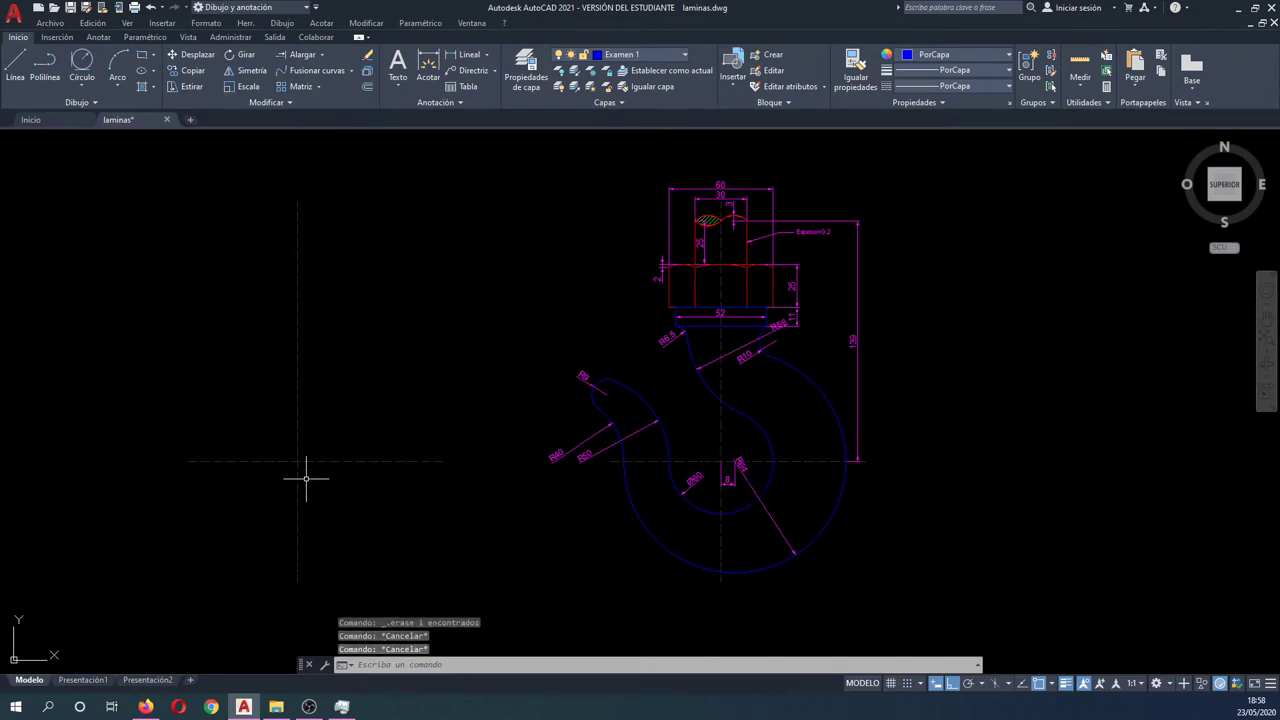
click(306, 477)
click(237, 421)
key(Escape)
scroll(245, 399, up, 2)
scroll(300, 330, up, 2)
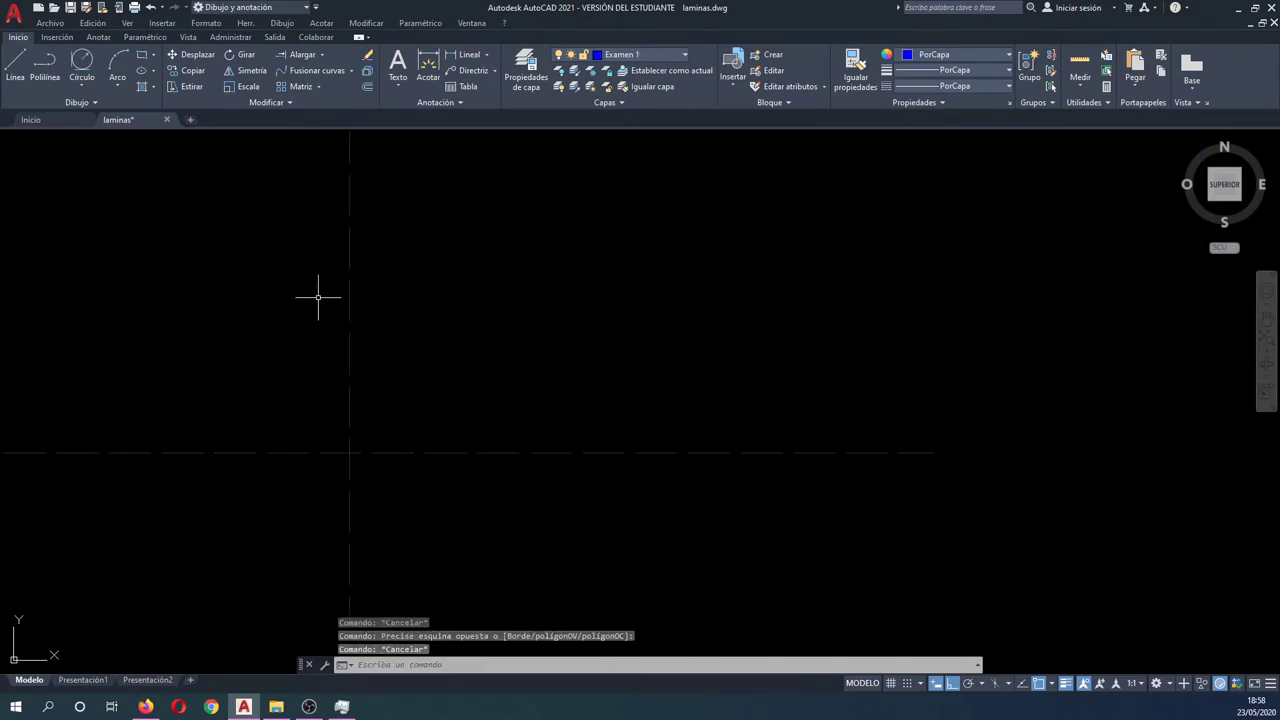
scroll(314, 294, down, 2)
scroll(314, 434, down, 1)
scroll(317, 434, down, 1)
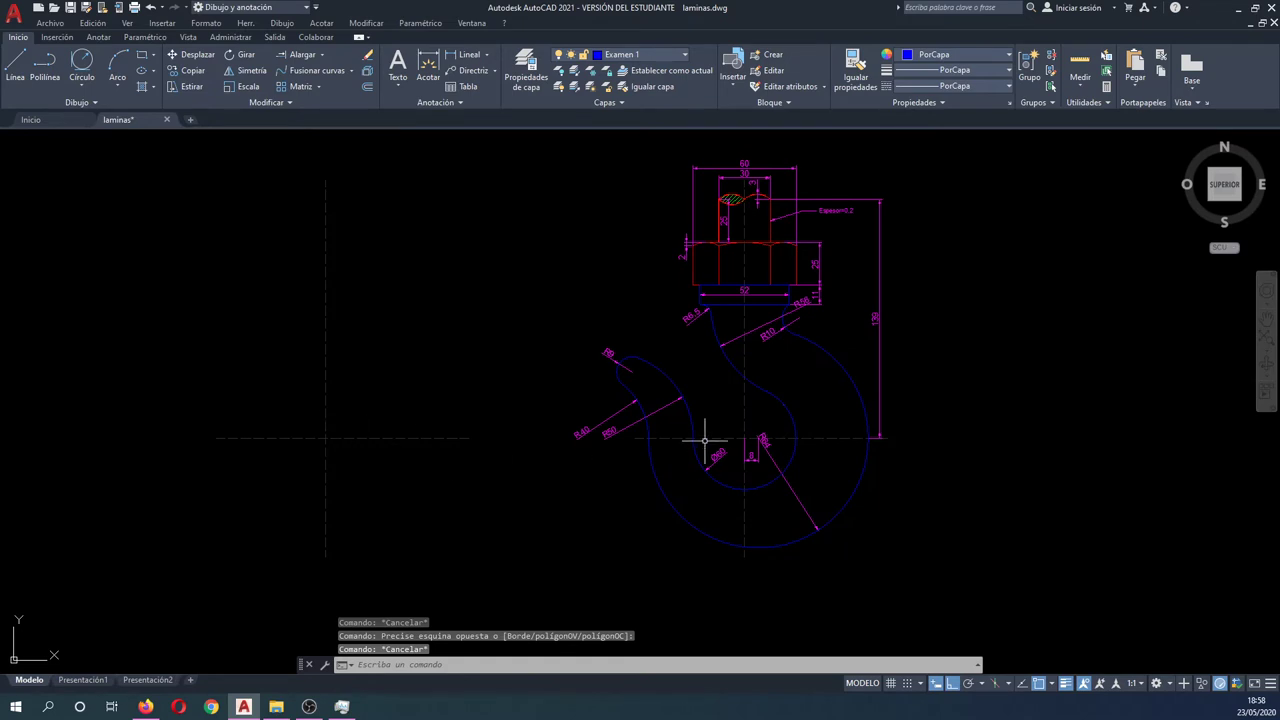
middle_drag(394, 409, 409, 420)
key(Escape)
key(Escape)
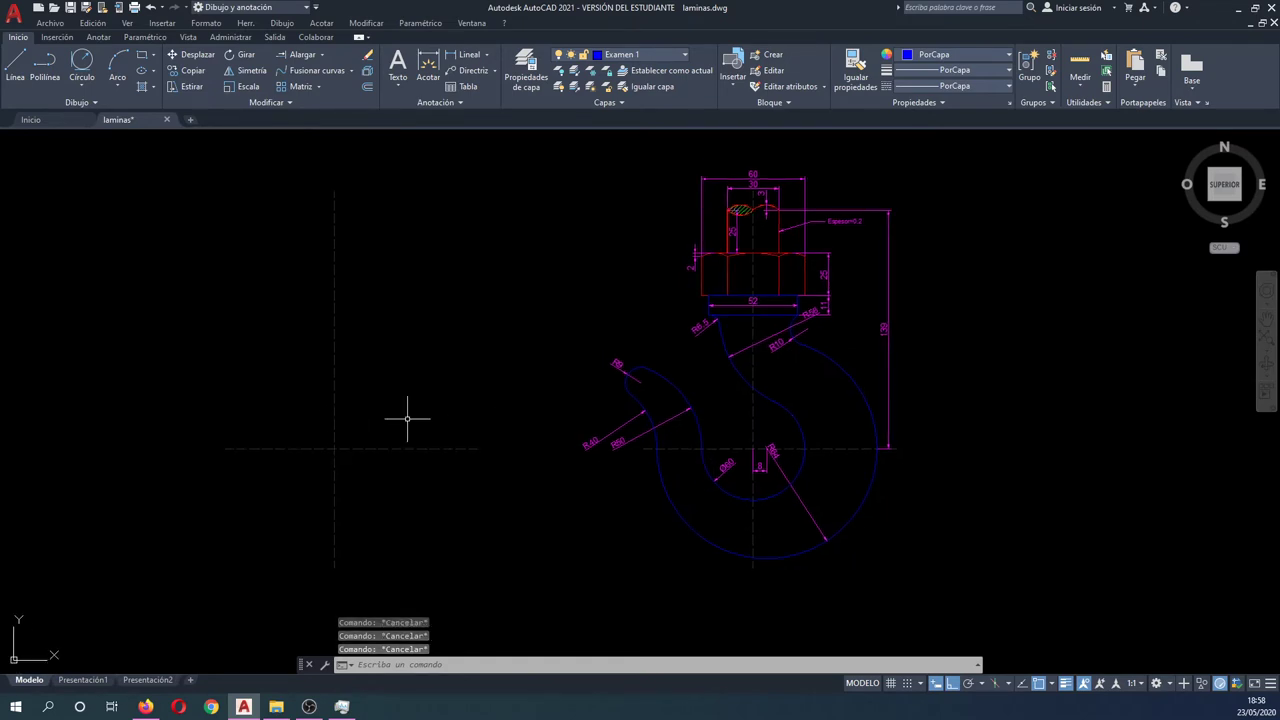
click(938, 88)
click(966, 128)
Step: Zoom in with a window to frame the hook drawing and the empty left centre lines
text(c)
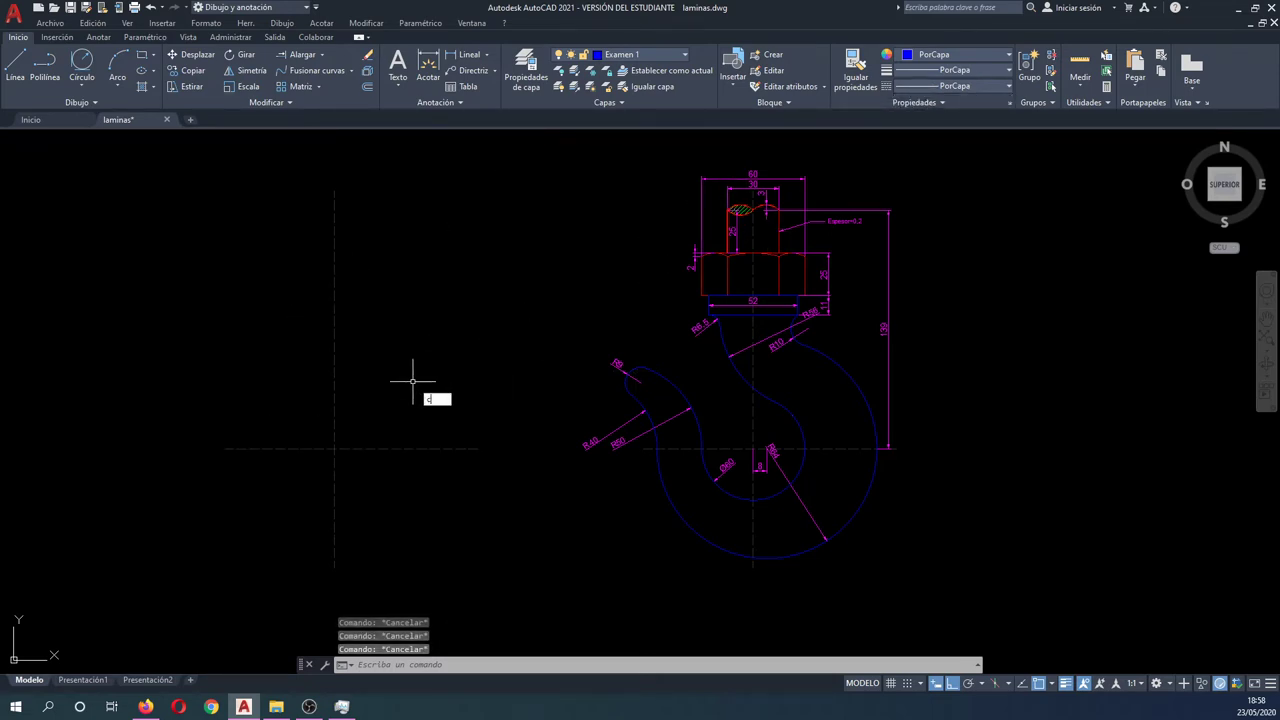
key(Return)
scroll(786, 523, up, 3)
scroll(786, 523, up, 1)
scroll(781, 423, down, 2)
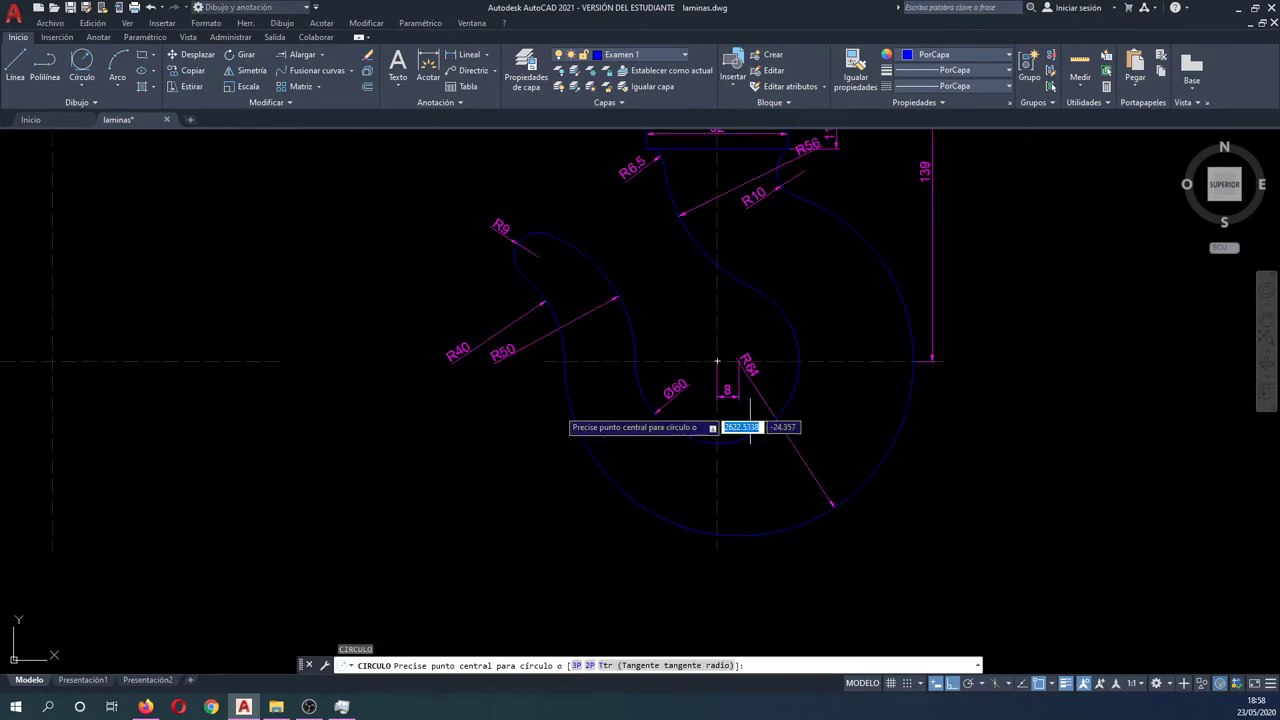
key(Escape)
mouse_move(137, 133)
middle_down()
mouse_move(266, 329)
mouse_move(391, 406)
middle_up()
scroll(480, 337, down, 2)
scroll(480, 337, down, 1)
scroll(423, 400, up, 1)
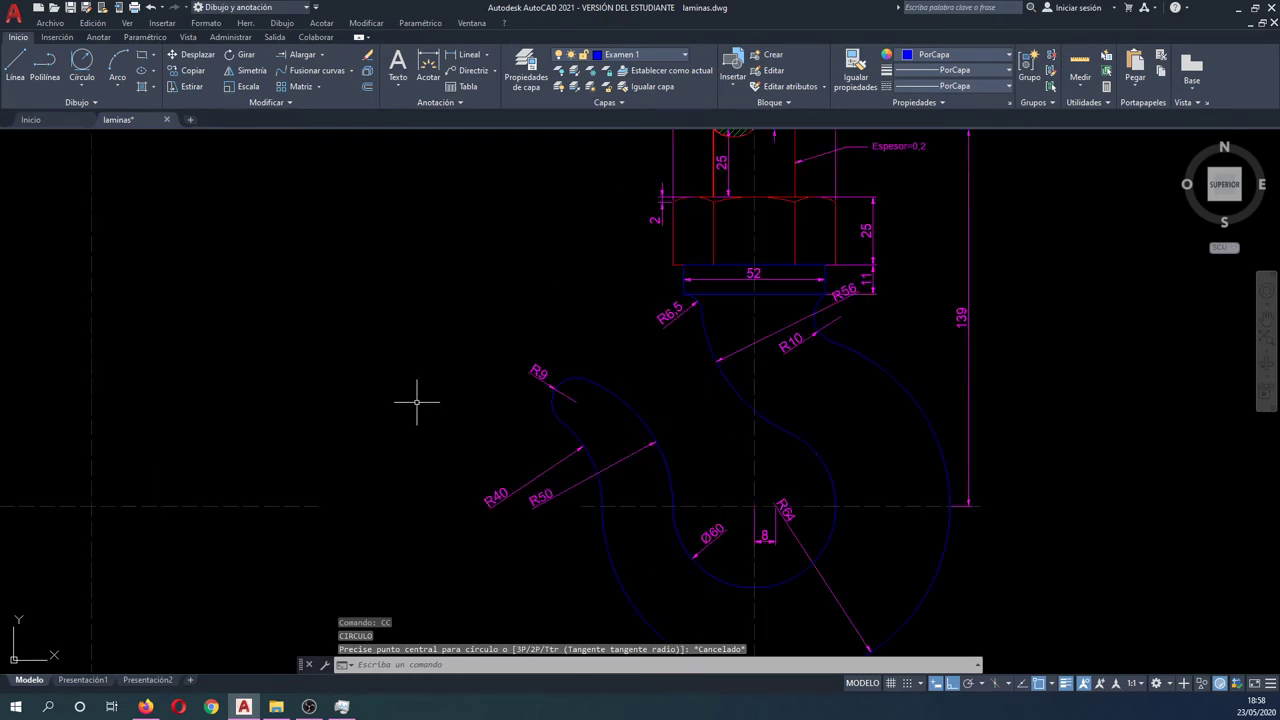
scroll(440, 400, up, 1)
scroll(471, 400, down, 1)
scroll(450, 400, down, 1)
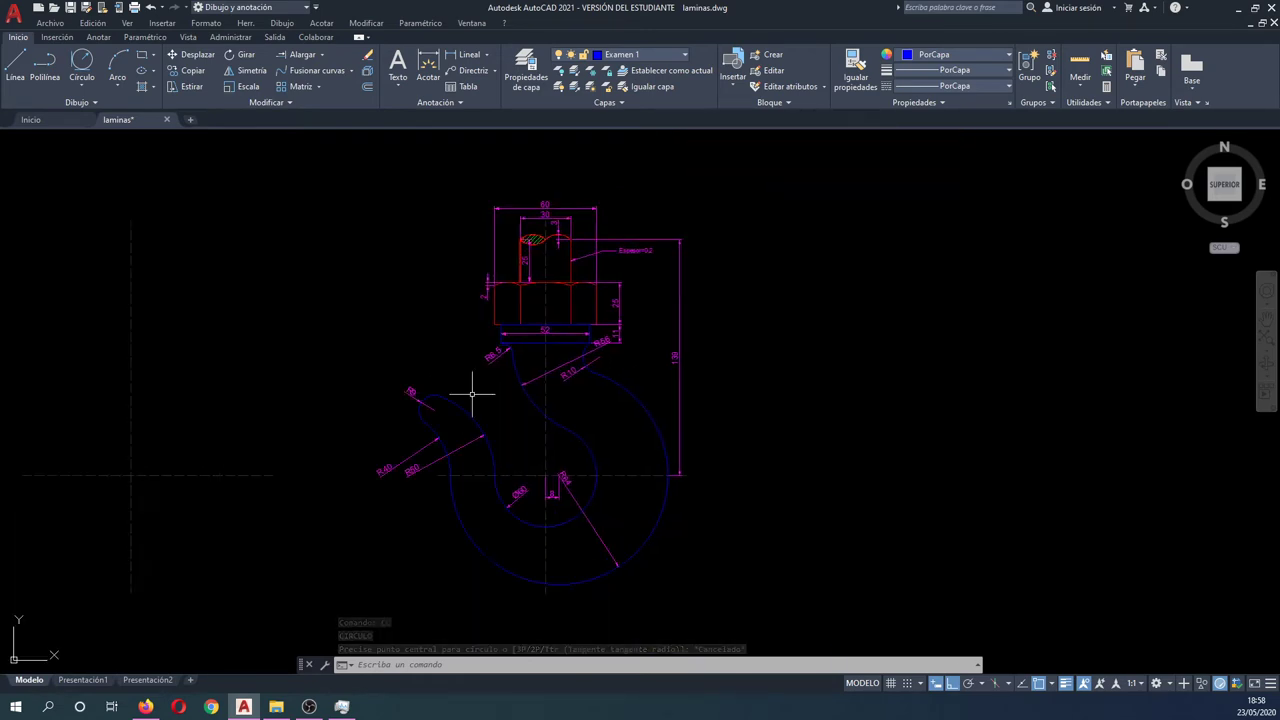
text(z)
key(Return)
text(v)
key(Return)
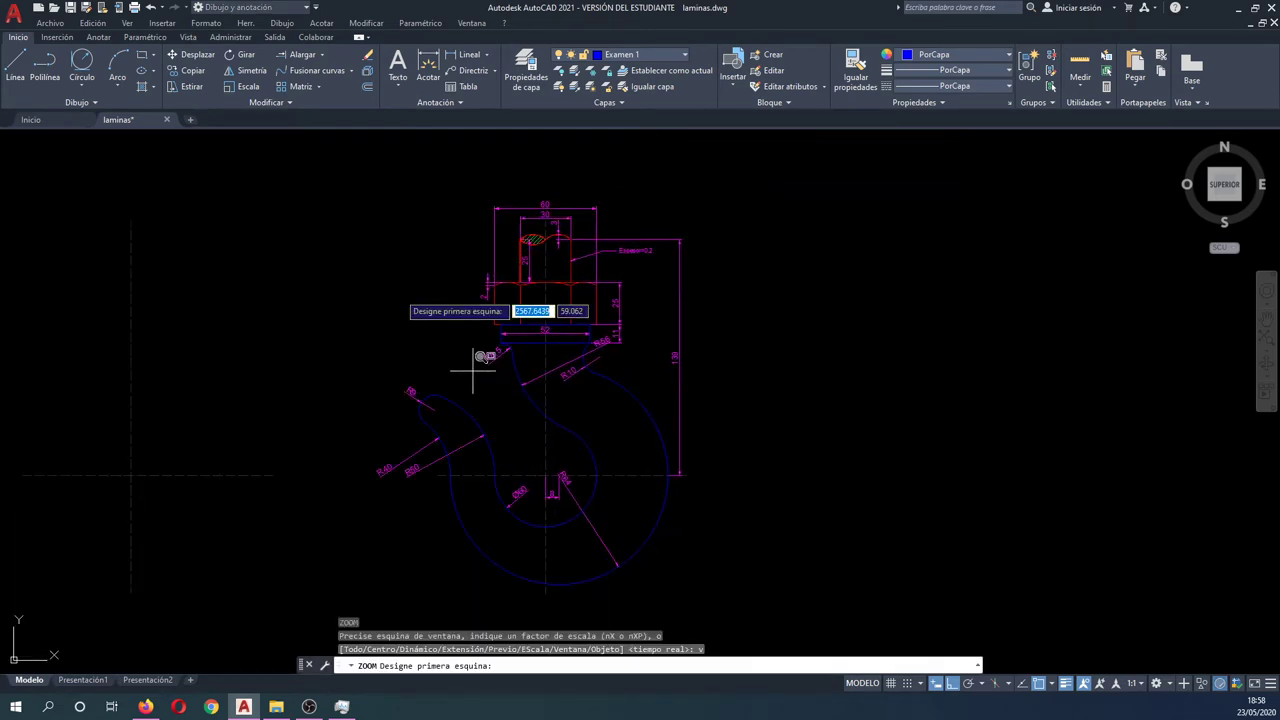
click(334, 181)
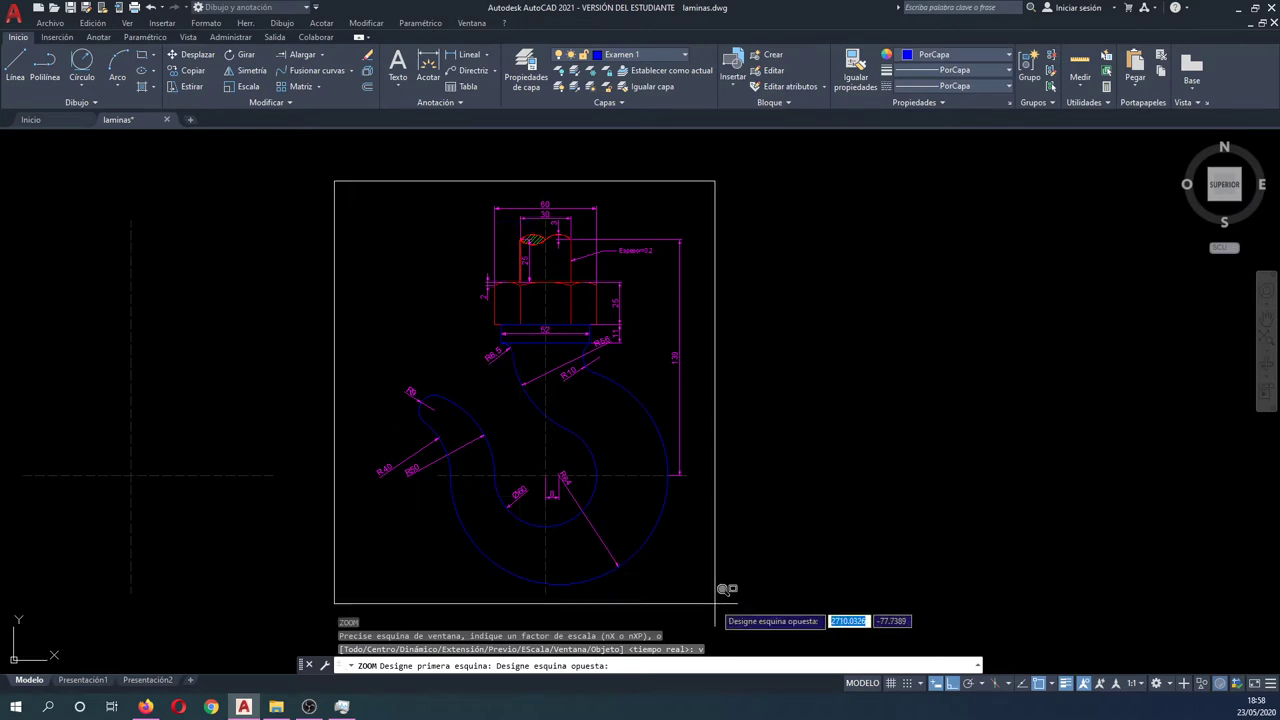
click(715, 603)
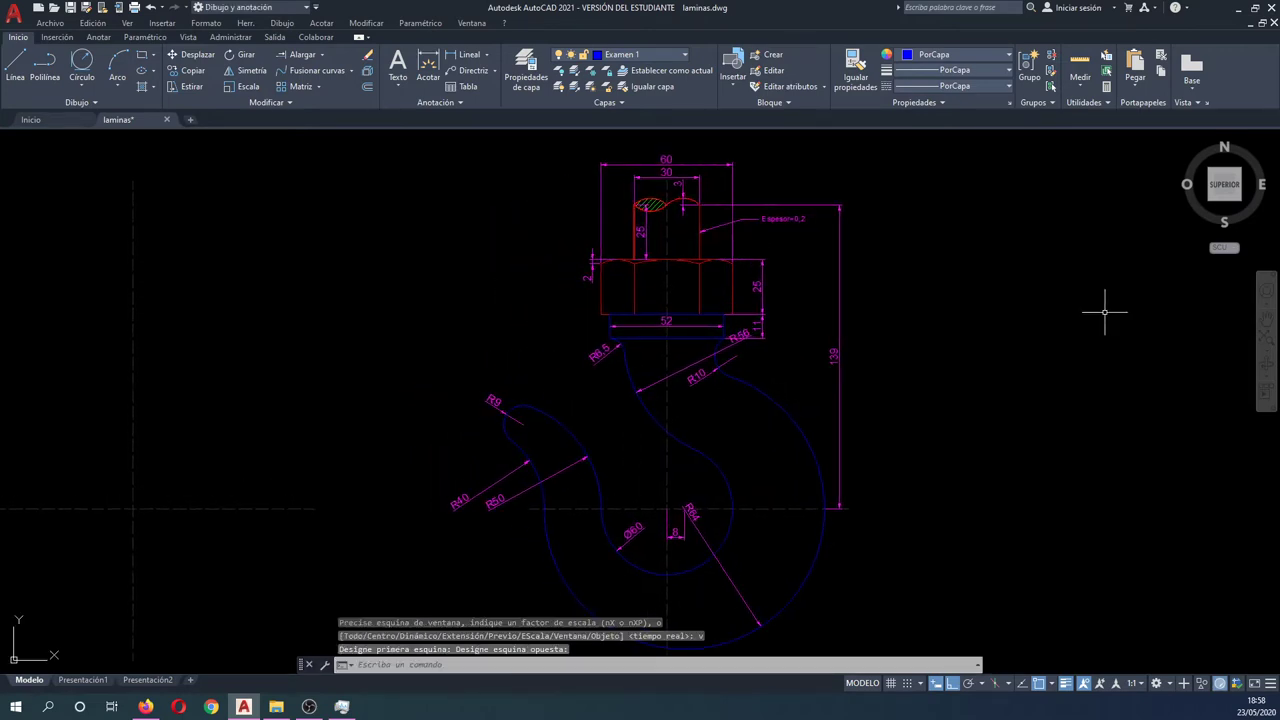
middle_drag(1071, 417, 1211, 417)
text(cc)
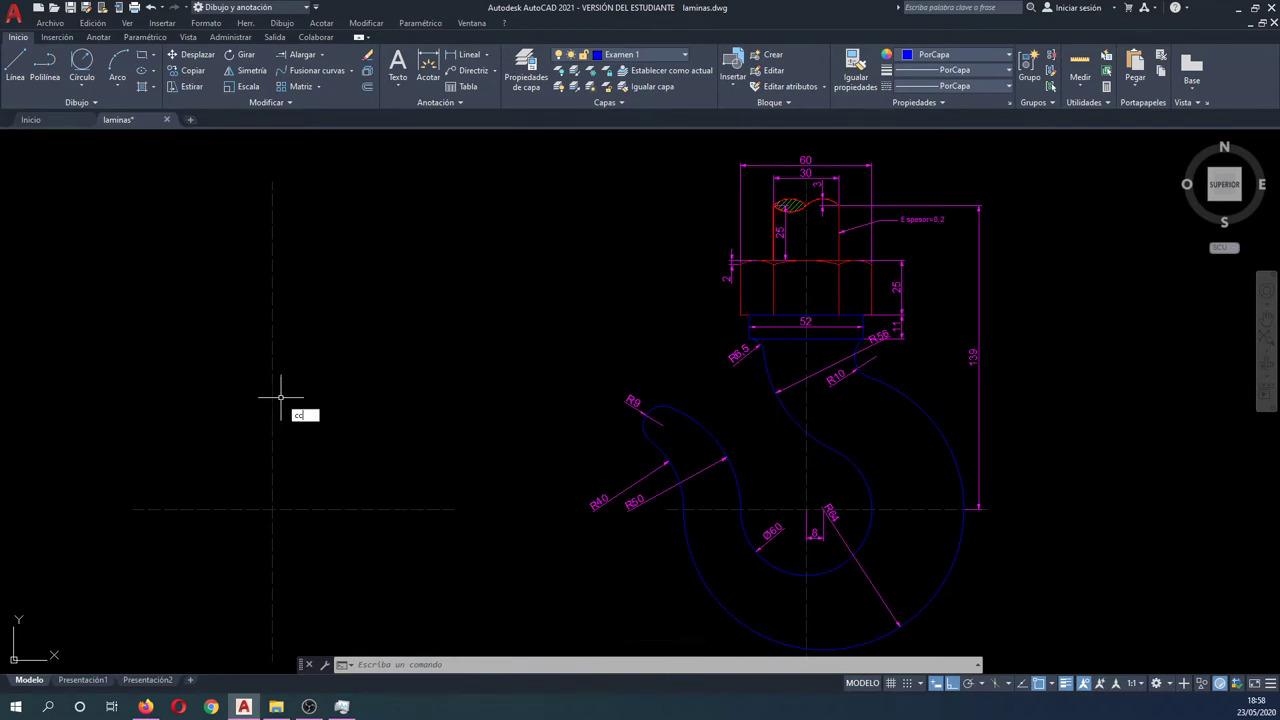
Step: Draw a 60-diameter circle centred on the left centre-line crossing
key(Return)
key(Escape)
click(94, 88)
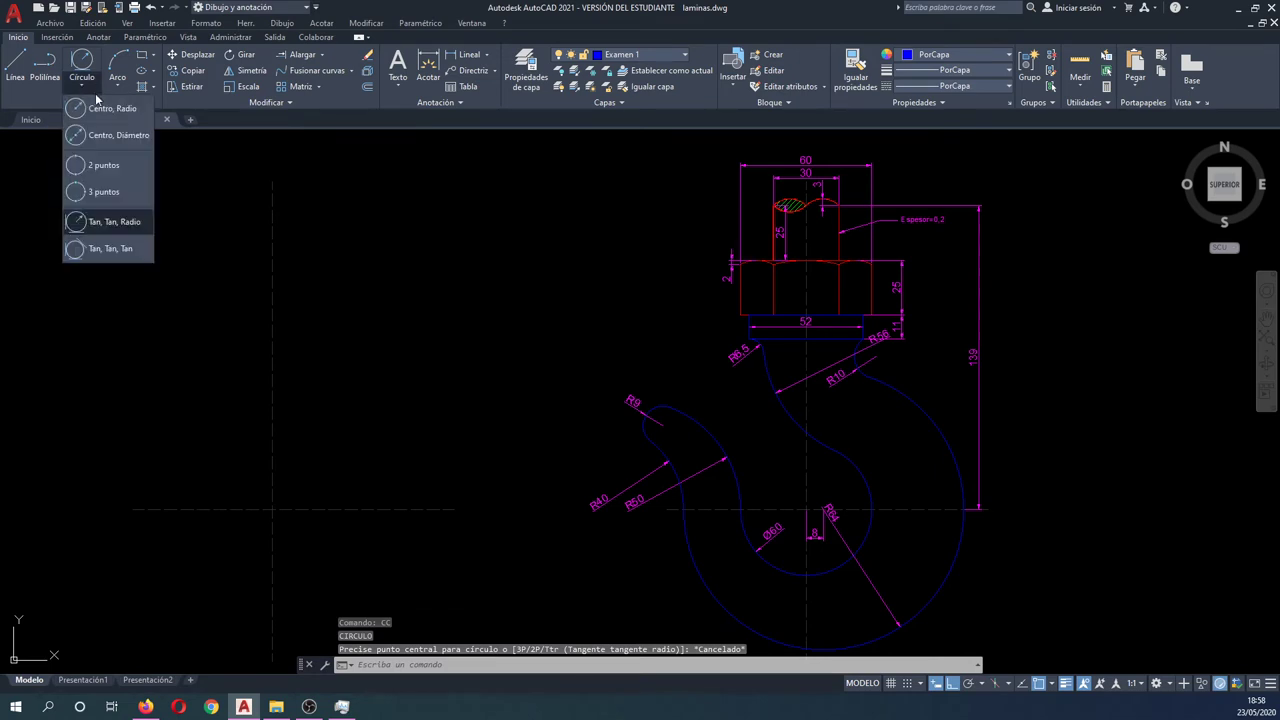
click(113, 128)
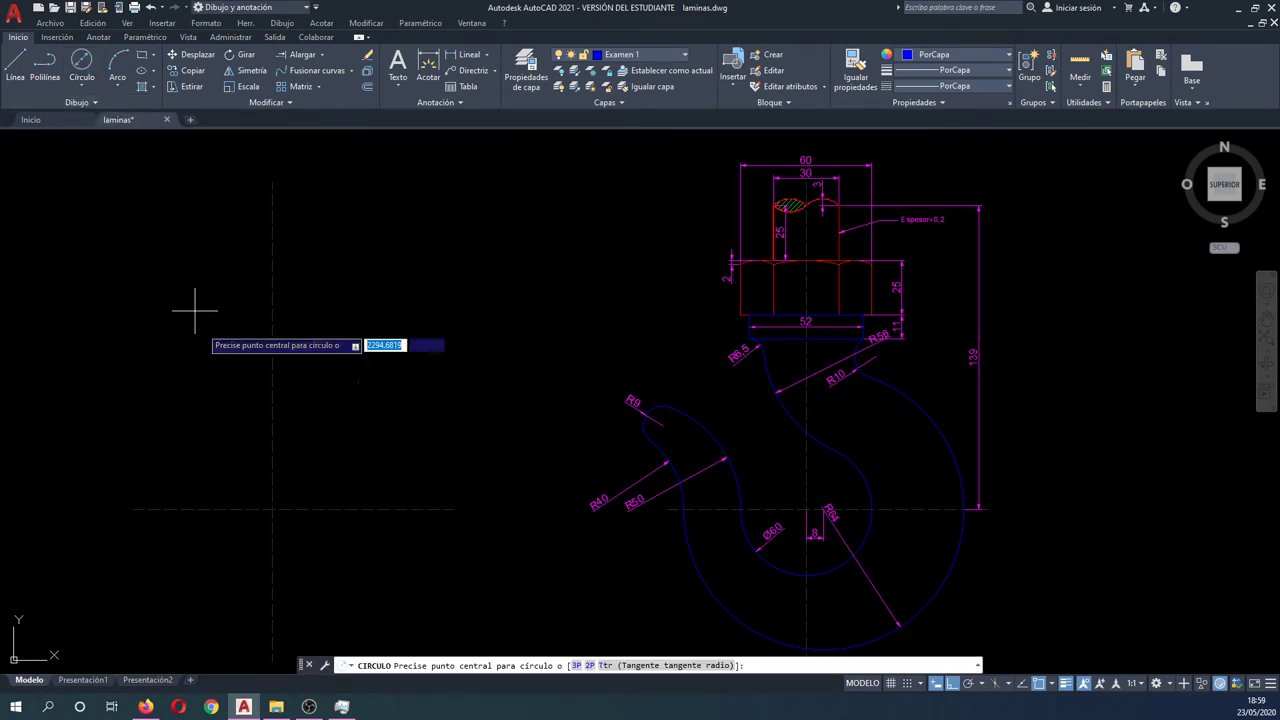
click(272, 509)
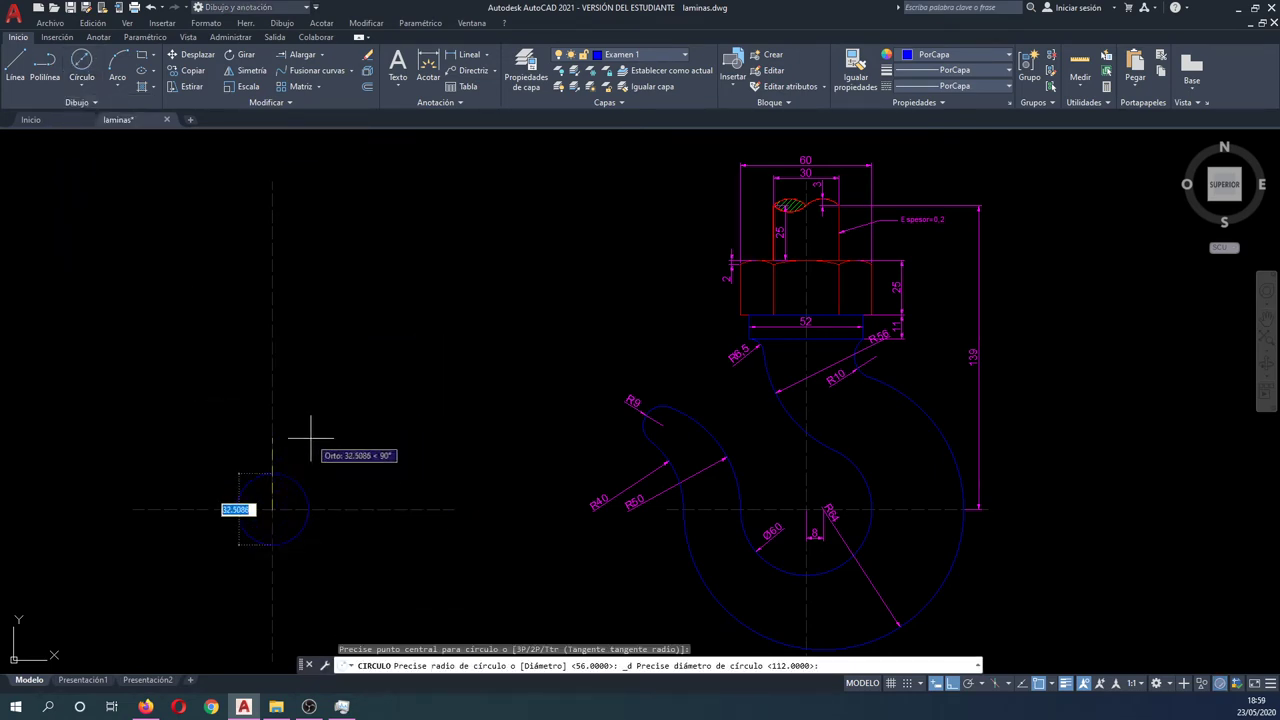
text(6)
key(Return)
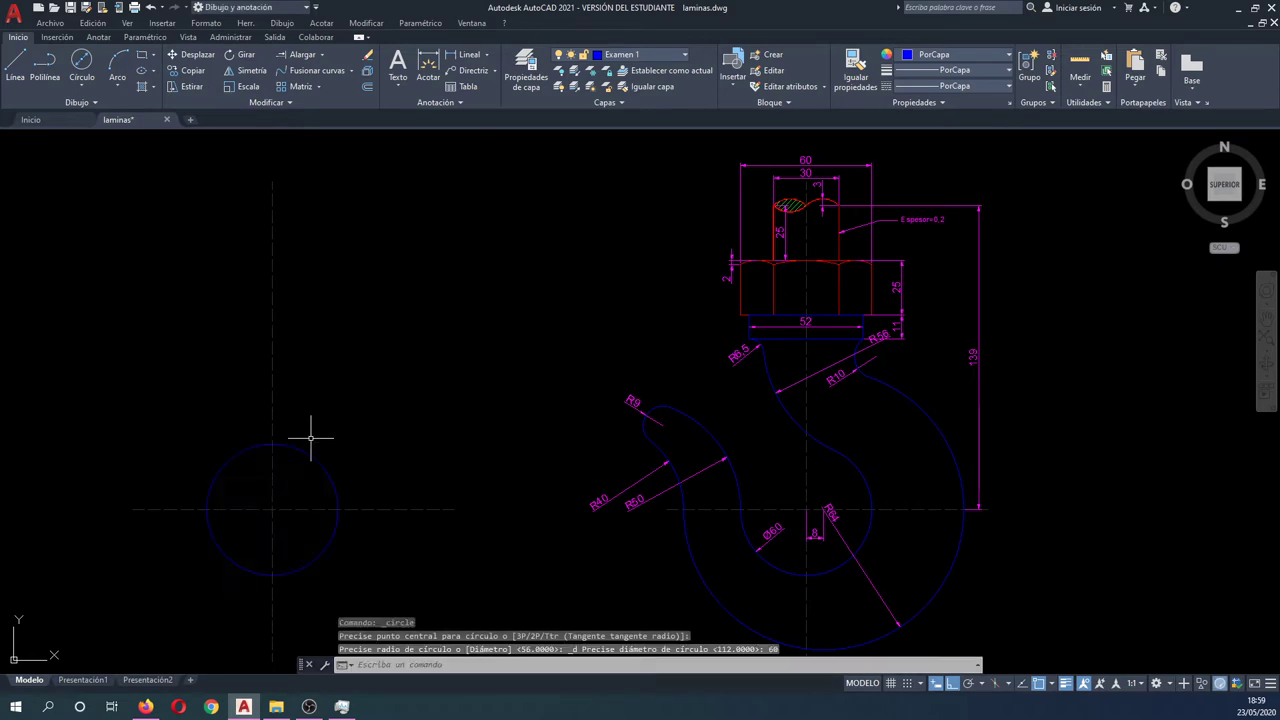
key(Escape)
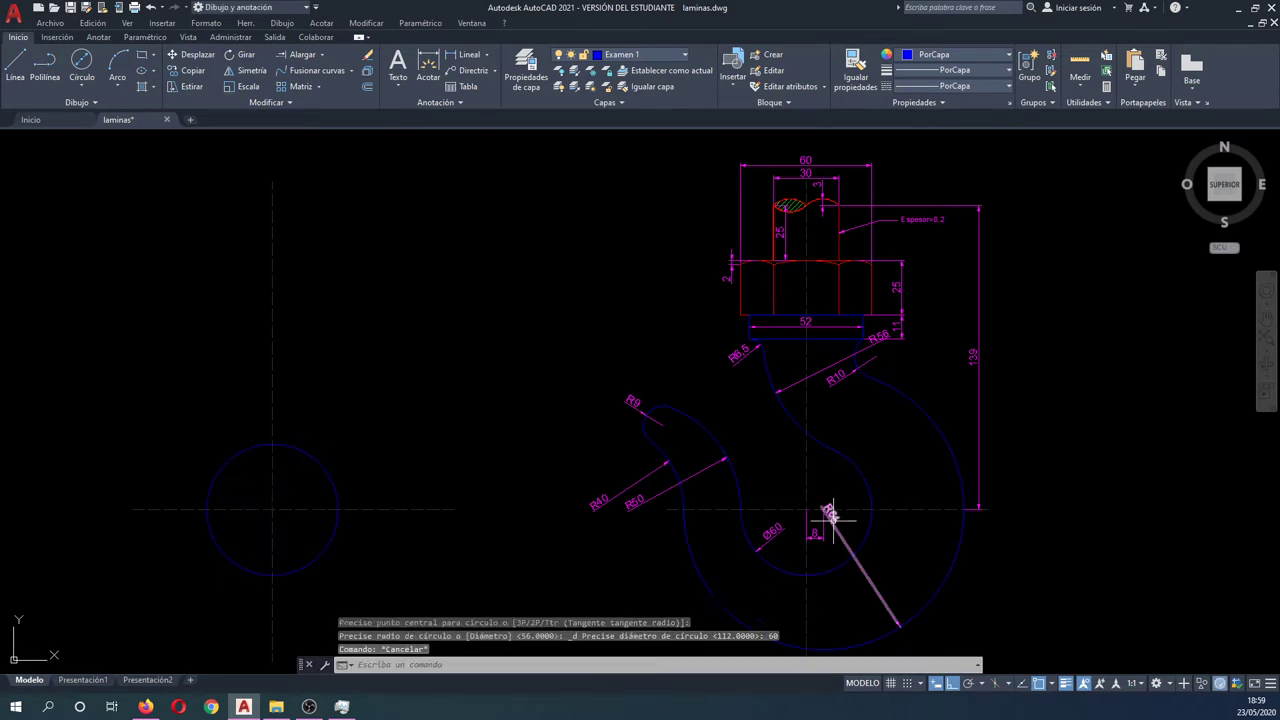
key(Escape)
Step: Copy the vertical centre line 8 units to the right
text(co)
key(Return)
click(270, 360)
key(Return)
click(350, 358)
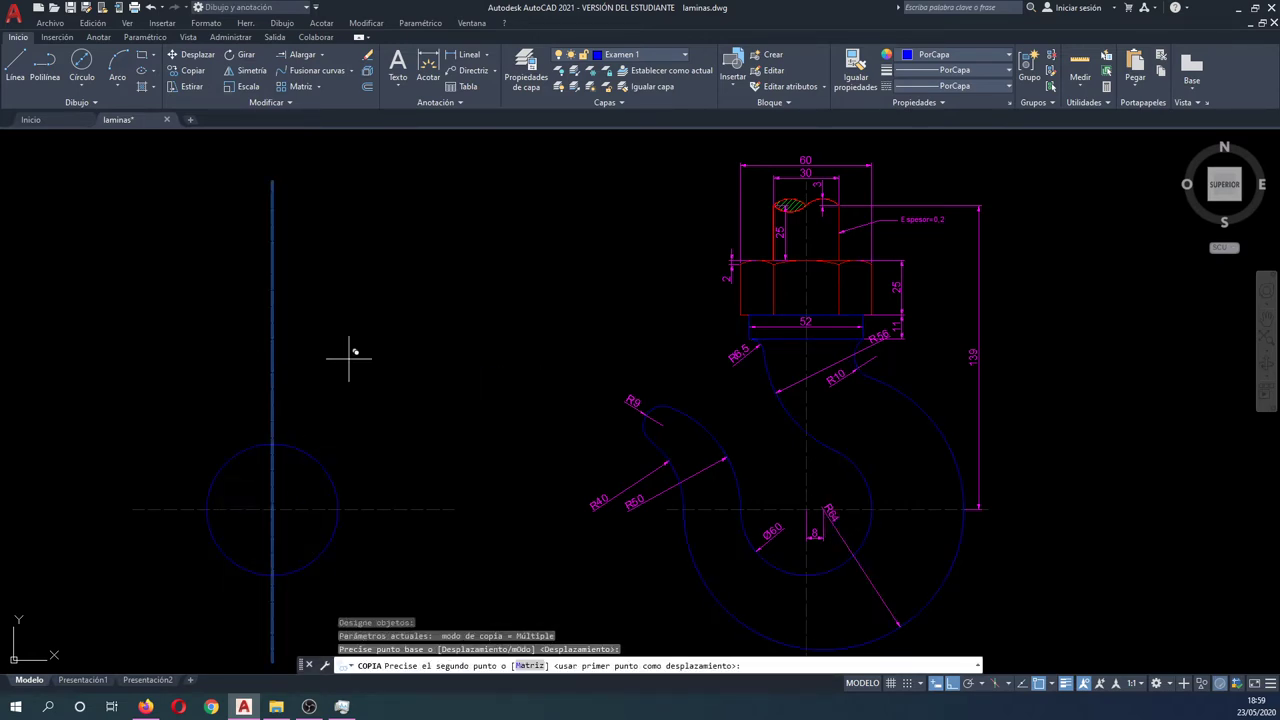
text(8)
key(Return)
key(Escape)
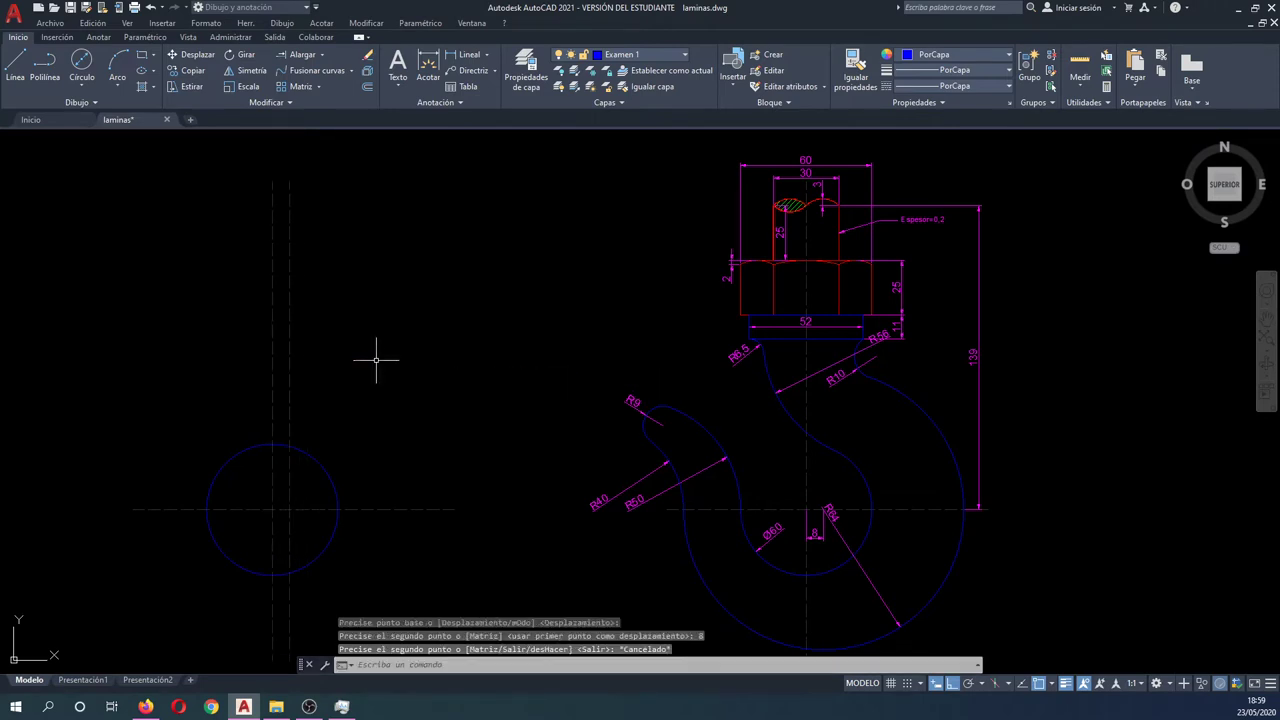
key(Escape)
Step: Draw a concentric radius-64 circle on the same crossing and select the copied vertical line
key(Return)
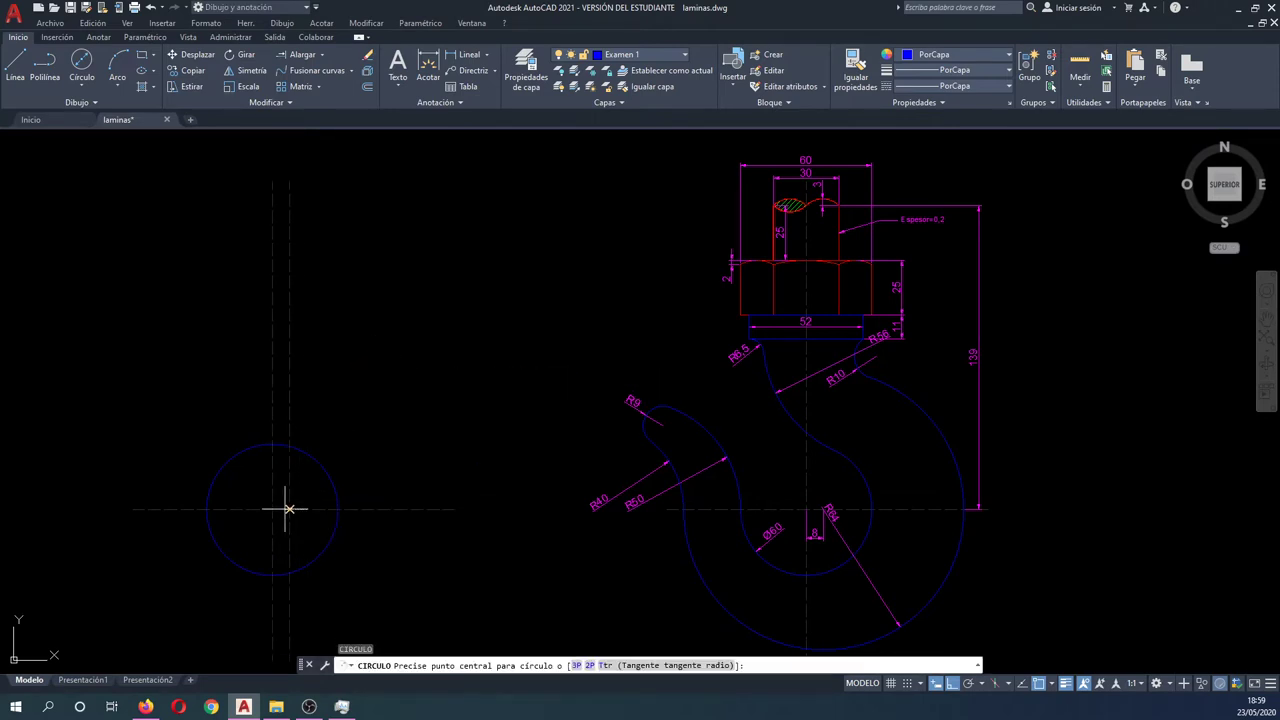
click(285, 509)
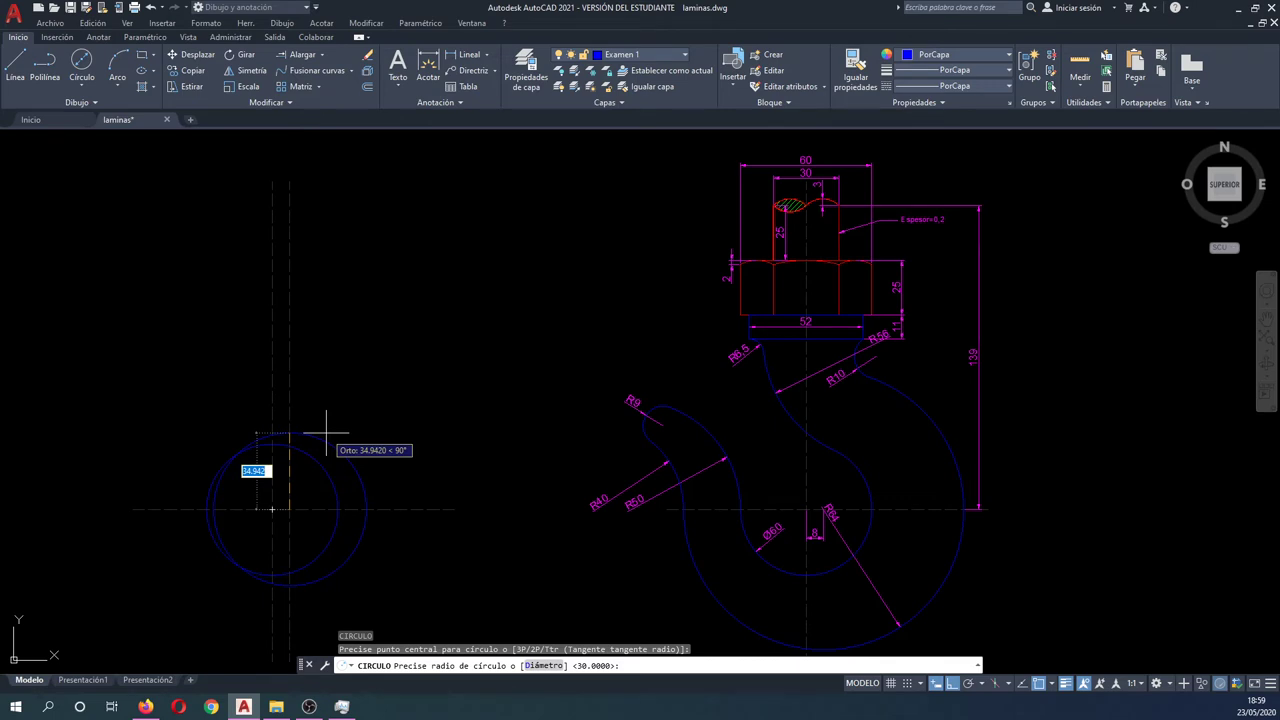
text(8)
key(Return)
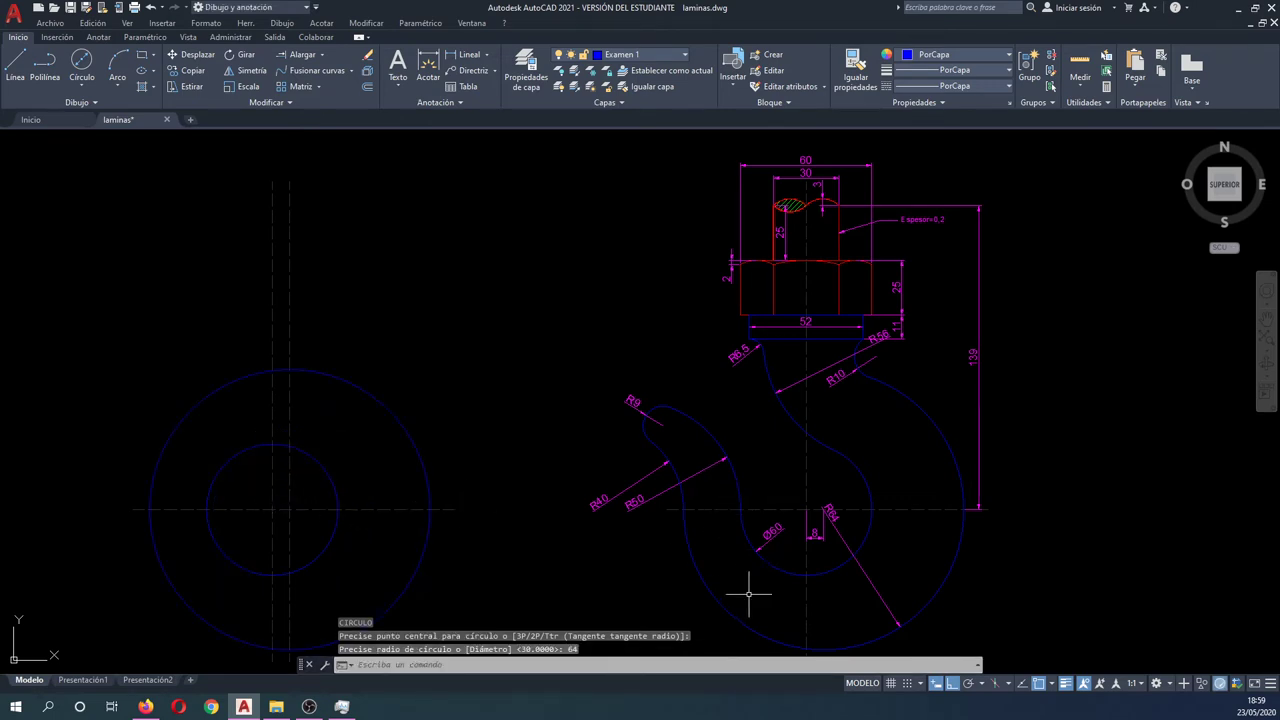
key(Escape)
key(Escape)
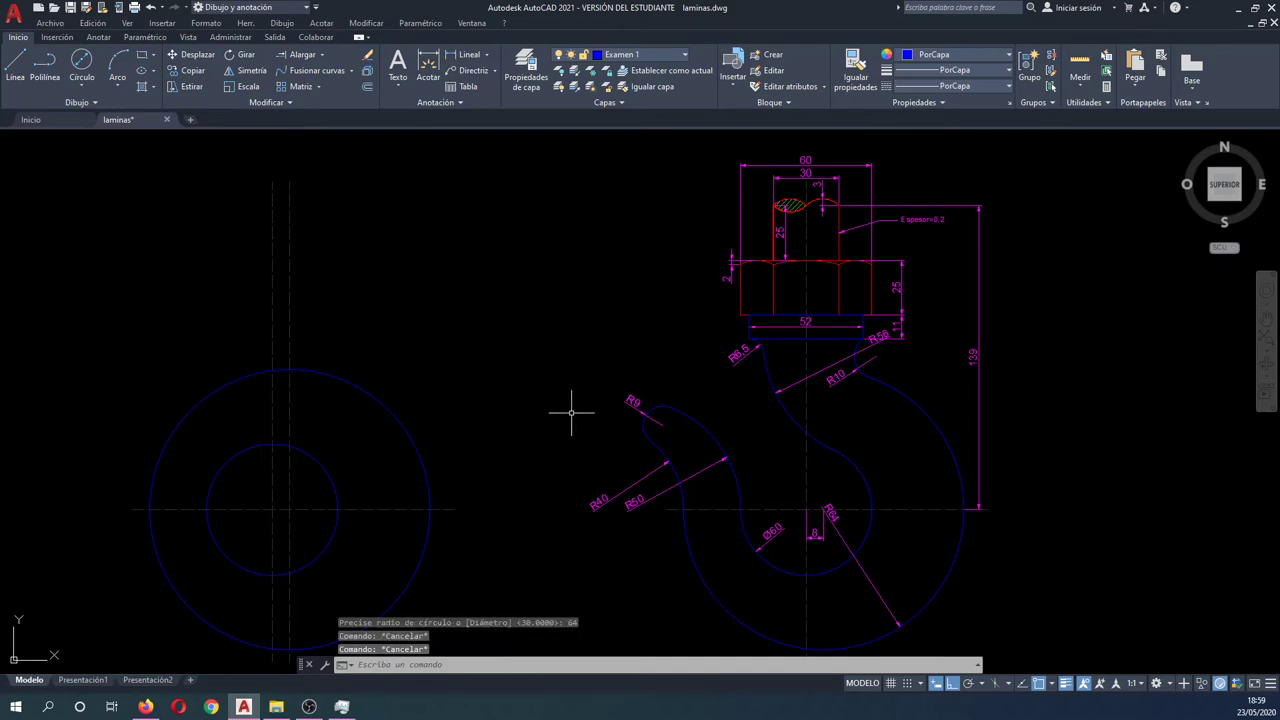
click(309, 297)
click(285, 283)
Step: Delete the copied line and trim both circles' upper-left quarters at the horizontal and vertical centre lines
key(Delete)
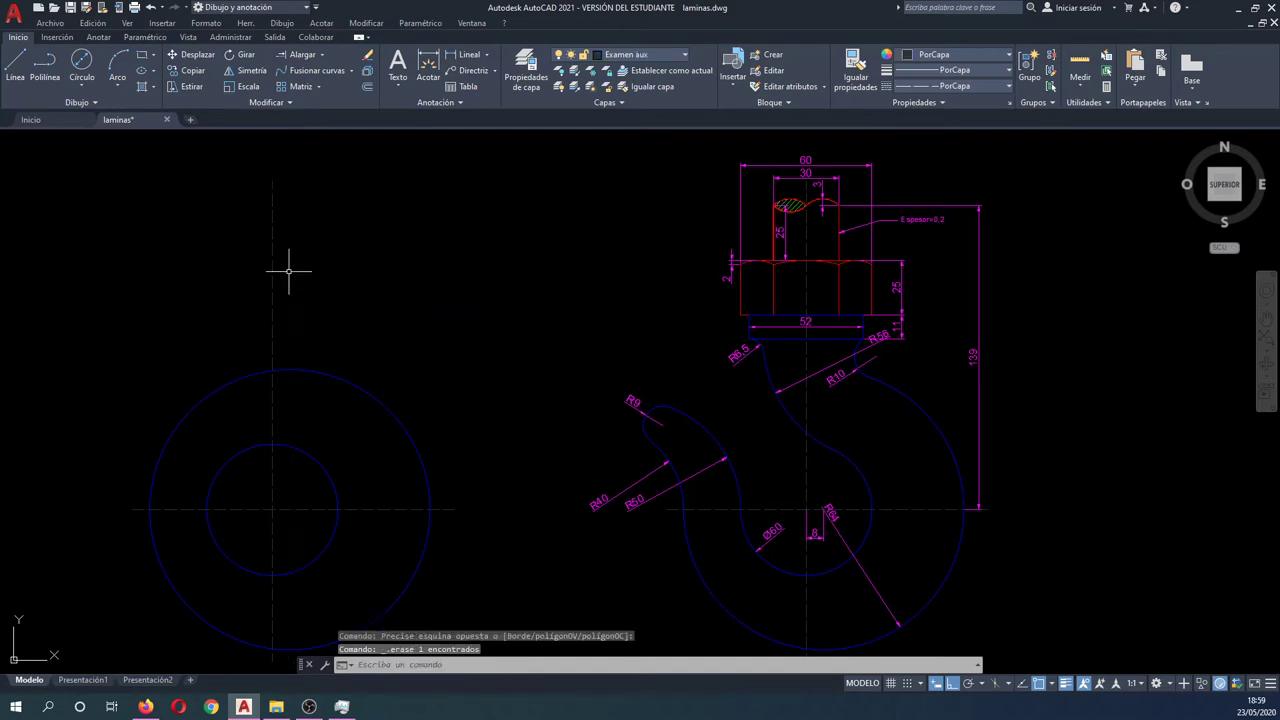
text(lrr)
key(Return)
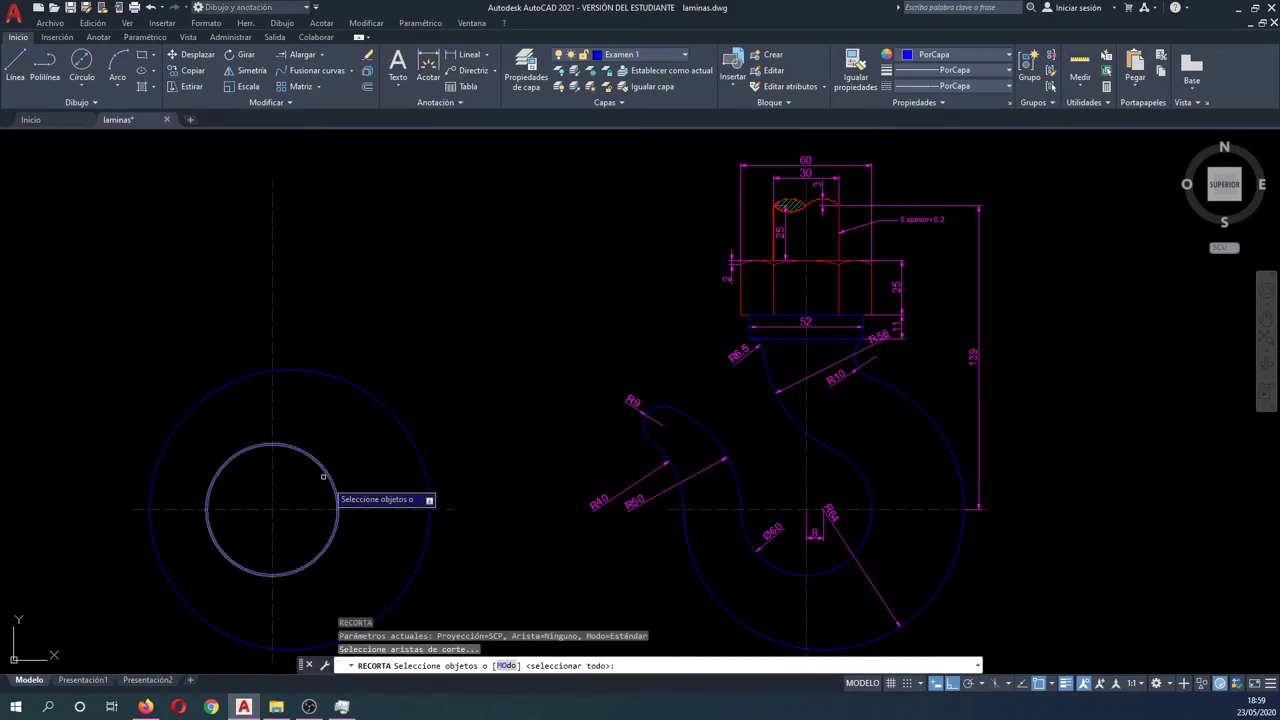
click(131, 474)
click(475, 544)
click(285, 411)
click(265, 412)
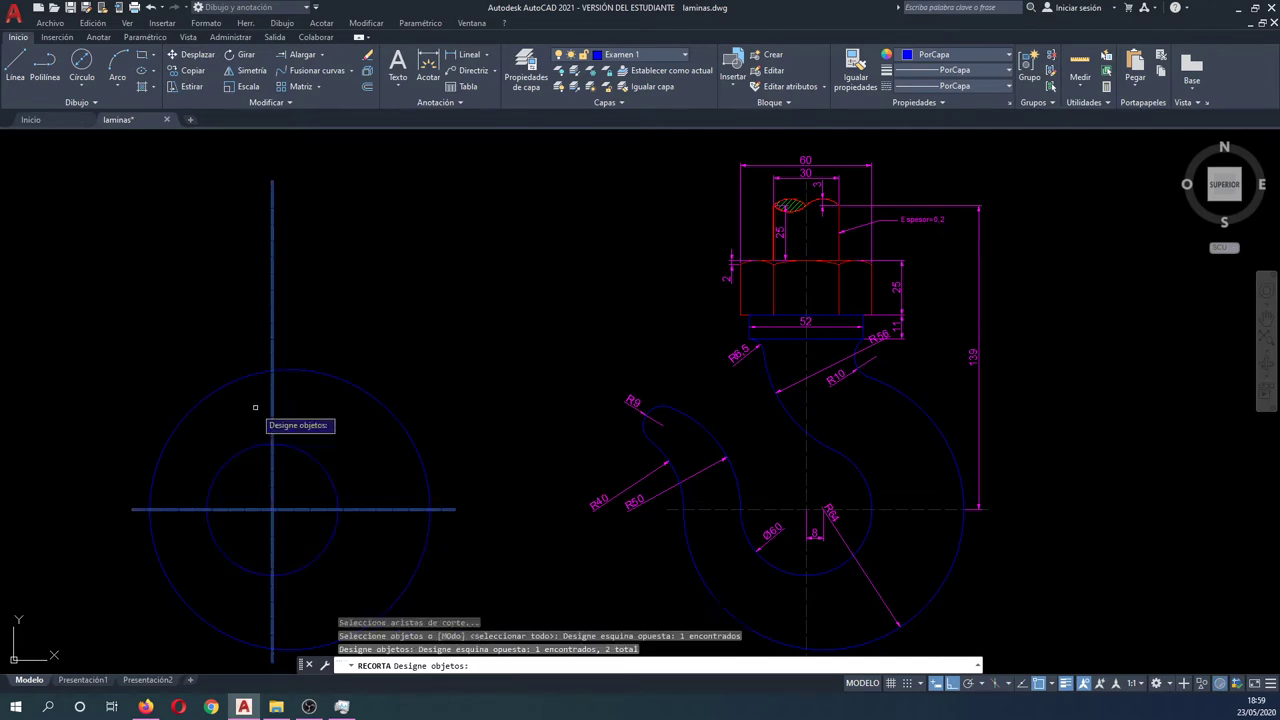
key(Return)
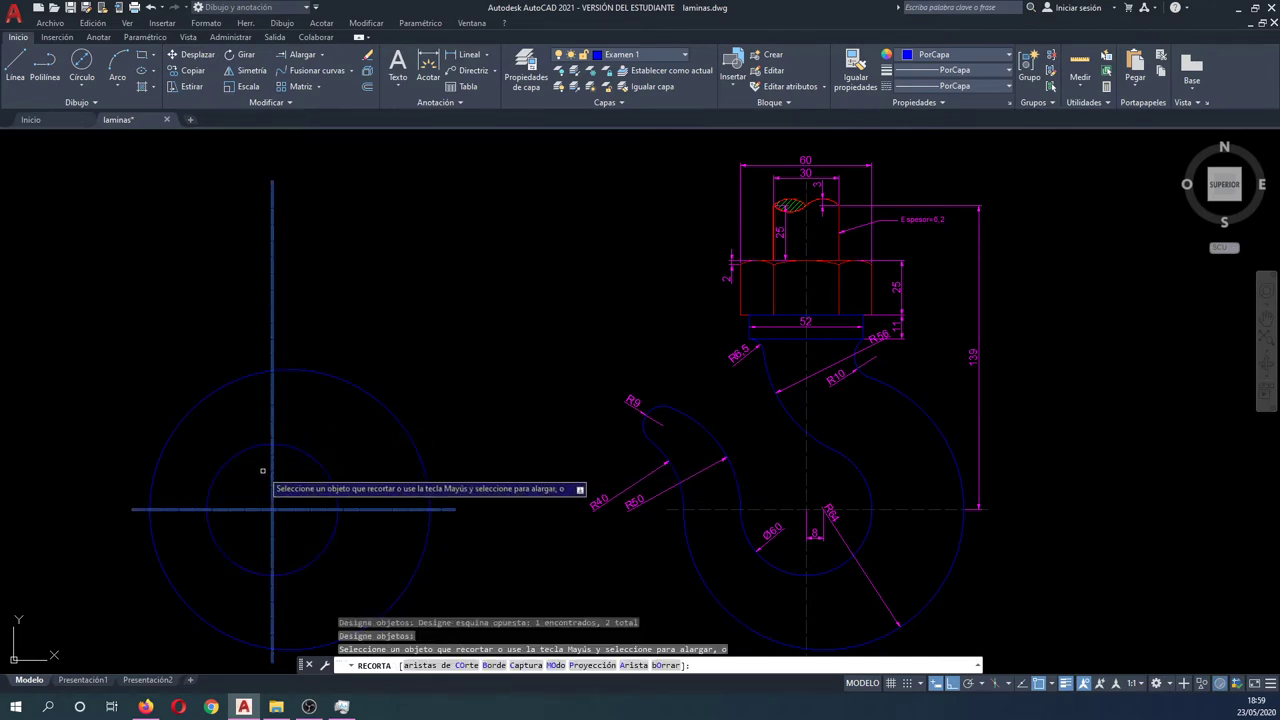
click(263, 470)
click(223, 349)
key(Escape)
key(Escape)
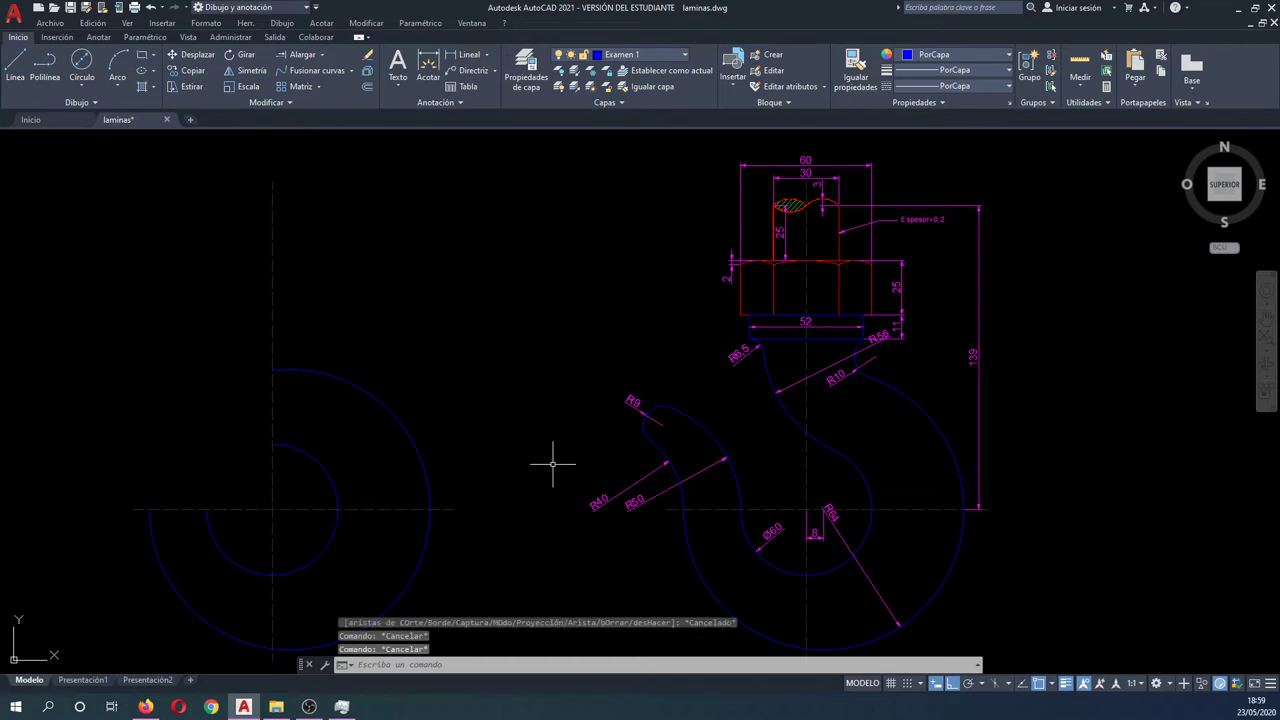
text(c)
key(Return)
Step: Draw a radius-50 circle and move it left along the horizontal centreline
click(207, 509)
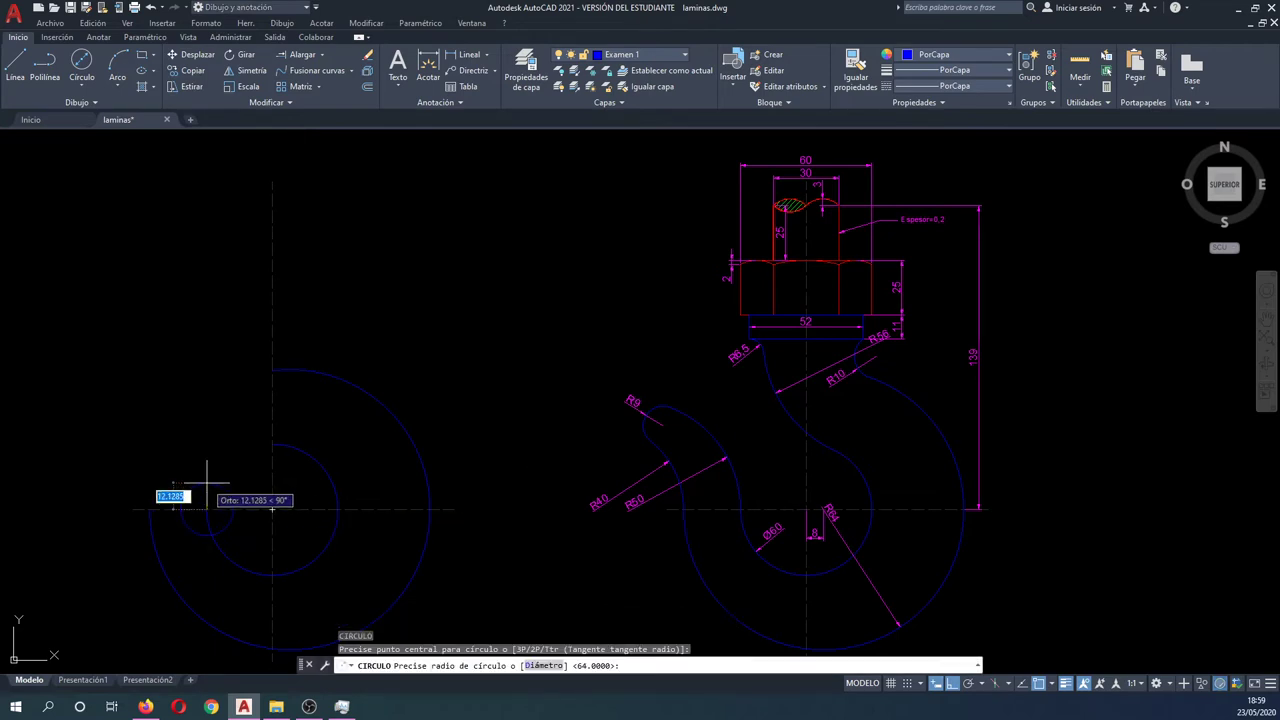
text(50)
key(Return)
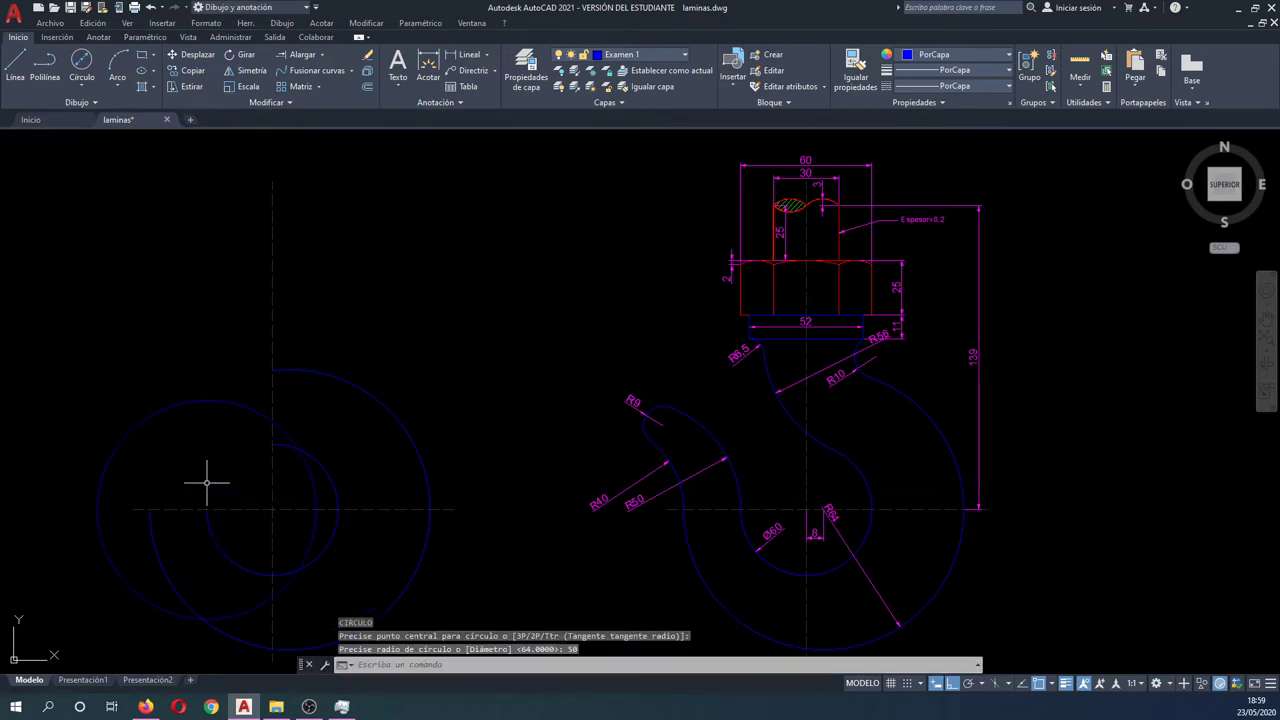
text(d)
key(Return)
click(315, 509)
key(Return)
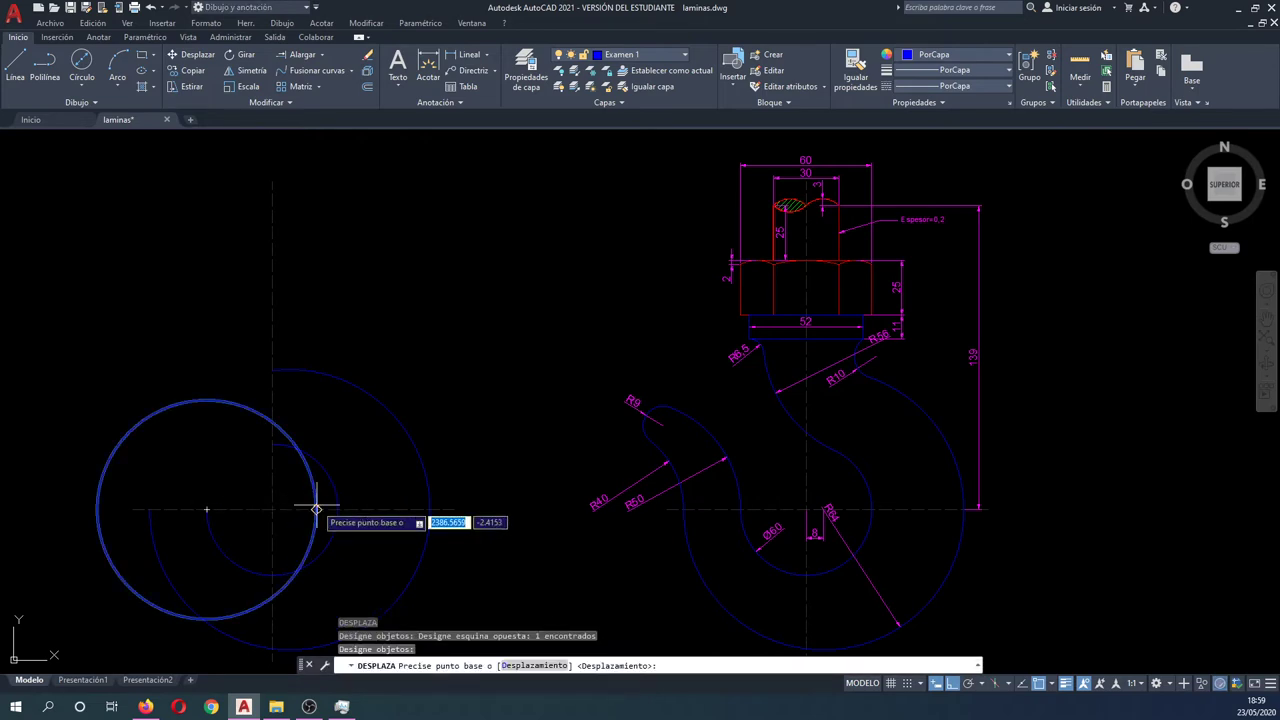
click(315, 509)
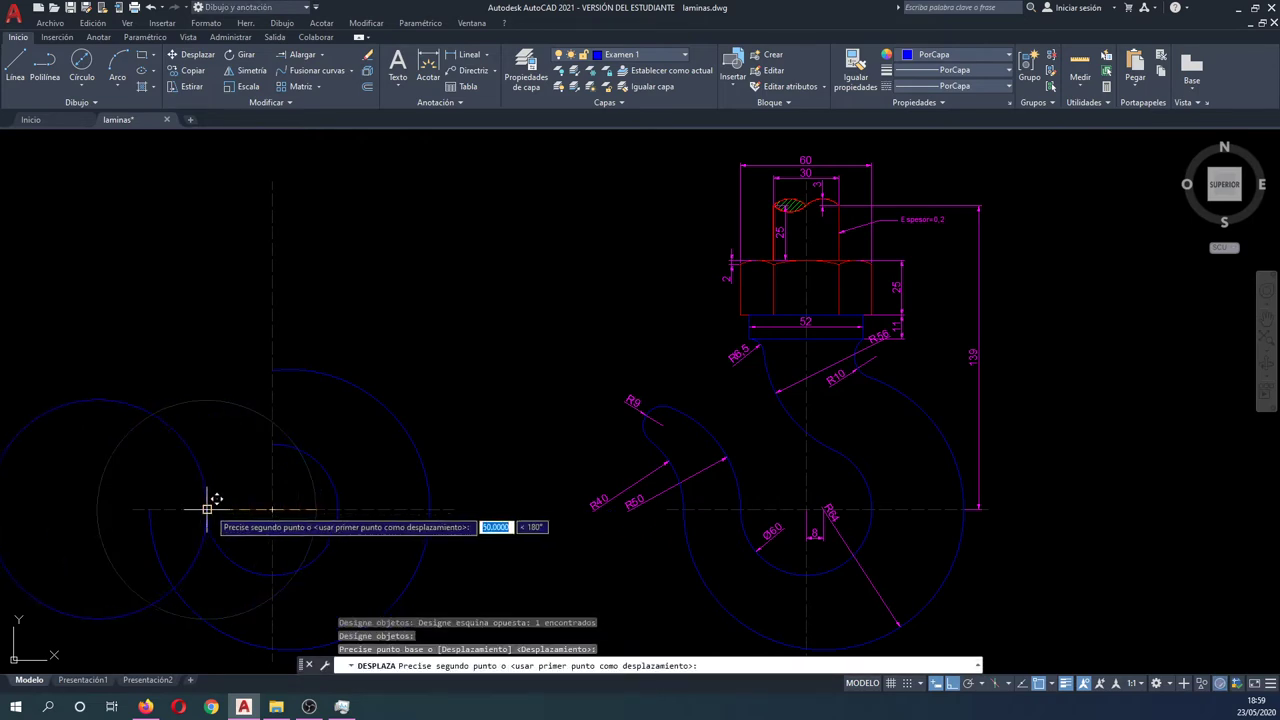
click(207, 510)
Step: Draw a radius-40 circle on the centreline and move it into position left of the hook
key(Return)
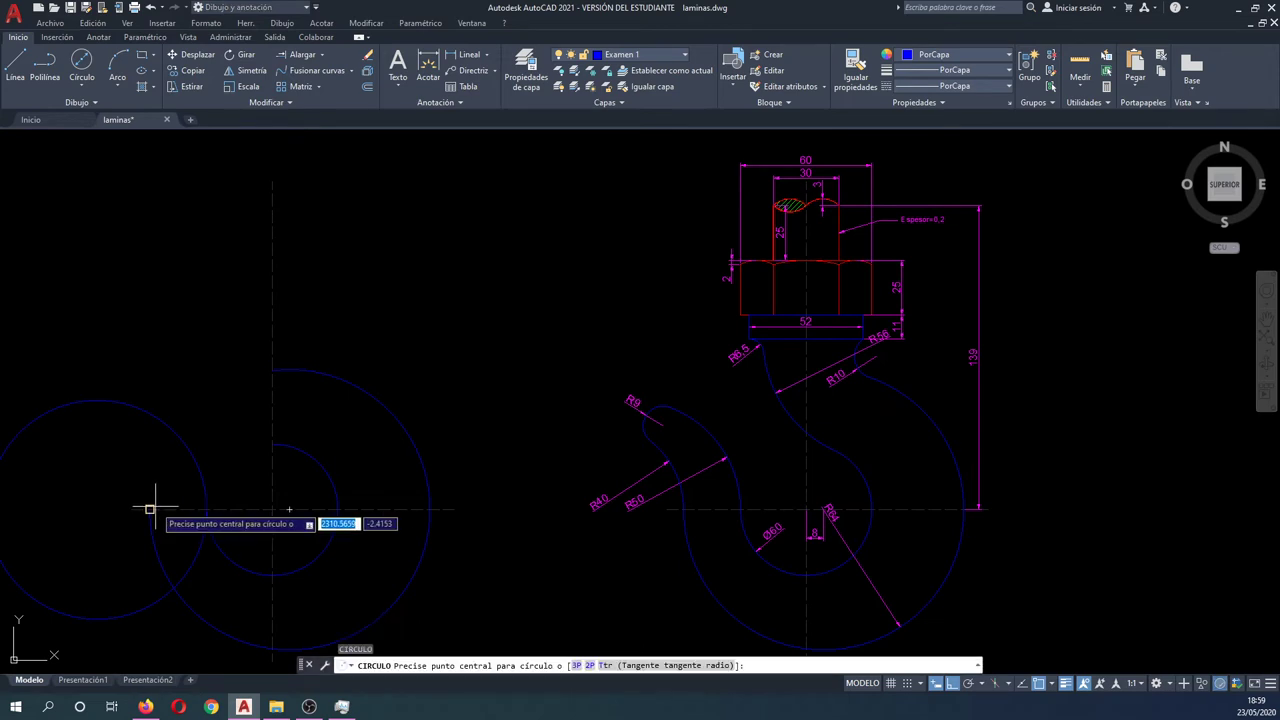
click(151, 509)
text(40)
key(Return)
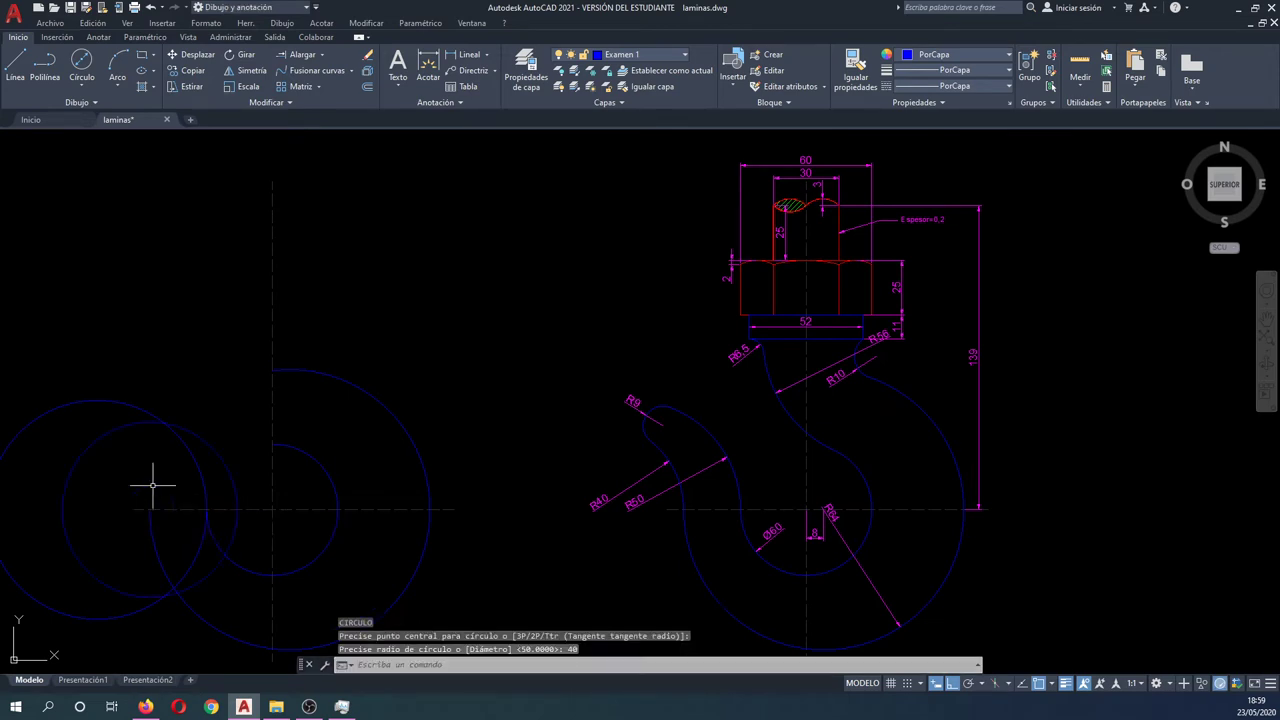
text(d)
key(Return)
click(66, 420)
click(180, 466)
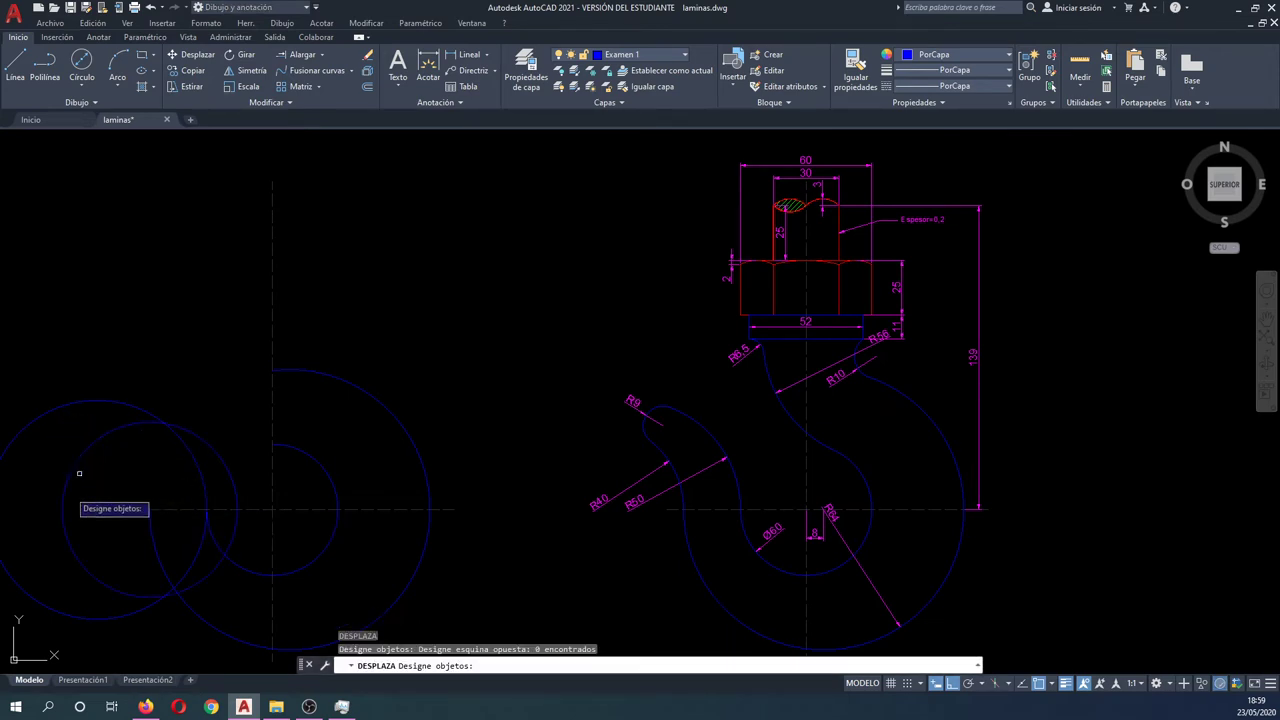
click(92, 495)
click(22, 465)
key(Return)
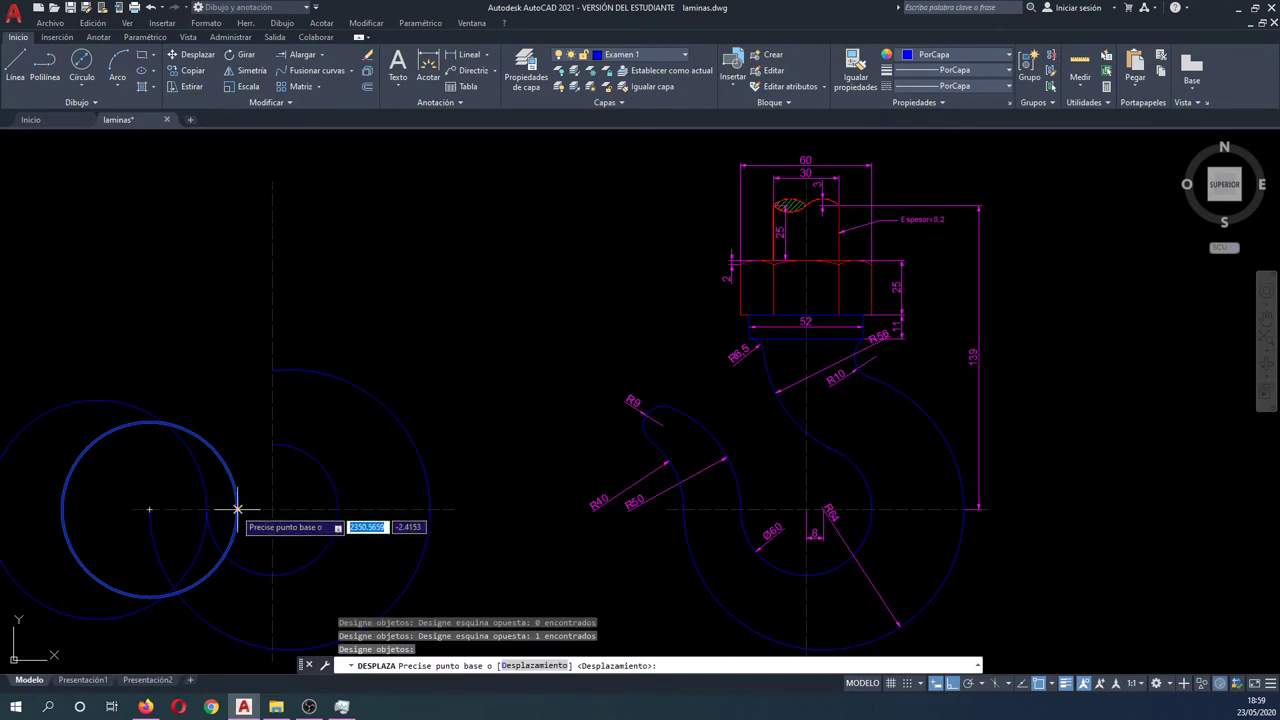
click(149, 509)
click(150, 508)
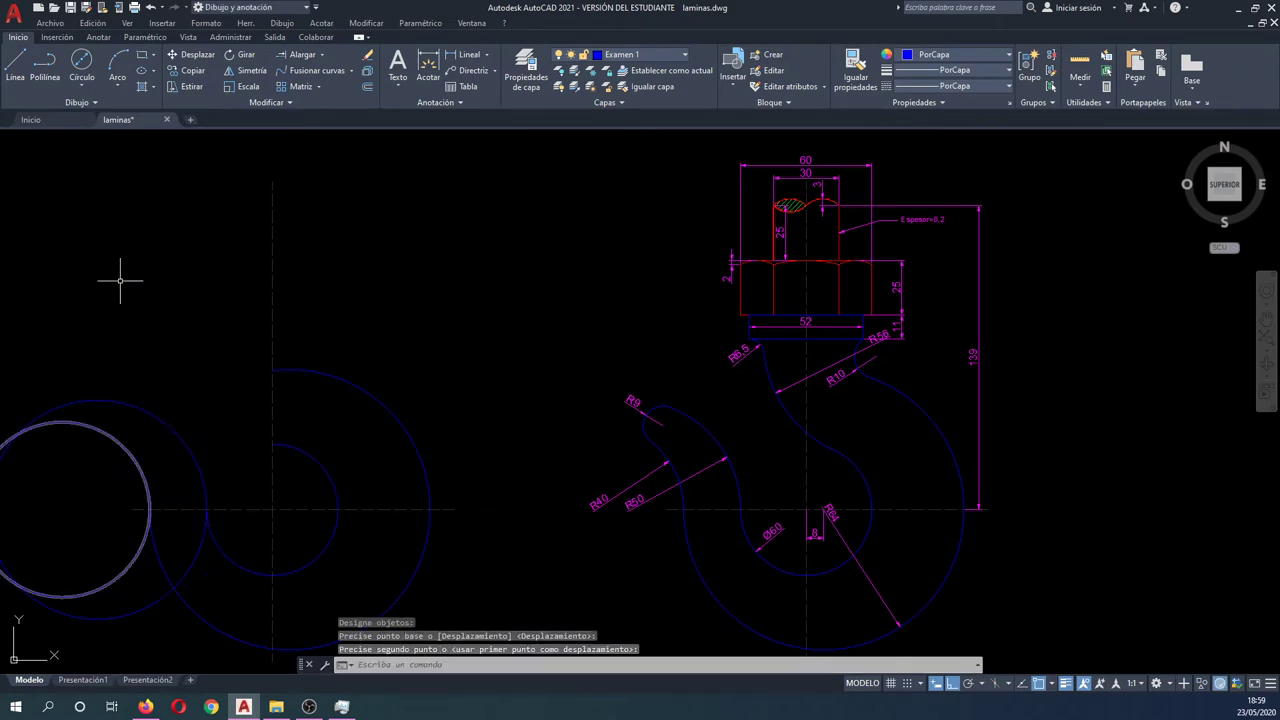
click(82, 87)
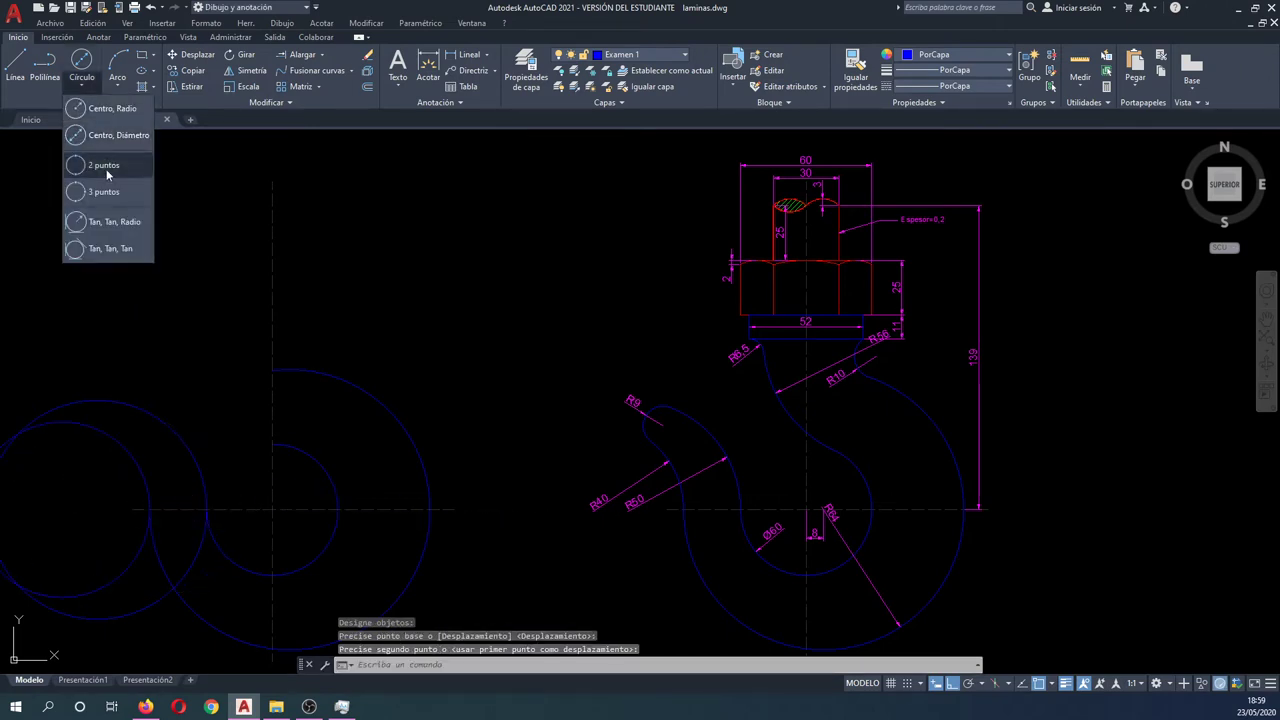
Step: Draw a radius-9 circle tangent to the two auxiliary circles left of the crossing
click(114, 222)
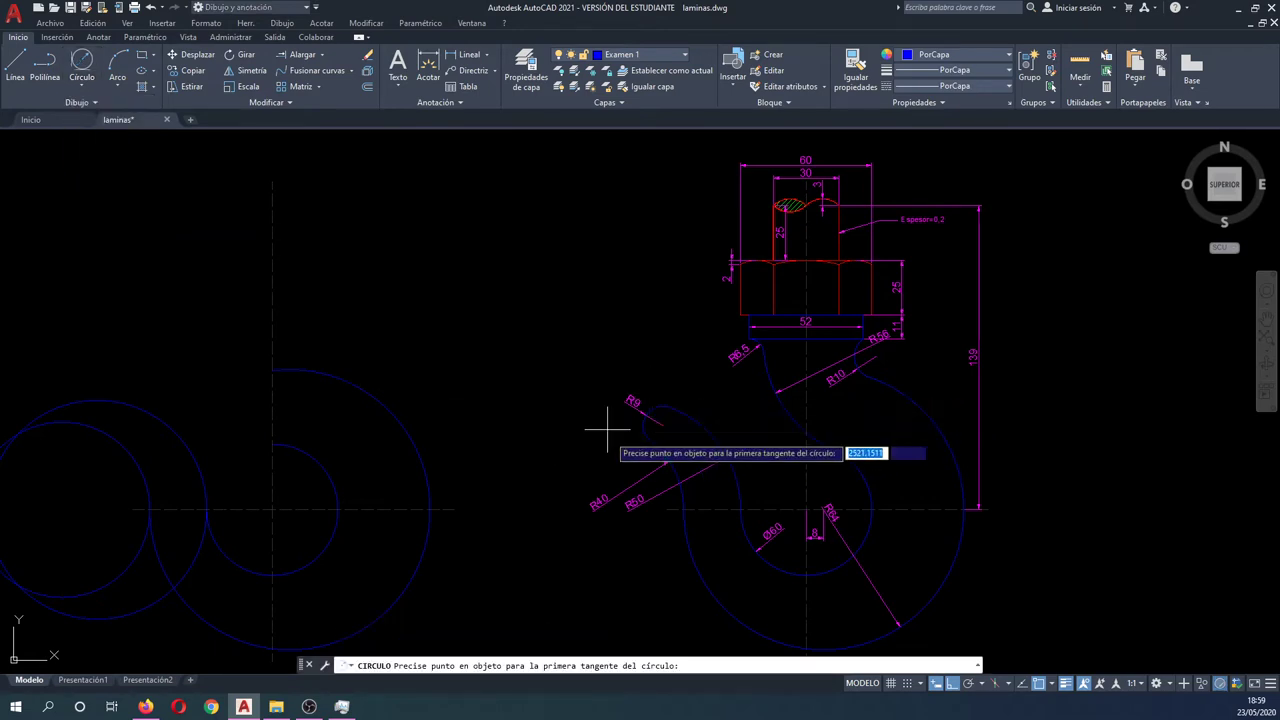
click(130, 450)
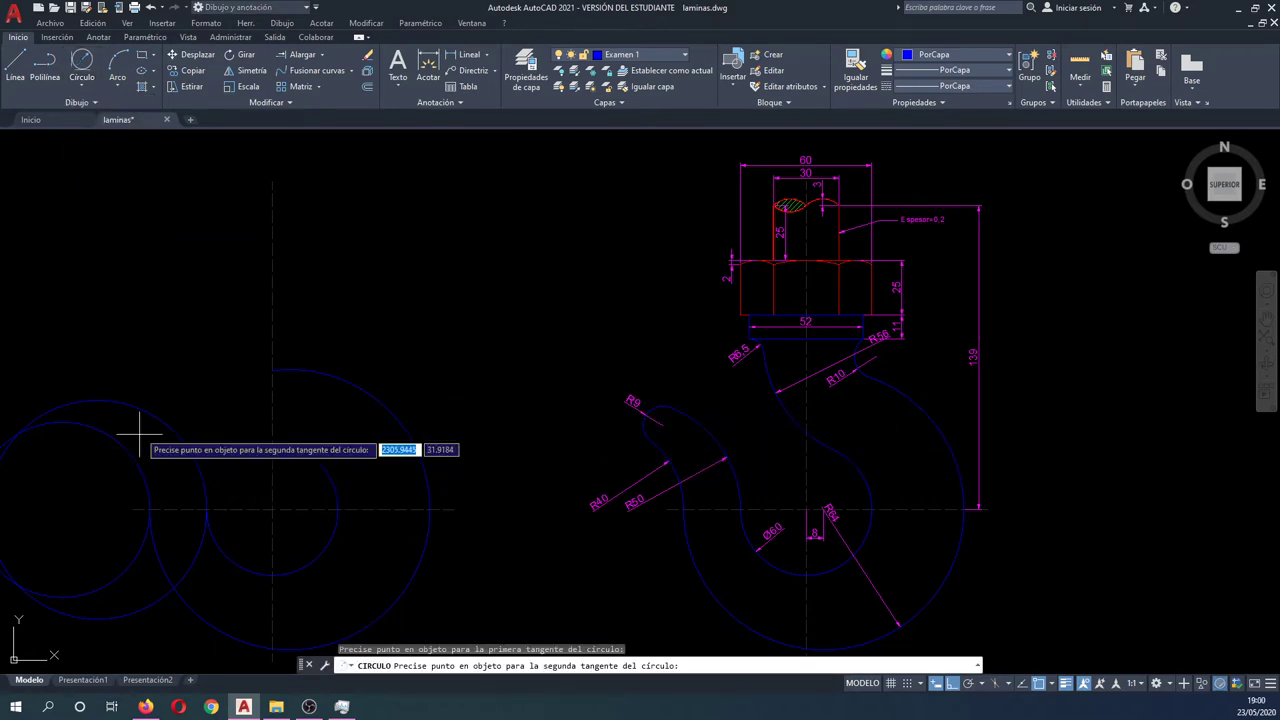
click(150, 411)
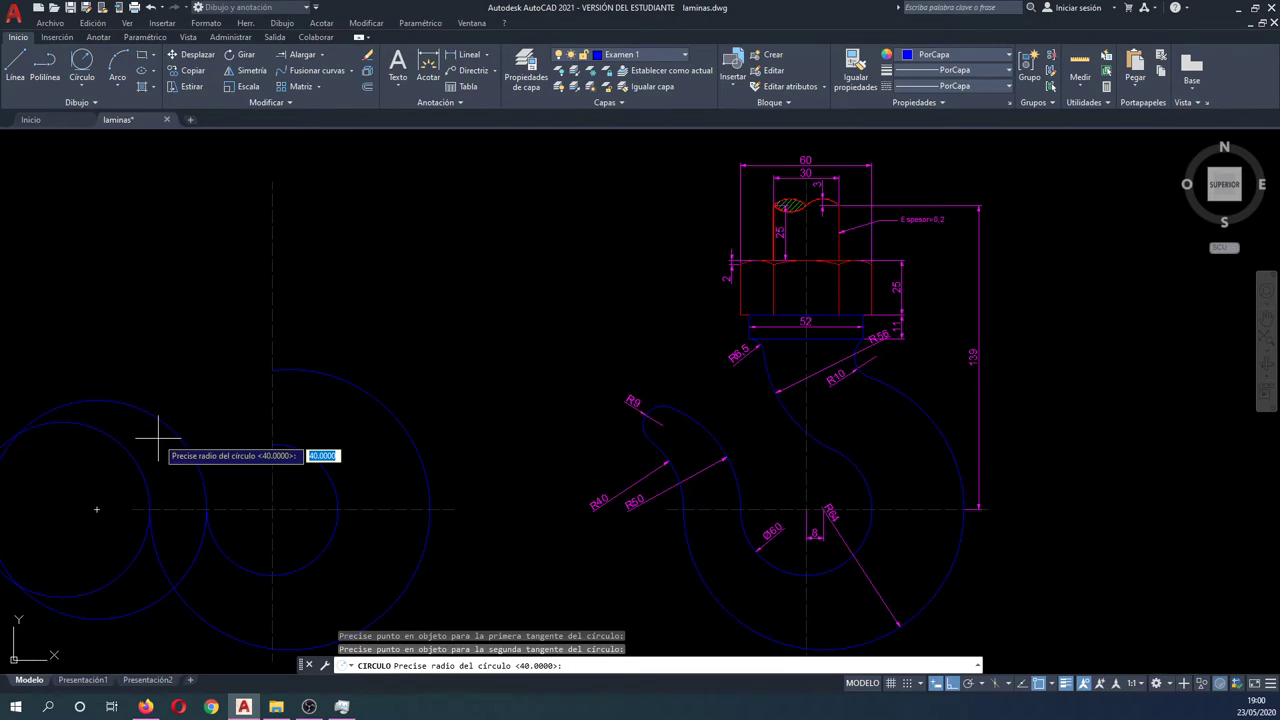
text(9)
key(Return)
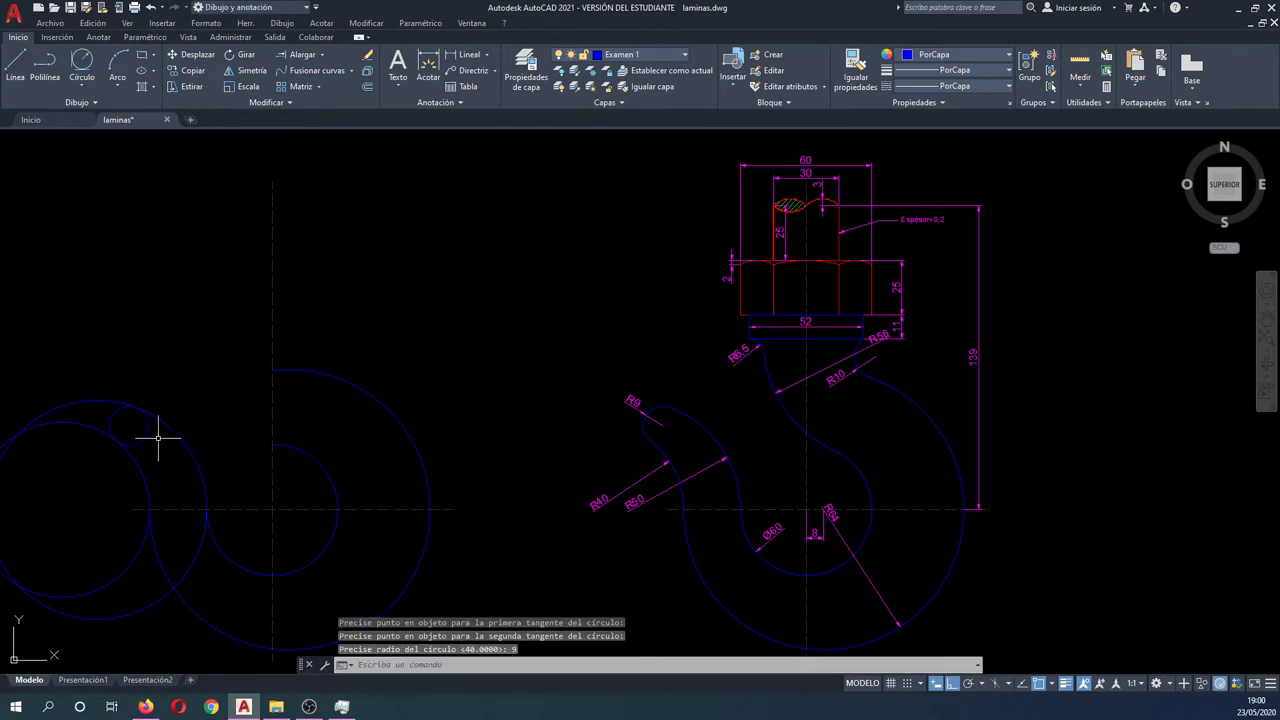
text(rr)
key(Return)
Step: Trim the inner part of the radius-9 circle and the middle circle's upper-left quarter
click(222, 538)
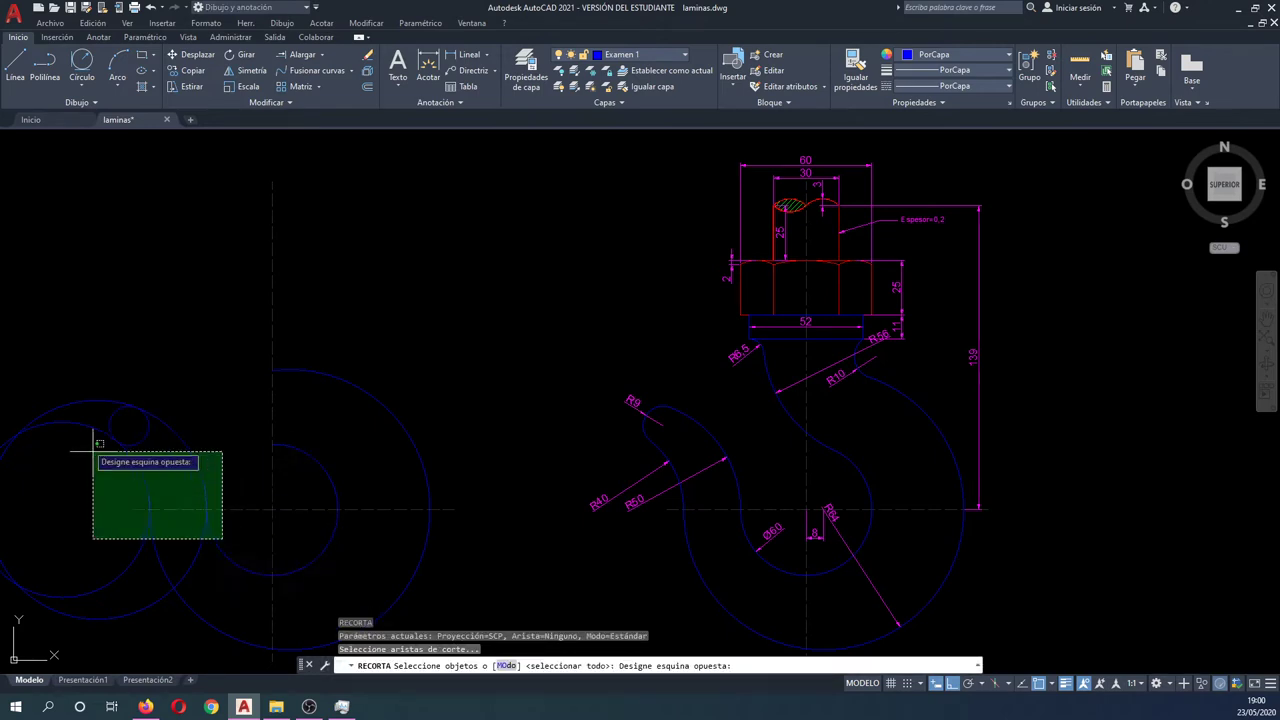
click(63, 400)
key(Return)
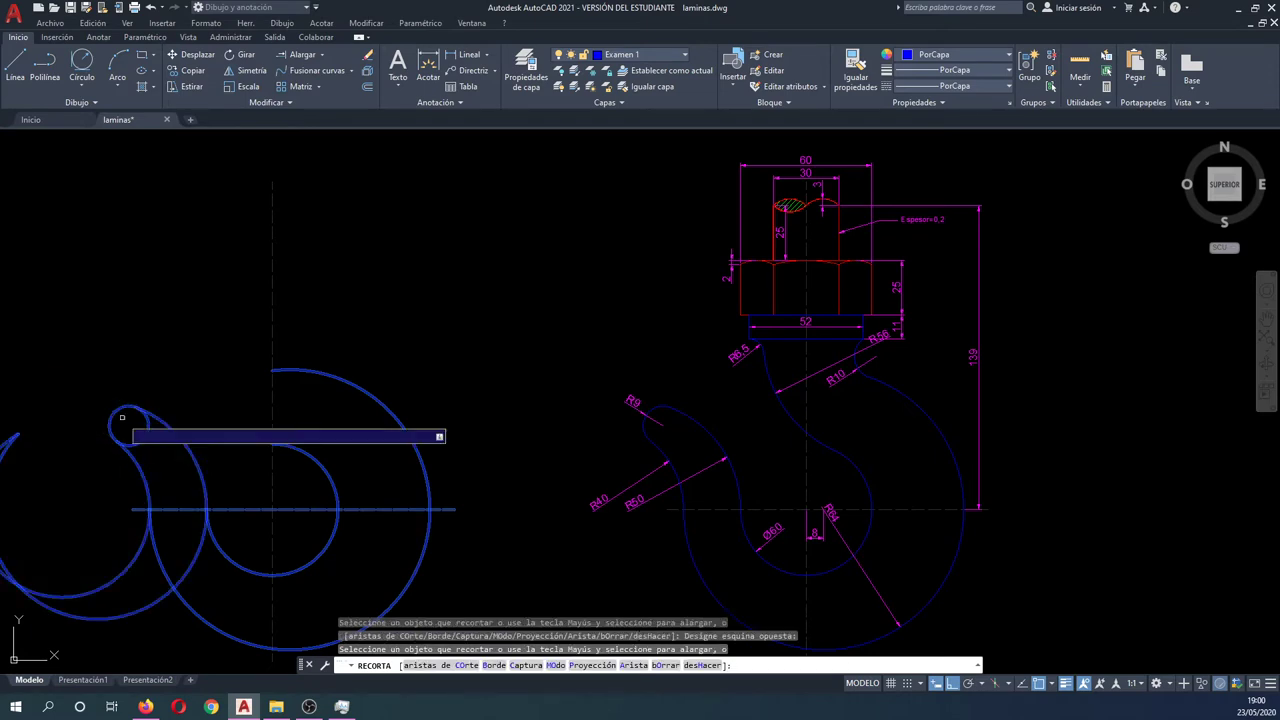
click(140, 437)
click(225, 463)
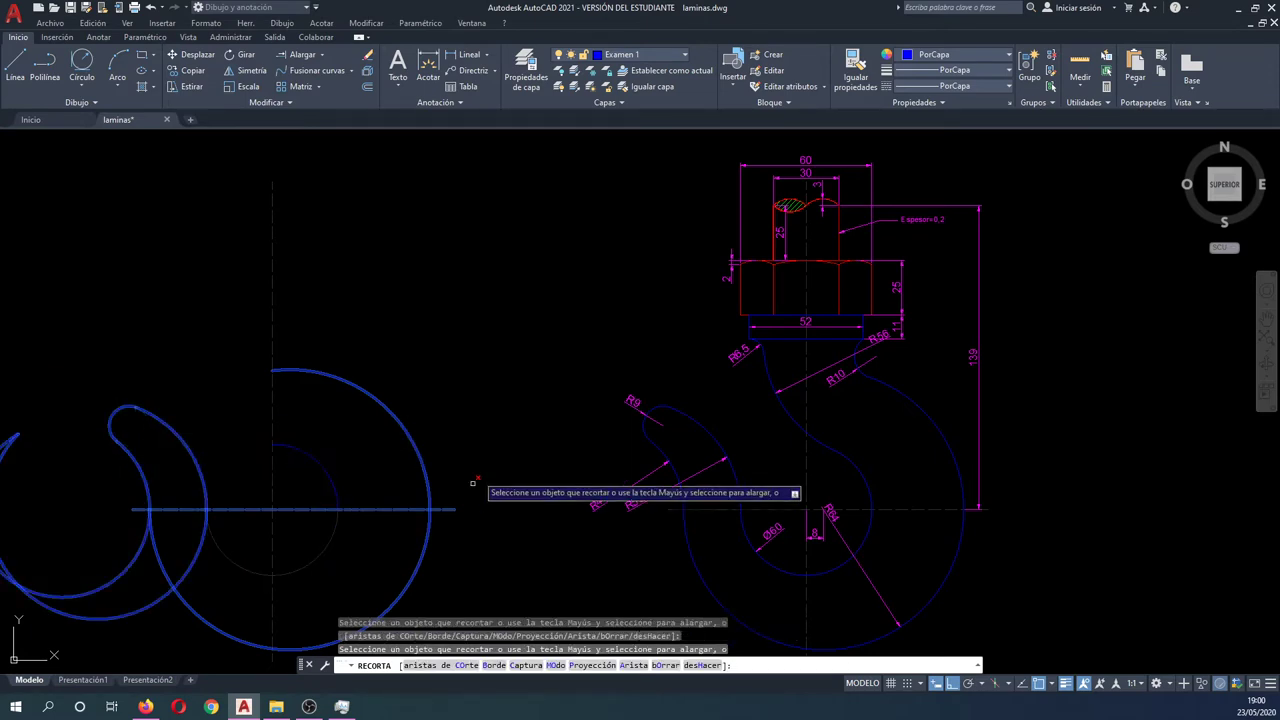
click(196, 541)
key(Escape)
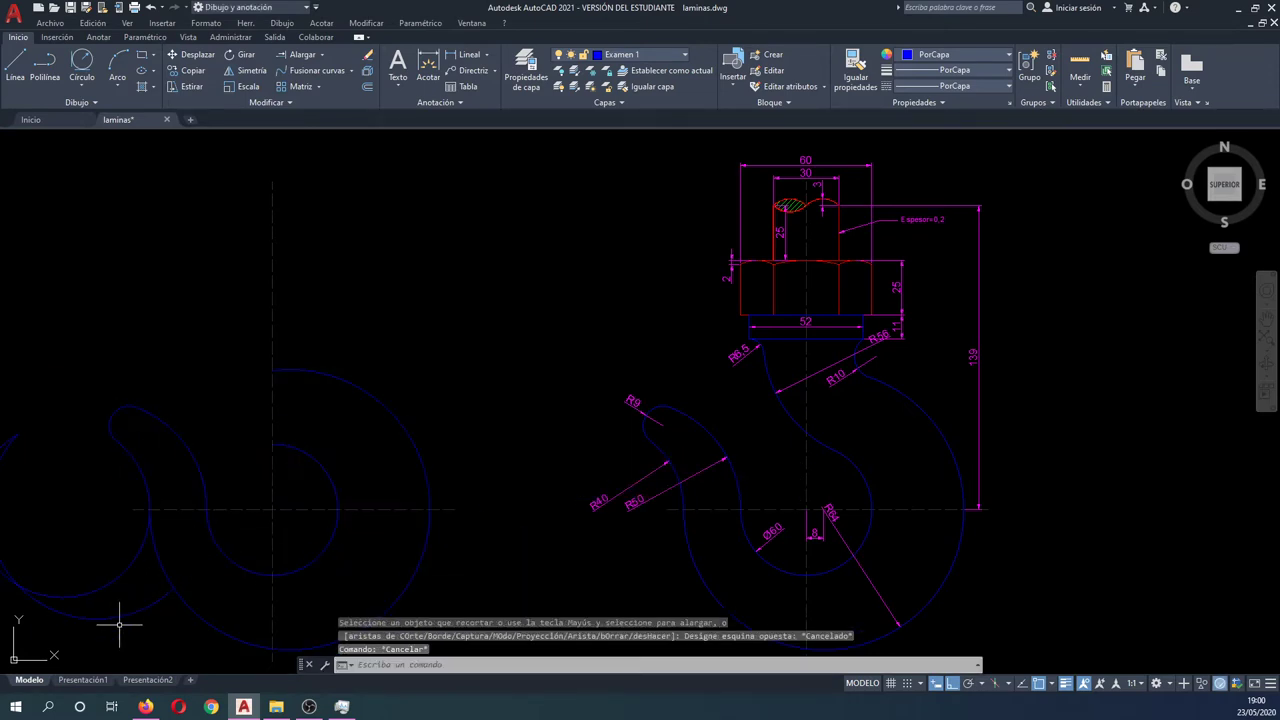
click(119, 624)
click(104, 582)
key(Delete)
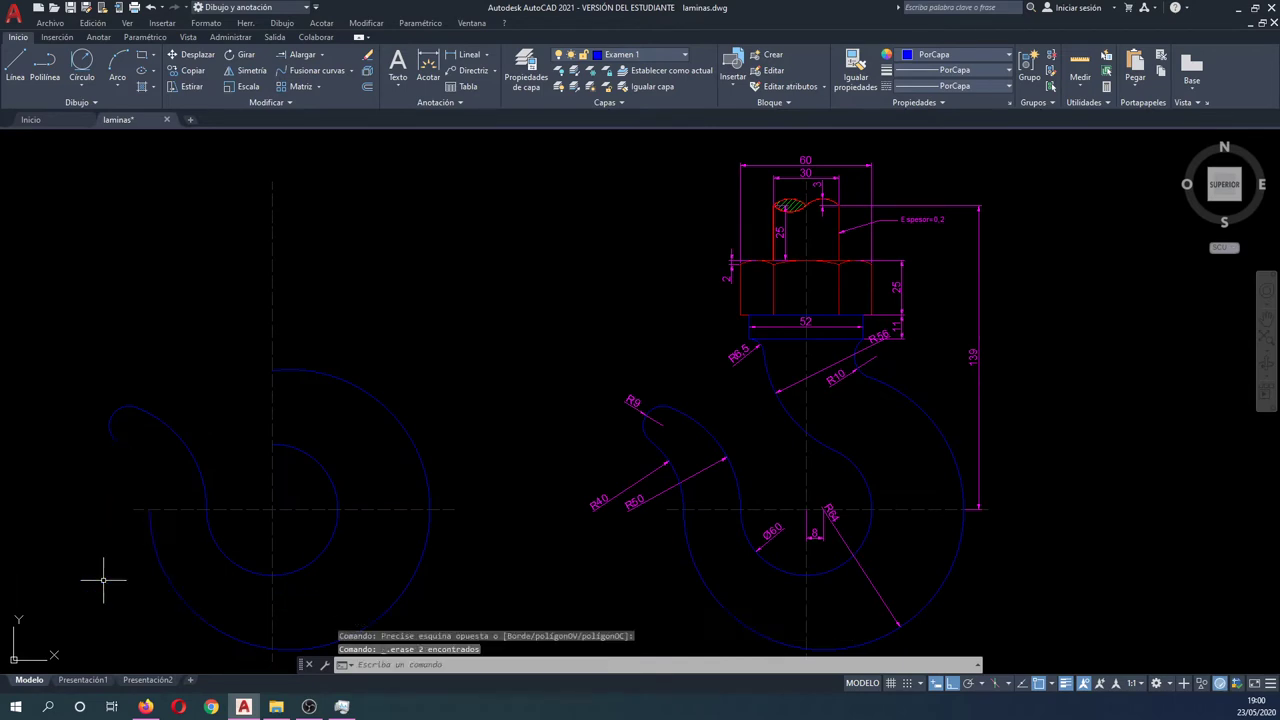
key(ctrl+z)
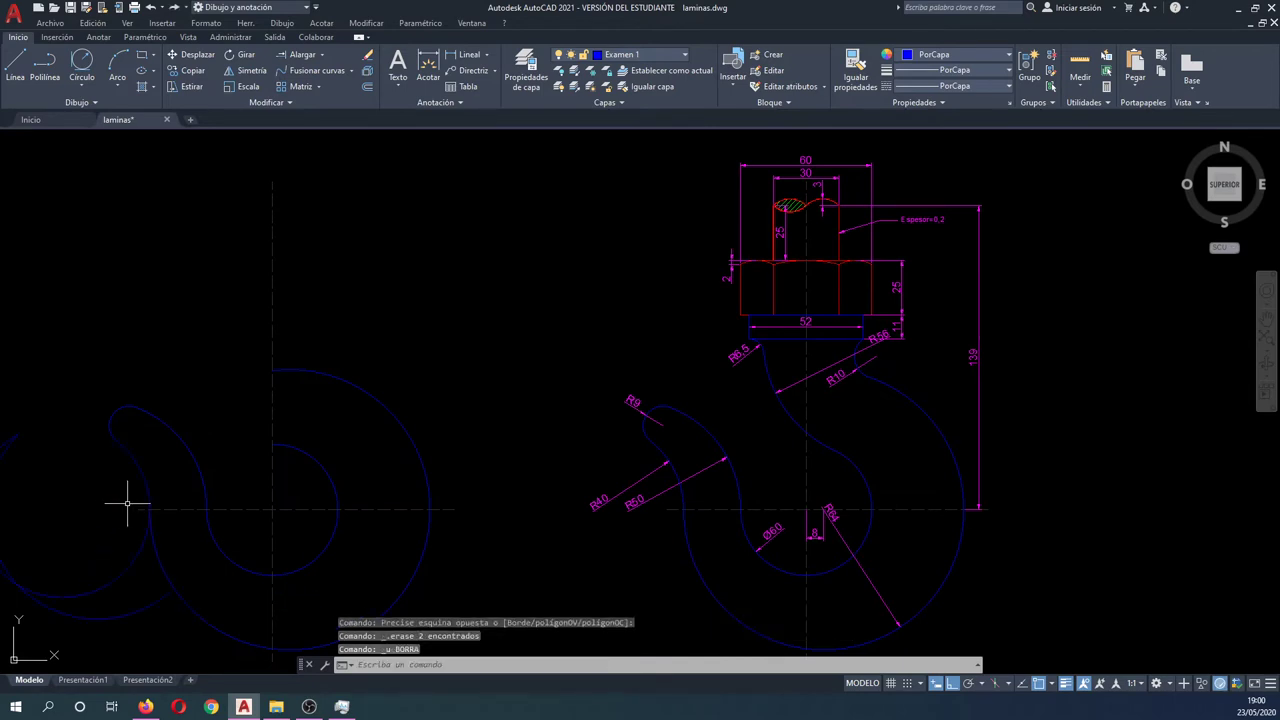
Step: Erase the leftover lower-left arc so the hook tip joins the main arcs
text(tr)
key(Return)
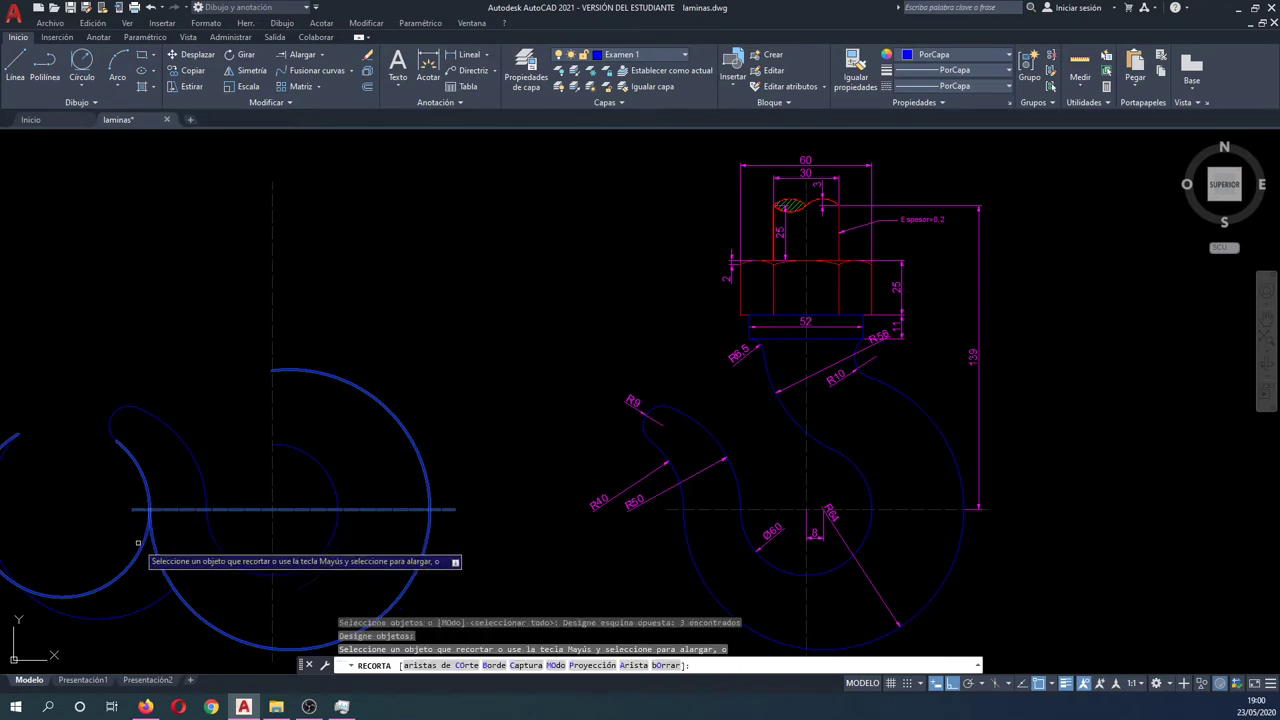
click(137, 553)
key(Escape)
click(125, 608)
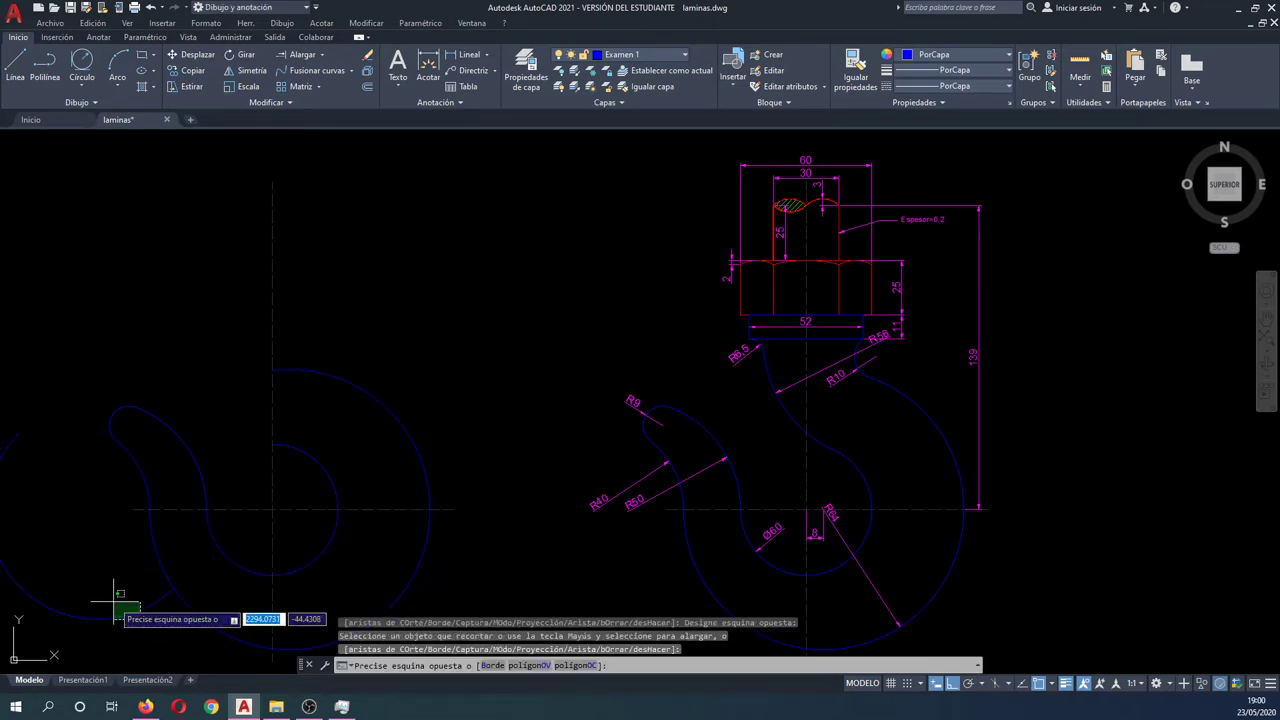
click(43, 447)
key(Delete)
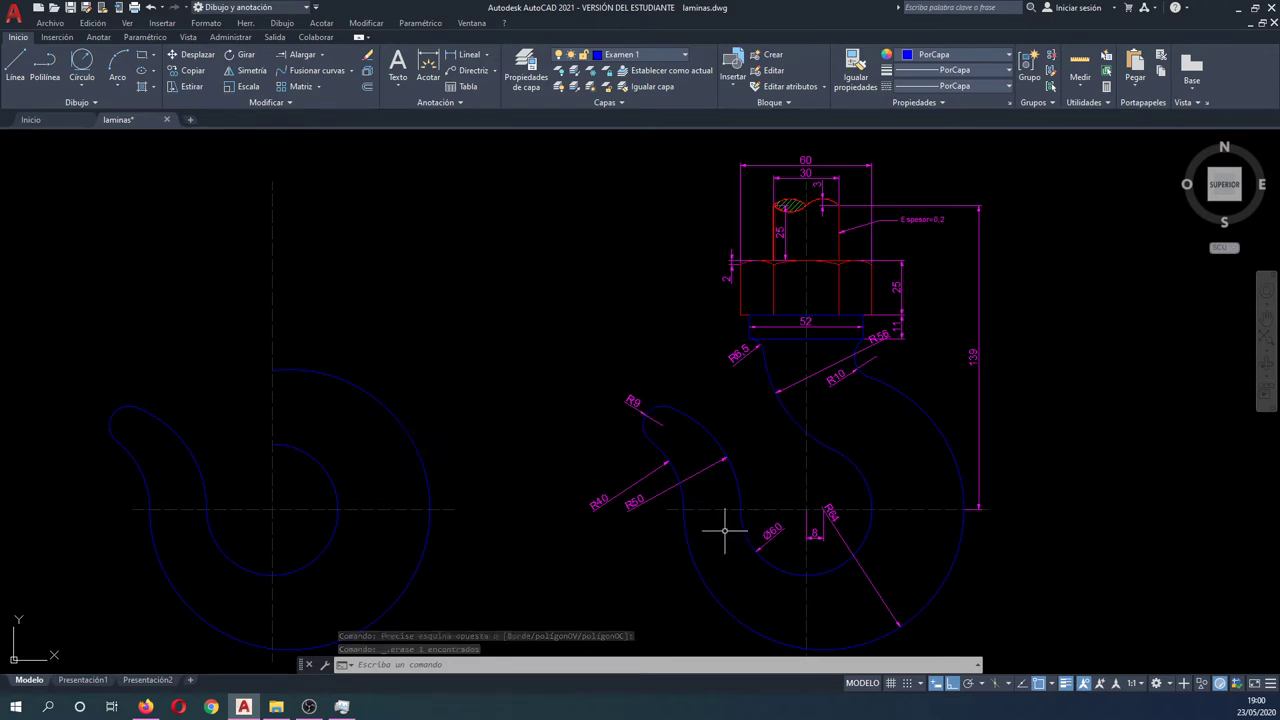
Step: Copy the left horizontal centreline 139 units straight up
text(c)
key(Return)
click(448, 496)
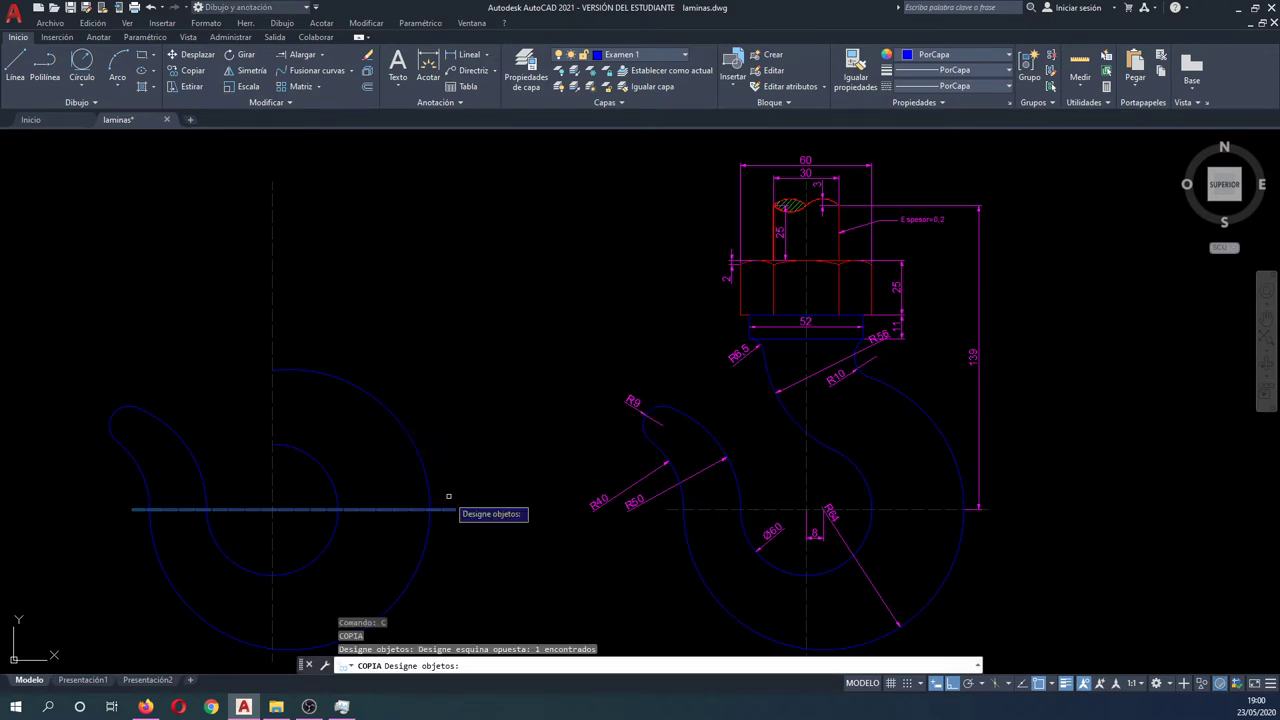
key(Return)
click(477, 452)
text(139)
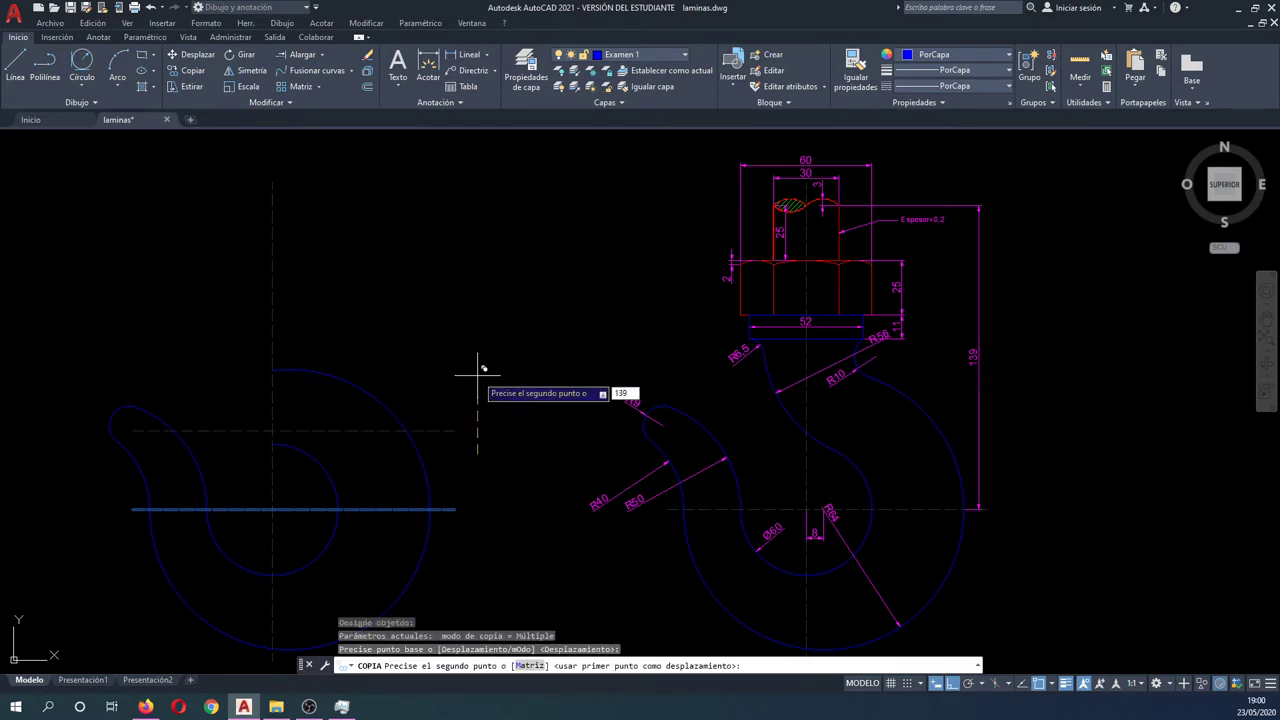
key(Return)
key(Escape)
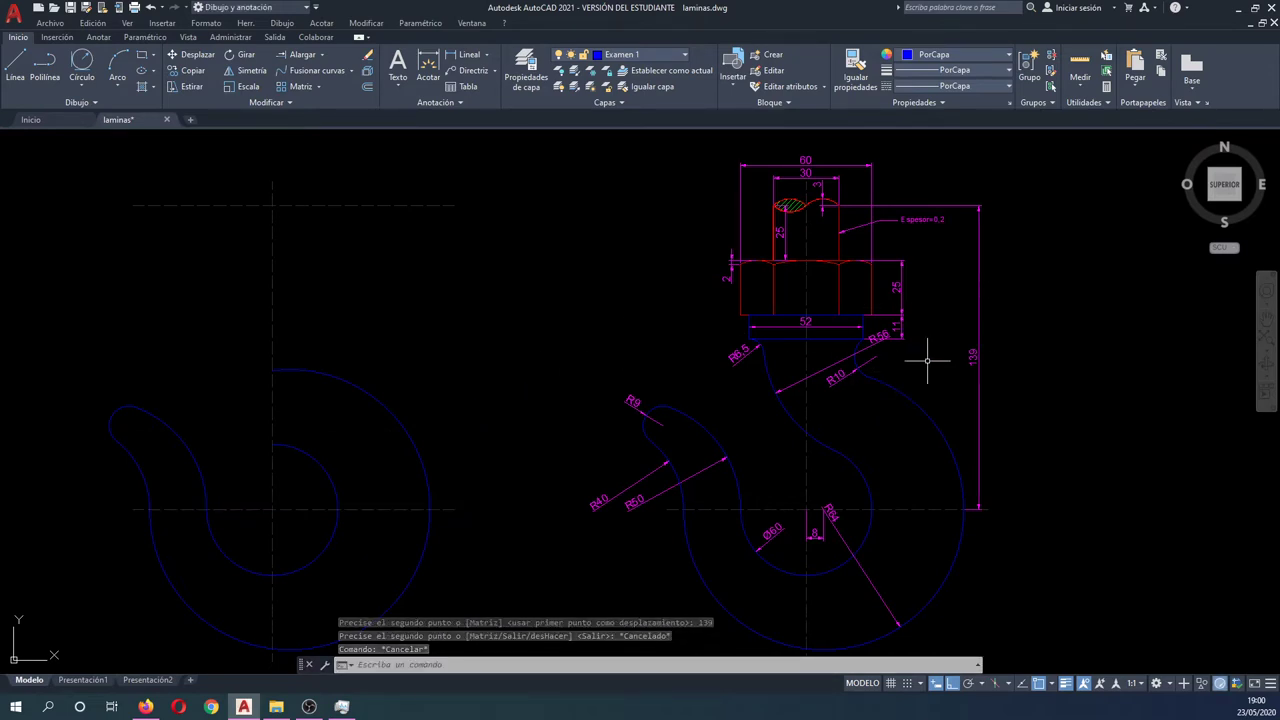
key(Escape)
key(Escape)
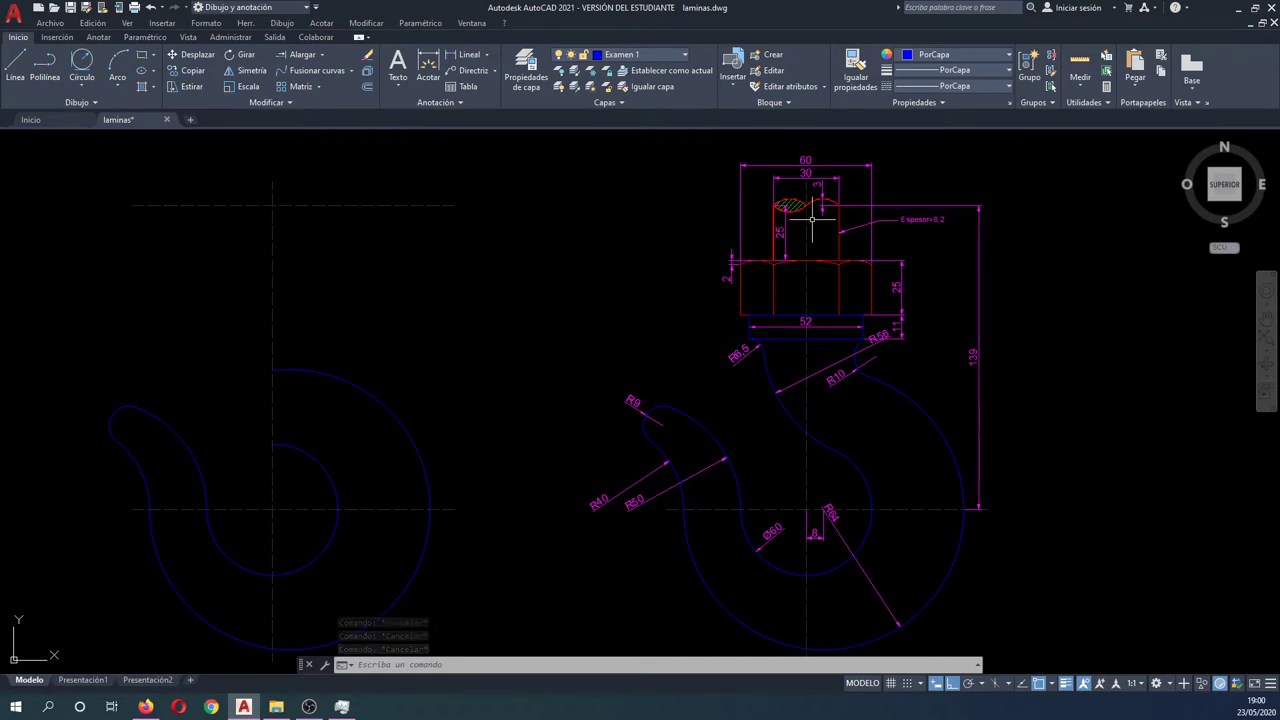
Step: Draw a 30×25 rectangle and move its top midpoint to the top centreline intersection
click(885, 290)
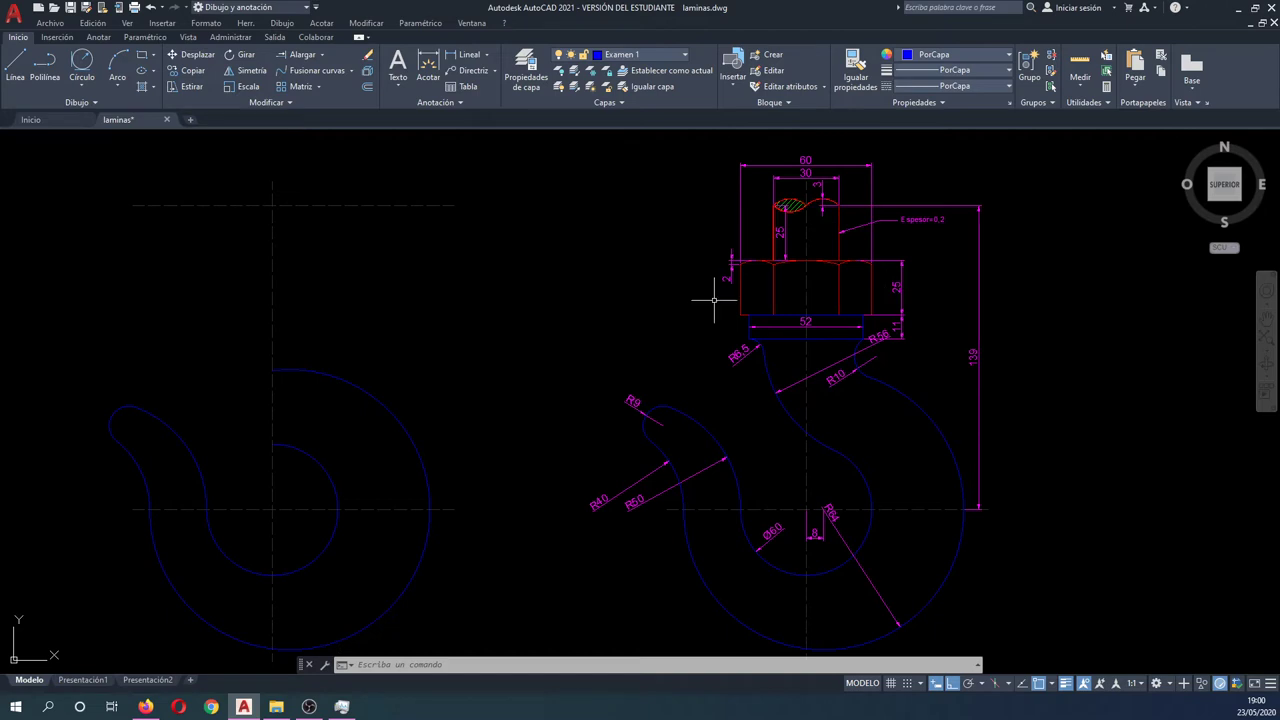
text(qol)
key(Return)
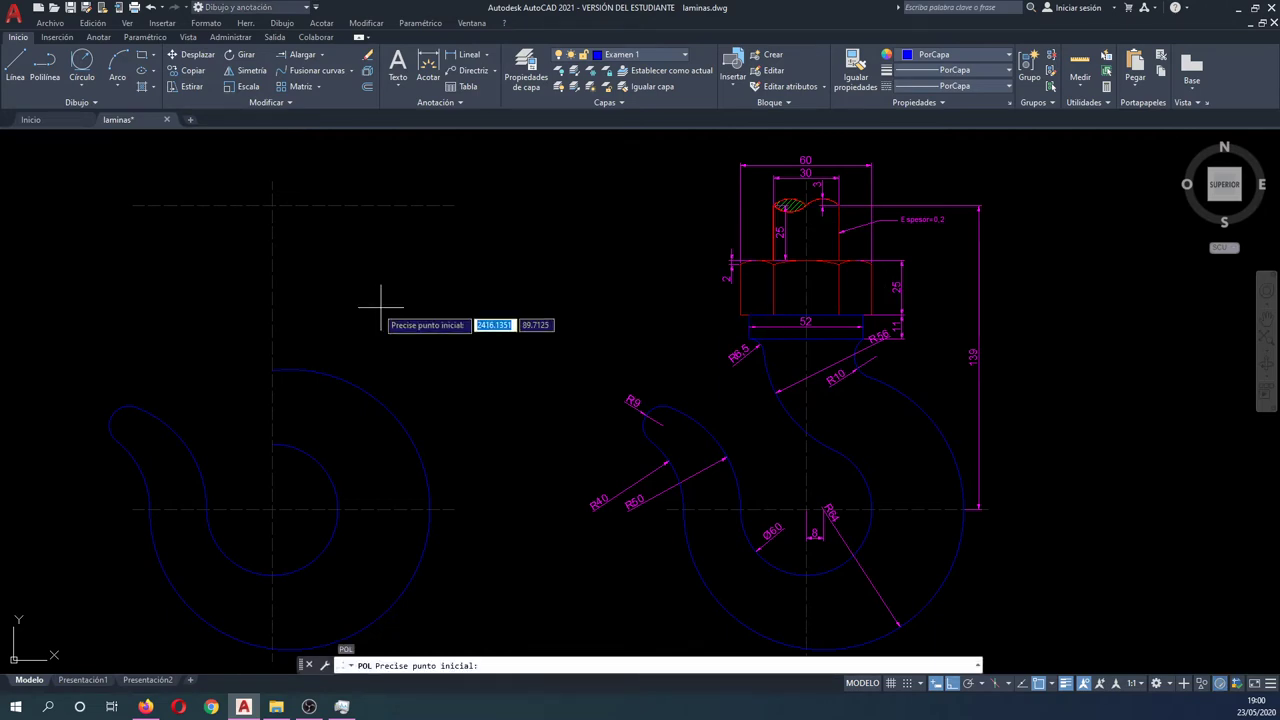
click(376, 307)
key(Escape)
key(Escape)
key(Escape)
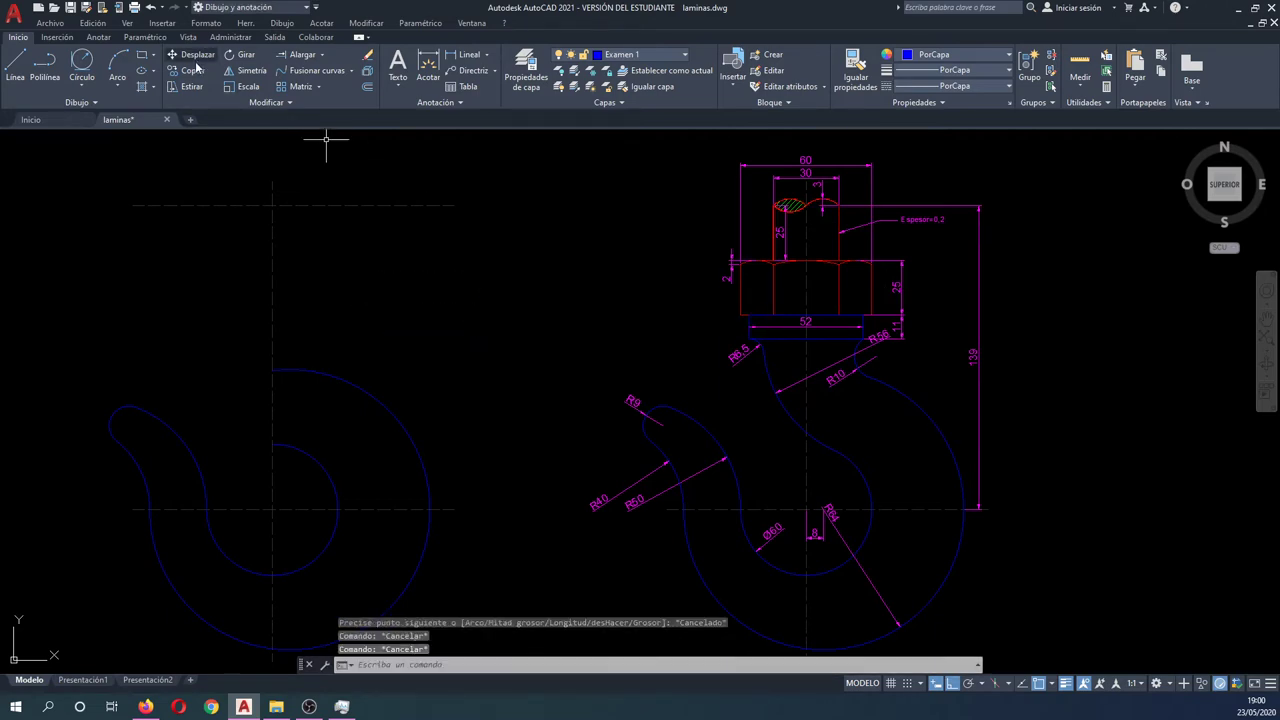
click(142, 57)
click(416, 327)
text(30)
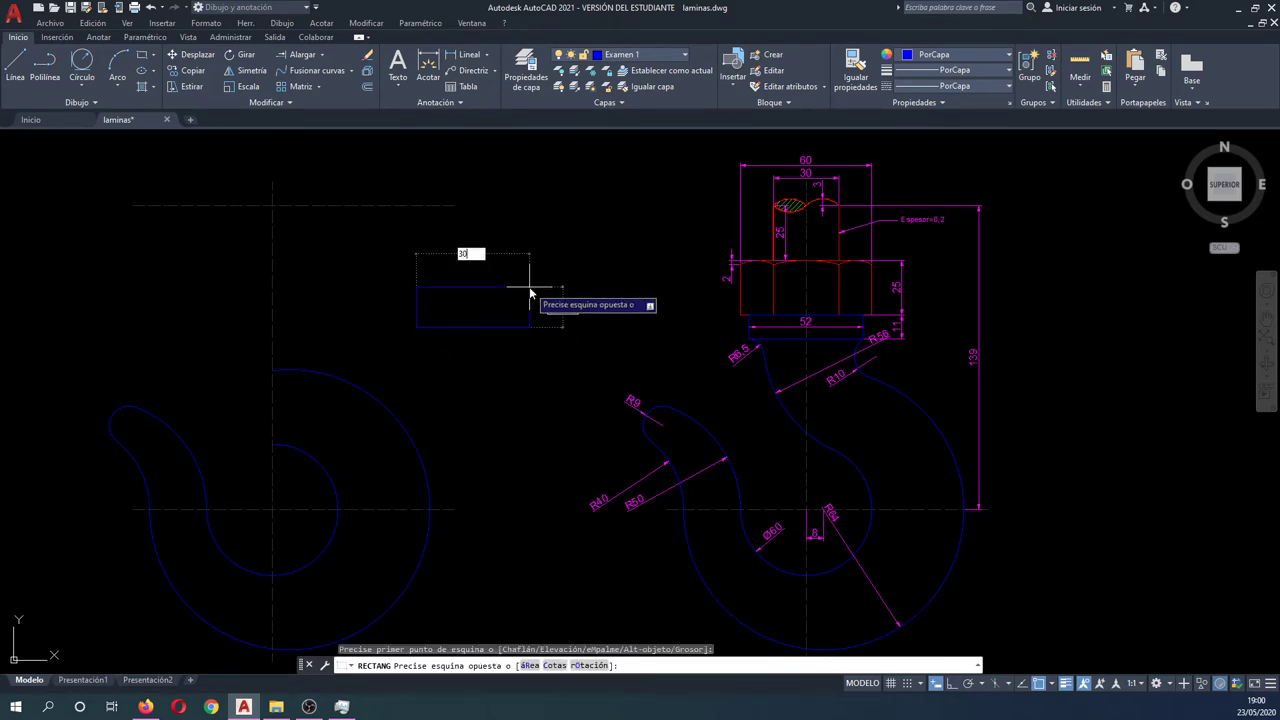
key(Tab)
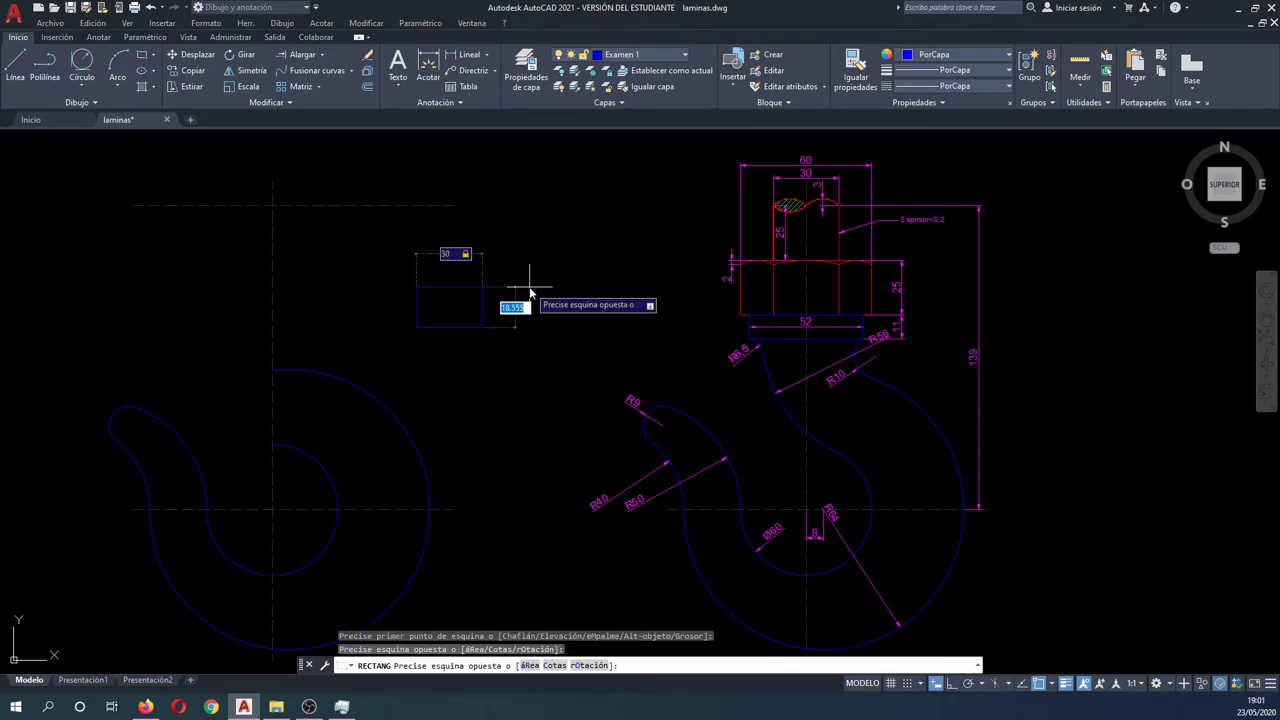
text(25)
key(Return)
key(Return)
click(515, 338)
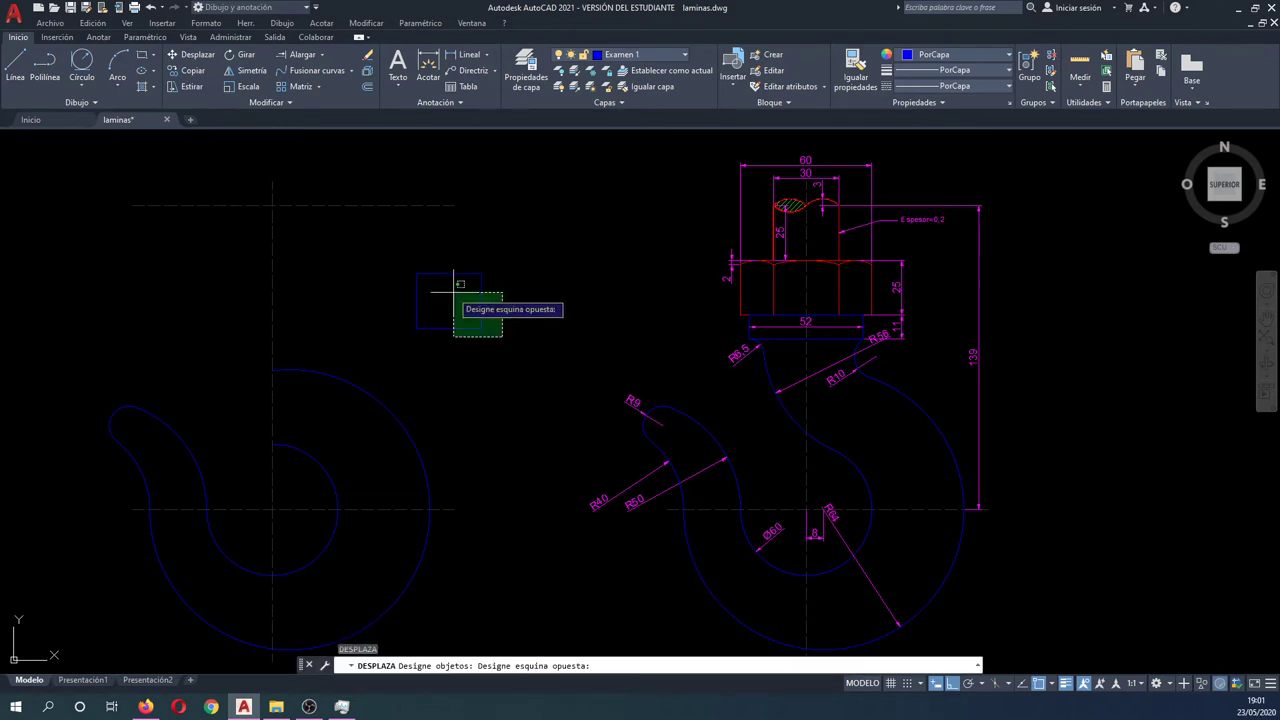
click(443, 275)
key(Return)
click(449, 272)
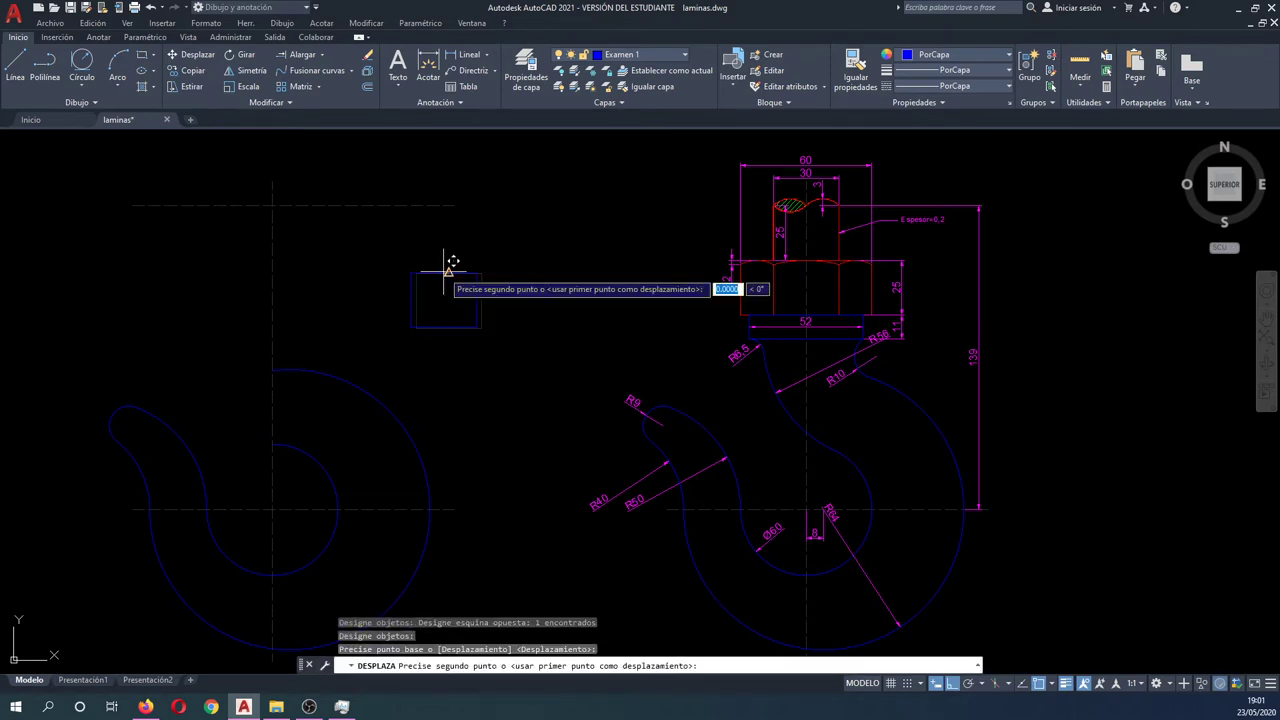
click(273, 206)
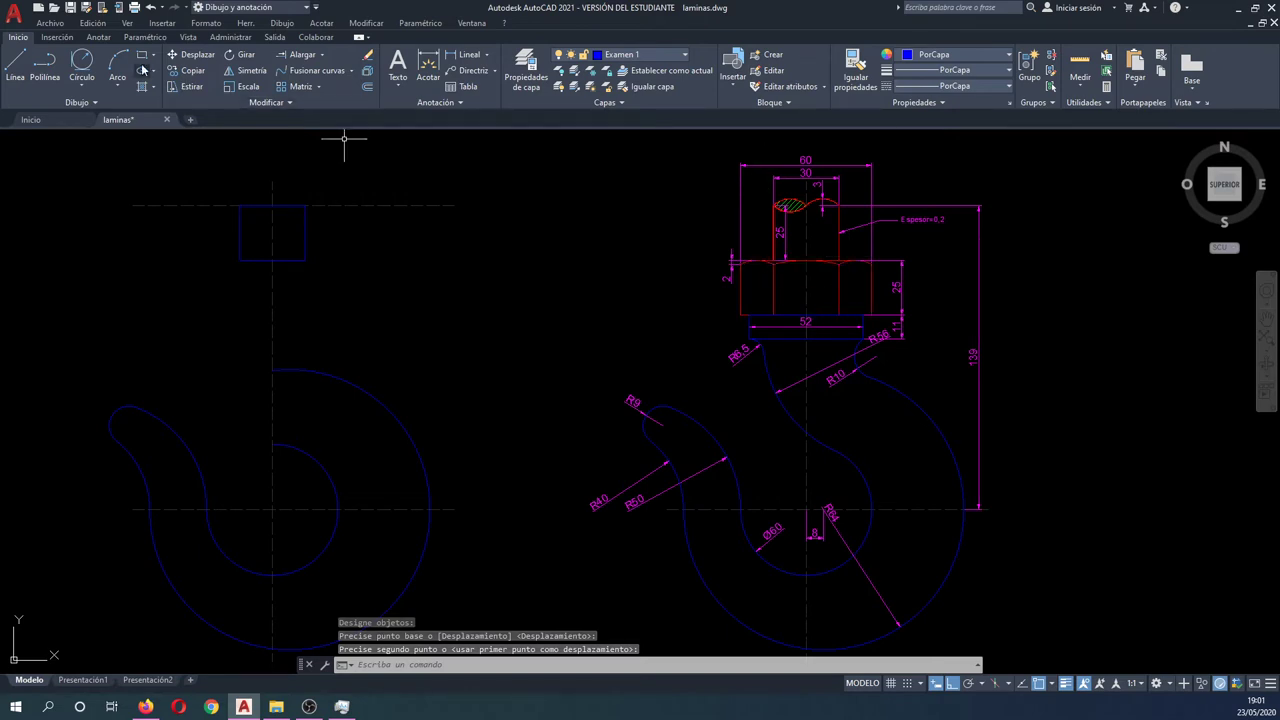
Step: Draw a 60×25 rectangle and move it onto the centreline beneath the 30×25 block
text(rec)
key(Return)
click(380, 321)
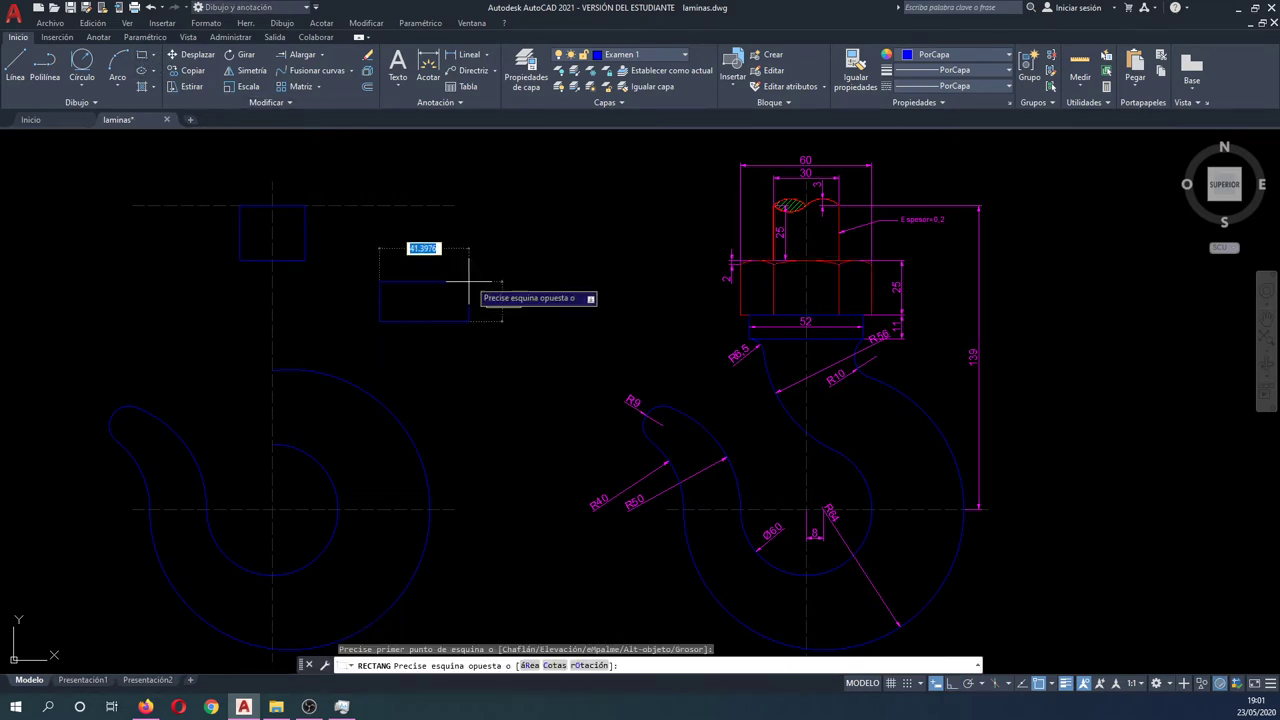
key(Tab)
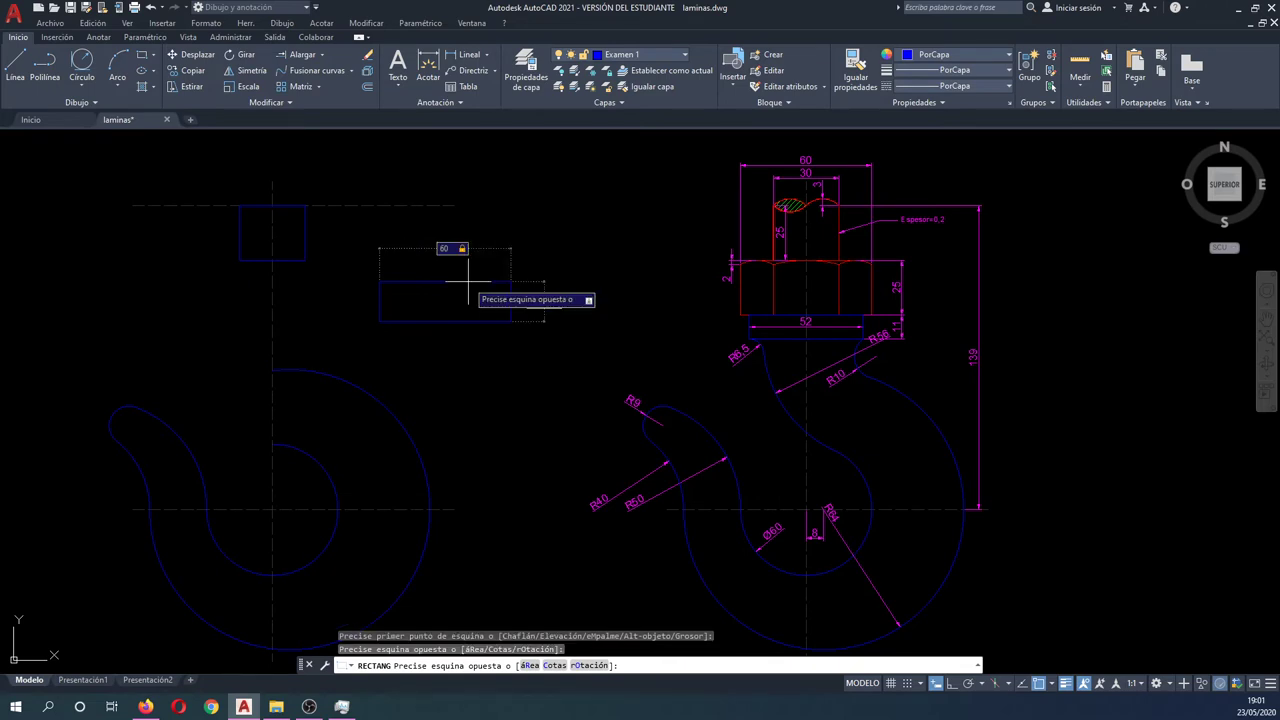
key(Return)
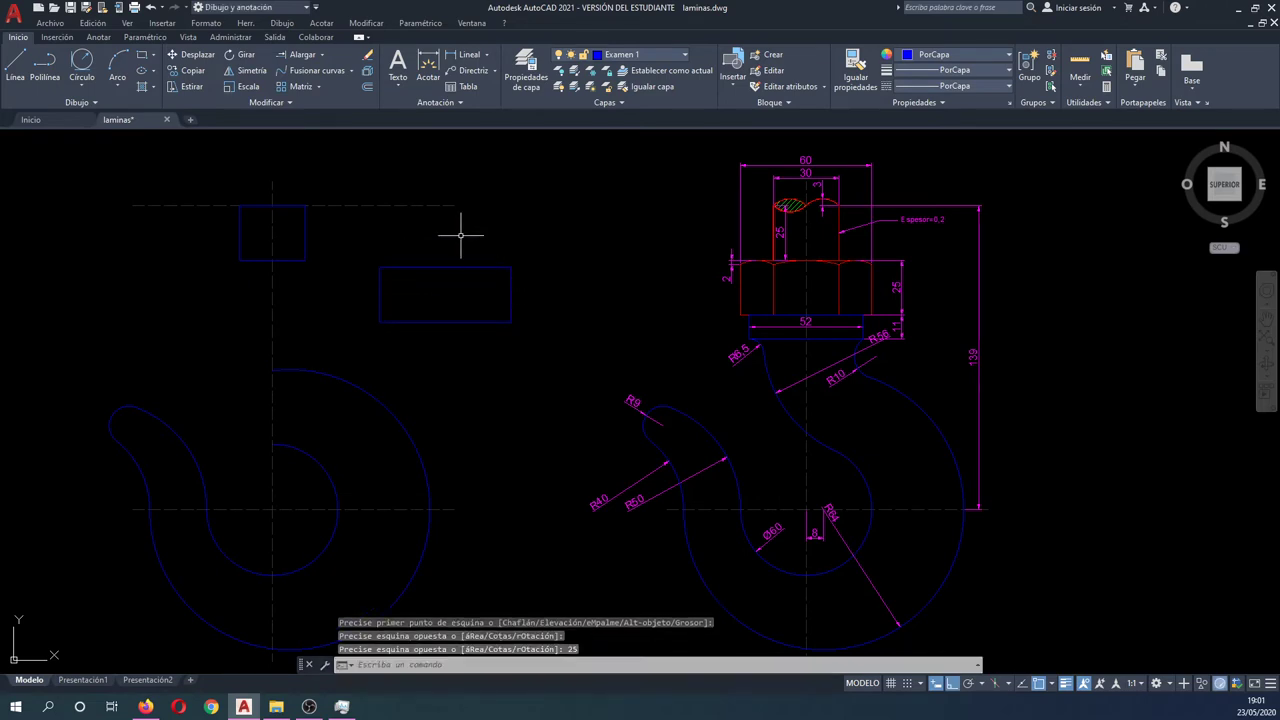
text(m)
key(Return)
click(491, 269)
click(443, 257)
key(Return)
click(445, 267)
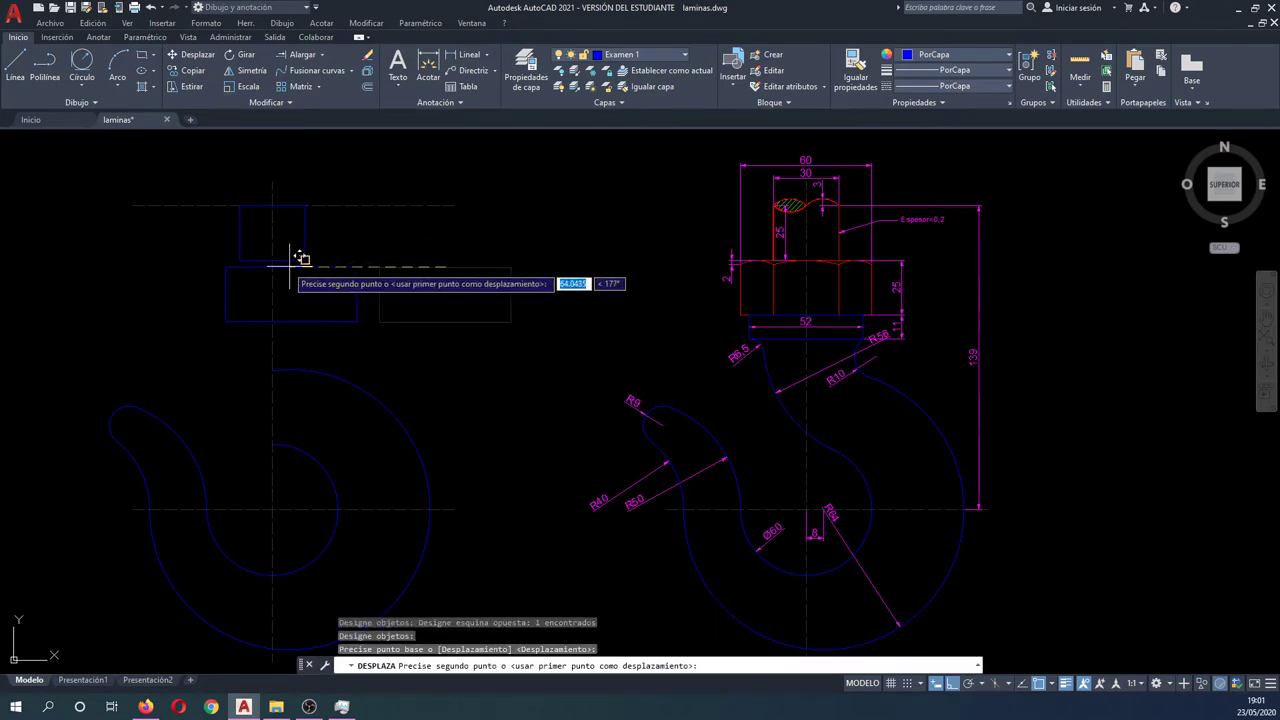
click(272, 261)
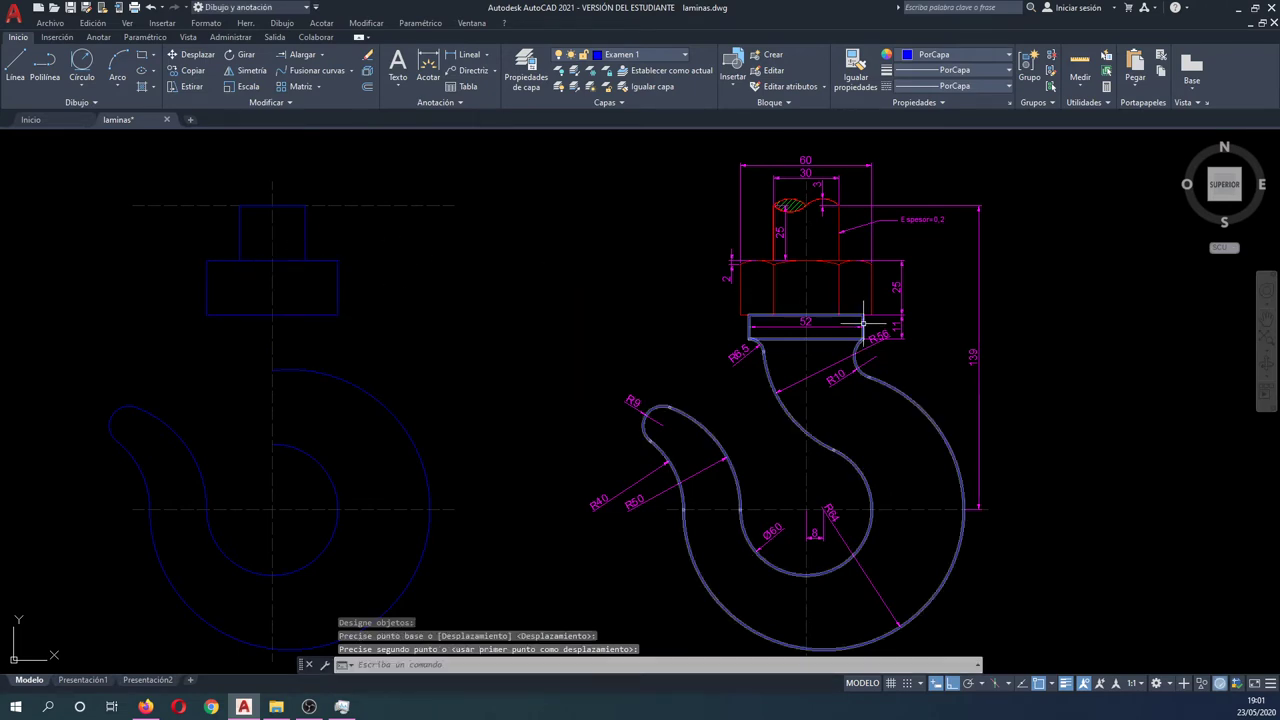
Step: Draw a 52×11 rectangle, place it under the 60×25 block, then select the two upper blocks
text(rec)
key(Return)
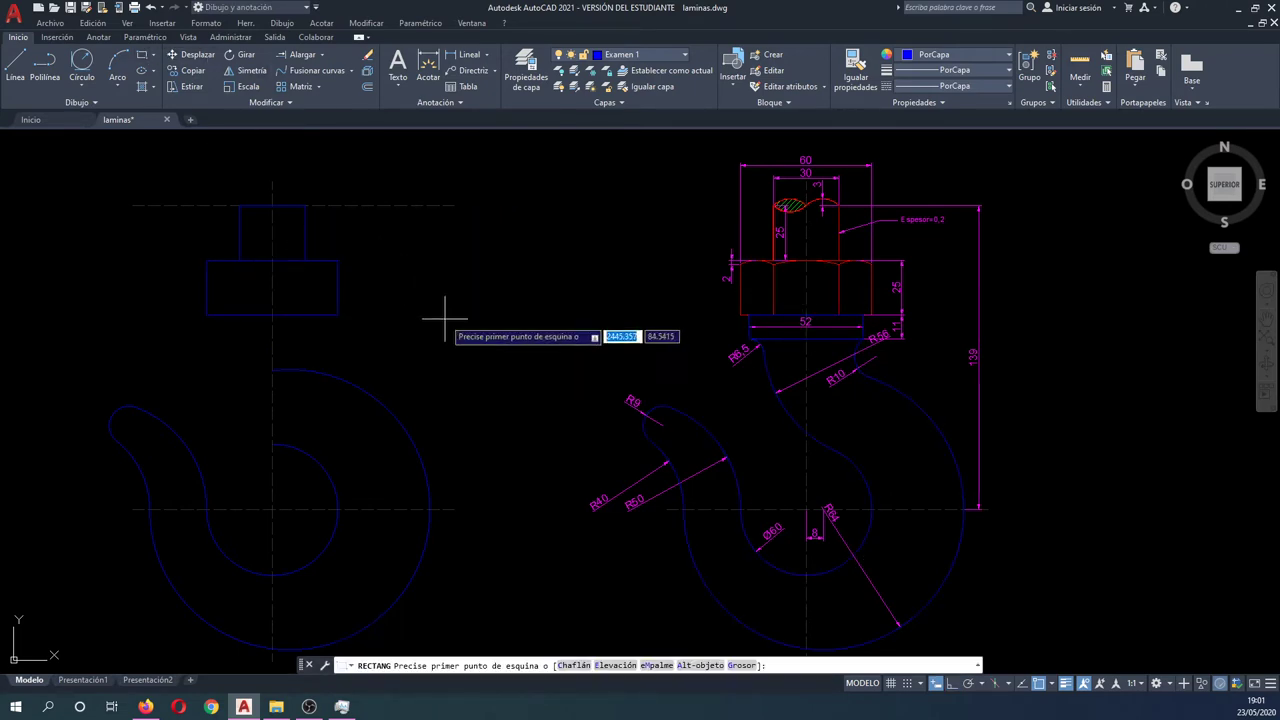
click(445, 320)
text(52)
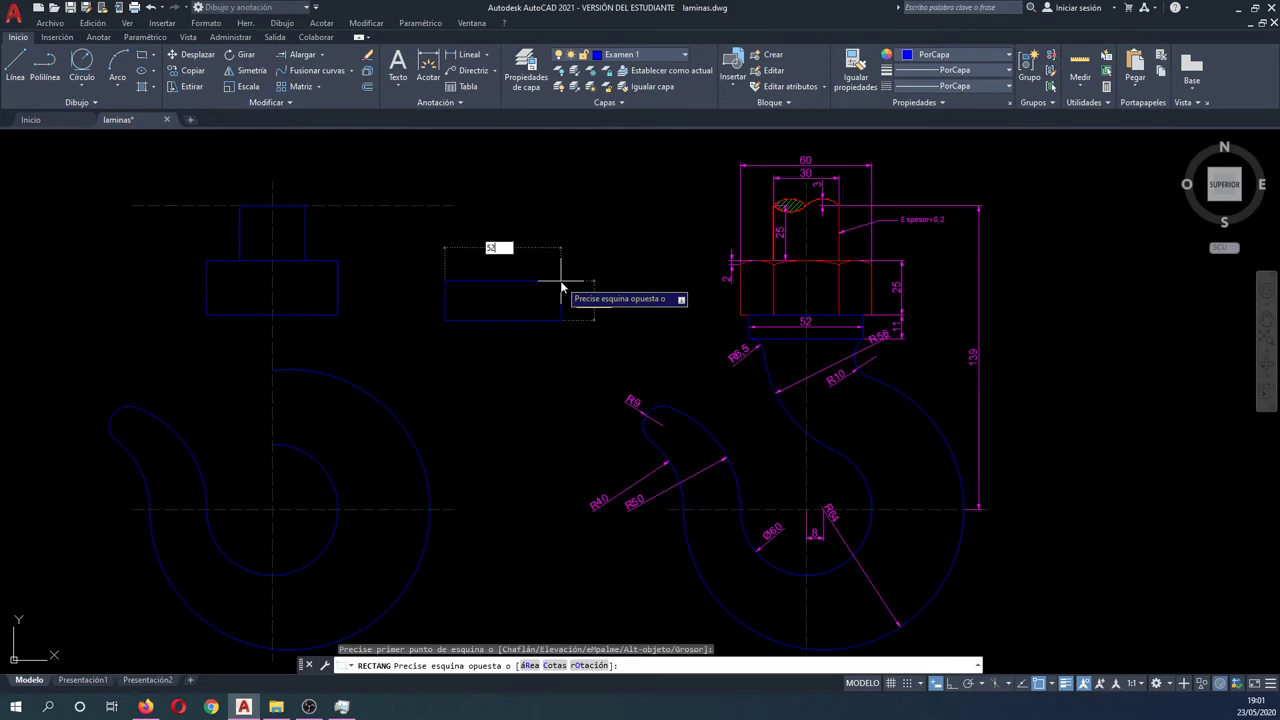
key(Tab)
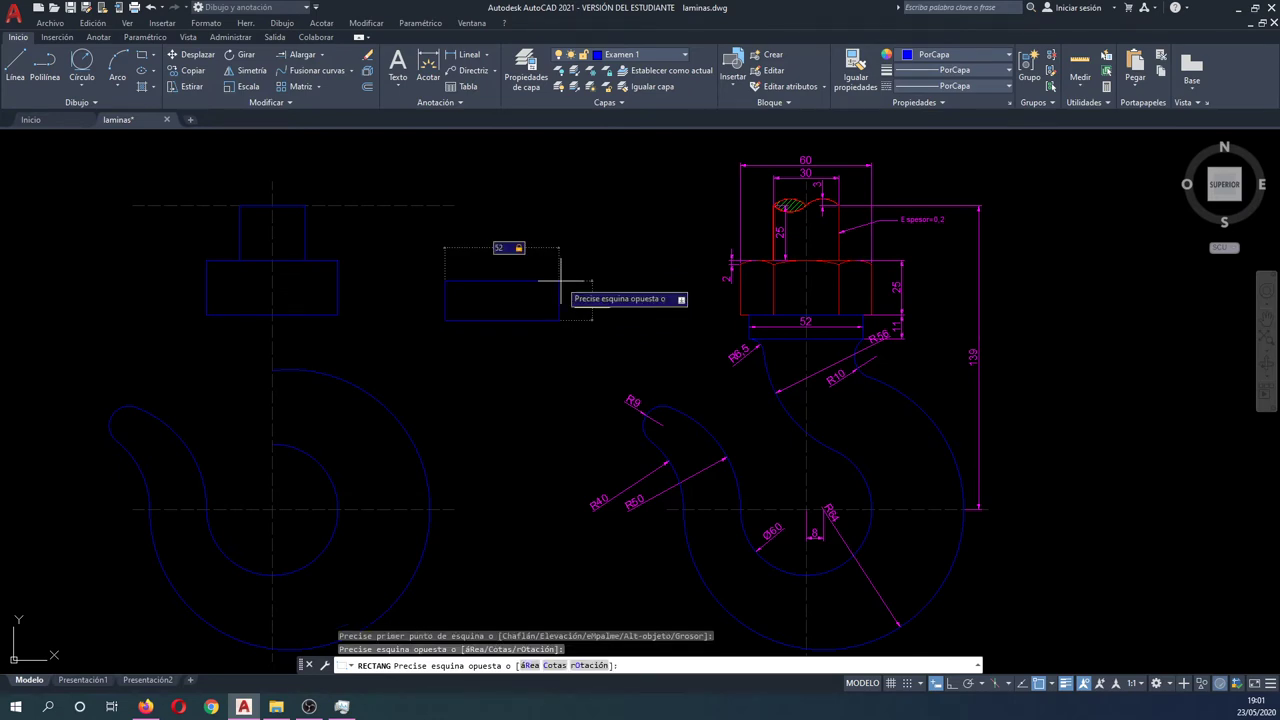
text(11)
key(Return)
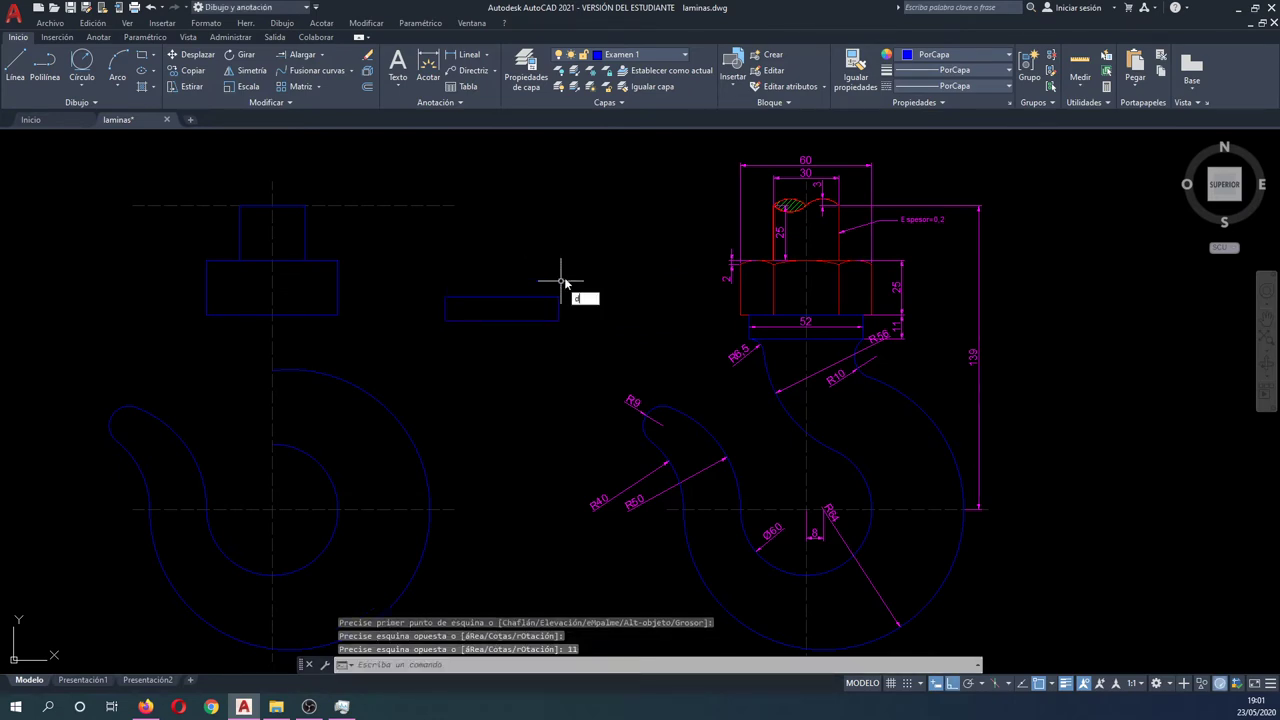
key(Return)
click(528, 349)
click(442, 266)
key(Return)
click(501, 297)
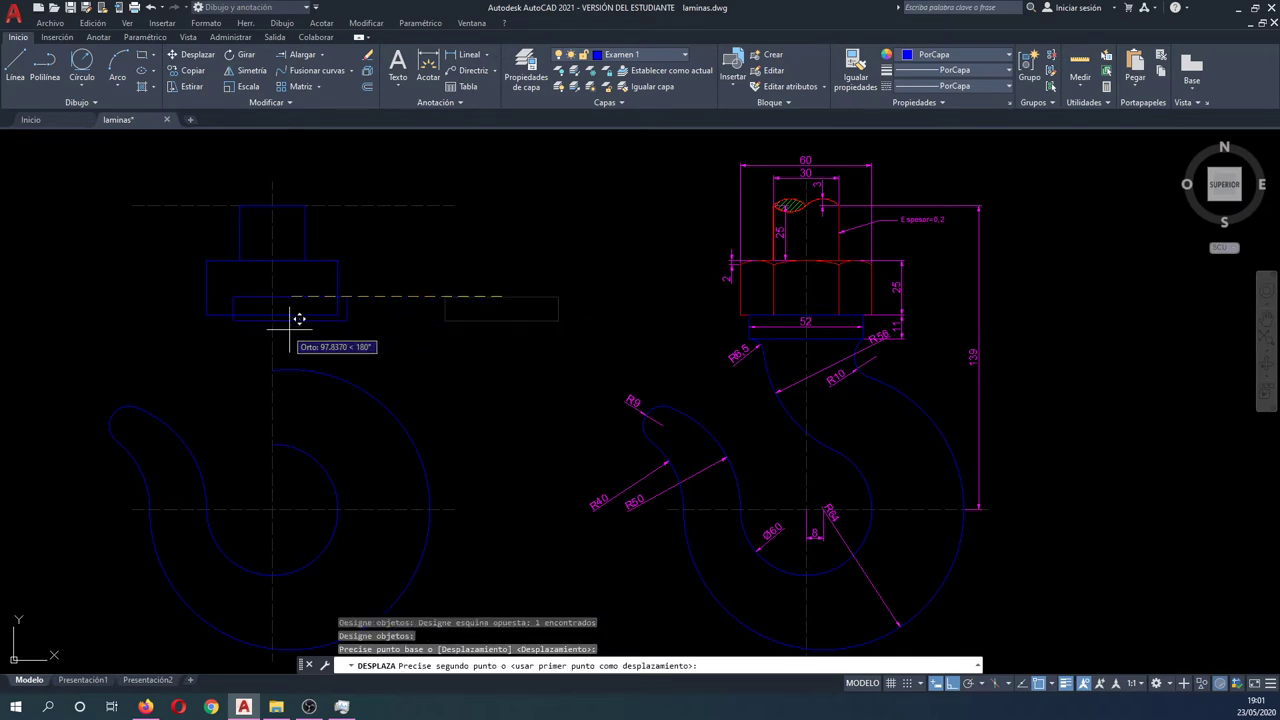
click(275, 318)
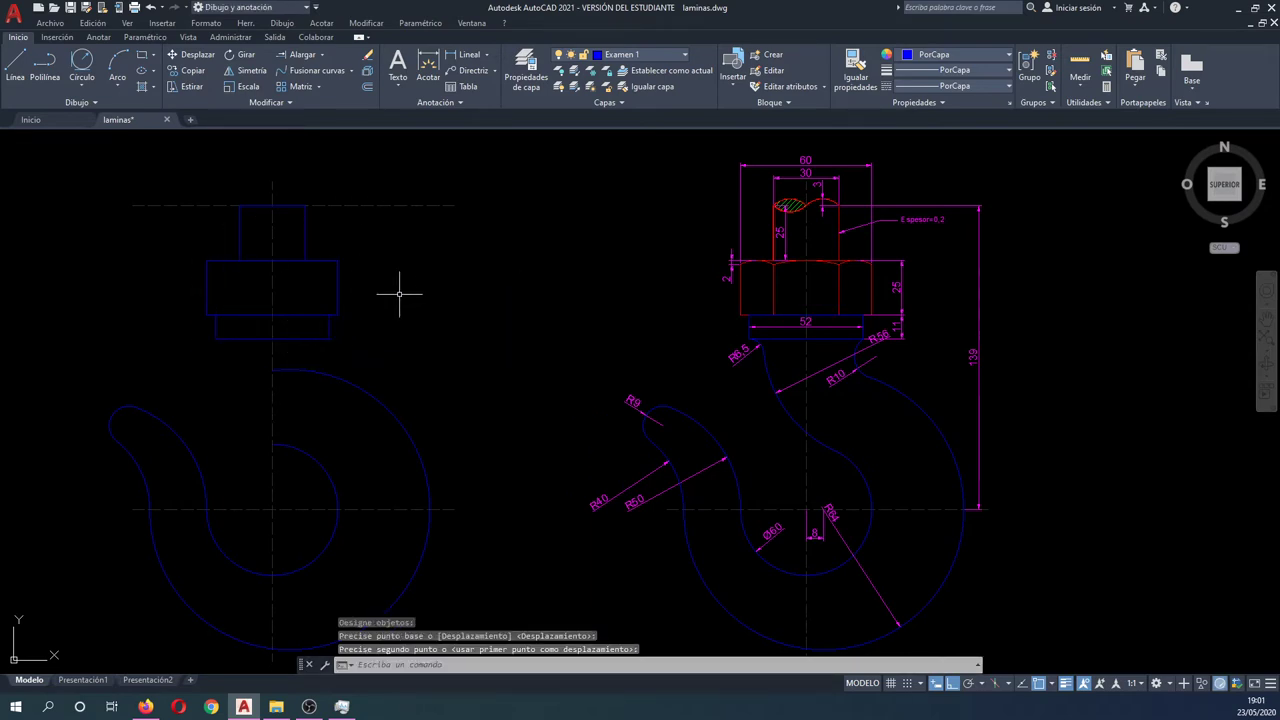
click(202, 200)
click(506, 318)
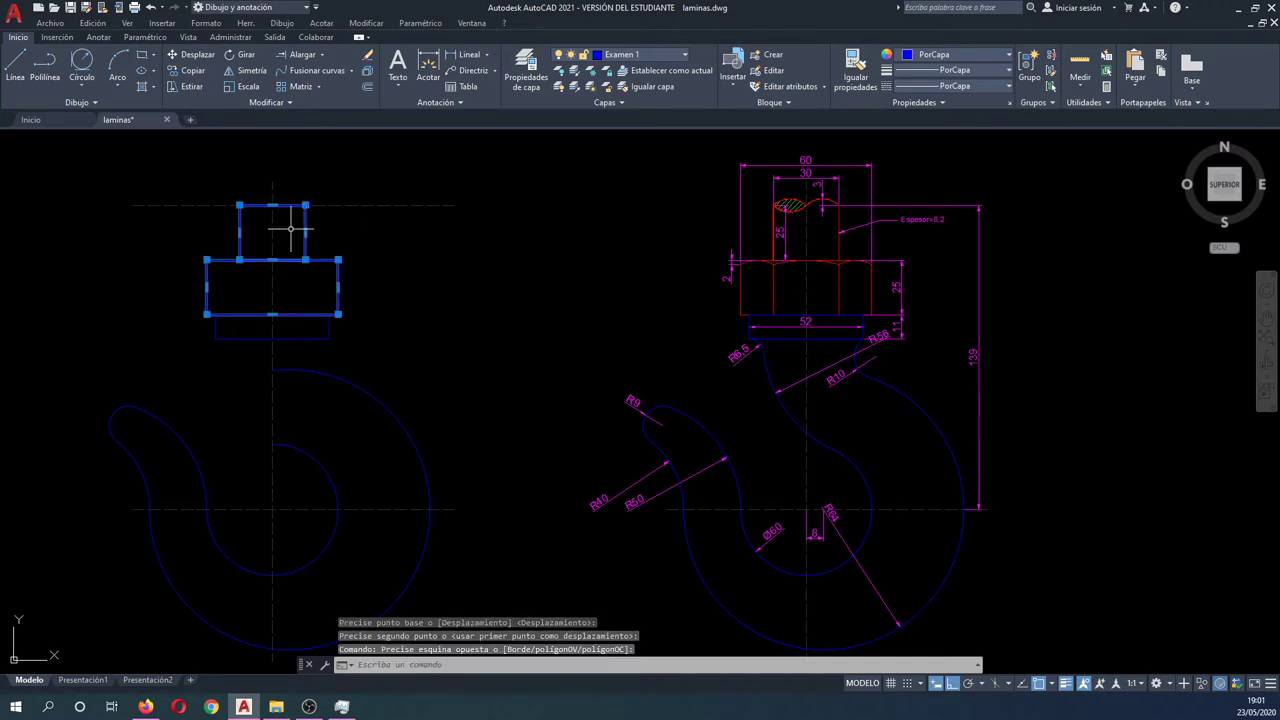
Step: Change the selected 30×25 and 60×25 blocks to red and clear the selection
click(966, 56)
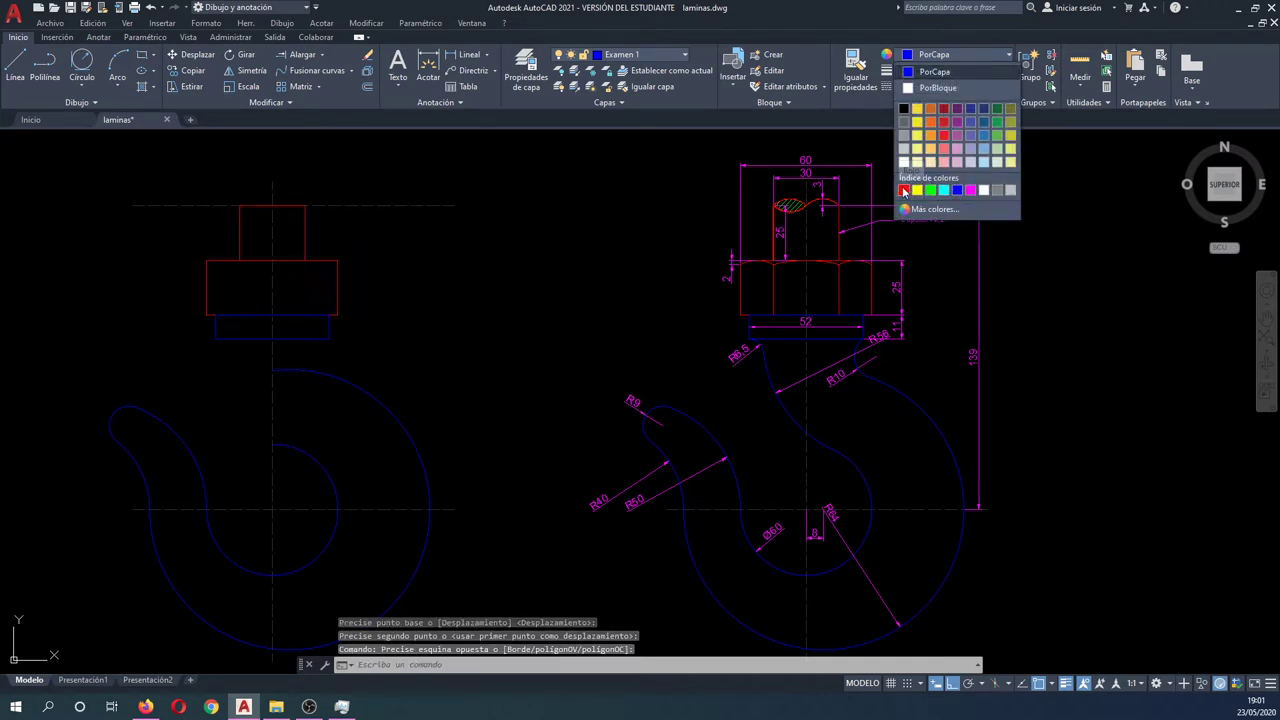
click(904, 190)
key(Escape)
key(Escape)
key(Escape)
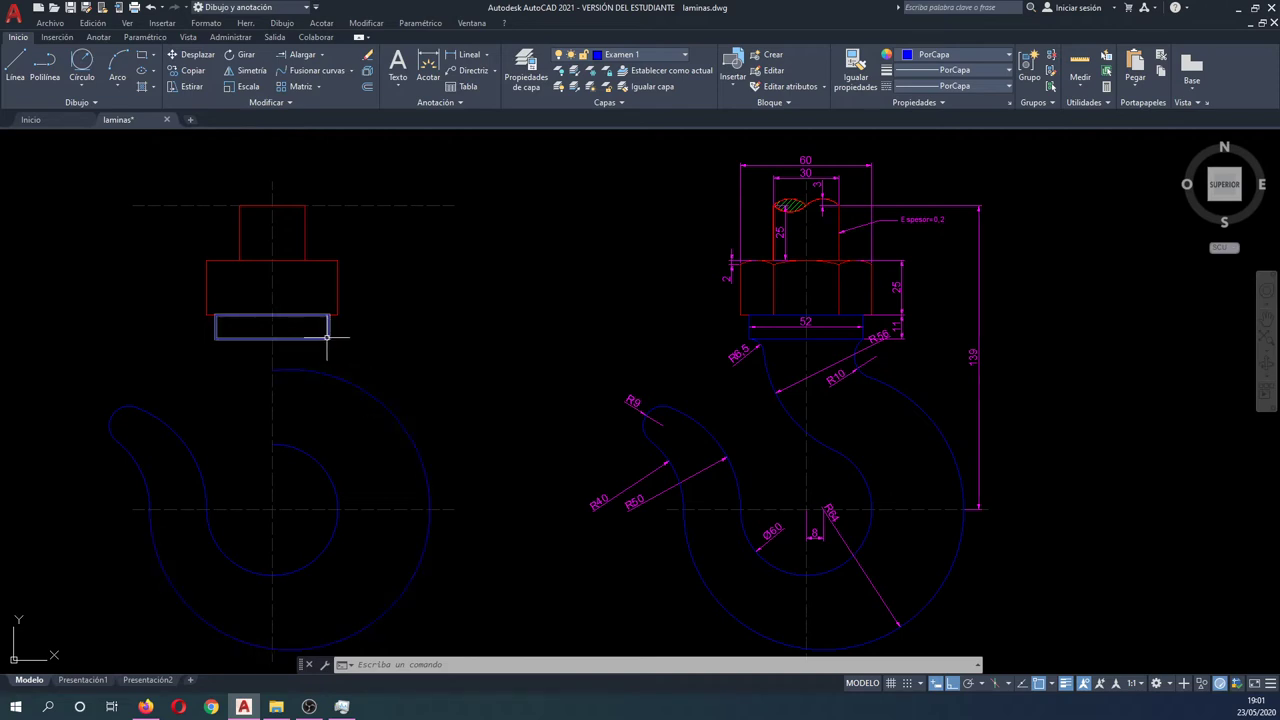
click(84, 92)
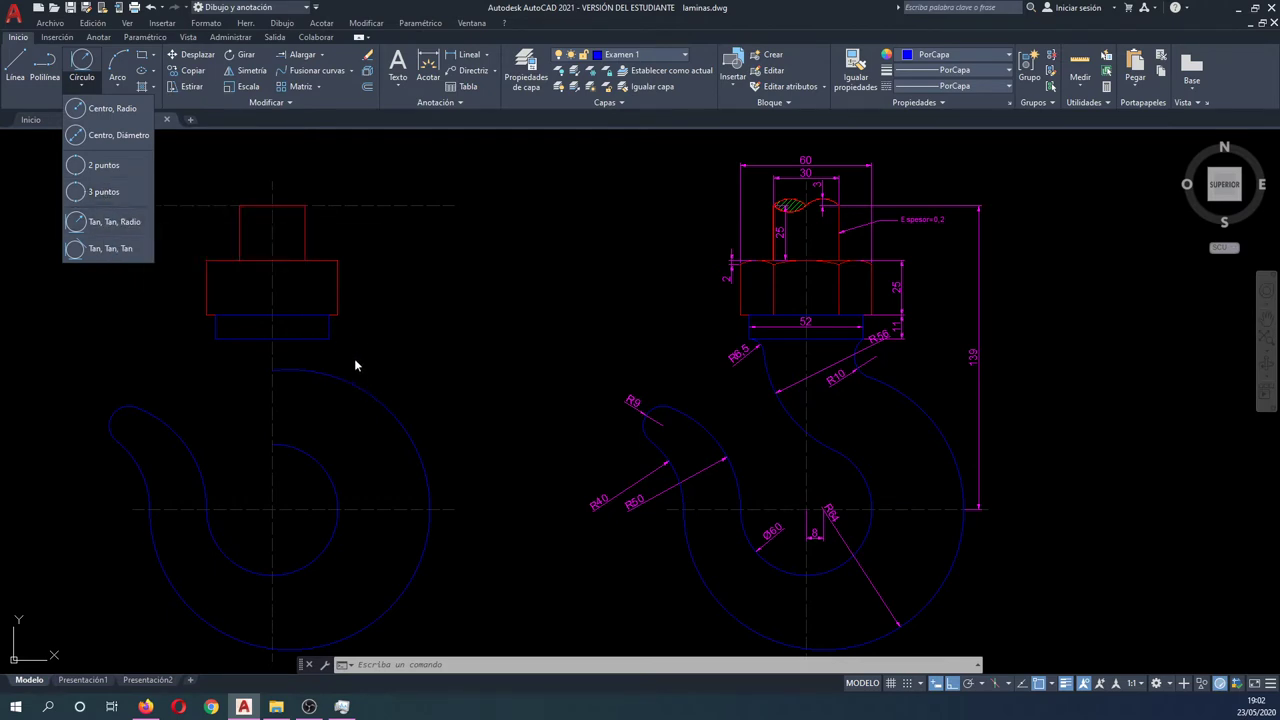
key(Escape)
key(Escape)
key(Escape)
key(Escape)
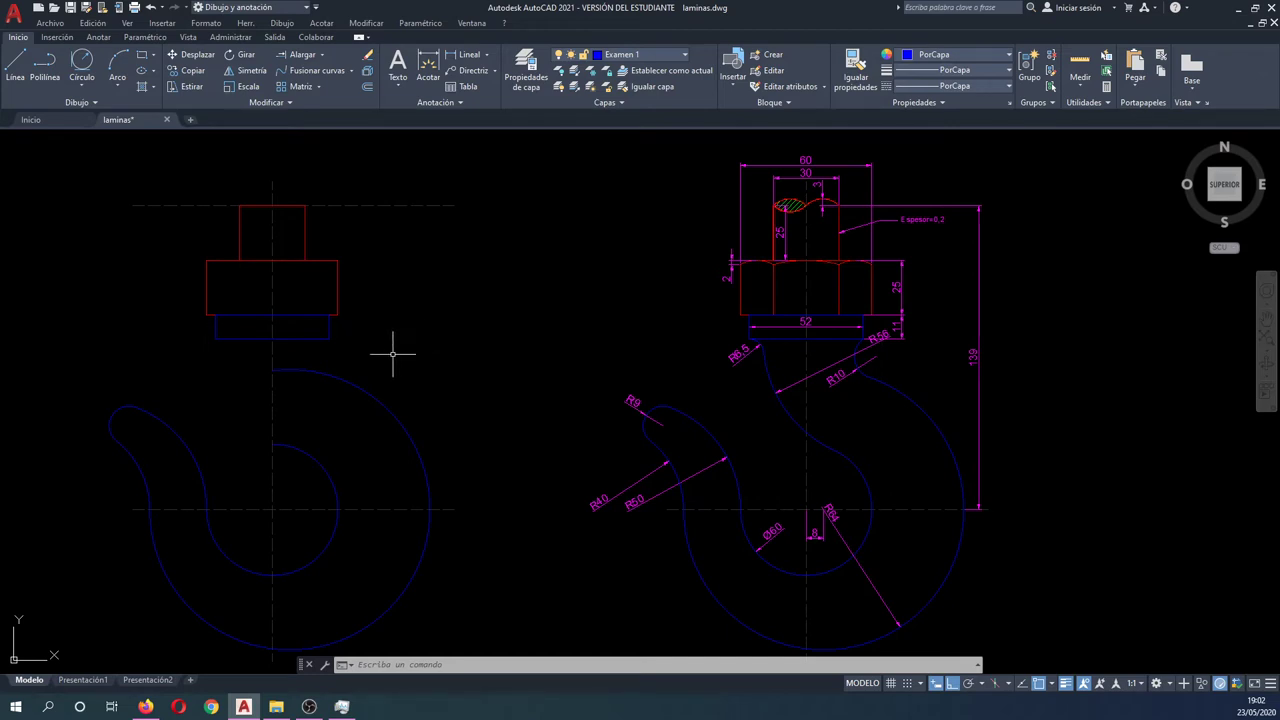
text(EQ)
Step: Offset the hook's large circle 10 units outward
key(Return)
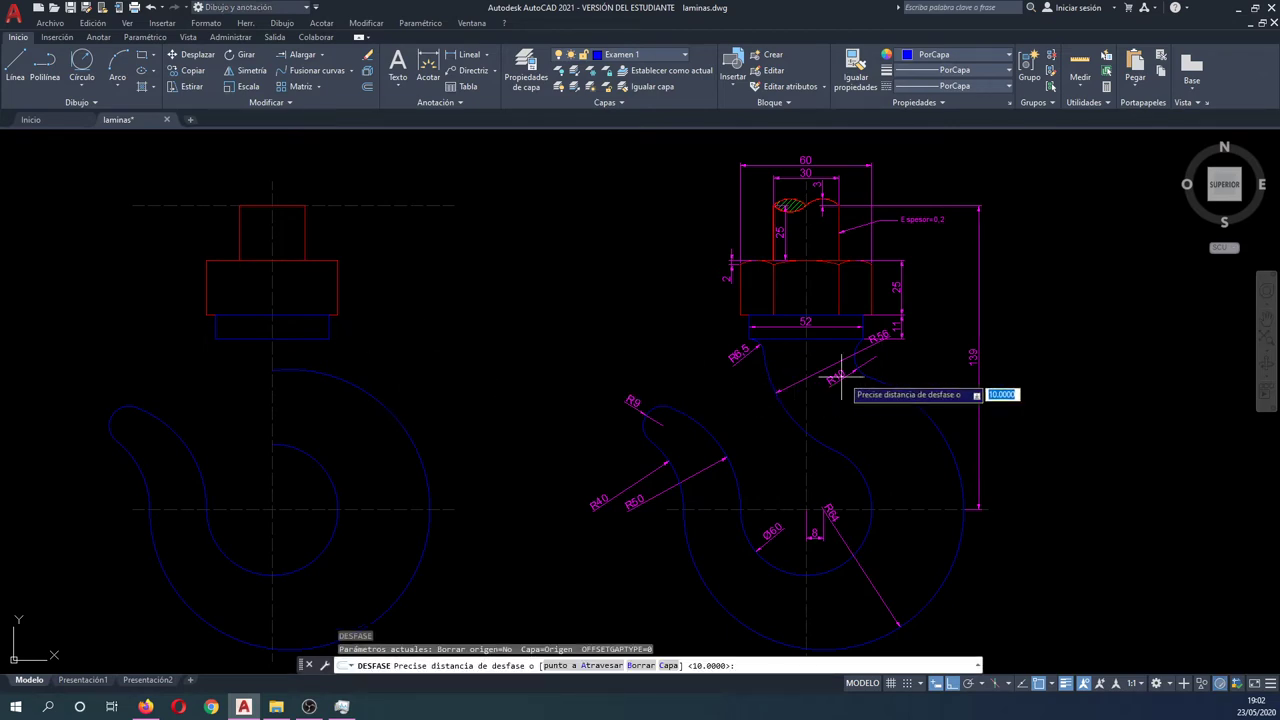
key(Return)
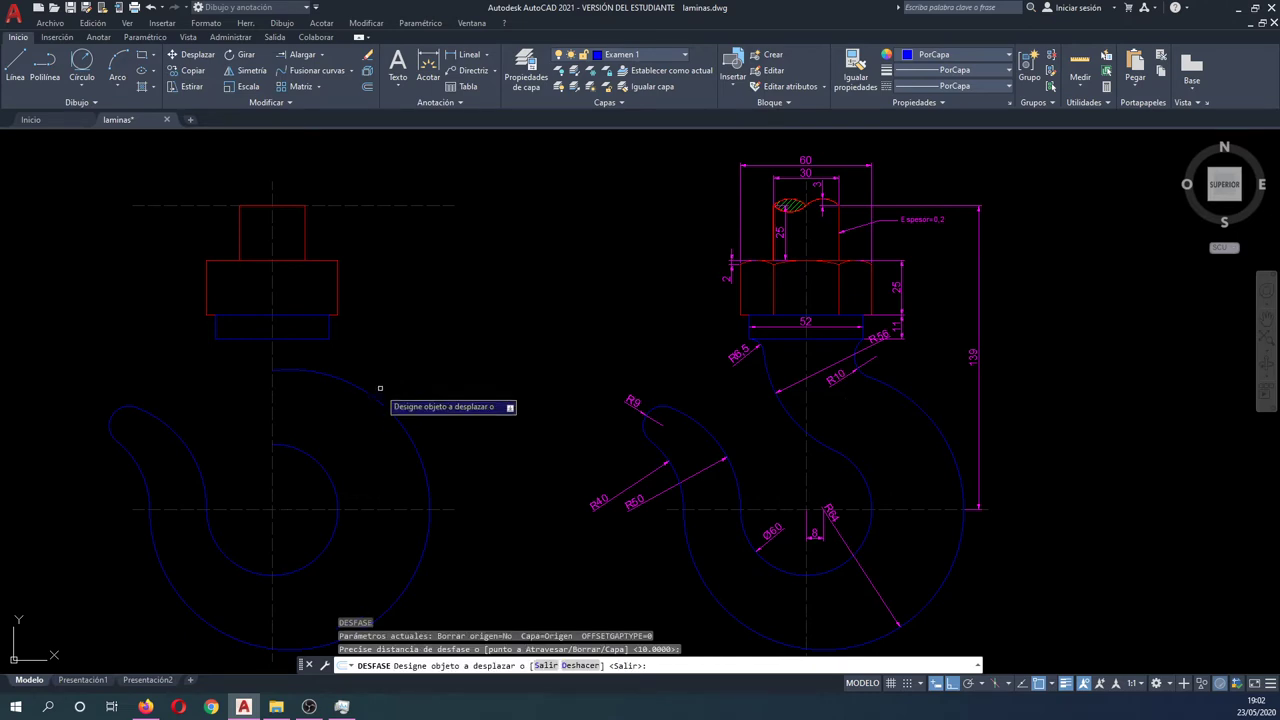
click(369, 393)
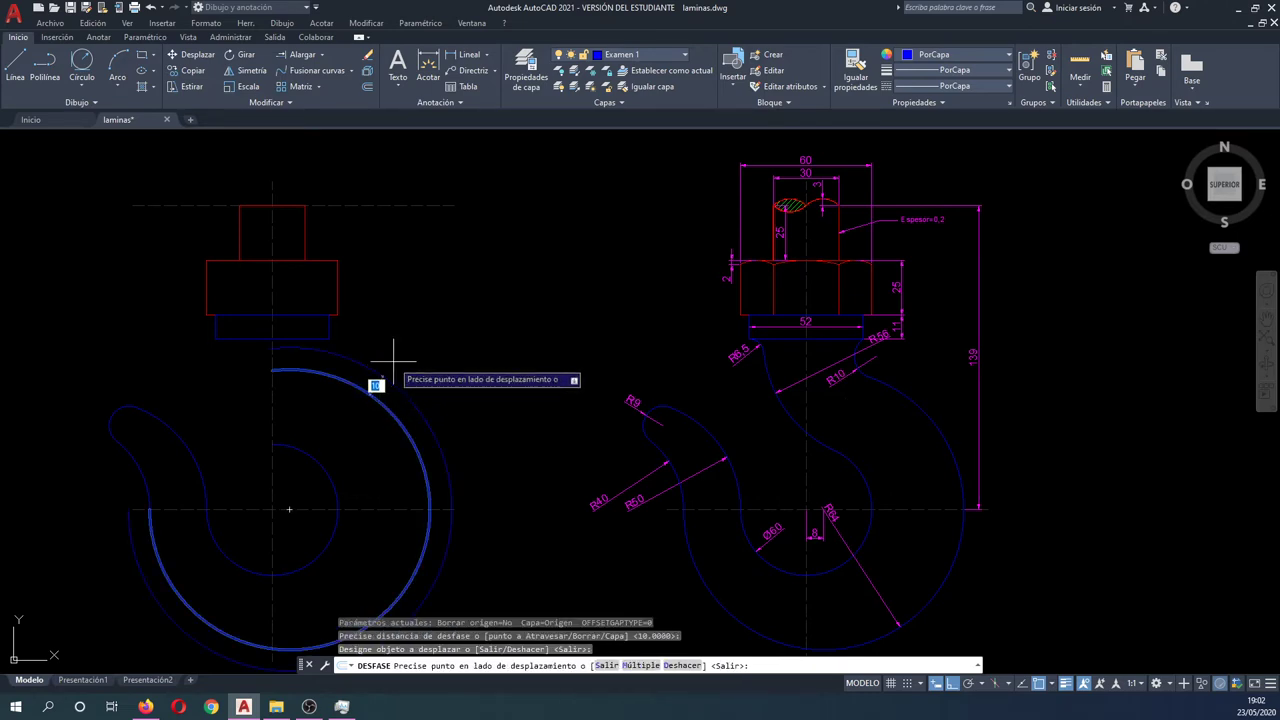
click(378, 370)
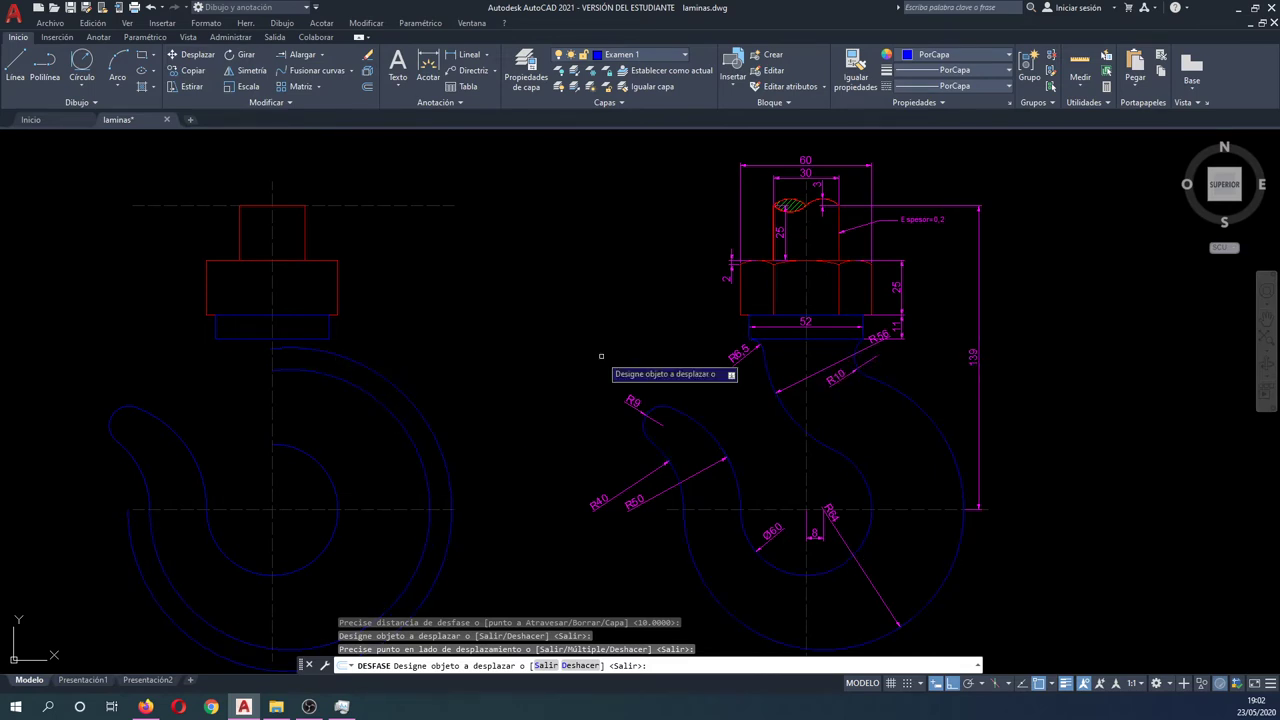
key(Escape)
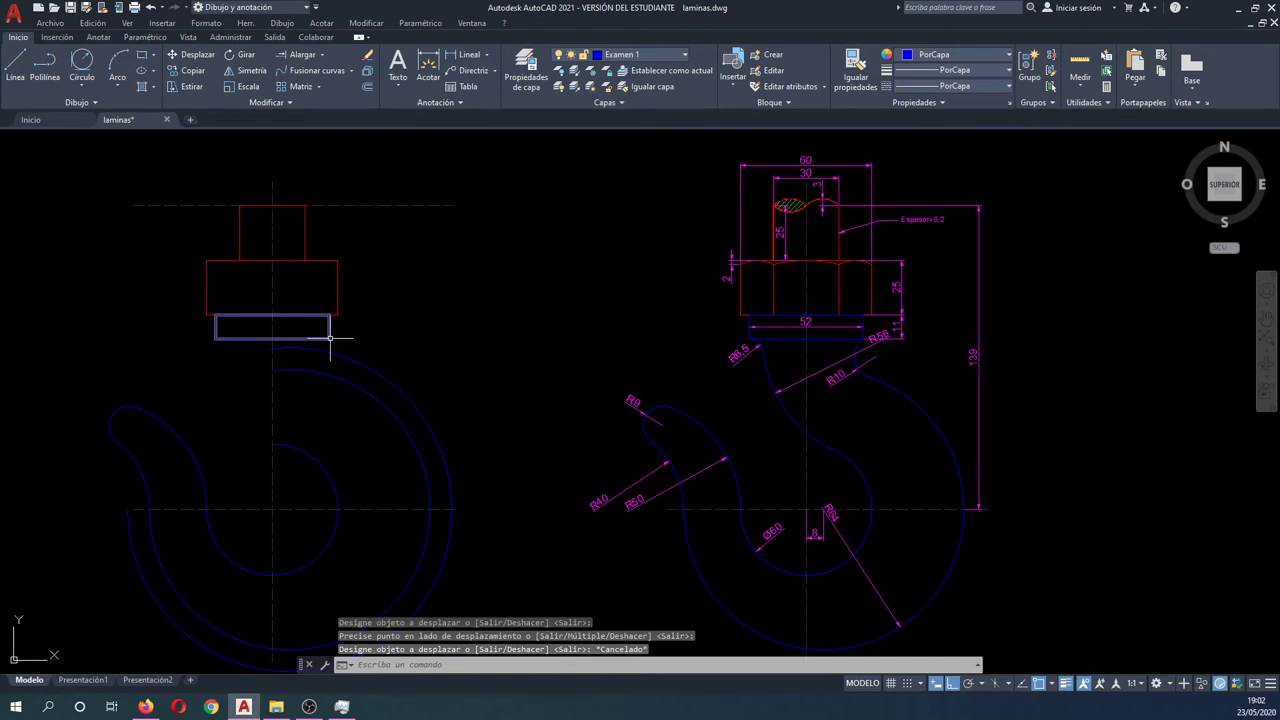
scroll(333, 337, up, 2)
Step: Draw radius-10 circles near the 52×11 rectangle's lower-right corner, deleting the first circle and helper arc
text(c)
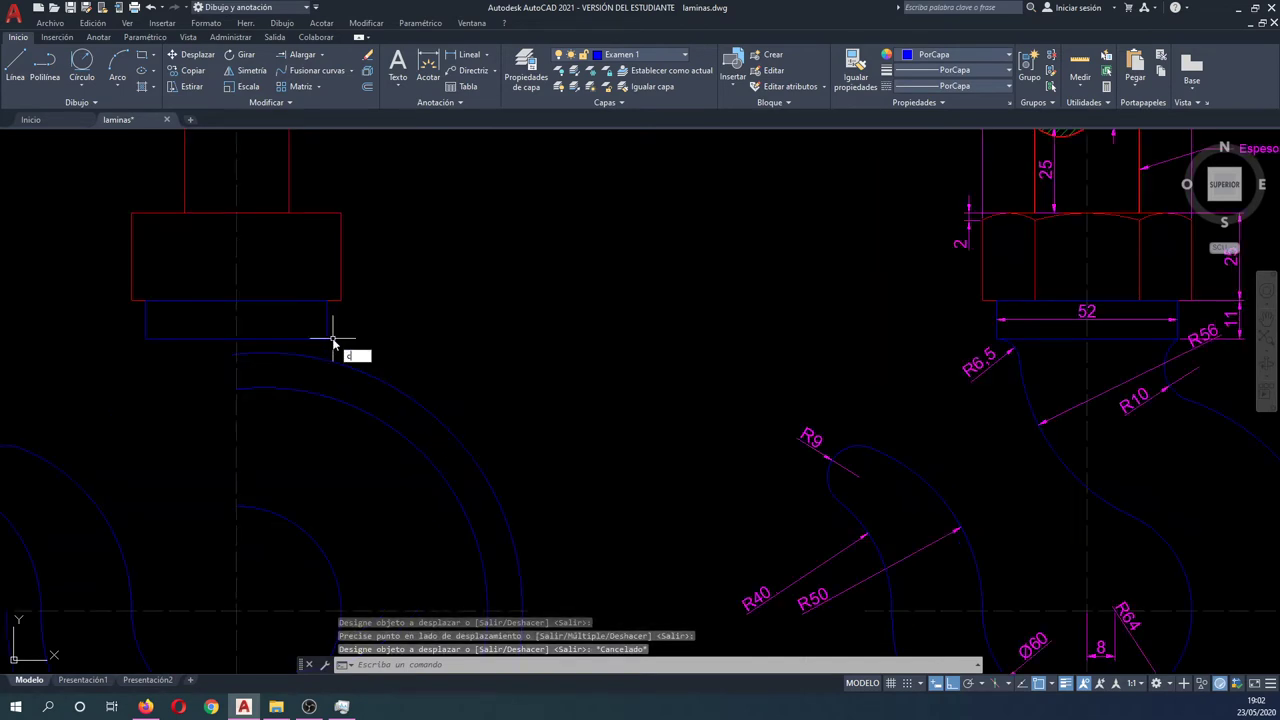
key(Return)
click(329, 338)
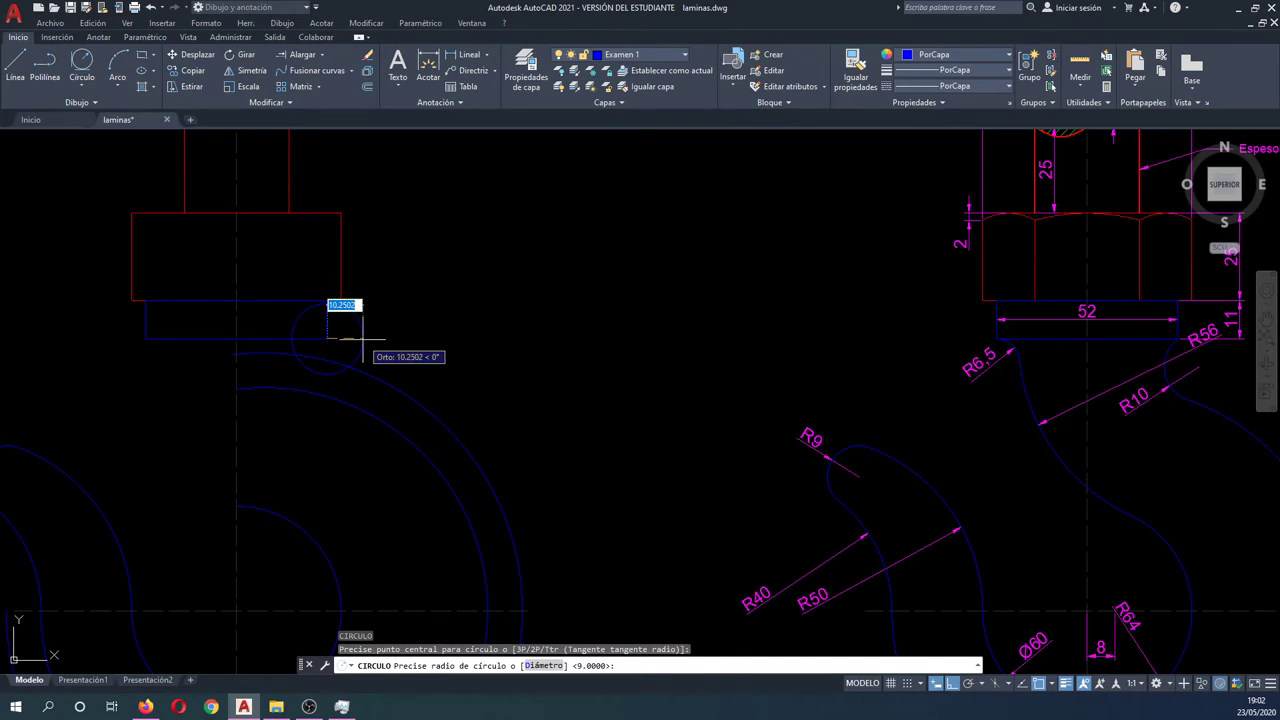
text(10)
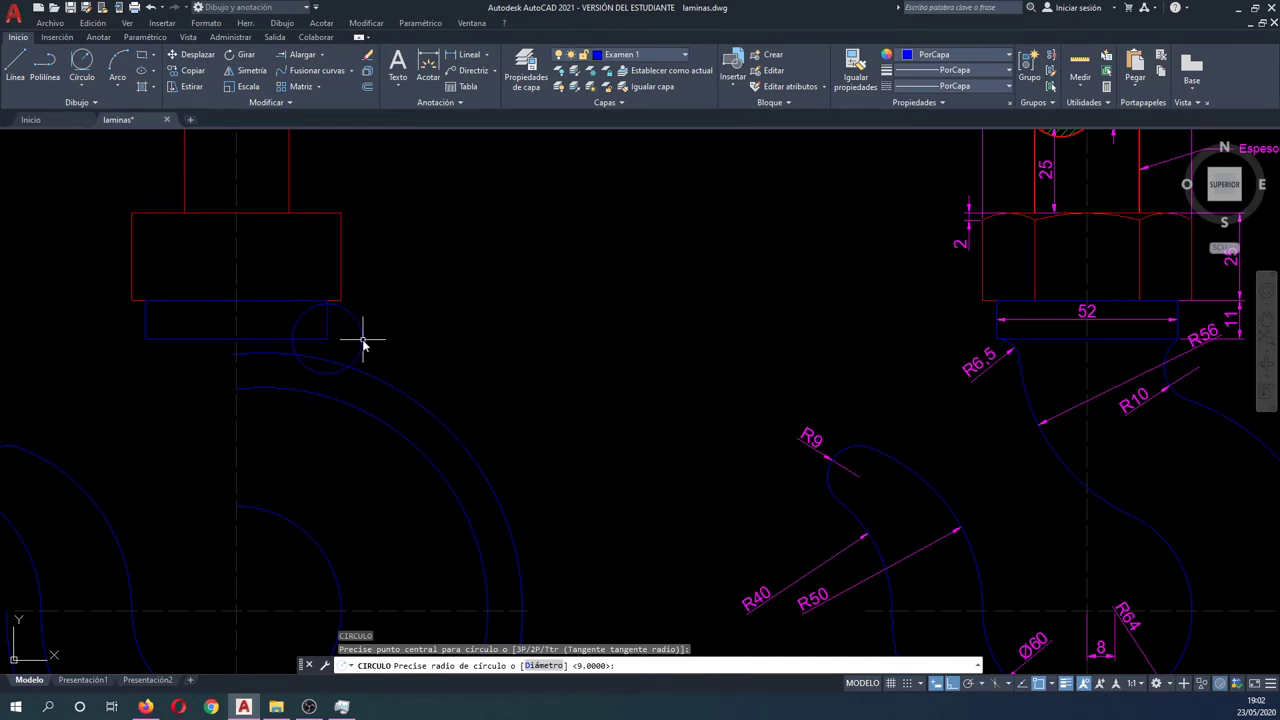
key(Return)
scroll(343, 366, up, 5)
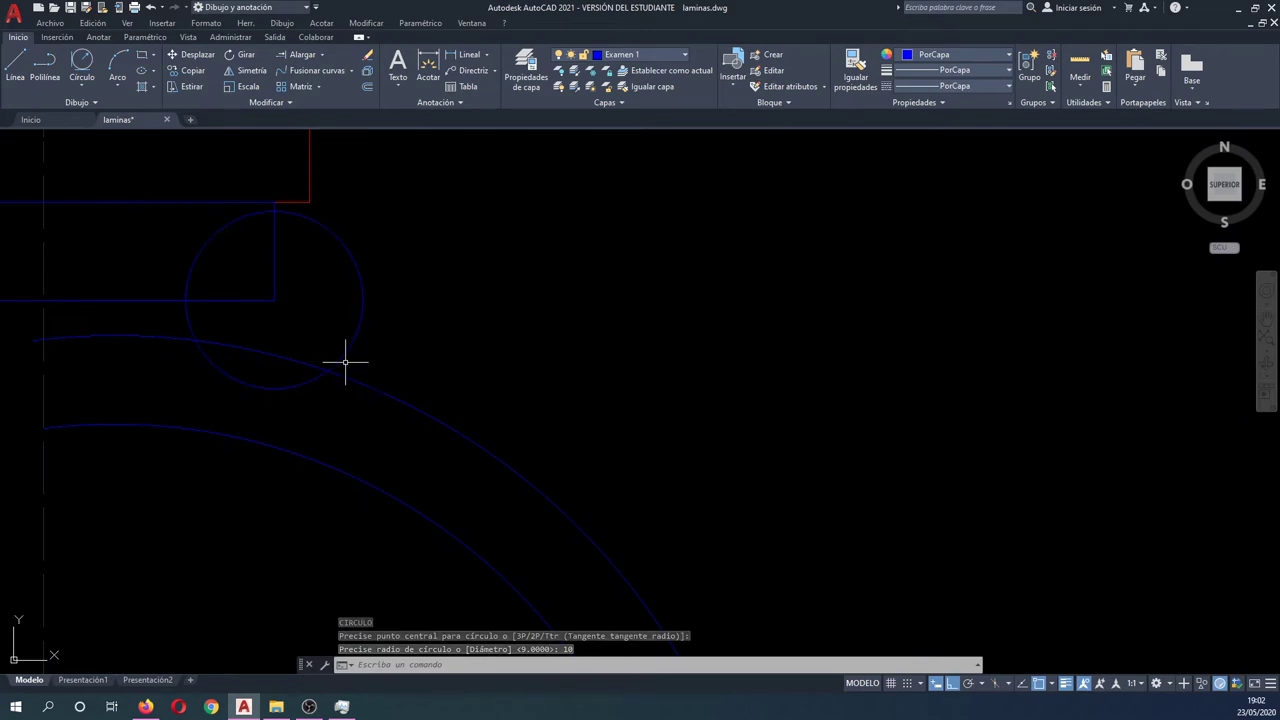
key(Return)
click(325, 366)
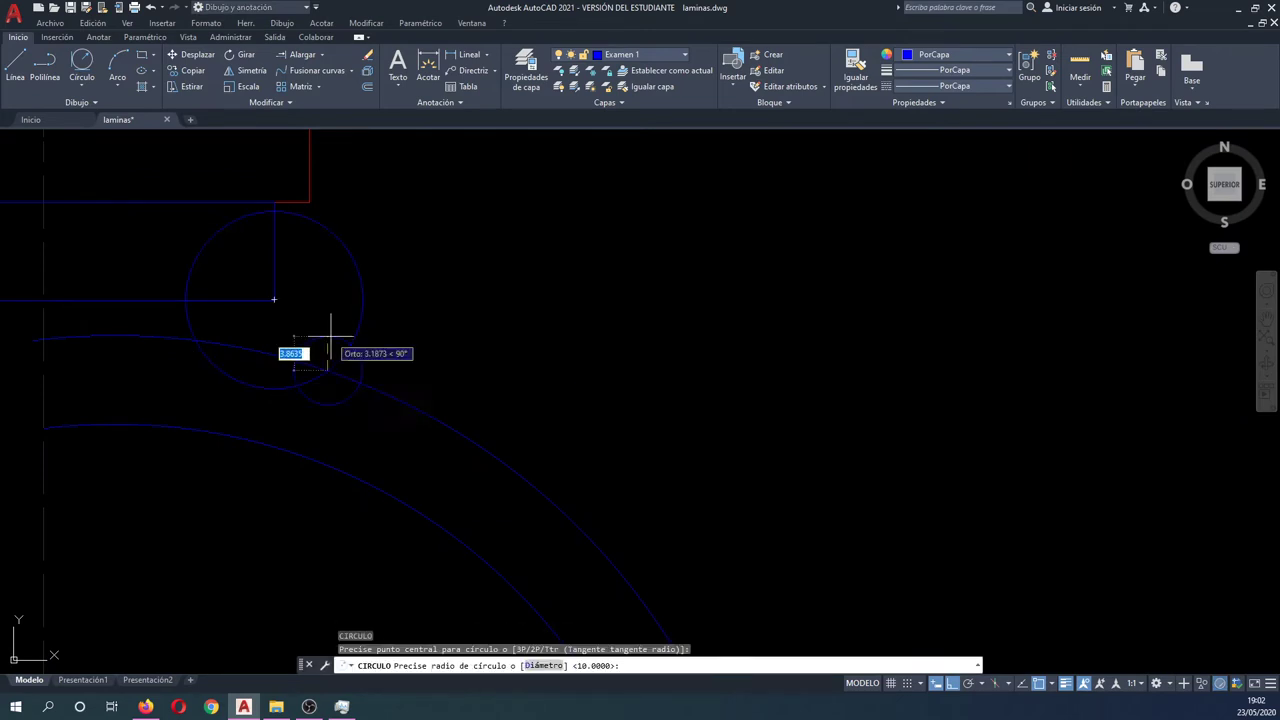
text(0)
key(Return)
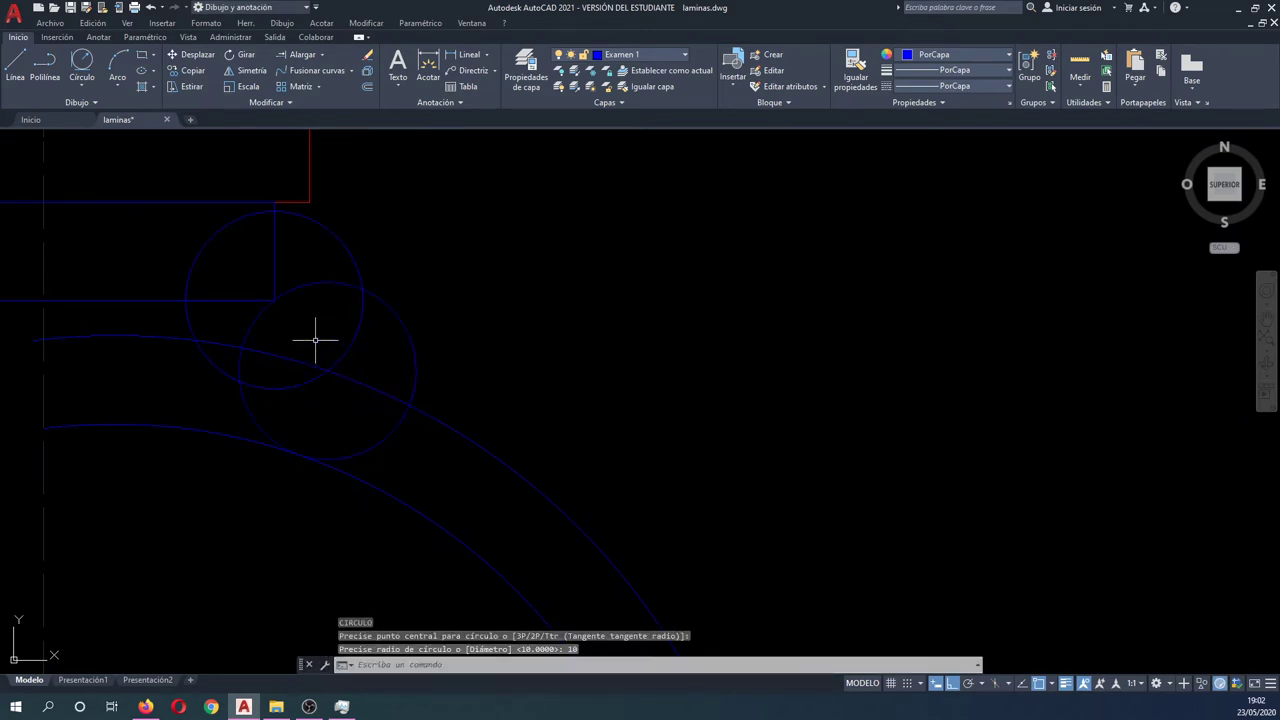
click(320, 355)
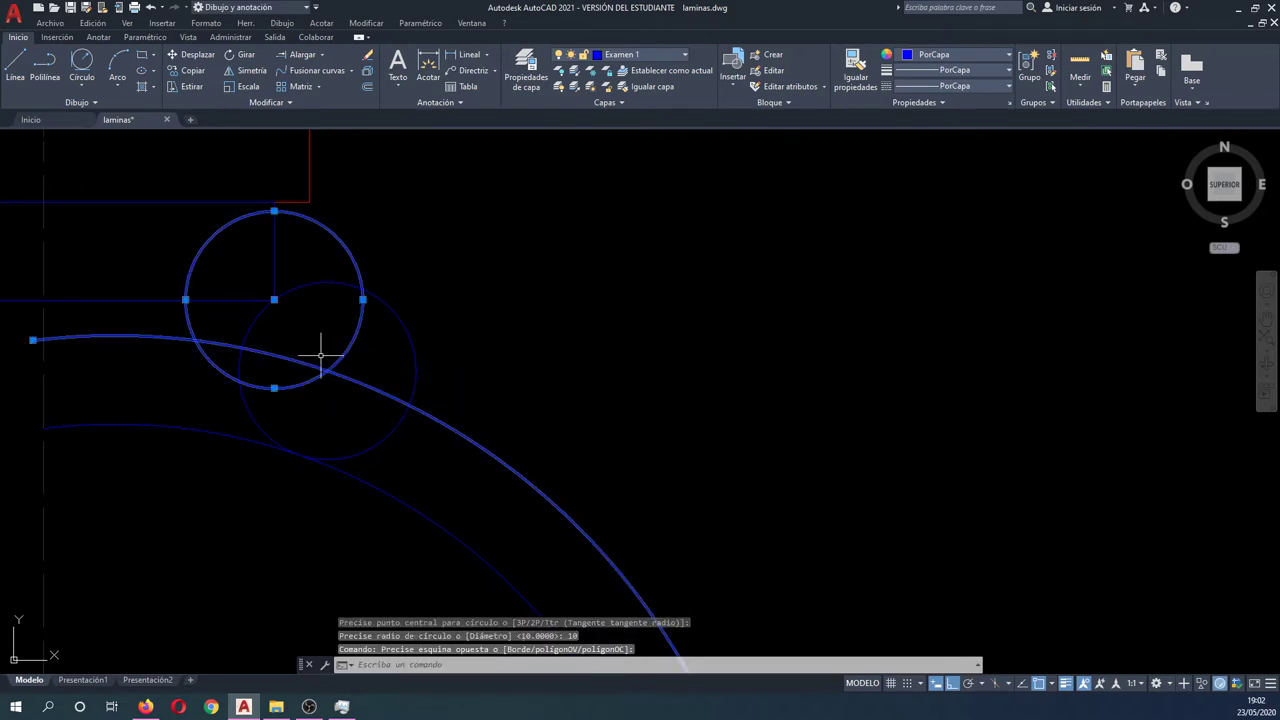
key(Delete)
Step: Trim the R10 circle and the big outer arc to leave the rounded joint
text(tr)
key(Return)
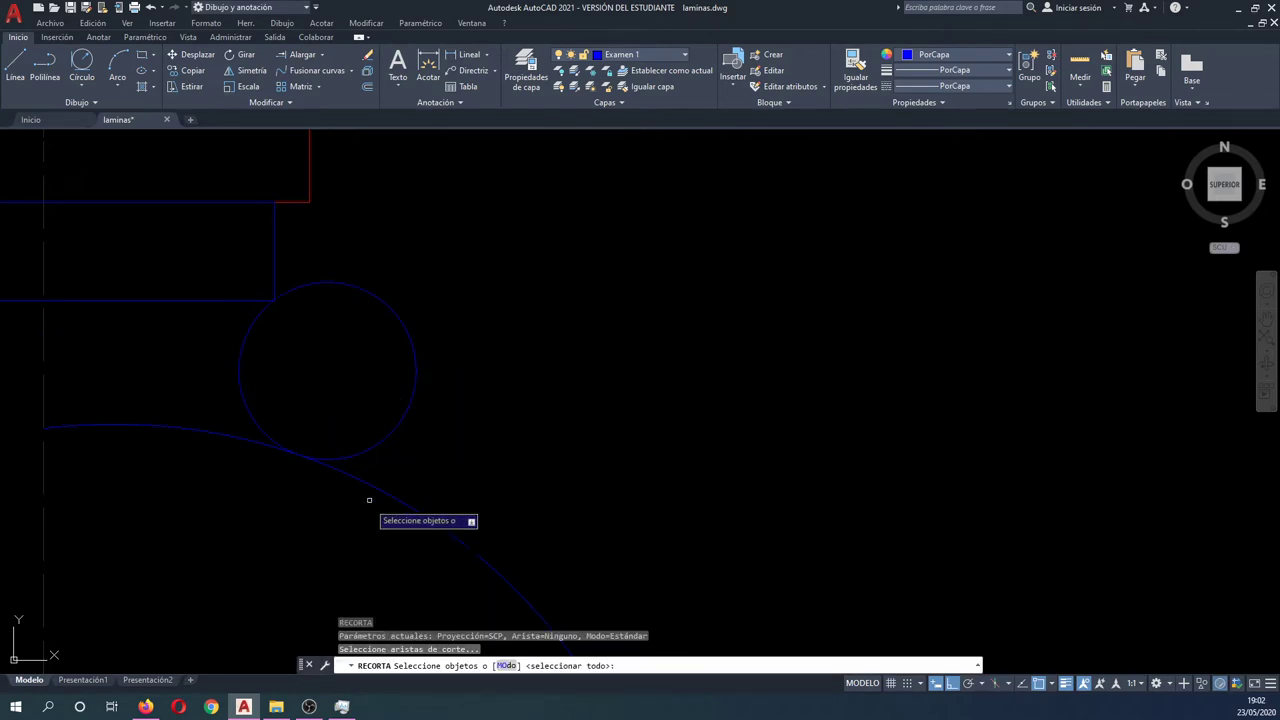
click(360, 522)
click(237, 282)
key(Return)
click(447, 413)
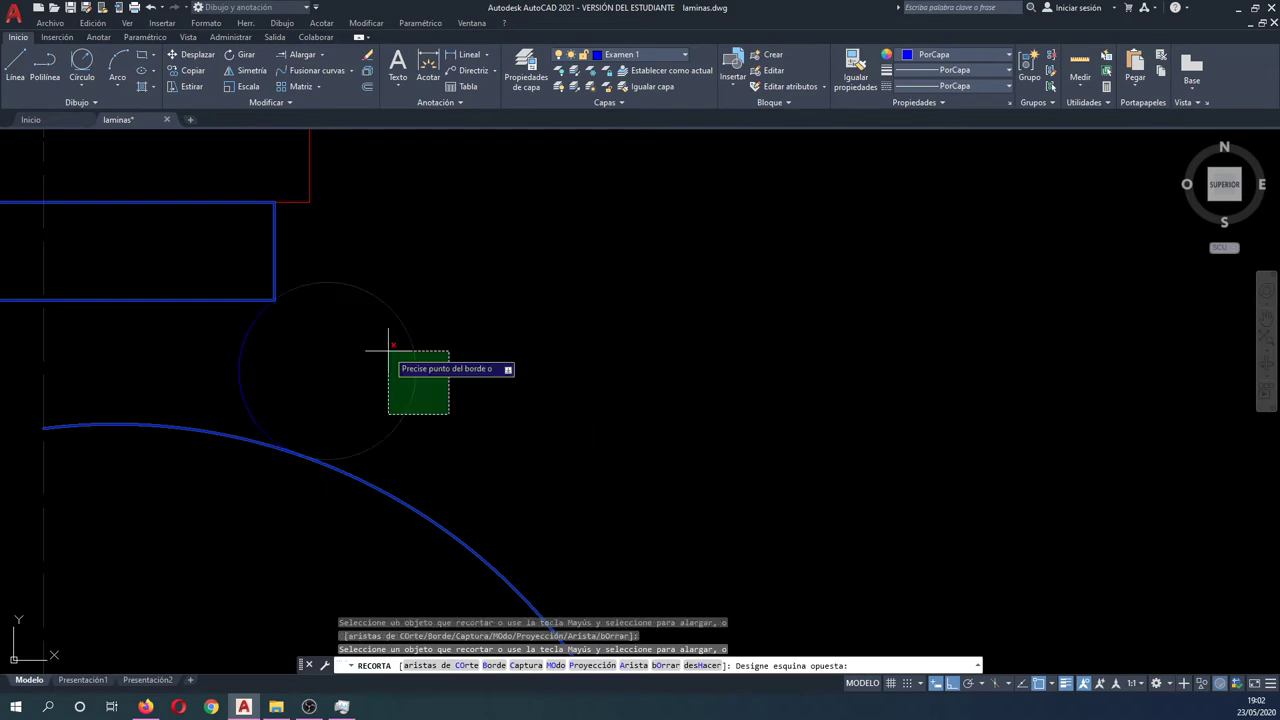
click(390, 352)
click(186, 450)
click(169, 404)
key(Return)
scroll(185, 379, down, 2)
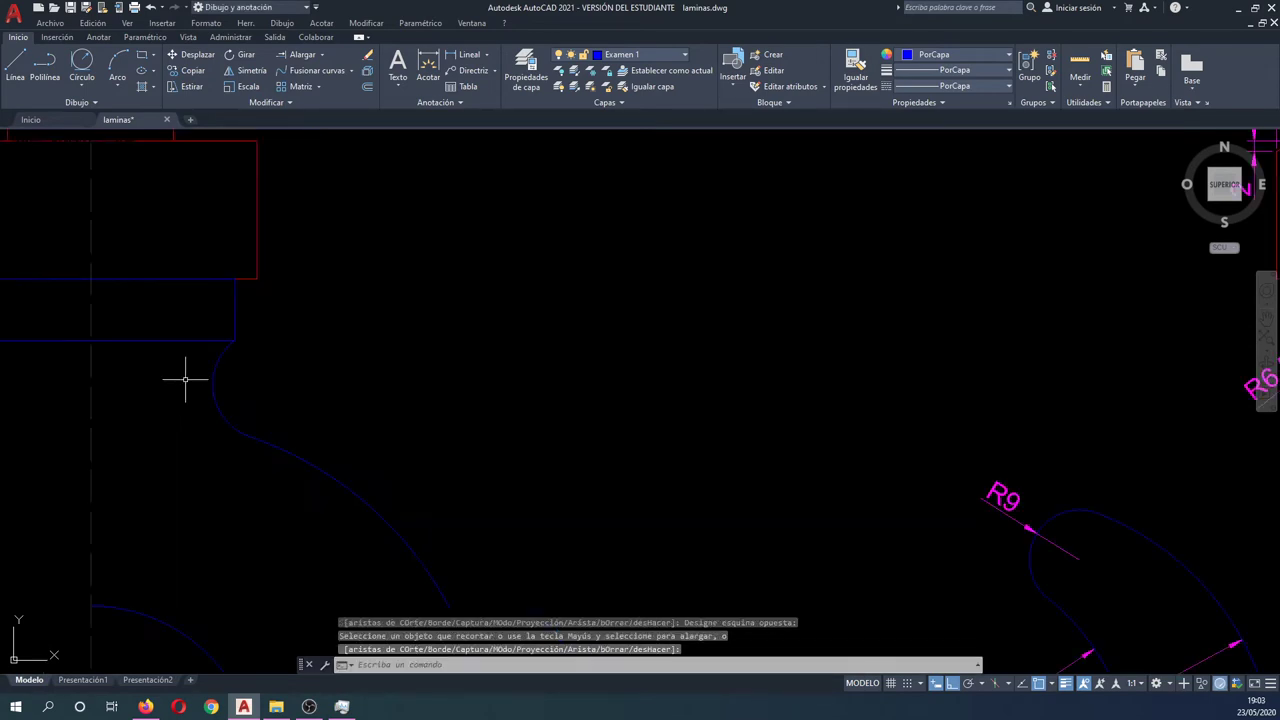
Step: Draw a radius-6.5 circle centred on the blue base's lower-left corner
scroll(237, 376, down, 4)
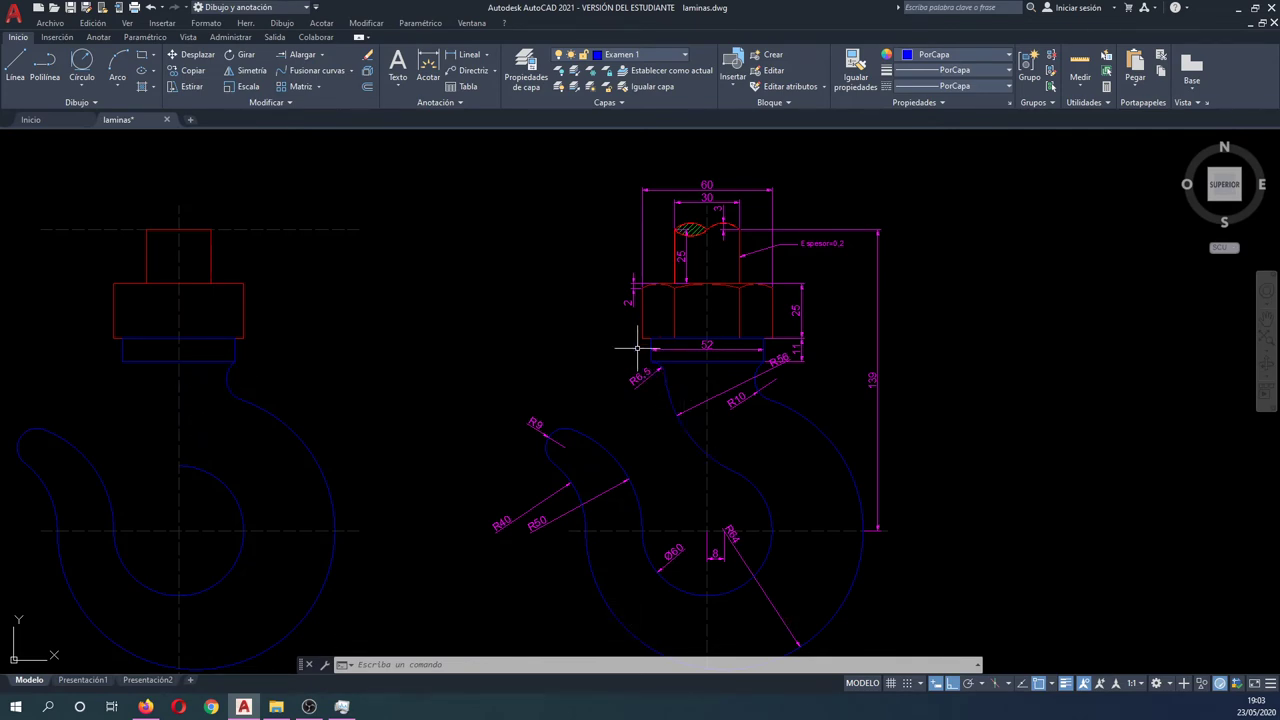
scroll(650, 360, up, 4)
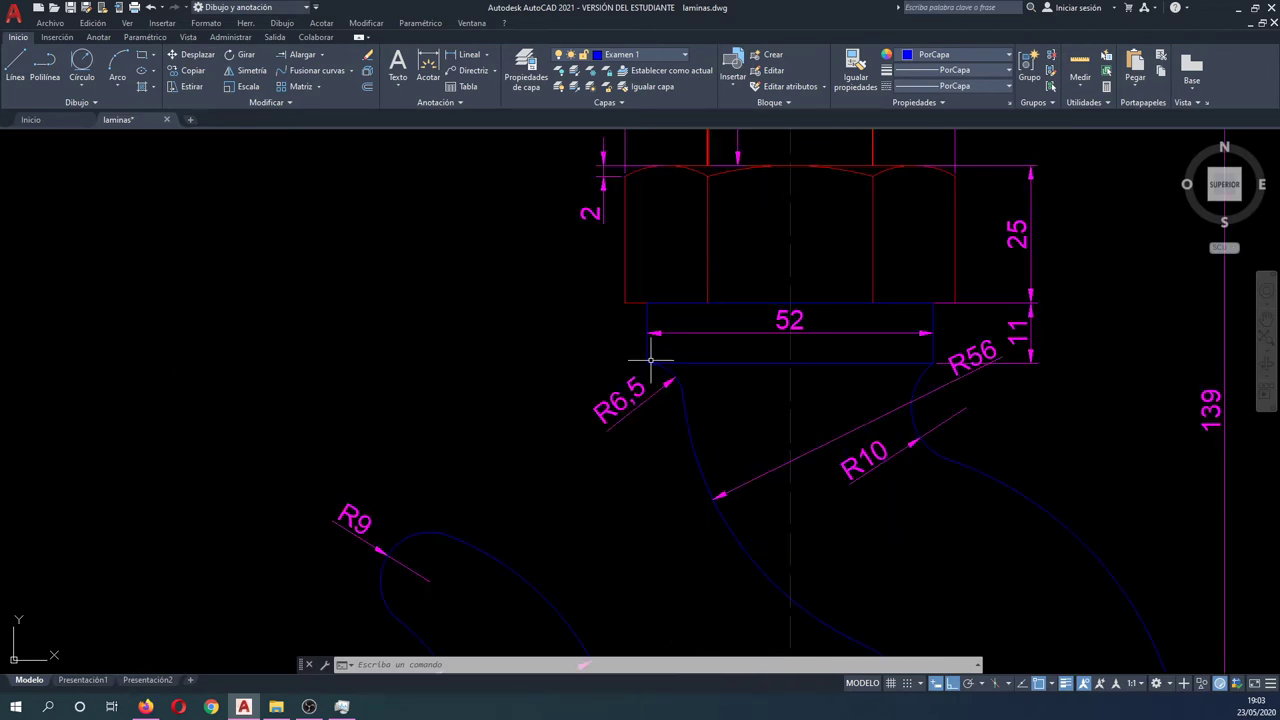
scroll(650, 360, down, 4)
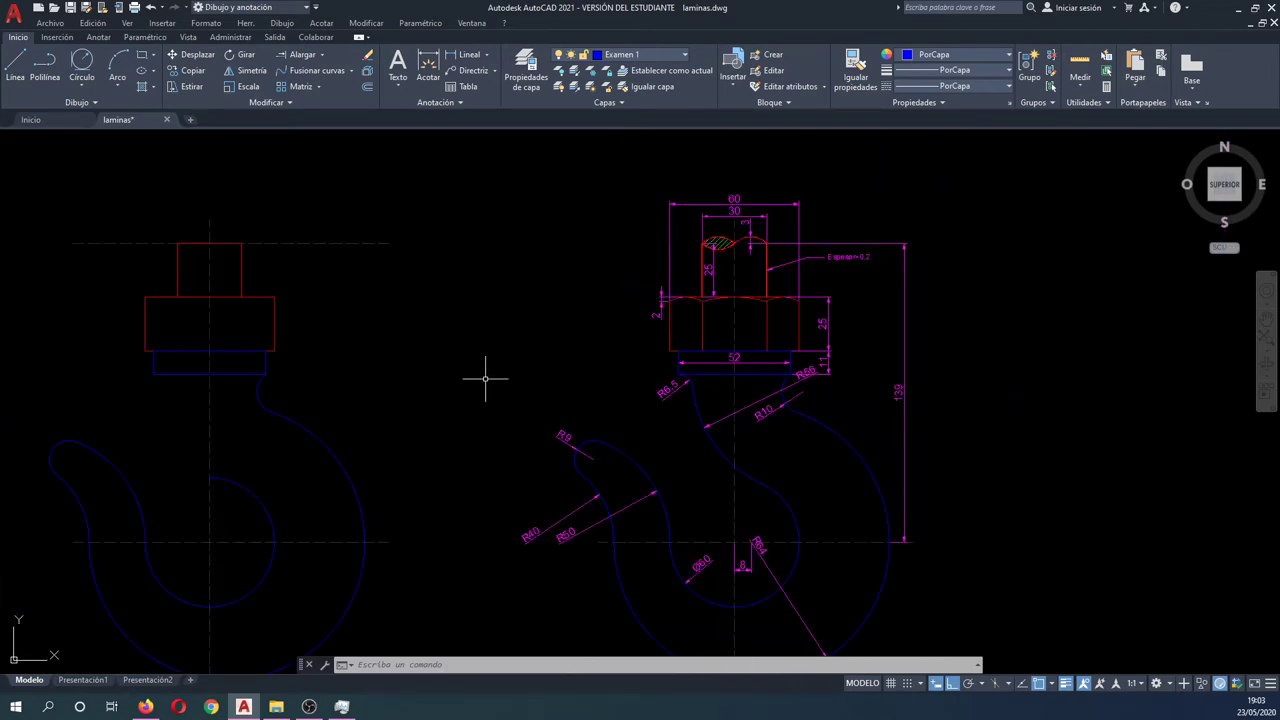
middle_drag(161, 383, 213, 385)
text(c)
key(Return)
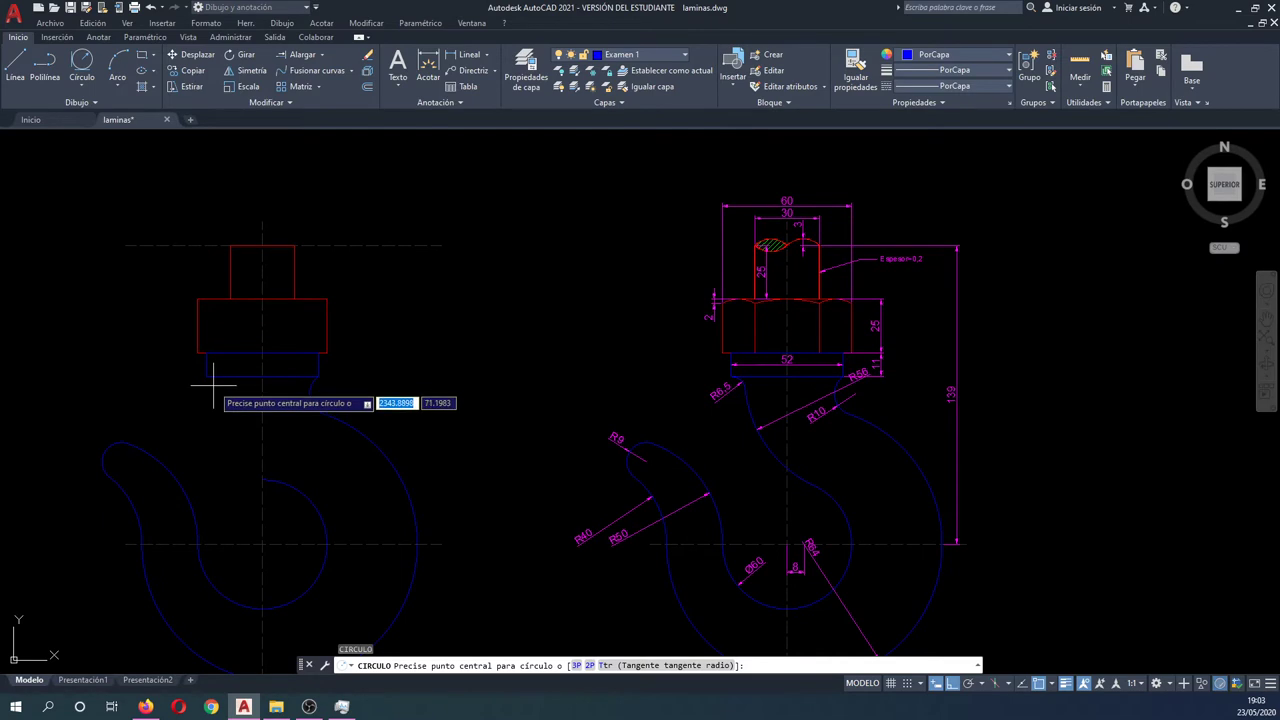
scroll(213, 385, up, 2)
click(203, 370)
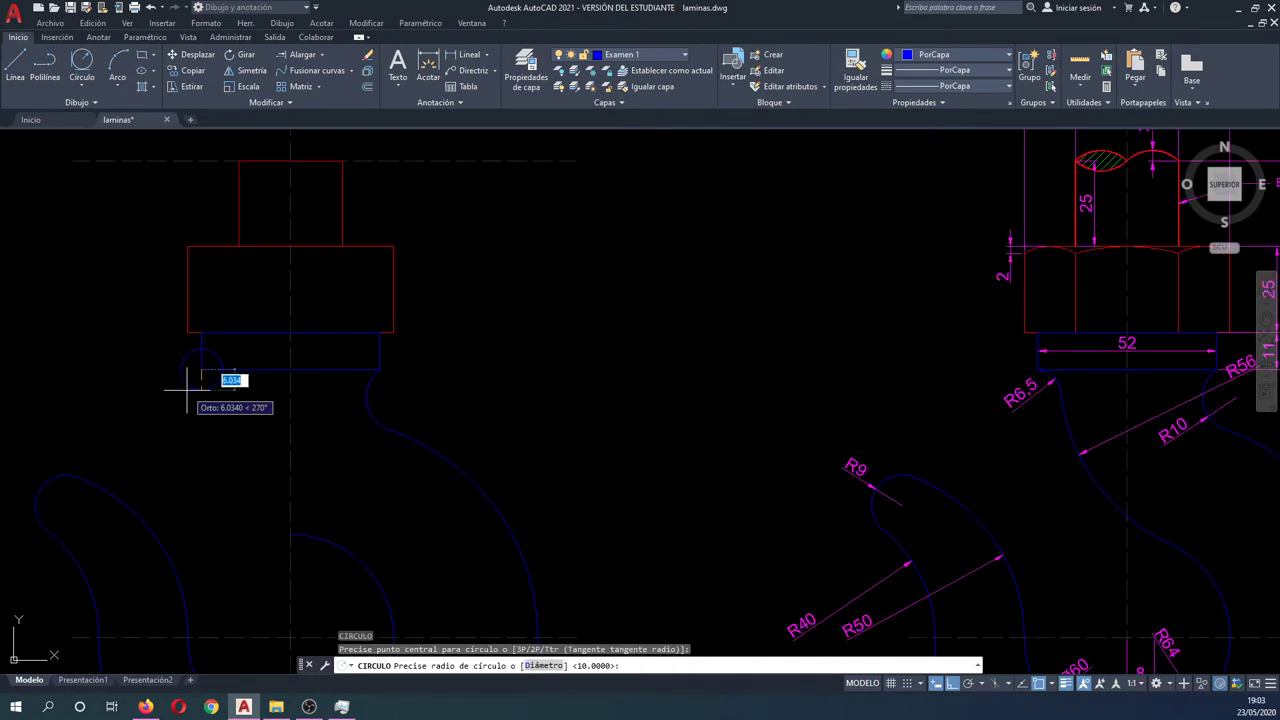
text(6.5)
key(Return)
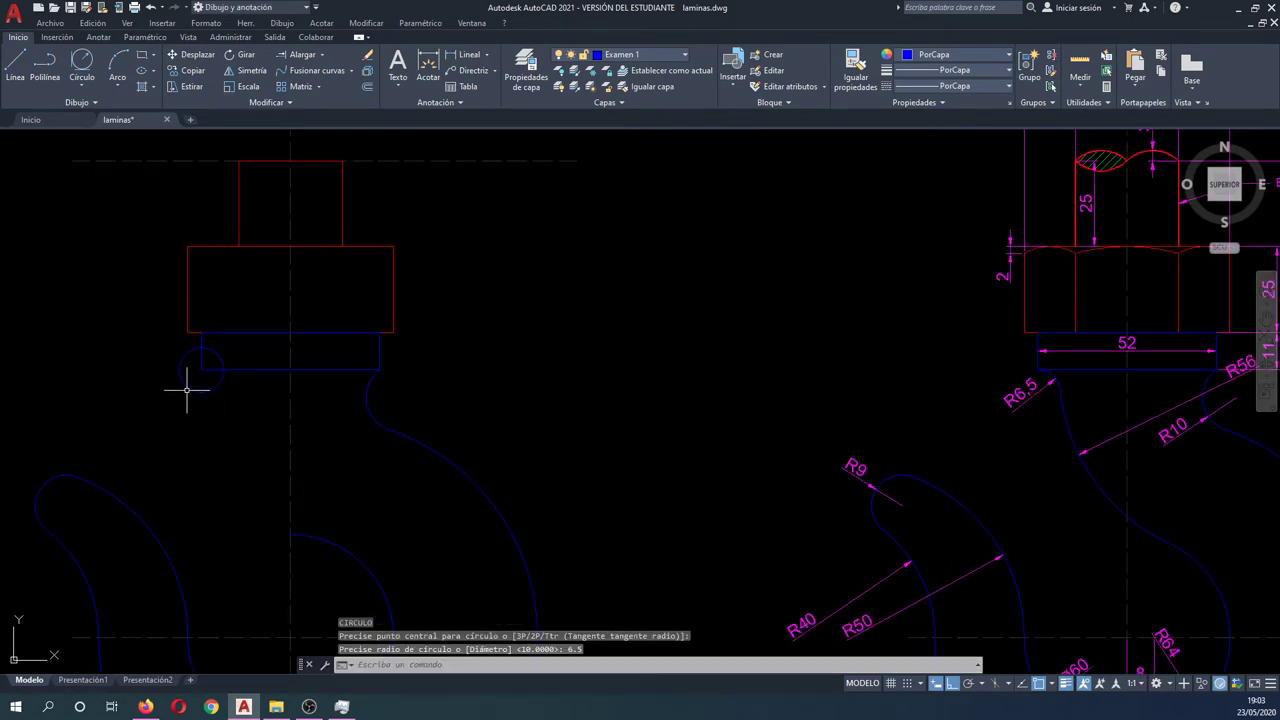
mouse_move(851, 374)
middle_down()
mouse_move(791, 380)
mouse_move(735, 356)
middle_up()
scroll(645, 370, down, 2)
scroll(643, 368, up, 2)
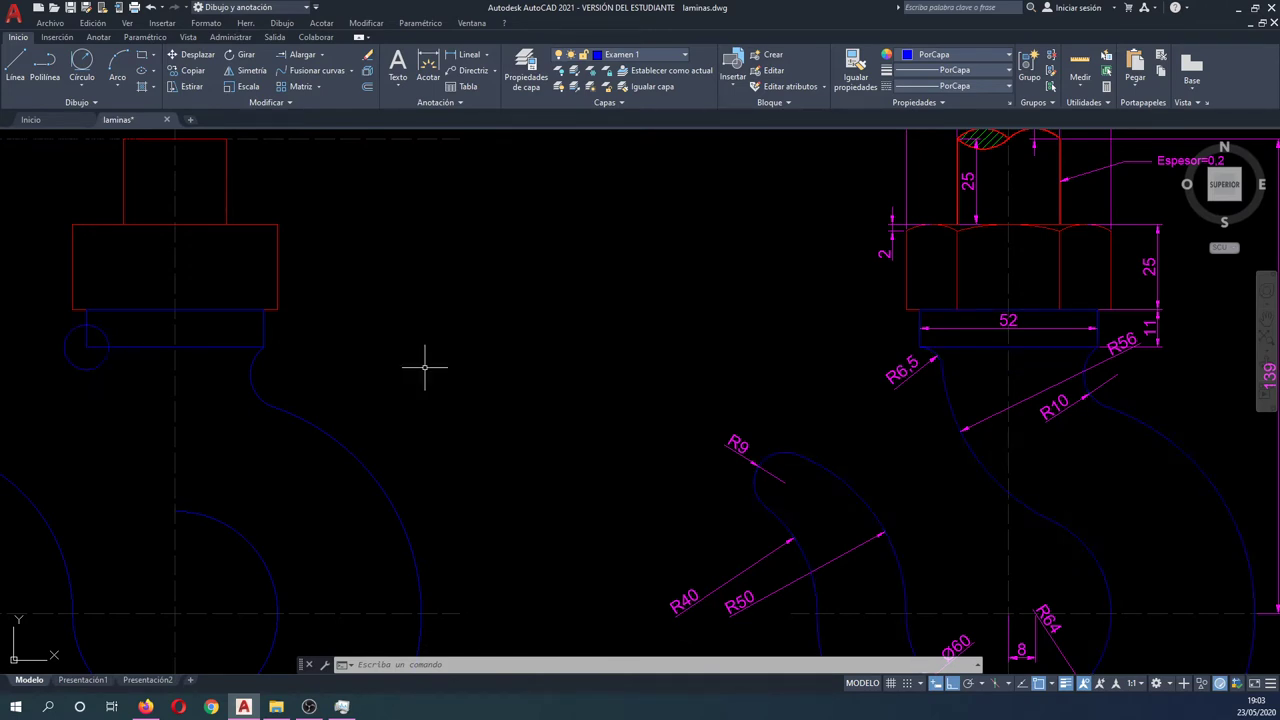
Step: Draw a radius-56 Tan, Tan, Radius circle touching the small circle and lower hook curve
click(82, 95)
click(98, 222)
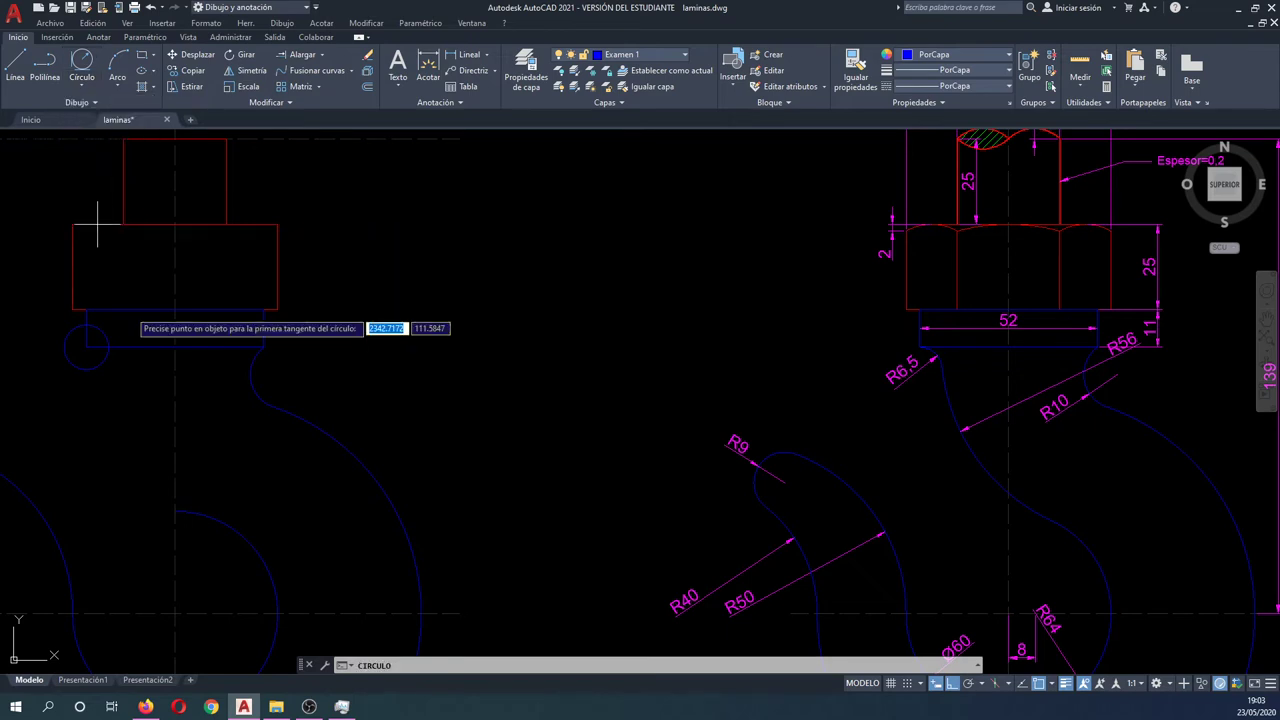
click(108, 352)
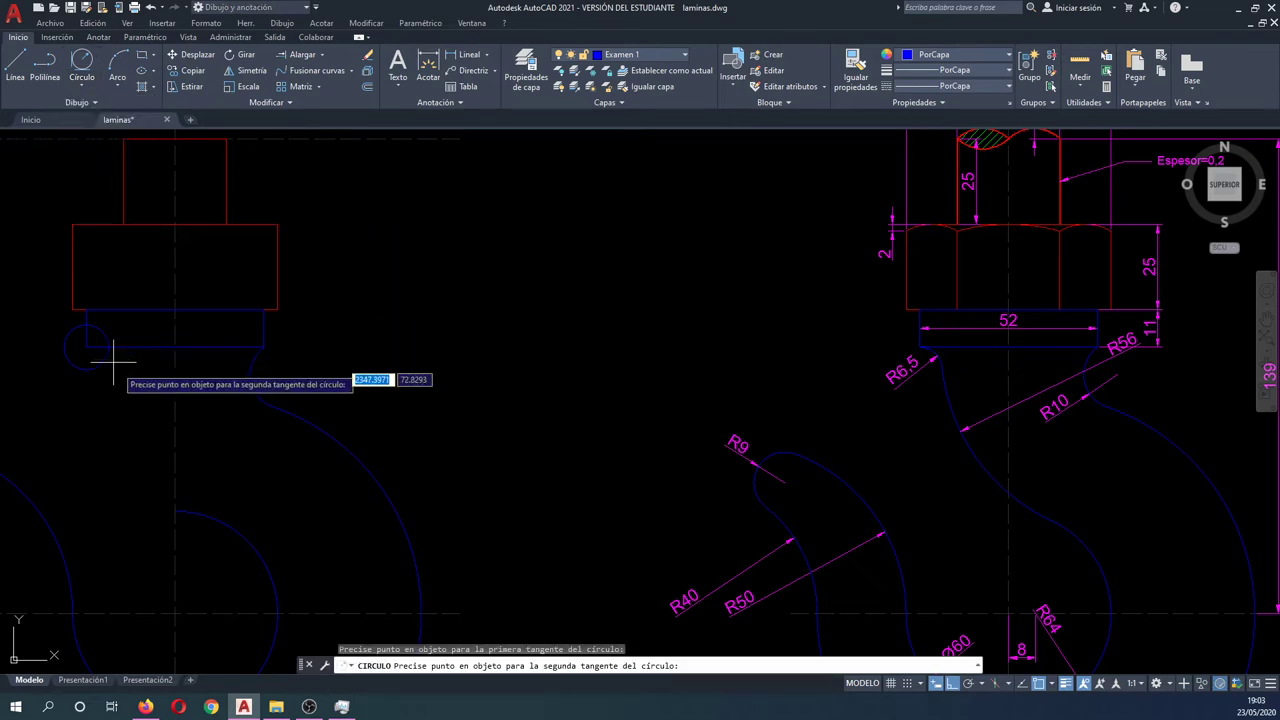
click(224, 515)
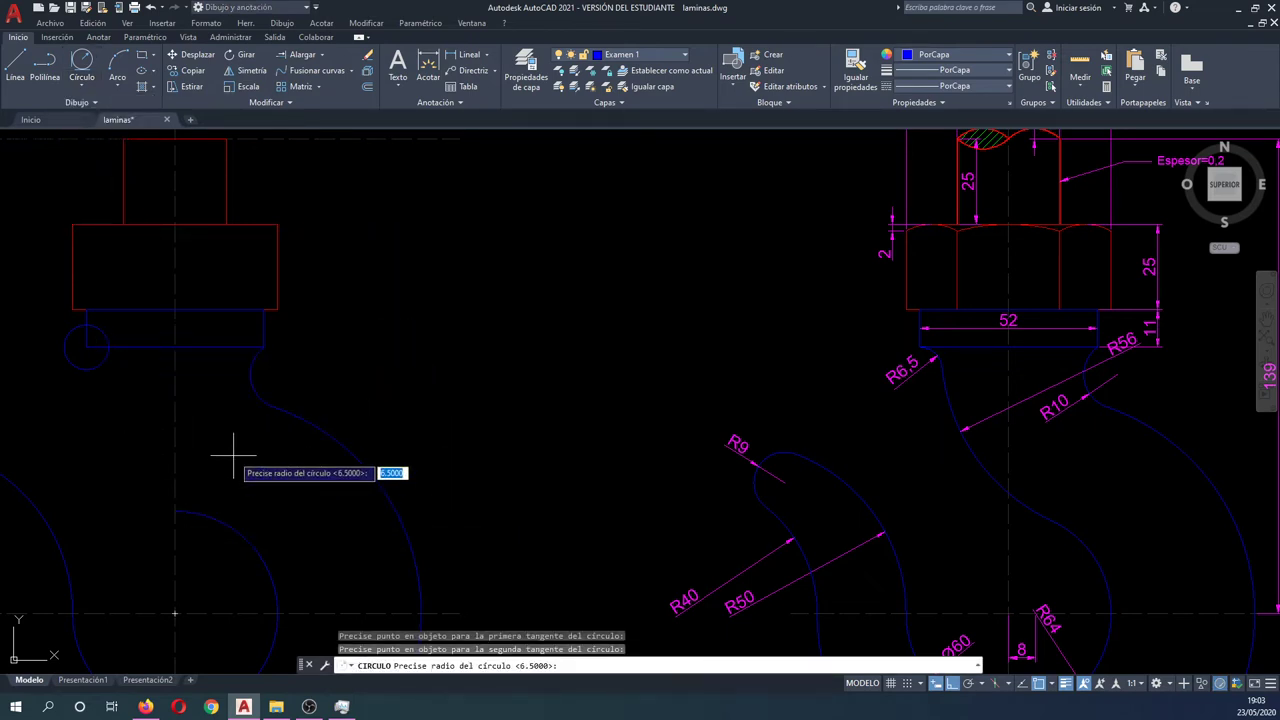
text(56)
key(Return)
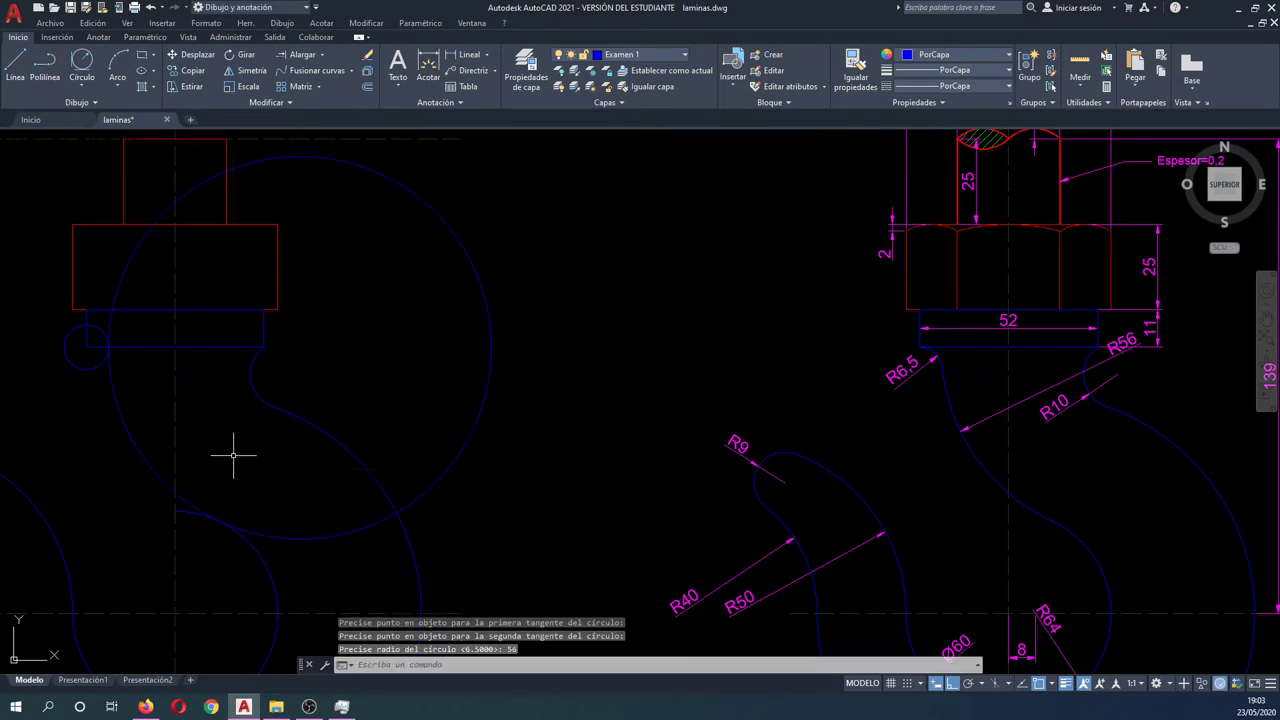
Step: Start trimming against the large circle, arc, base and small circle, then cancel it
text(rr)
key(Return)
drag(228, 543, 208, 490)
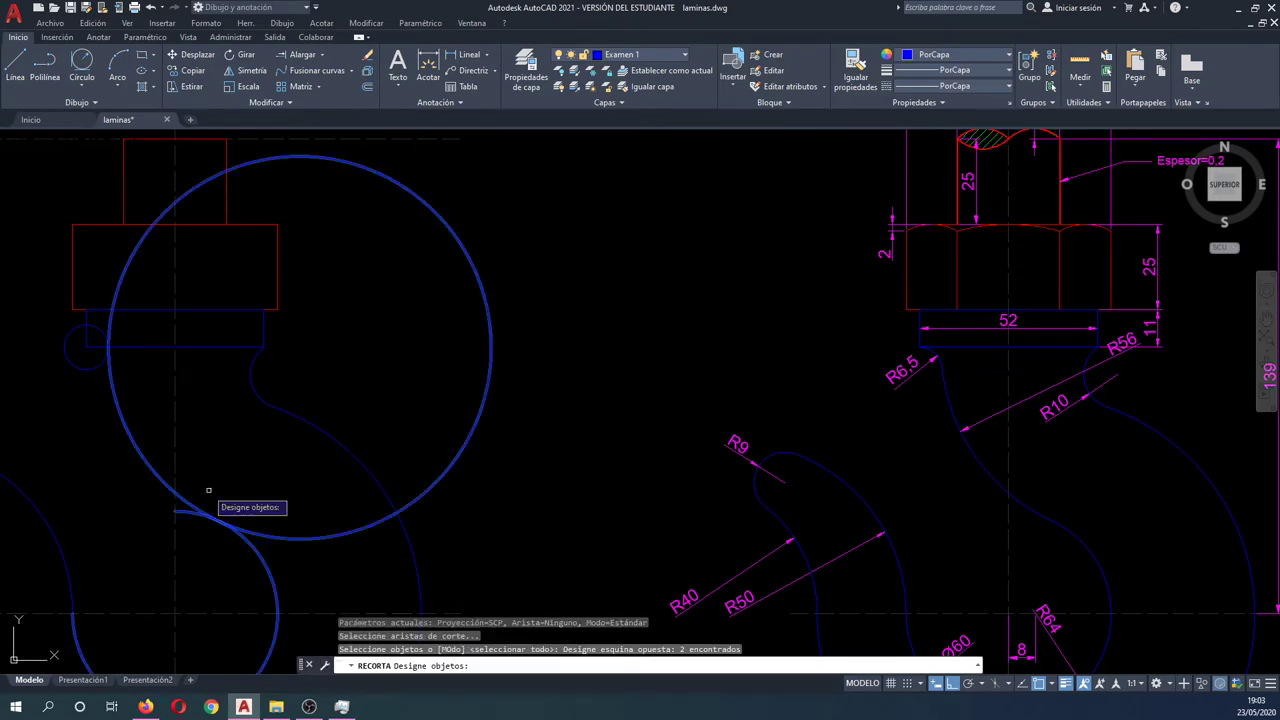
drag(140, 360, 96, 332)
key(Return)
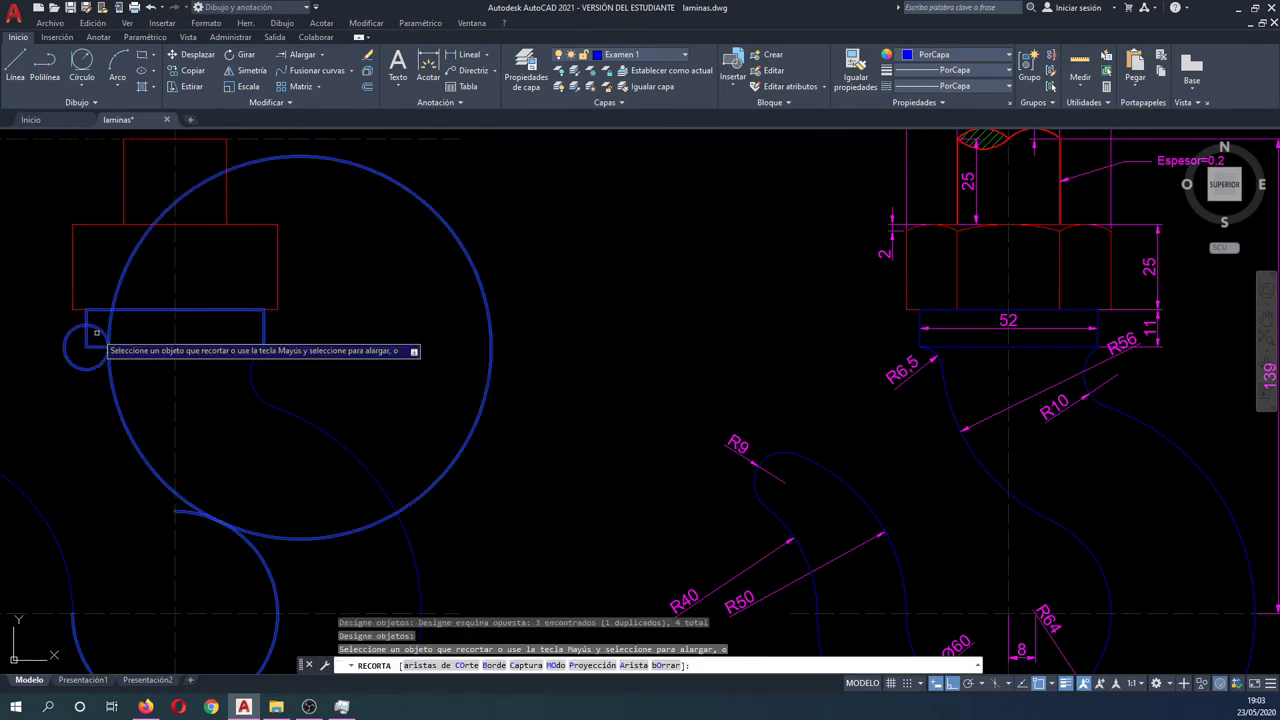
click(96, 332)
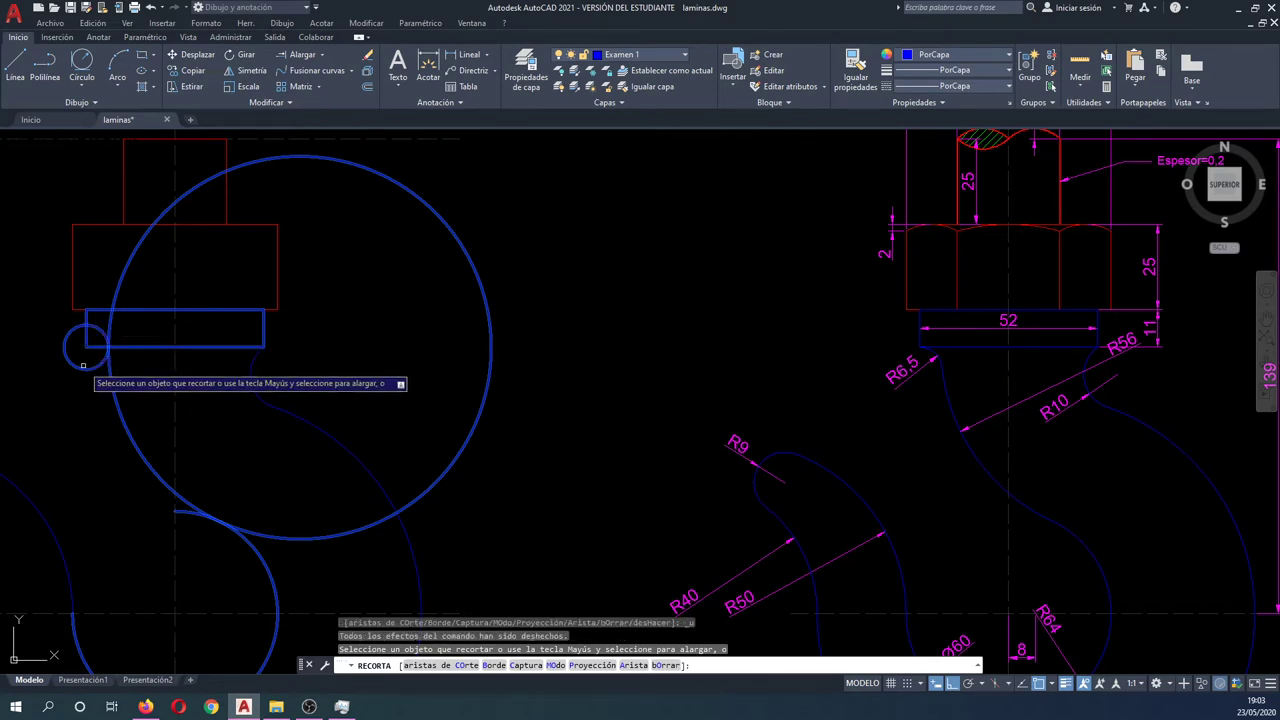
key(Escape)
key(Escape)
key(Escape)
click(138, 371)
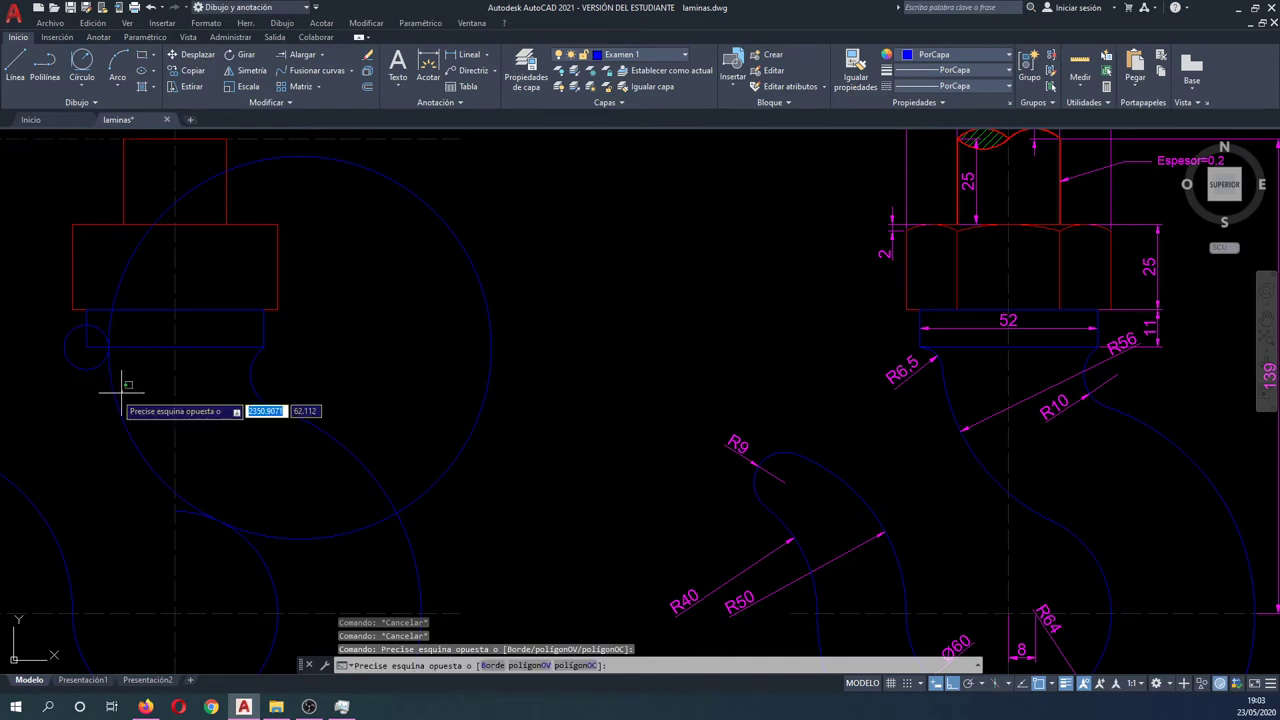
Step: Erase the radius-56 circle
click(103, 401)
key(Delete)
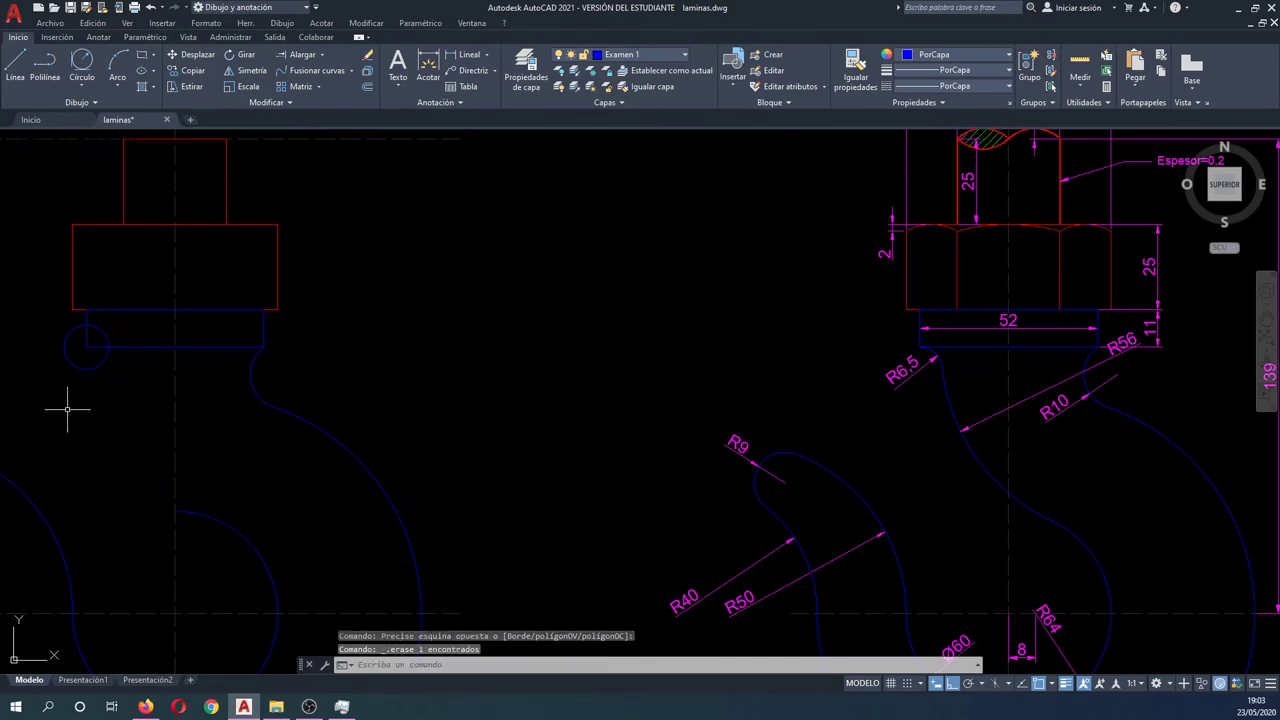
text(d)
key(Return)
click(80, 371)
click(78, 332)
key(Return)
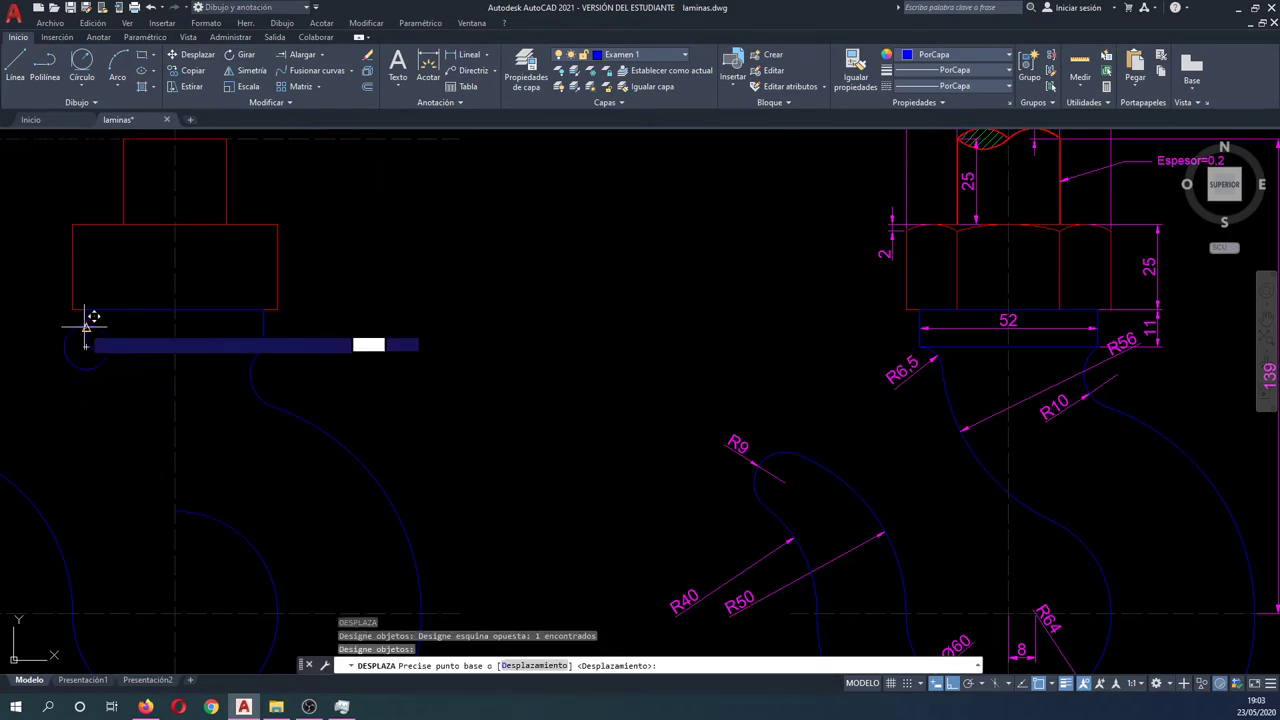
click(86, 322)
key(Escape)
Step: Move the radius-6.5 circle so its top point sits on the base's lower-left corner
scroll(78, 336, up, 4)
key(Return)
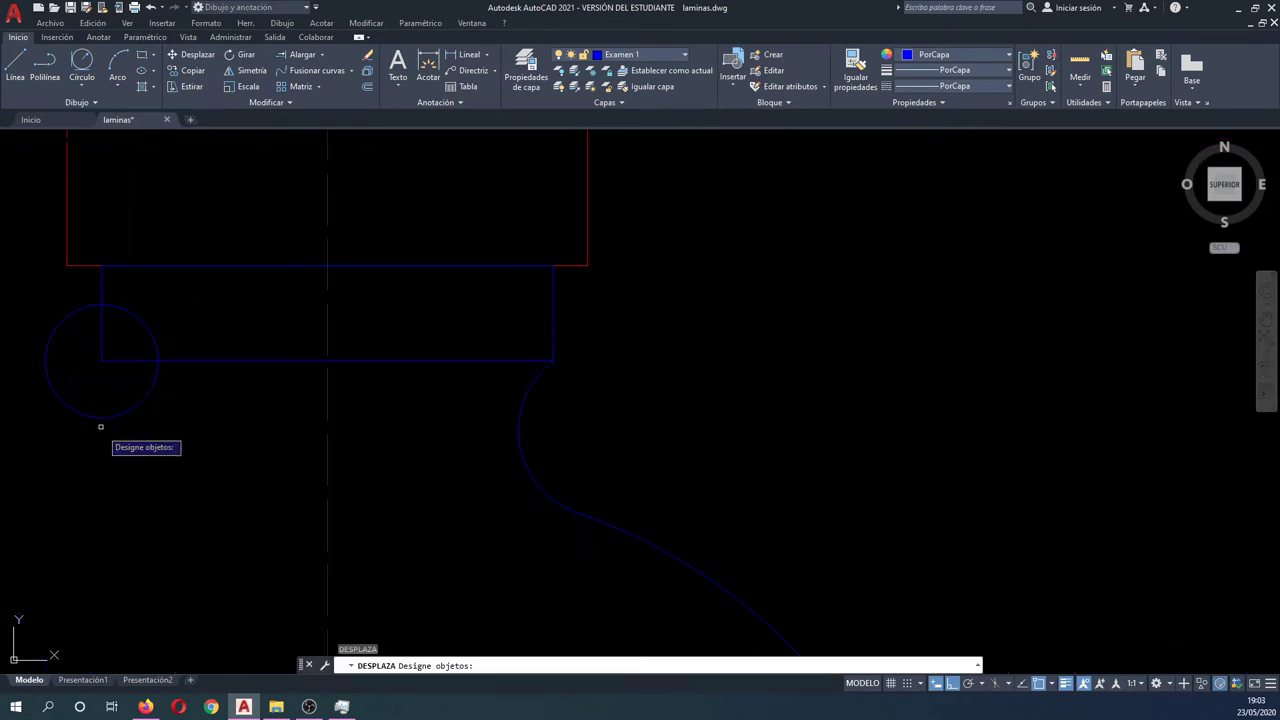
click(106, 444)
click(58, 404)
key(Return)
click(101, 303)
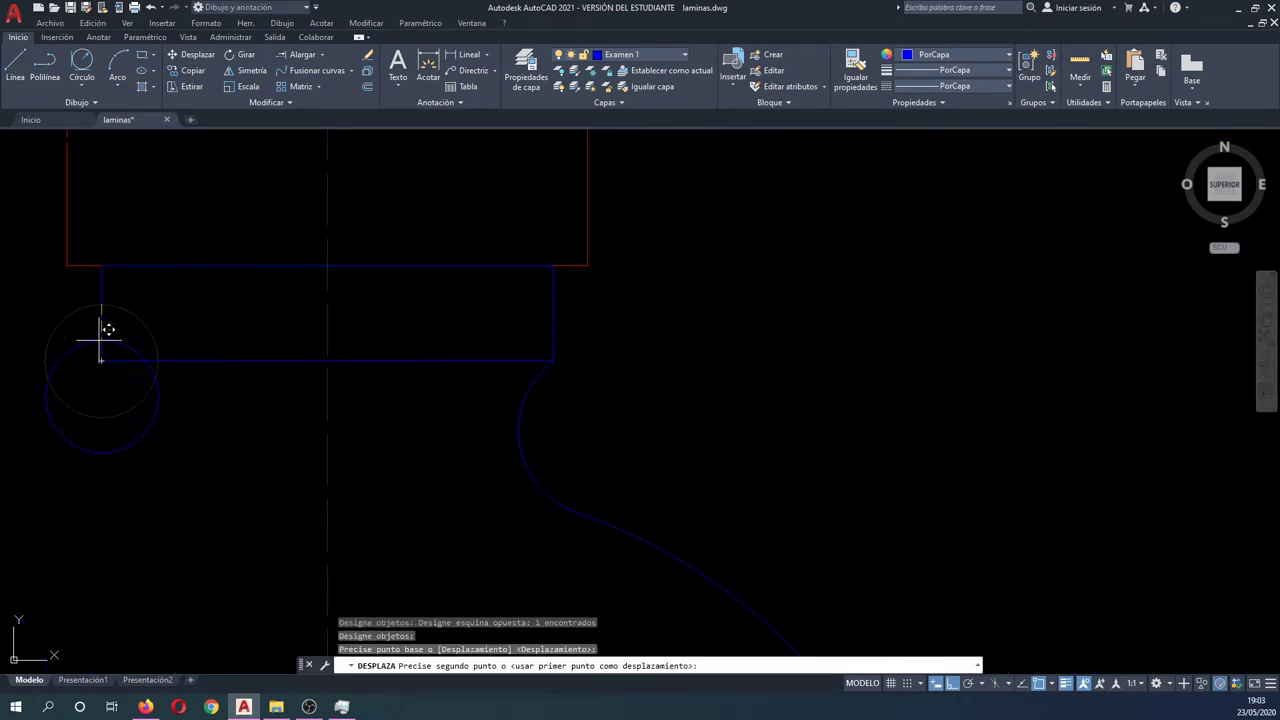
click(101, 360)
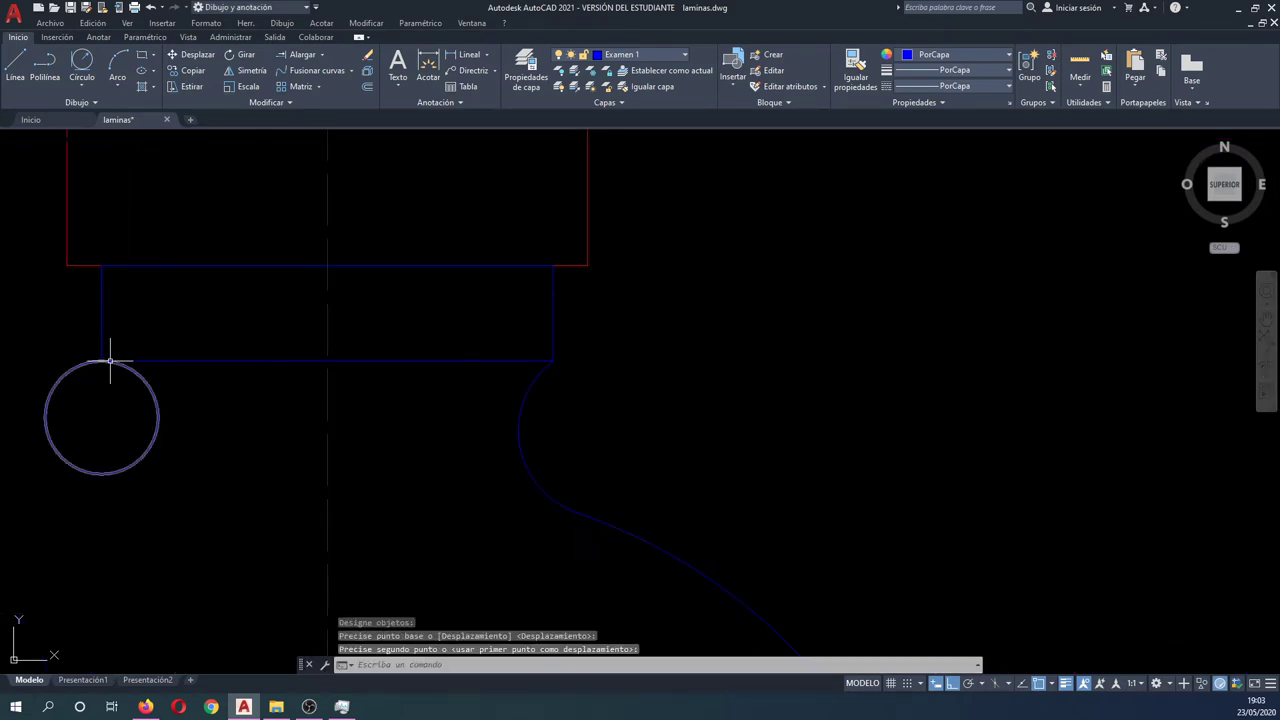
key(Escape)
scroll(108, 329, down, 4)
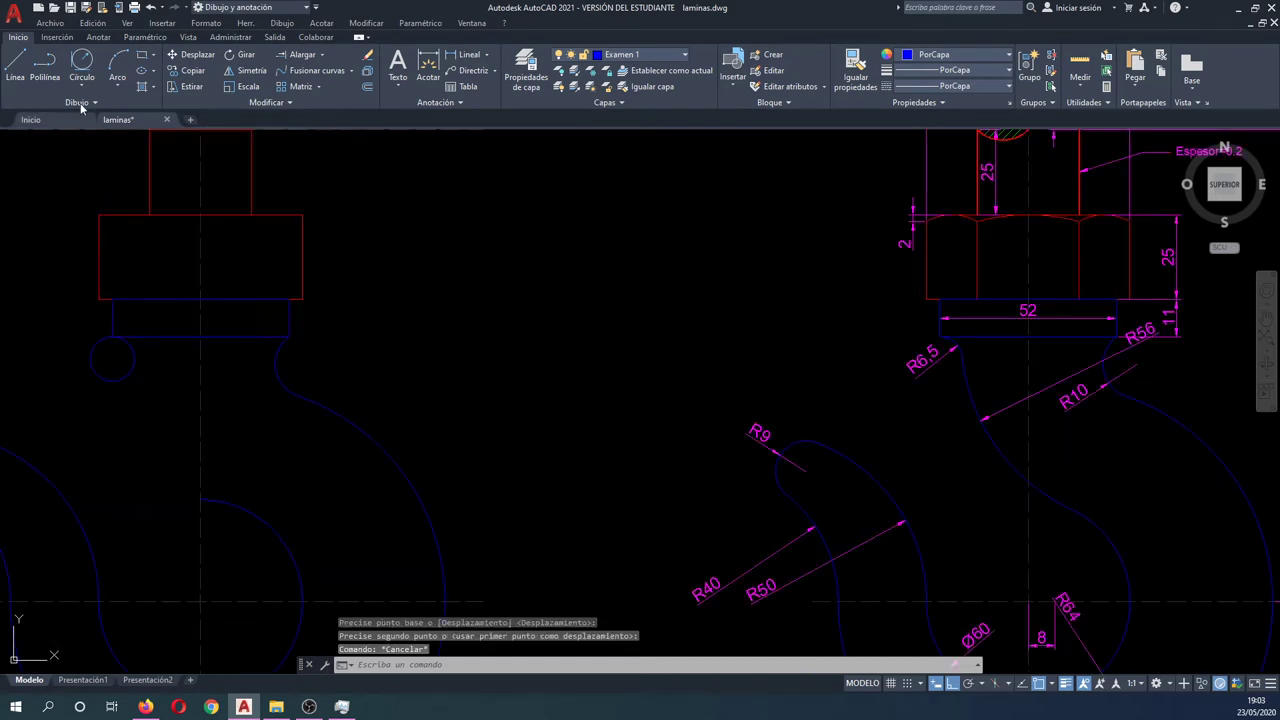
click(82, 63)
Step: Draw a radius-56 circle tangent to the shank base and the hook's lower curve
click(133, 360)
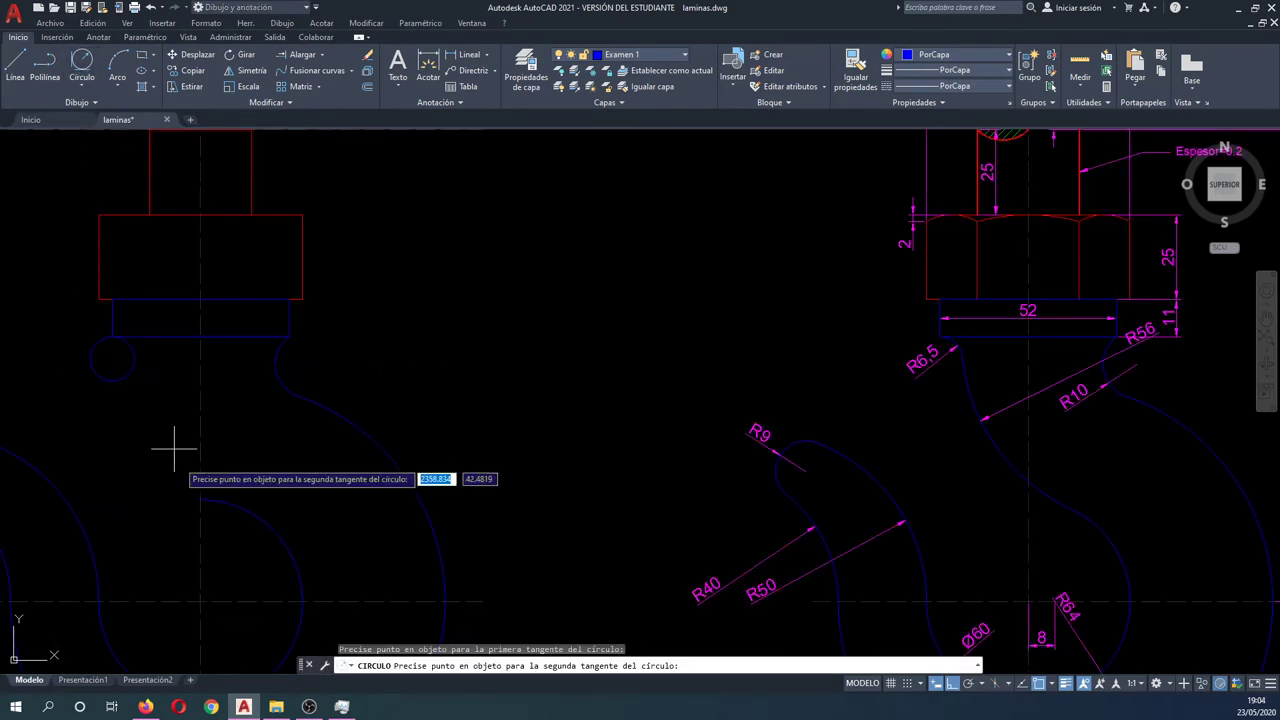
click(231, 505)
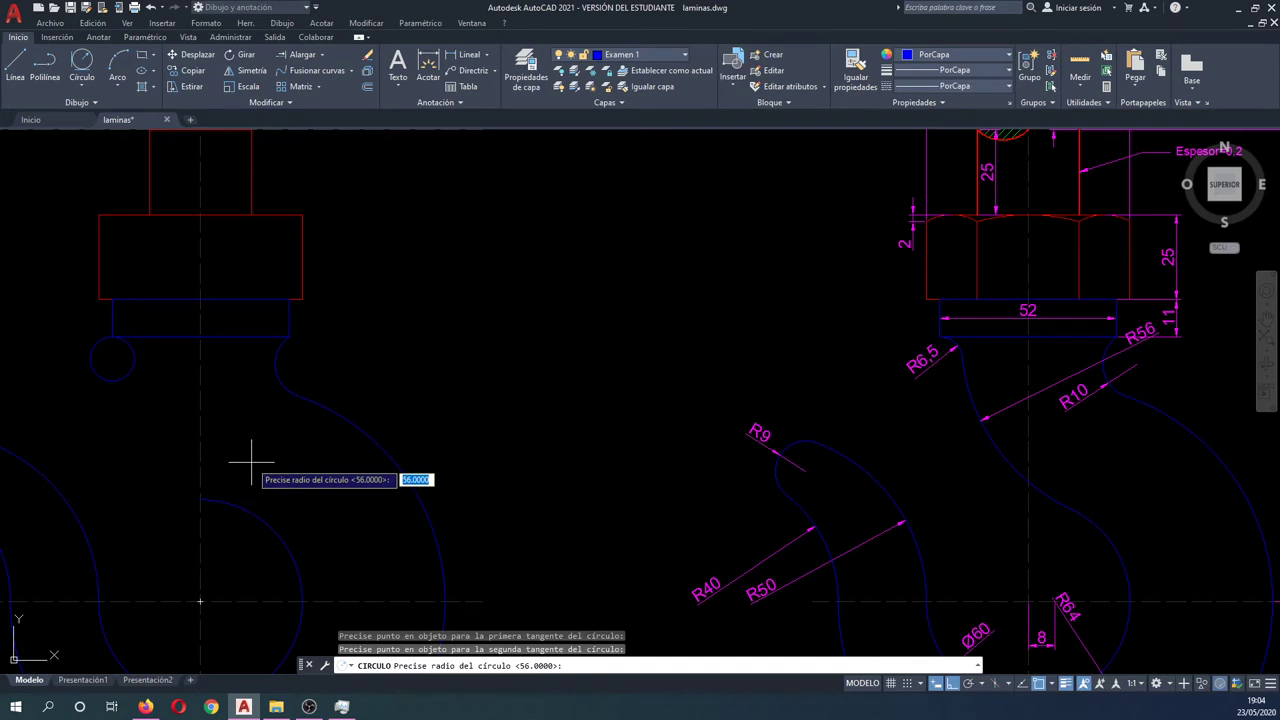
text(56)
key(Return)
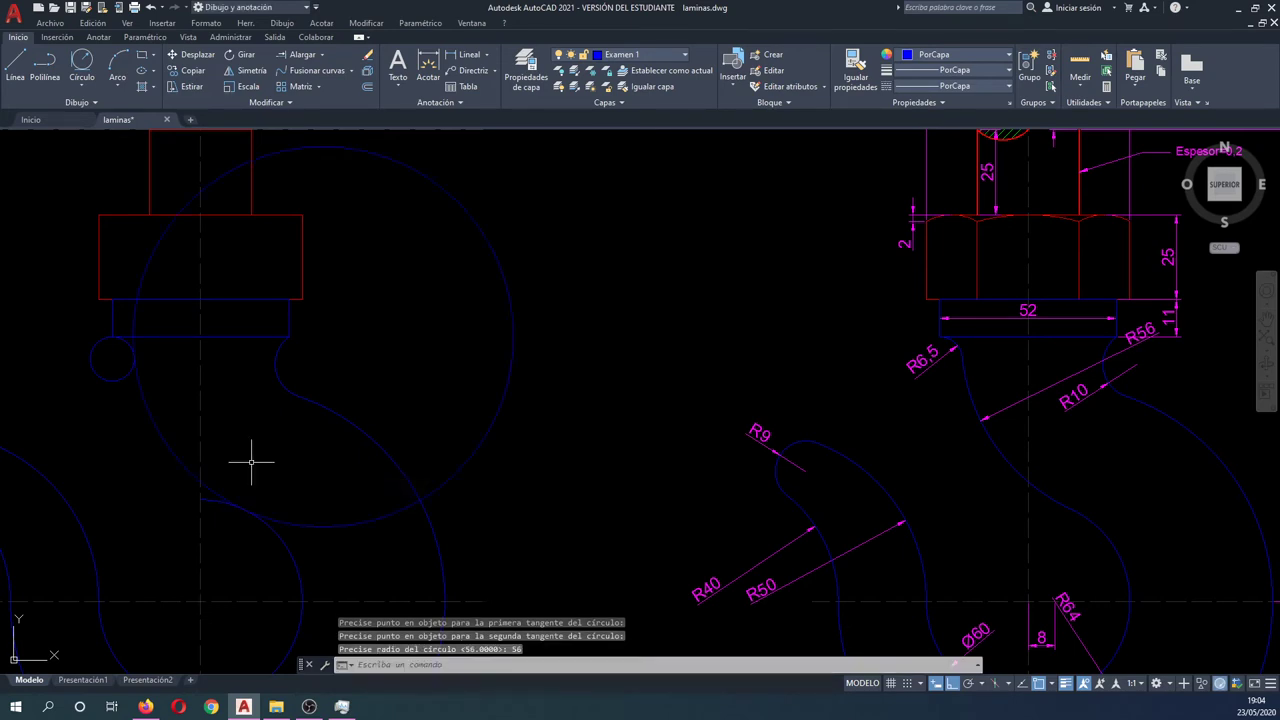
Step: Trim the circle against the arc and shank base rectangle, removing most of it
text(r)
key(Return)
click(229, 528)
click(214, 477)
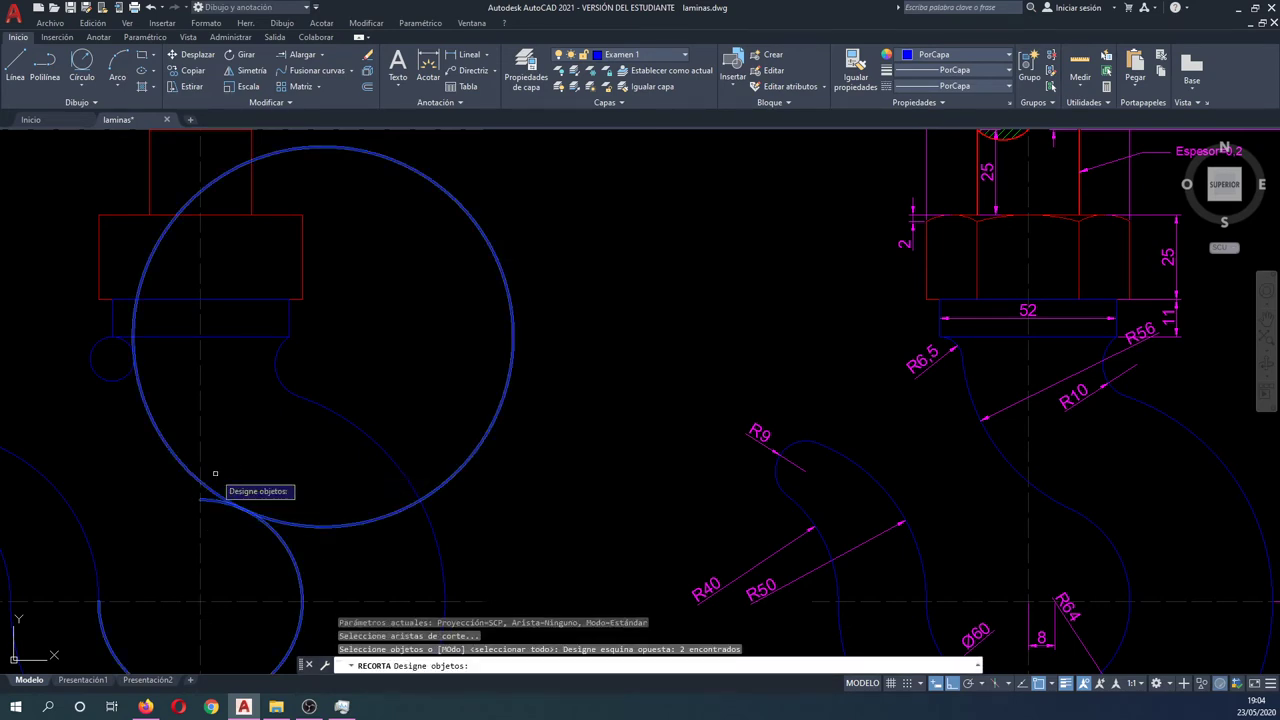
click(124, 397)
click(79, 341)
key(Return)
click(118, 392)
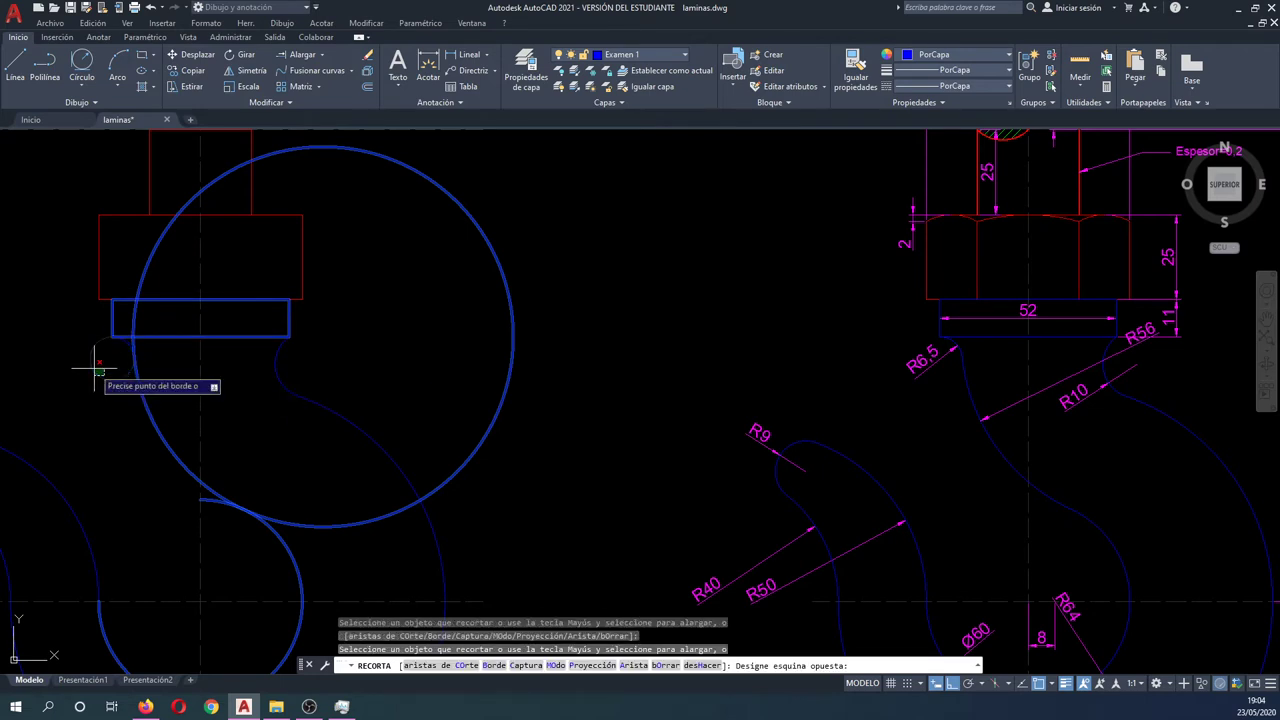
click(72, 342)
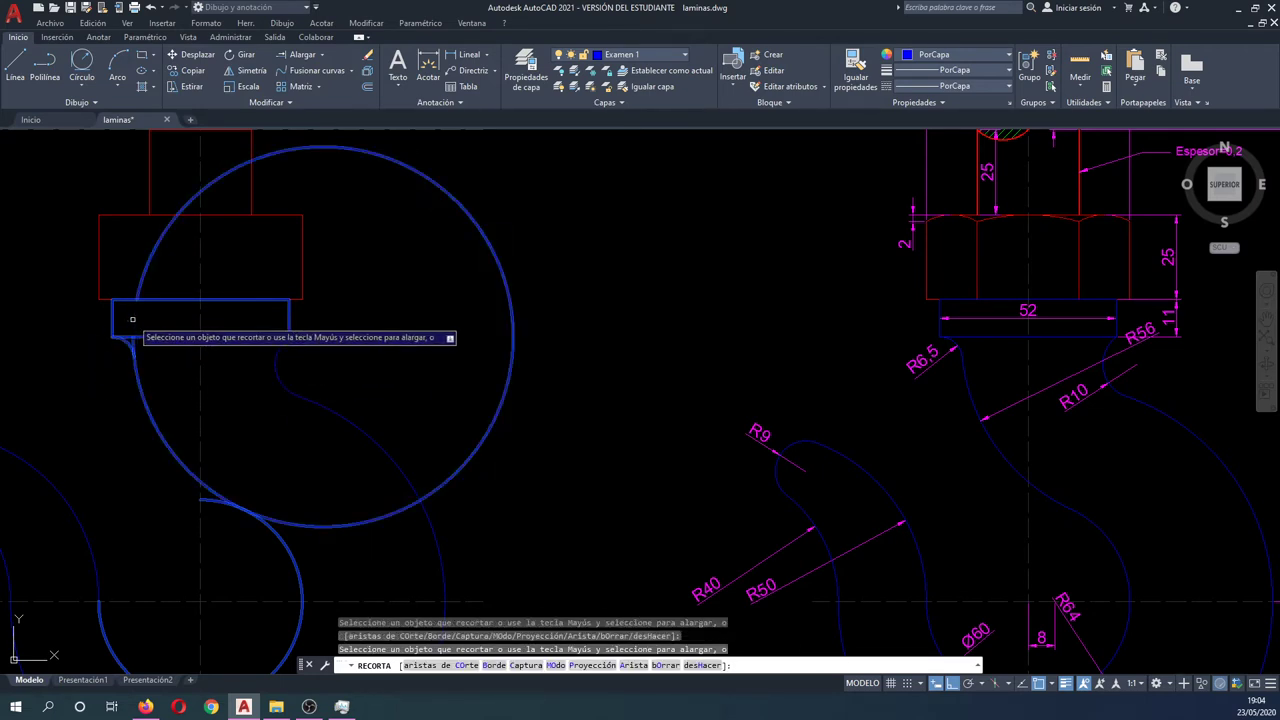
click(321, 528)
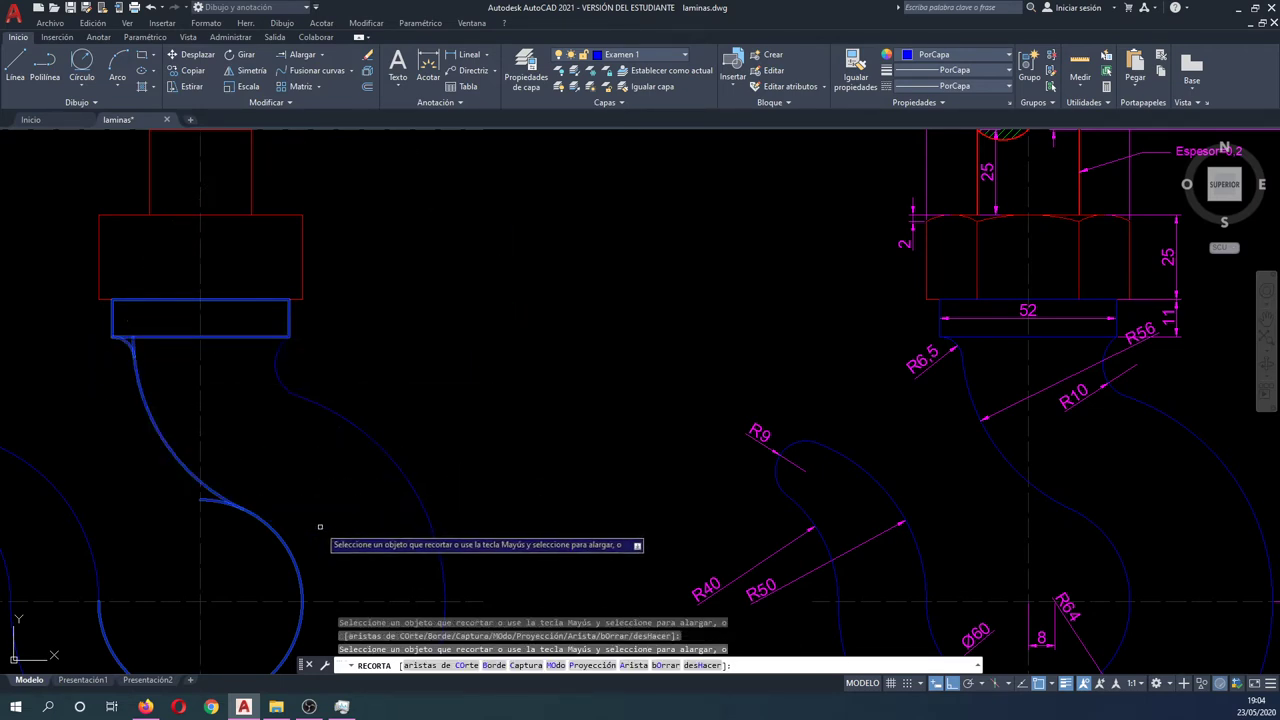
Step: Trim again with two new cutting edges to clear leftover circle pieces near the corner
scroll(140, 345, up, 4)
scroll(134, 338, up, 2)
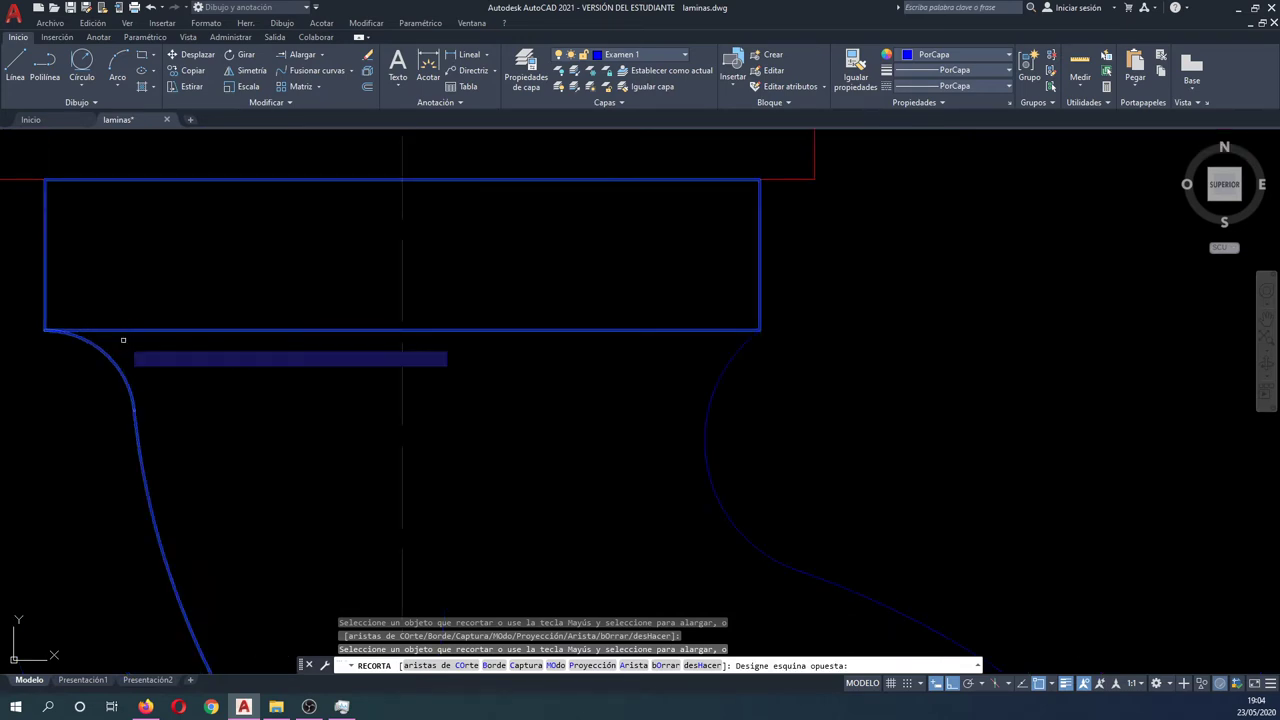
click(217, 391)
scroll(217, 391, down, 2)
key(Escape)
scroll(190, 400, down, 2)
scroll(180, 400, down, 5)
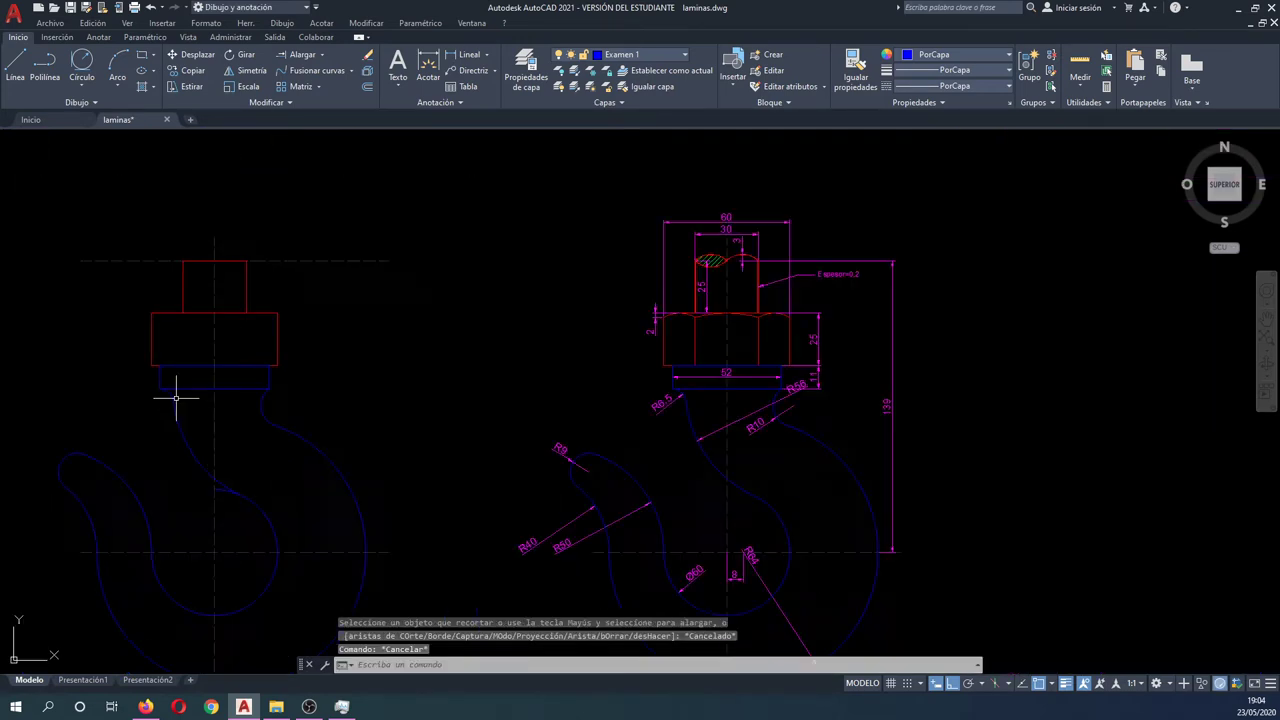
key(Return)
click(220, 465)
click(320, 476)
scroll(211, 458, up, 3)
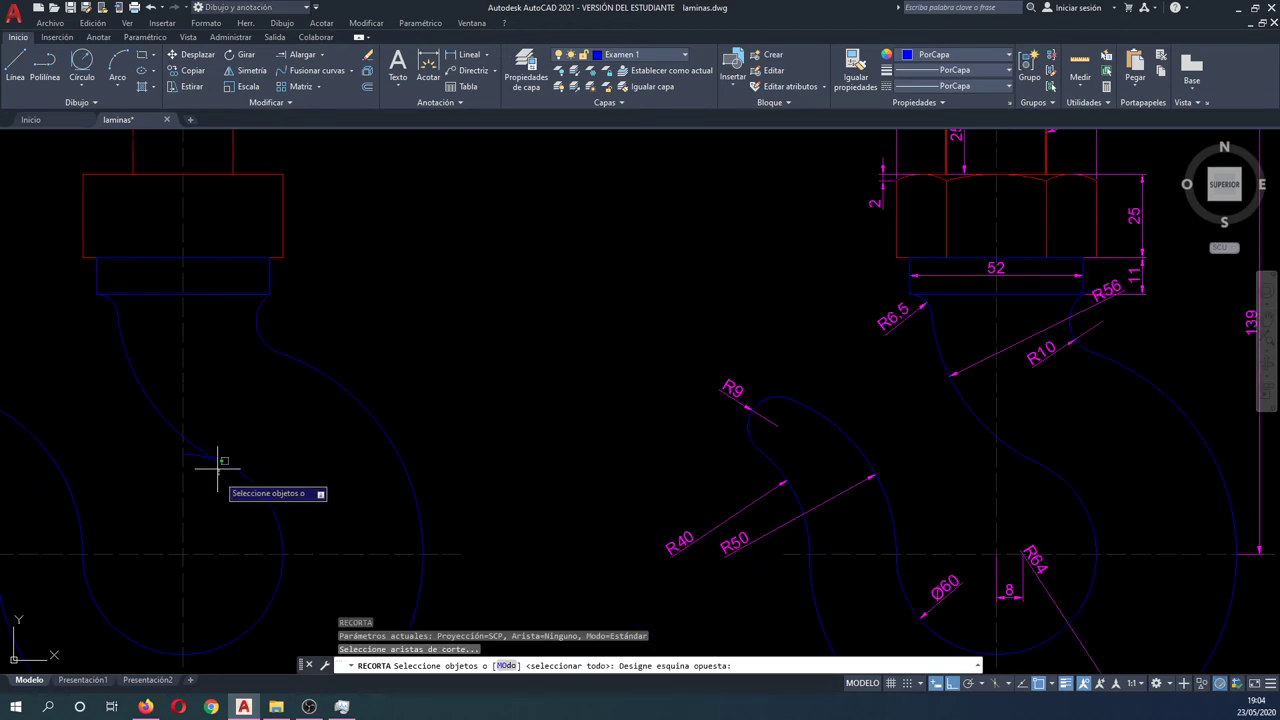
key(Return)
click(191, 452)
key(Escape)
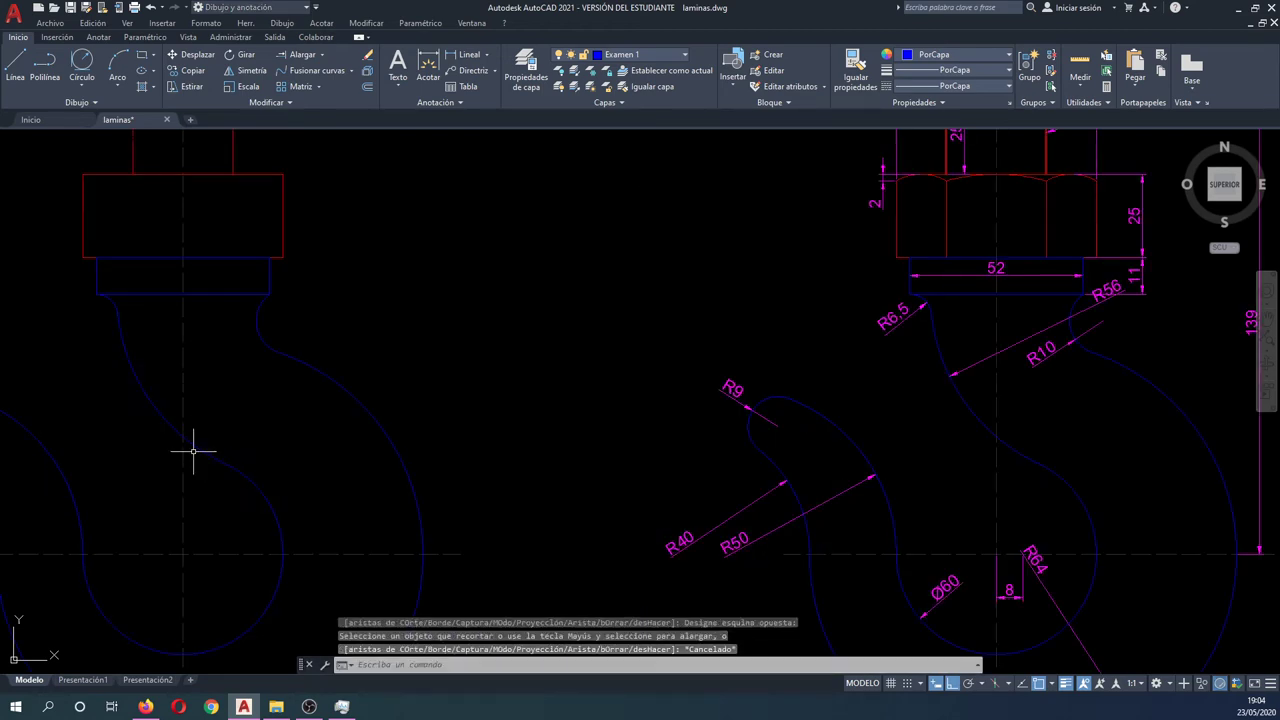
scroll(325, 500, down, 2)
scroll(327, 497, down, 2)
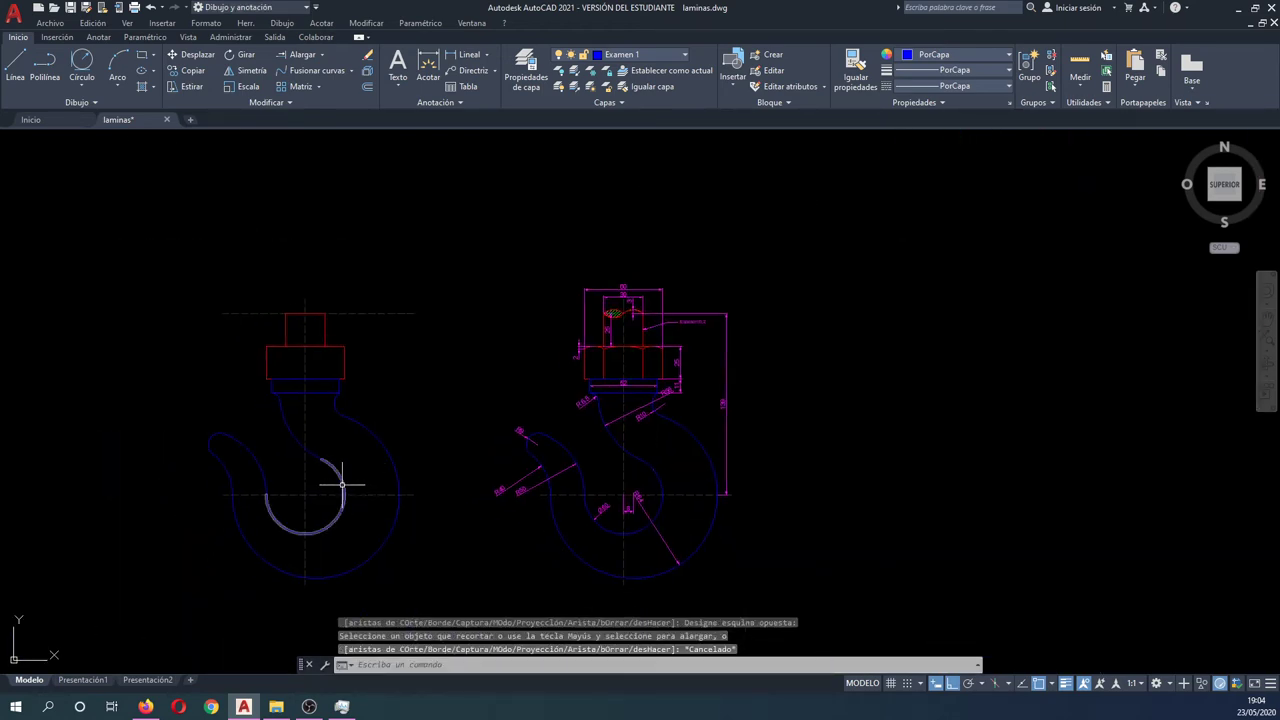
scroll(340, 486, up, 1)
scroll(309, 449, up, 1)
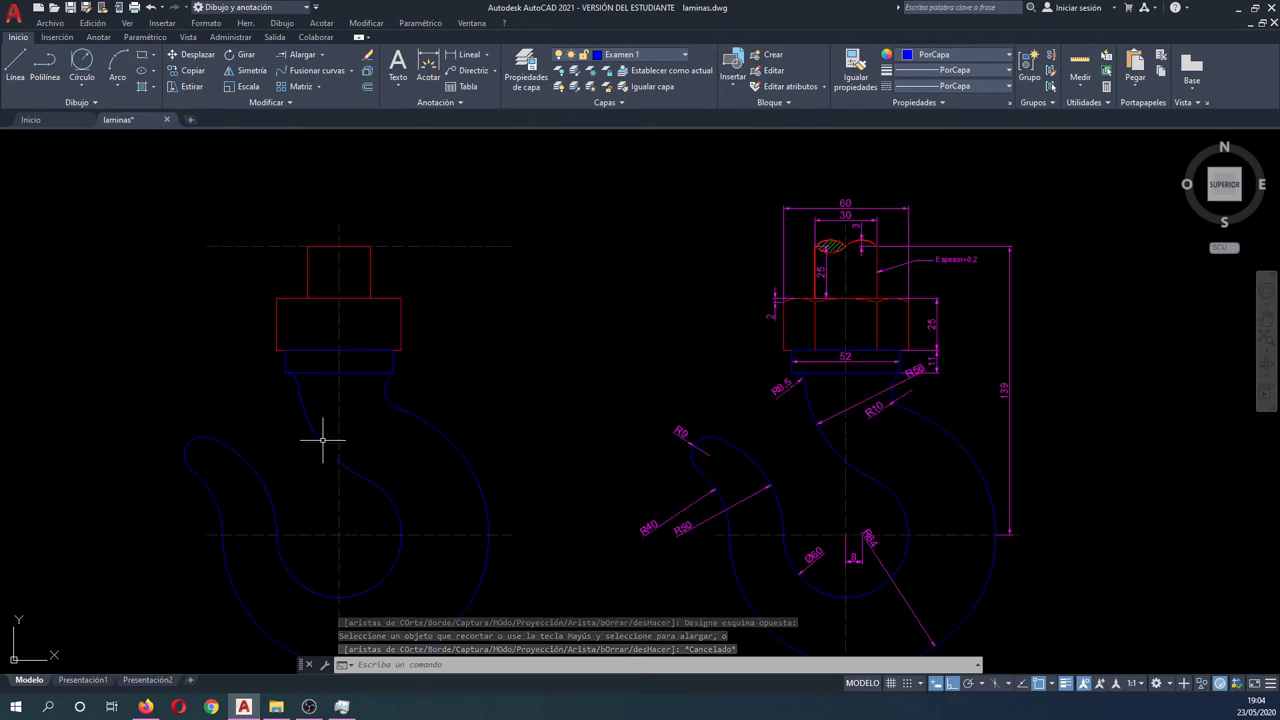
middle_drag(686, 297, 714, 337)
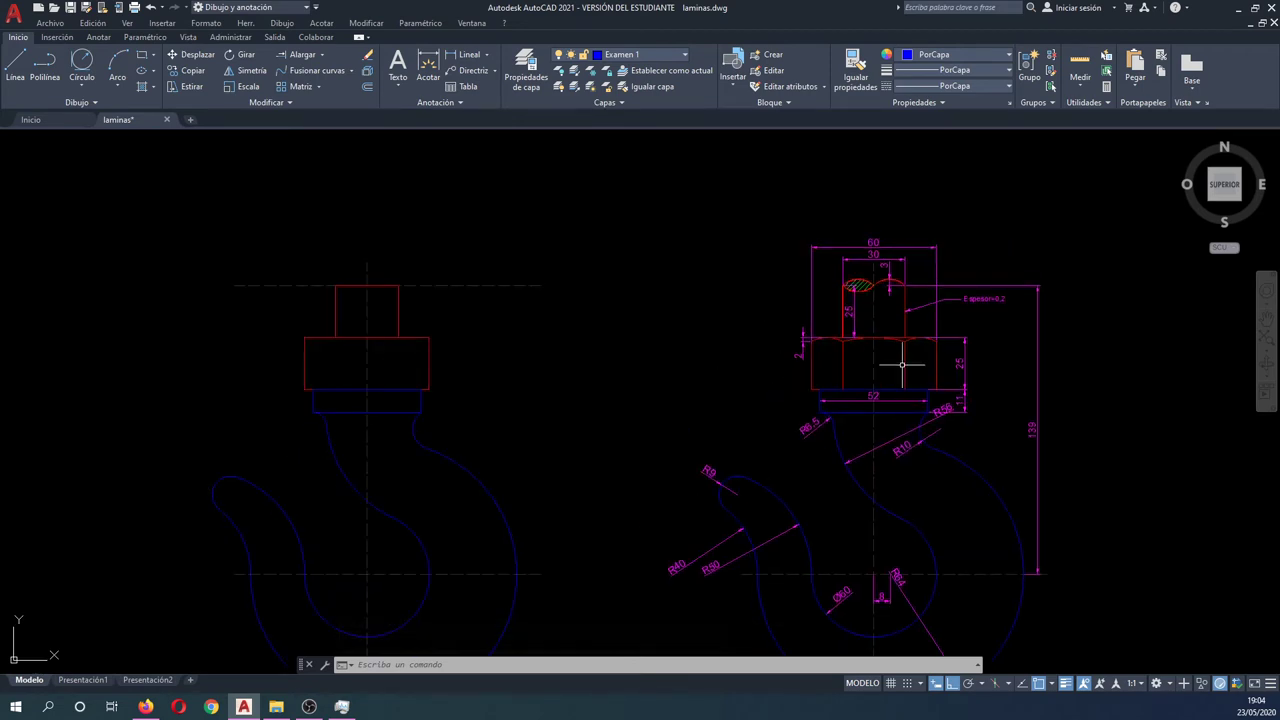
scroll(901, 365, up, 2)
middle_drag(860, 366, 860, 375)
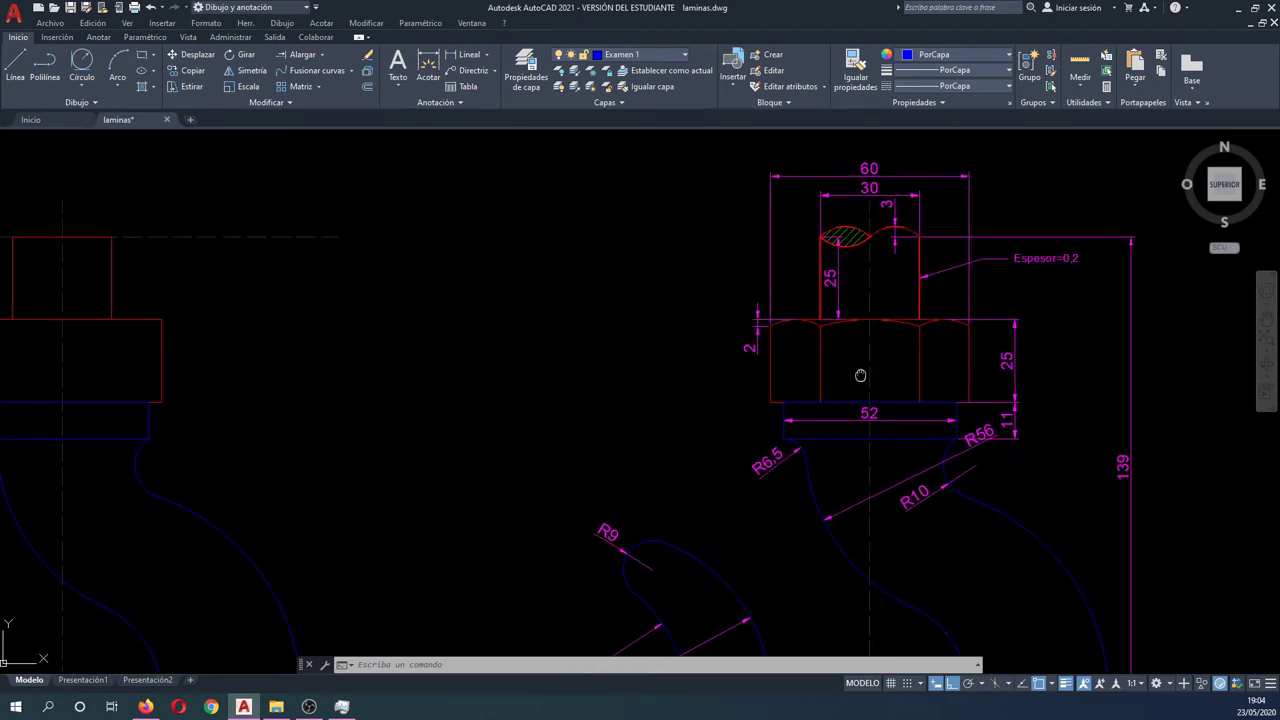
scroll(860, 375, down, 1)
scroll(463, 406, up, 1)
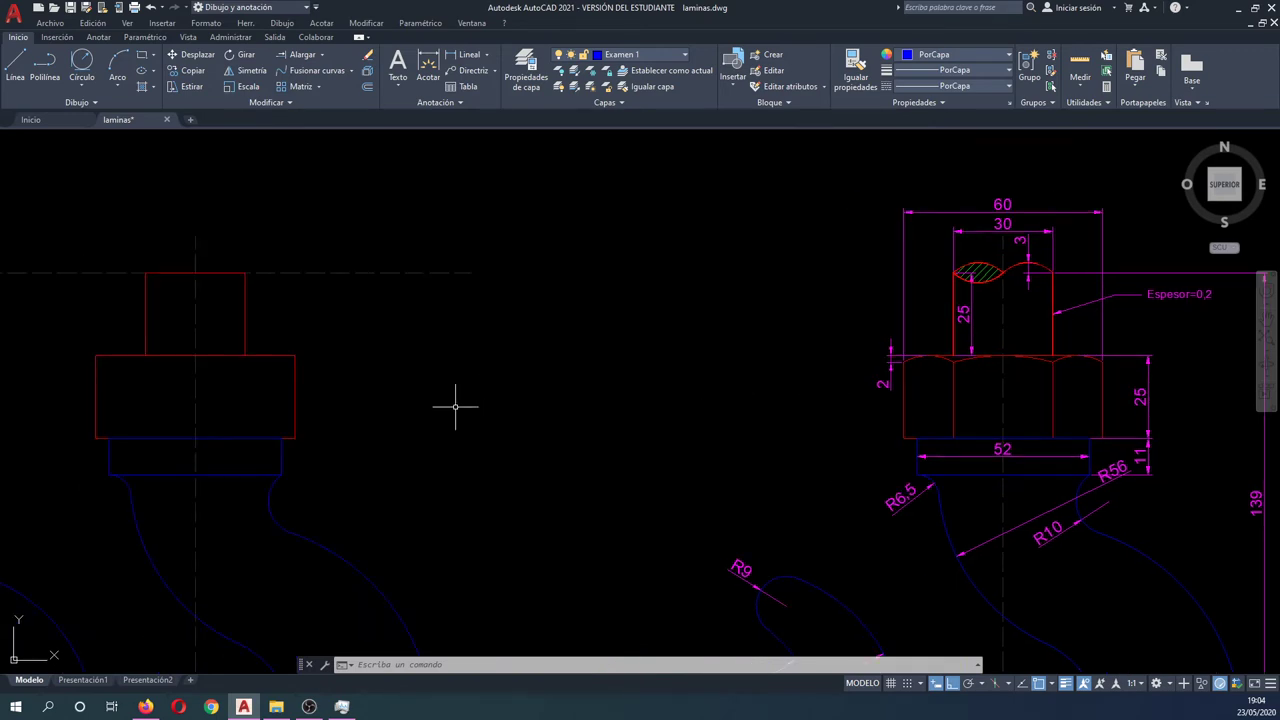
Step: Draw a polyline guide from the nut's top-left corner to the centre line
text(pol)
key(Return)
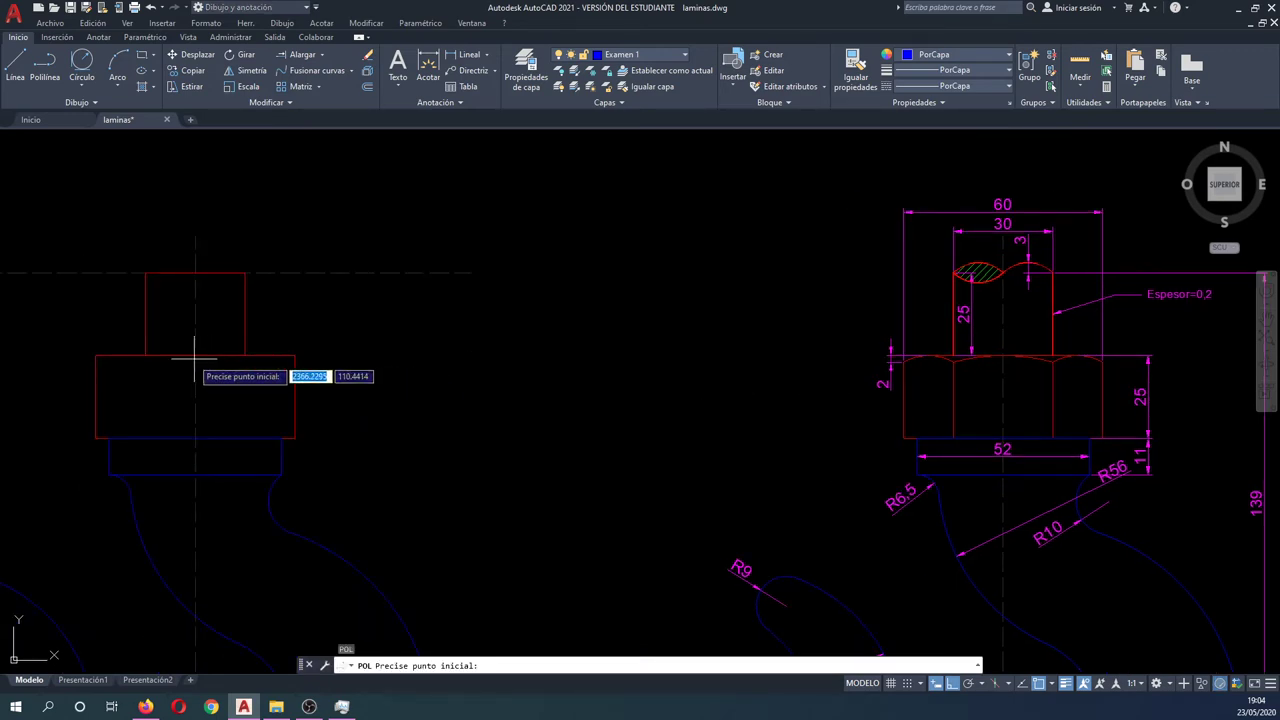
click(195, 437)
key(Escape)
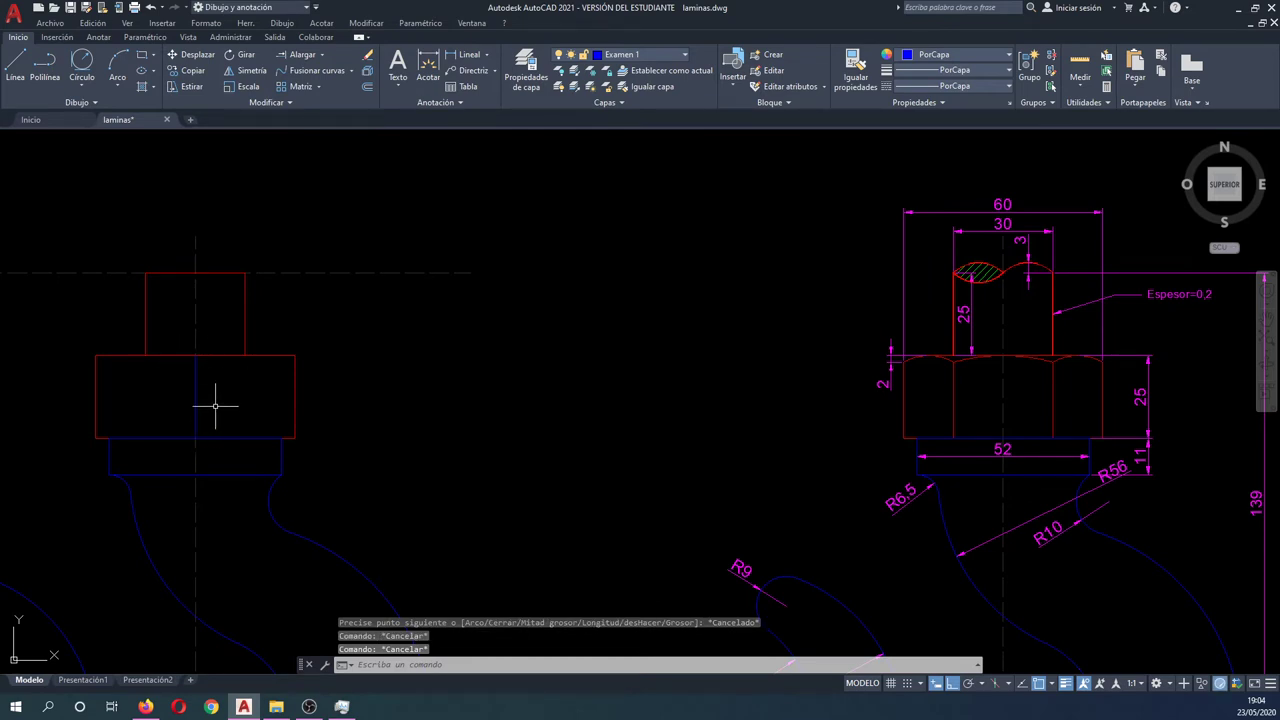
text(pol)
key(Return)
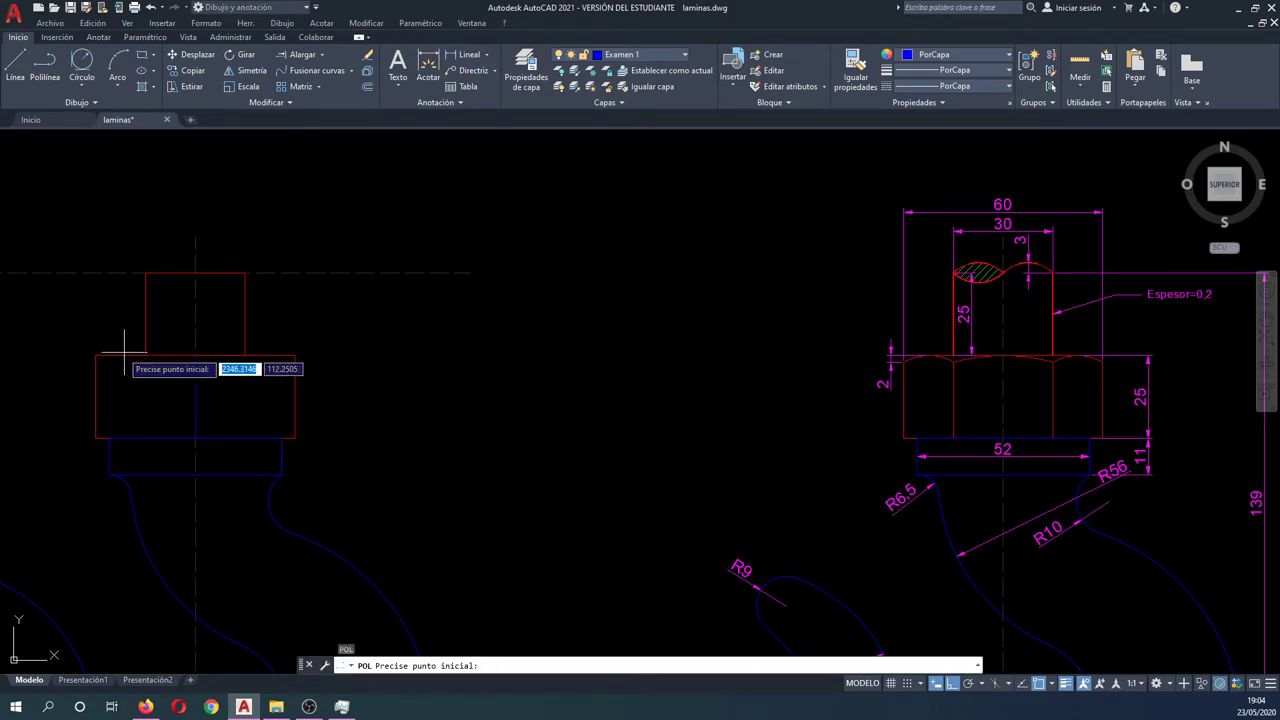
click(96, 355)
click(195, 355)
key(Escape)
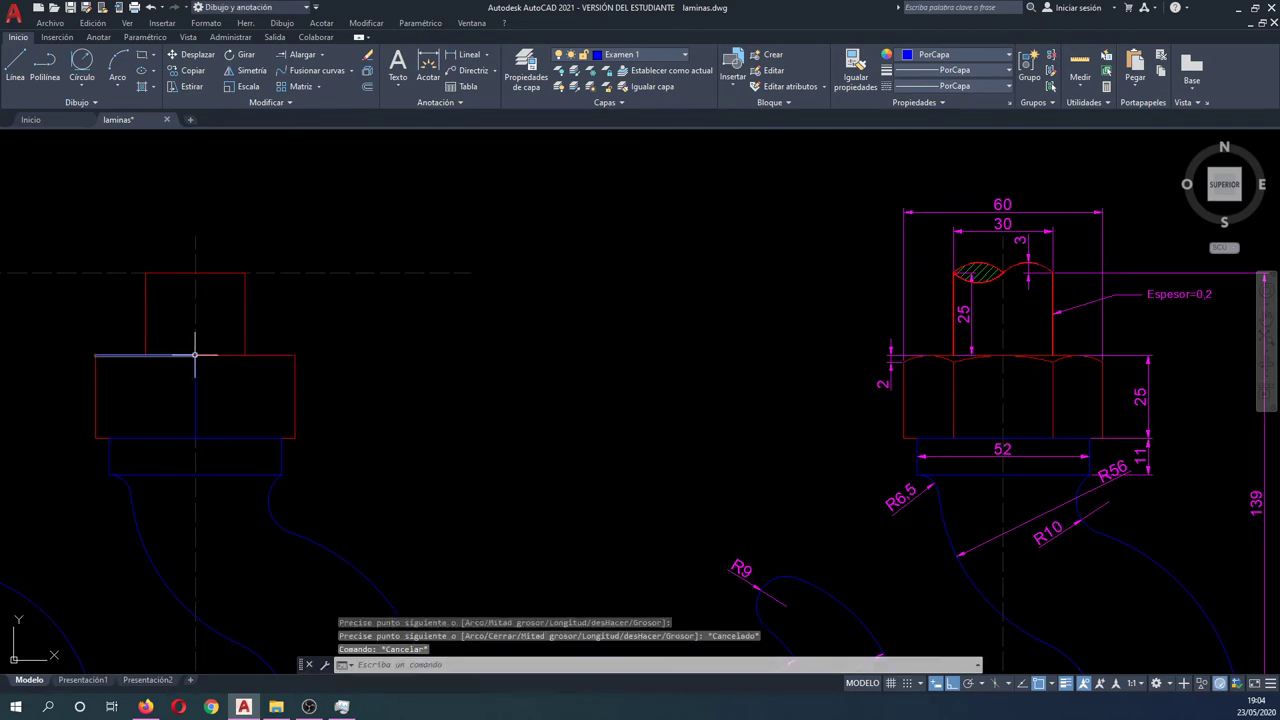
text(d)
key(Return)
click(196, 382)
key(Escape)
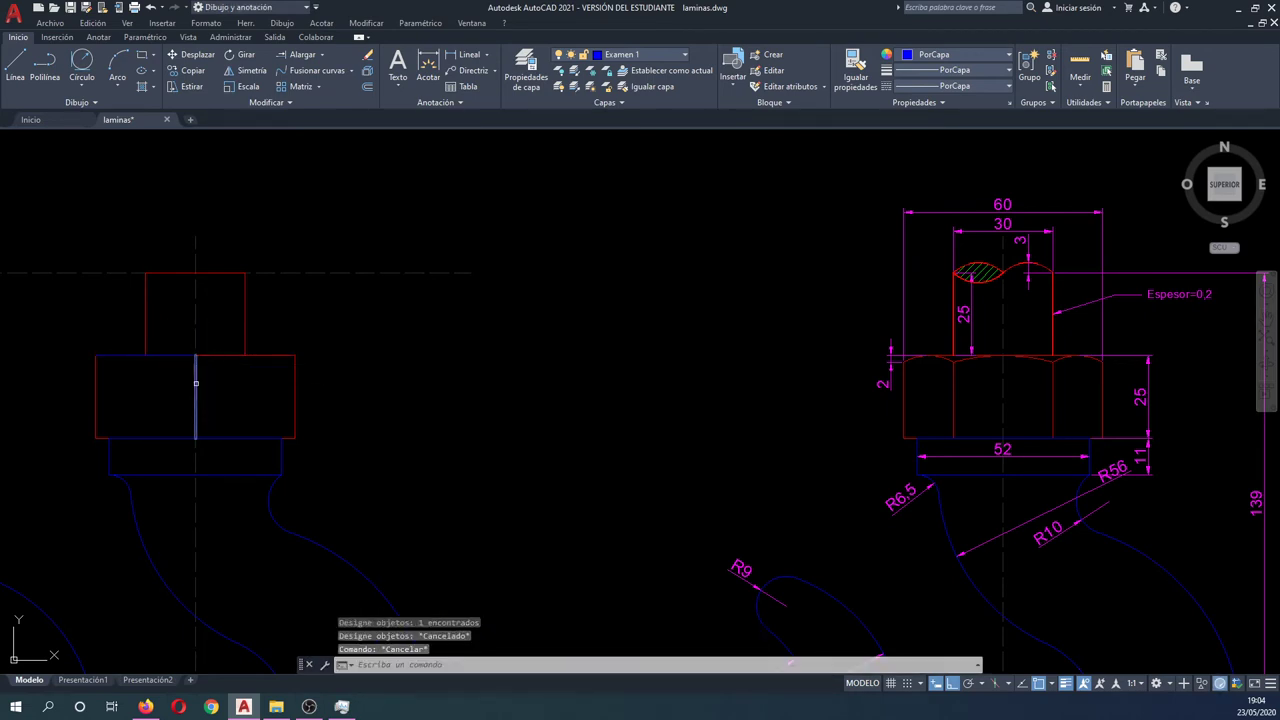
Step: Move the vertical line inside the nut 15 units to the left
text(c)
key(Return)
key(Escape)
text(d)
key(Return)
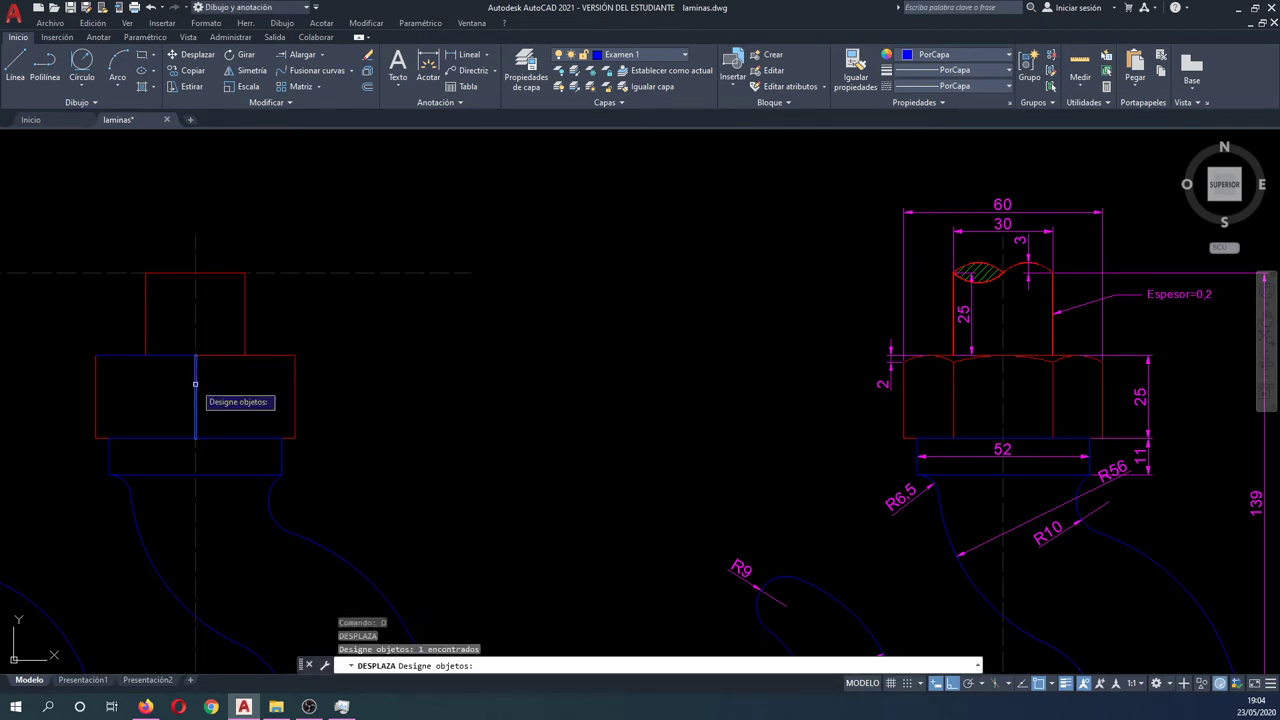
click(195, 382)
key(Return)
click(195, 355)
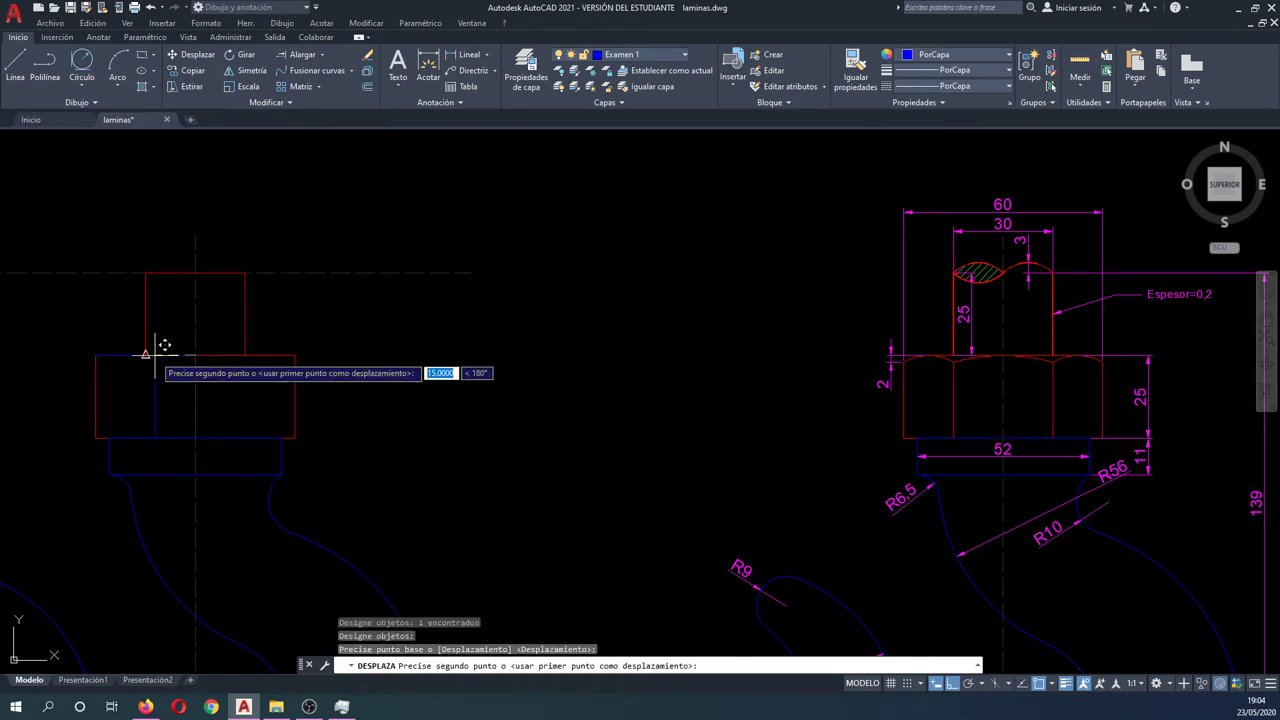
key(Escape)
key(Escape)
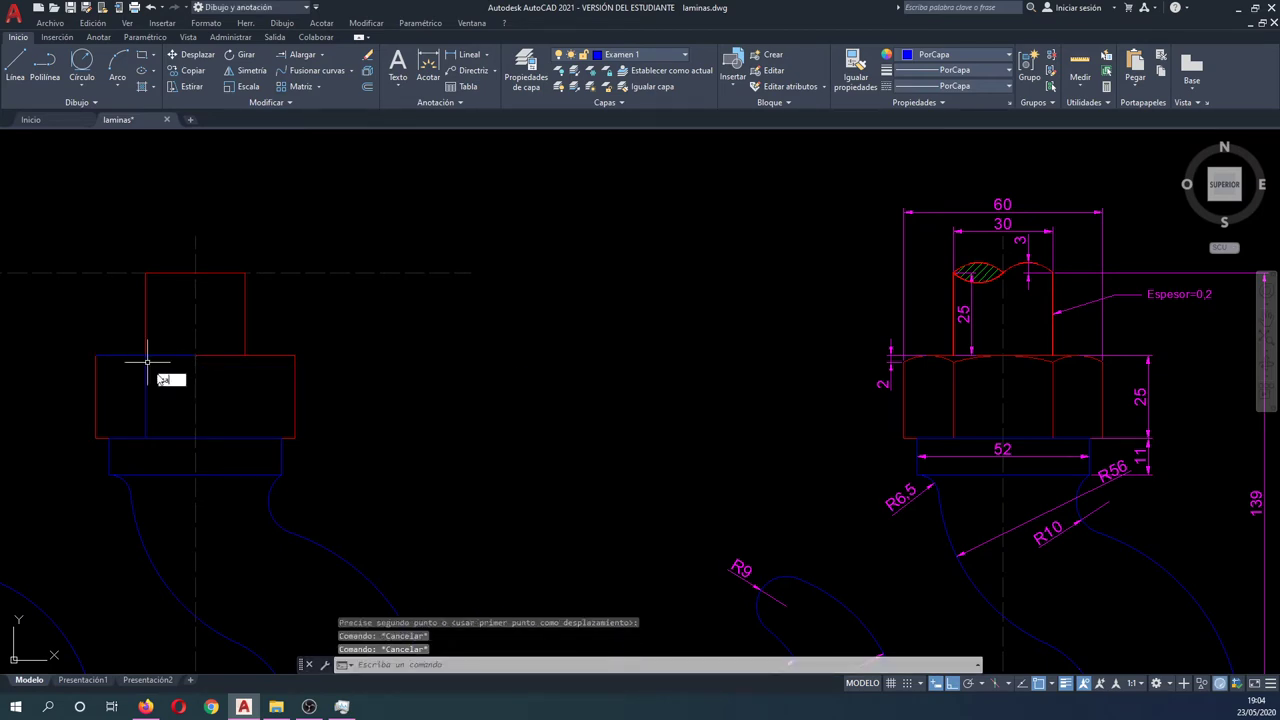
Step: Mirror the moved line about the centre line and delete the stray horizontal line
text(si)
key(Return)
click(162, 393)
click(112, 346)
key(Return)
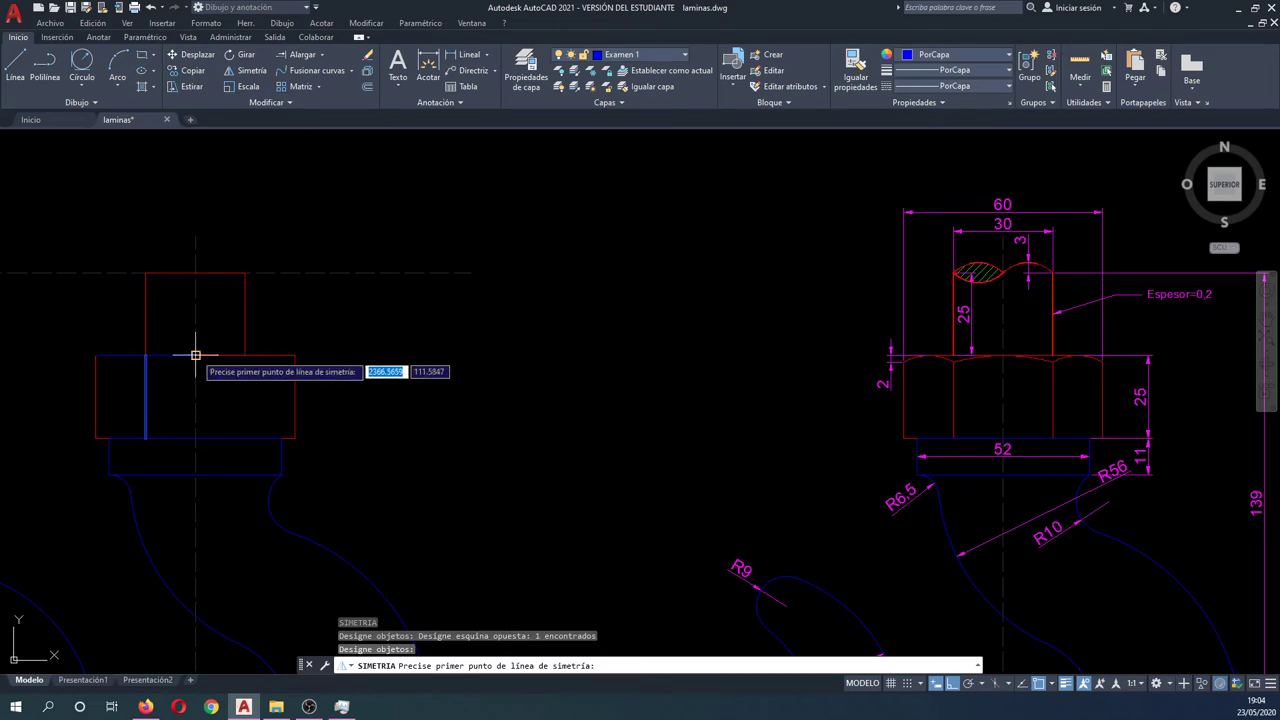
click(195, 355)
click(187, 208)
key(Escape)
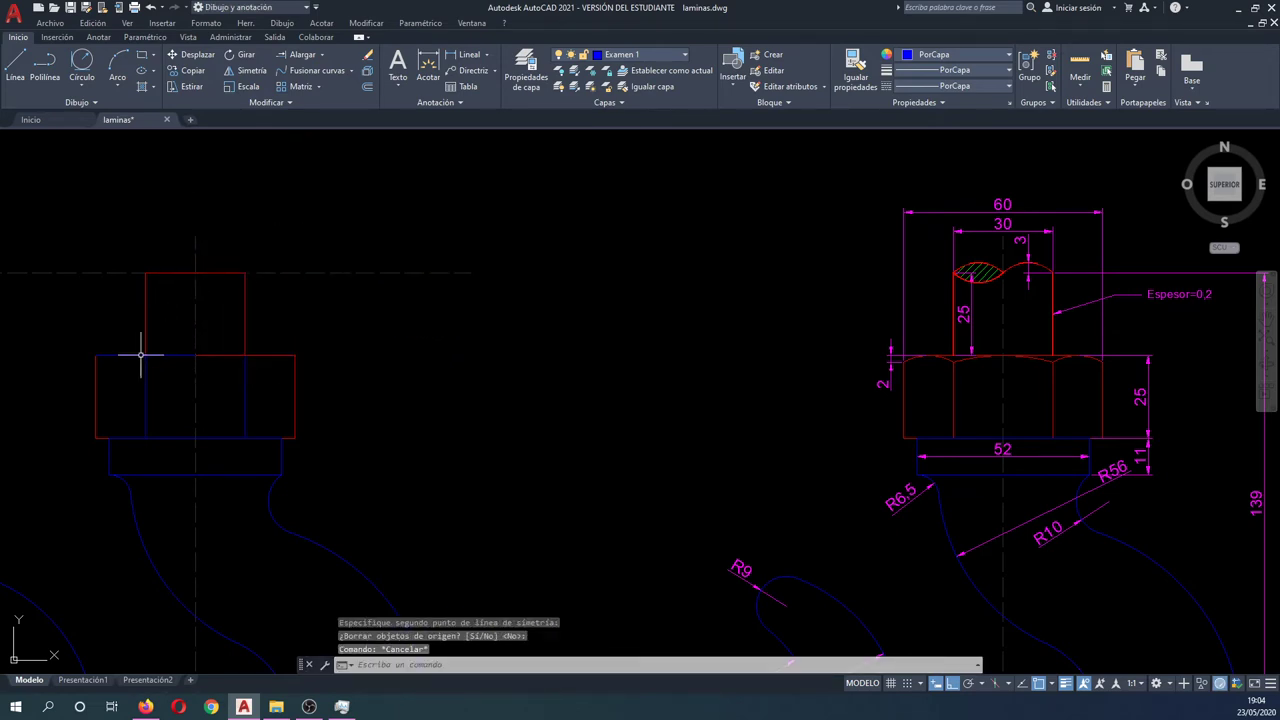
click(135, 355)
key(Delete)
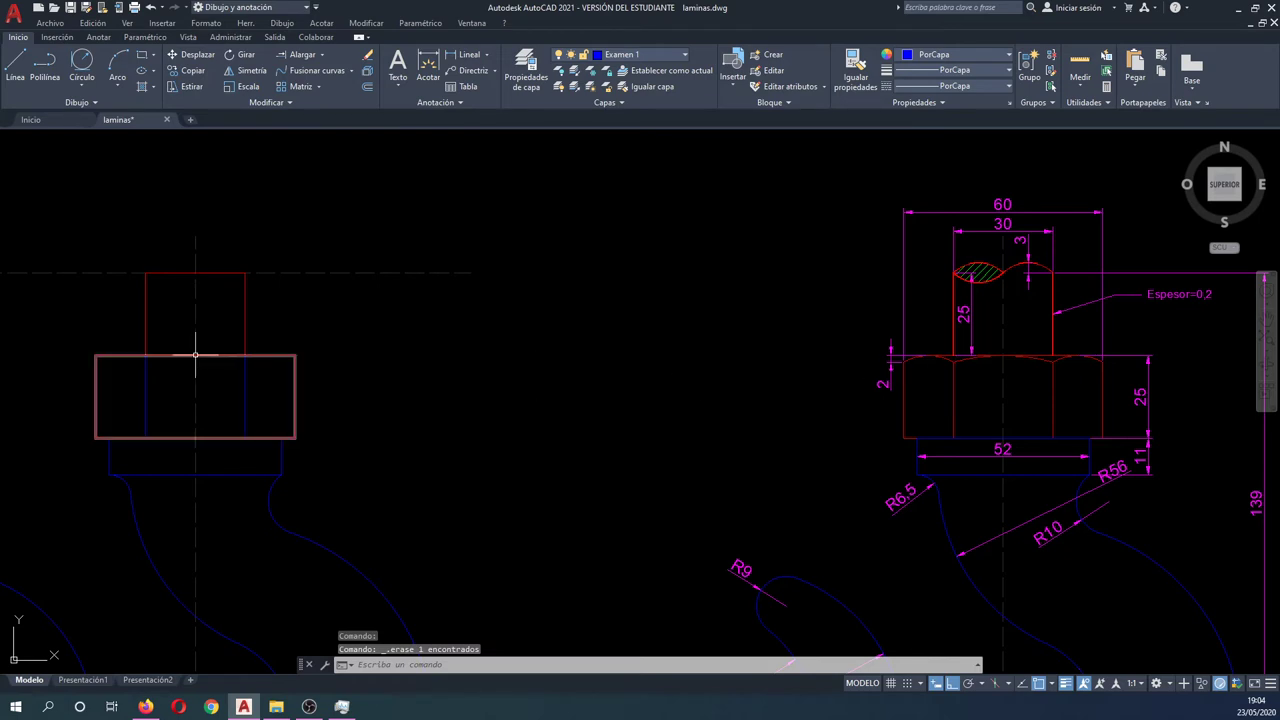
Step: Draw a line along the nut's top edge from its left corner
text(qal)
key(Return)
click(96, 355)
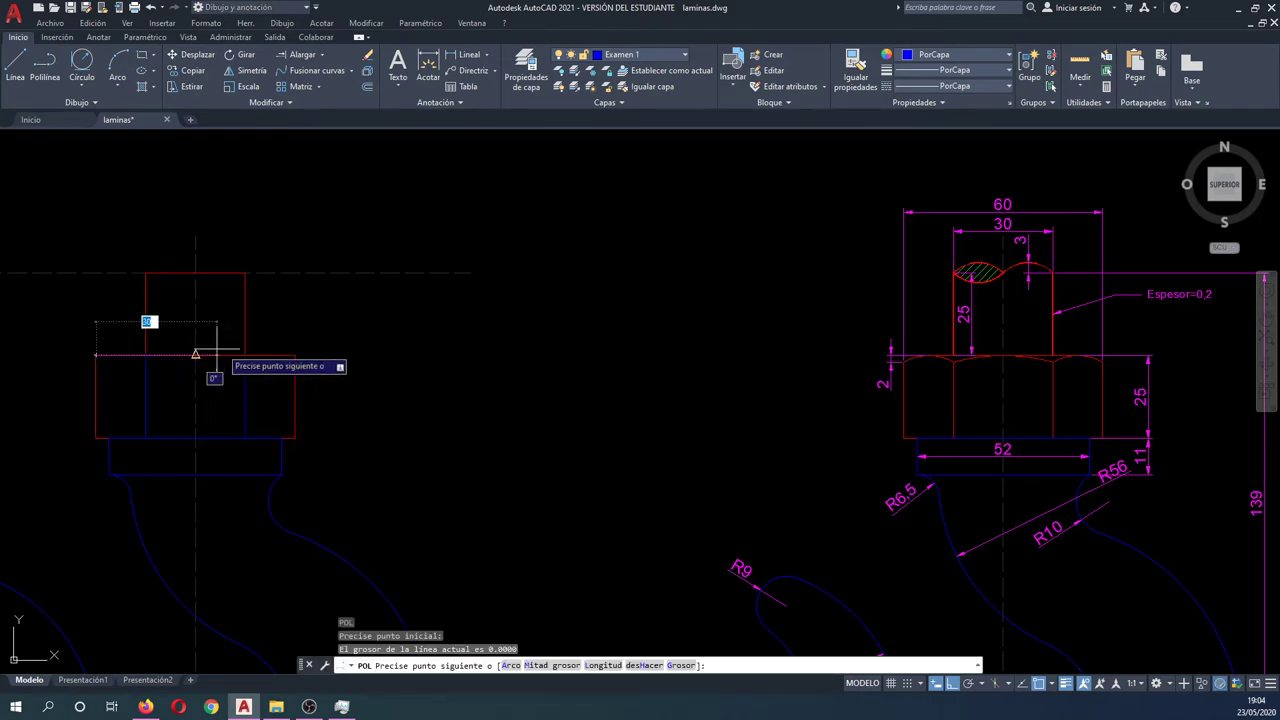
click(292, 352)
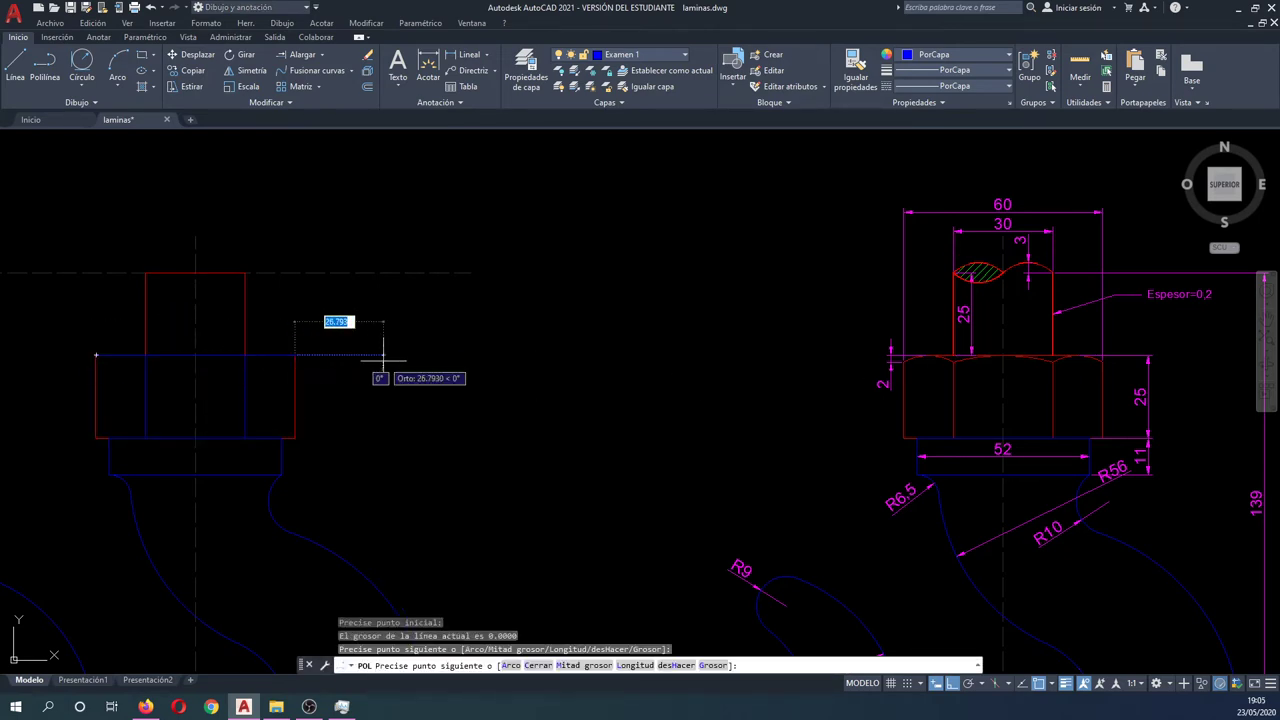
key(Escape)
Step: Move the new top-edge line 2 units down
text(d)
key(Return)
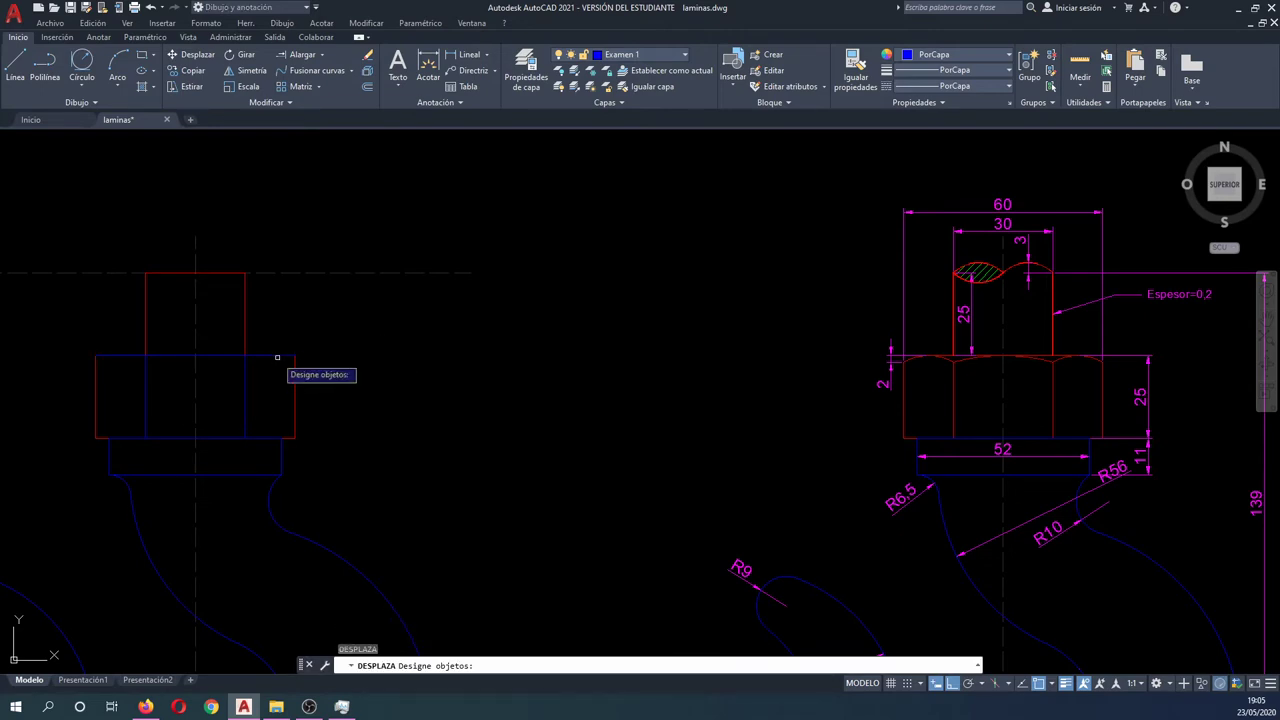
click(277, 356)
key(Return)
click(383, 323)
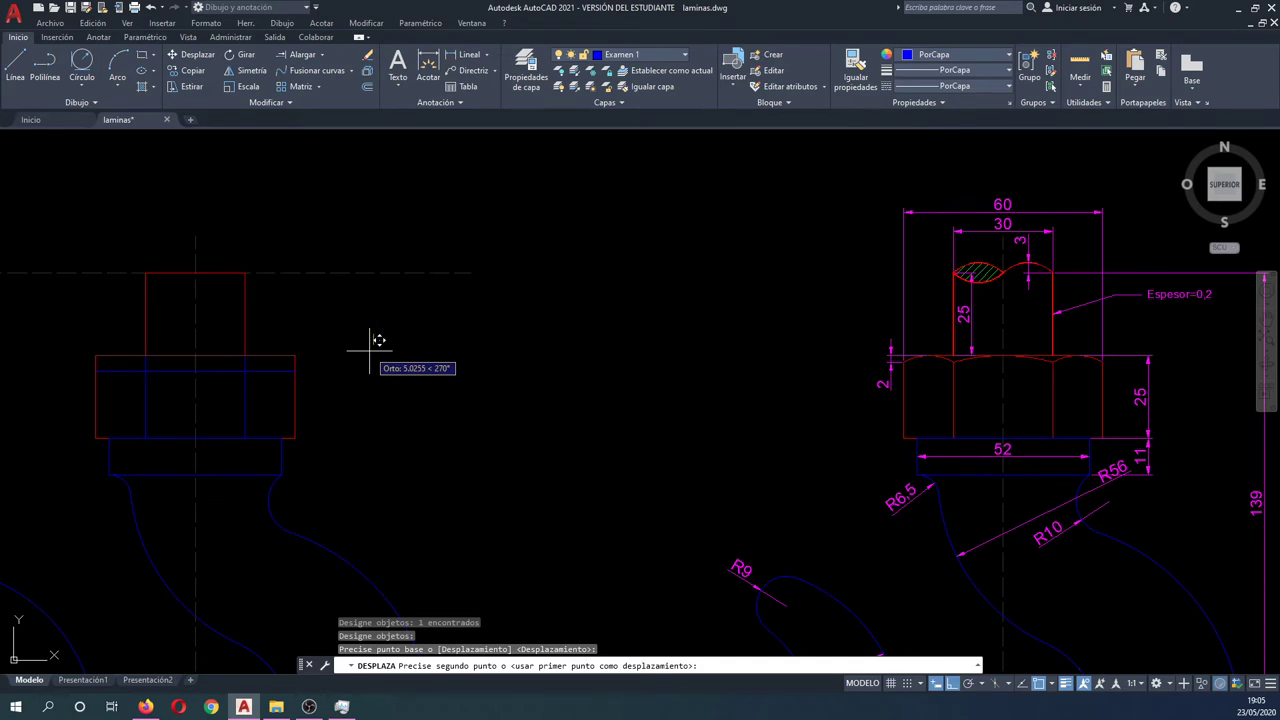
text(2)
key(Return)
key(Escape)
key(Escape)
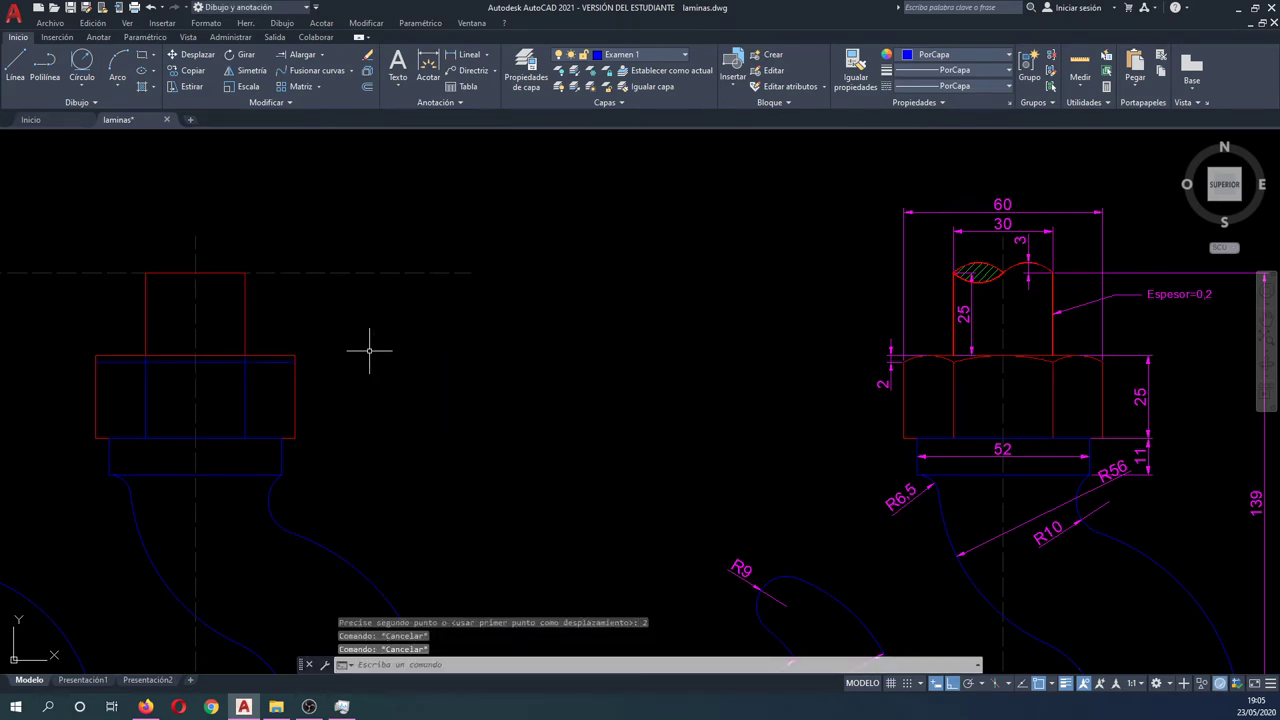
scroll(106, 357, up, 5)
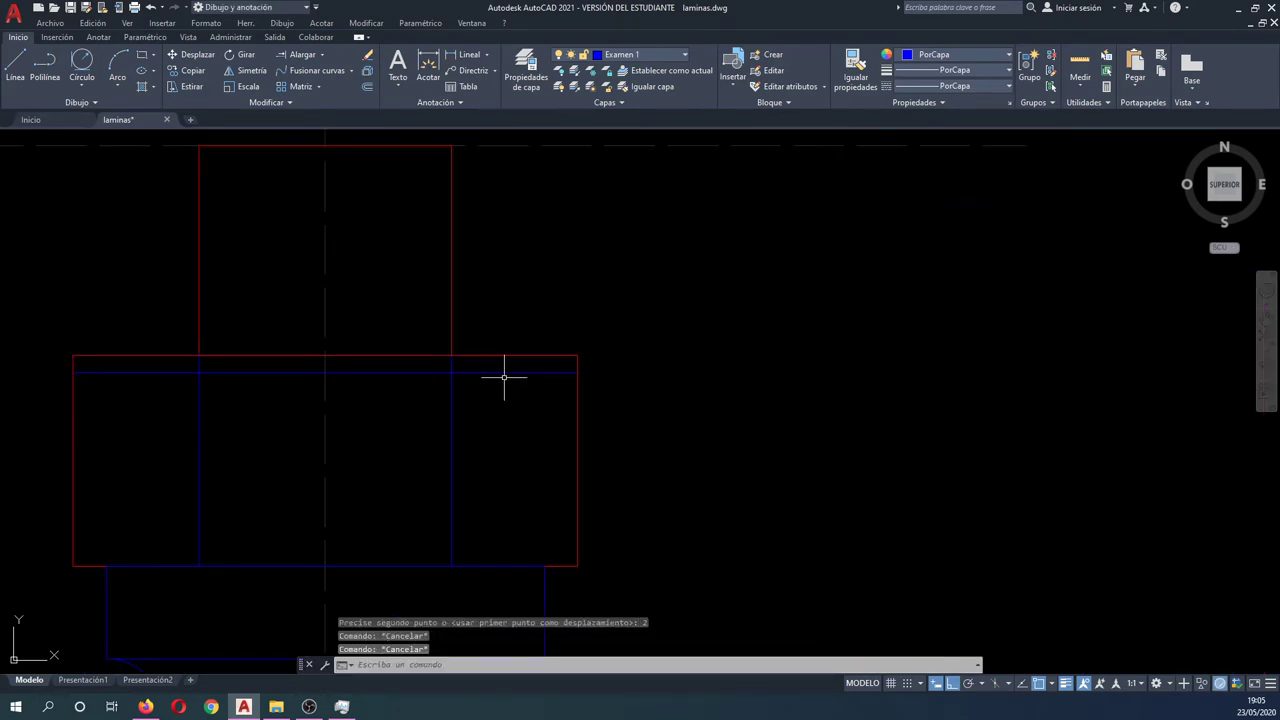
scroll(502, 377, down, 3)
scroll(383, 383, down, 2)
middle_drag(423, 400, 361, 389)
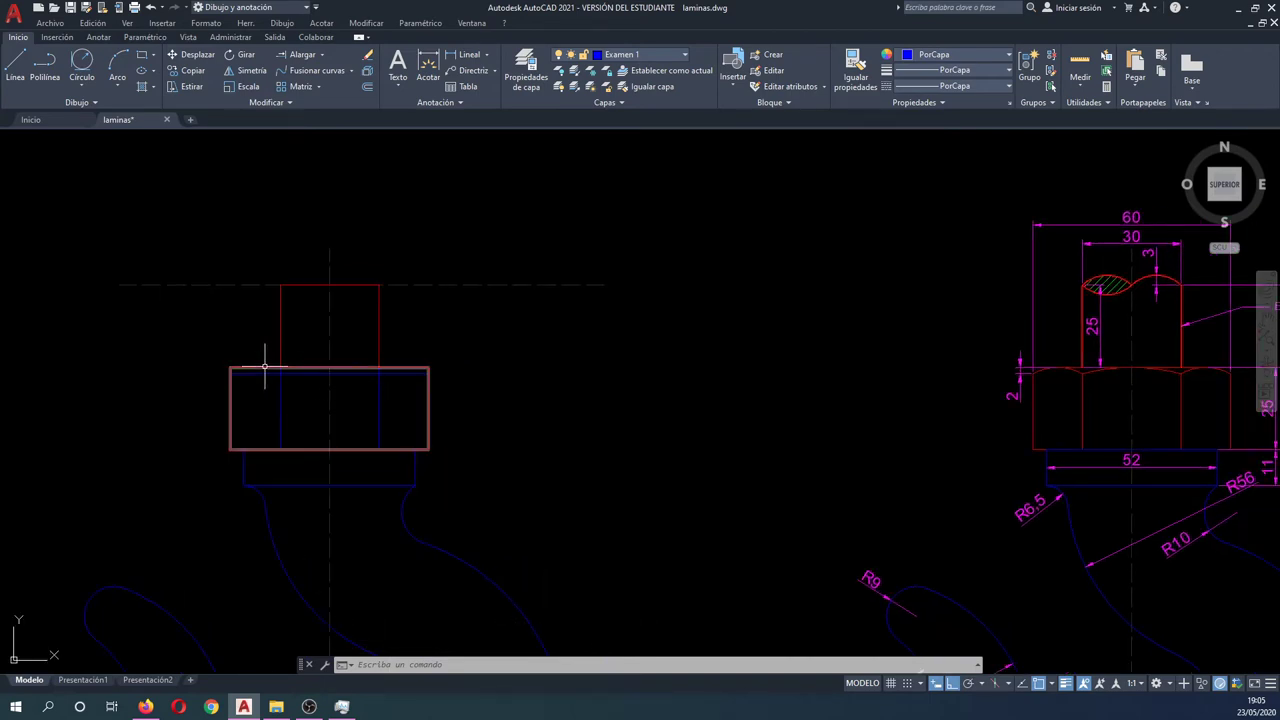
Step: Trace a polyline along the nut's top from its left corner past the shank's edges
text(pol)
key(Return)
scroll(240, 366, up, 3)
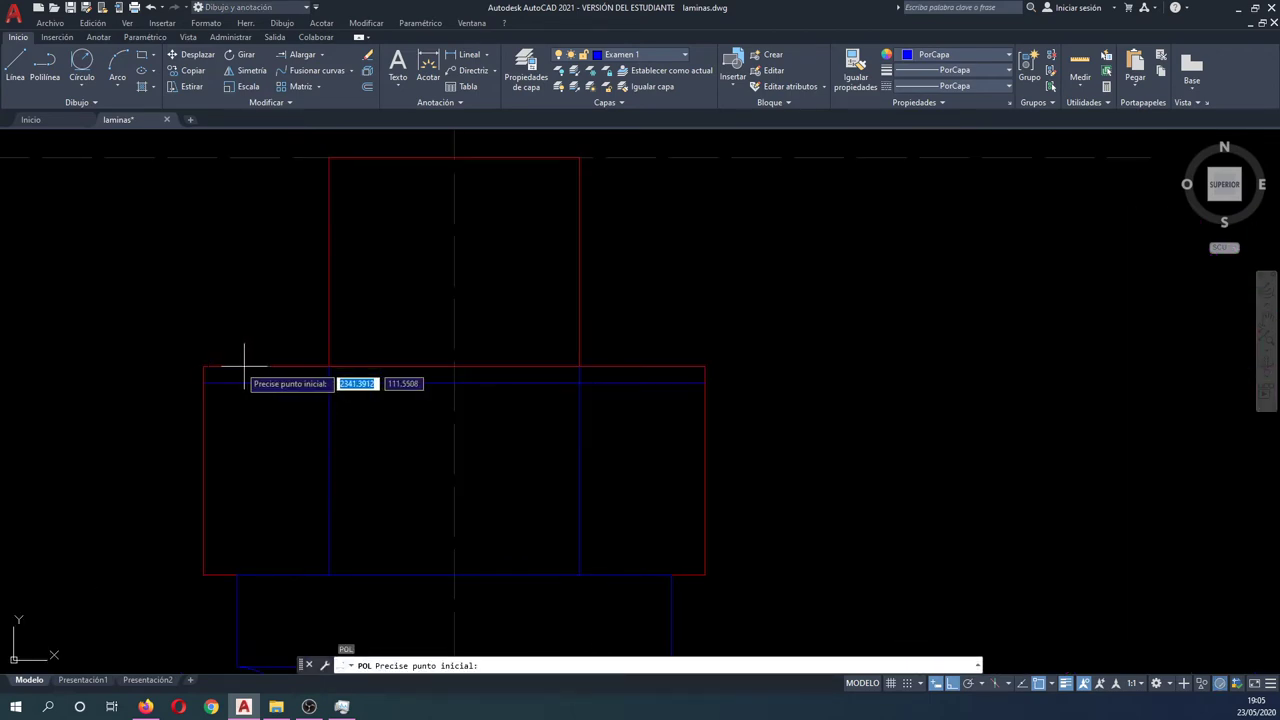
click(205, 366)
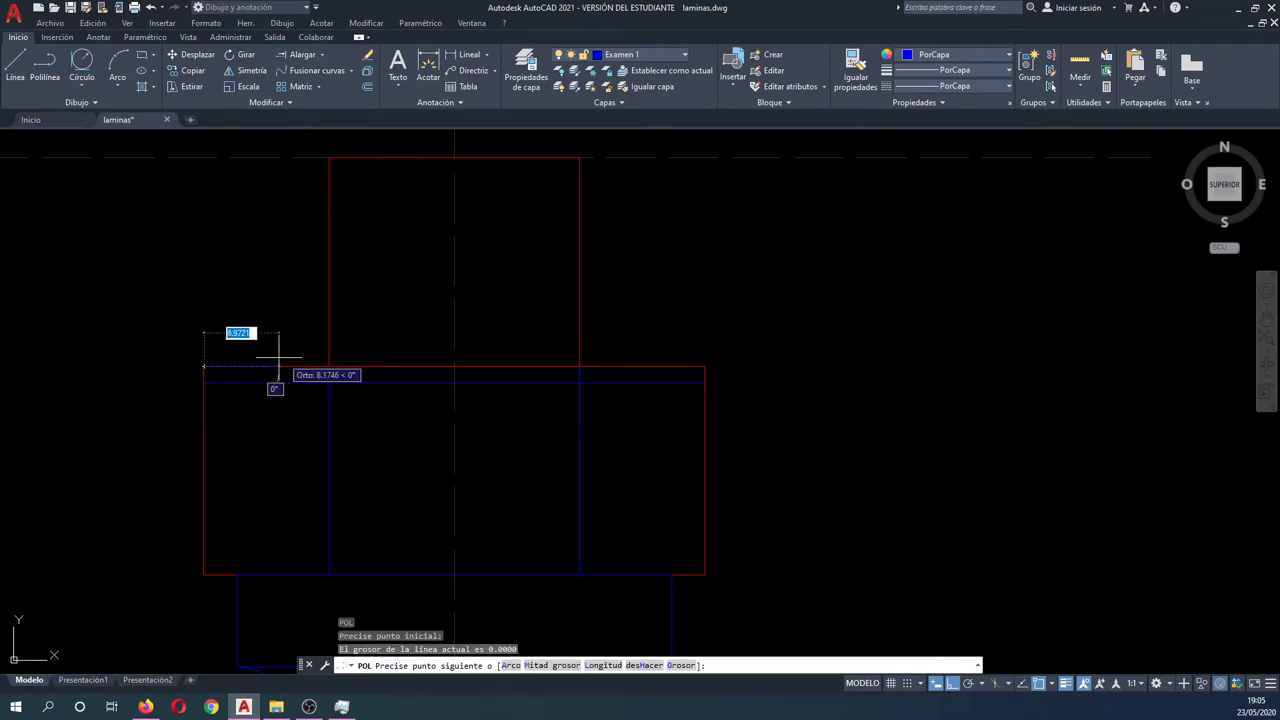
click(330, 366)
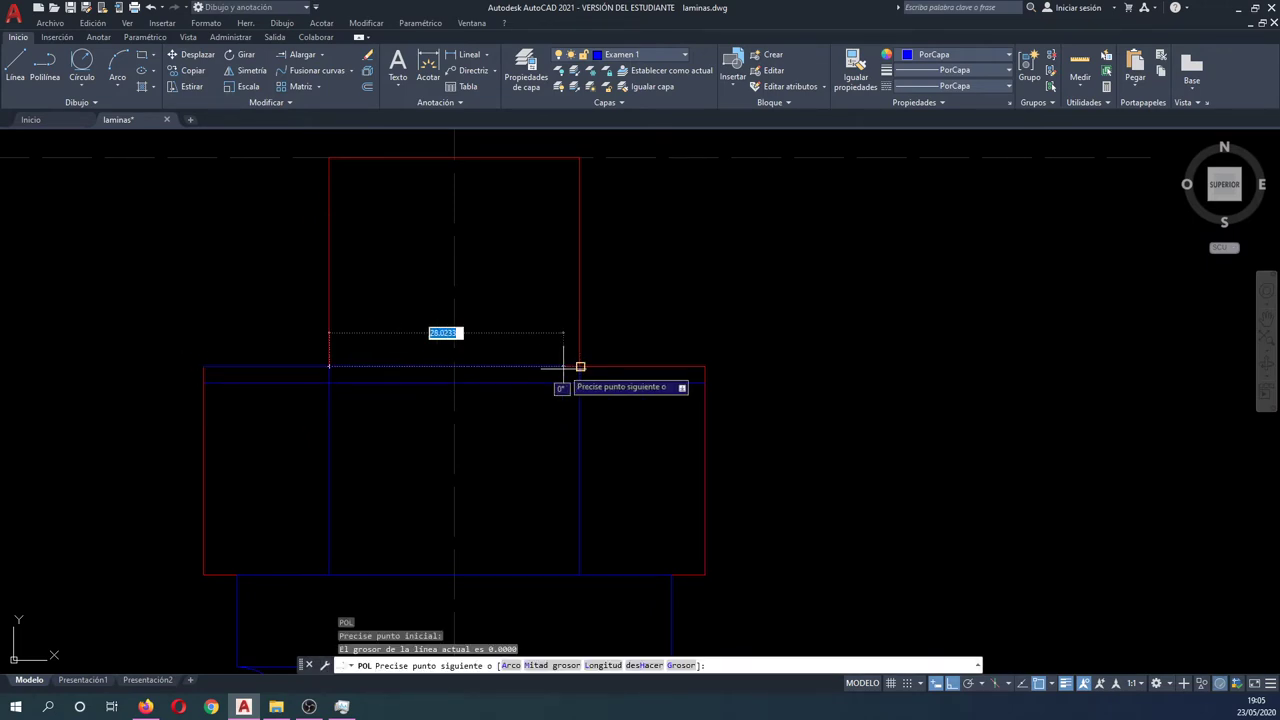
click(580, 366)
key(Return)
key(Return)
click(580, 366)
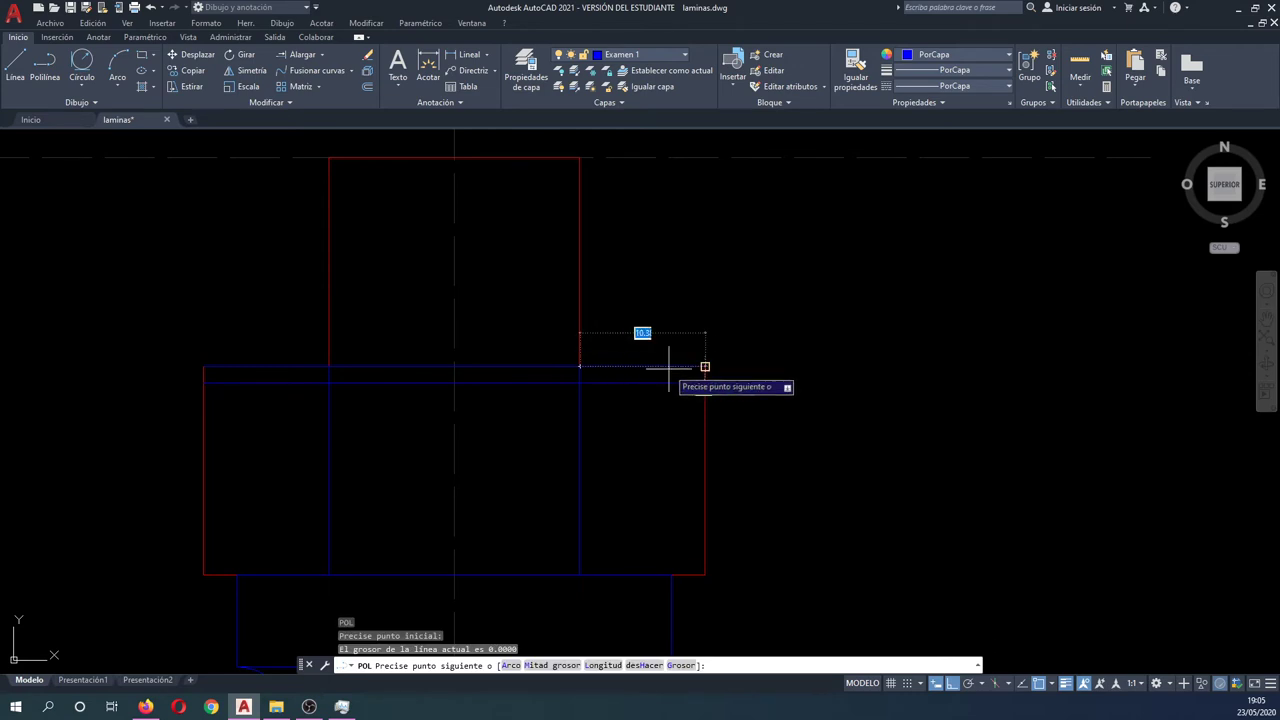
key(Escape)
scroll(382, 372, down, 1)
scroll(381, 375, down, 1)
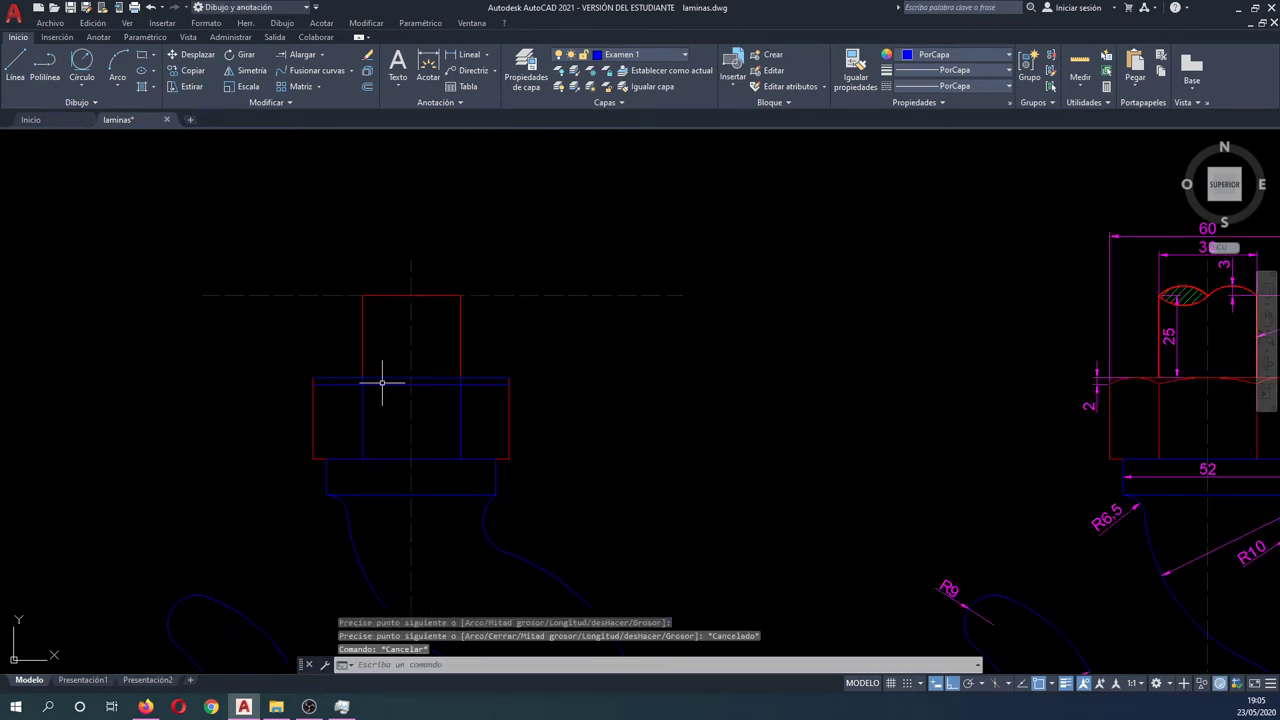
scroll(382, 377, down, 1)
scroll(875, 381, up, 2)
scroll(876, 382, up, 4)
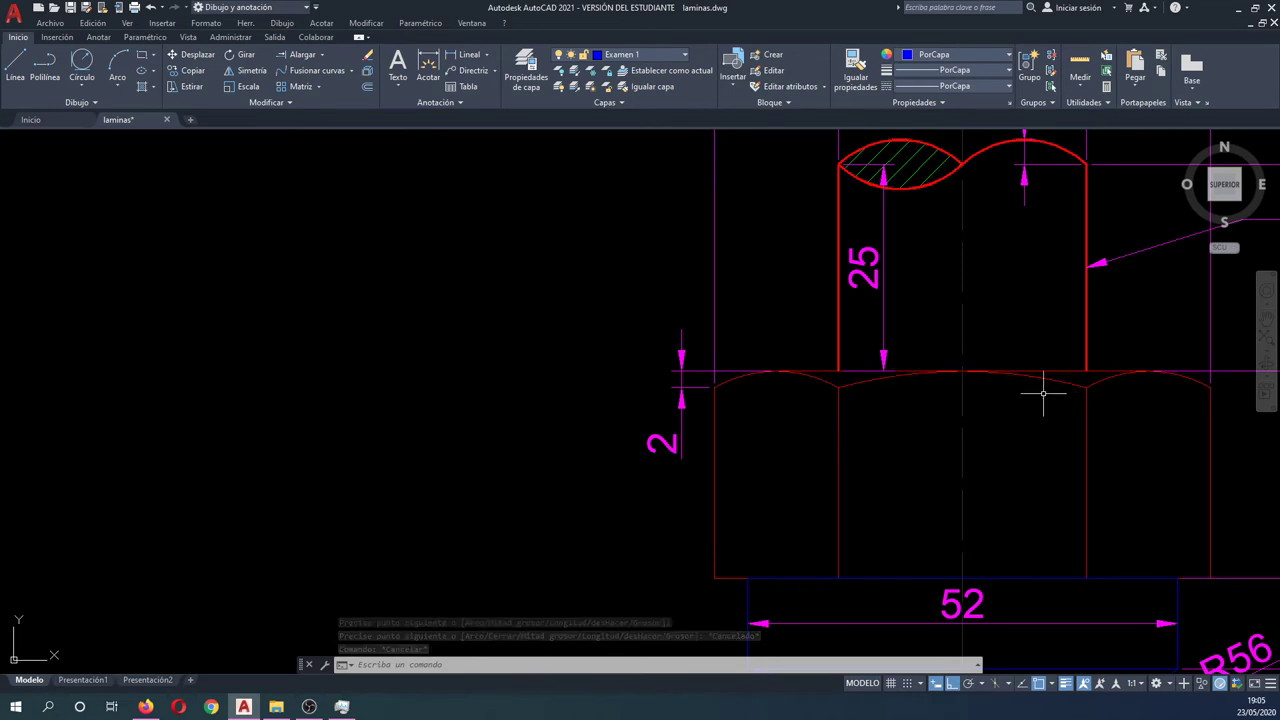
scroll(959, 376, down, 2)
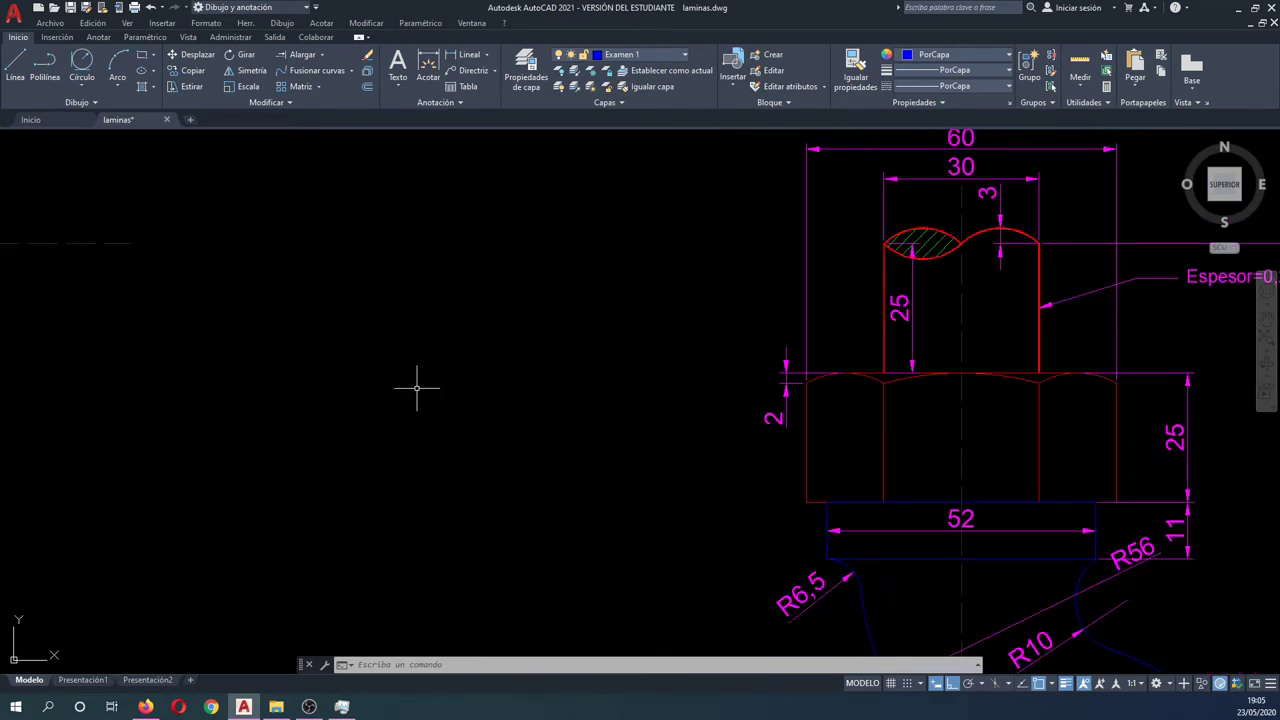
scroll(610, 381, down, 2)
scroll(280, 381, up, 2)
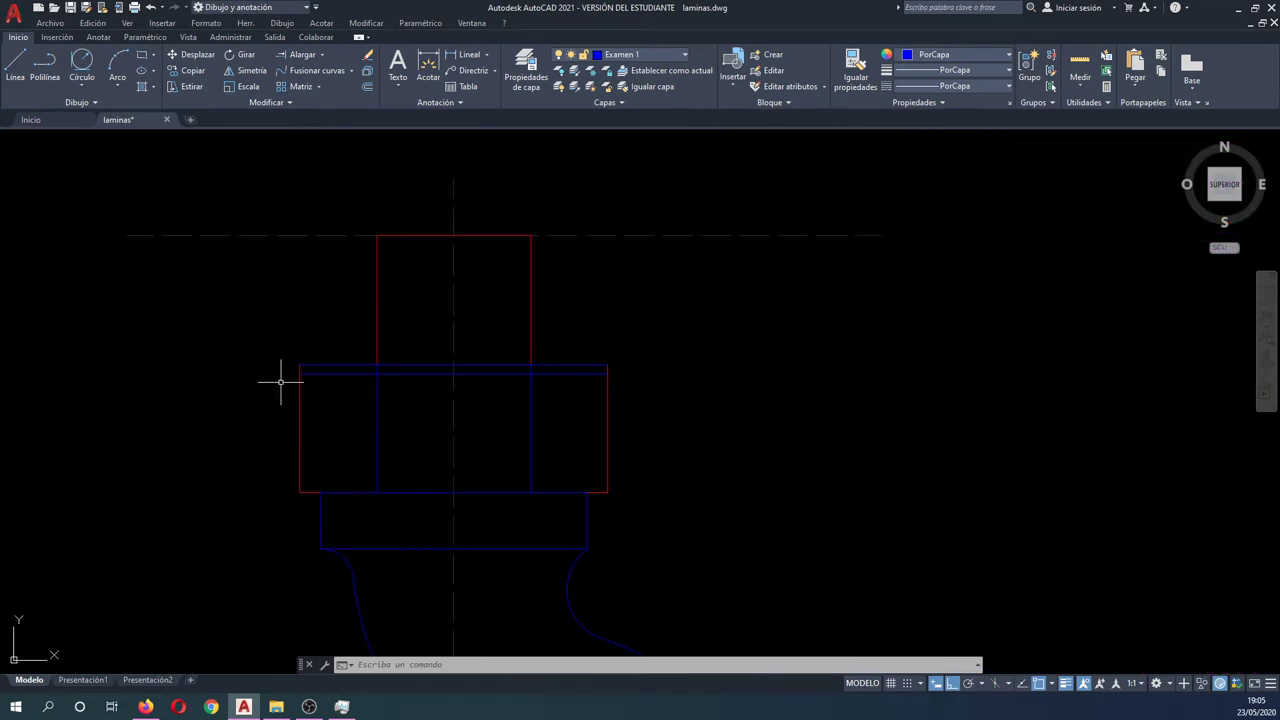
scroll(284, 289, down, 3)
scroll(355, 333, up, 2)
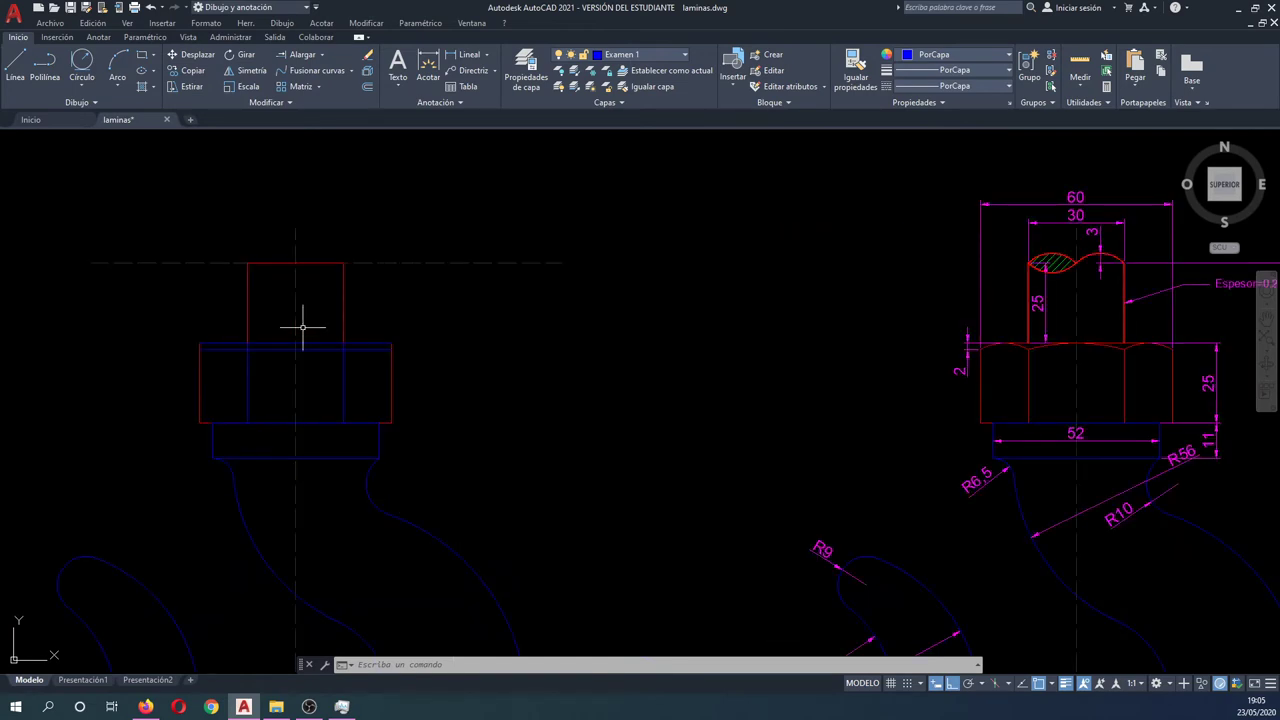
Step: Set the colour to red and draw a 3-point arc from the nut's top-left corner to the shank's left edge
click(934, 58)
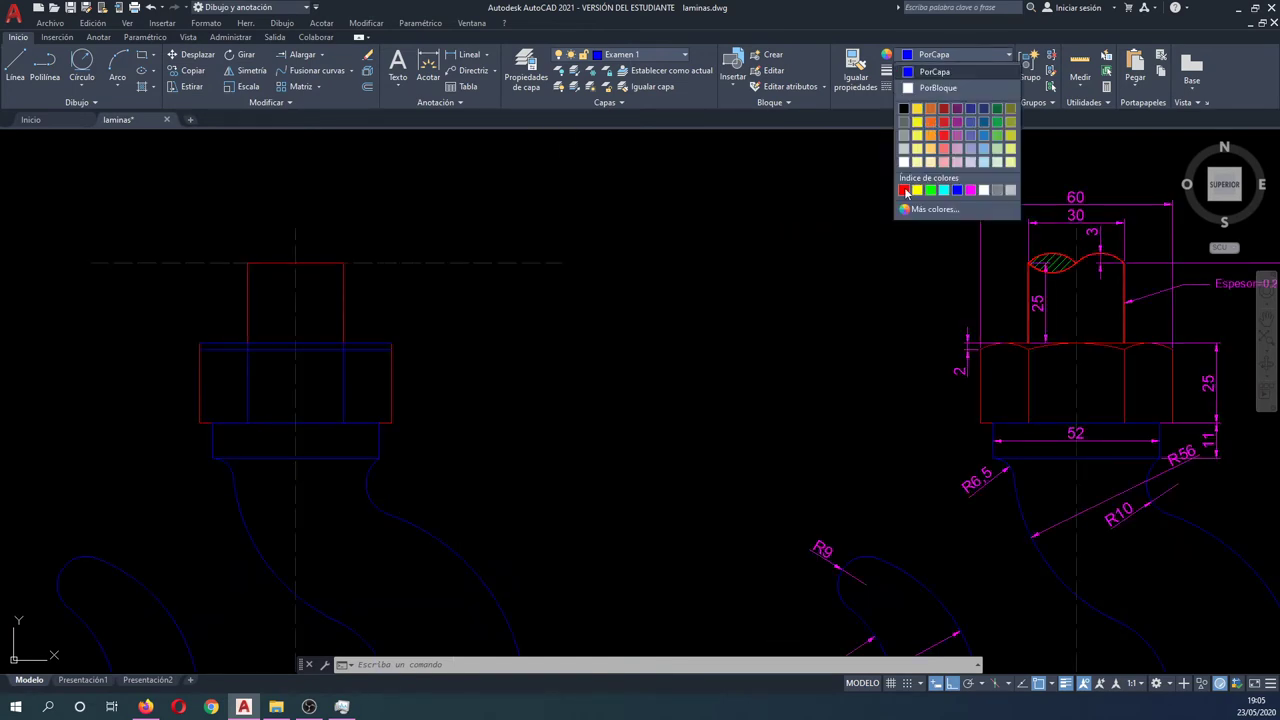
click(905, 191)
key(Escape)
key(Escape)
key(Escape)
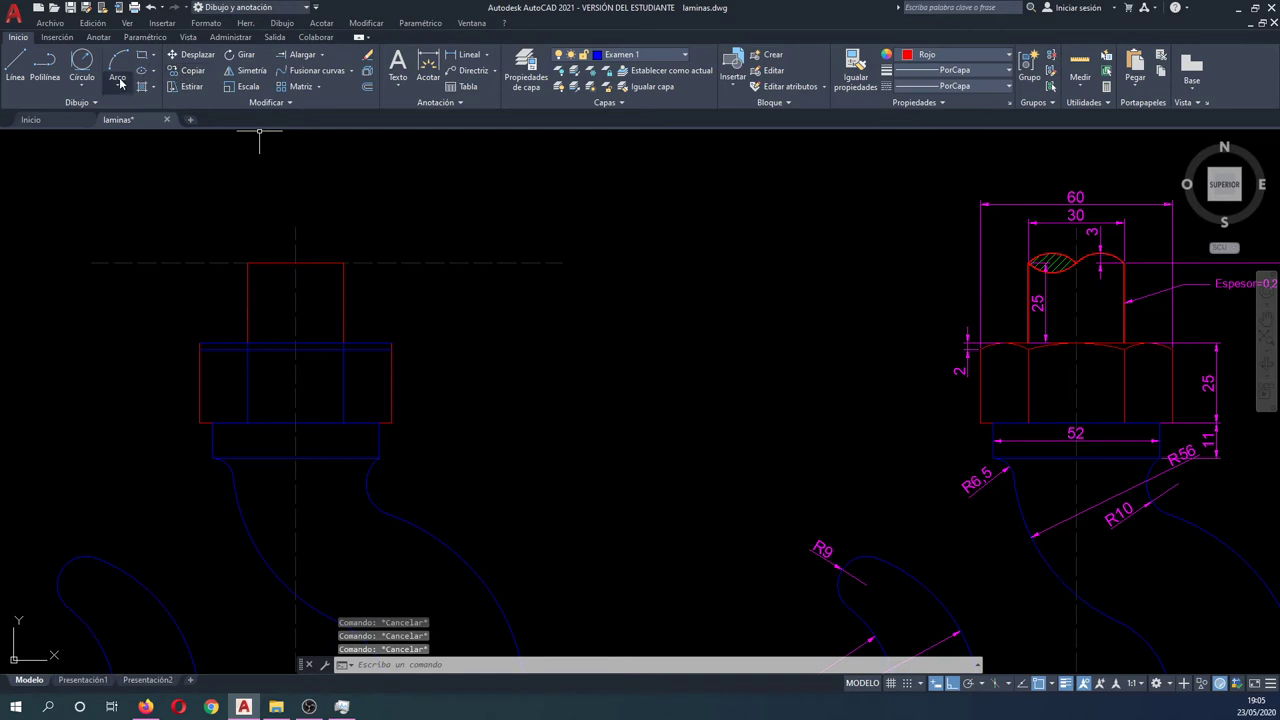
click(121, 90)
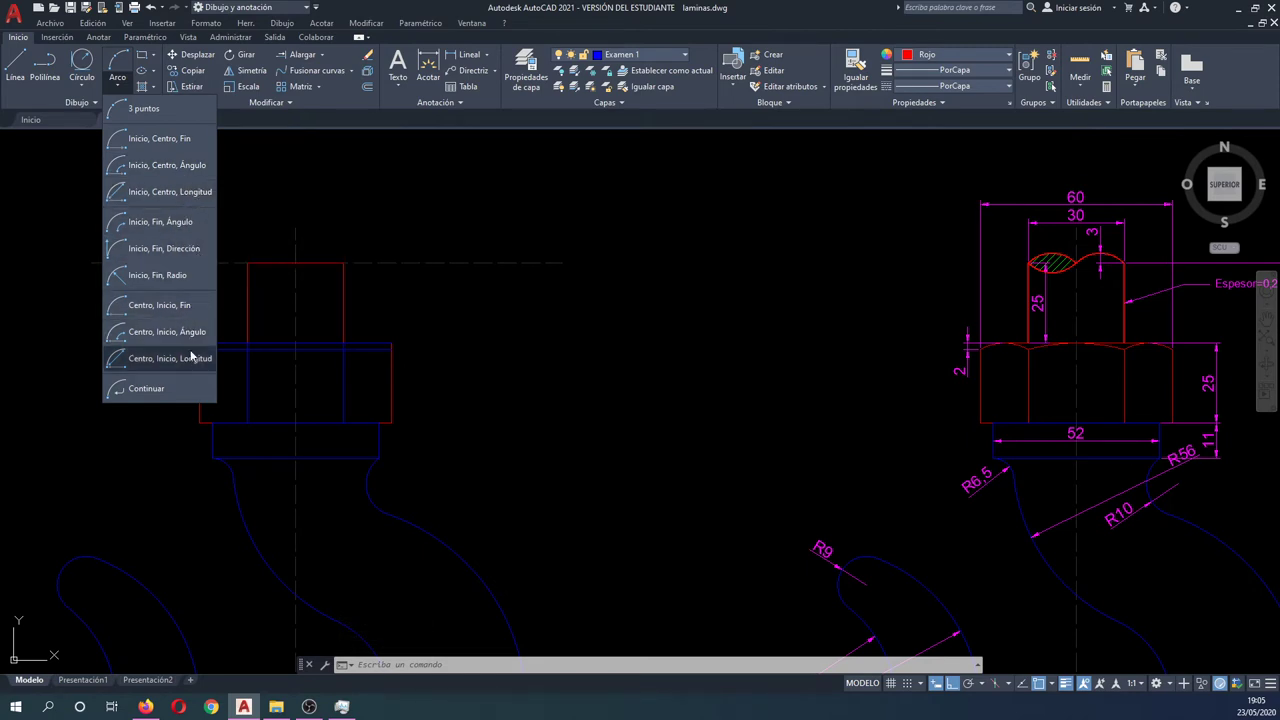
click(175, 141)
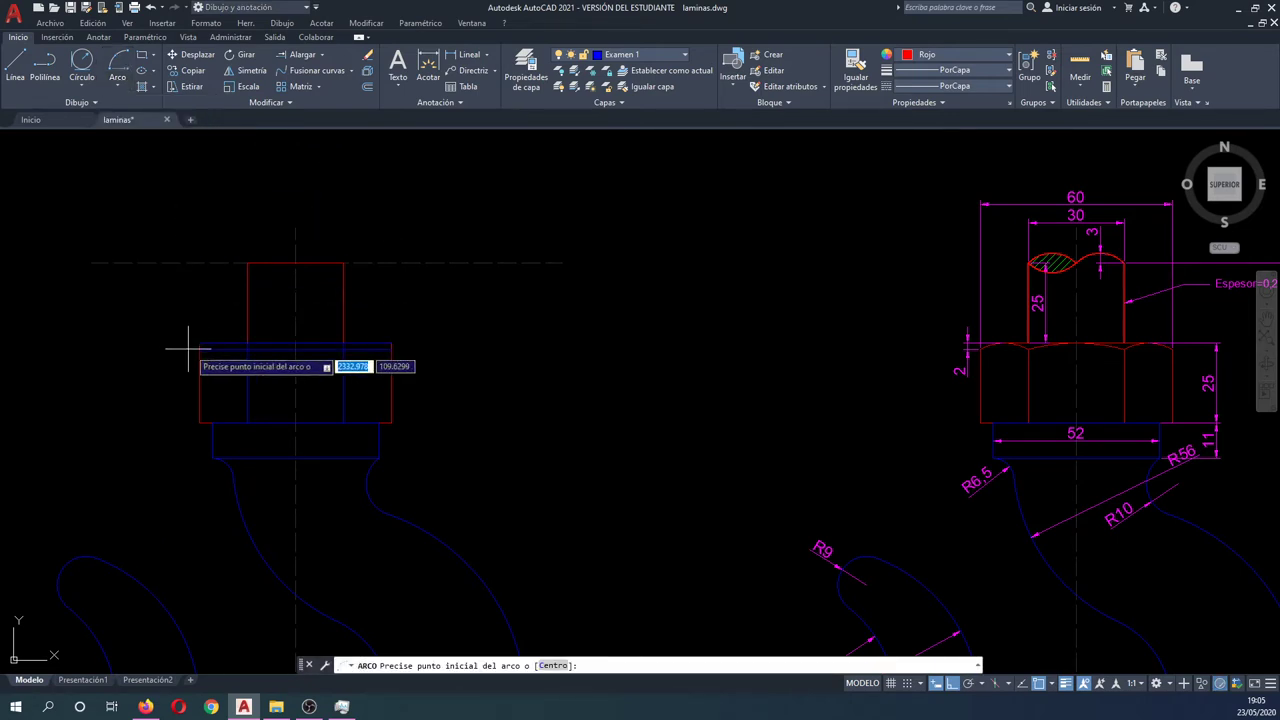
click(118, 68)
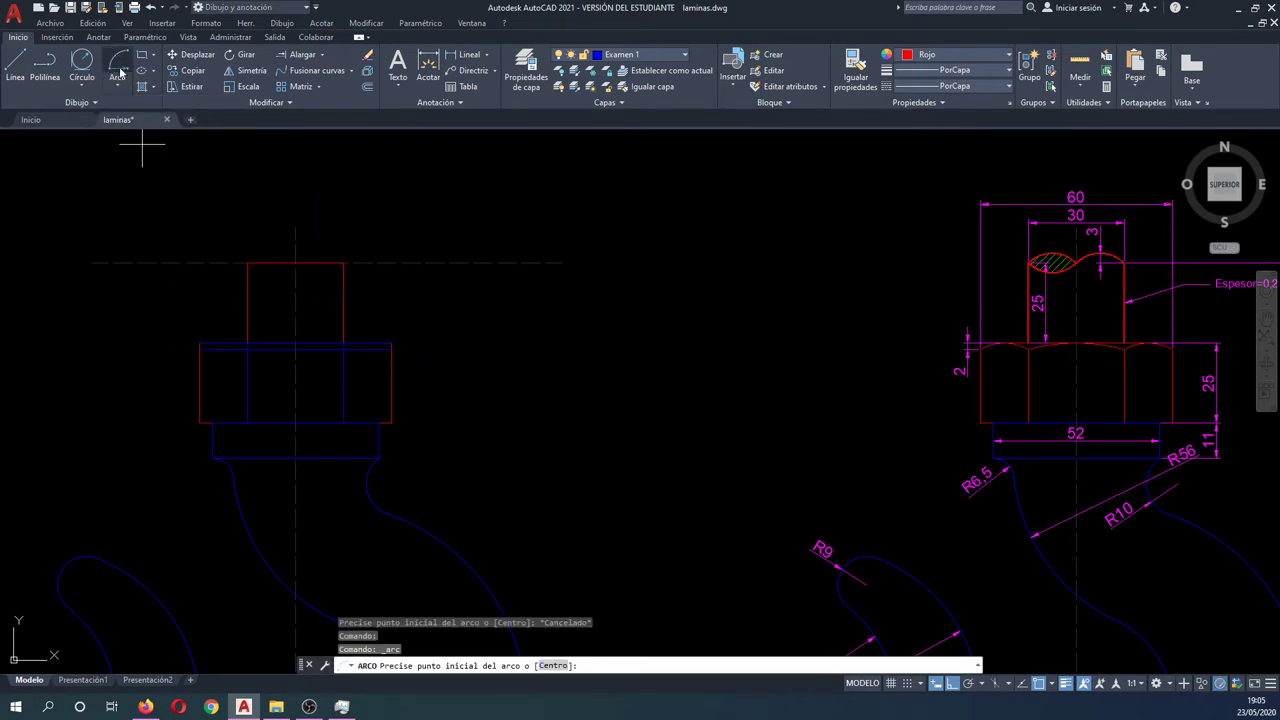
click(124, 88)
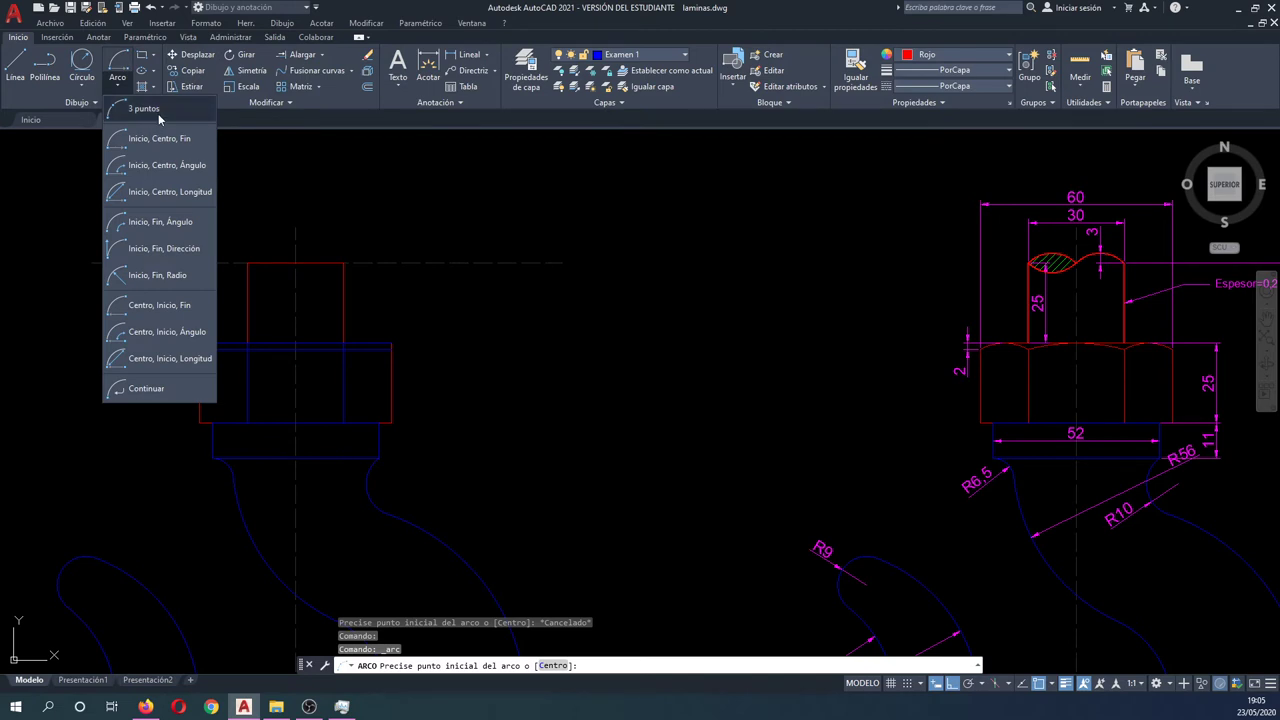
click(145, 140)
scroll(204, 347, up, 4)
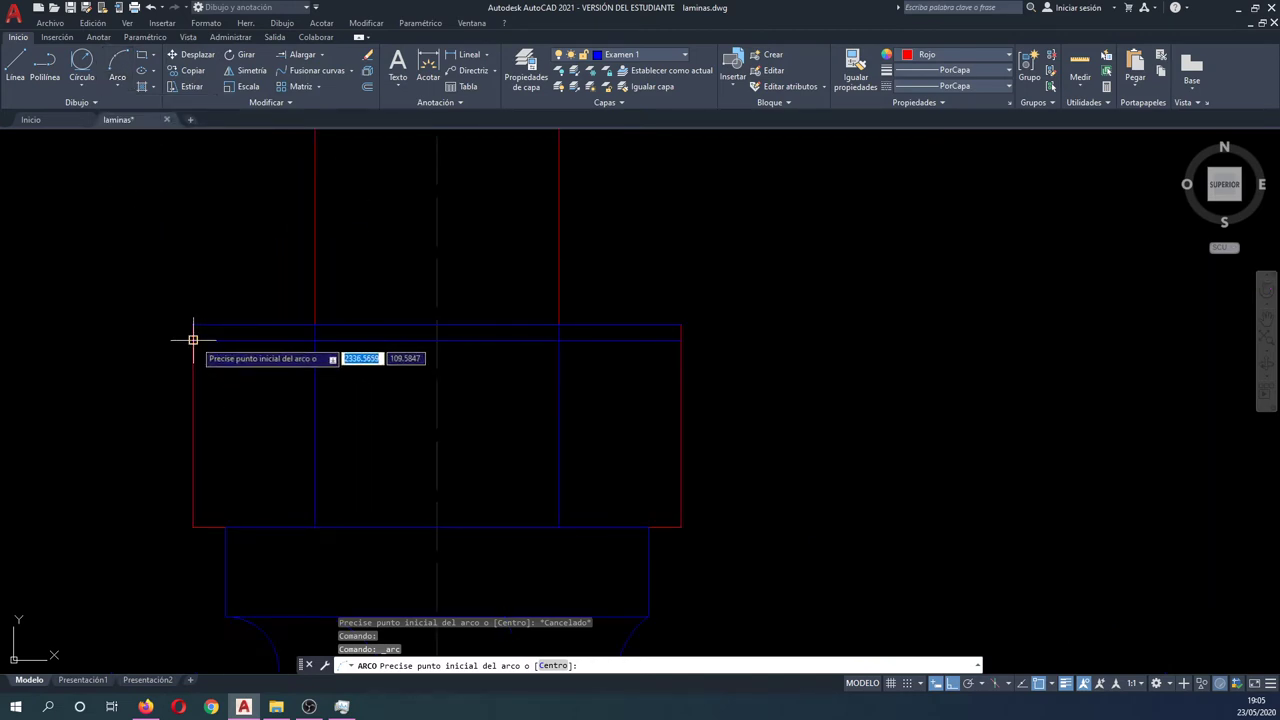
click(193, 340)
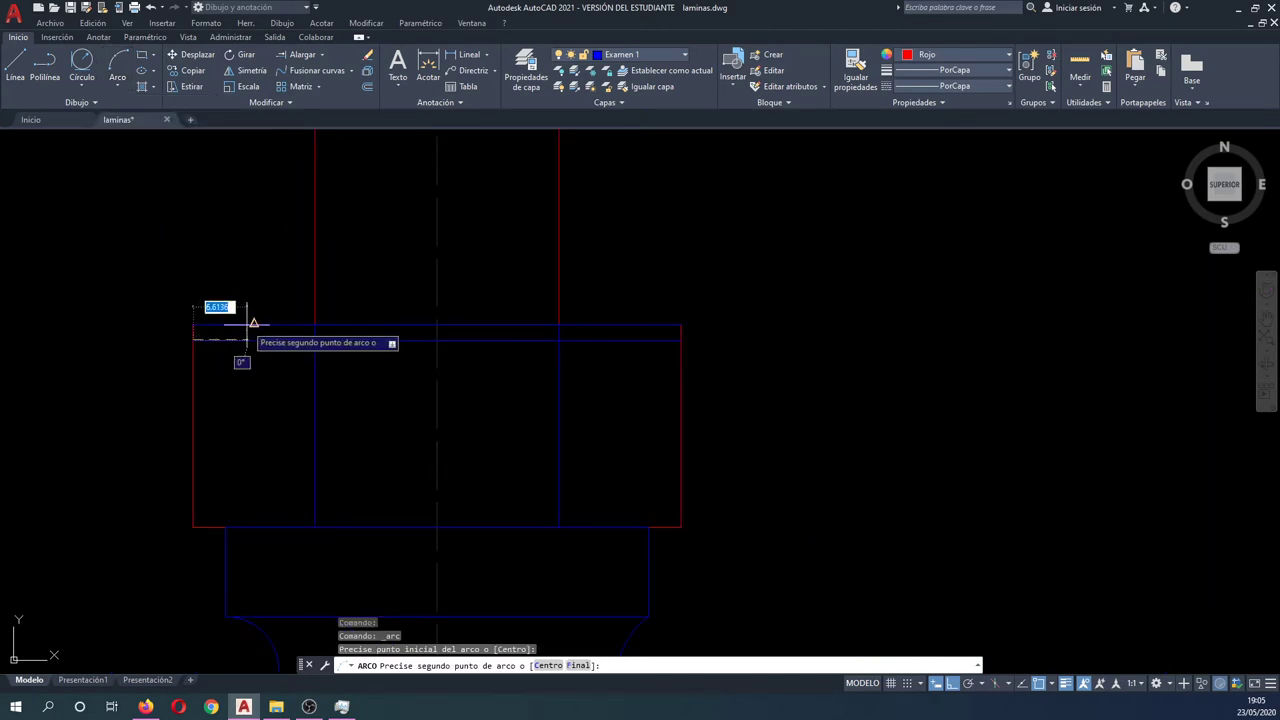
click(250, 324)
click(315, 340)
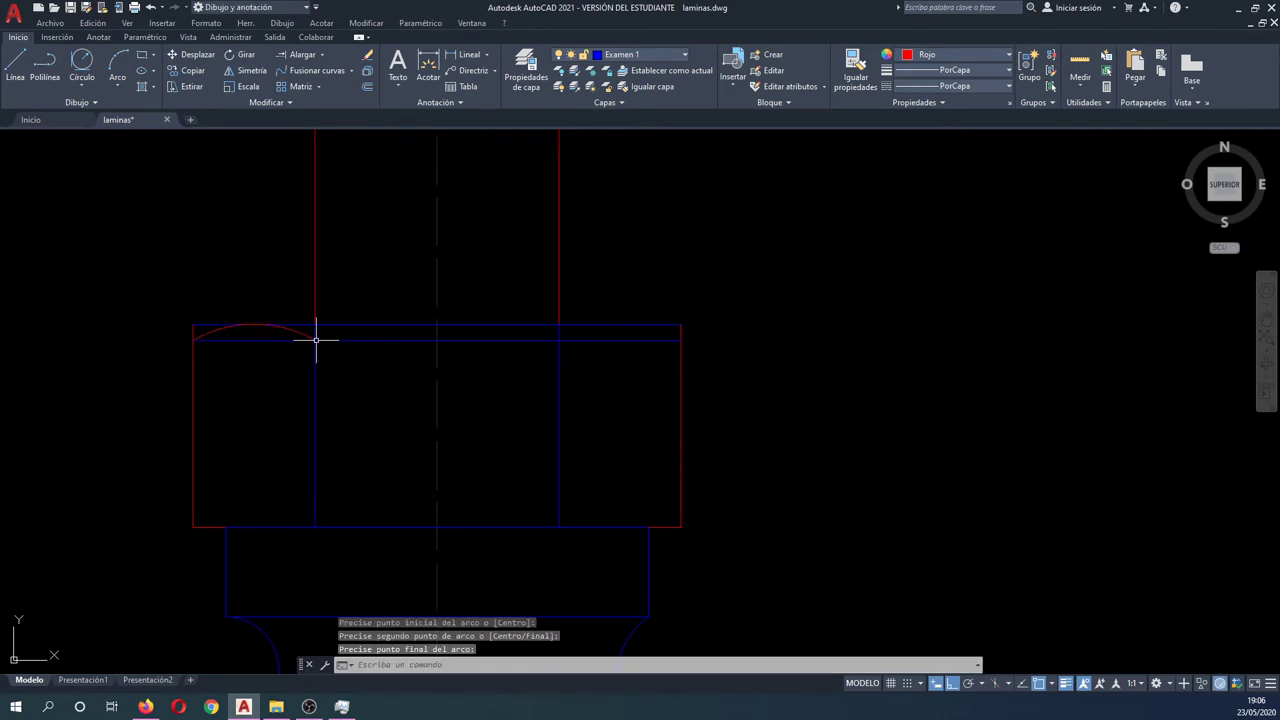
Step: Draw the second arc peaking on the centre line and the third ending at the nut's top-right corner
key(Return)
click(315, 340)
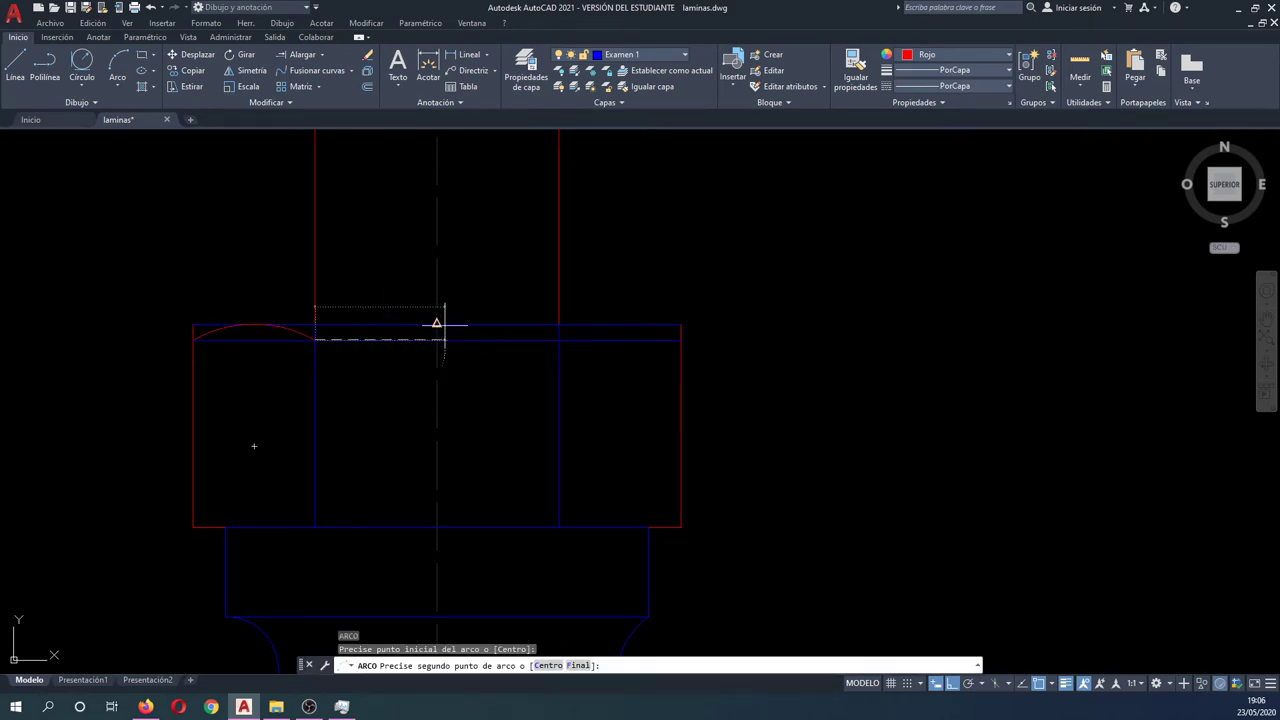
click(437, 323)
click(558, 340)
key(Return)
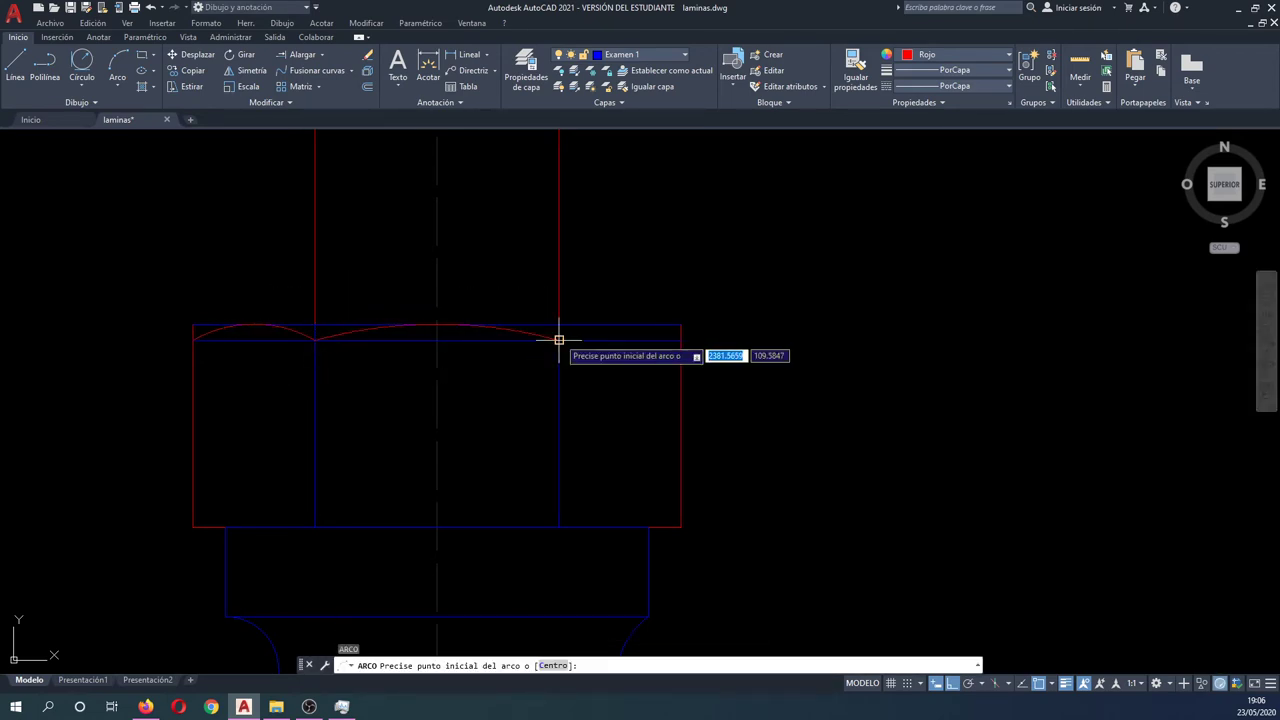
click(558, 340)
key(Escape)
key(Return)
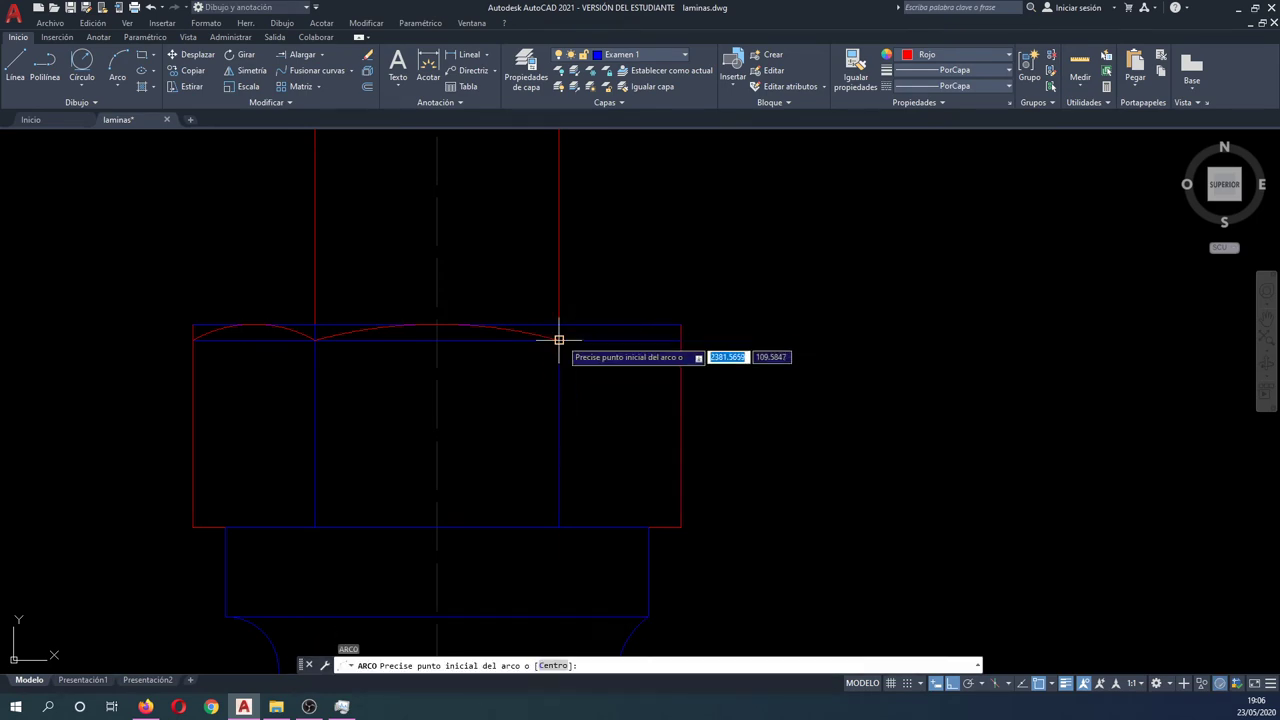
click(558, 340)
click(620, 323)
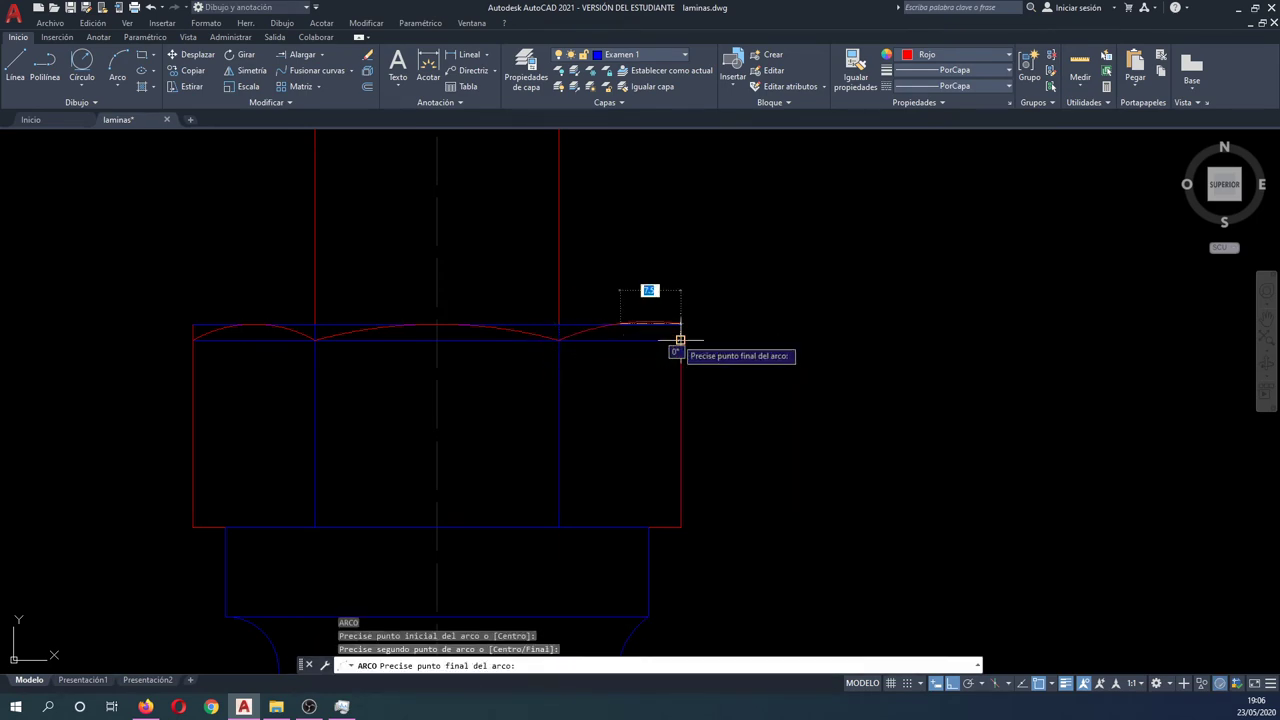
click(680, 340)
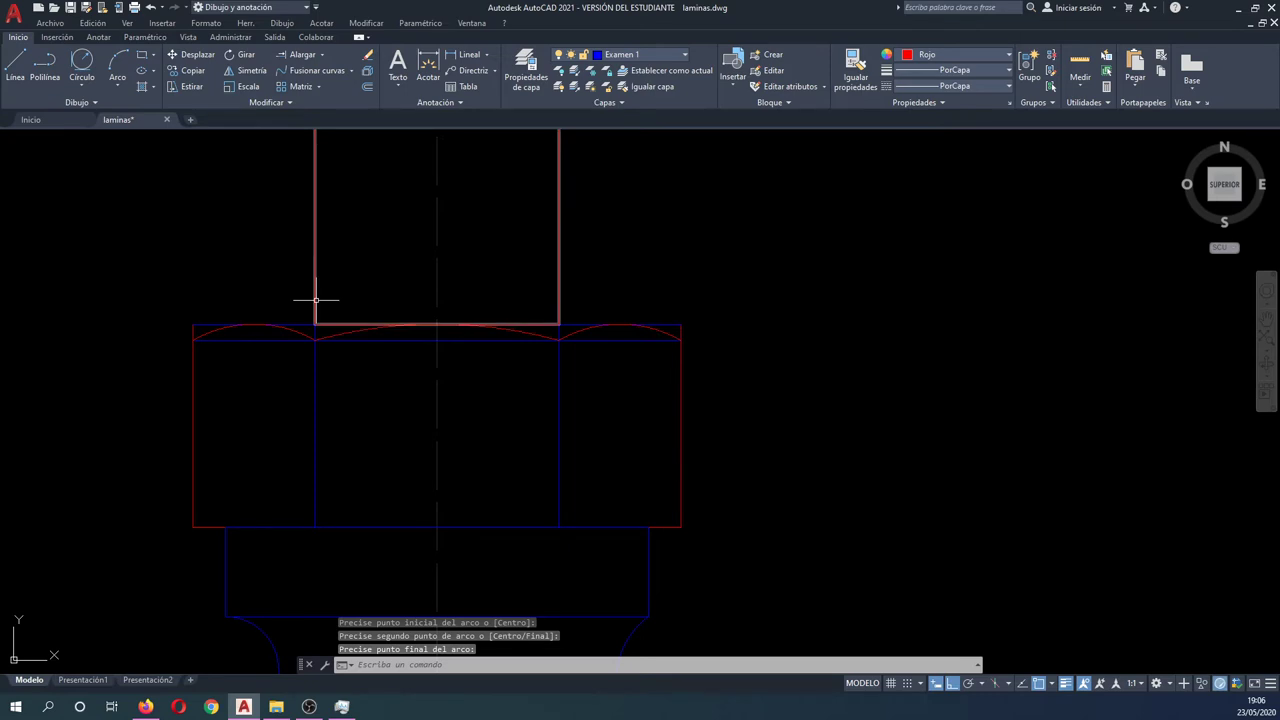
Step: Erase the leftover construction lines above the arcs
key(Escape)
click(193, 300)
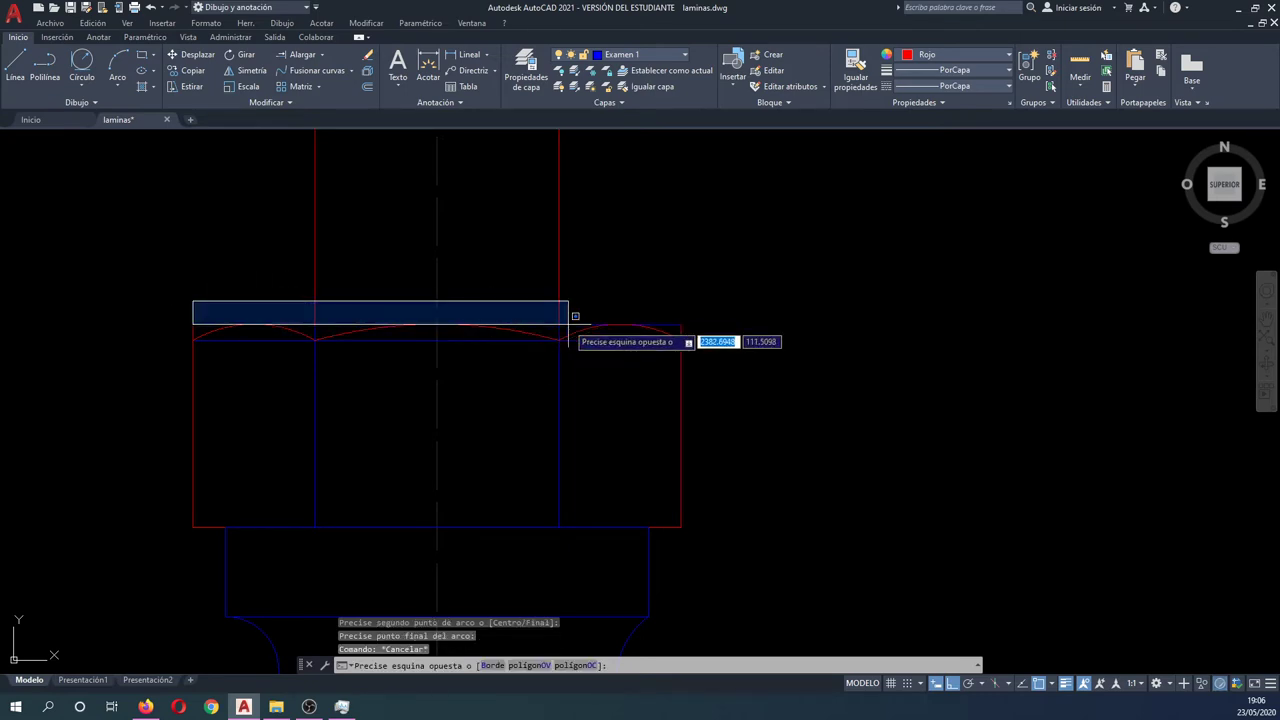
click(577, 329)
key(Delete)
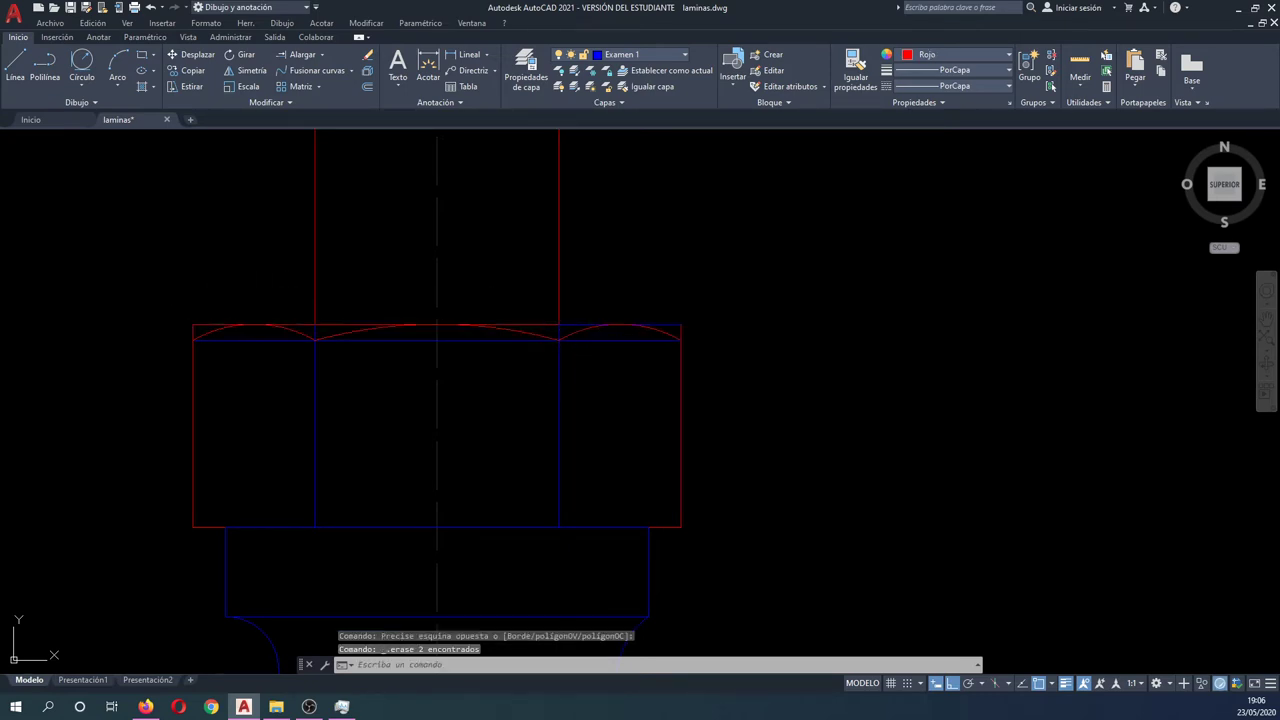
click(542, 306)
click(703, 336)
key(Delete)
Step: Delete the blue horizontal line just below the arcs
scroll(428, 362, down, 4)
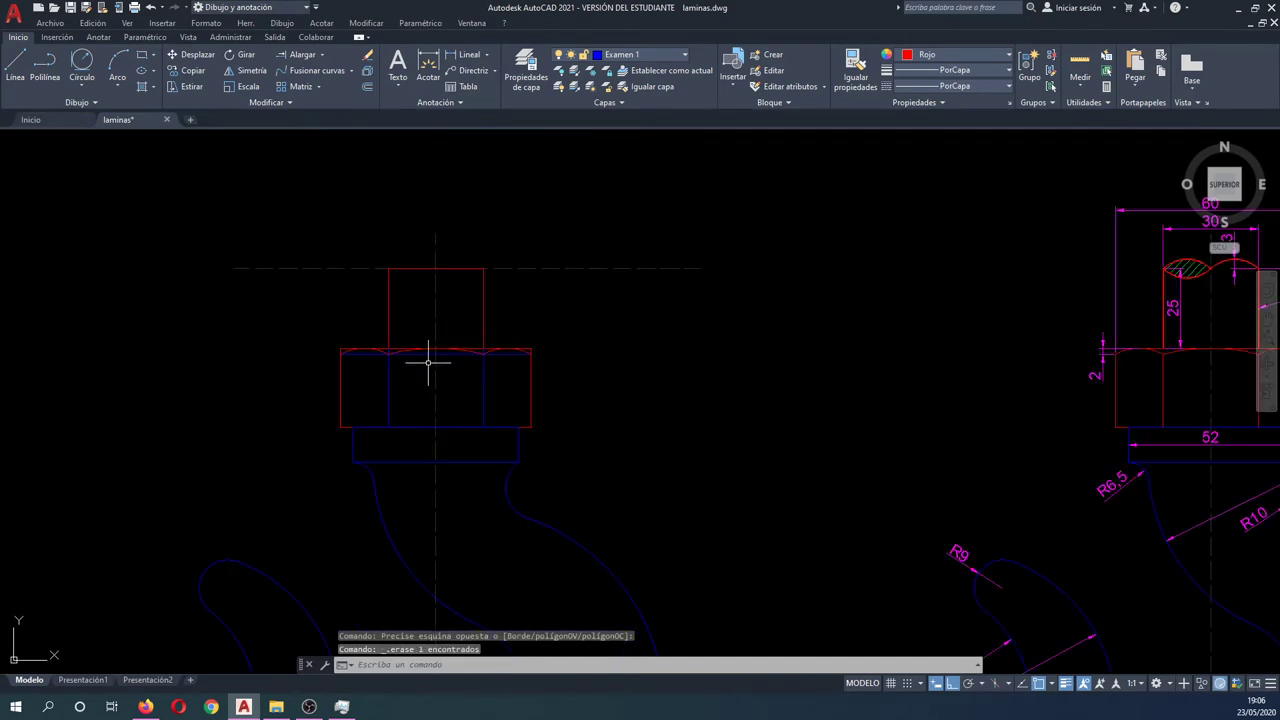
middle_drag(582, 378, 463, 377)
scroll(271, 357, up, 2)
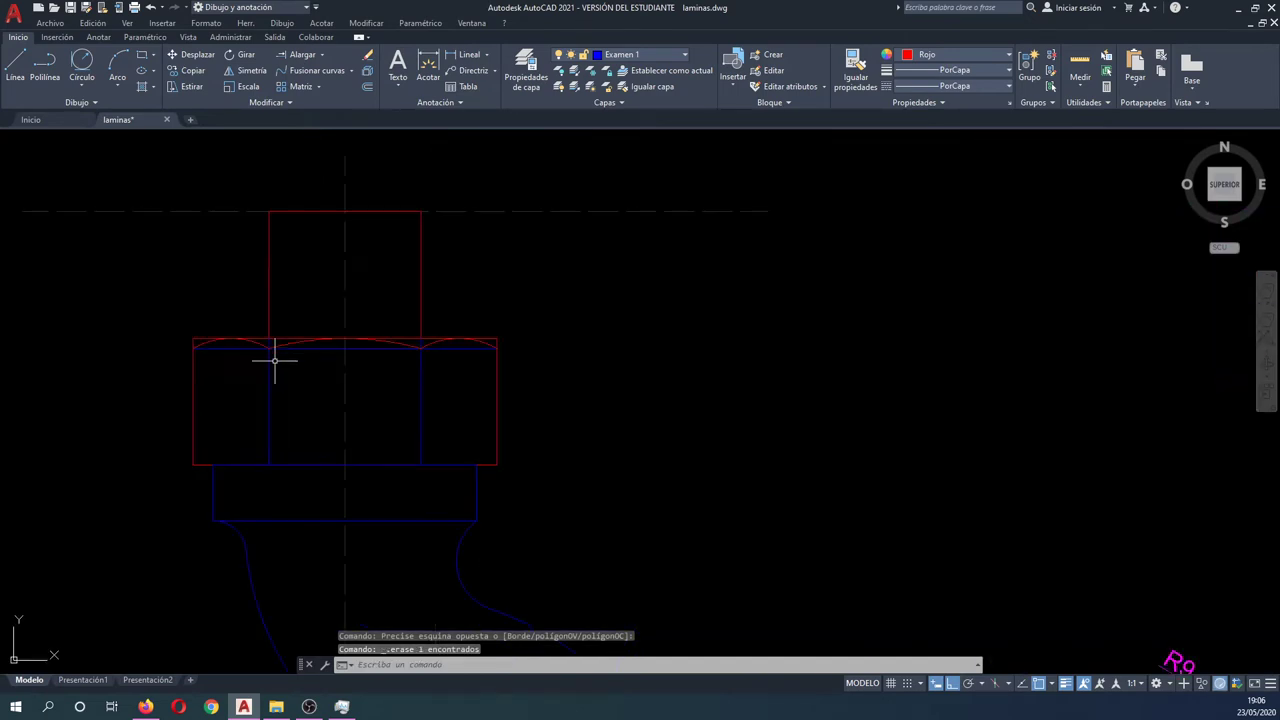
scroll(300, 350, up, 2)
click(333, 340)
click(328, 337)
key(Delete)
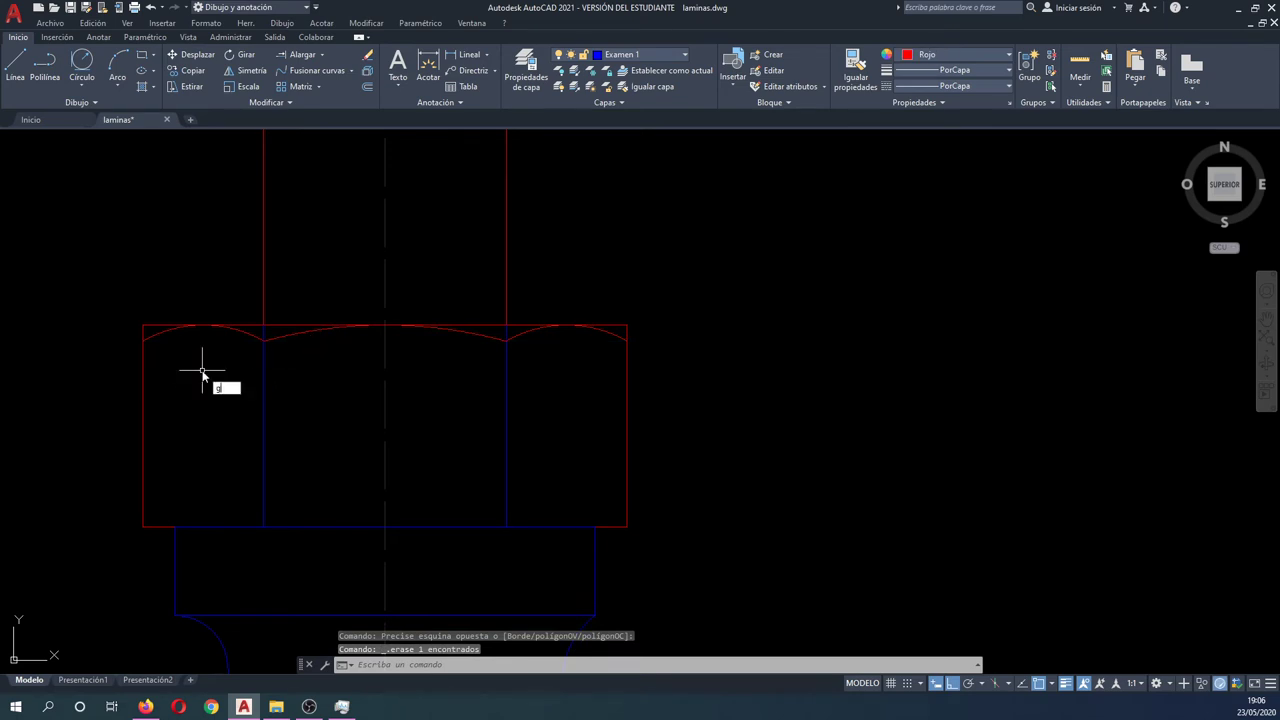
Step: Match the red nut outline's properties onto the two blue inner vertical lines, turning them red
key(Return)
click(244, 324)
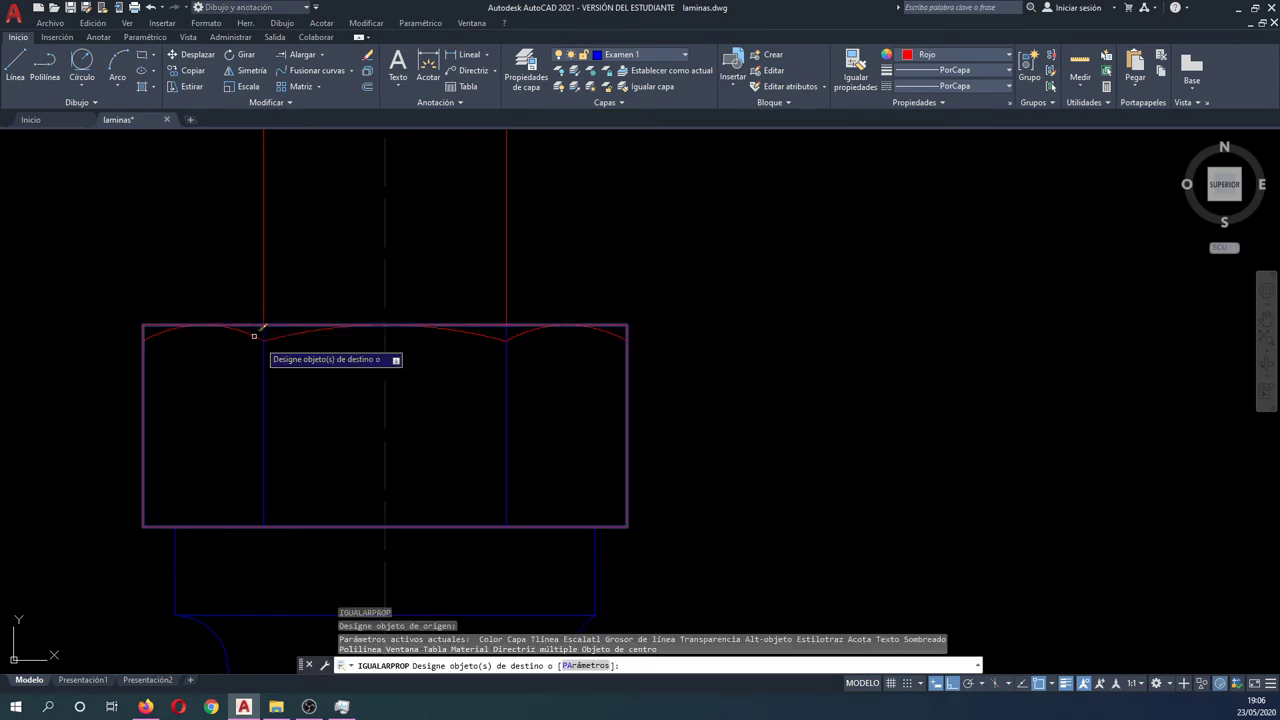
click(329, 366)
click(480, 402)
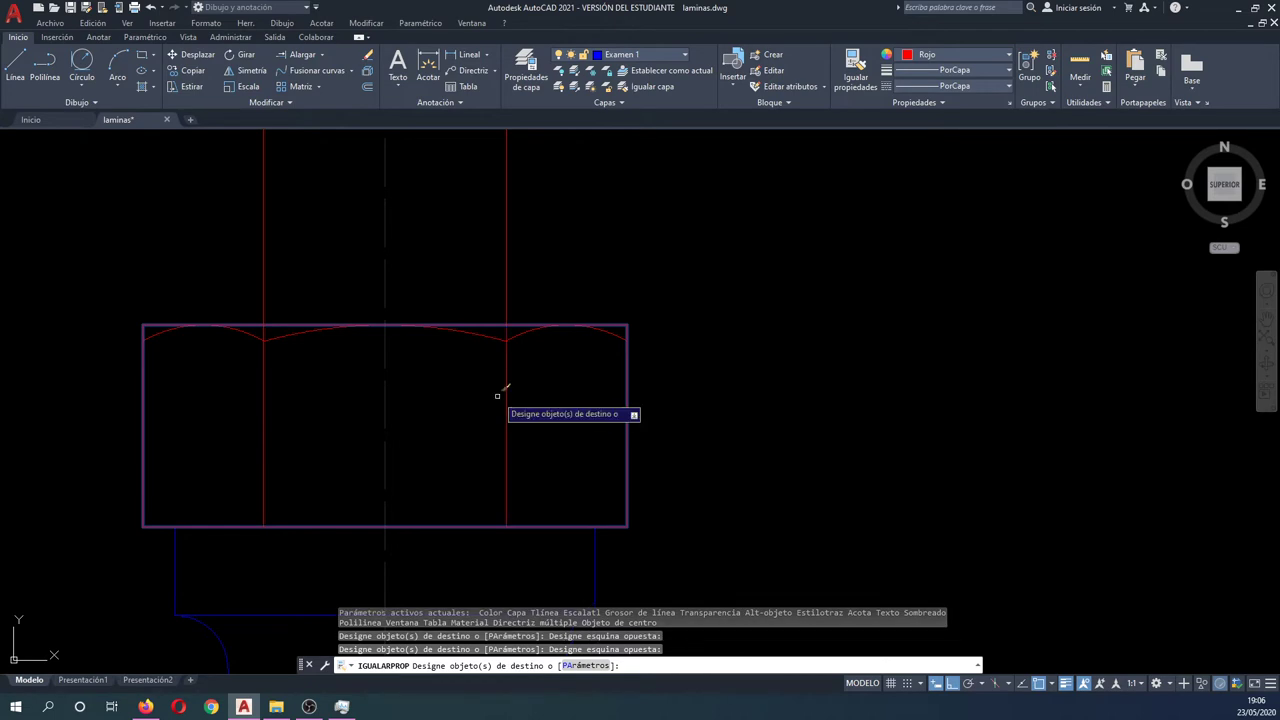
scroll(229, 409, down, 2)
scroll(252, 411, down, 2)
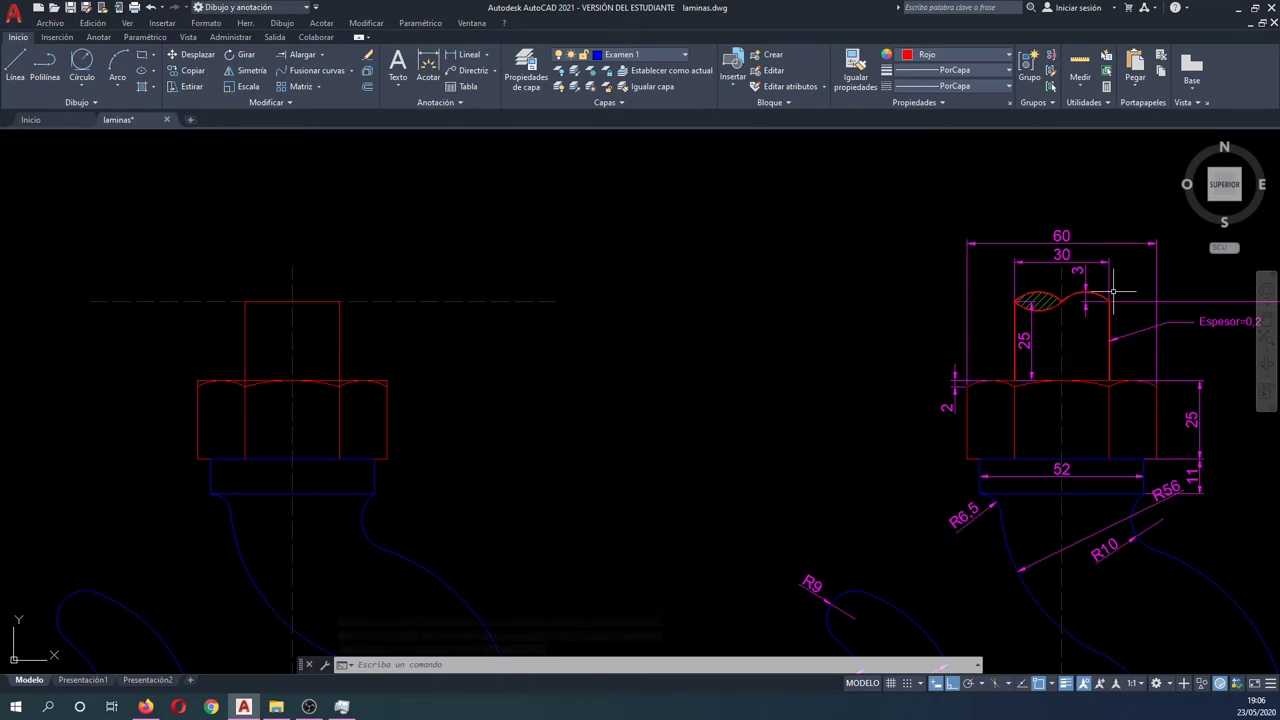
scroll(1112, 291, up, 2)
scroll(1045, 308, down, 2)
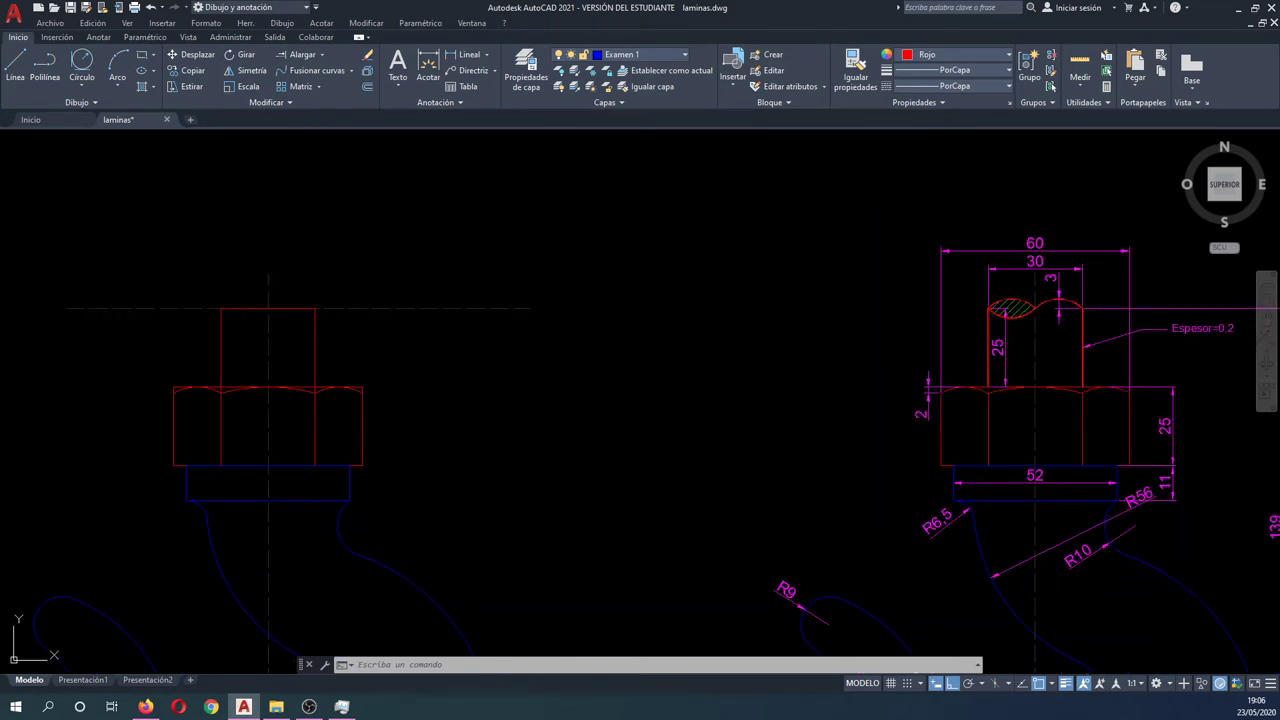
Step: Draw a polyline across the shank's top from its left corner to its right corner
text(pol)
key(Return)
click(220, 308)
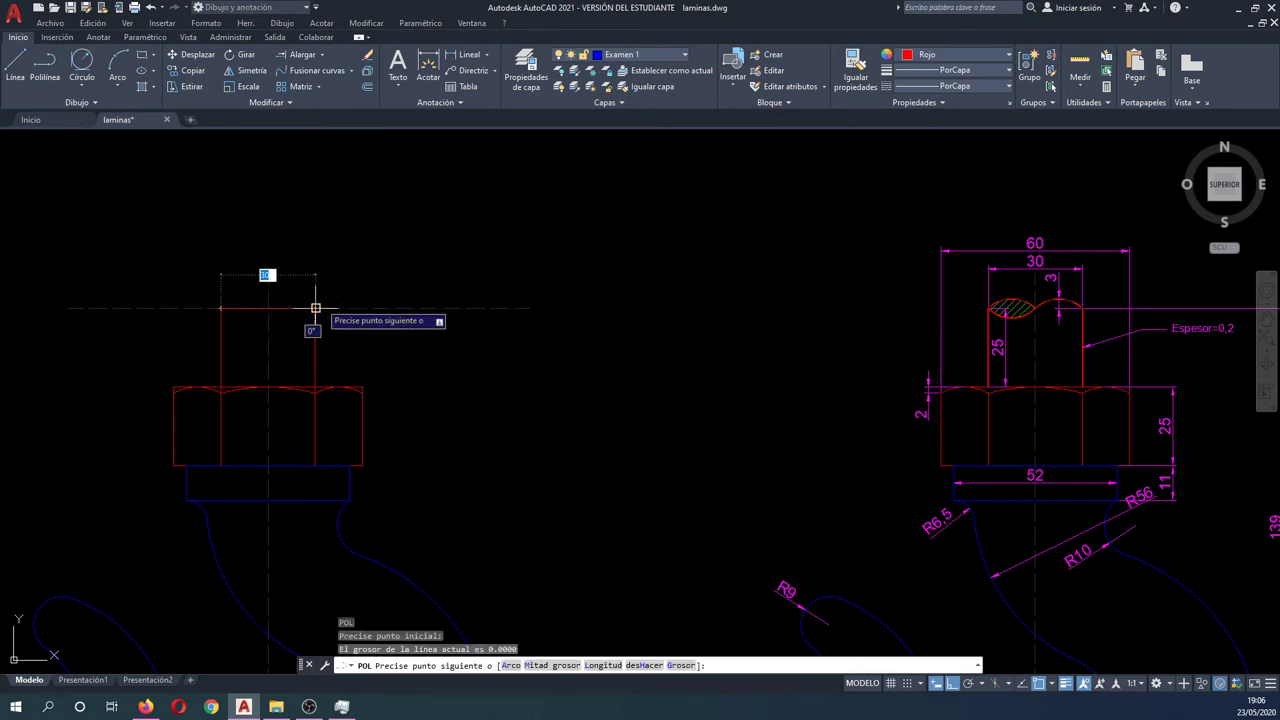
click(315, 308)
key(Escape)
middle_drag(304, 311, 320, 329)
Step: Move the new top line up 3 units
text(d)
key(Return)
click(320, 322)
key(Return)
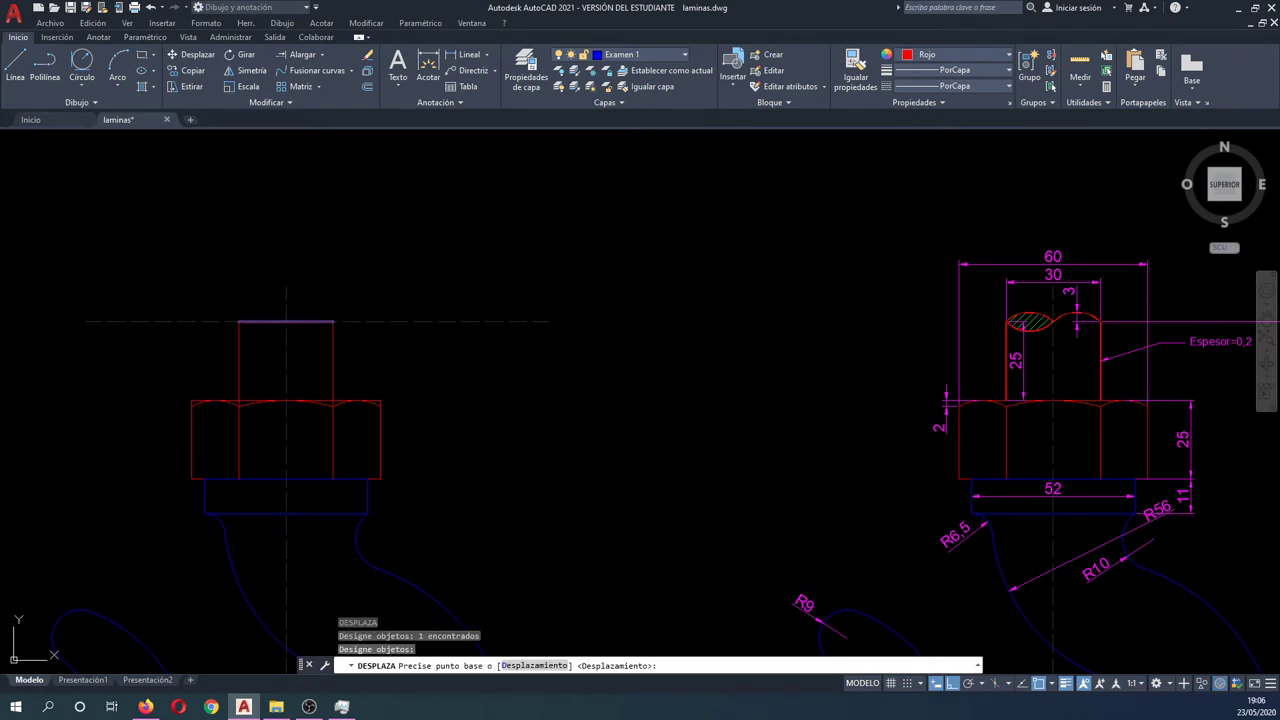
click(331, 290)
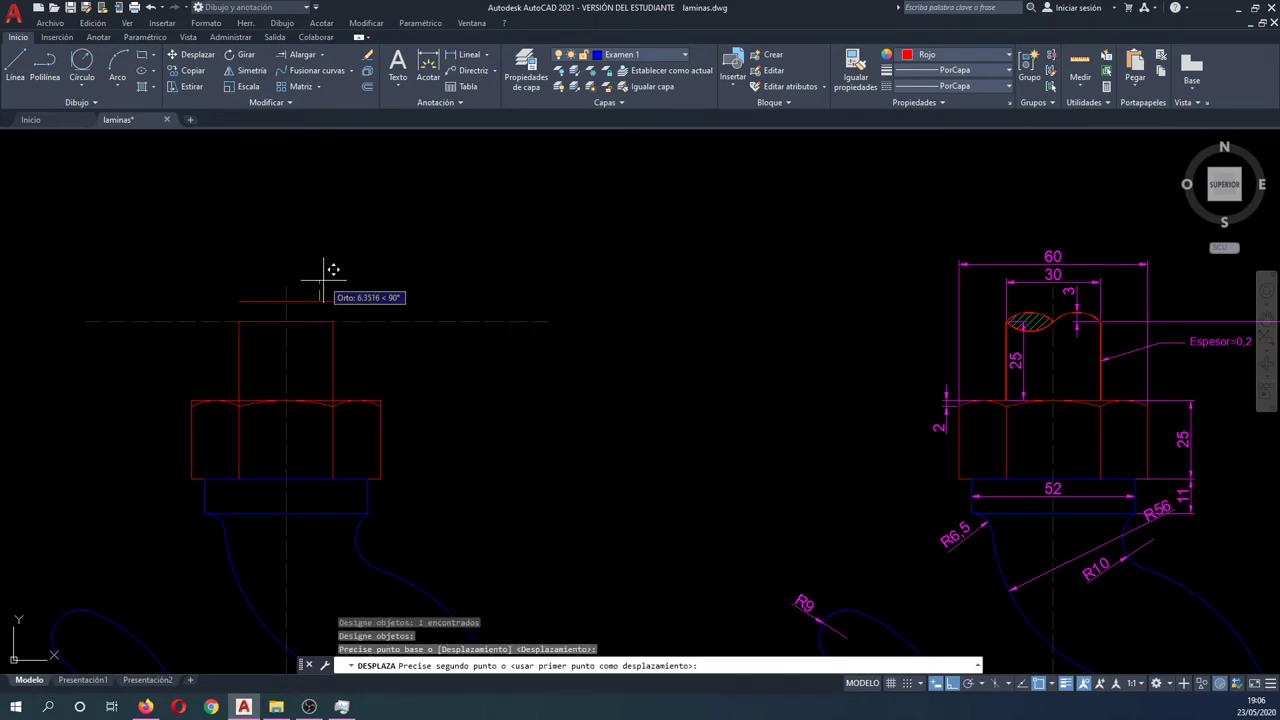
text(3)
key(Return)
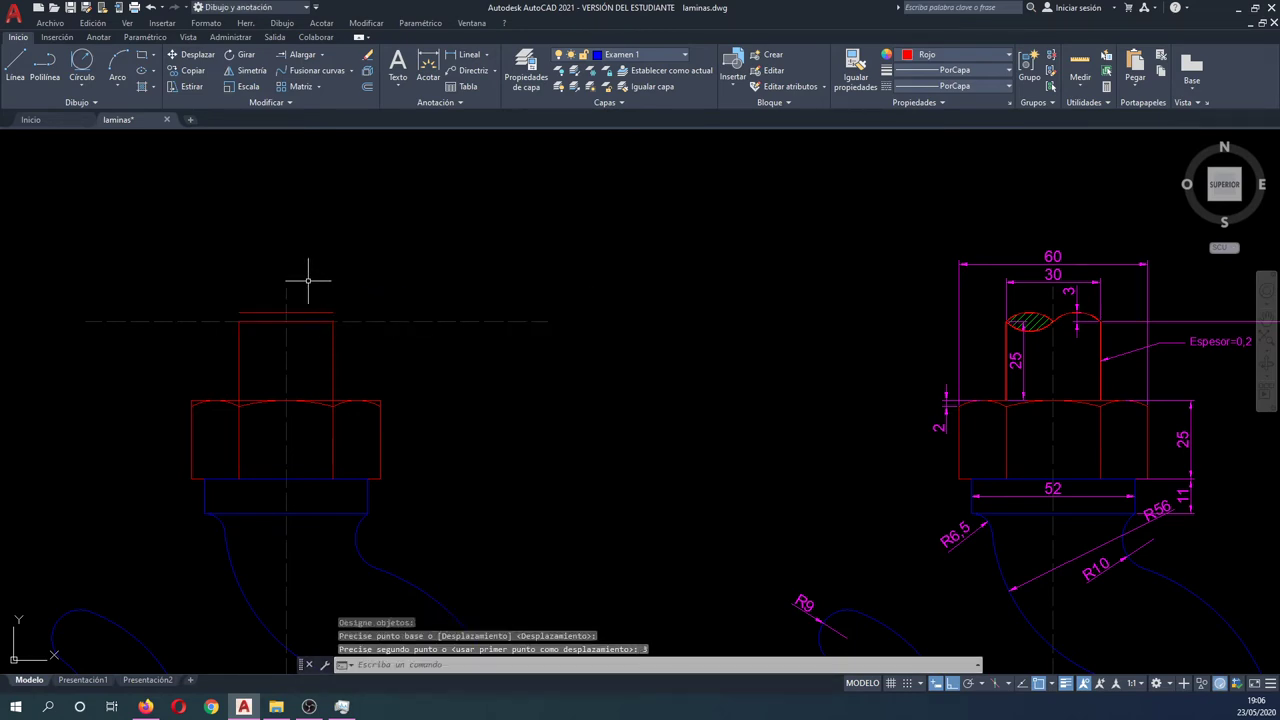
Step: Copy the raised line 3 units vertically as a second guide line
text(co)
key(Return)
click(305, 312)
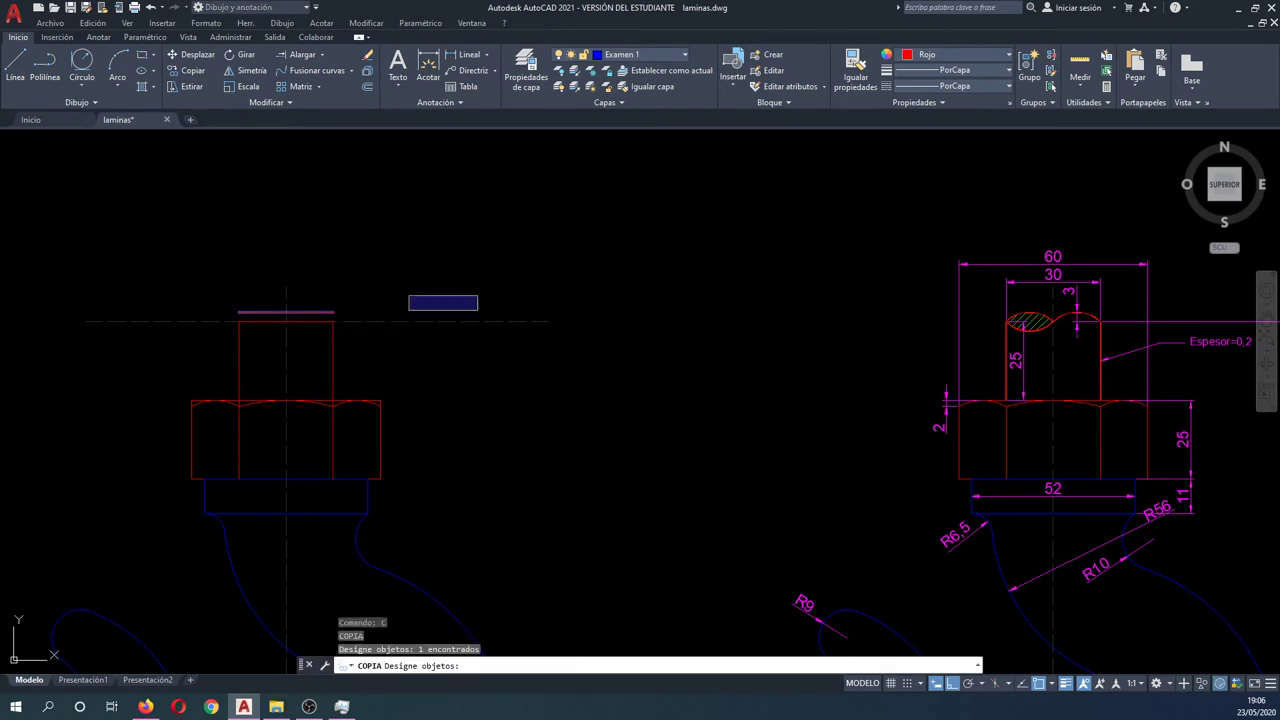
key(Return)
click(452, 250)
text(3)
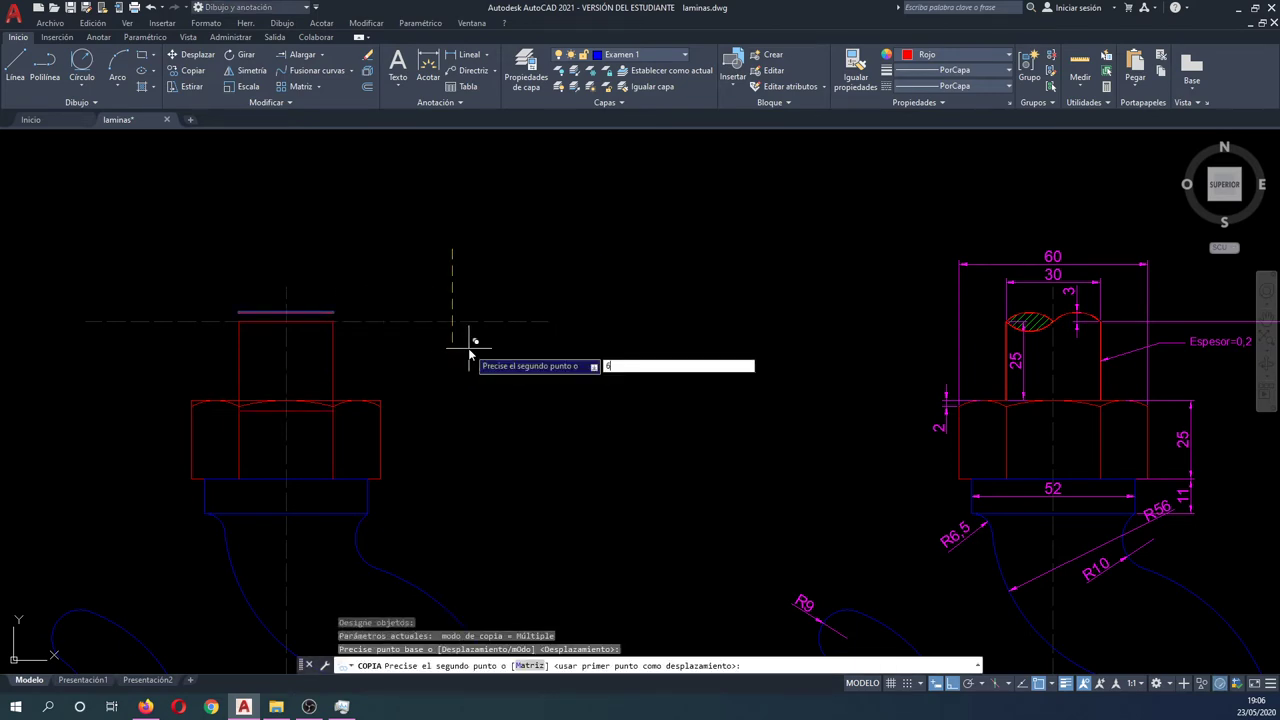
key(Return)
key(Escape)
key(Escape)
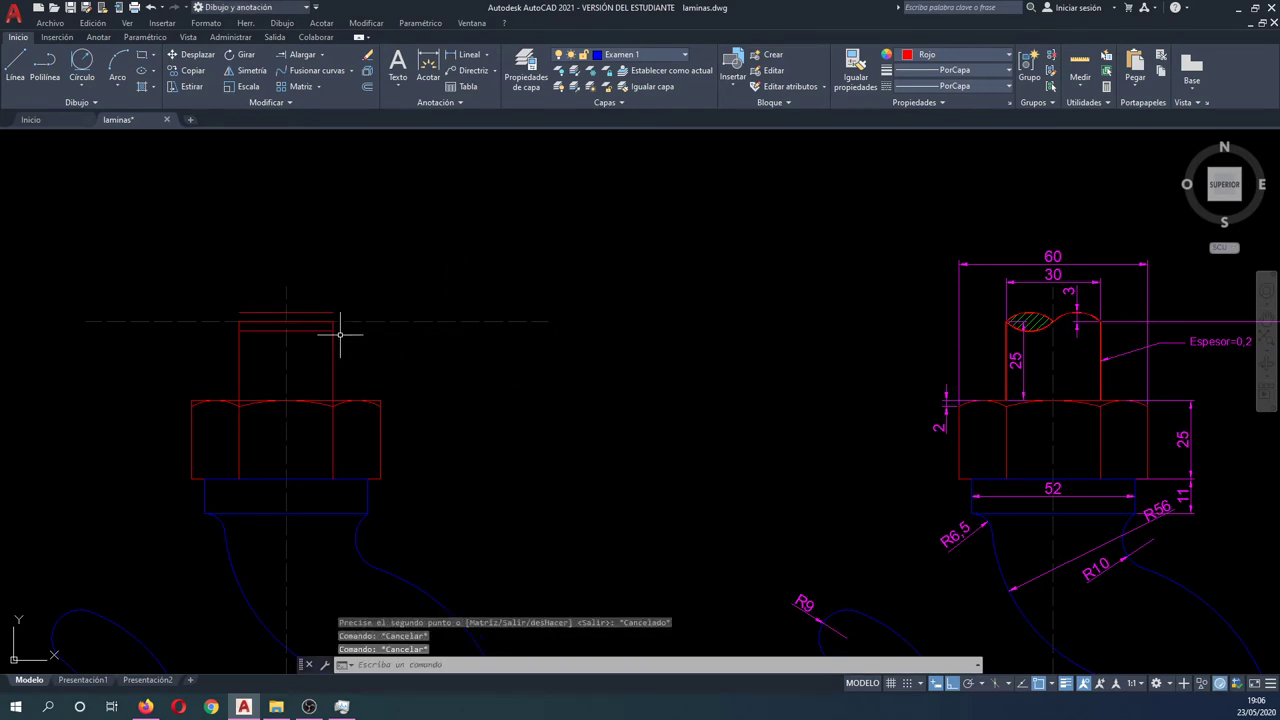
Step: Shorten the top guide line so its right end stops at the centreline
scroll(326, 316, up, 2)
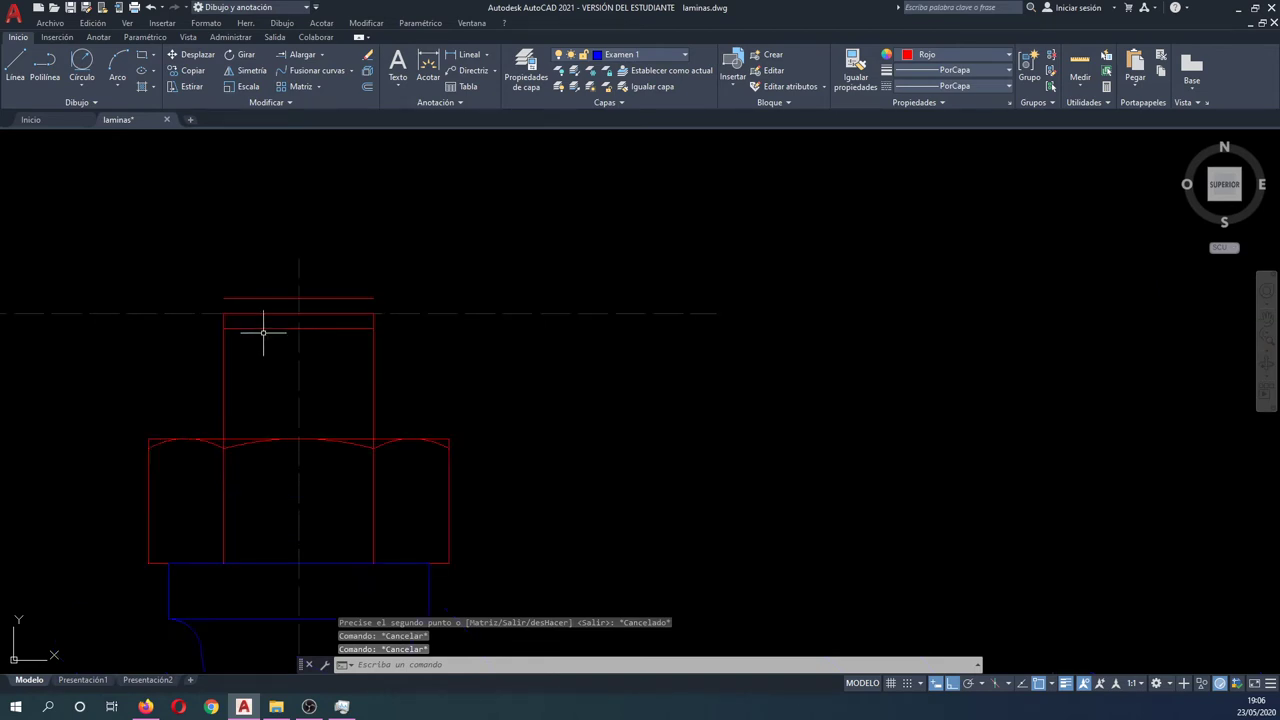
text(pol)
key(Return)
key(Escape)
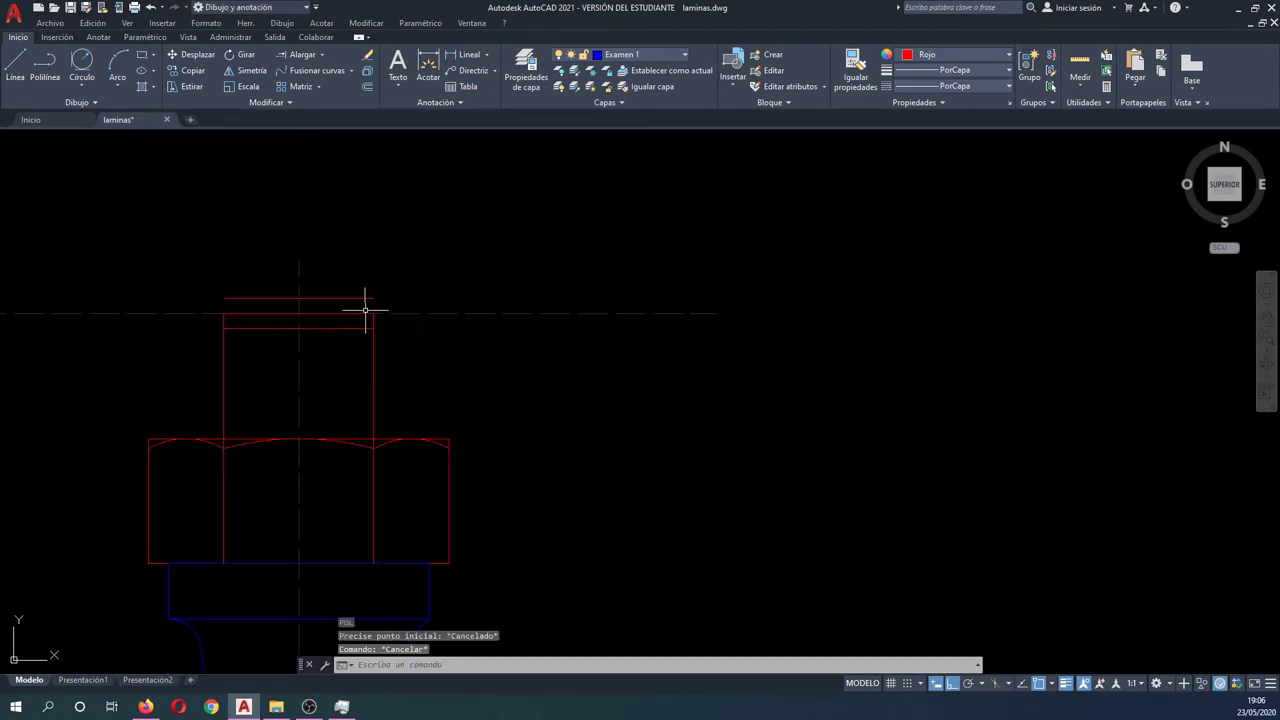
click(372, 300)
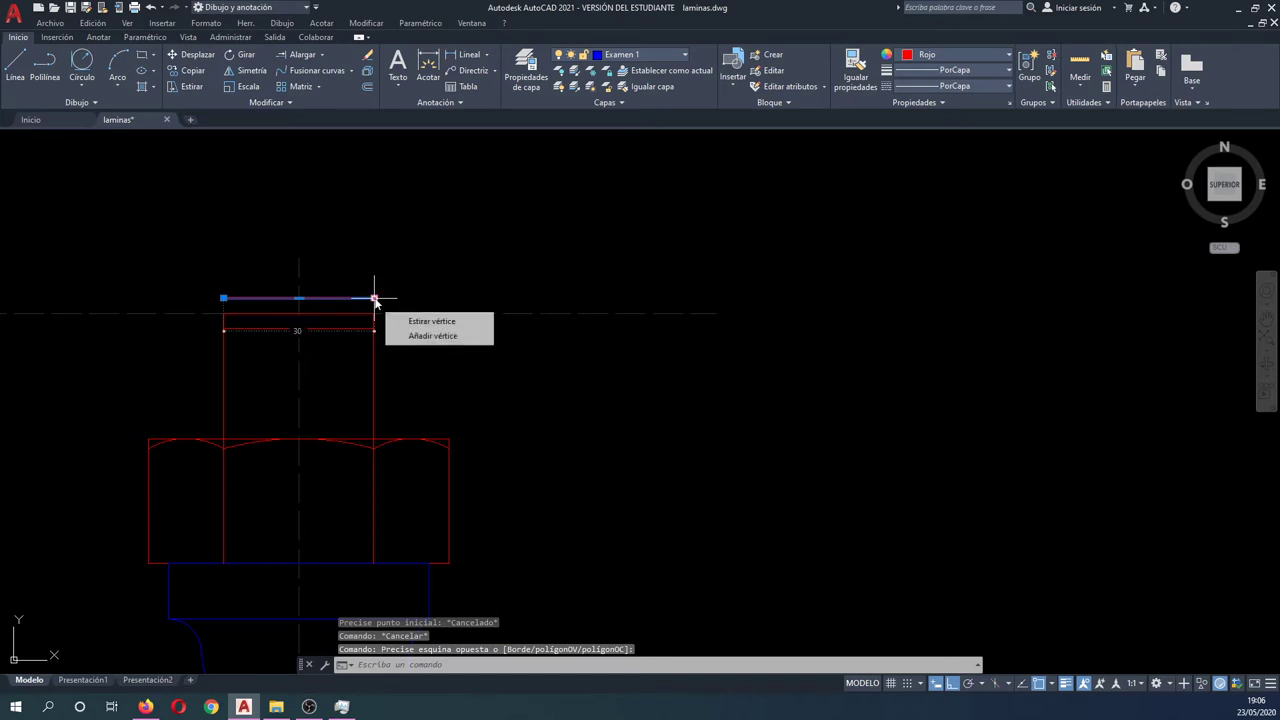
click(374, 297)
click(344, 323)
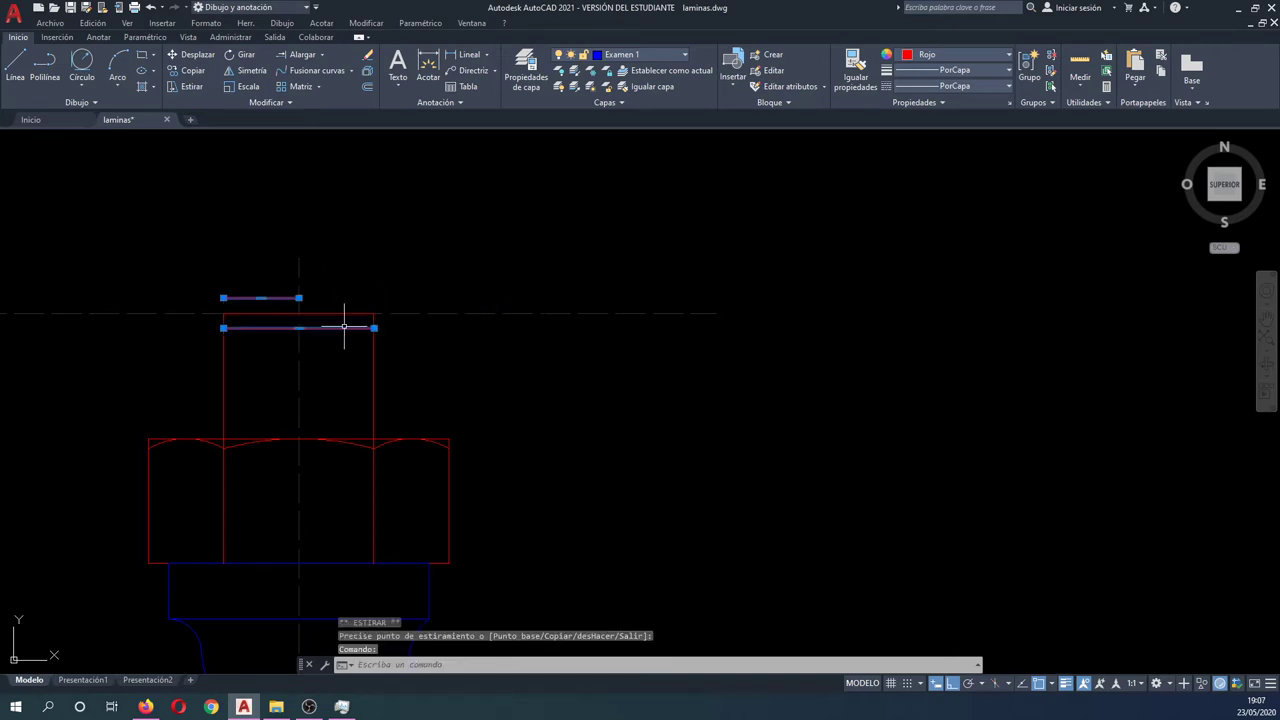
key(Escape)
key(Escape)
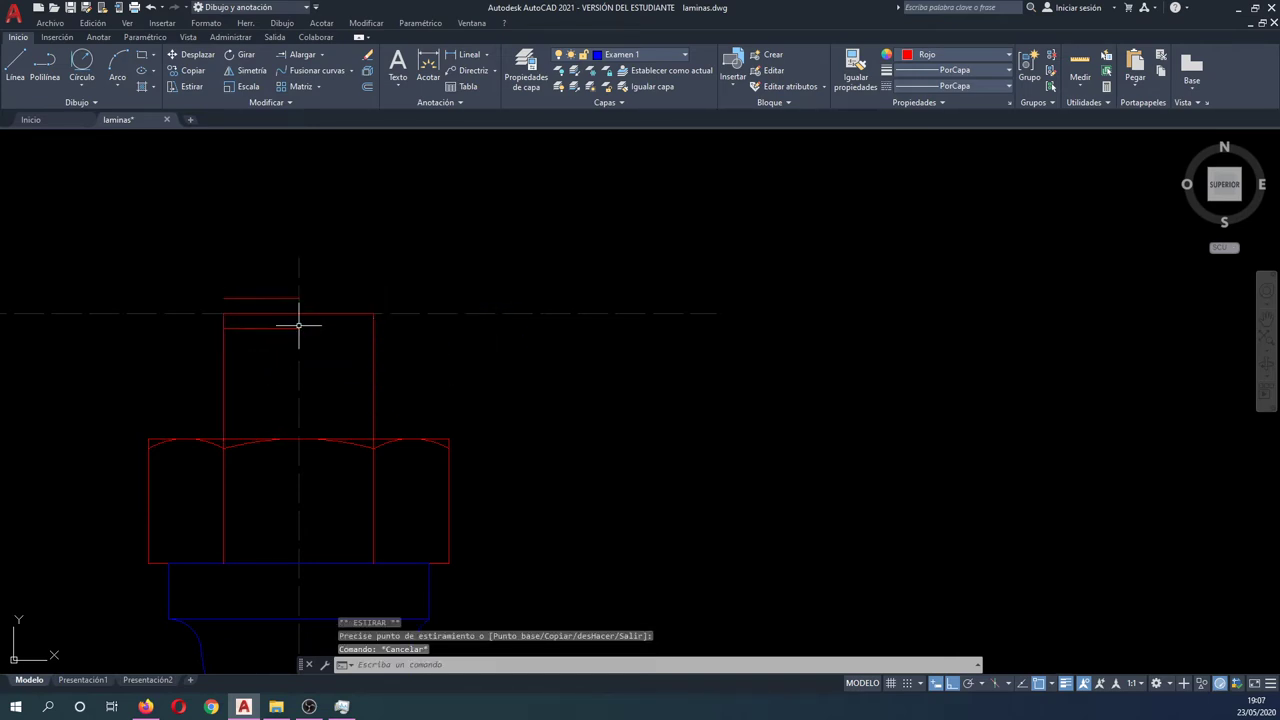
Step: Mirror both guide lines across the vertical centreline, keeping the originals
text(si)
key(Return)
click(292, 338)
click(277, 318)
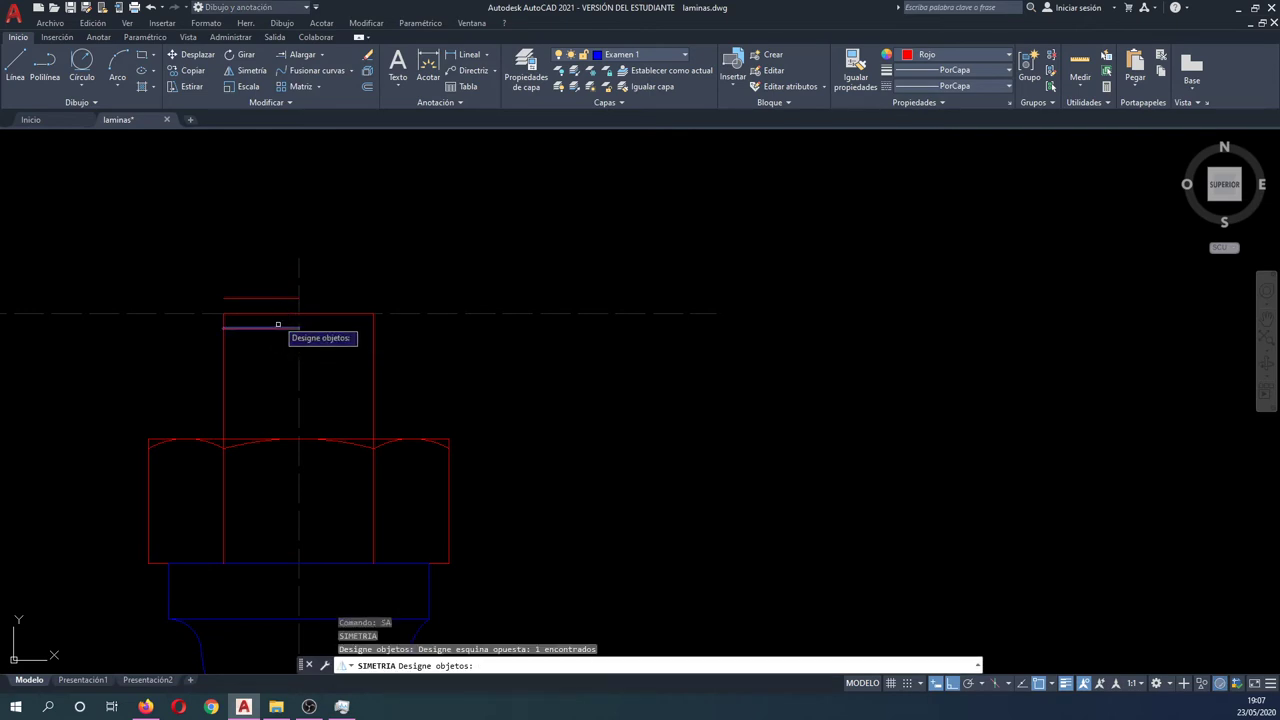
click(278, 297)
key(Return)
click(298, 255)
click(298, 240)
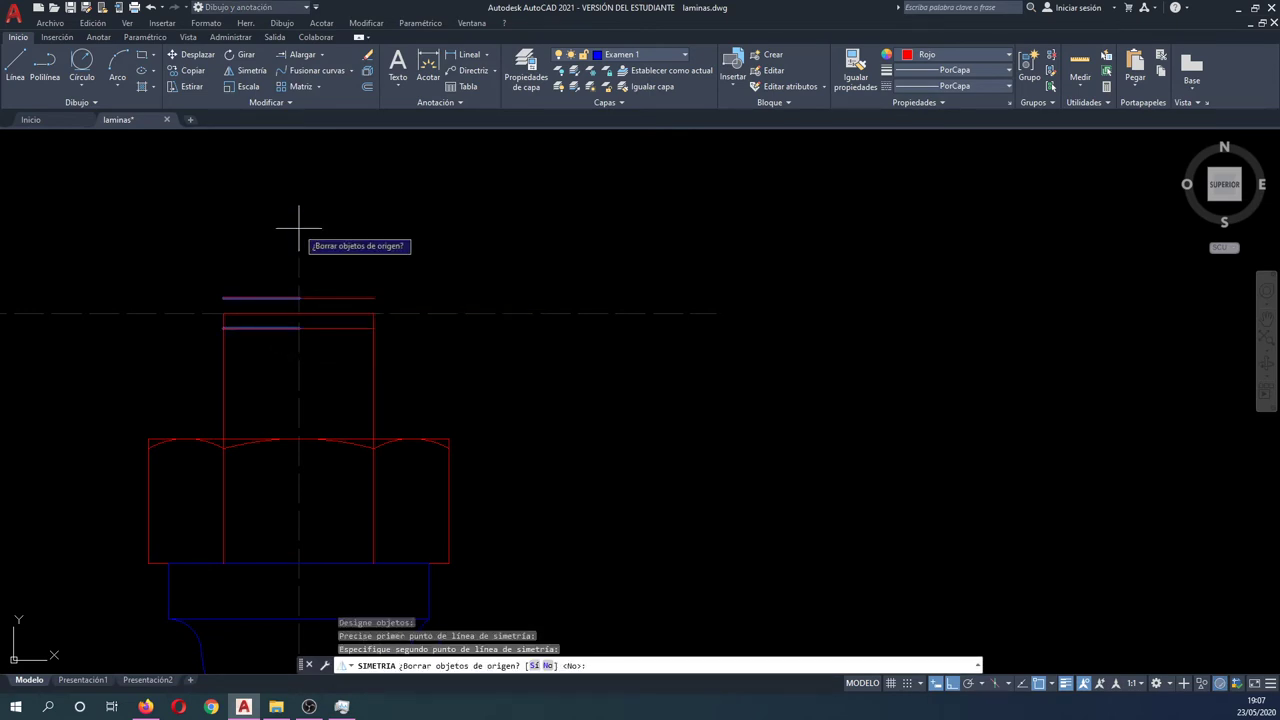
key(Return)
scroll(286, 257, down, 3)
scroll(300, 257, up, 1)
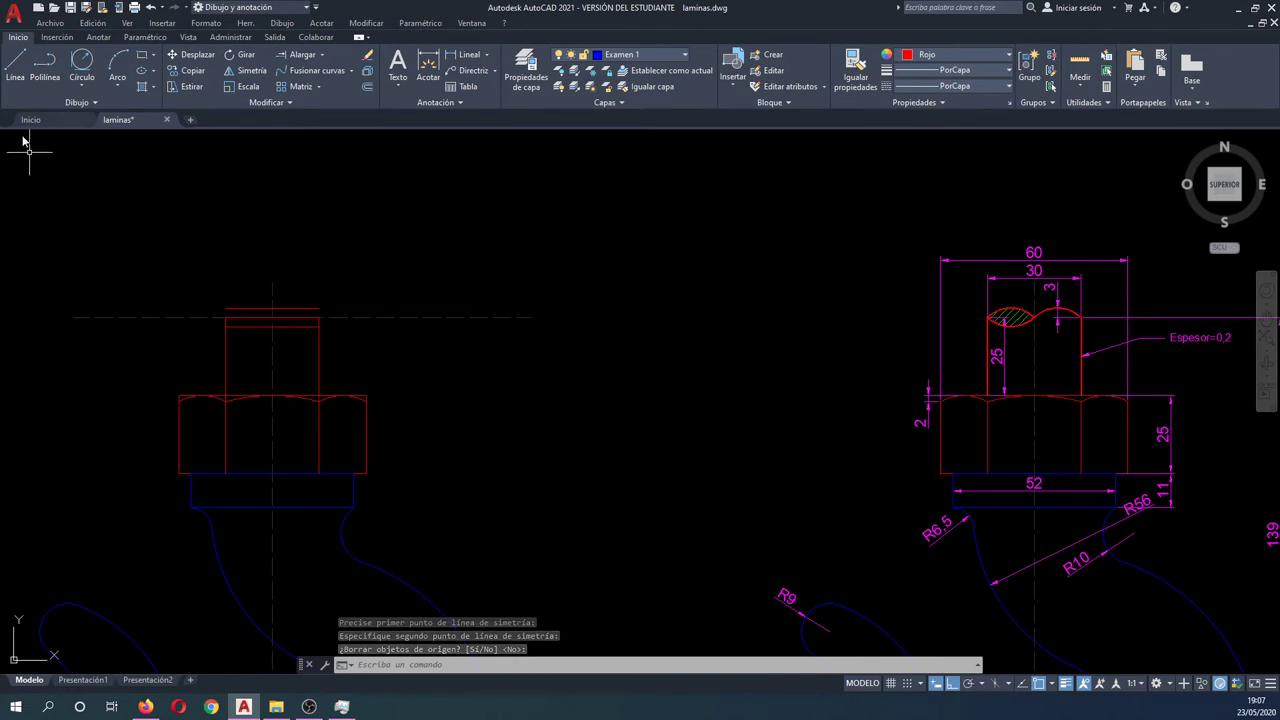
Step: Draw a three-point arc from the shank's top-left corner over the upper guide line to the centreline
click(114, 90)
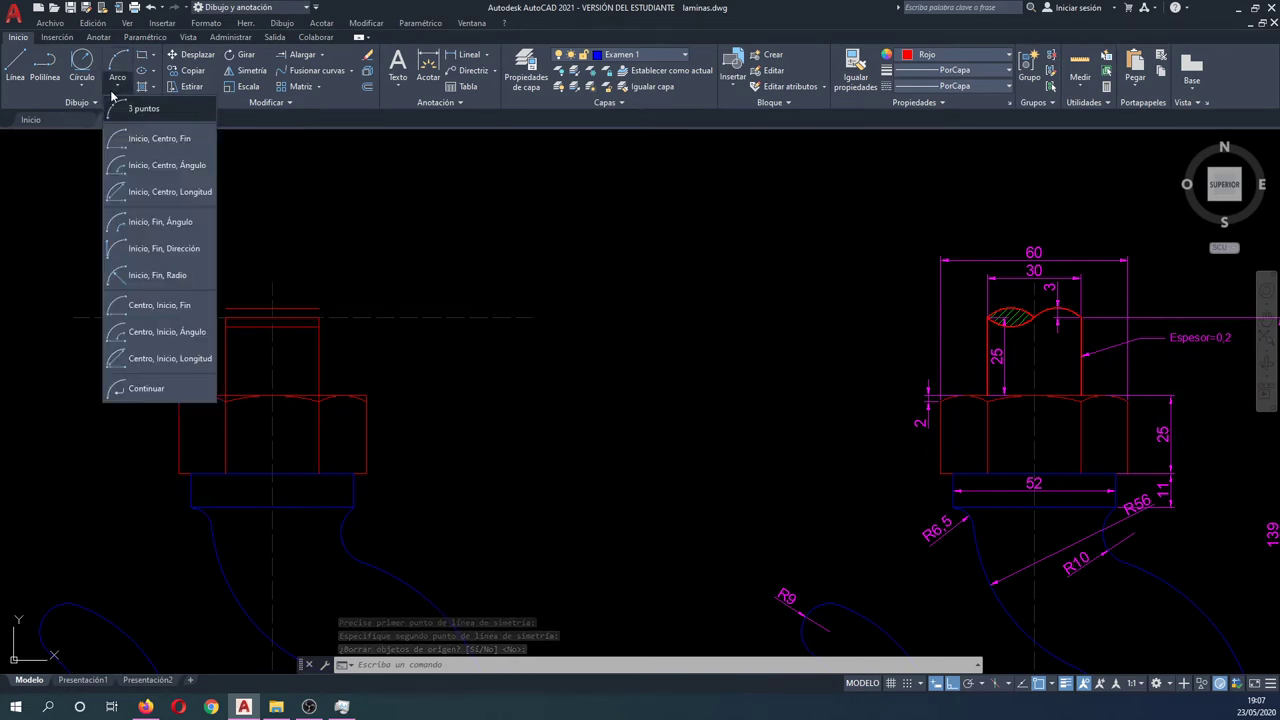
click(168, 110)
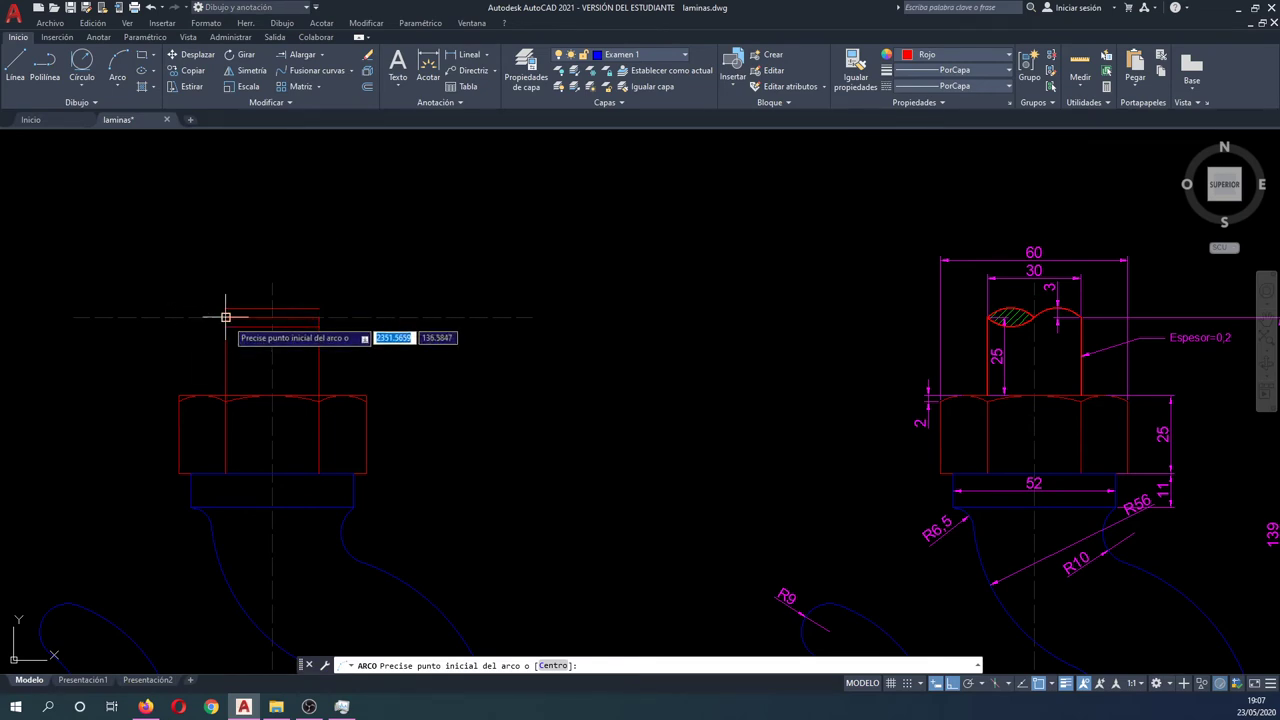
click(225, 318)
click(272, 311)
click(319, 318)
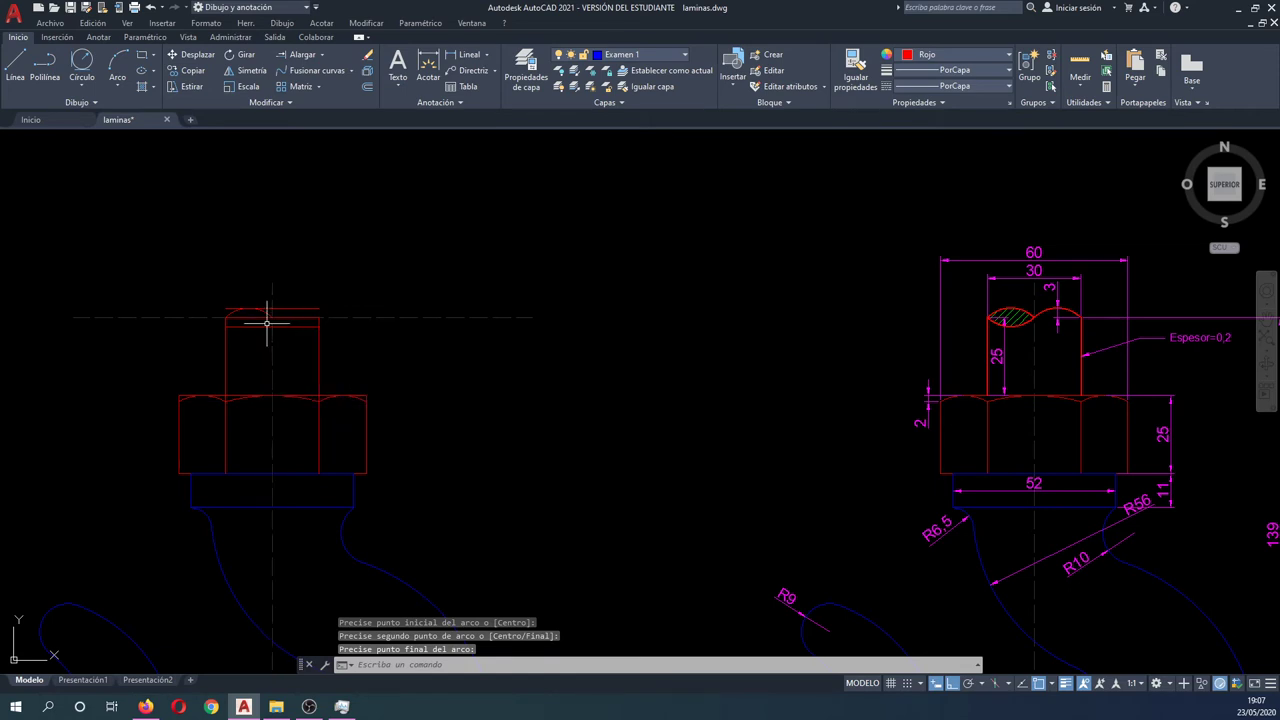
text(se)
Step: Mirror the arc across the vertical centreline, keeping the original
key(Return)
scroll(248, 332, up, 4)
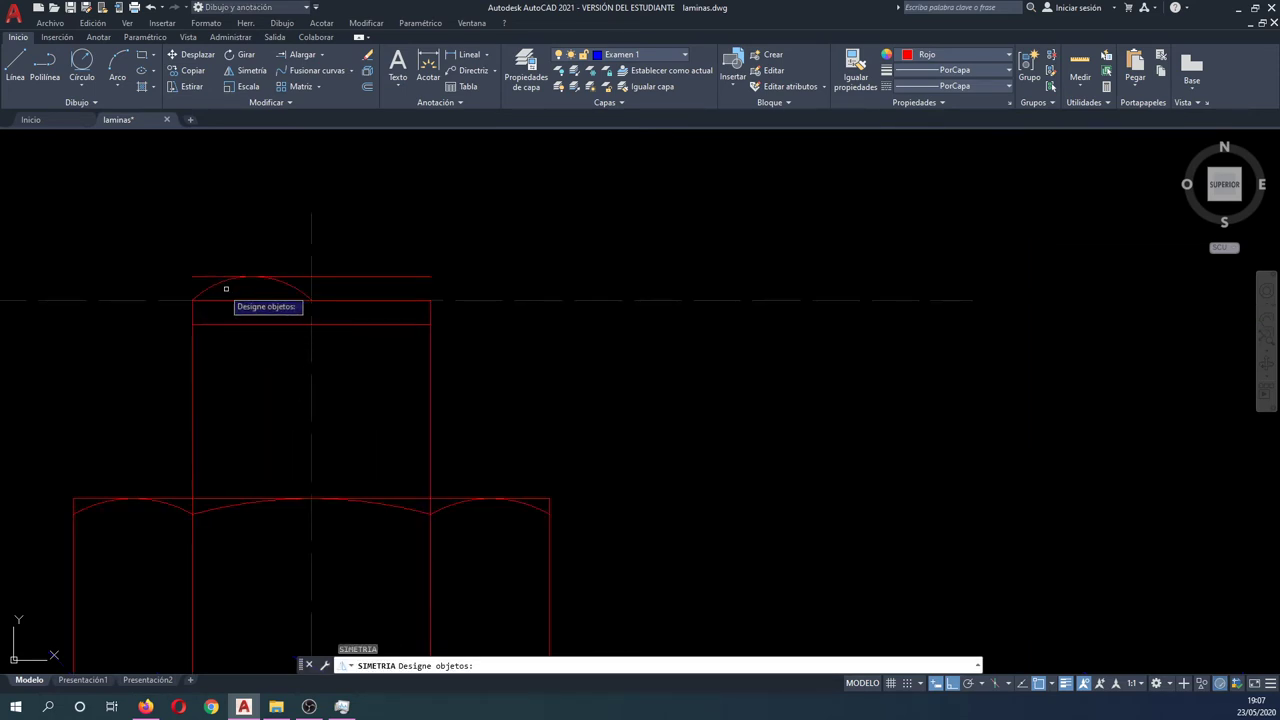
click(226, 289)
click(202, 289)
key(Return)
click(310, 277)
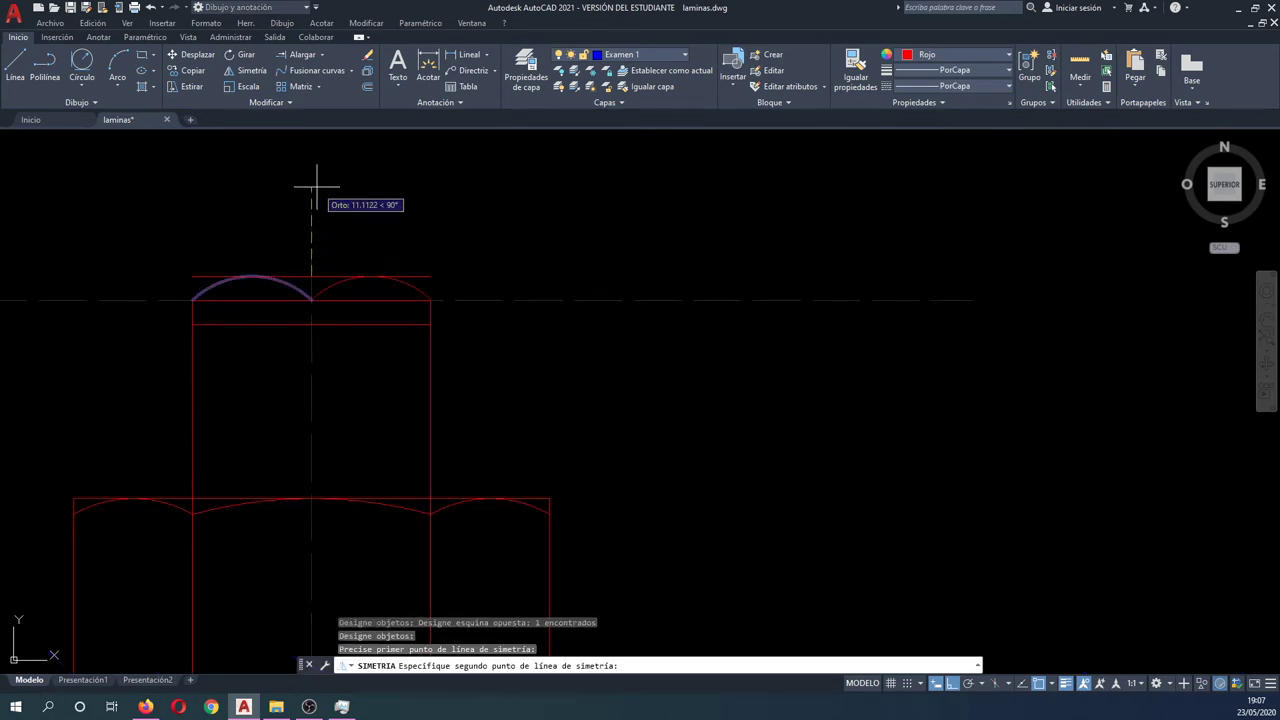
click(314, 192)
key(Return)
key(Return)
Step: Retry mirroring the top-left arc about horizontal axes, cancelling the last attempt
click(294, 286)
key(Return)
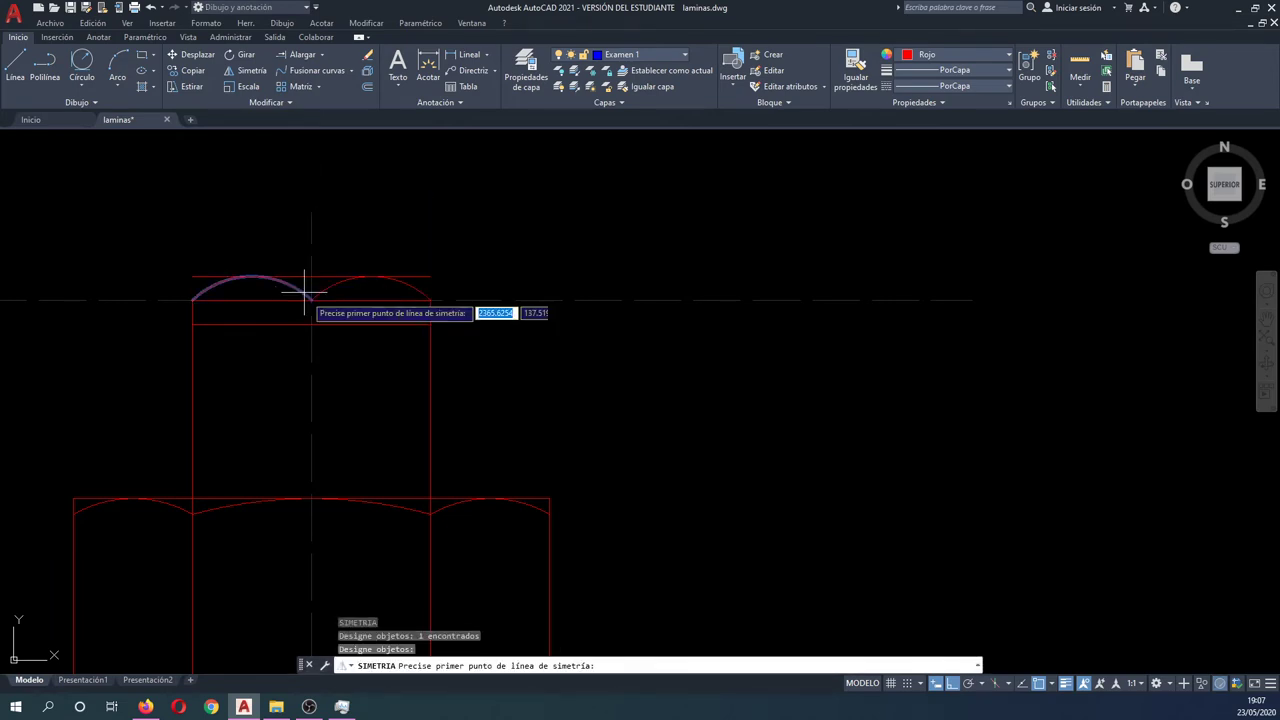
click(301, 297)
click(306, 297)
key(Return)
key(Return)
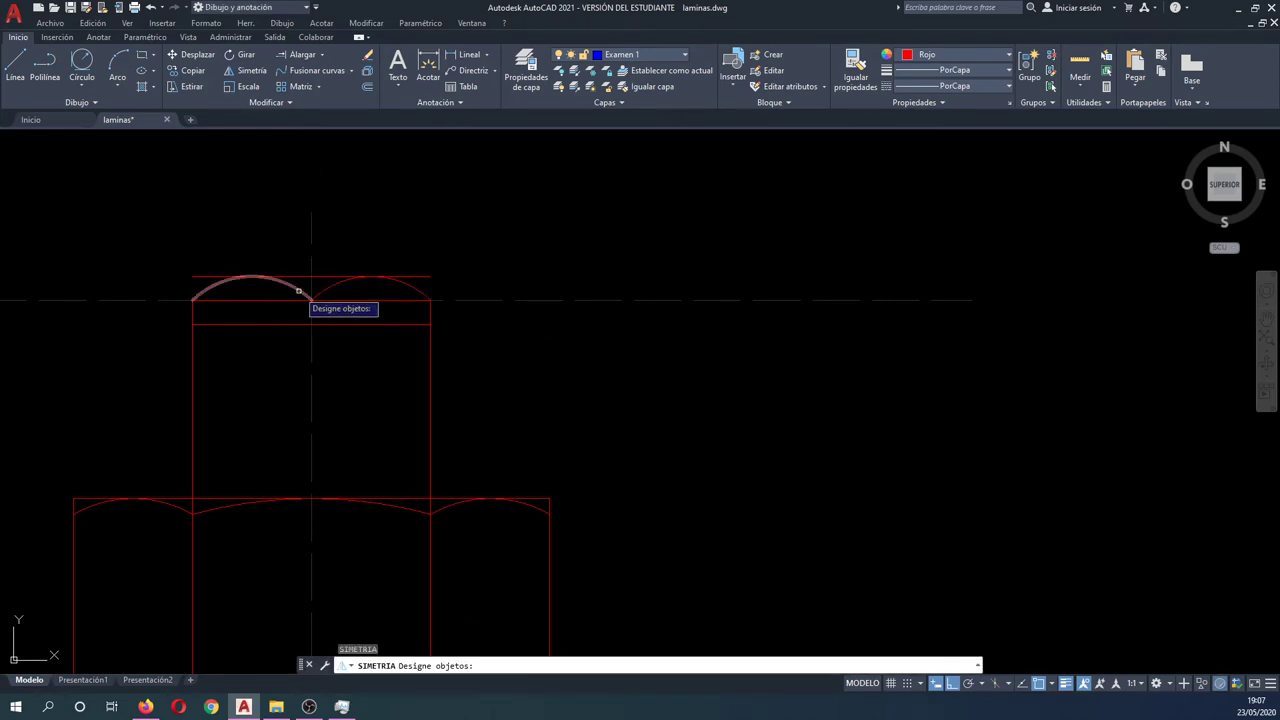
click(307, 291)
key(Return)
click(402, 298)
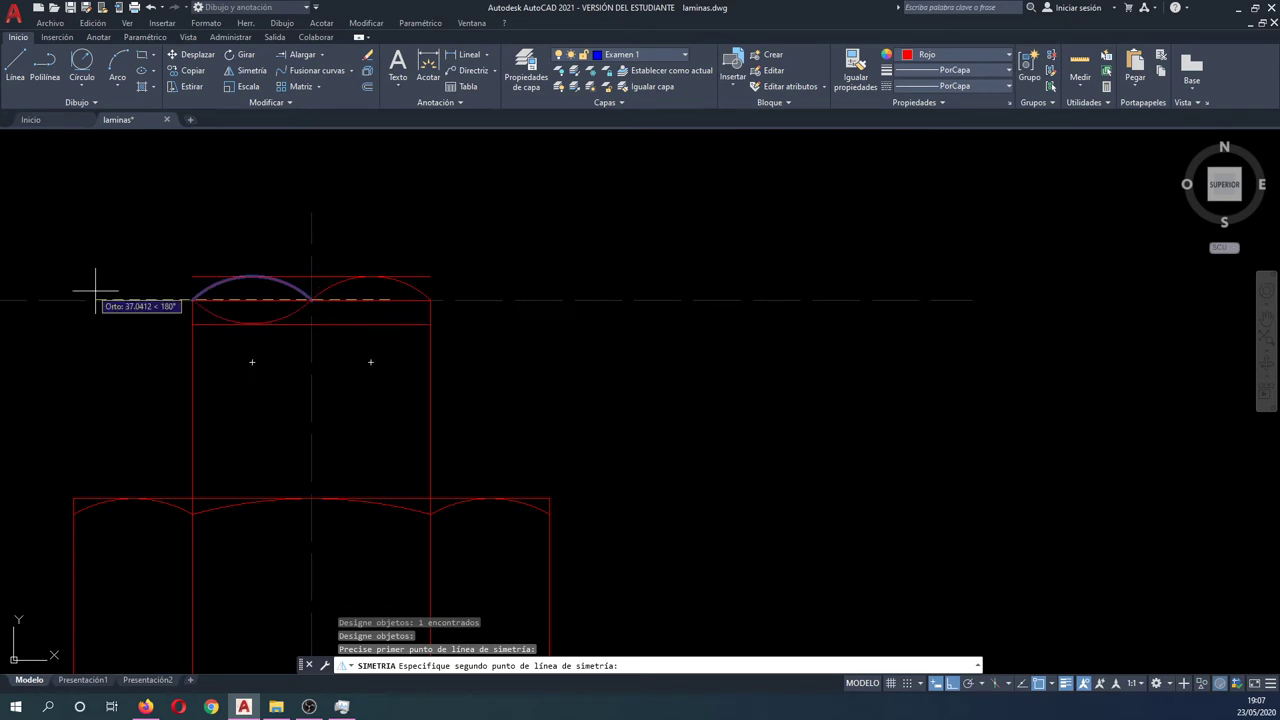
click(62, 255)
key(Escape)
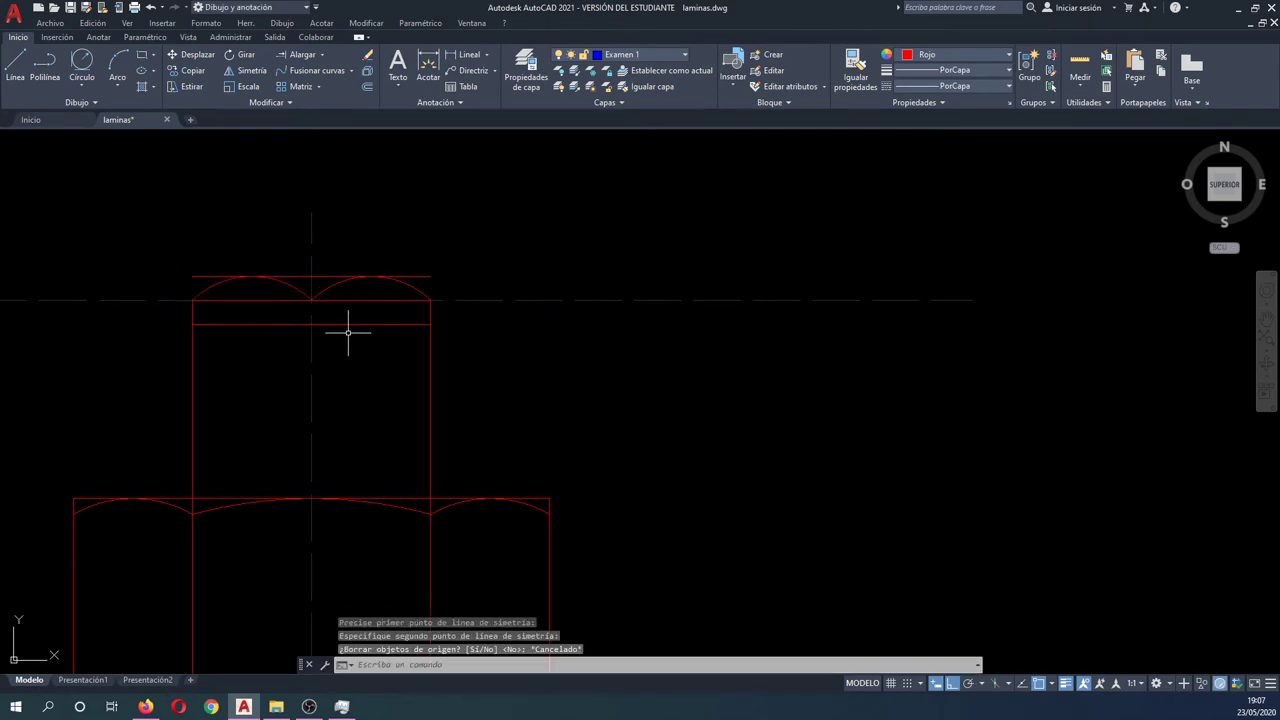
Step: Mirror the top-left arc below the centre line, keeping the original
key(Return)
click(296, 290)
key(Return)
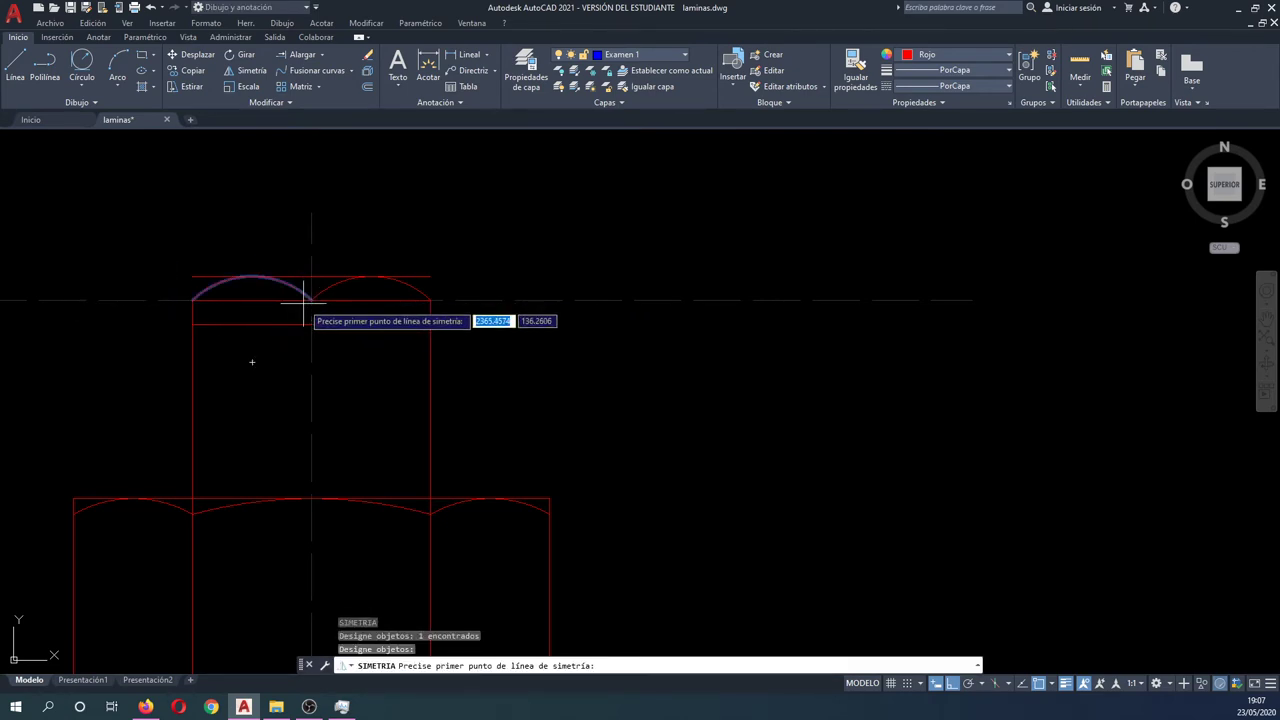
click(312, 298)
click(62, 238)
key(Return)
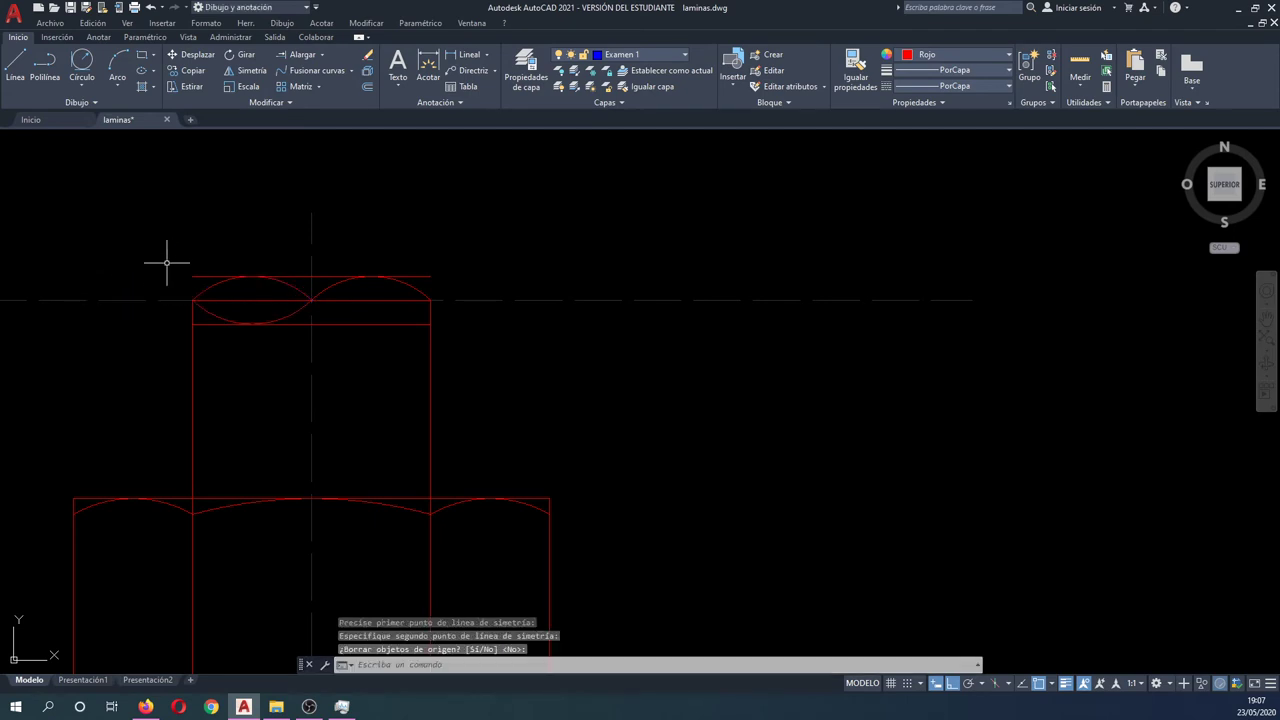
Step: Delete the two horizontal construction lines and begin selecting the short line below the arcs
click(369, 327)
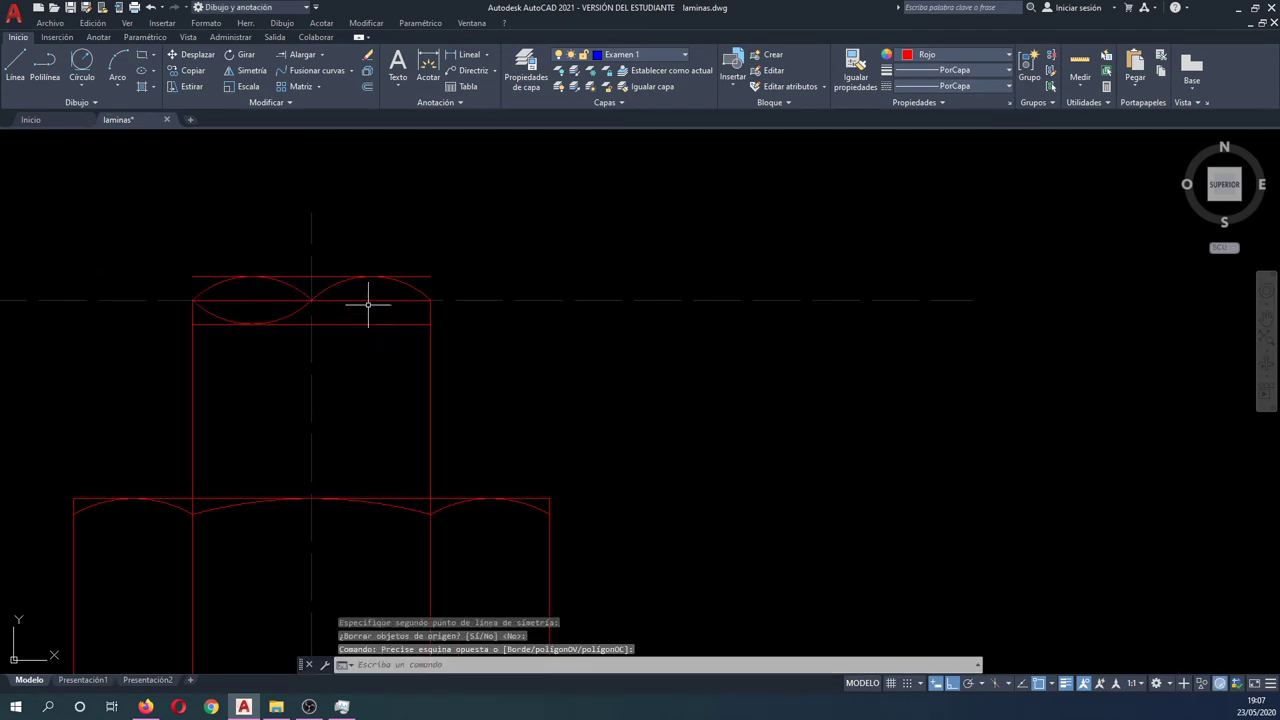
click(372, 310)
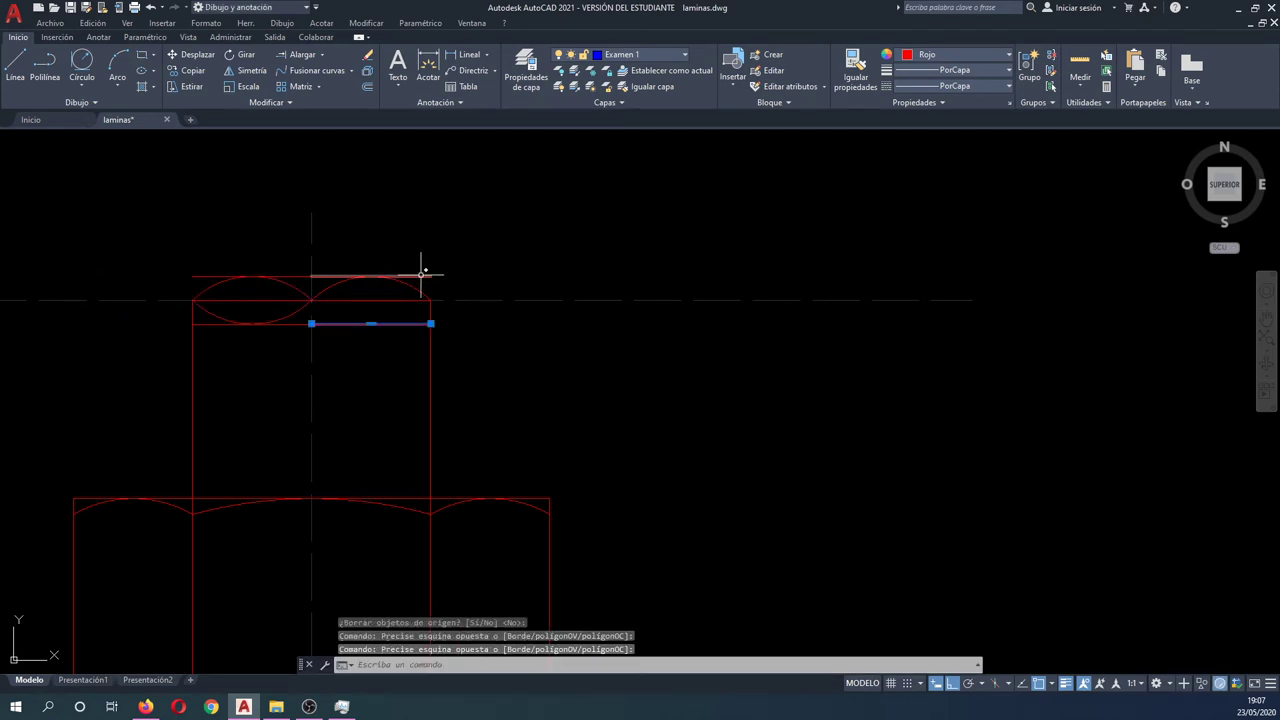
click(423, 272)
key(Delete)
scroll(400, 300, down, 4)
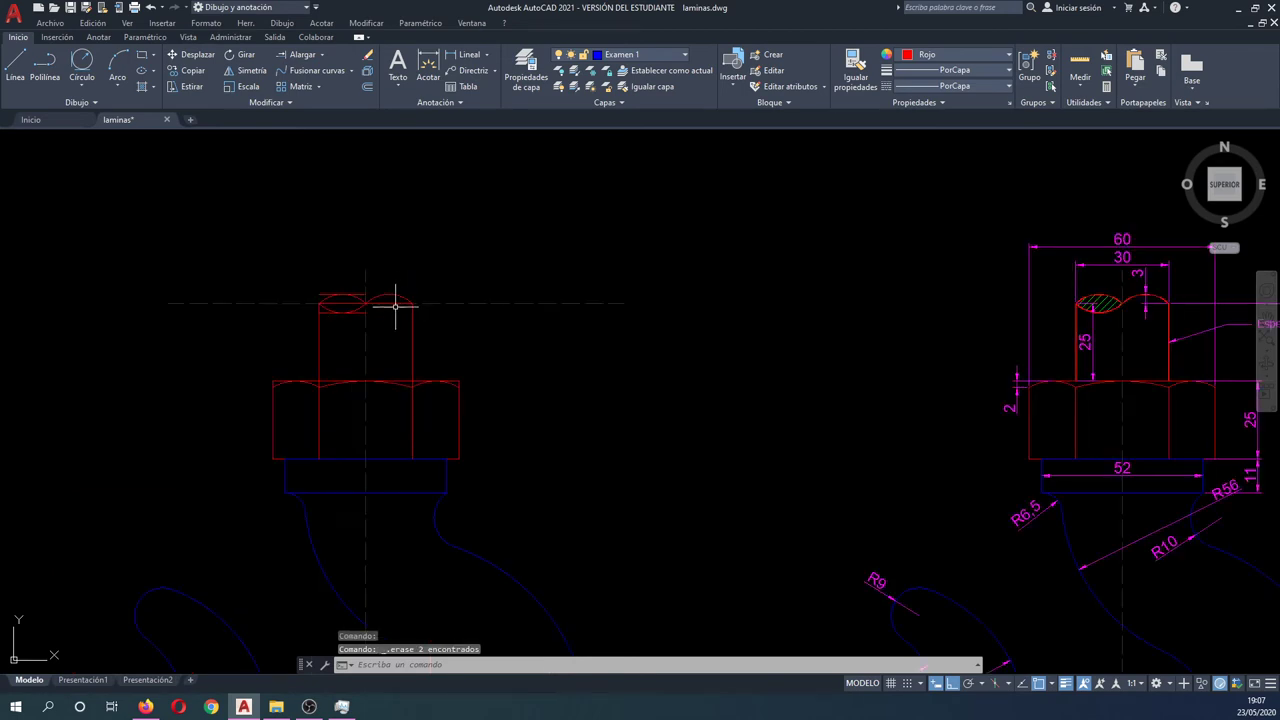
click(322, 278)
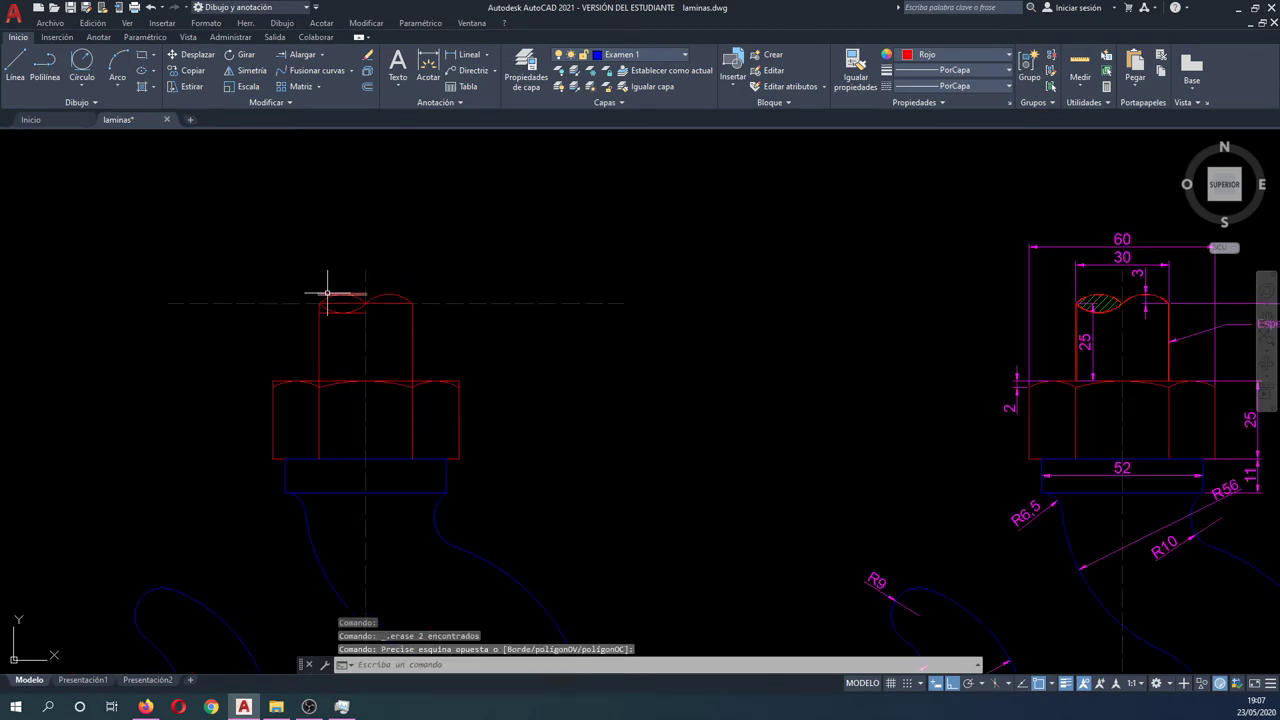
scroll(340, 292, up, 4)
click(352, 320)
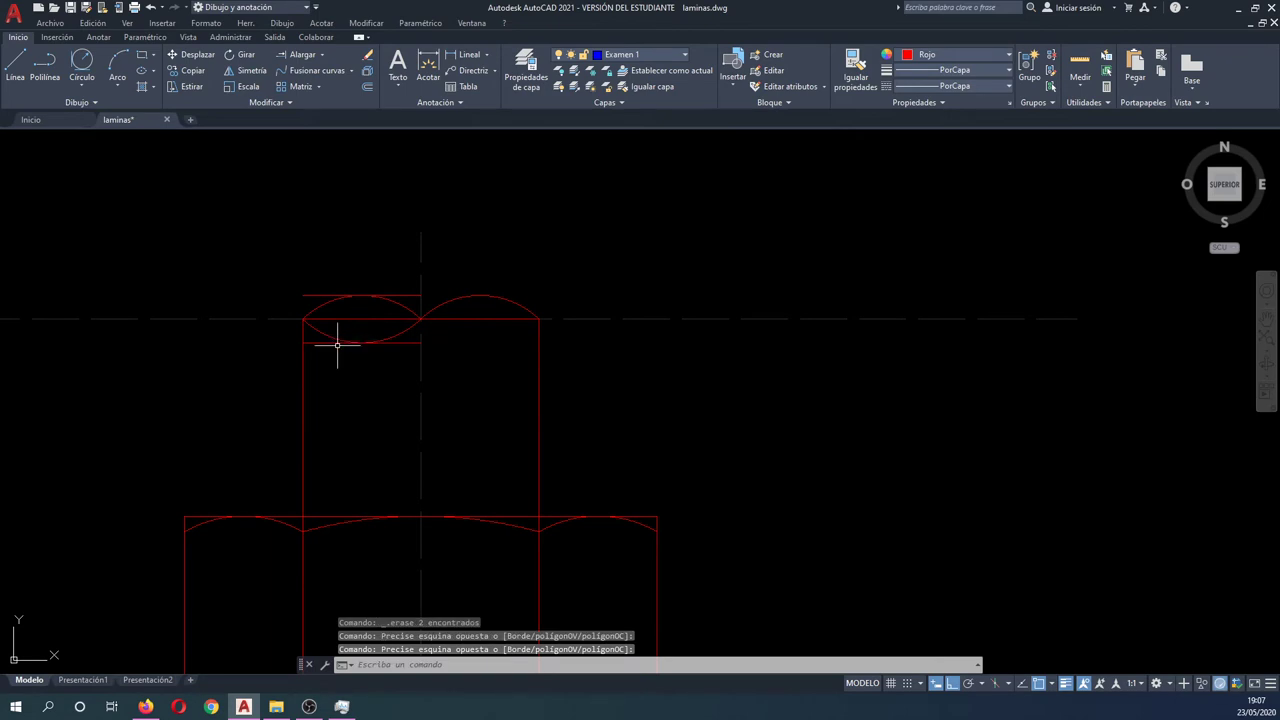
Step: Delete the two remaining short construction lines around the arcs
click(324, 342)
click(306, 287)
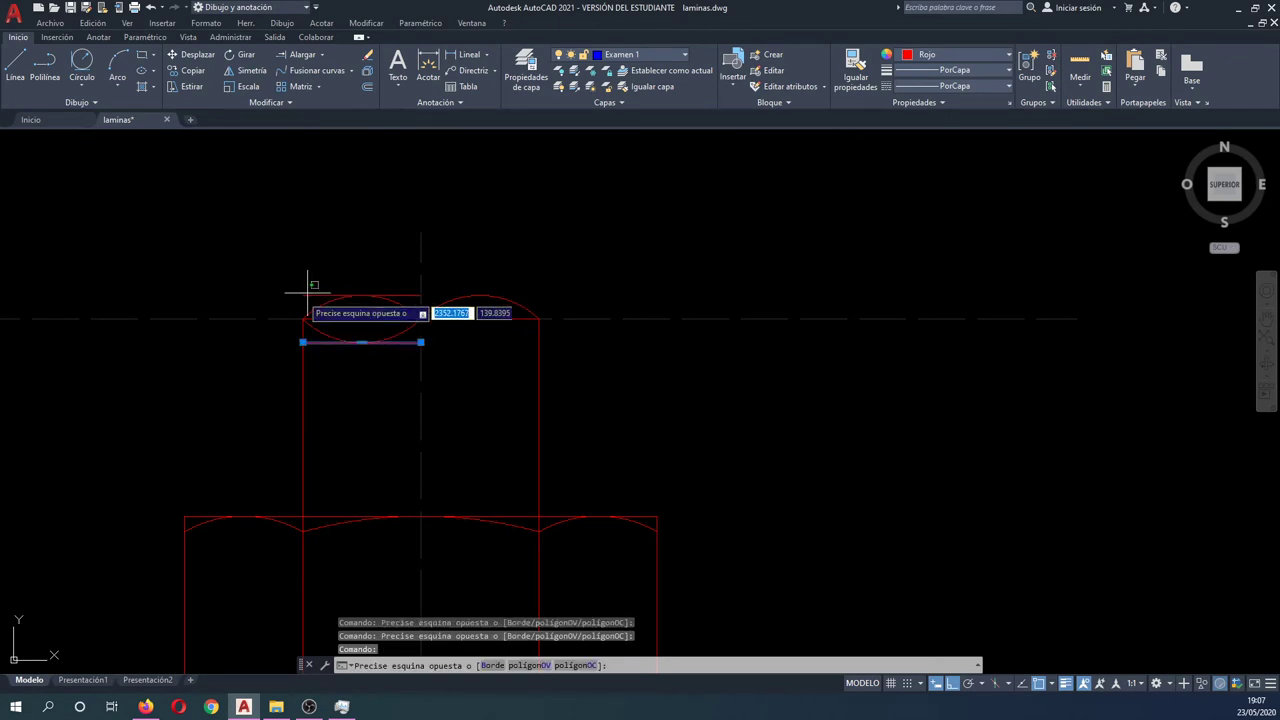
click(287, 304)
key(Delete)
scroll(294, 293, down, 2)
scroll(306, 291, down, 2)
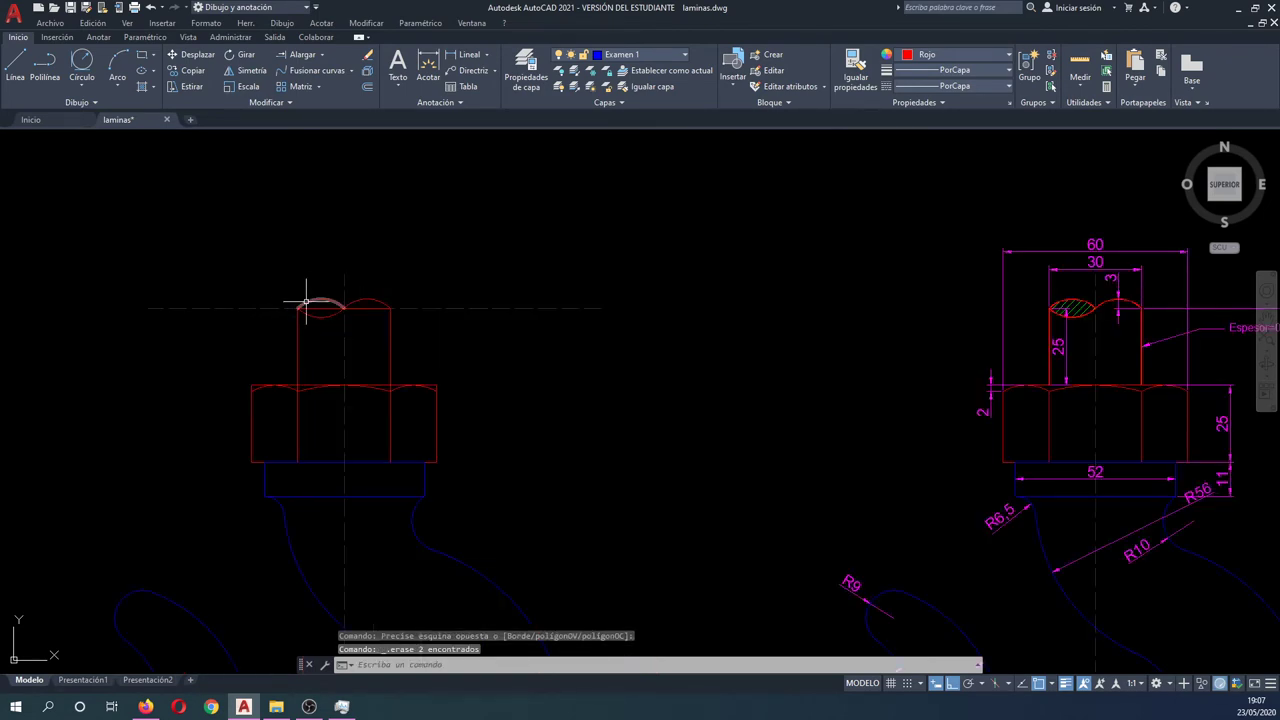
Step: Trim the crossing arcs against the shank lines into one S-shaped wavy top
text(tr)
key(Return)
scroll(331, 325, up, 2)
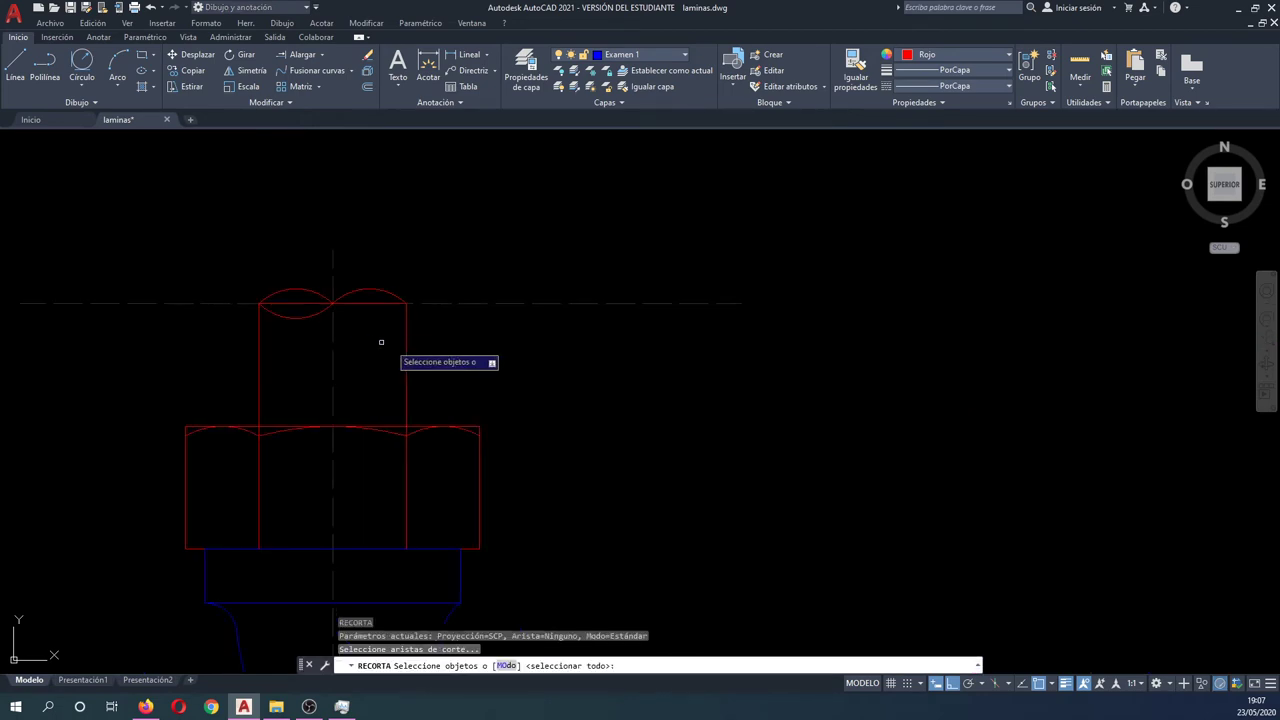
click(430, 352)
click(262, 268)
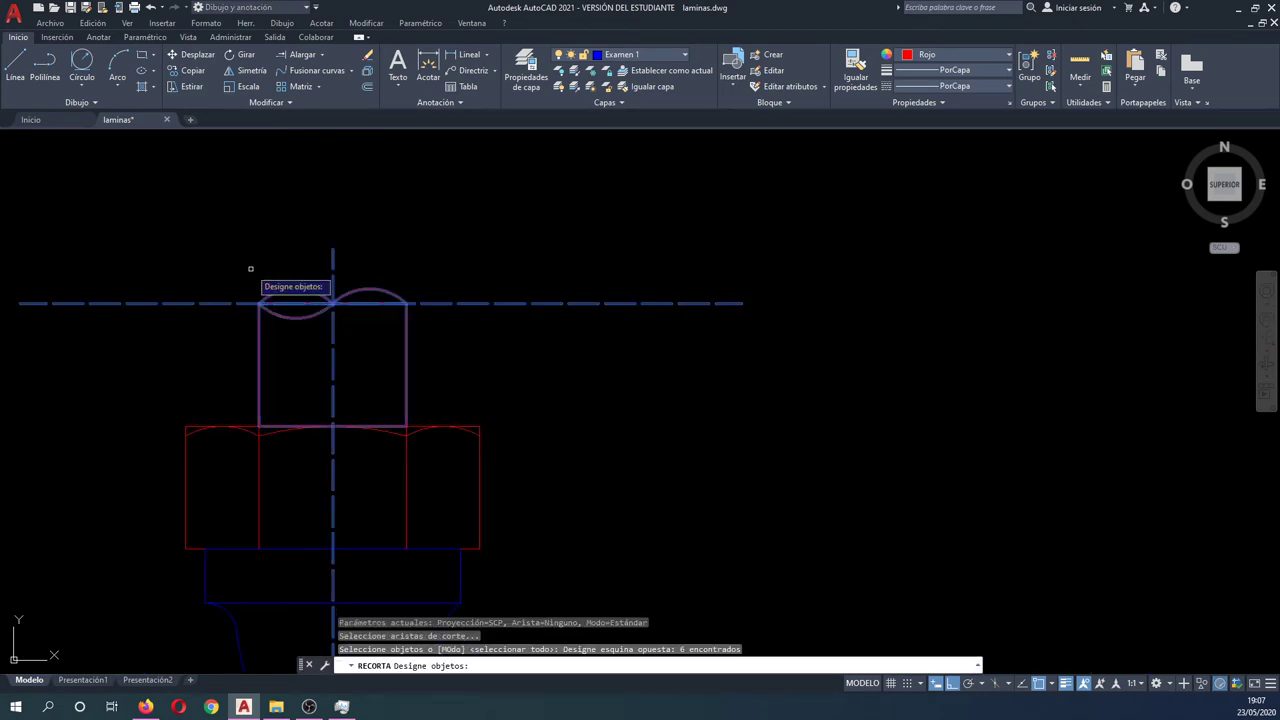
key(Return)
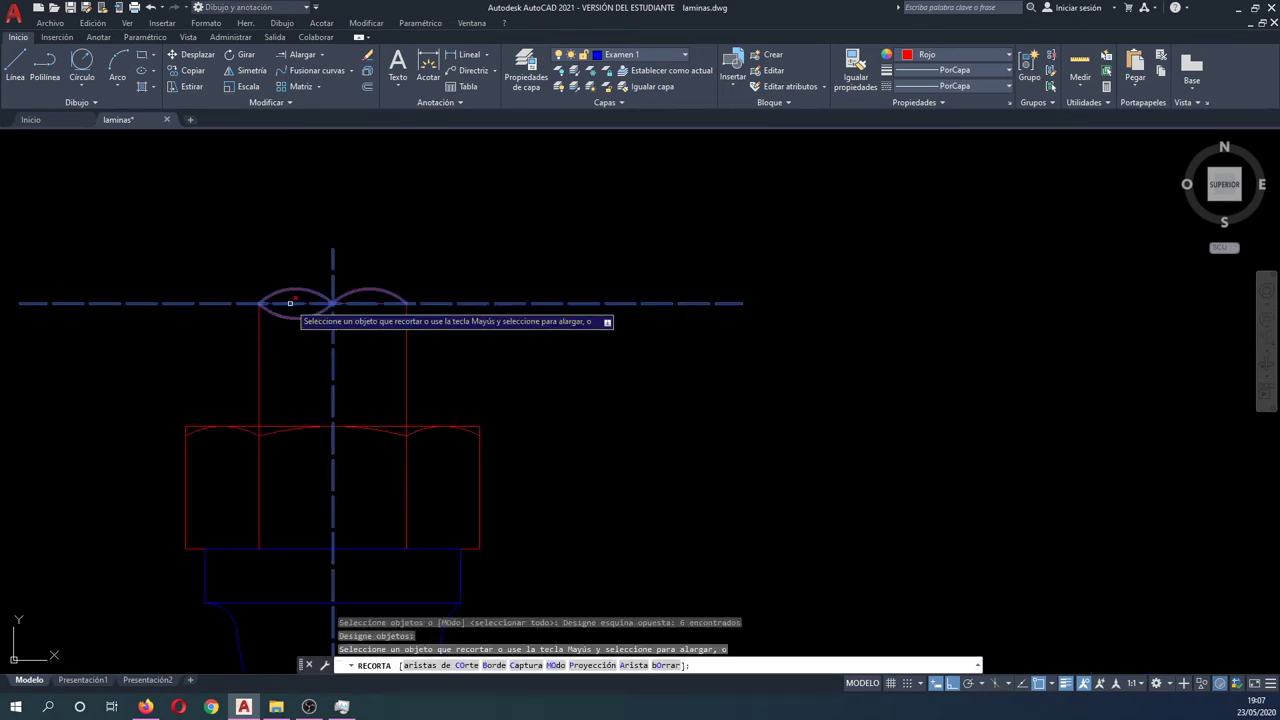
click(290, 300)
scroll(372, 301, up, 2)
scroll(369, 302, up, 2)
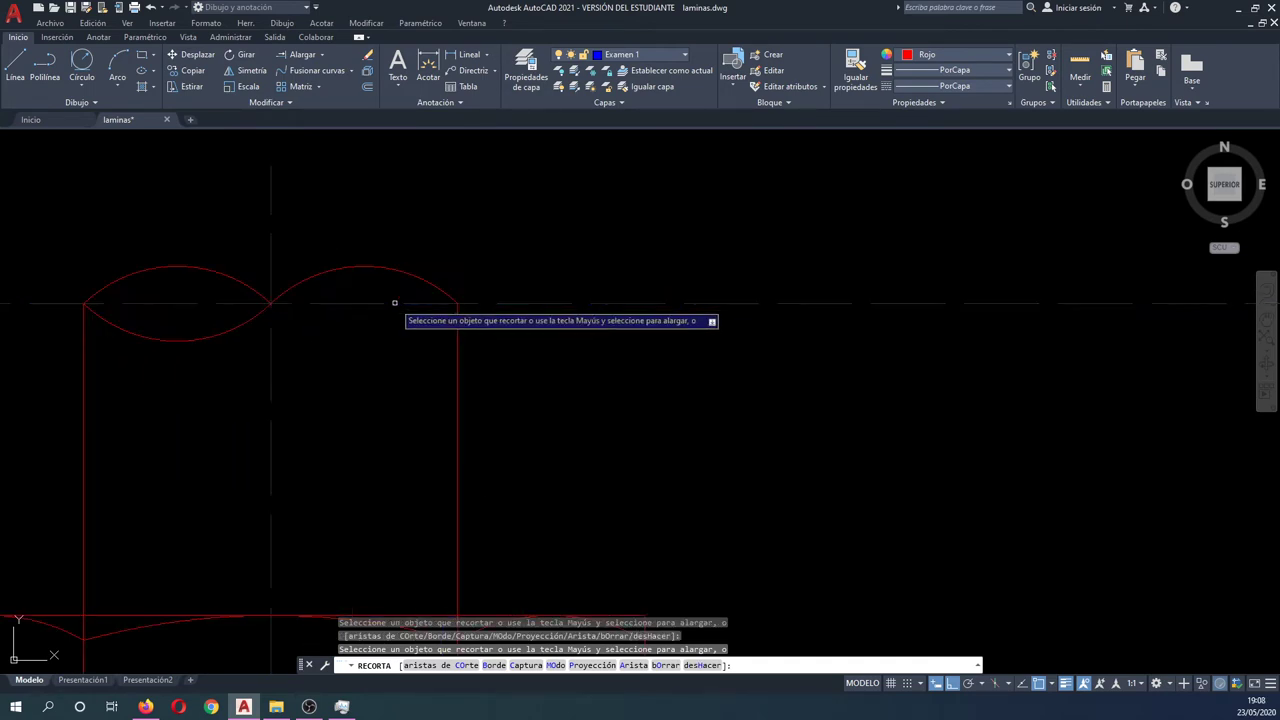
key(Escape)
Step: Pan and zoom so both bolt views are visible
scroll(466, 346, down, 5)
mouse_move(491, 363)
middle_down()
mouse_move(472, 380)
mouse_move(338, 366)
middle_up()
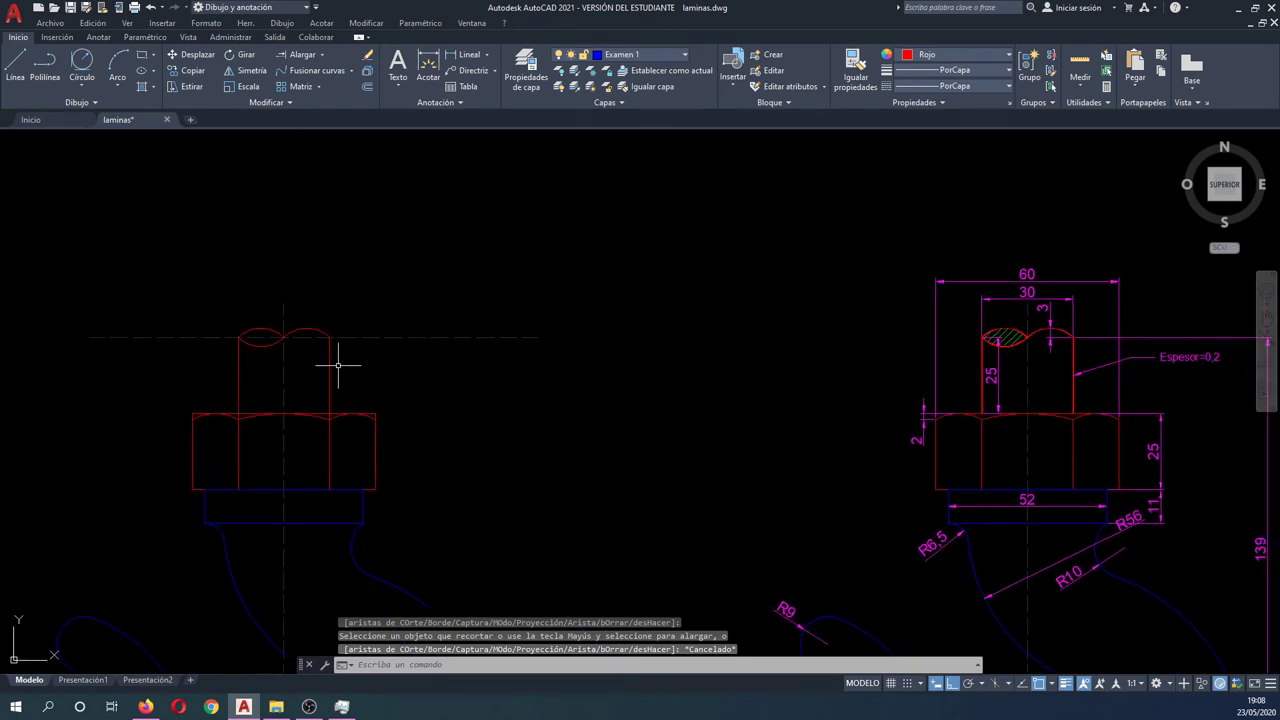
scroll(780, 349, up, 5)
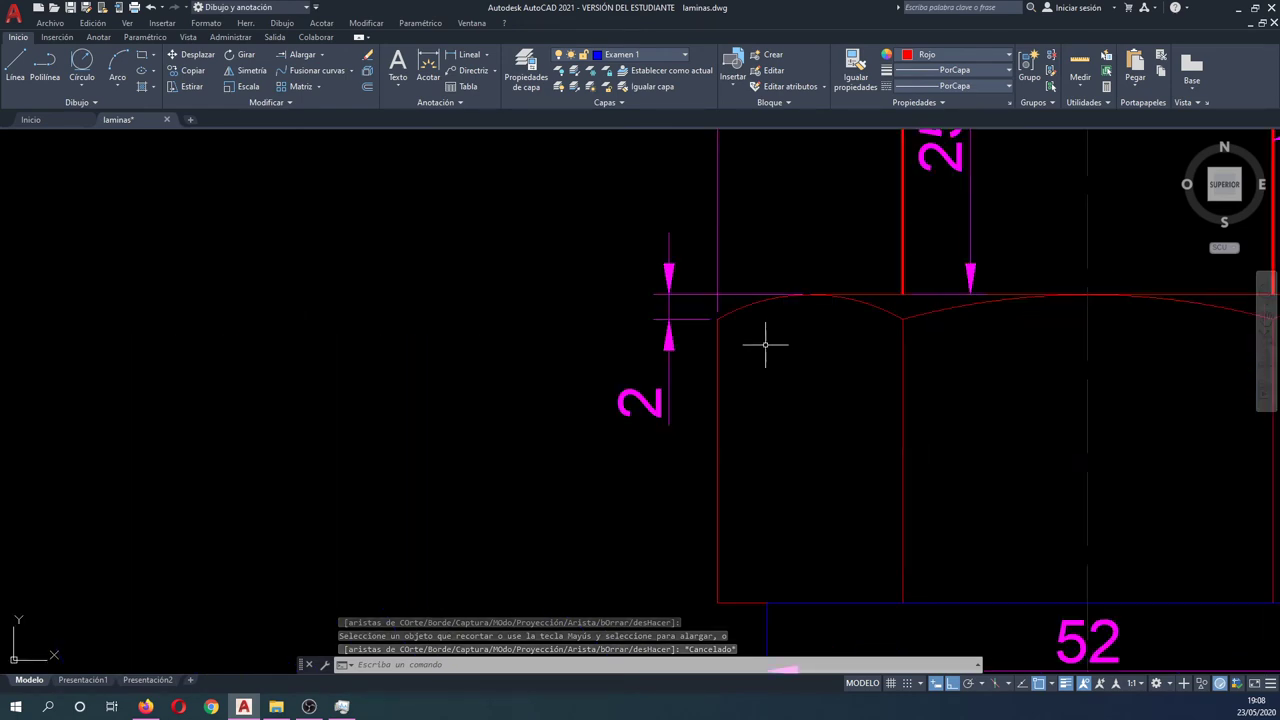
scroll(780, 337, down, 4)
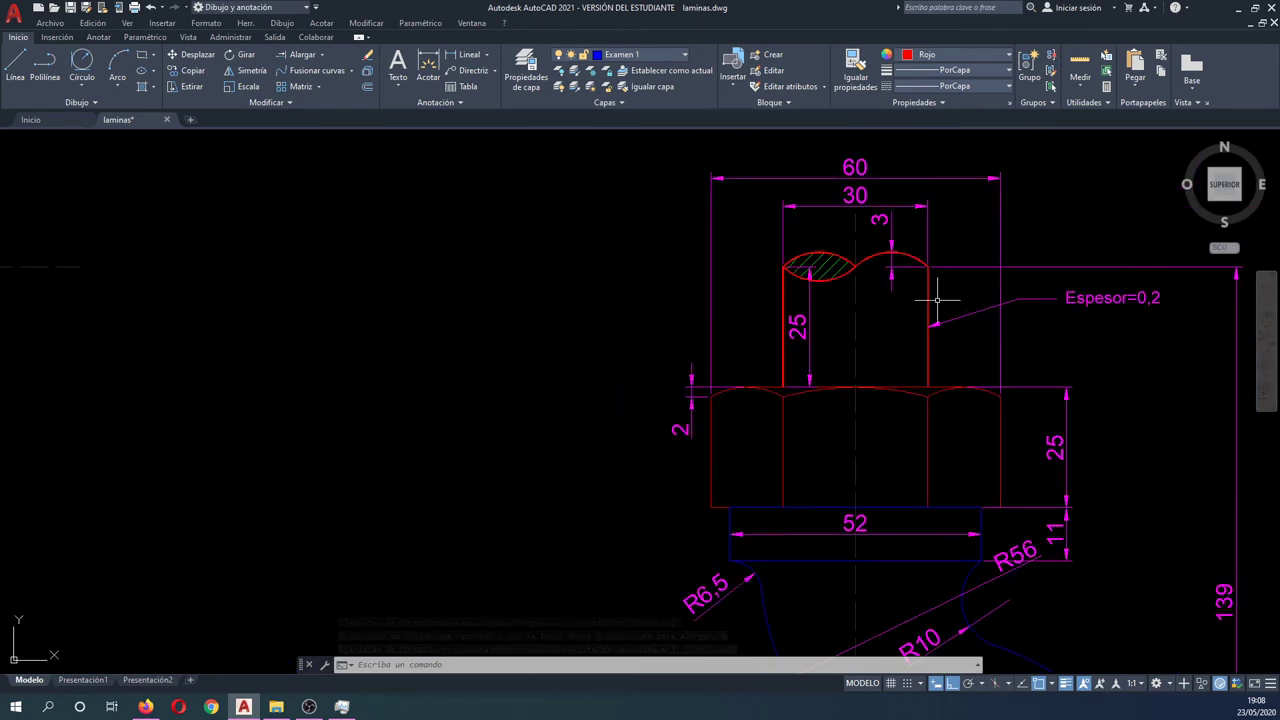
scroll(1049, 317, down, 3)
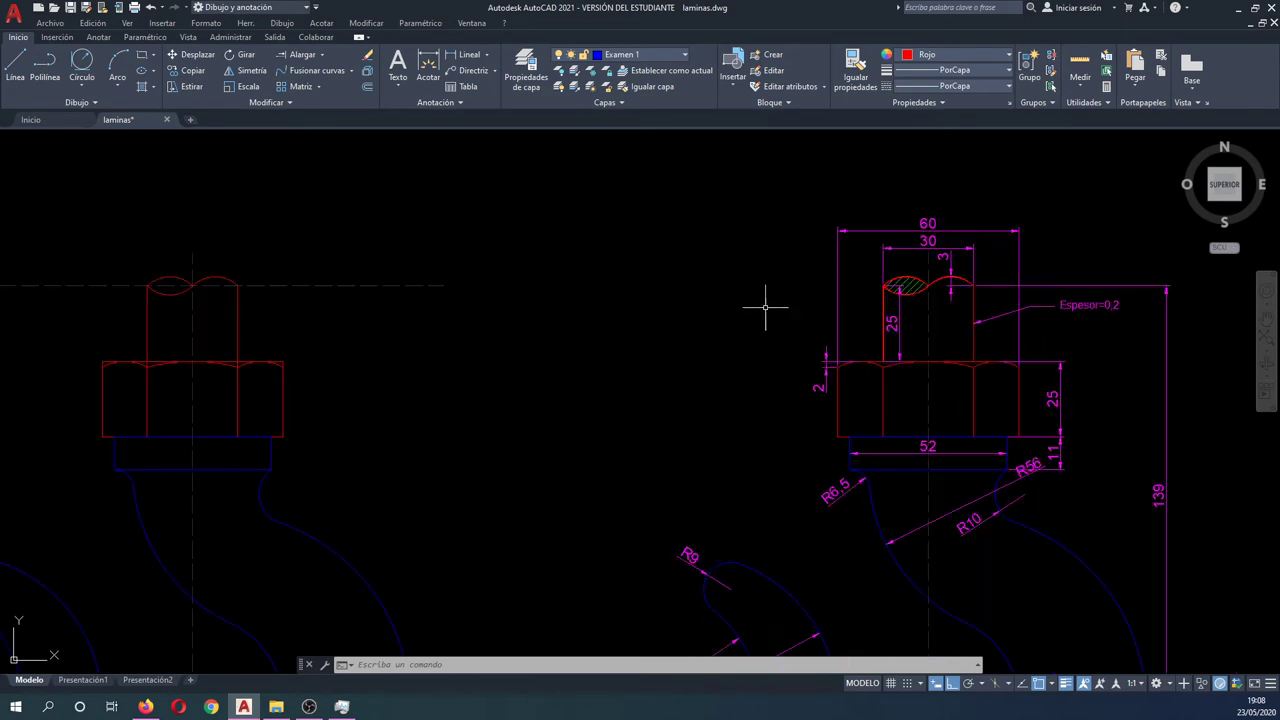
middle_drag(246, 306, 394, 333)
Step: Delete the shank rectangle
text(ditpol)
key(Return)
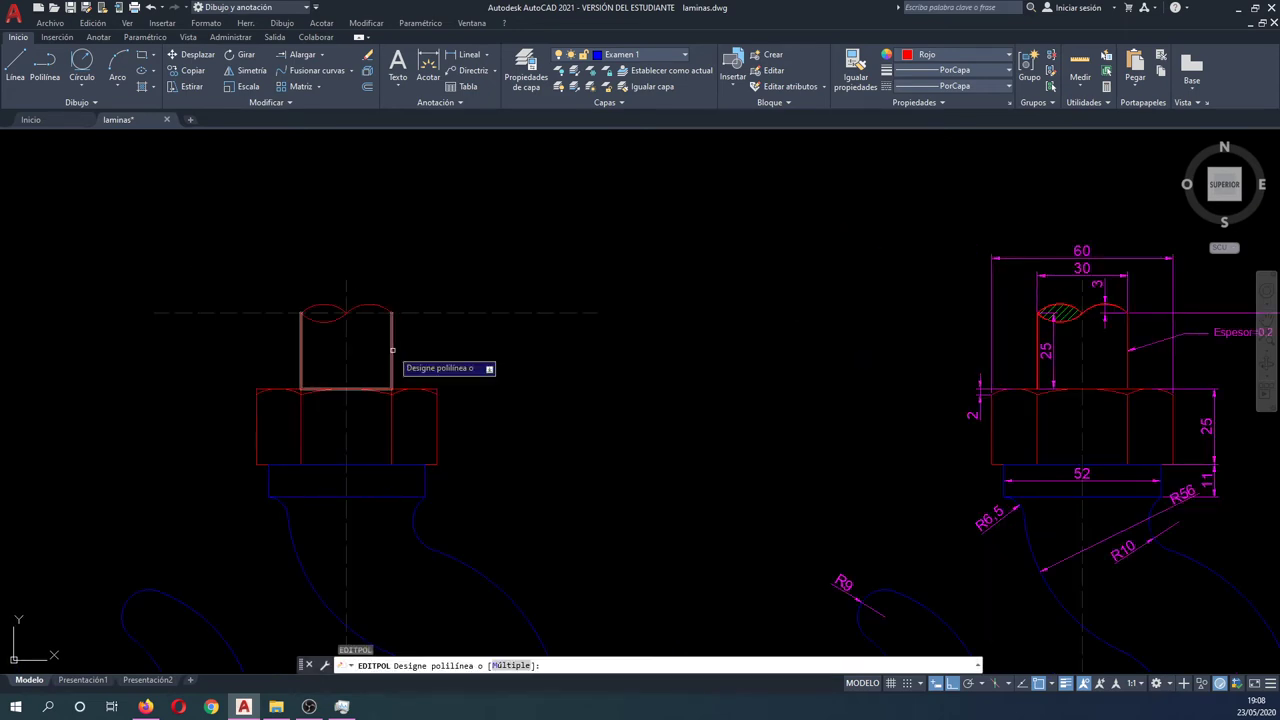
key(Escape)
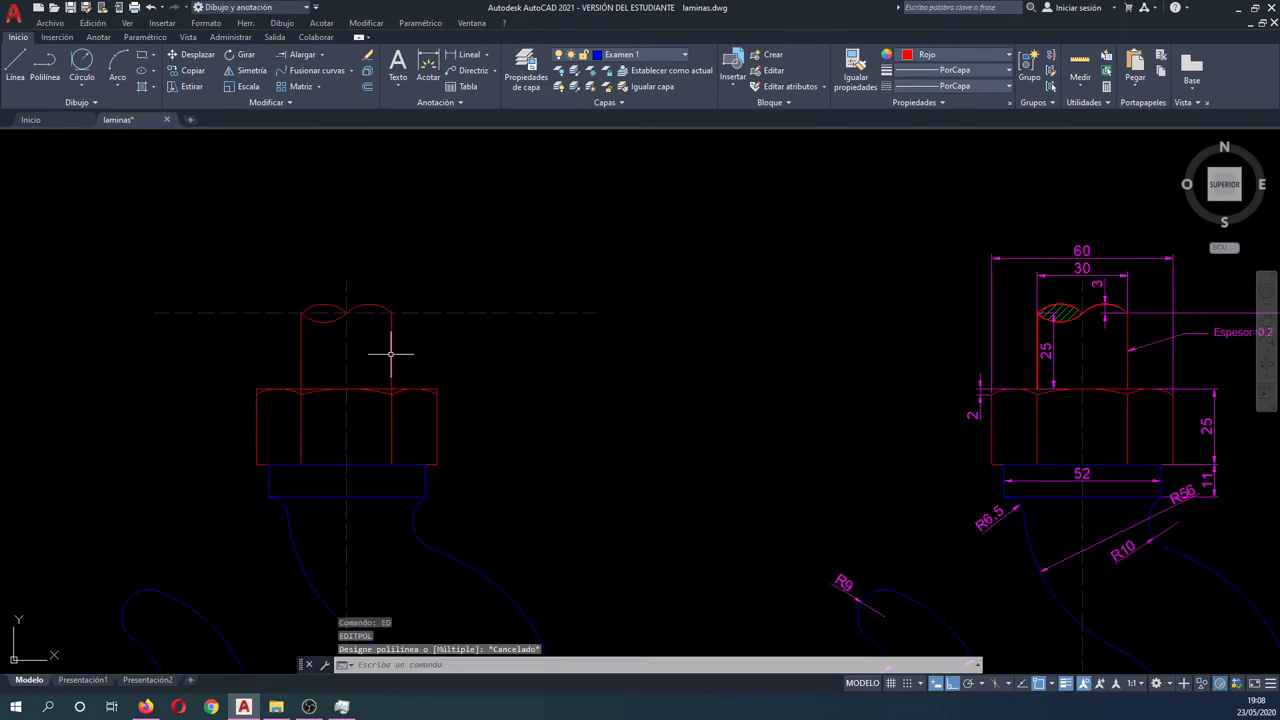
click(390, 353)
key(Escape)
key(Escape)
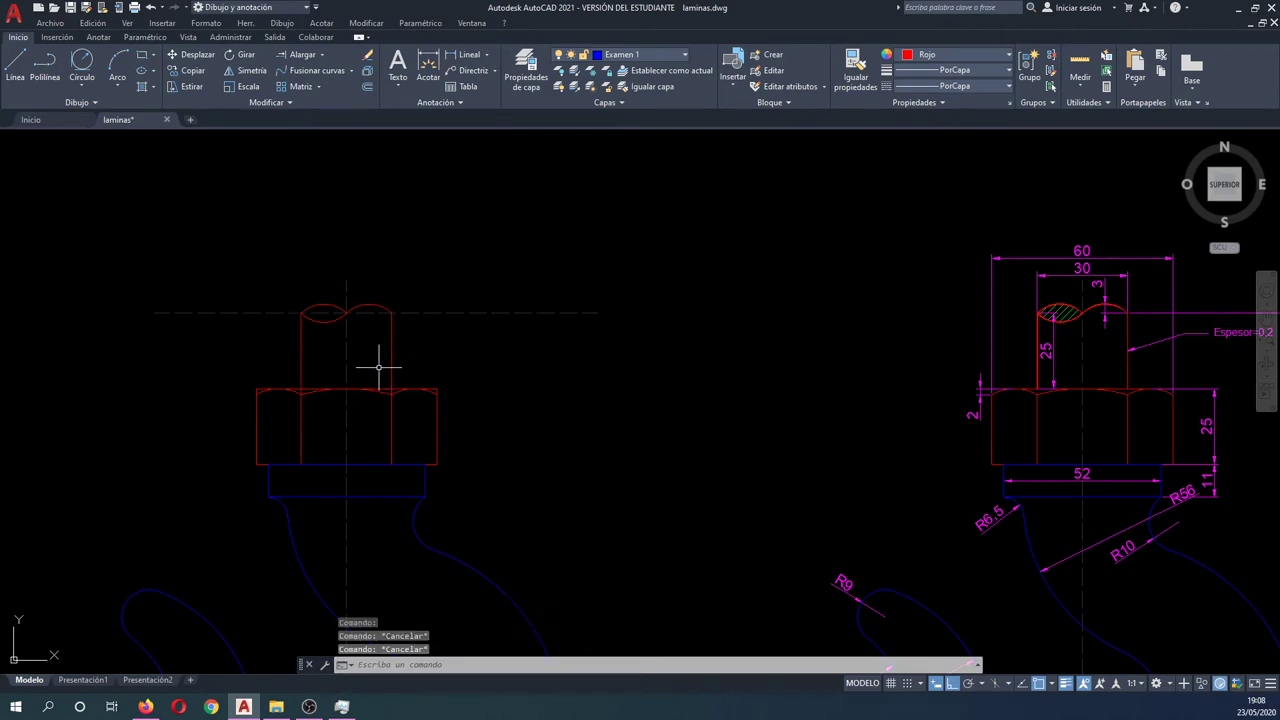
click(391, 366)
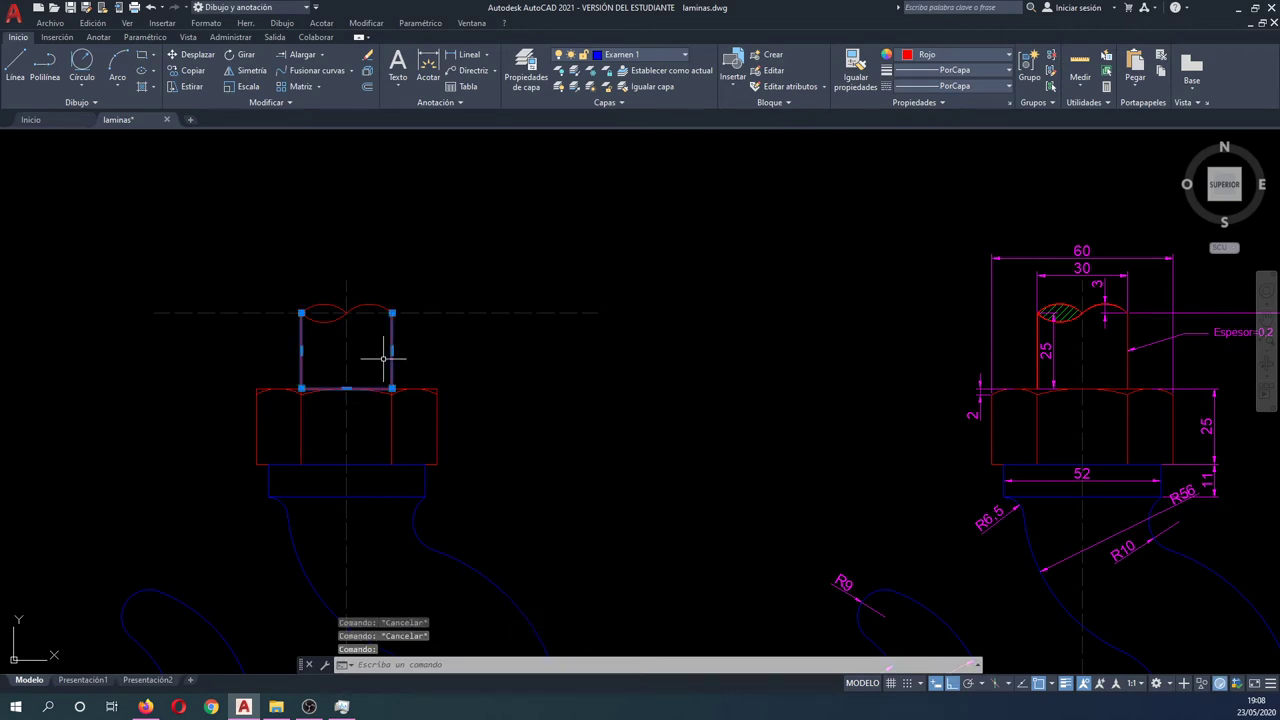
scroll(382, 357, up, 2)
scroll(382, 357, up, 2)
key(Delete)
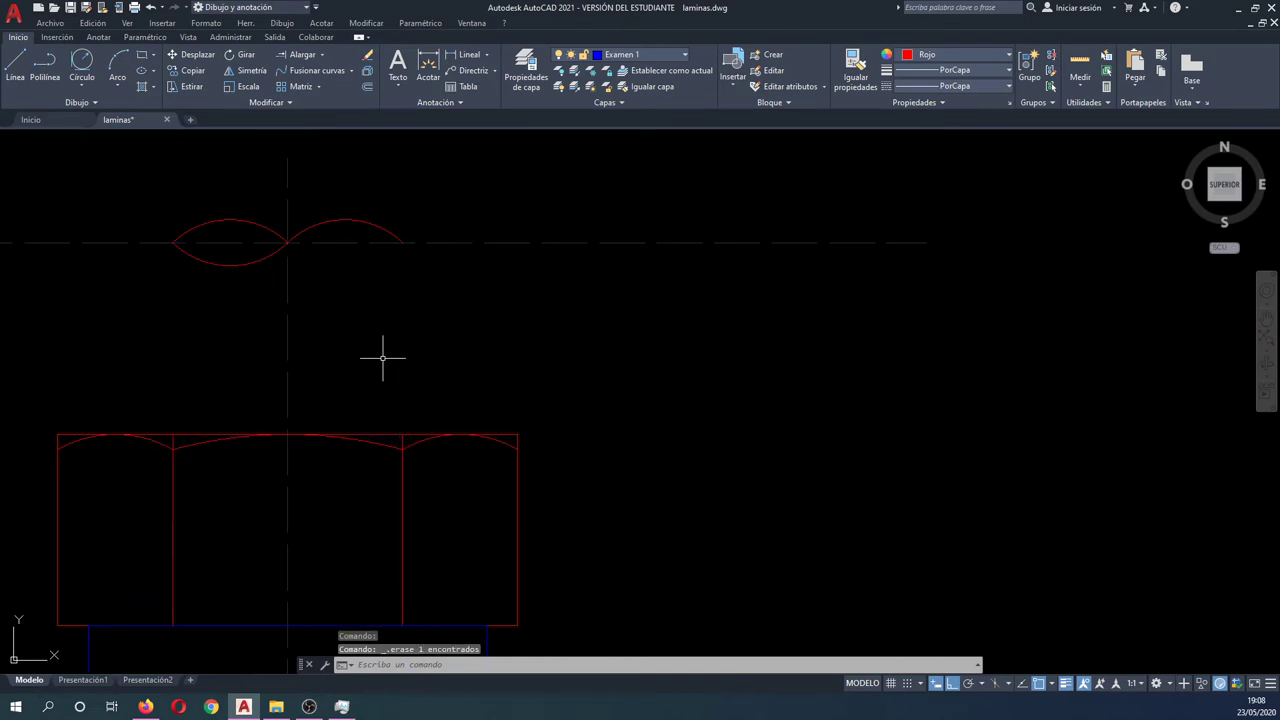
Step: Draw the shank's left side line from the left arc end straight down to the nut
text(qal)
key(Return)
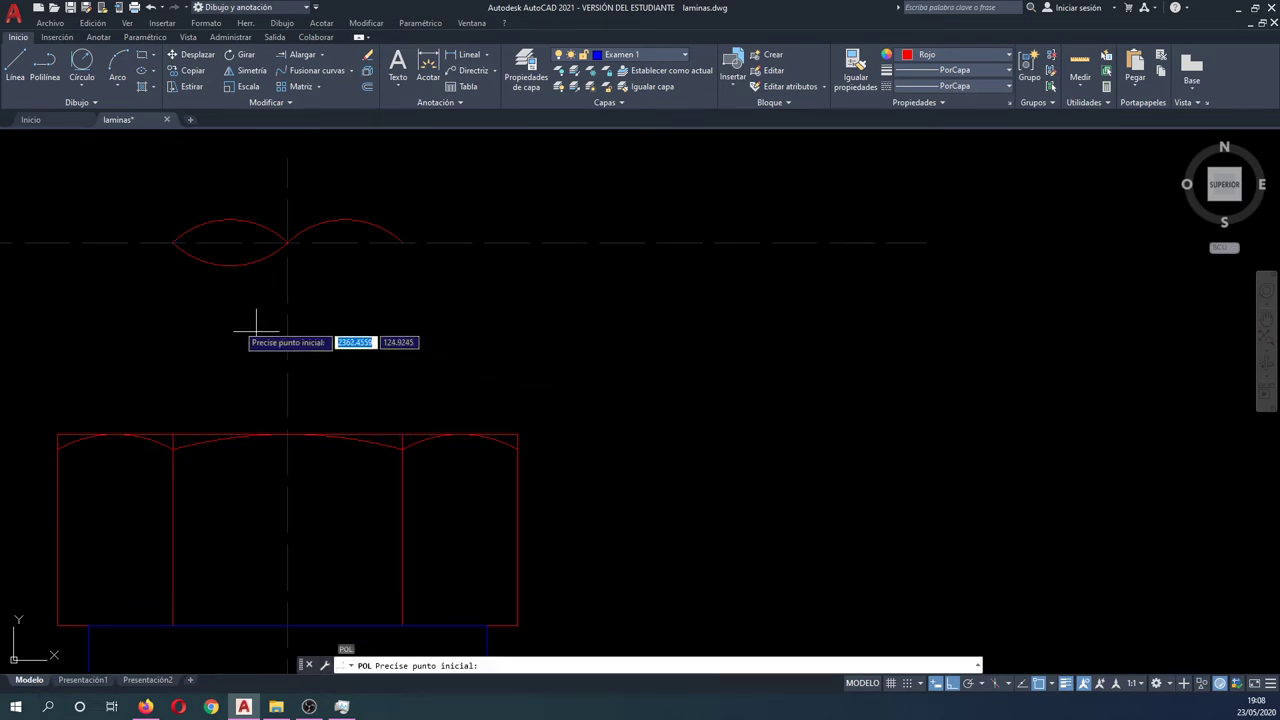
click(173, 242)
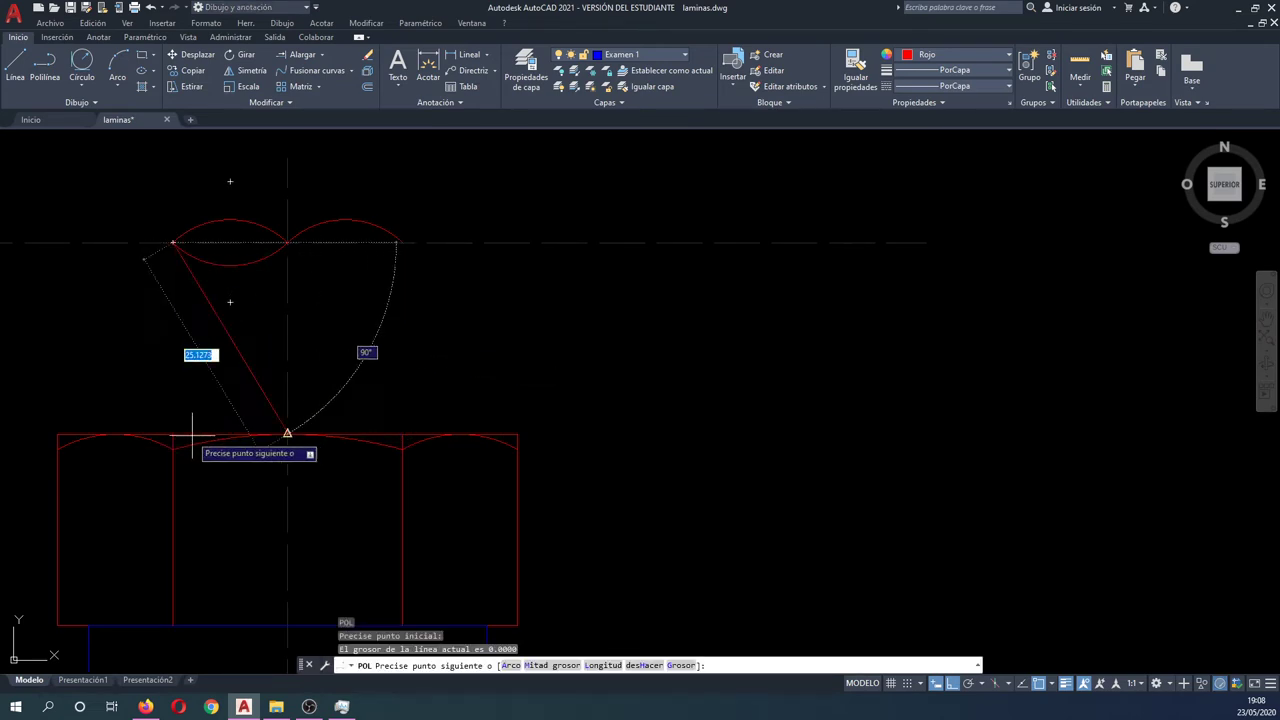
click(186, 434)
key(Escape)
key(ctrl+z)
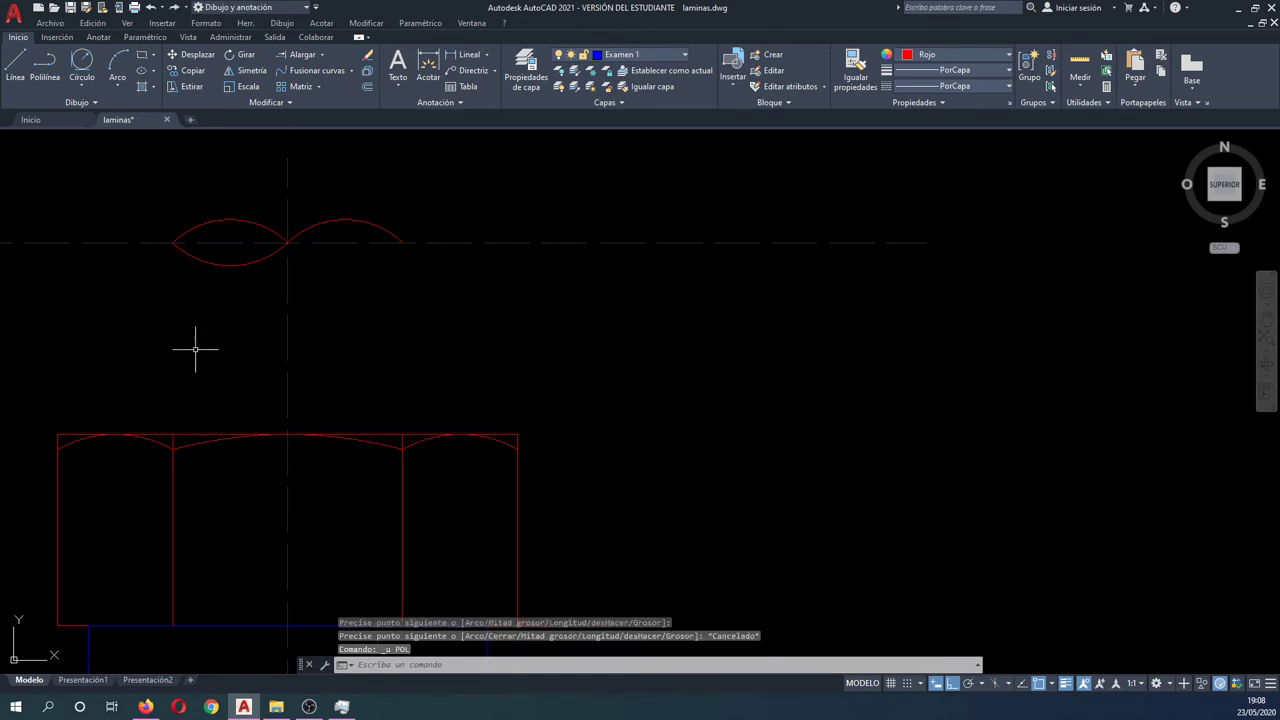
click(44, 66)
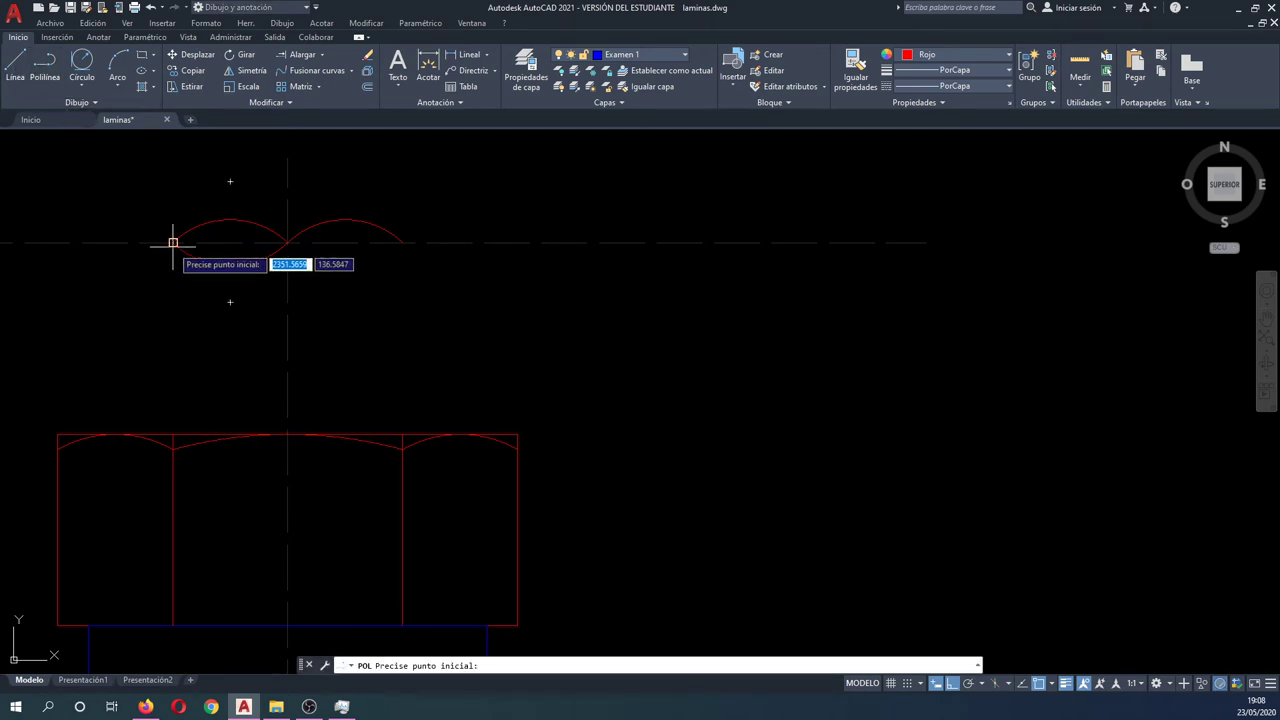
click(173, 242)
click(173, 434)
key(Return)
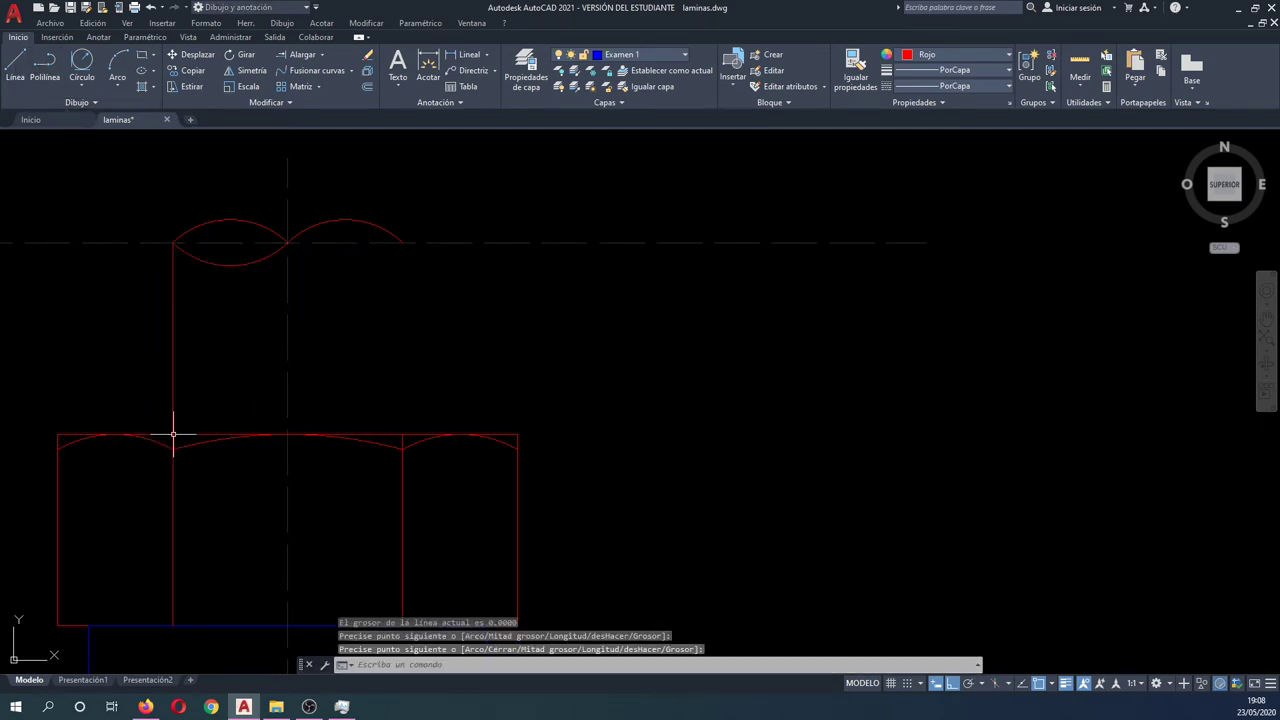
Step: Attempt to mirror the side line with SA, then undo the mistaken result
text(SA)
key(Return)
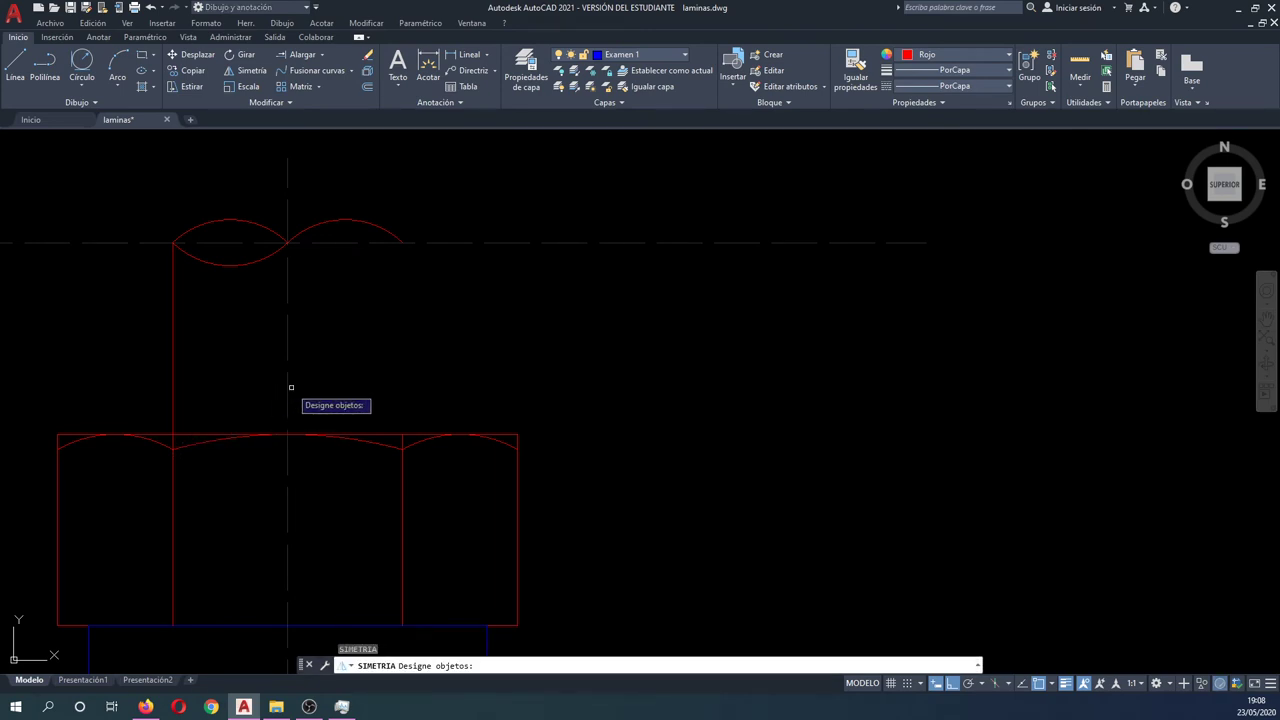
click(292, 385)
click(280, 386)
key(Return)
click(287, 386)
click(130, 362)
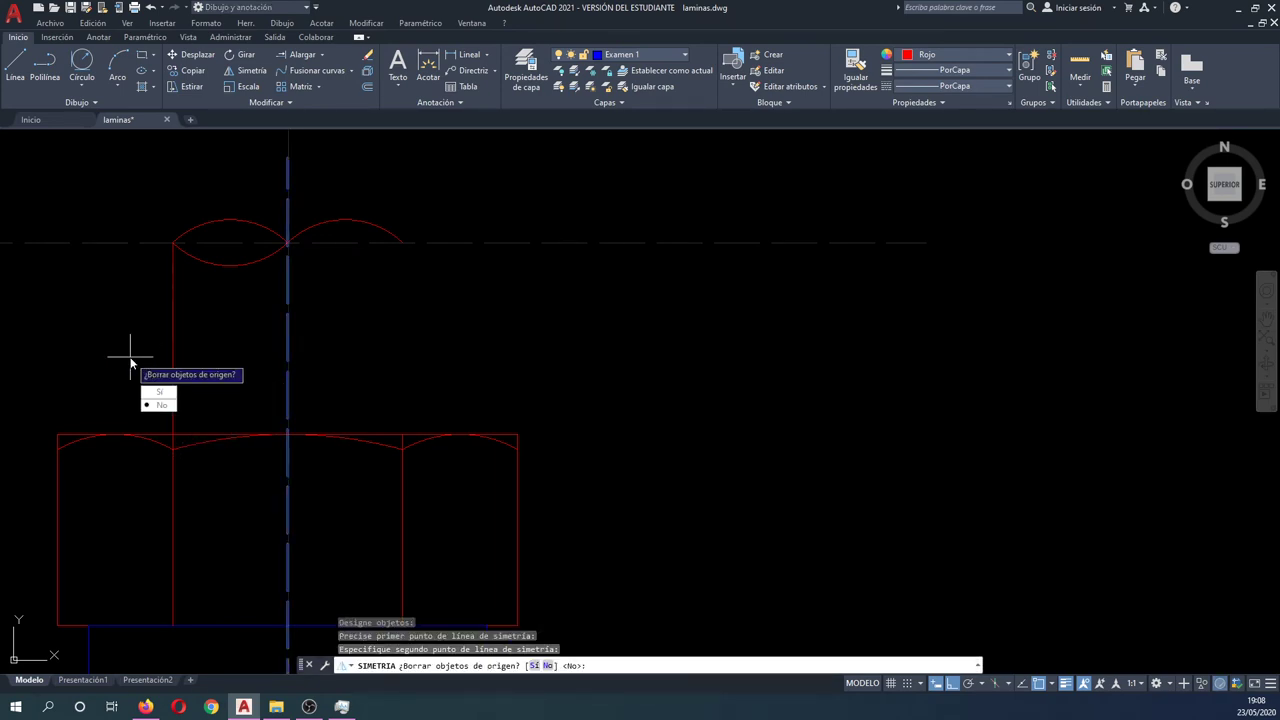
key(Escape)
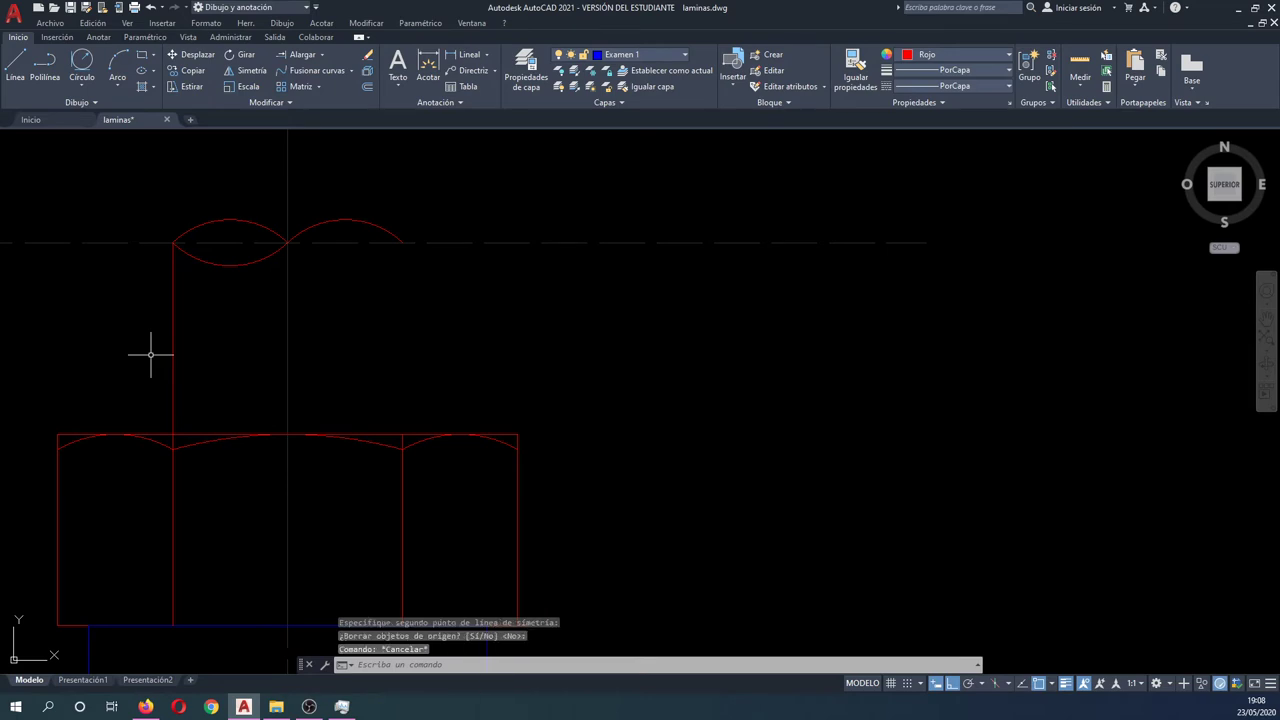
key(ctrl+z)
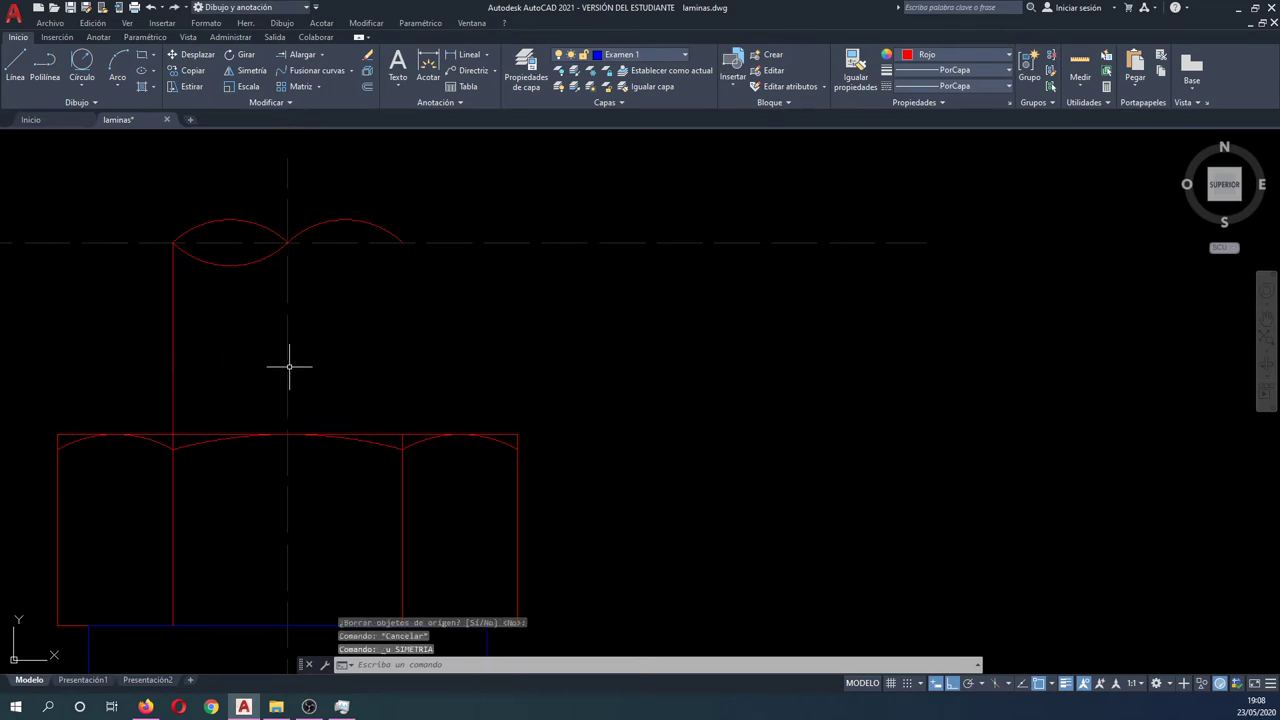
Step: Mirror the left side line across the vertical centre line, keeping the original
key(Return)
click(289, 367)
click(165, 345)
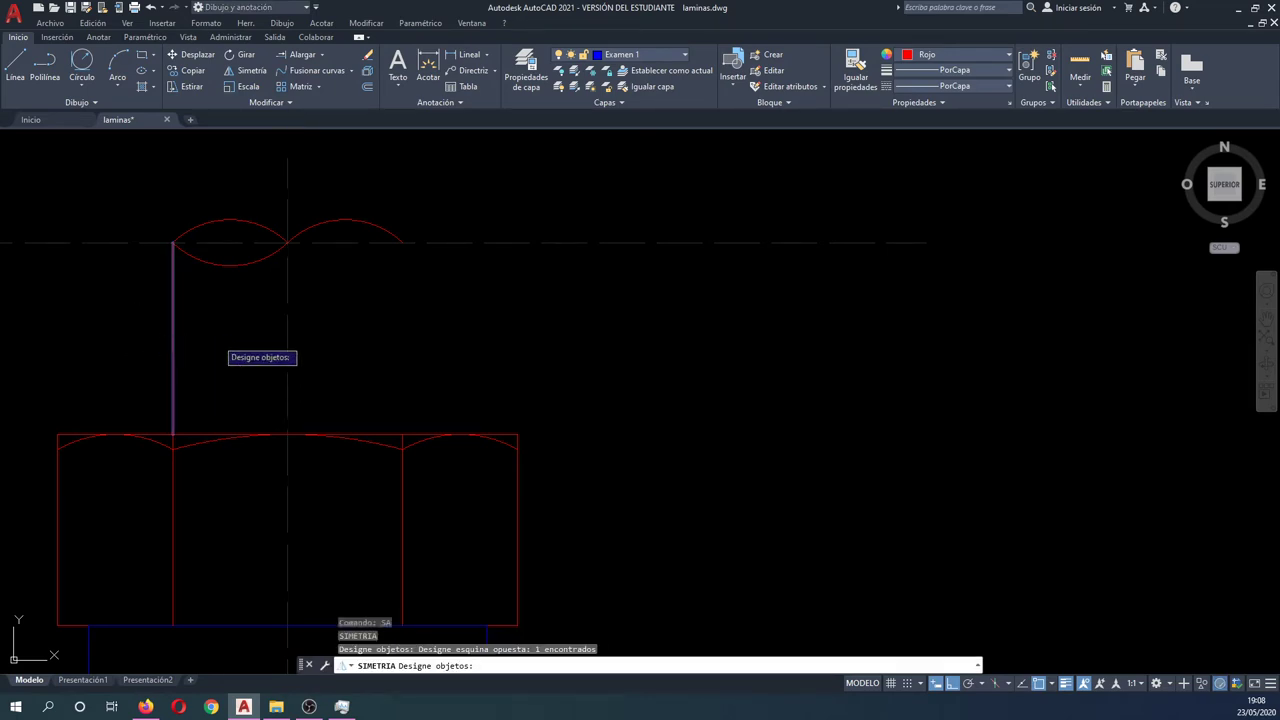
key(Return)
click(287, 243)
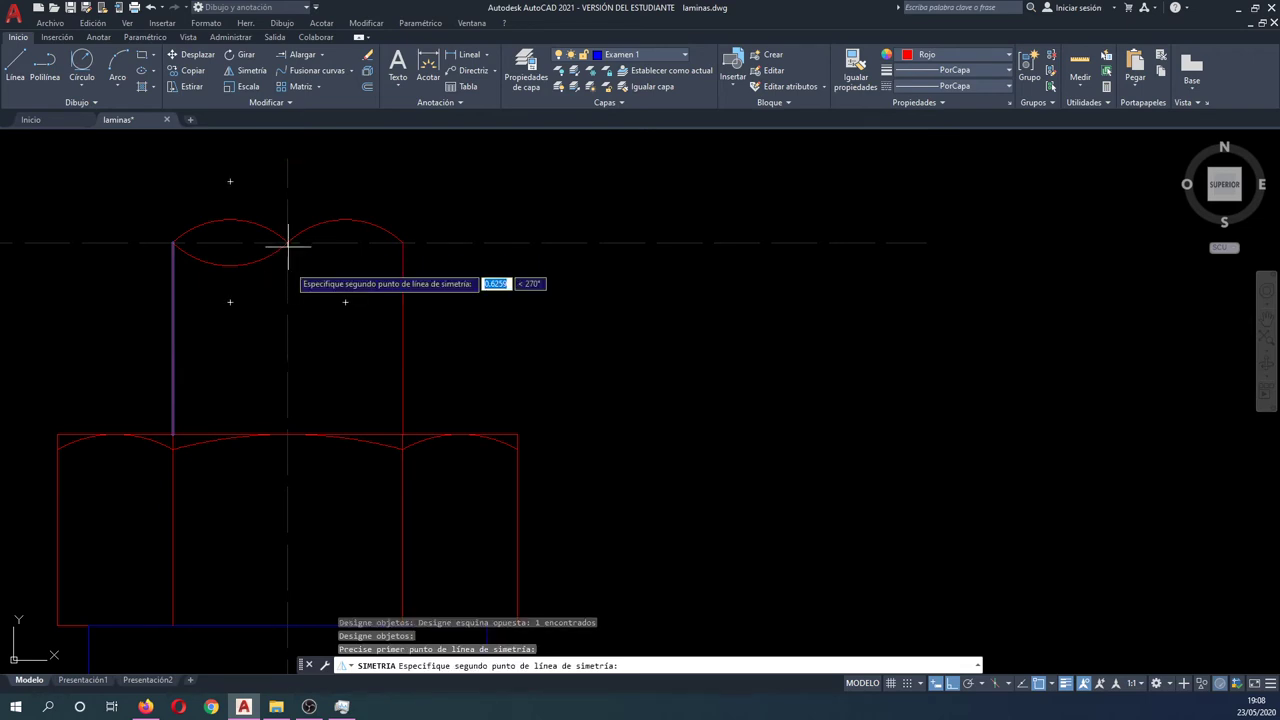
click(299, 373)
key(Return)
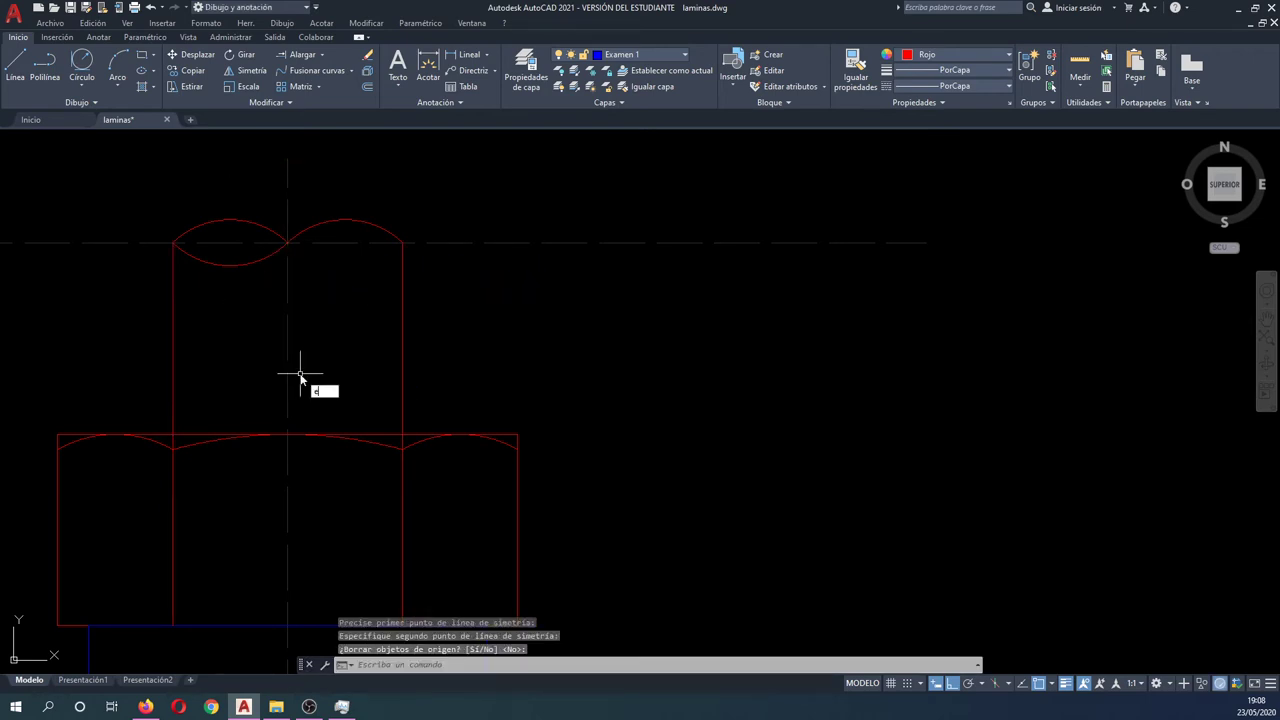
text(e)
key(Return)
Step: Join the left side line, the wavy top arcs and the right side line into one polyline
click(173, 367)
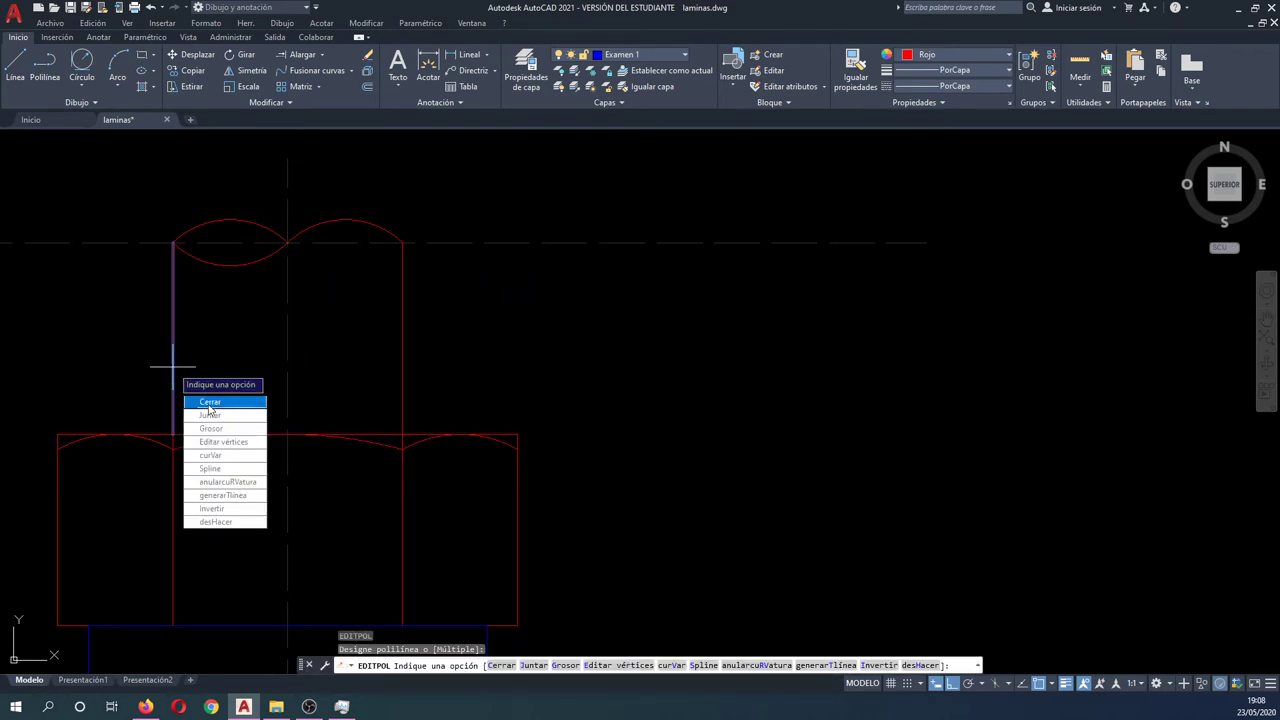
click(211, 415)
click(171, 340)
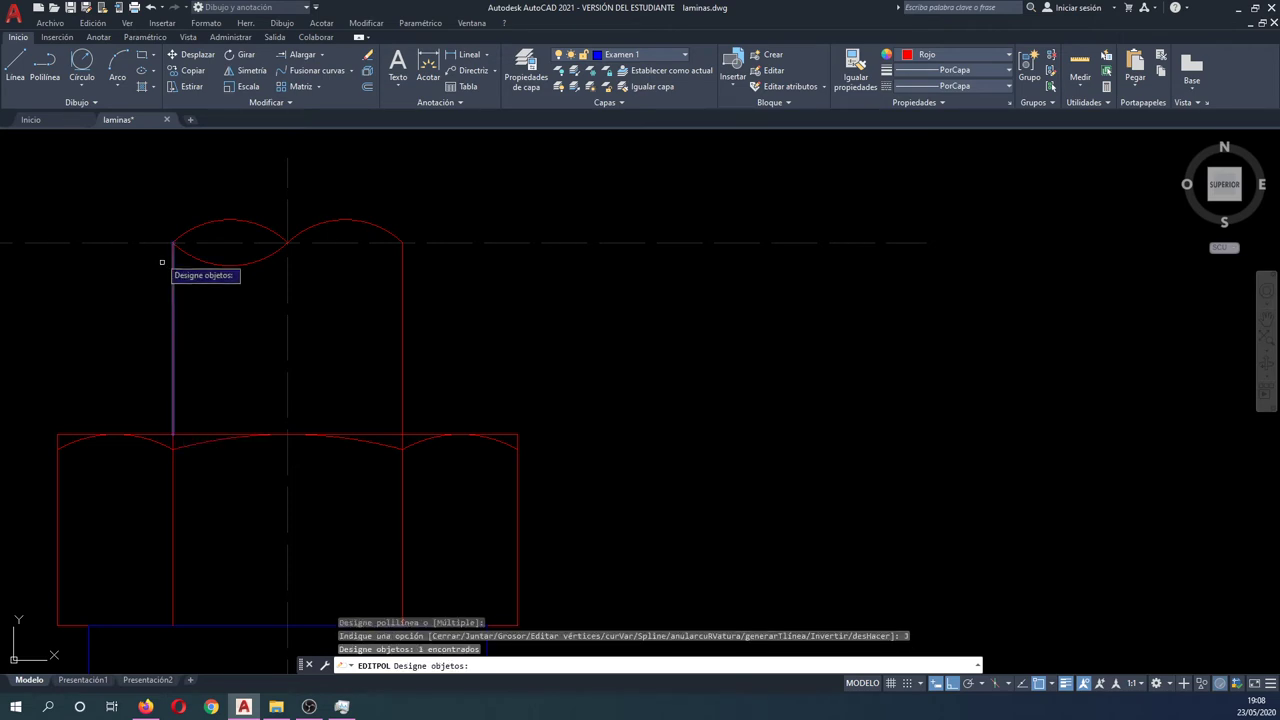
click(151, 209)
click(500, 352)
click(425, 359)
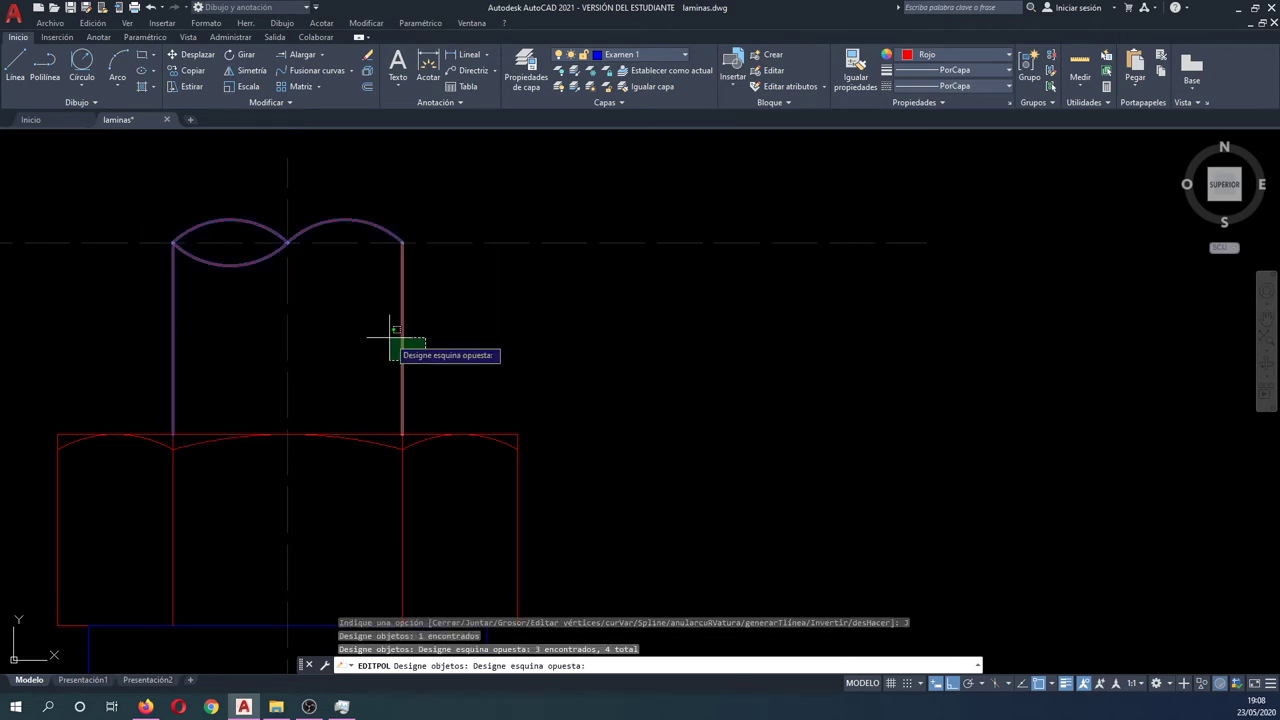
click(390, 340)
scroll(385, 335, down, 4)
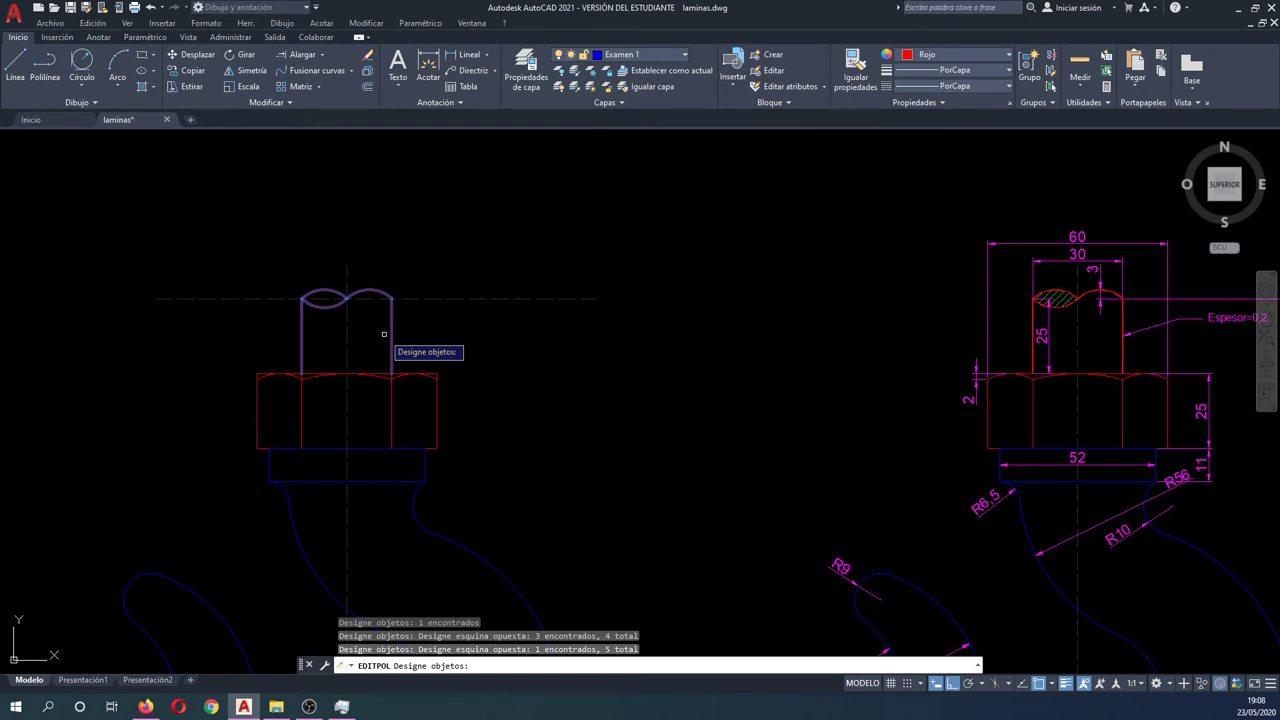
key(Return)
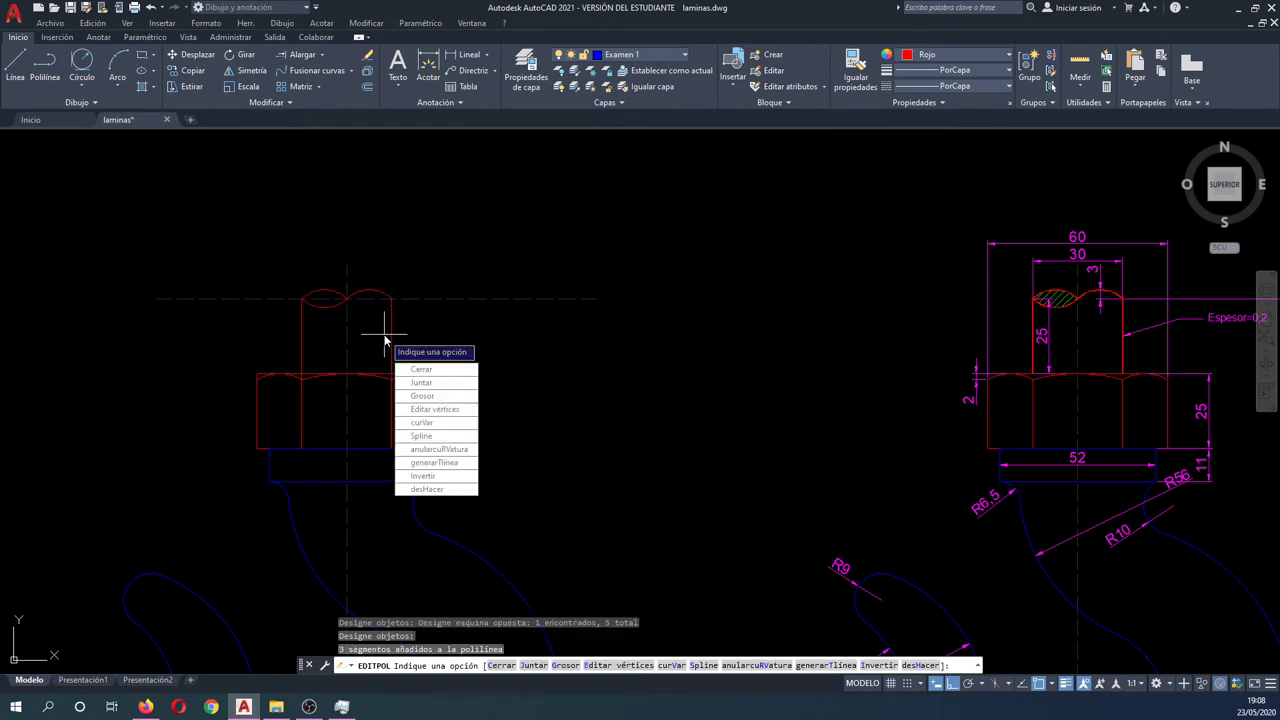
text(0.2)
Step: Give the joined shank outline a uniform width of 0.2
key(Return)
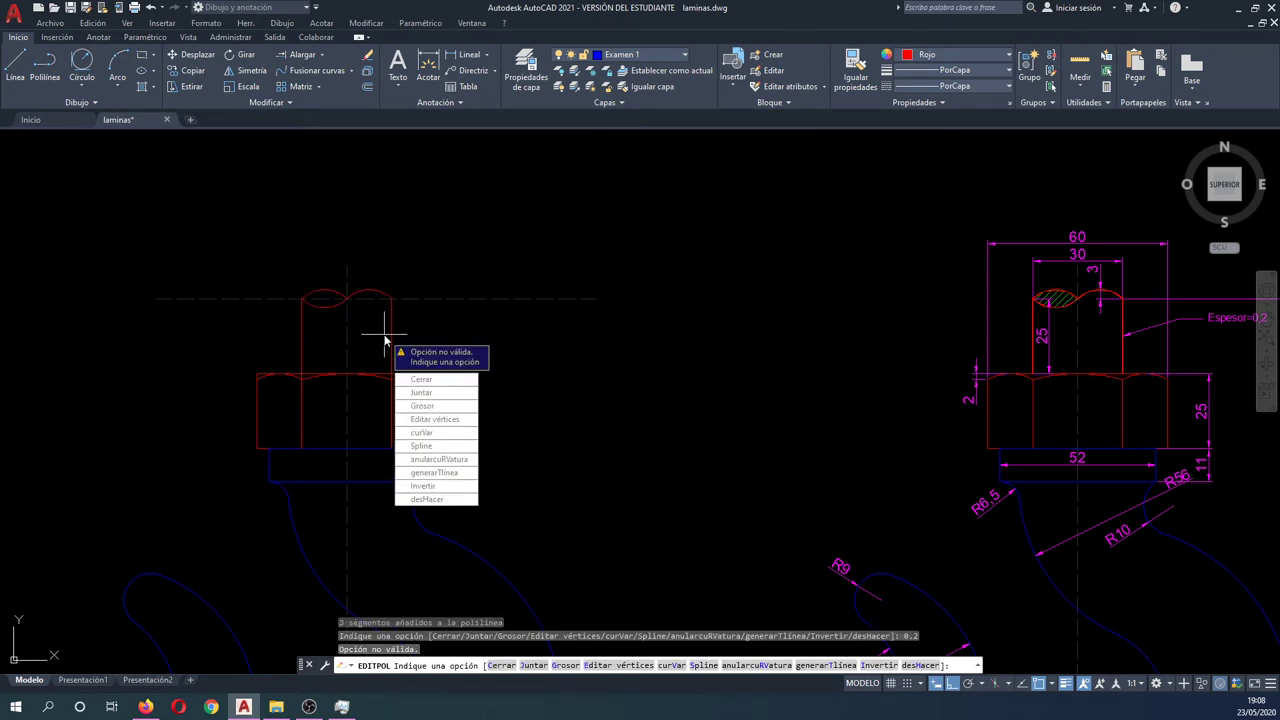
text(g)
key(Return)
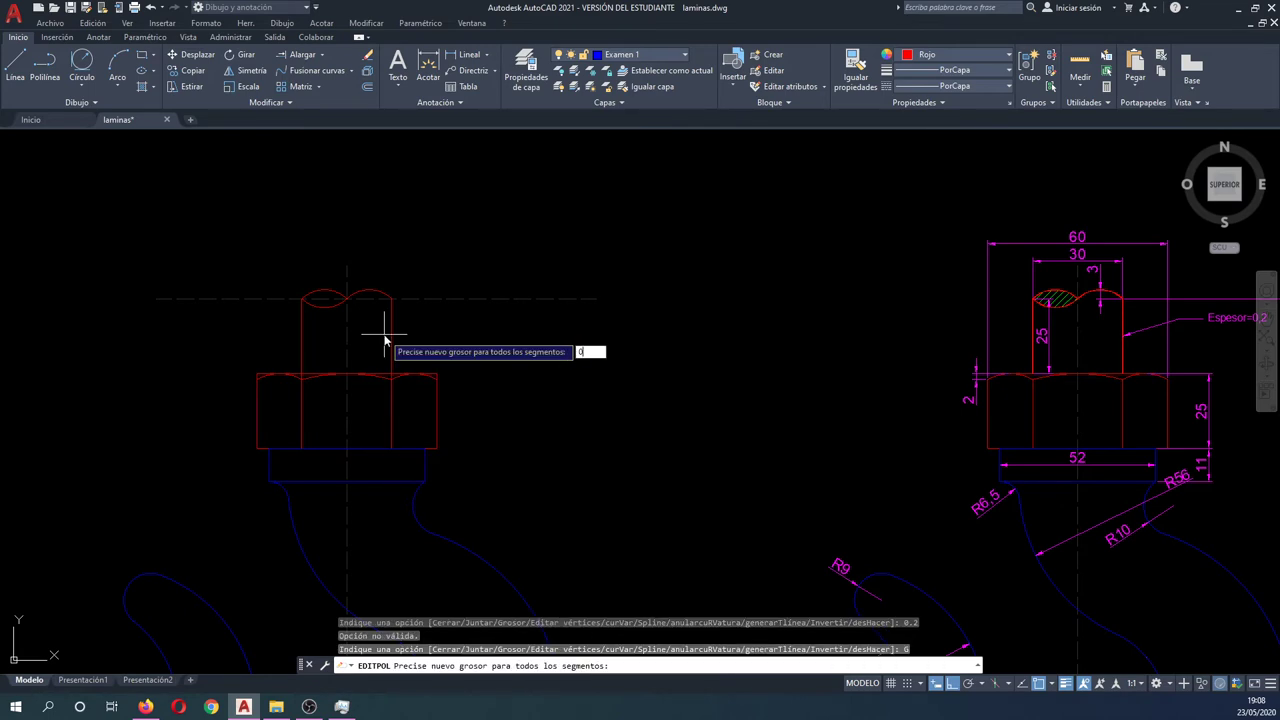
text(.2)
key(Return)
key(Escape)
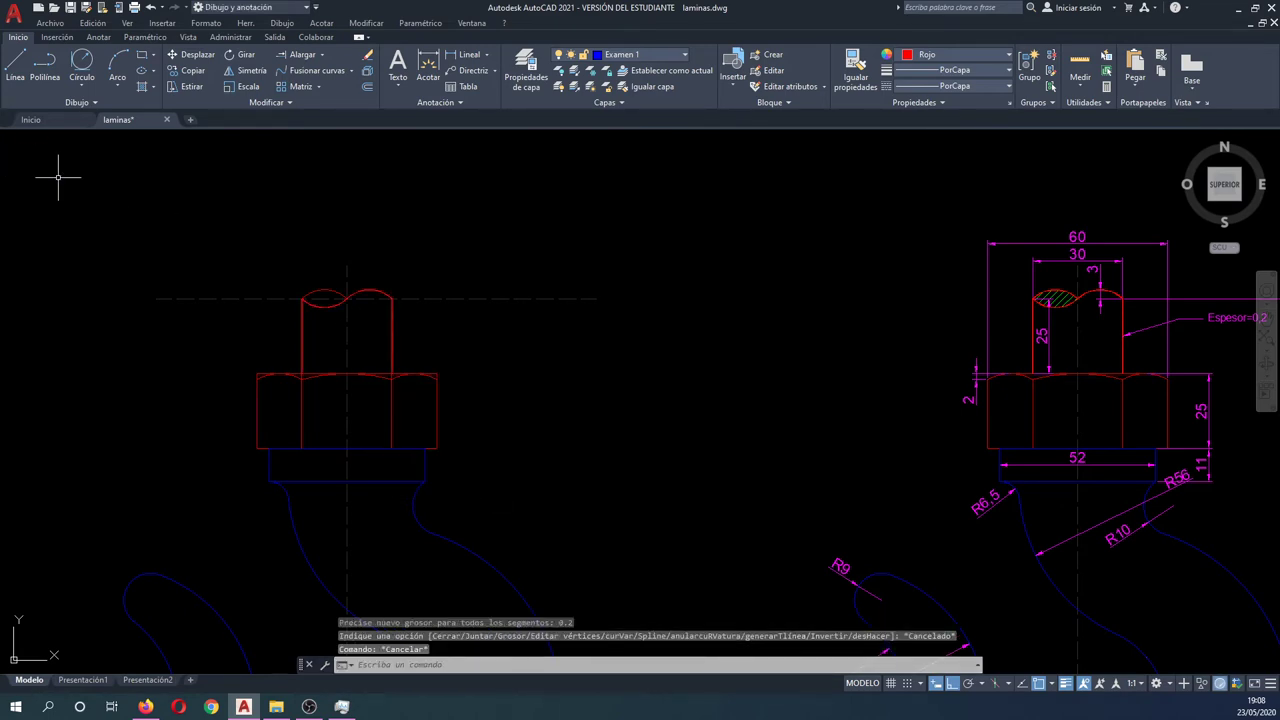
Step: Pick the top wavy arc as a match-properties source, then cancel the matching
scroll(315, 317, up, 4)
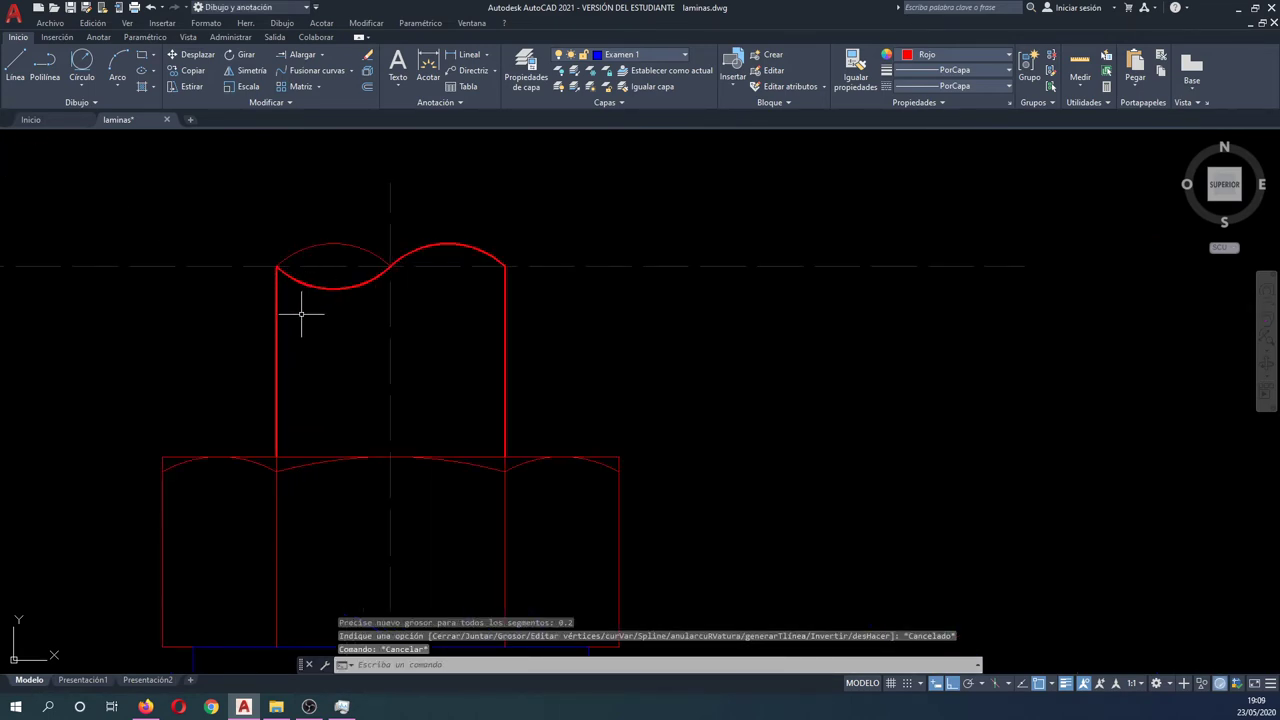
key(Escape)
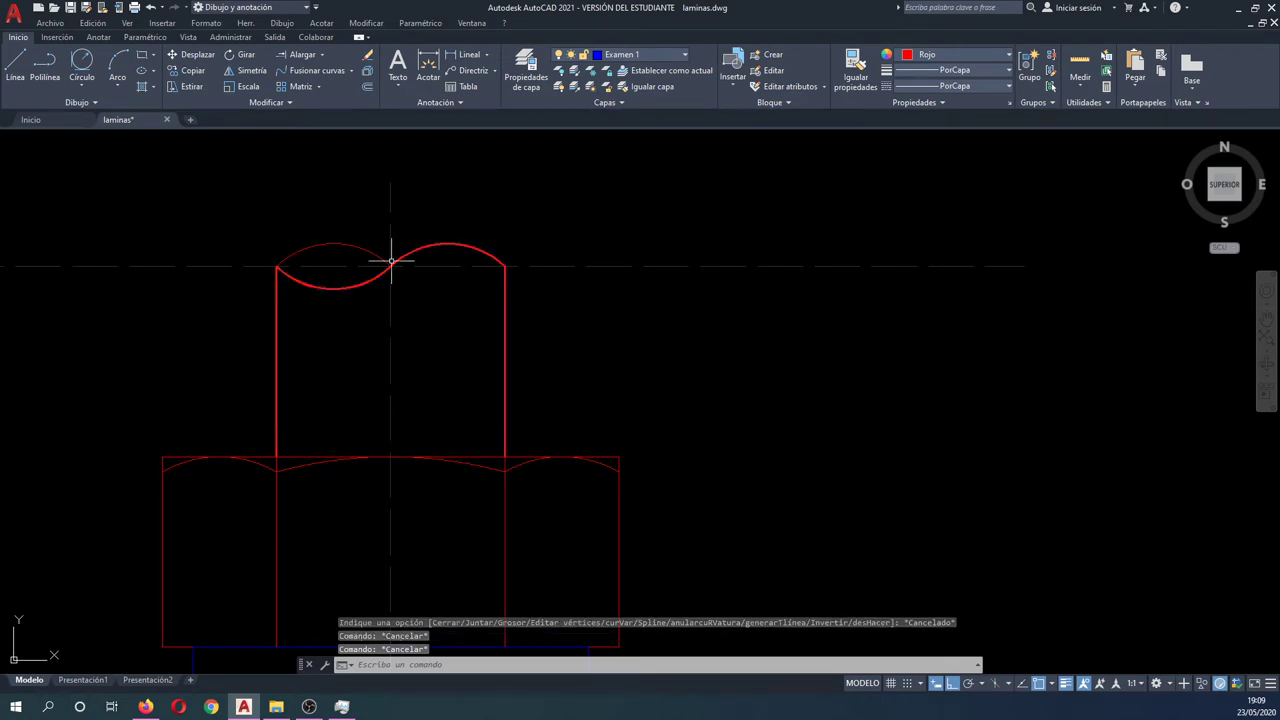
scroll(308, 265, down, 4)
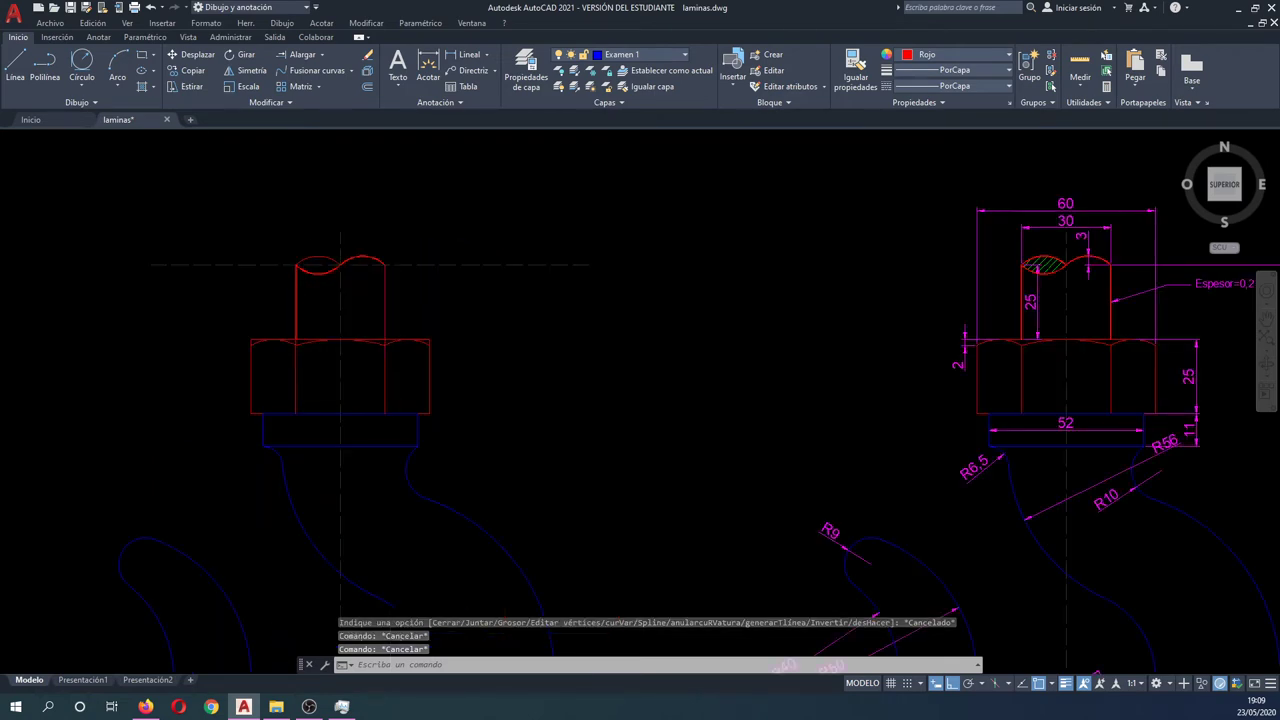
scroll(1076, 268, up, 6)
scroll(763, 290, down, 8)
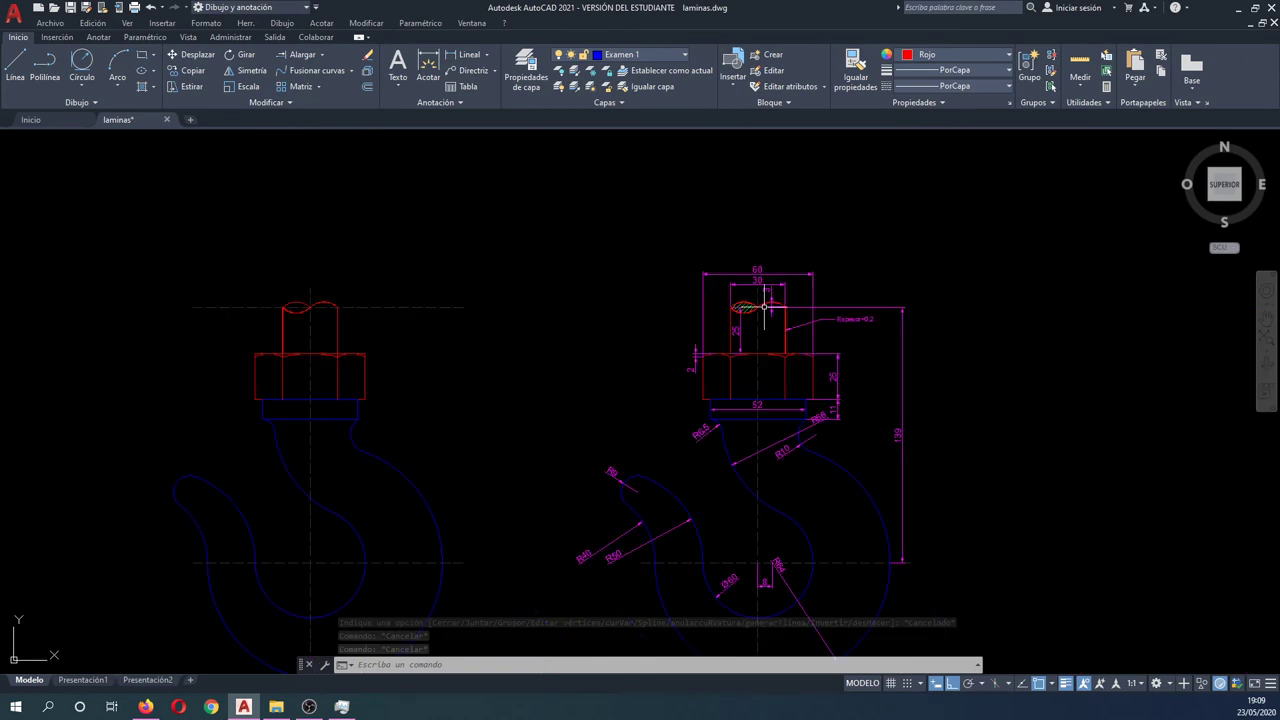
scroll(270, 309, up, 4)
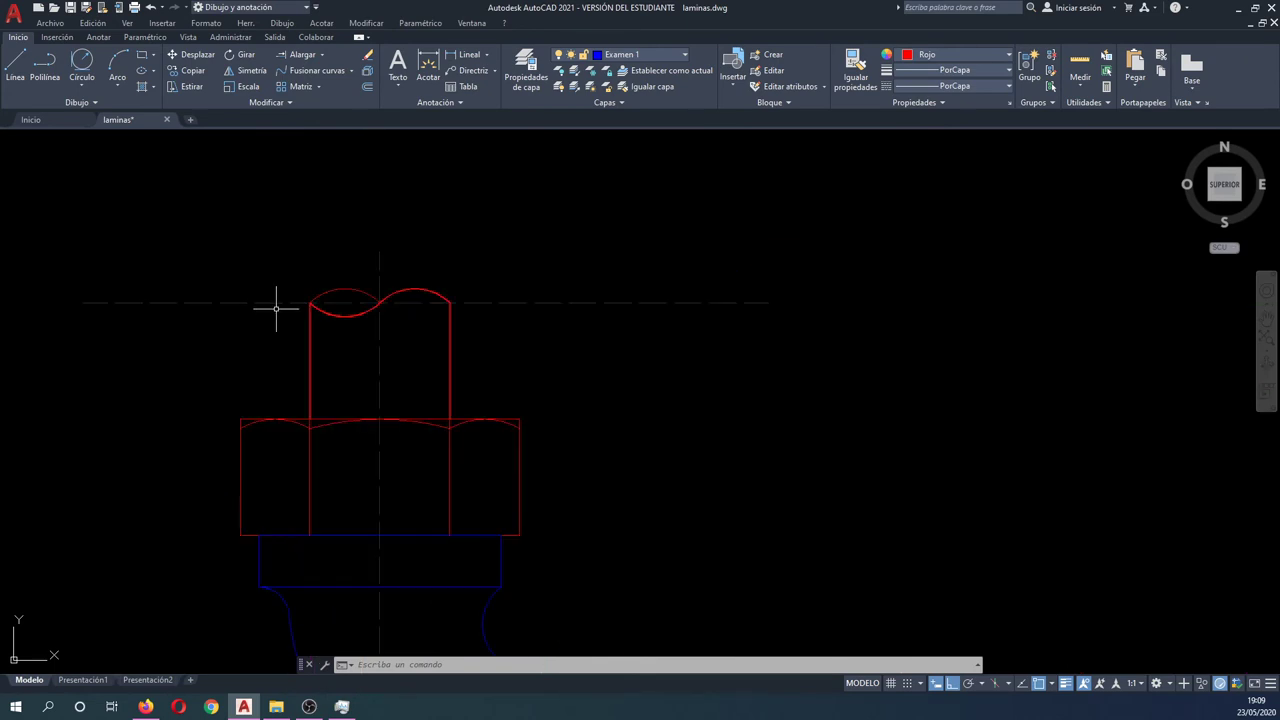
text(ig)
key(Return)
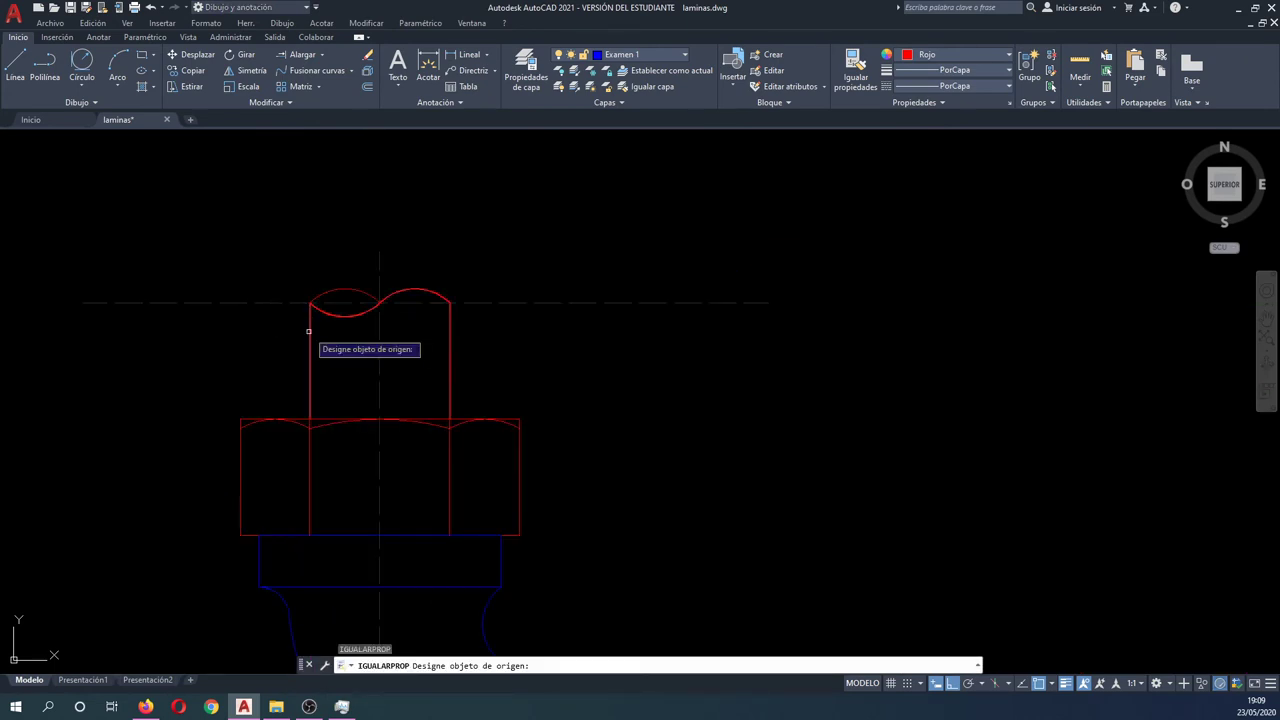
click(336, 296)
key(Escape)
text(pol)
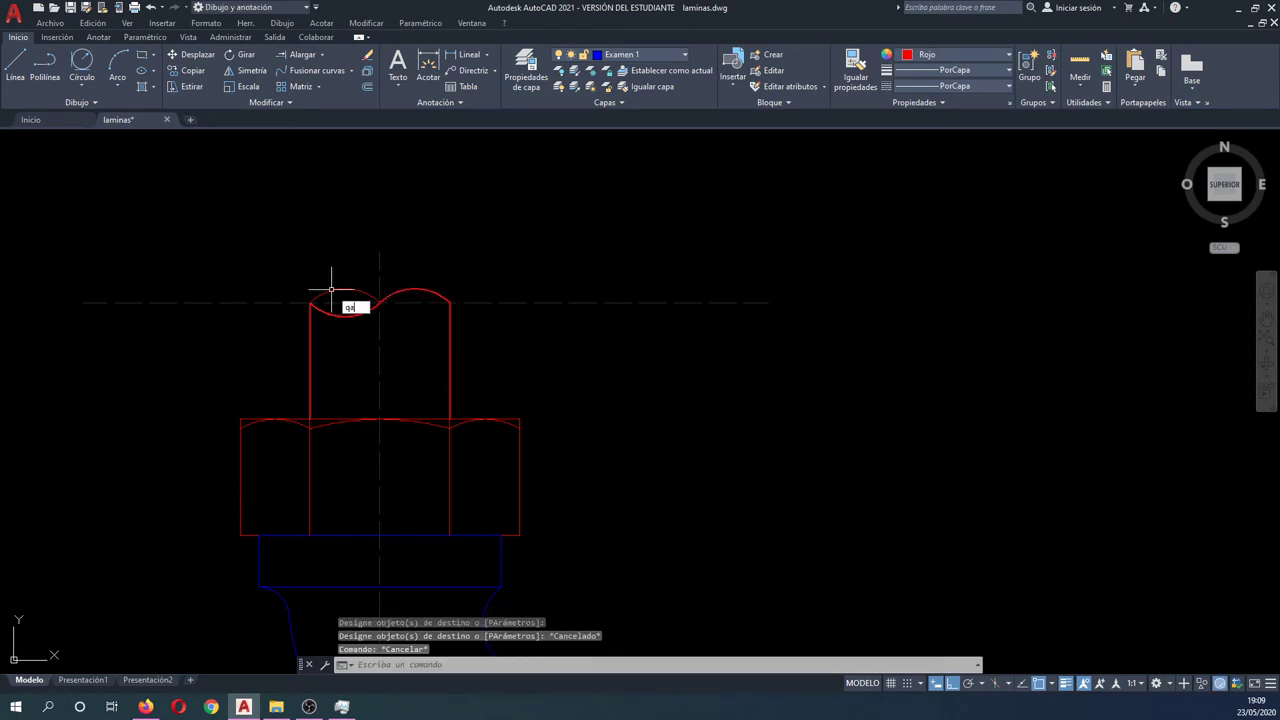
key(Return)
Step: Copy the wavy top arc to a spot left of the shank
click(310, 418)
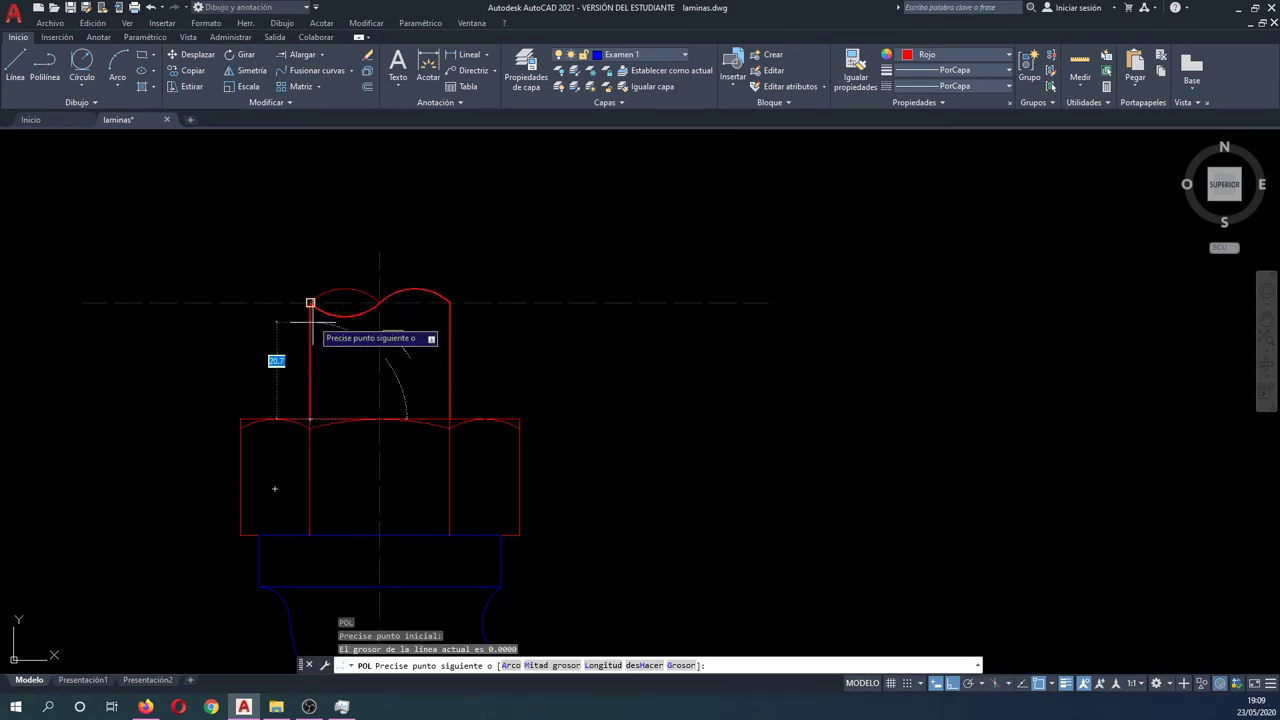
key(Escape)
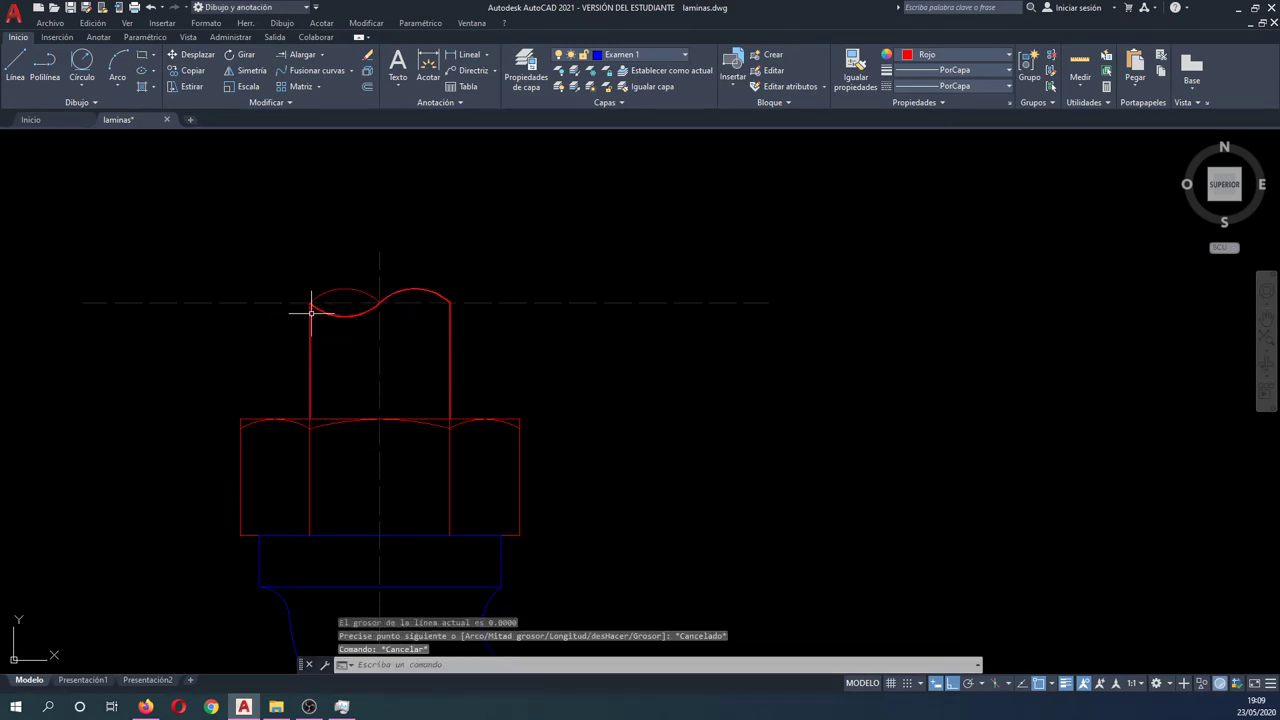
text(co)
key(Return)
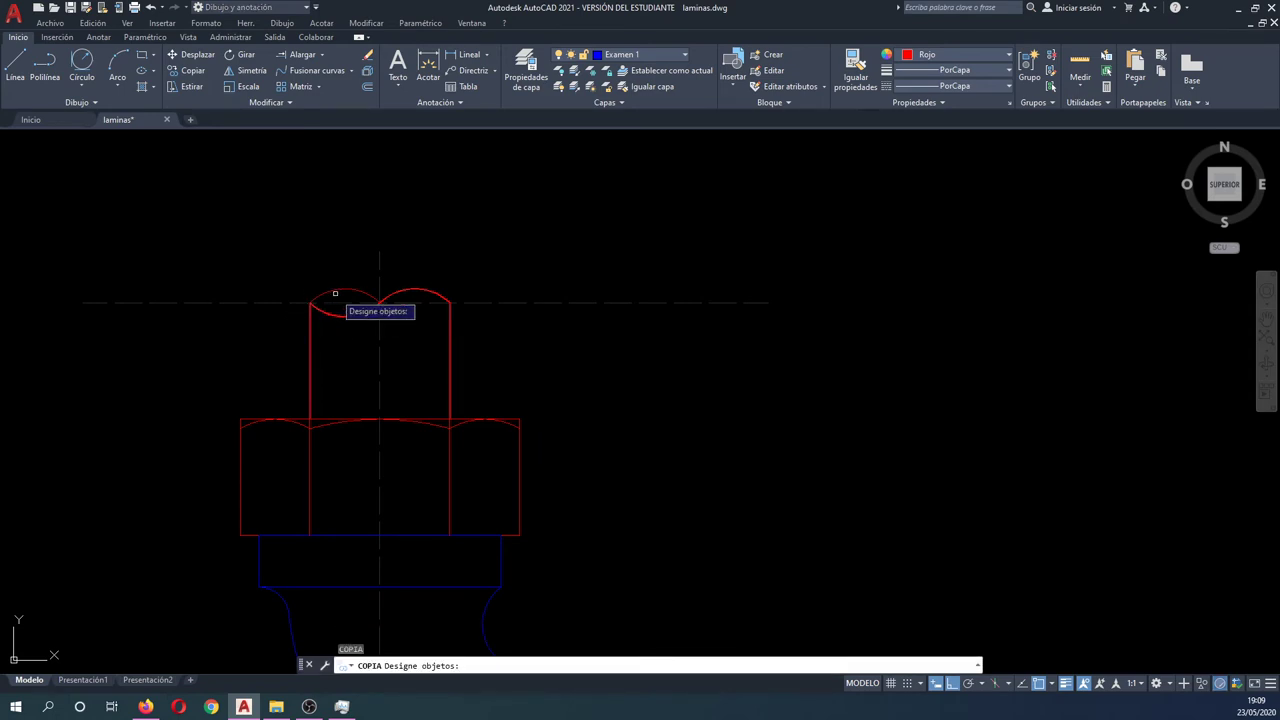
click(340, 300)
key(Return)
click(326, 300)
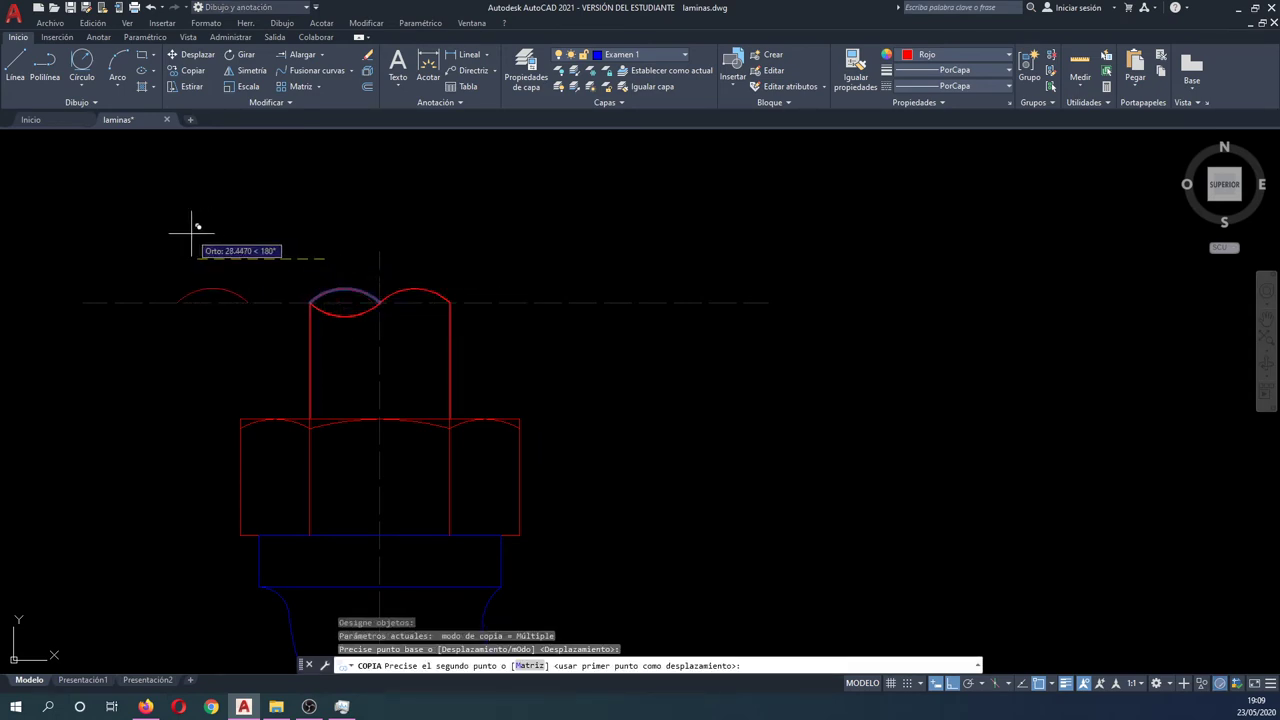
click(199, 230)
key(Escape)
key(Escape)
key(Escape)
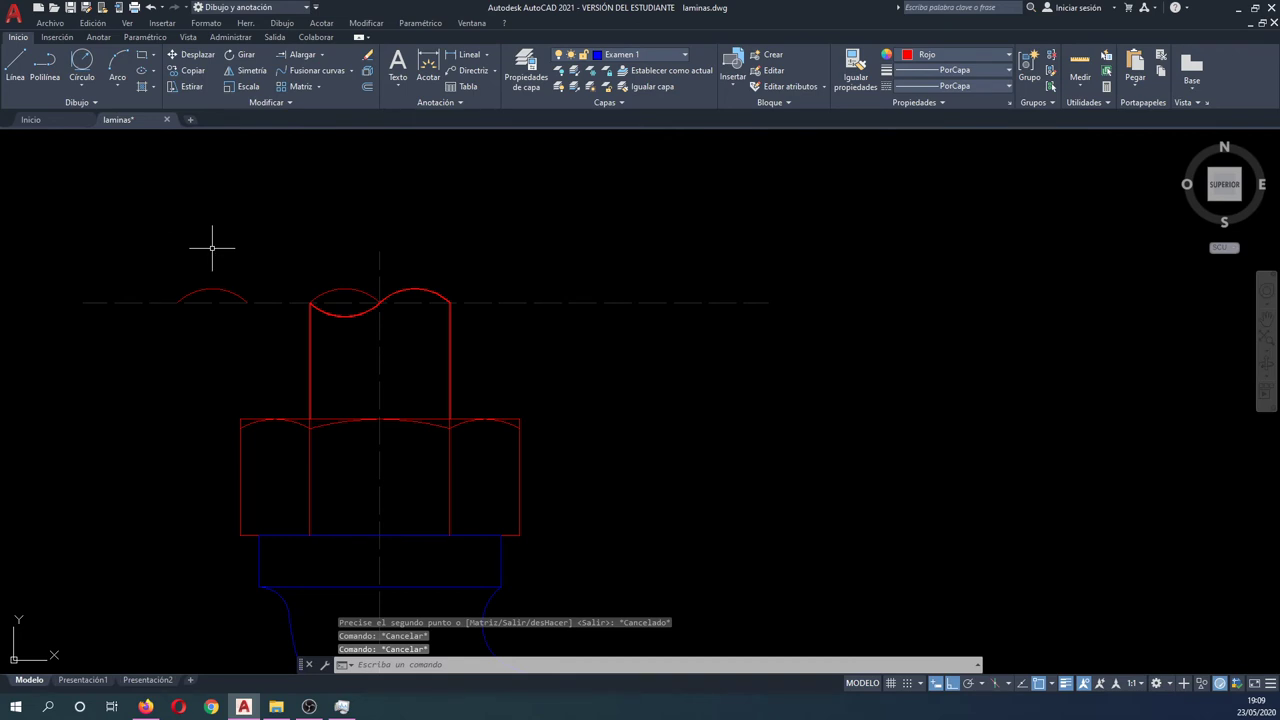
Step: Move a vertical shank line further to the left
text(pol)
key(Return)
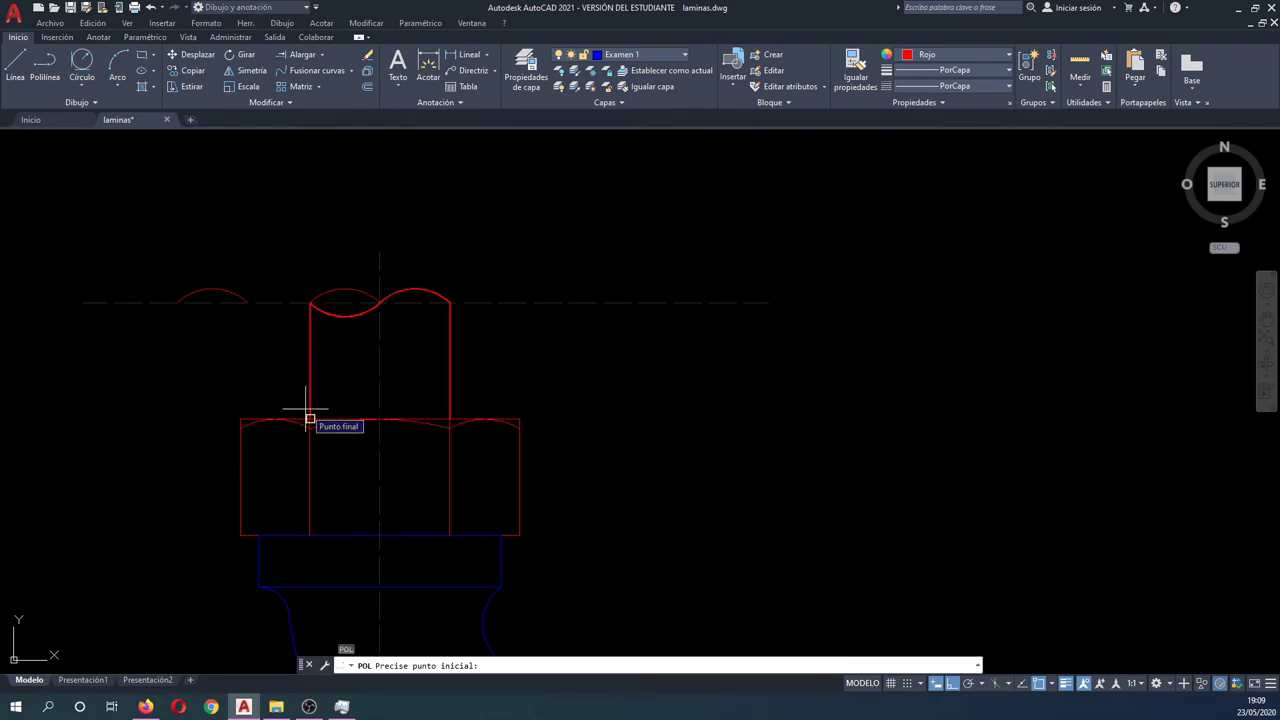
click(310, 419)
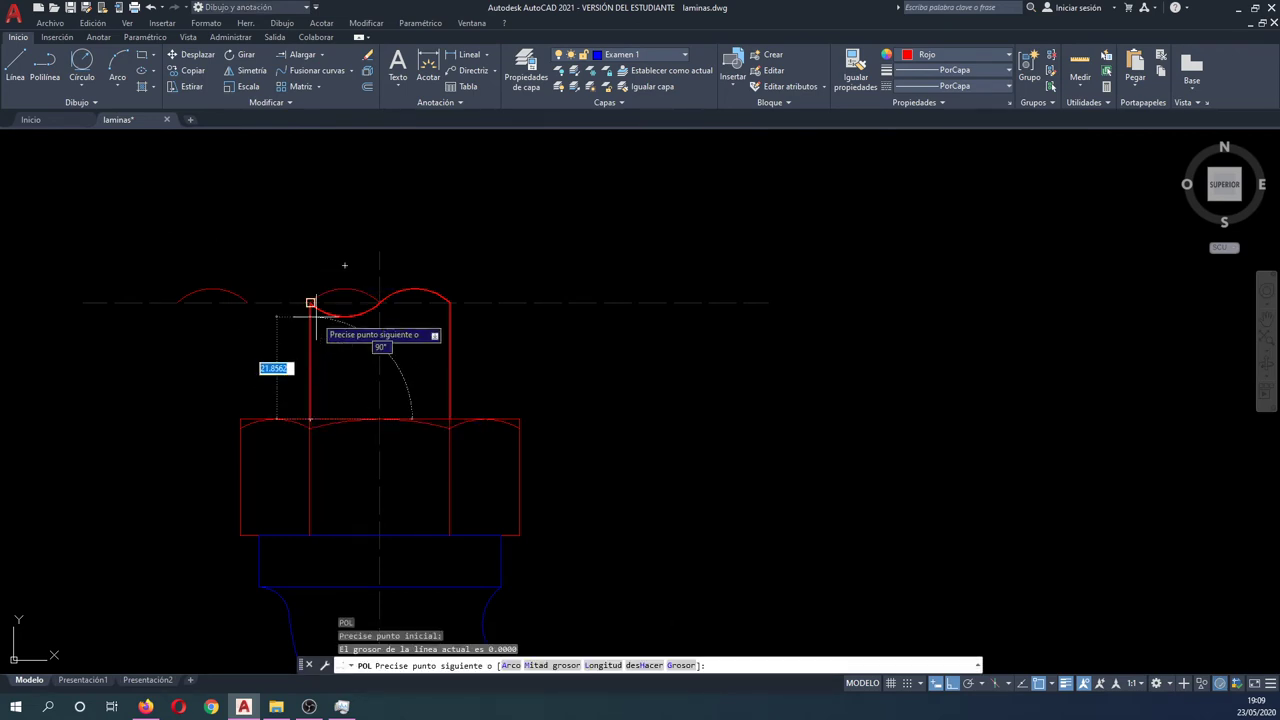
key(Escape)
key(Escape)
text(d)
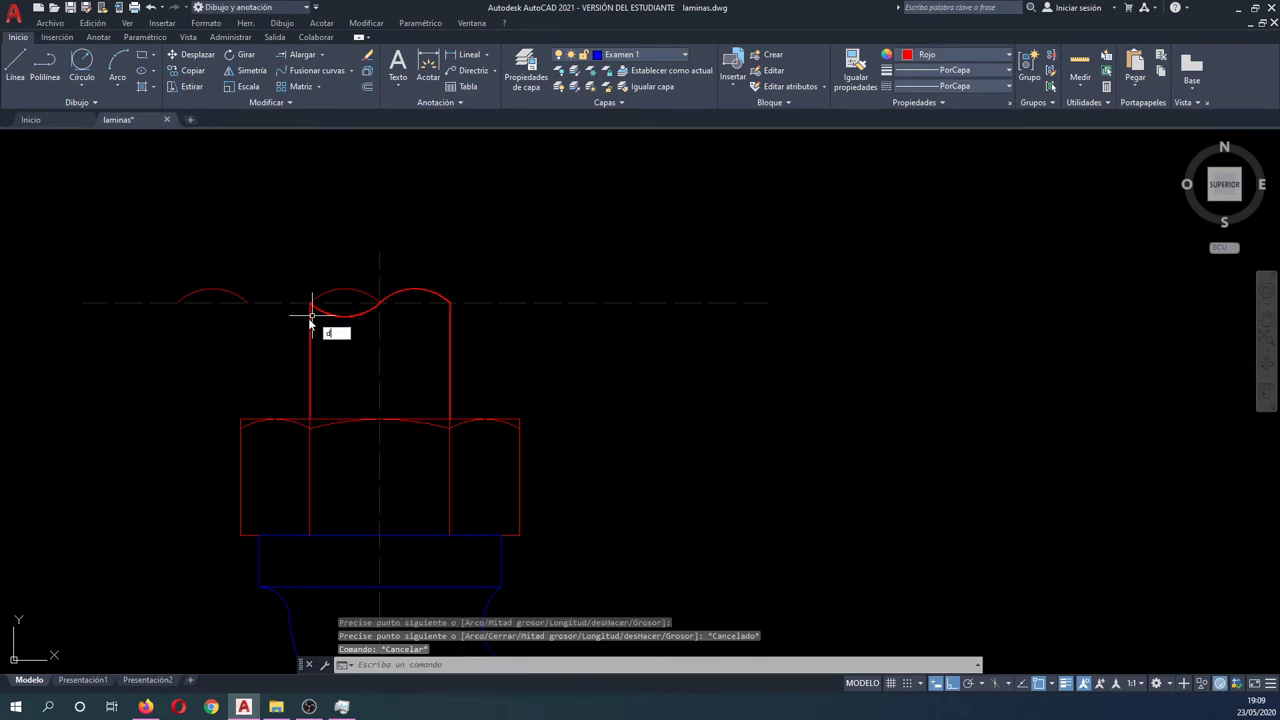
key(Return)
click(294, 289)
click(325, 448)
key(Return)
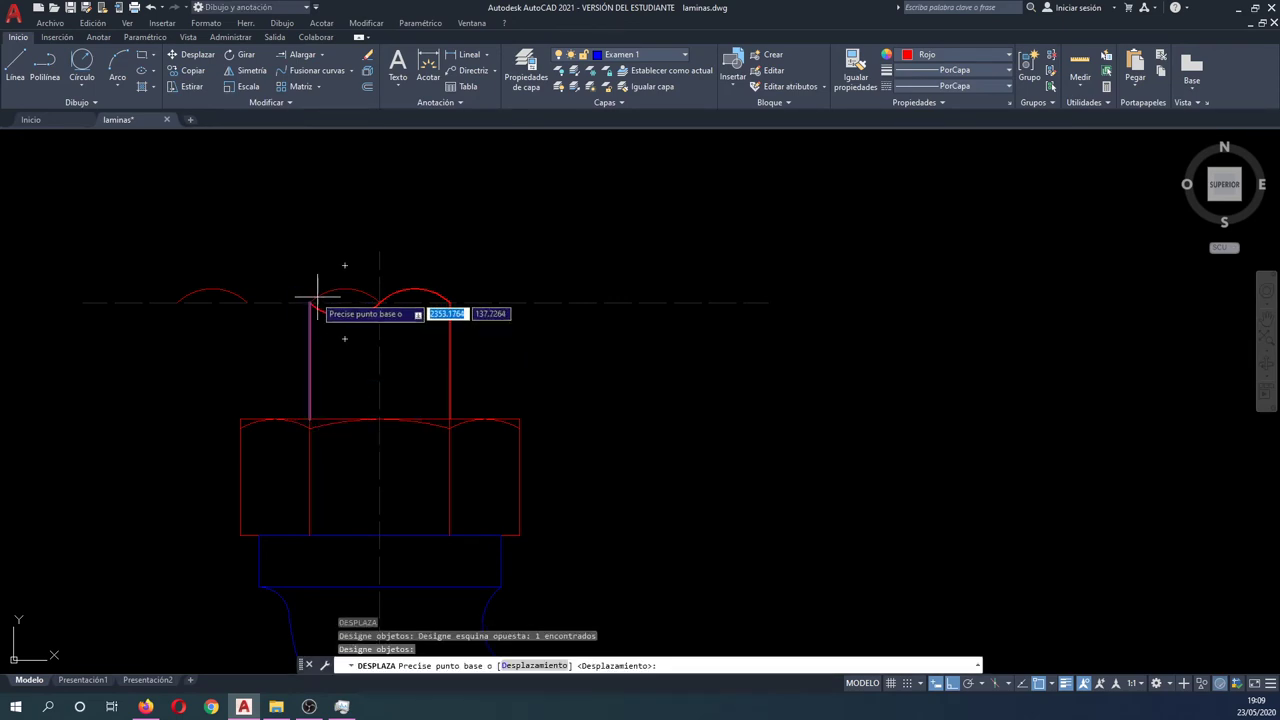
click(314, 298)
click(185, 303)
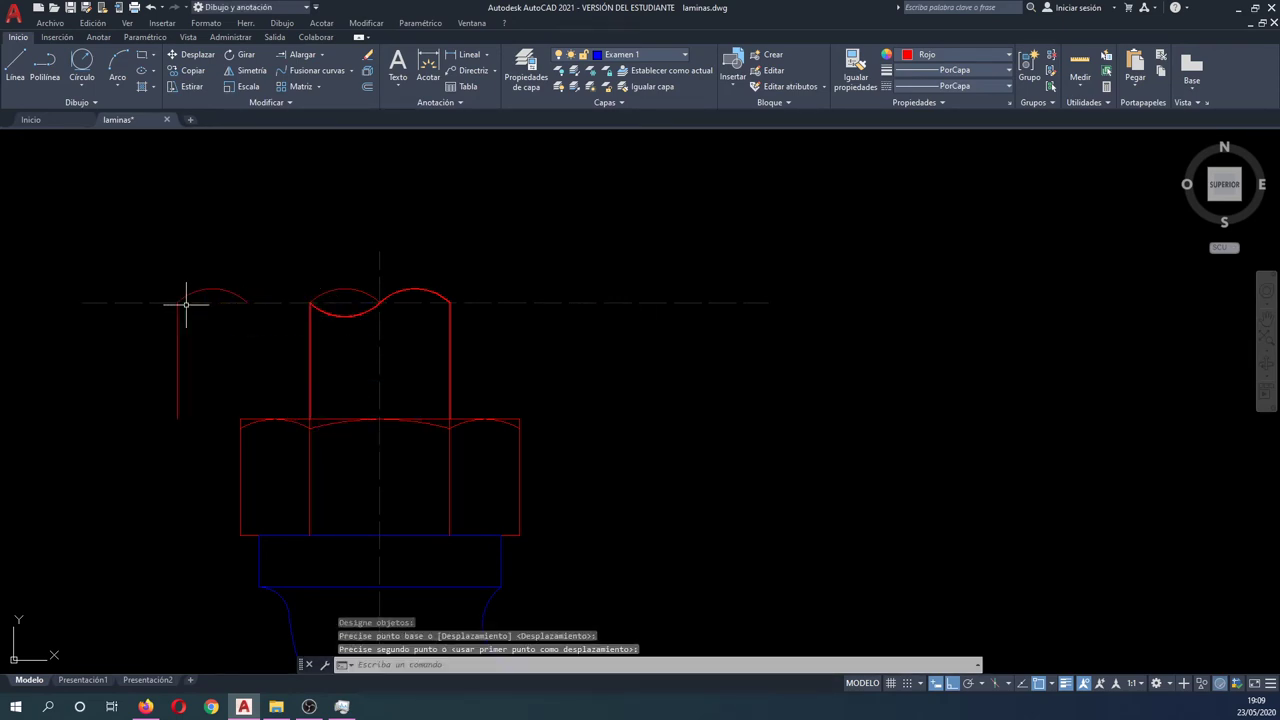
key(Escape)
key(Escape)
key(Escape)
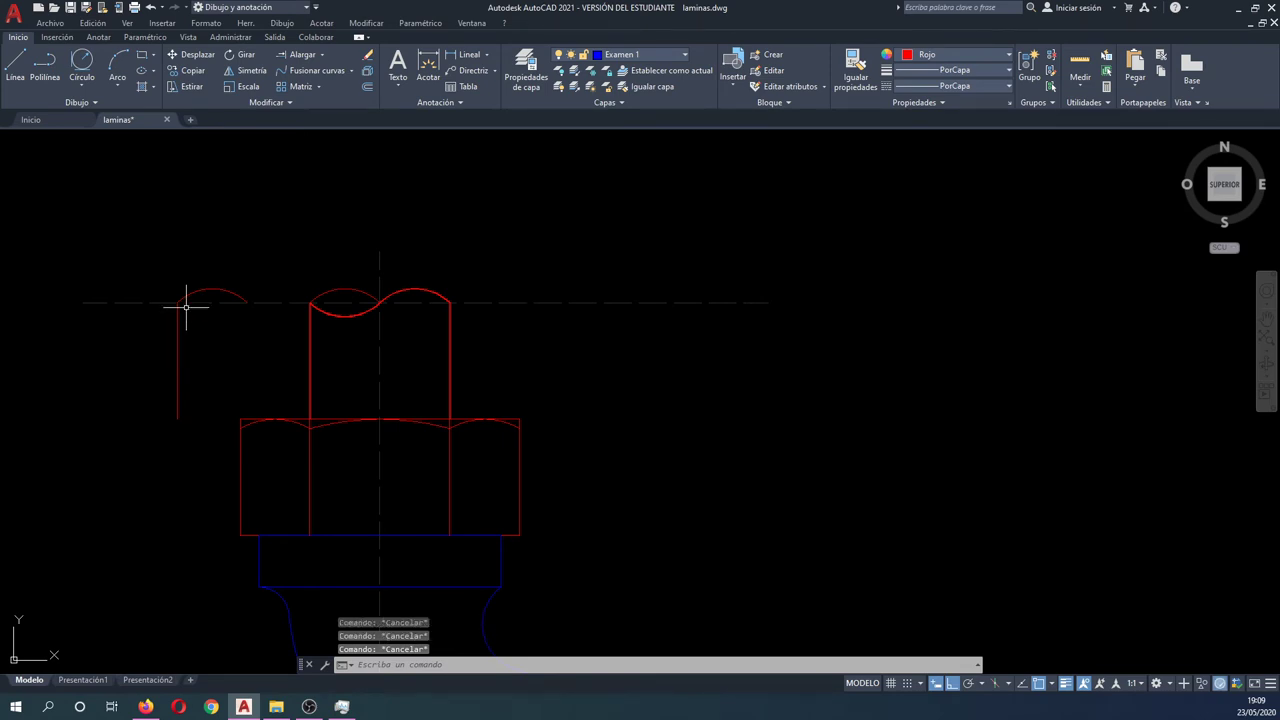
text(ed)
Step: Join the vertical red line onto the left red polyline with PEDIT
key(Return)
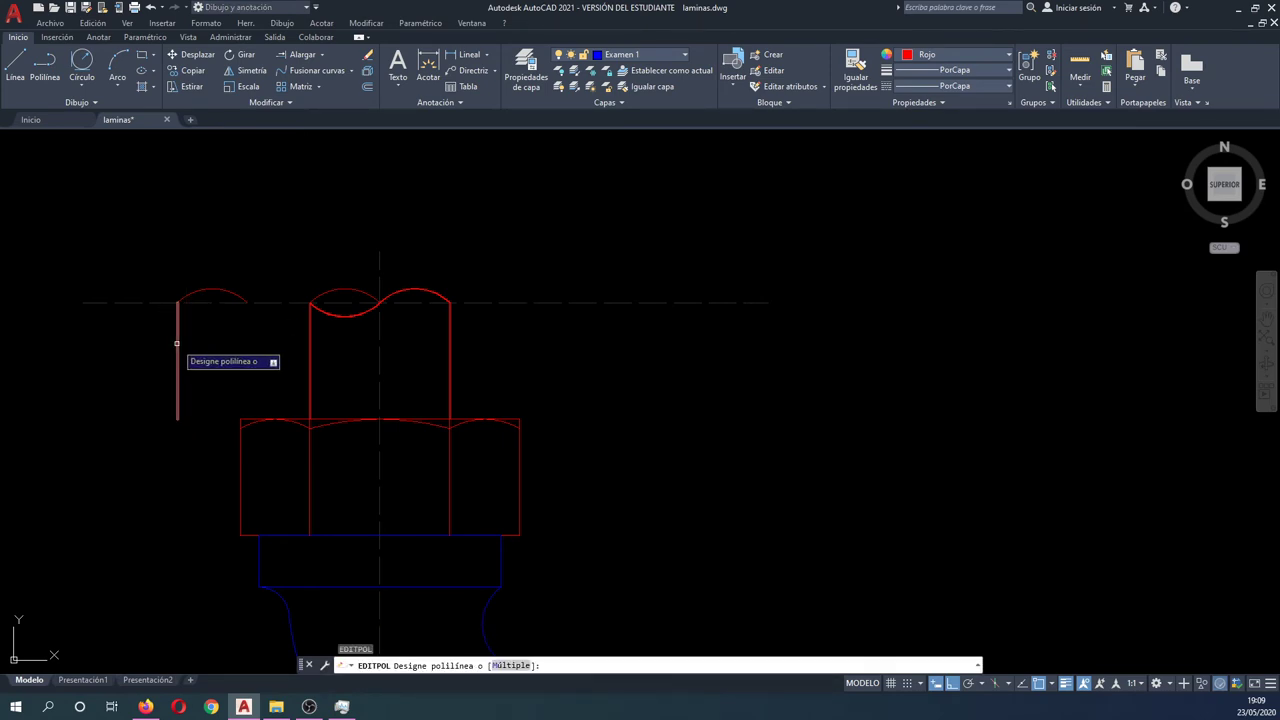
click(179, 343)
text(j)
key(Return)
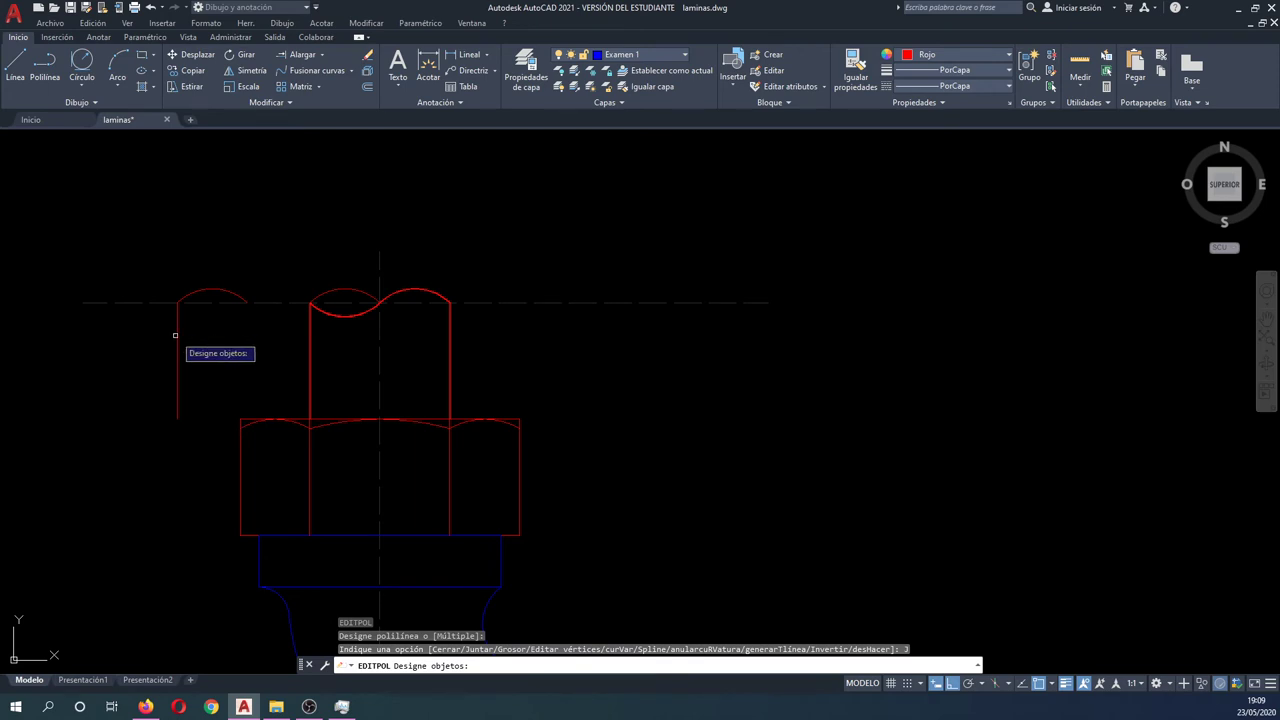
click(177, 335)
right_click(192, 294)
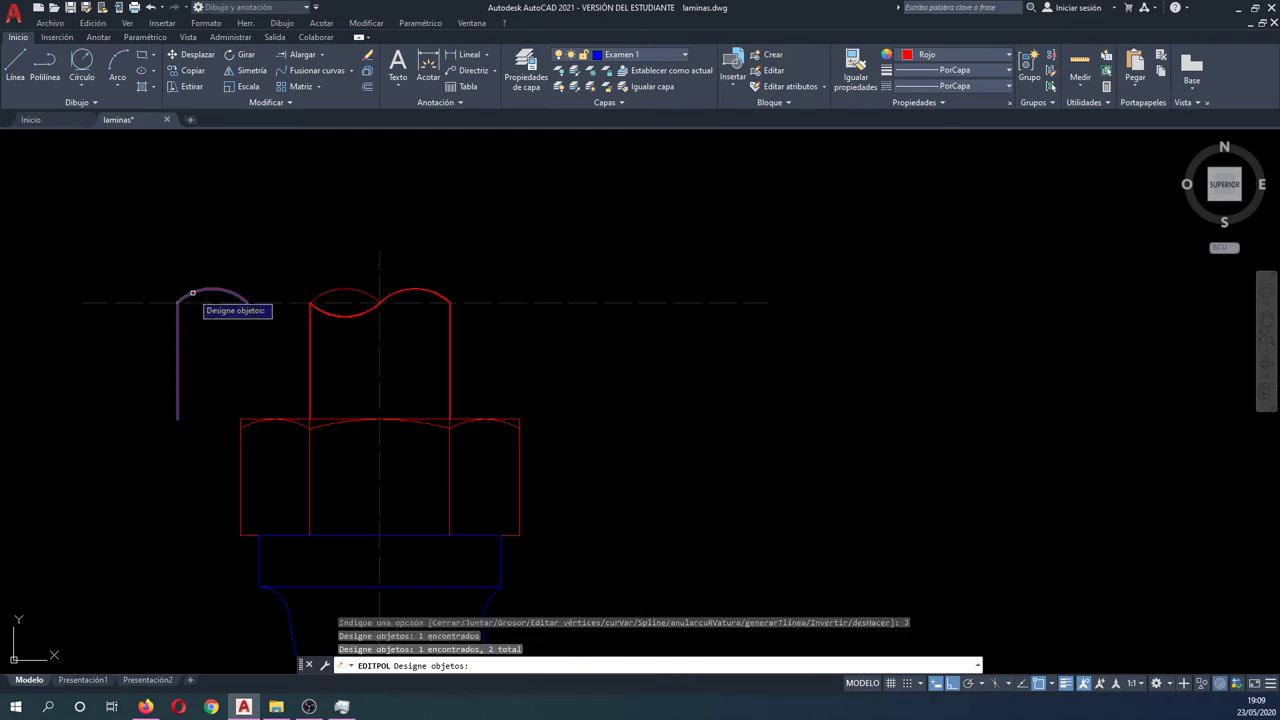
right_click(193, 294)
key(Escape)
Step: Stretch the left red polyline's end grip upward, removing its vertical segment
key(Return)
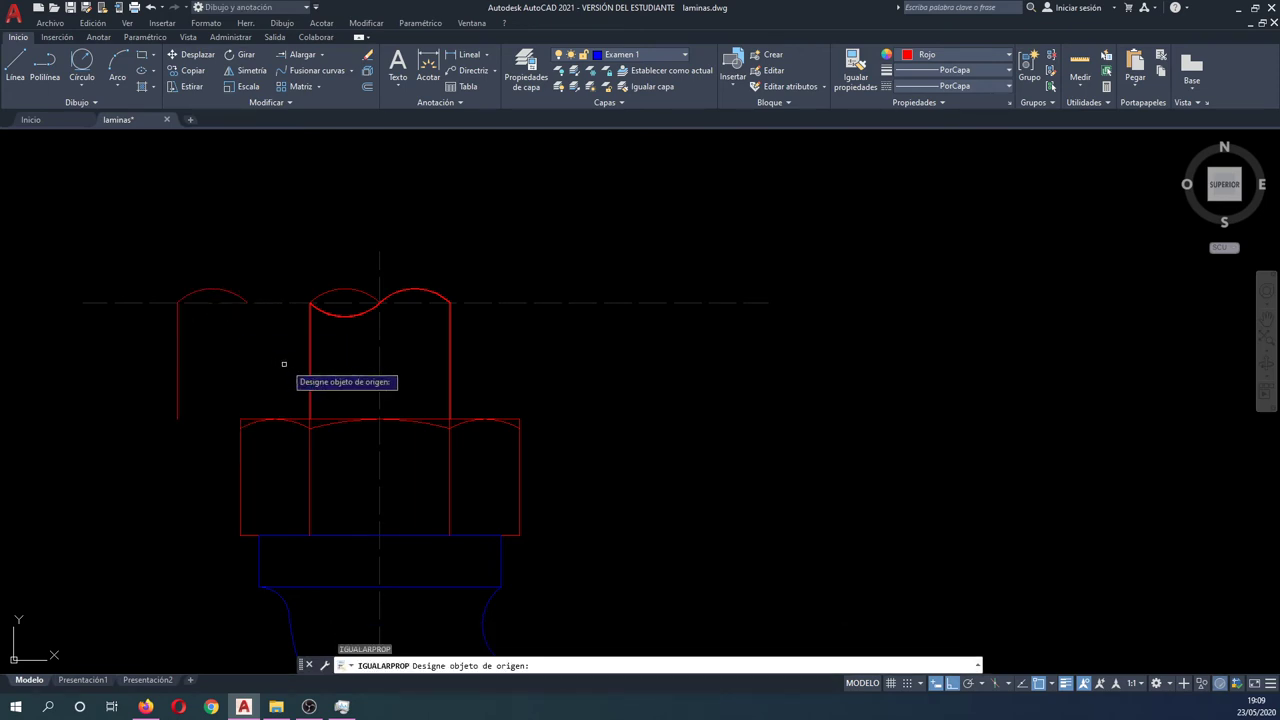
click(312, 380)
click(247, 358)
key(Escape)
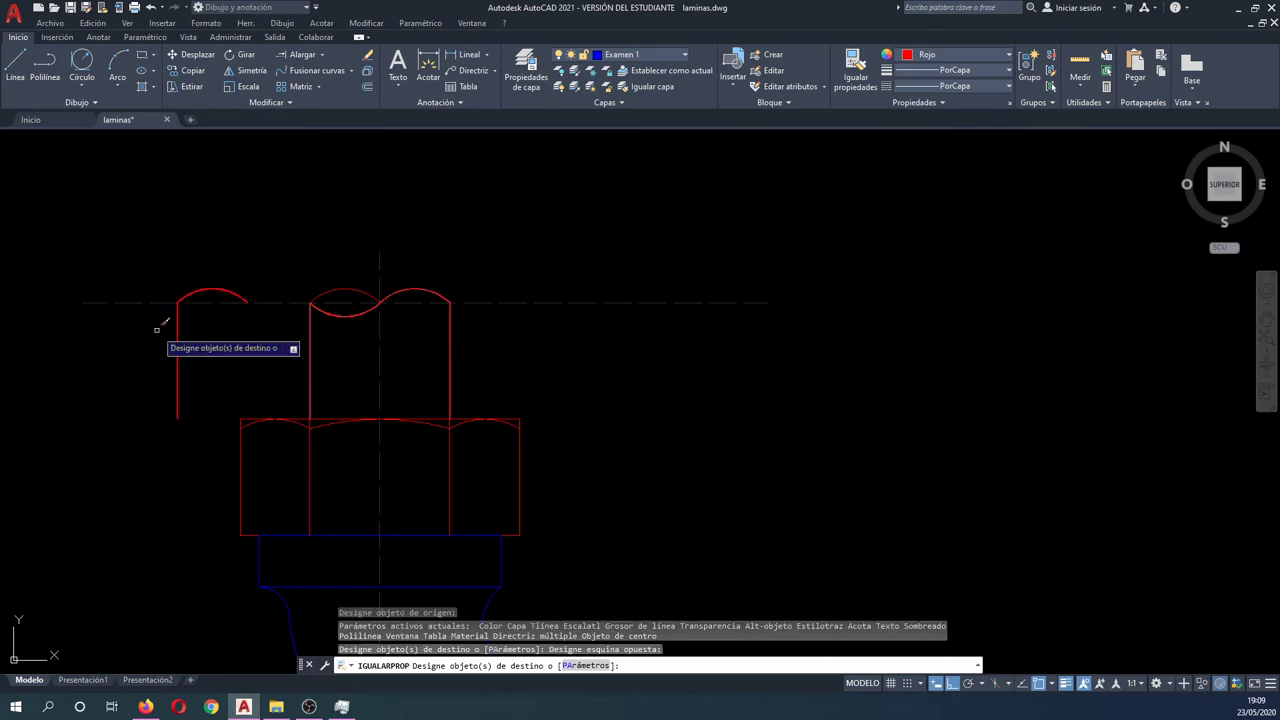
key(Escape)
key(Escape)
click(229, 348)
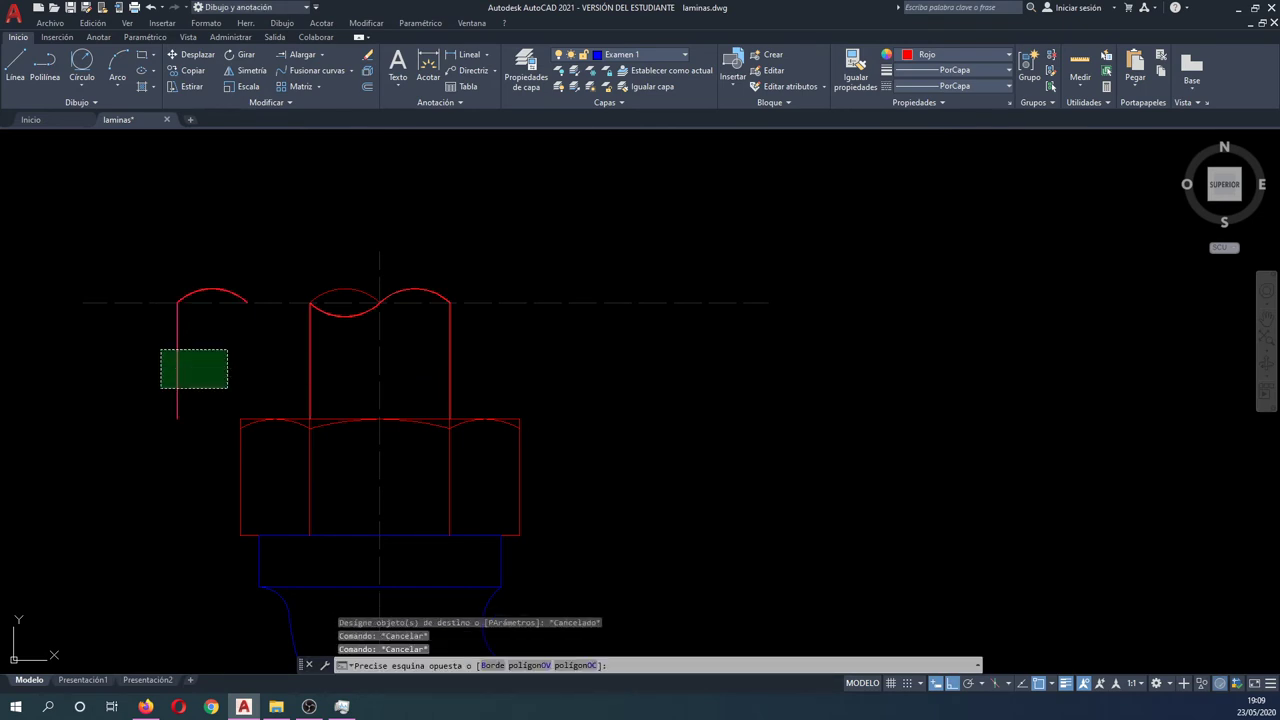
click(163, 388)
click(177, 418)
click(180, 300)
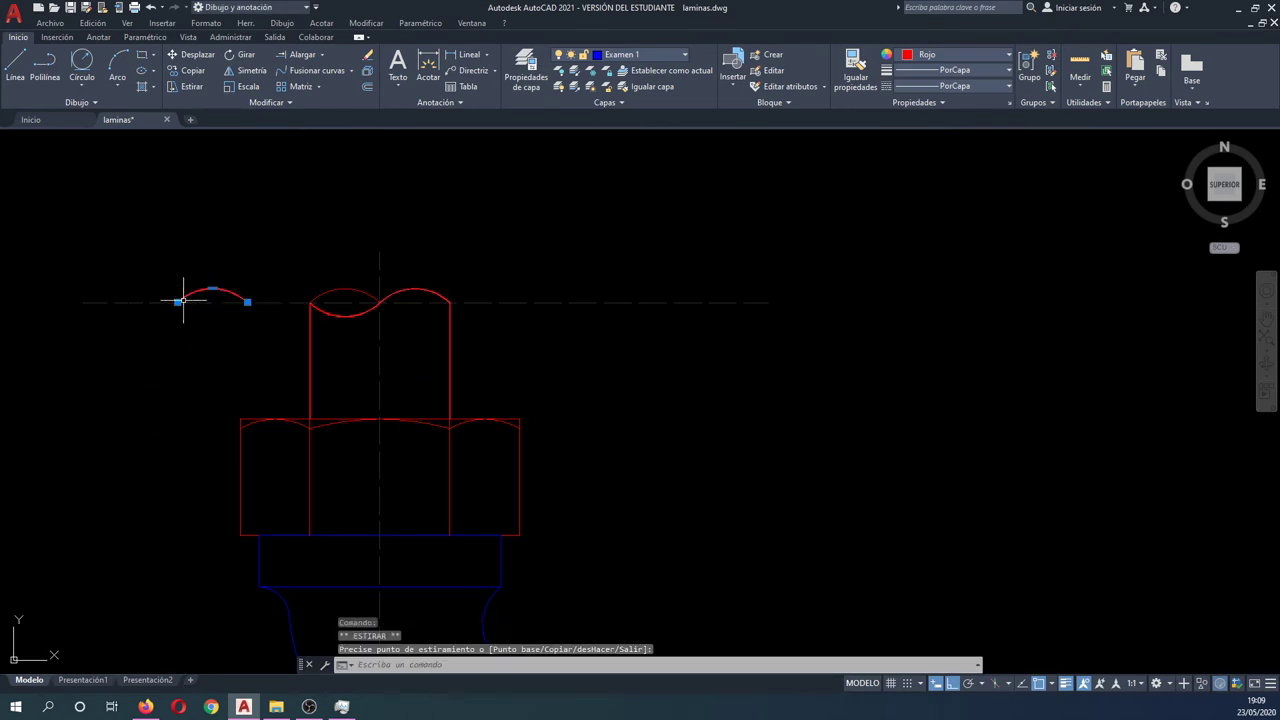
key(Escape)
key(Escape)
Step: Delete the middle top arc and move the left arc onto the shank top
click(345, 289)
click(328, 287)
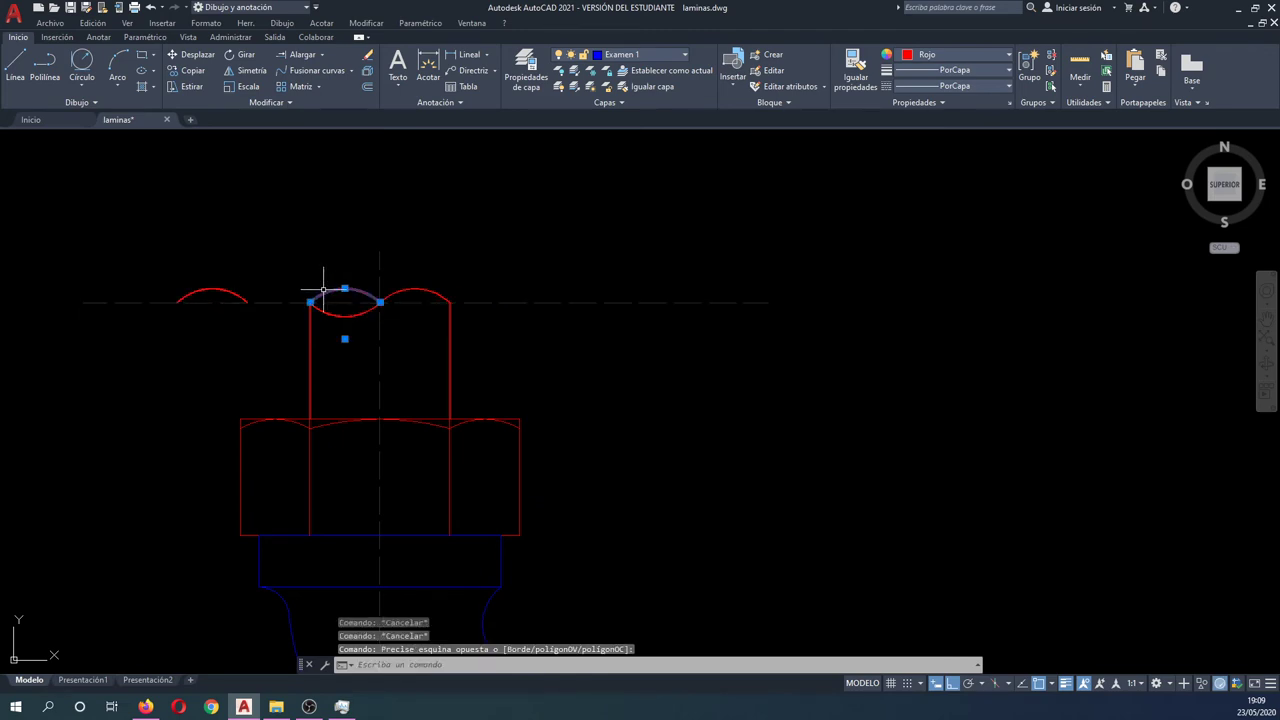
key(Delete)
text(d)
key(Return)
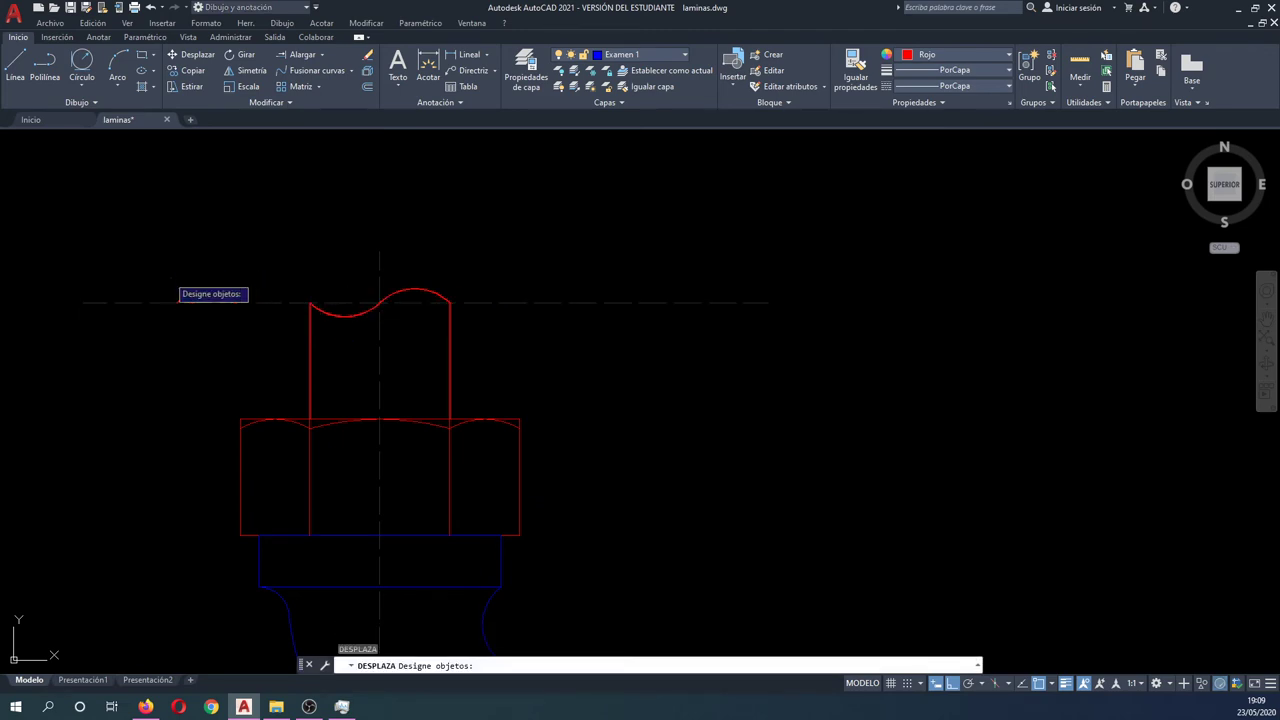
click(172, 278)
click(289, 360)
key(Return)
click(177, 300)
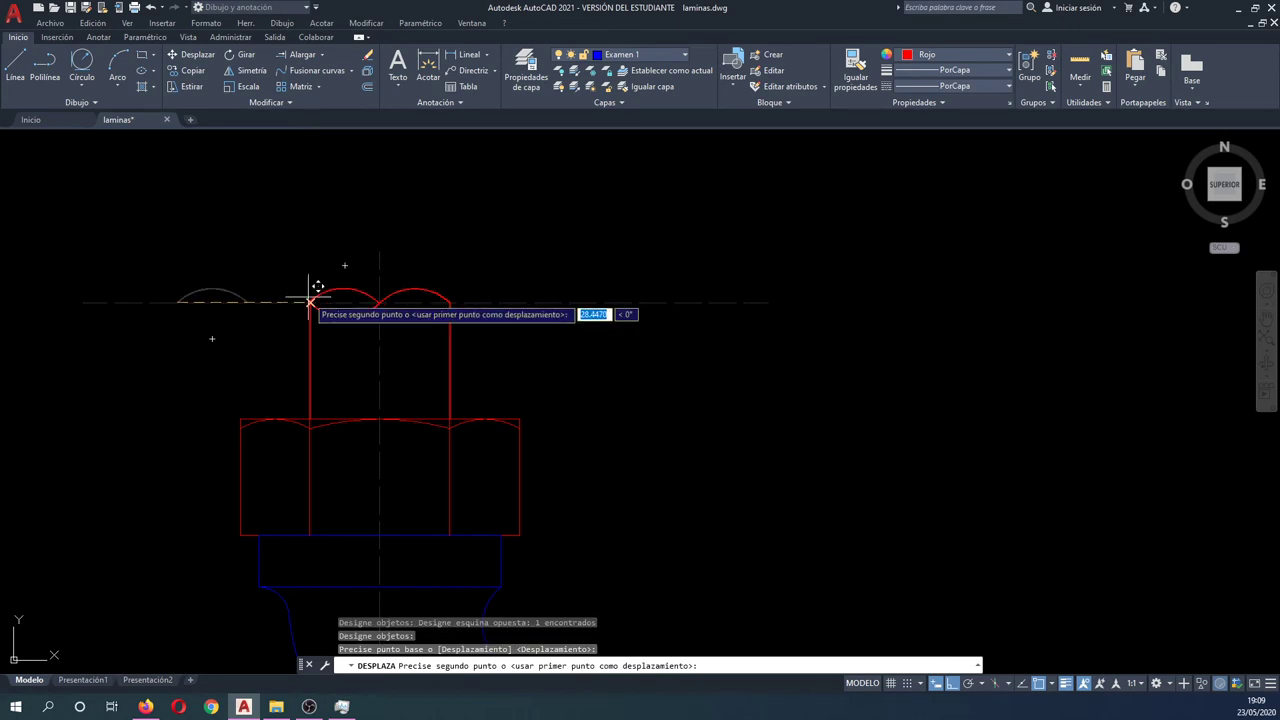
click(310, 300)
key(Escape)
key(Escape)
scroll(280, 297, down, 2)
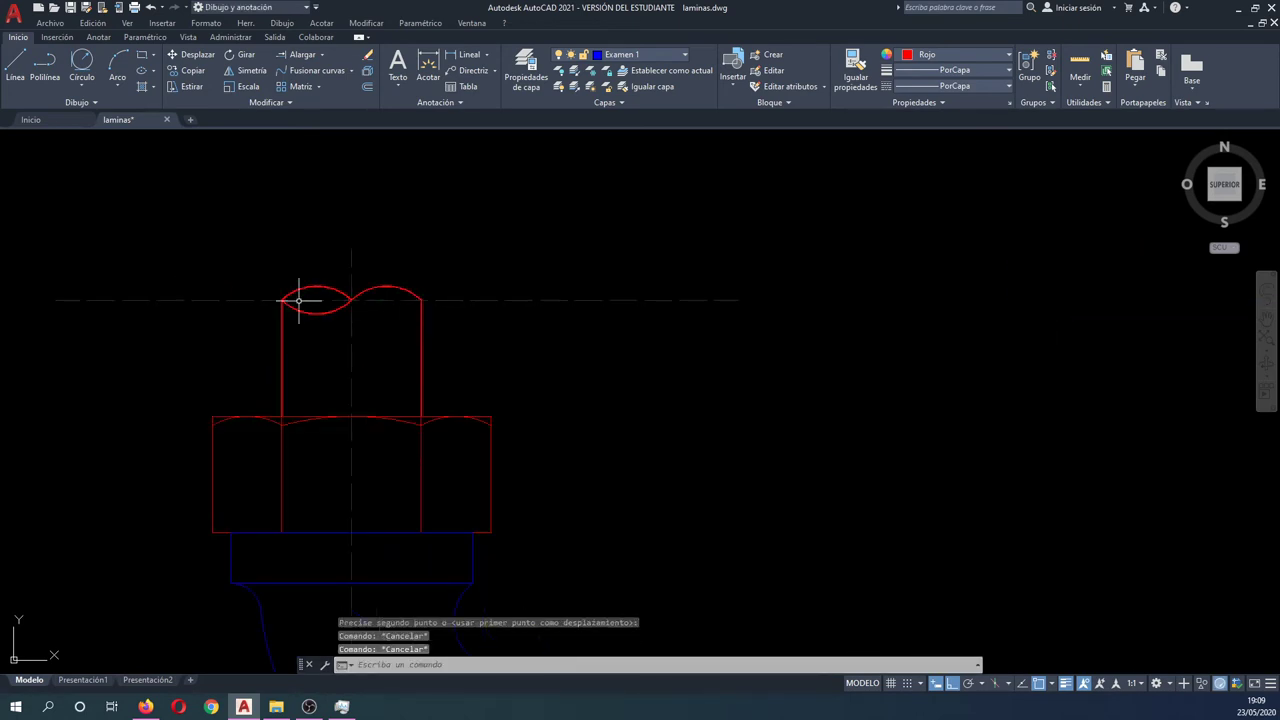
Step: Trim the overhanging arc ends, using the nut and shank as cutting edges
scroll(285, 290, down, 2)
scroll(770, 303, up, 3)
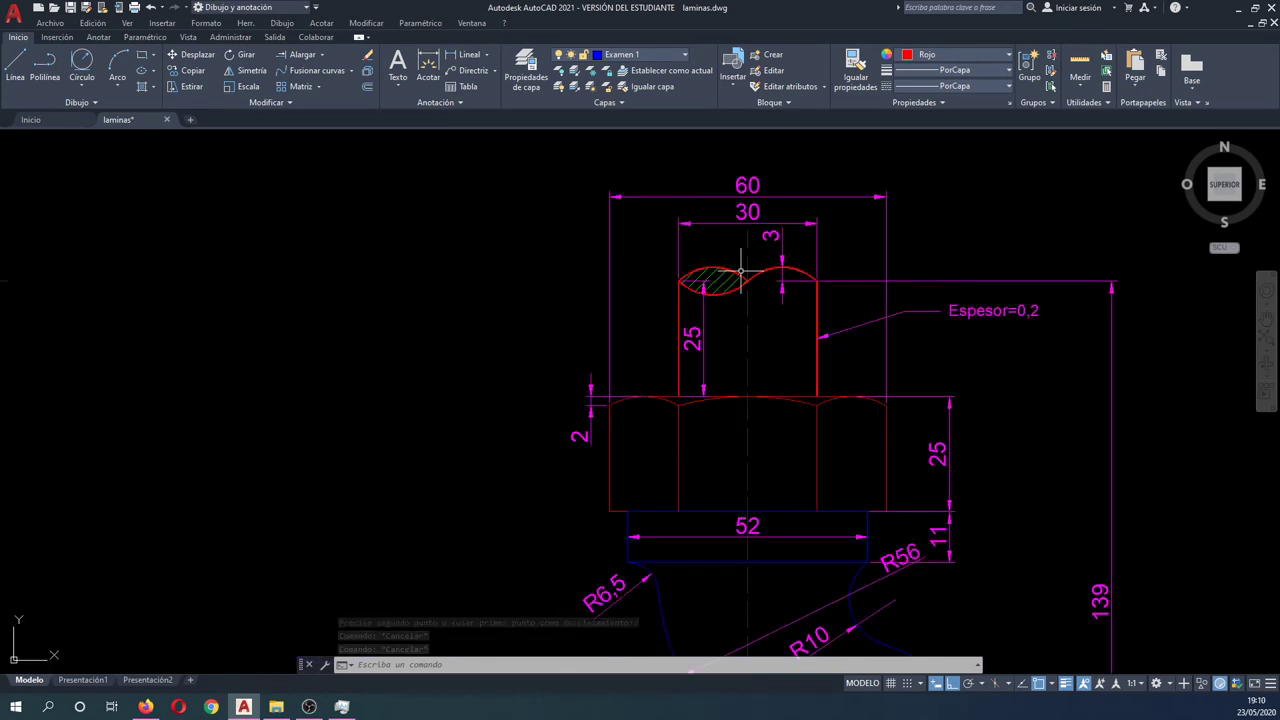
scroll(740, 270, down, 3)
scroll(206, 343, up, 1)
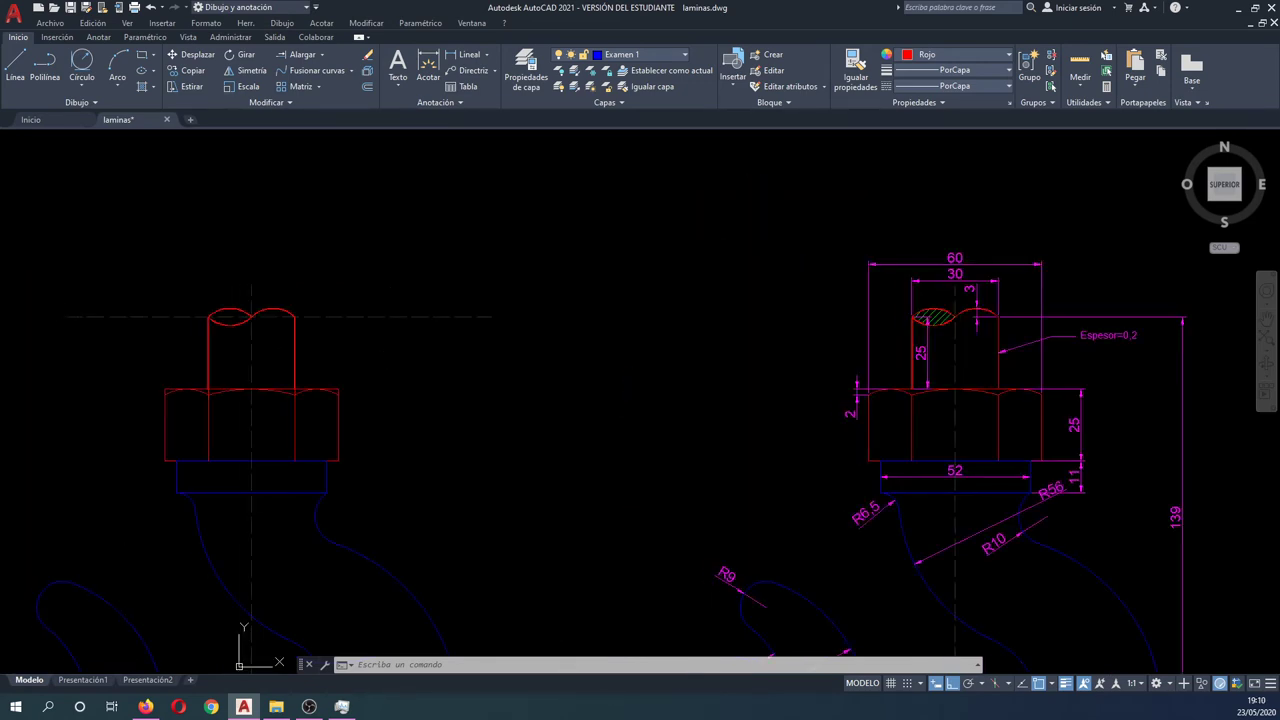
text(rr)
key(Return)
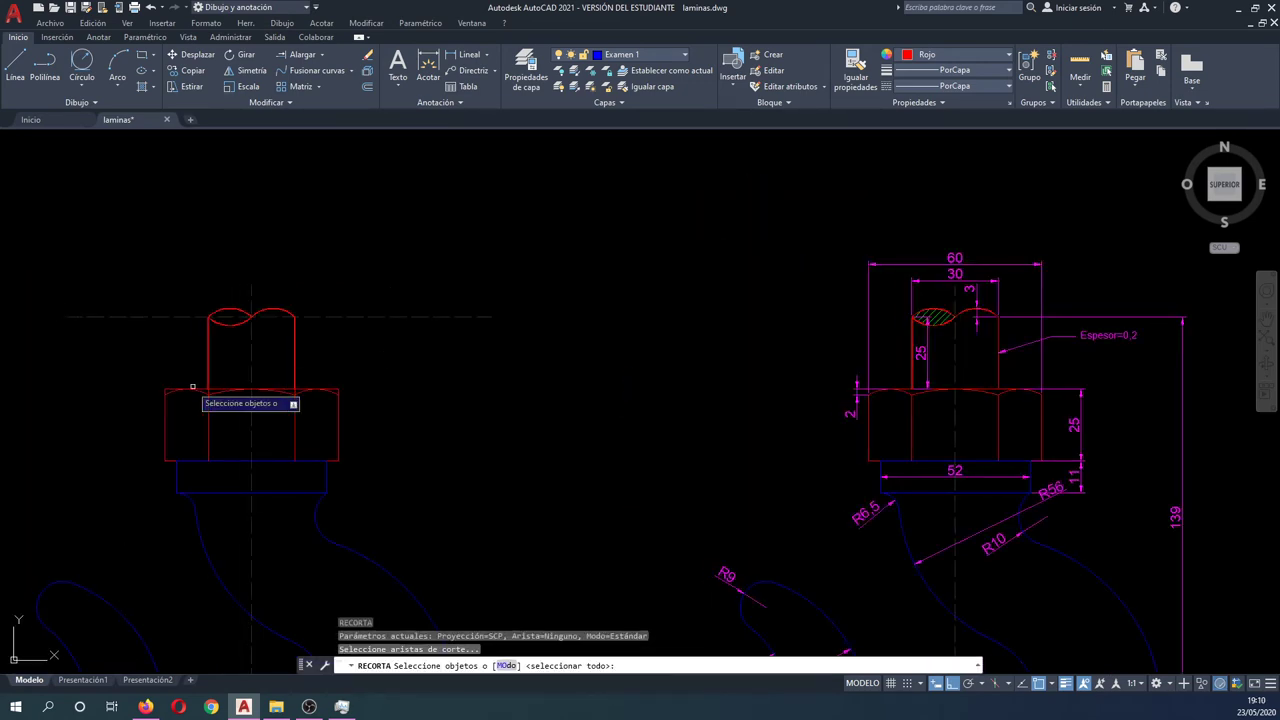
scroll(193, 386, up, 3)
click(477, 416)
click(193, 346)
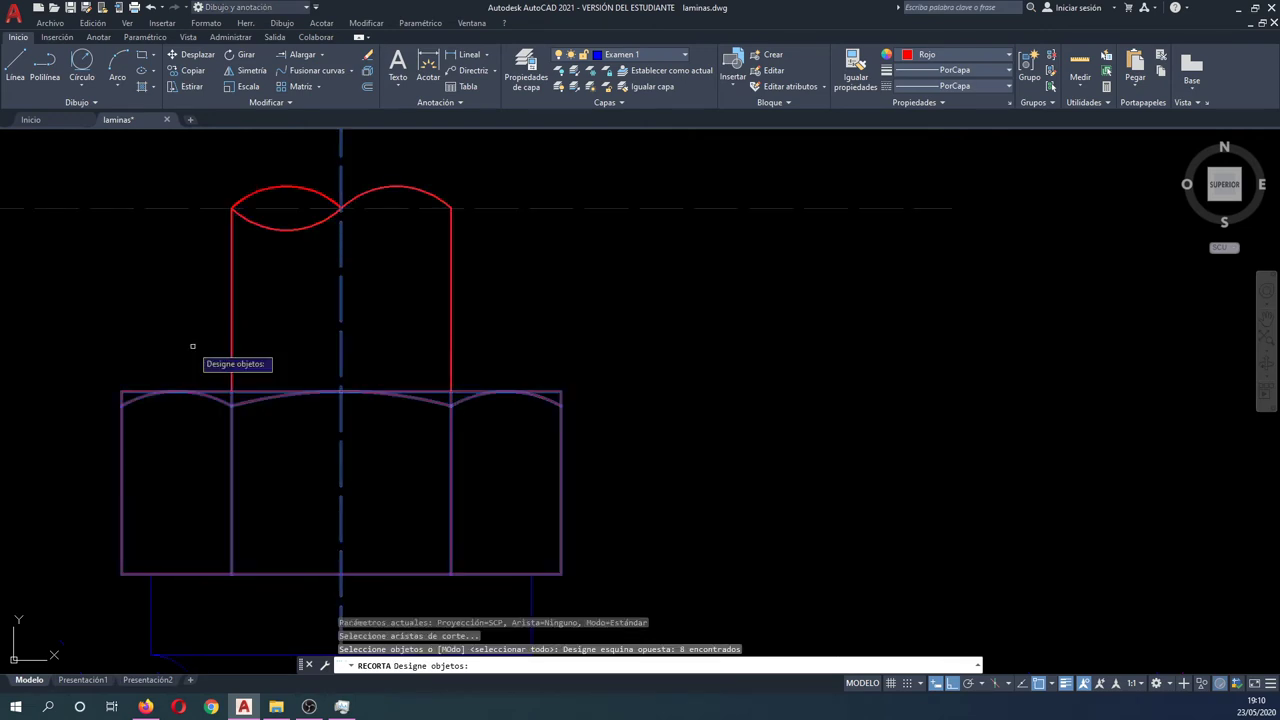
key(Return)
scroll(211, 393, up, 4)
click(577, 436)
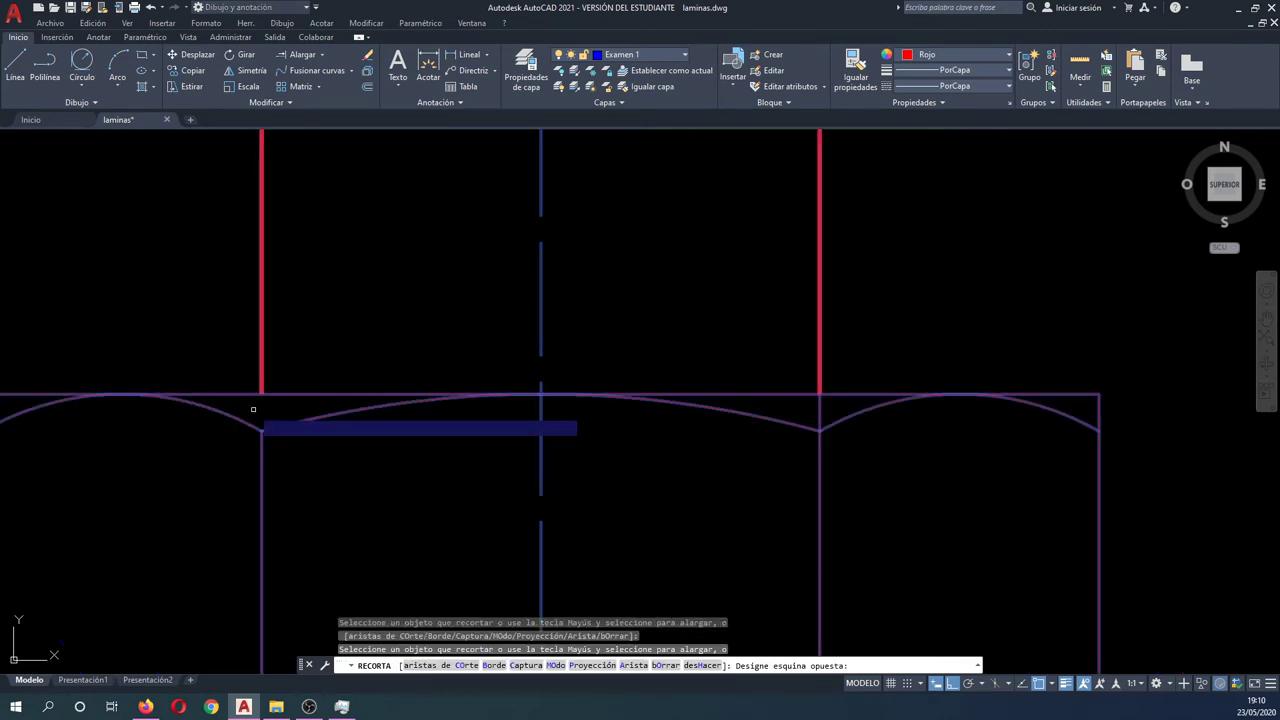
click(253, 409)
key(Return)
scroll(634, 401, down, 8)
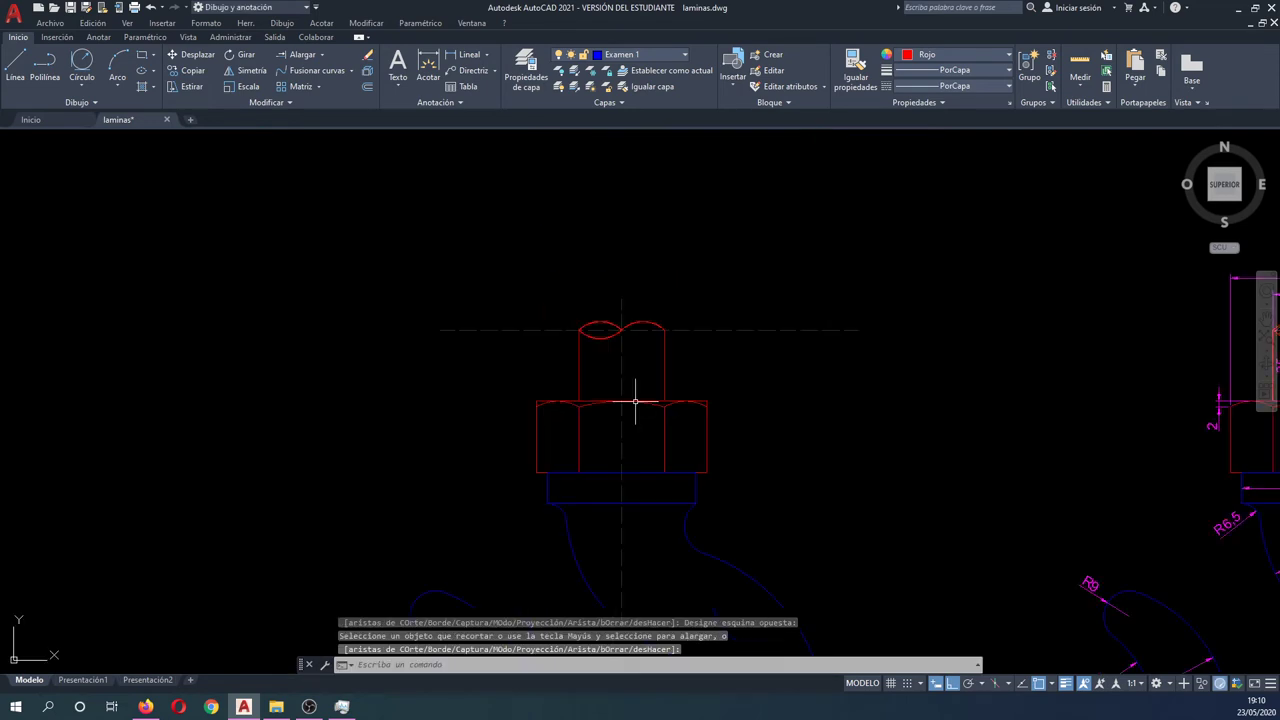
Step: Trim the arc end at the nut's left corner and the excess arcs along the nut top
middle_drag(946, 406, 670, 409)
scroll(1140, 400, up, 4)
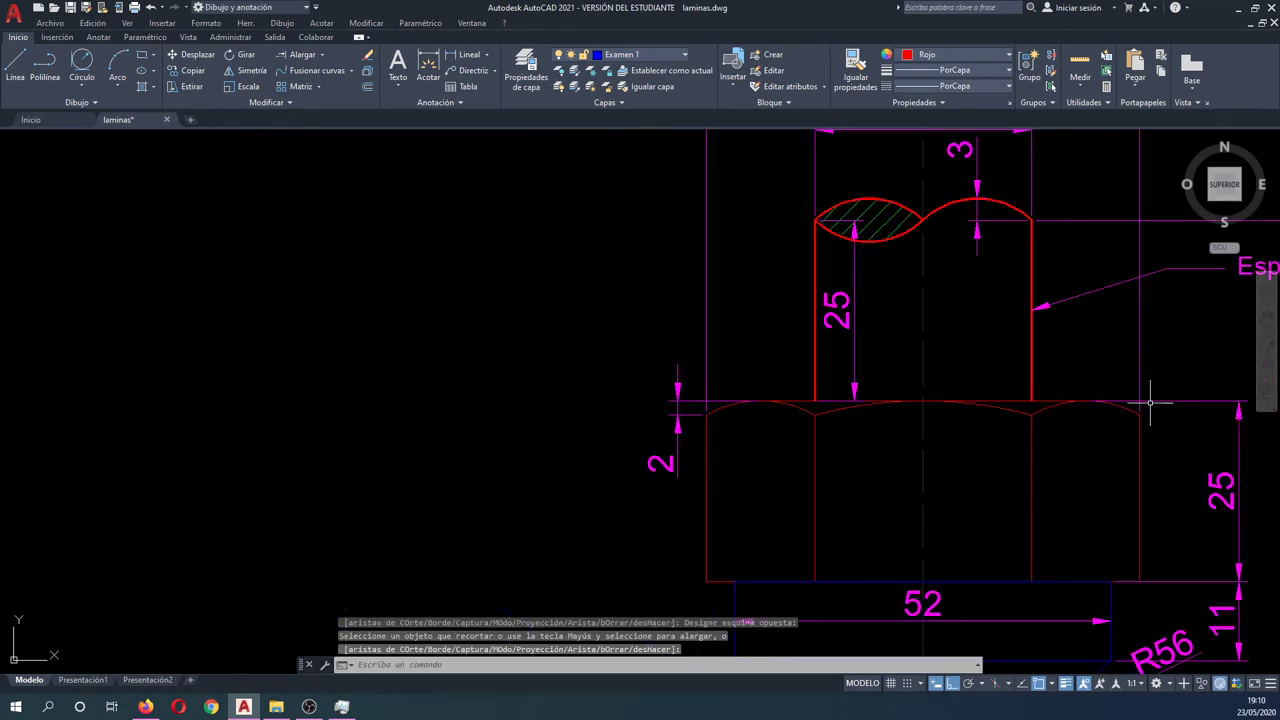
scroll(1074, 400, up, 2)
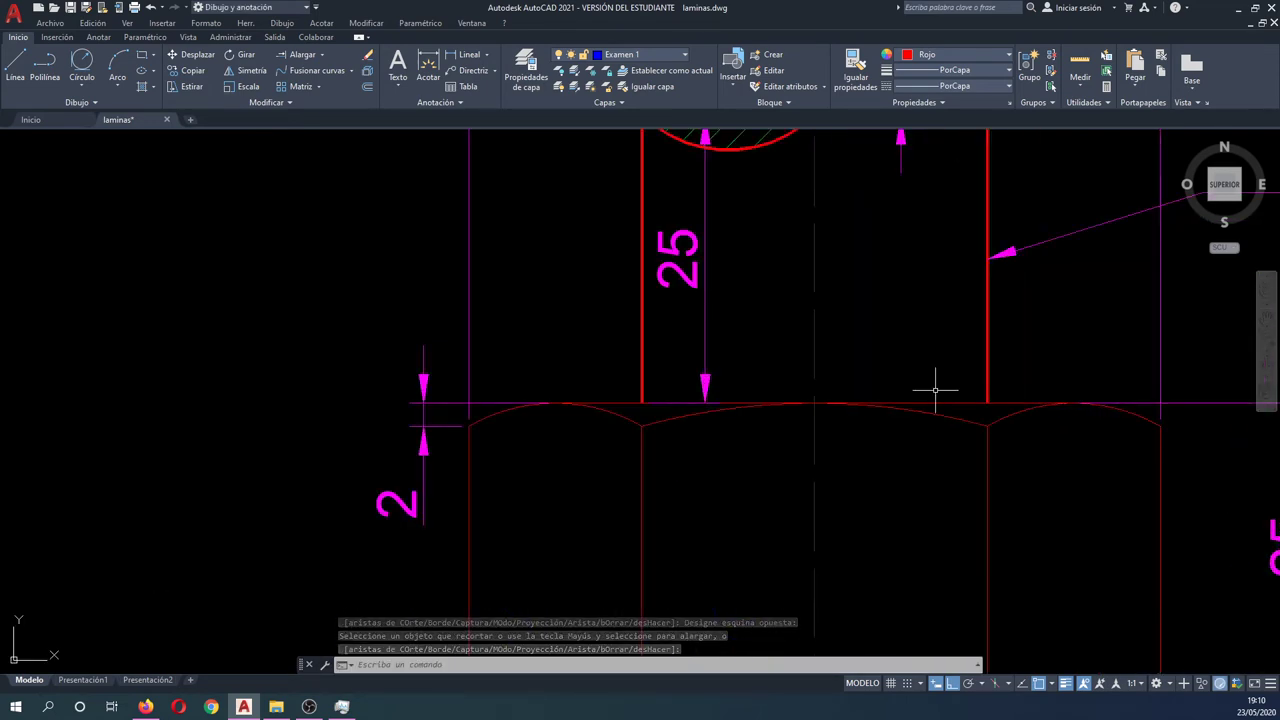
scroll(935, 388, down, 6)
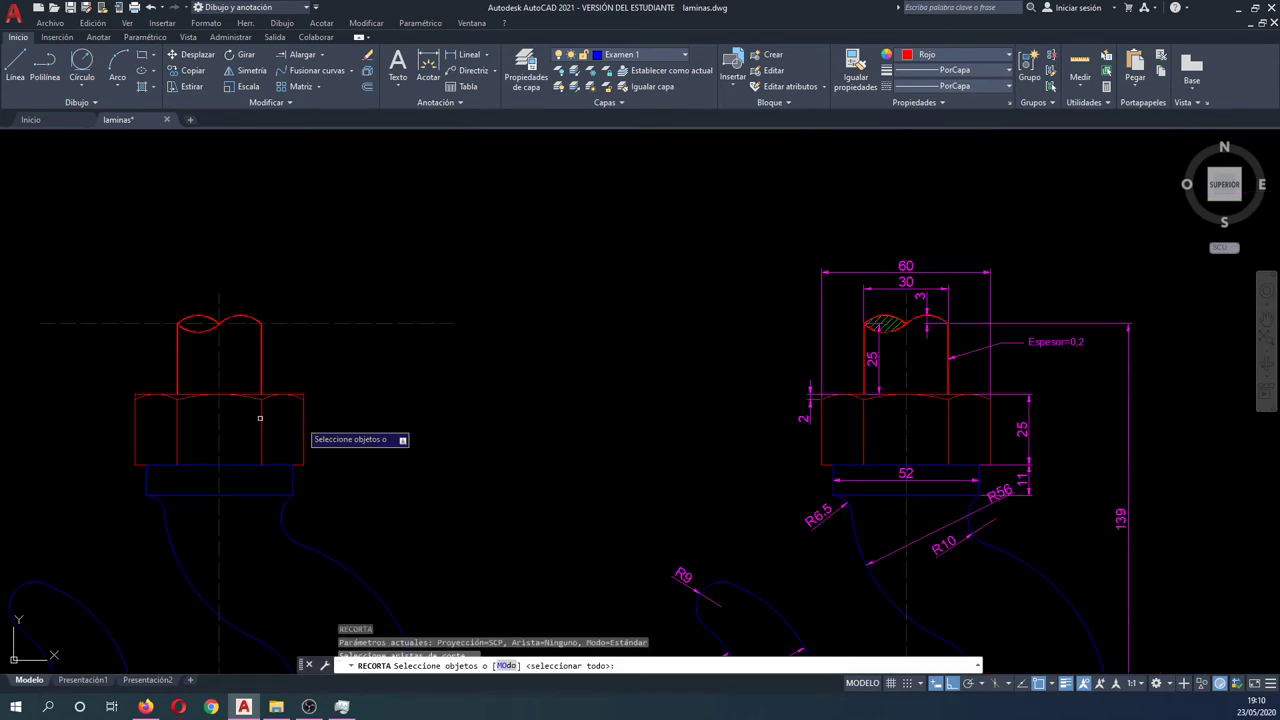
drag(357, 428, 122, 378)
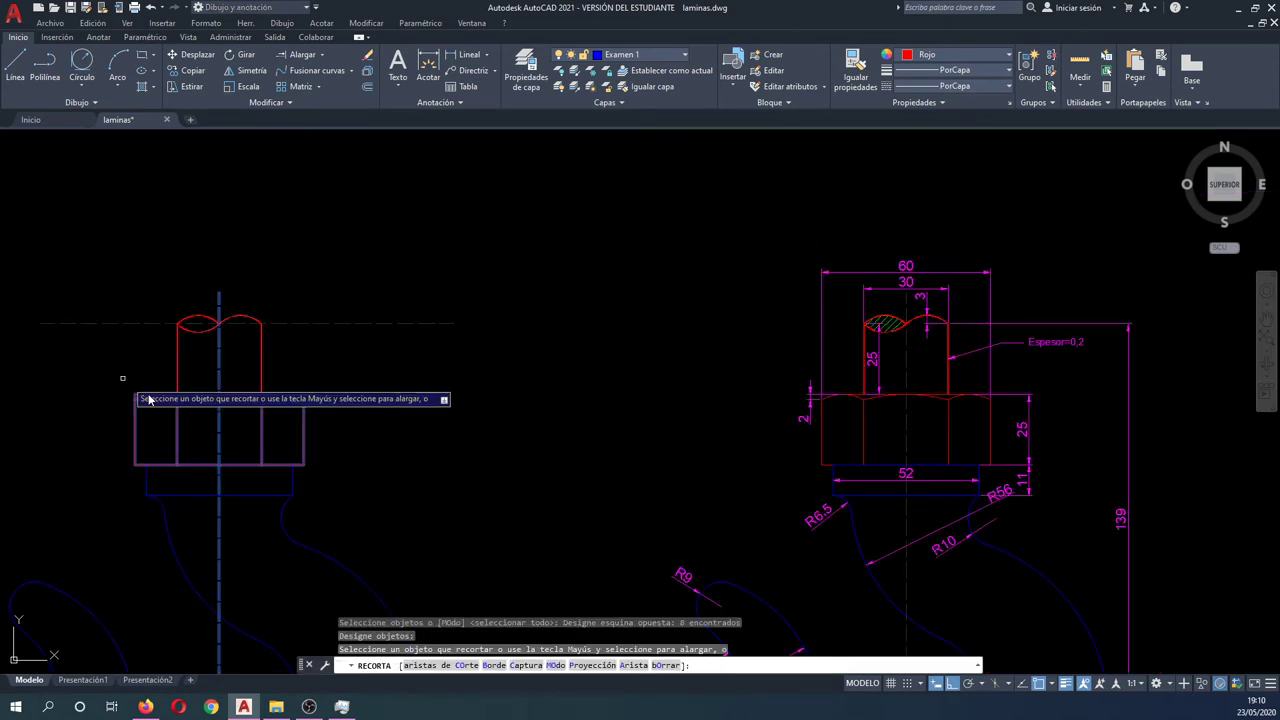
scroll(135, 392, up, 5)
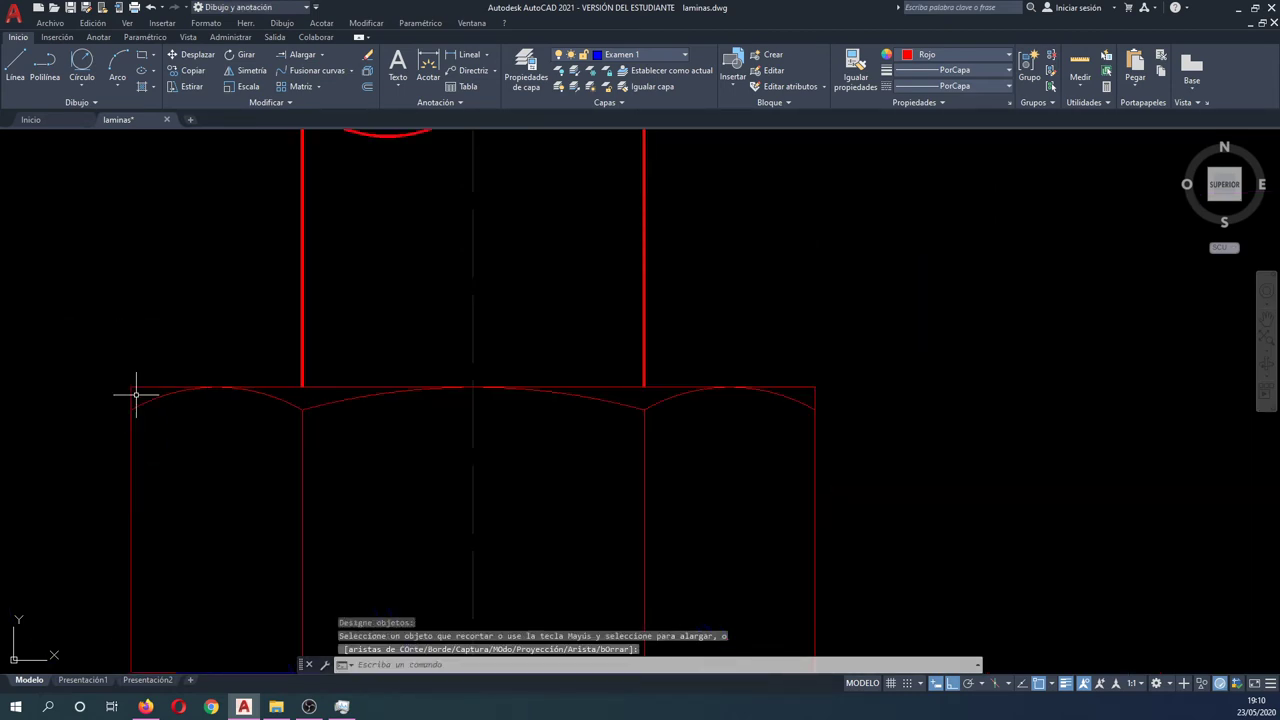
scroll(135, 394, down, 3)
click(451, 443)
click(116, 353)
key(Return)
scroll(120, 391, up, 5)
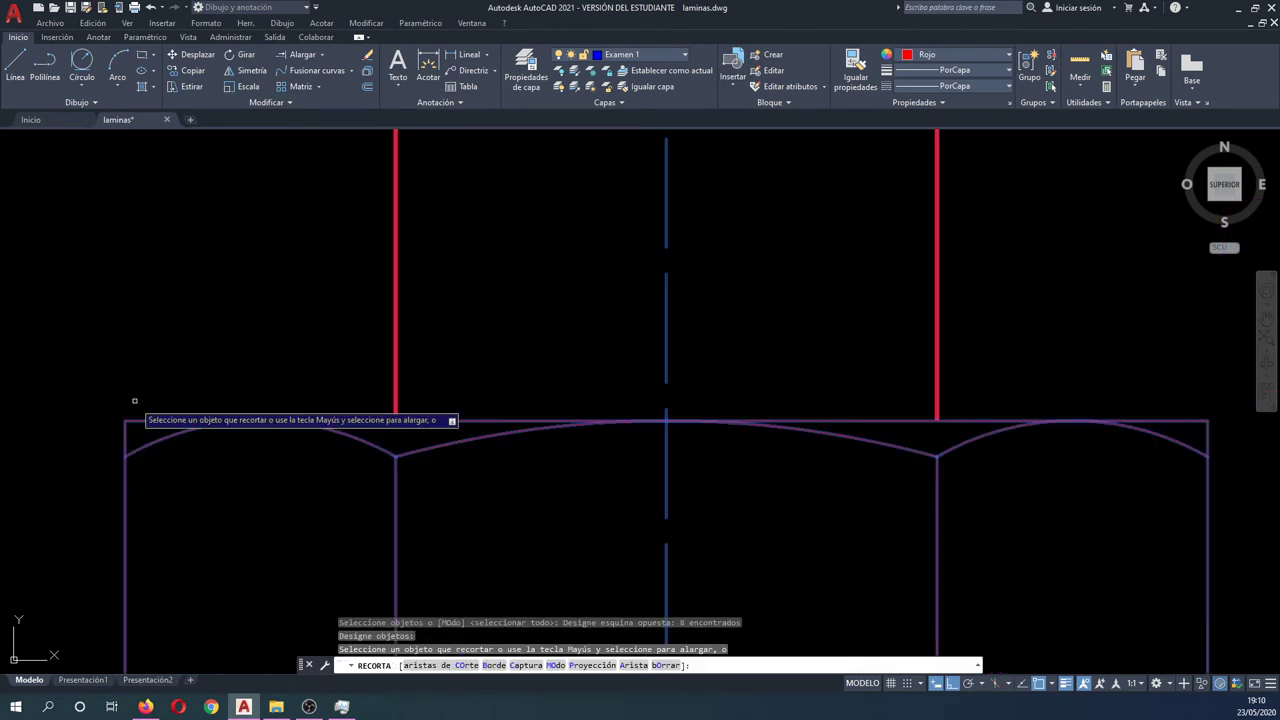
click(217, 425)
click(97, 403)
Step: Trim the corner segments beside the nut's top-right arc
scroll(486, 402, down, 3)
scroll(486, 402, up, 3)
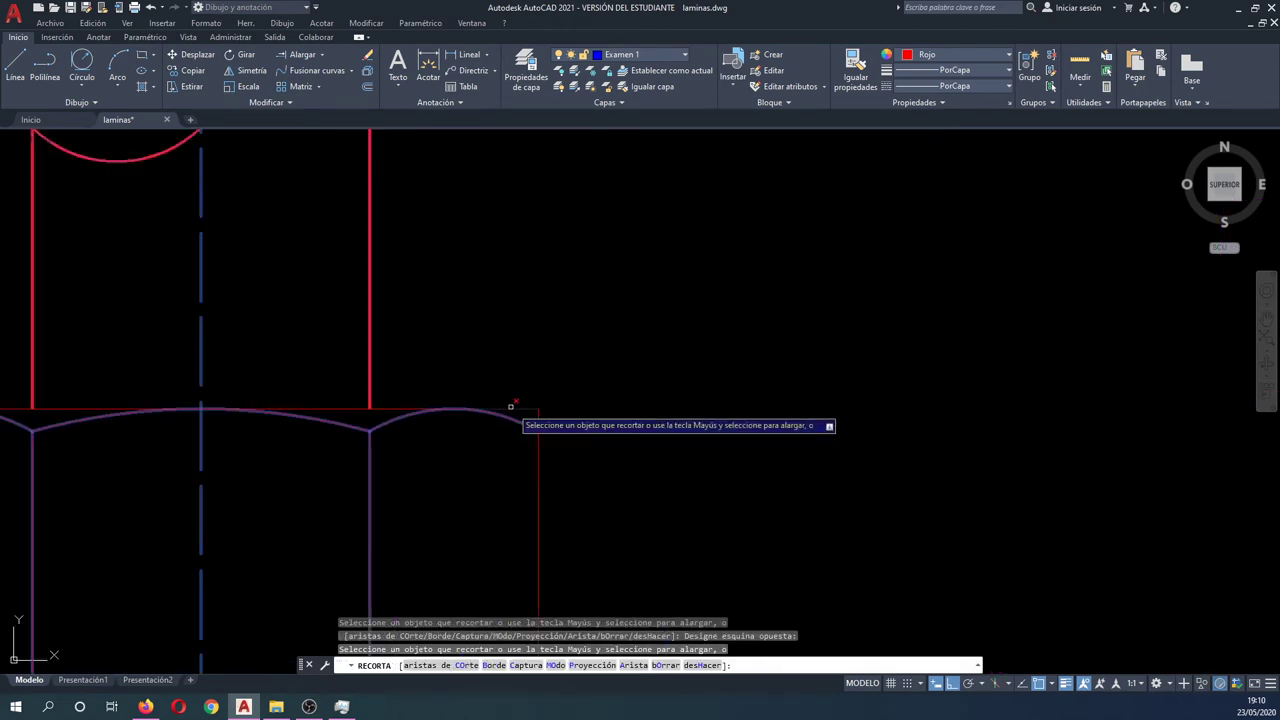
click(553, 417)
click(534, 400)
key(Return)
scroll(534, 400, down, 5)
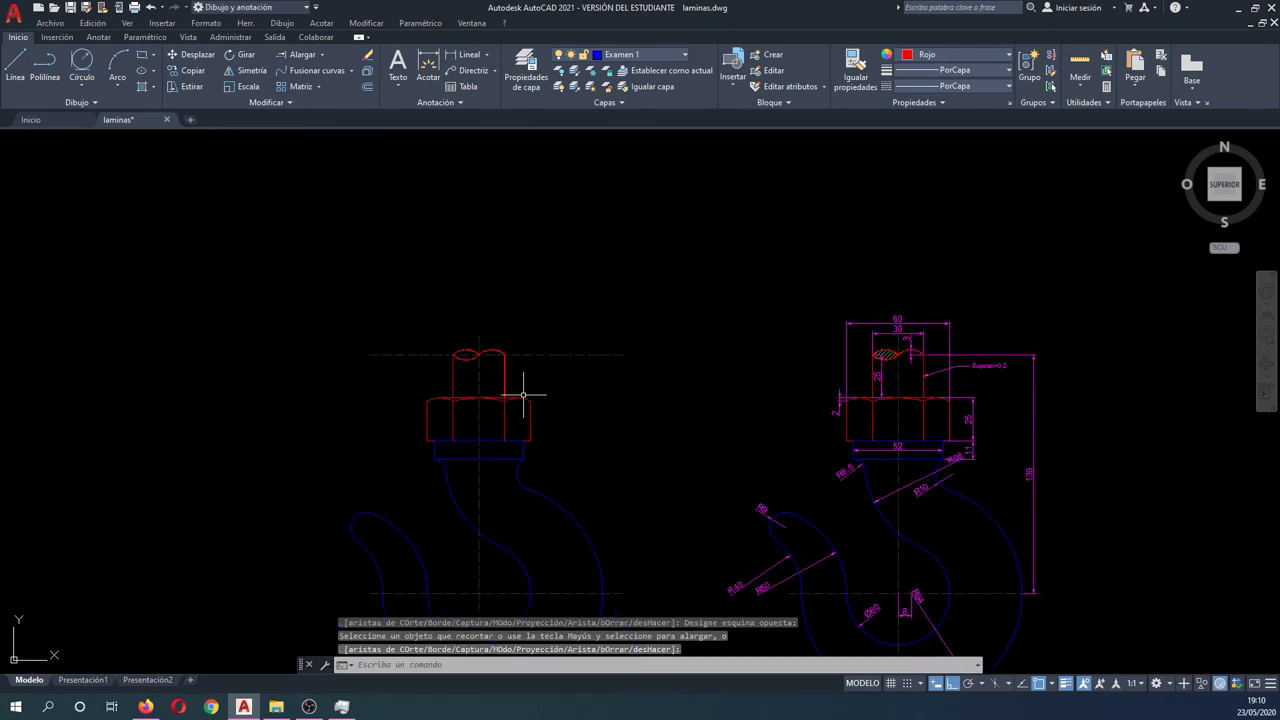
middle_drag(513, 383, 566, 324)
Step: Erase the horizontal guide line above the shank and make Examen cotas the current layer
click(469, 268)
click(446, 228)
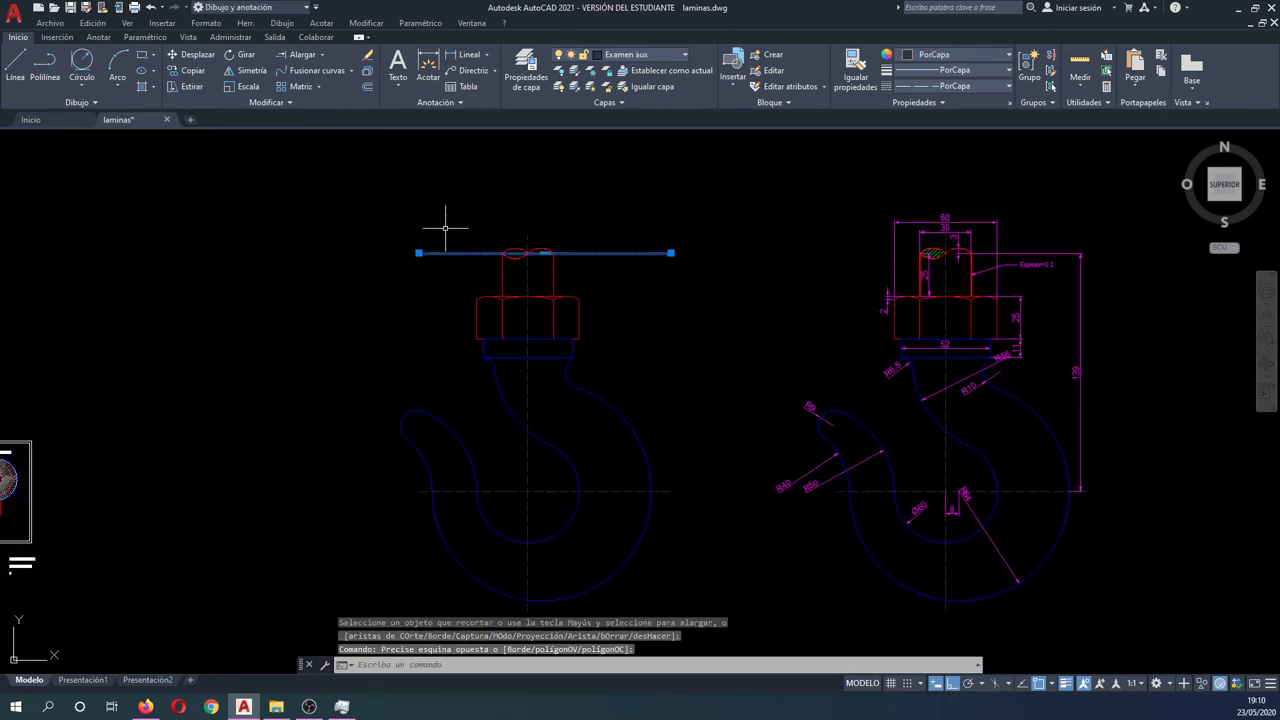
key(Delete)
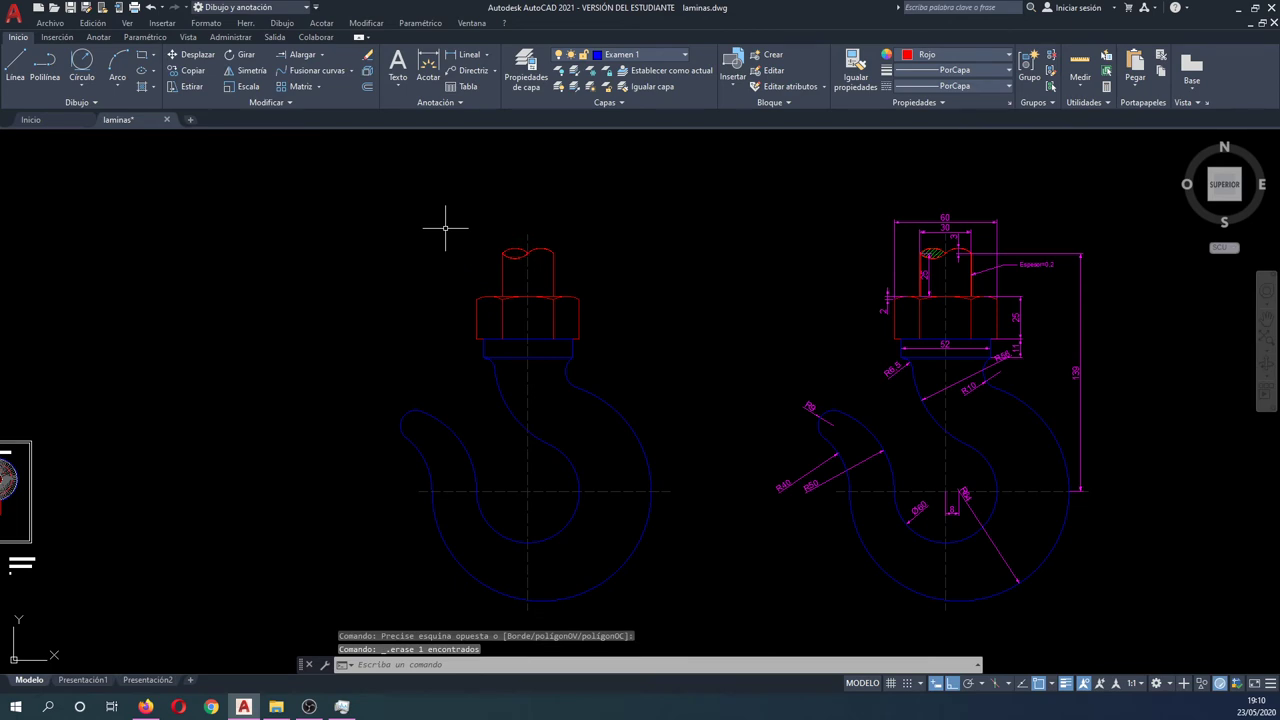
click(672, 55)
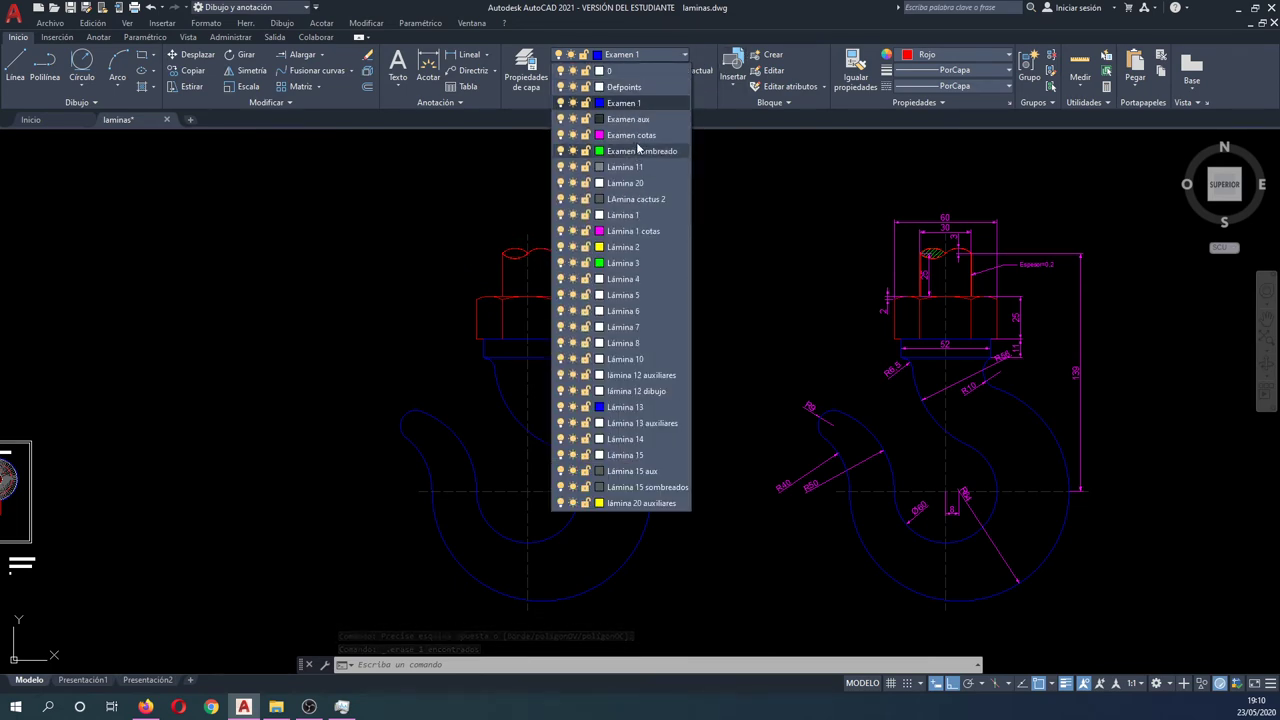
click(634, 135)
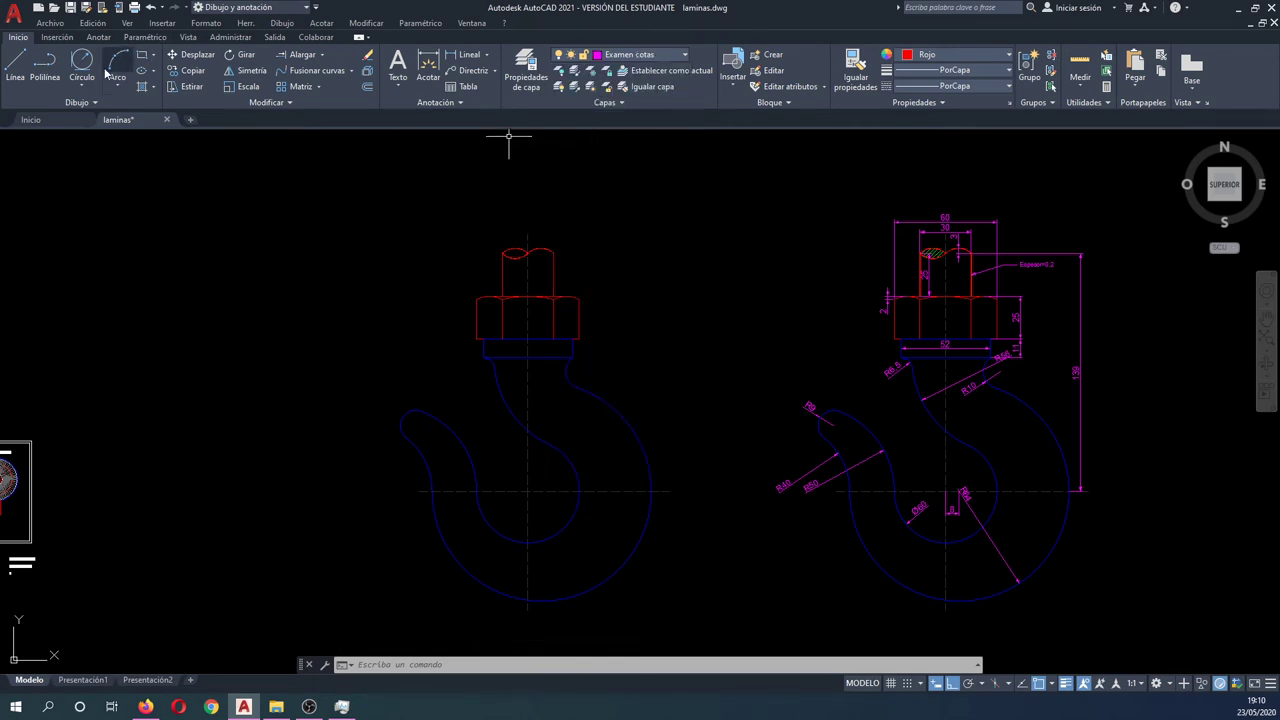
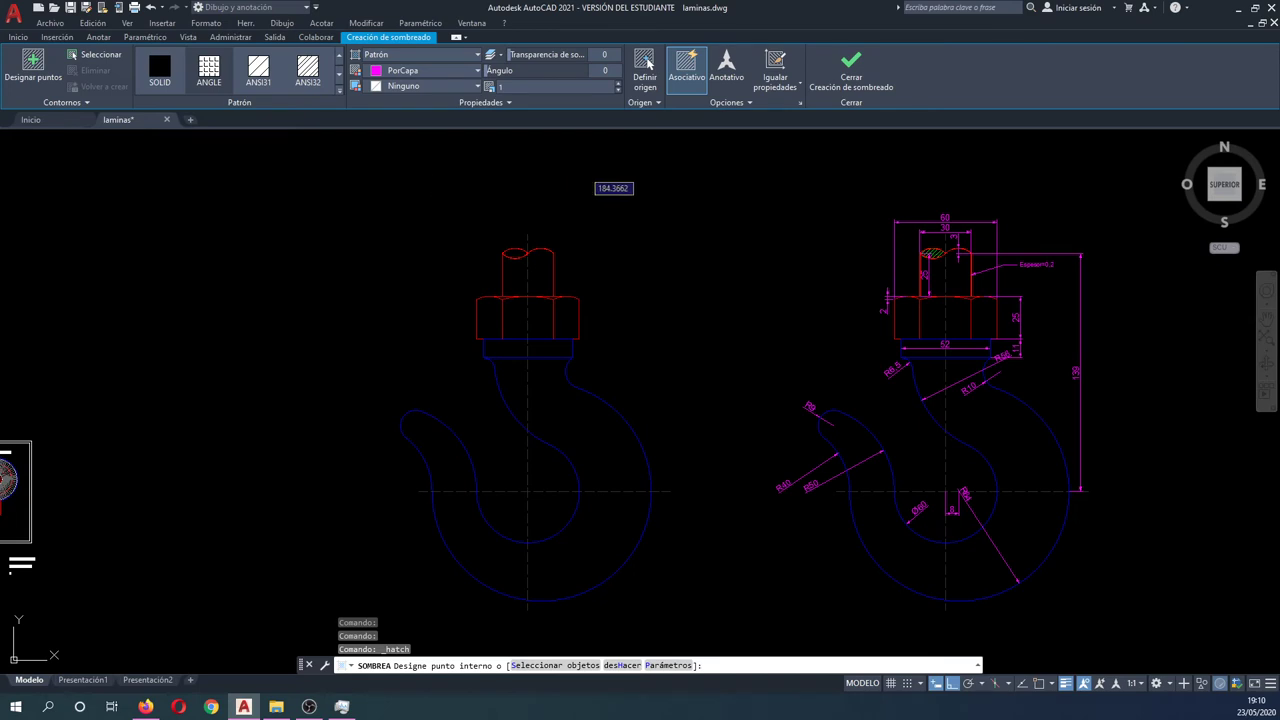
Step: Cancel the pending hatch and make Examen sombreado the current layer
key(Escape)
key(Escape)
key(Escape)
click(640, 54)
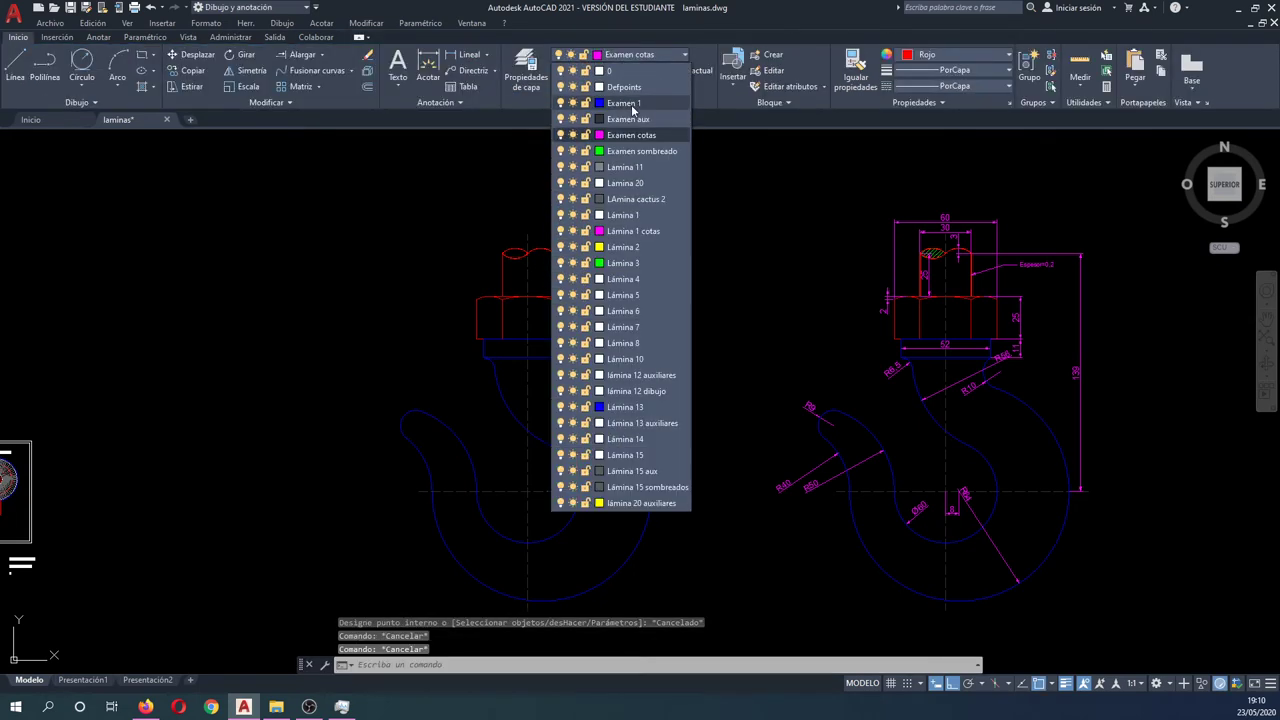
click(640, 138)
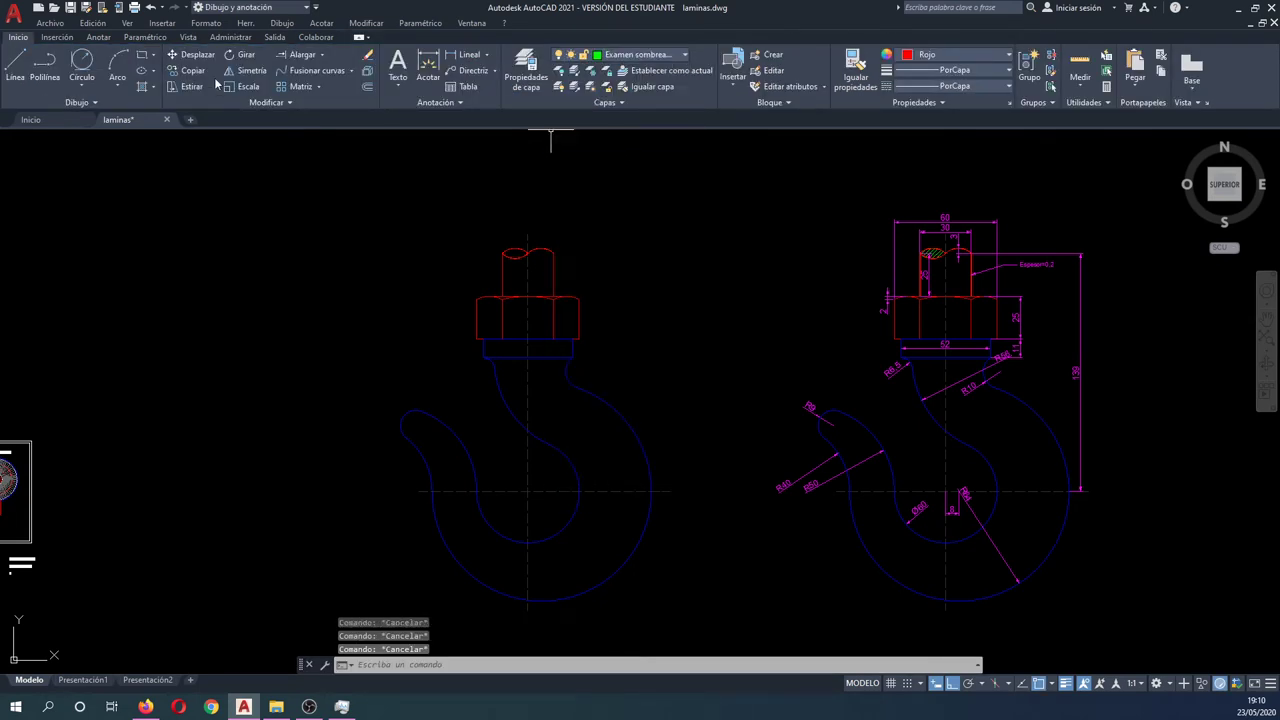
Step: Hatch the left lobe atop the bolt shaft with ANSI31 at scale 0.5
click(147, 90)
scroll(514, 251, up, 4)
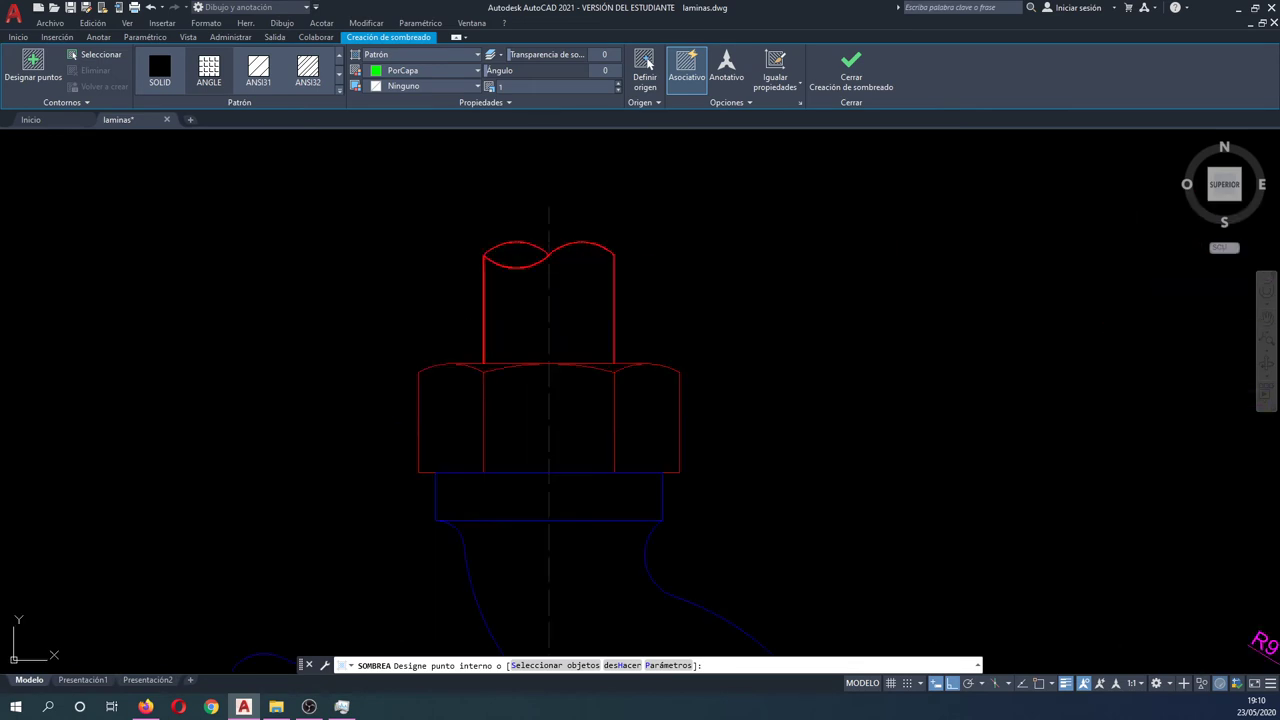
click(517, 256)
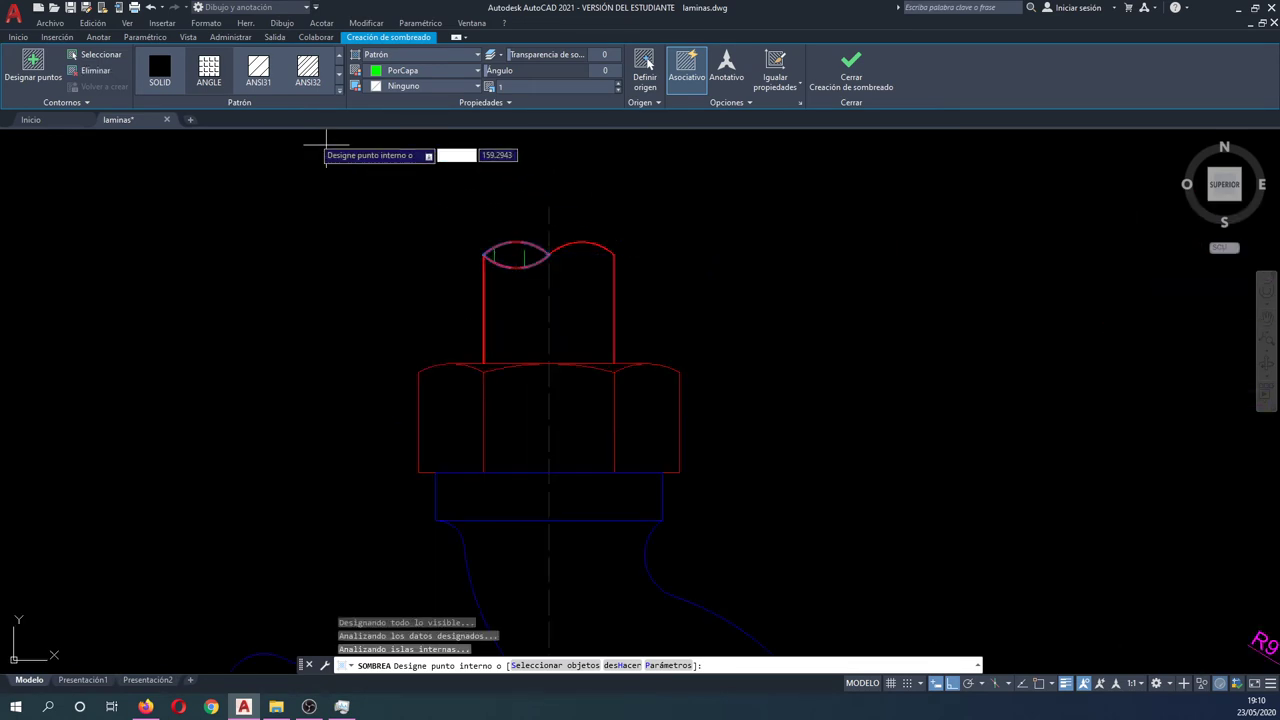
click(260, 72)
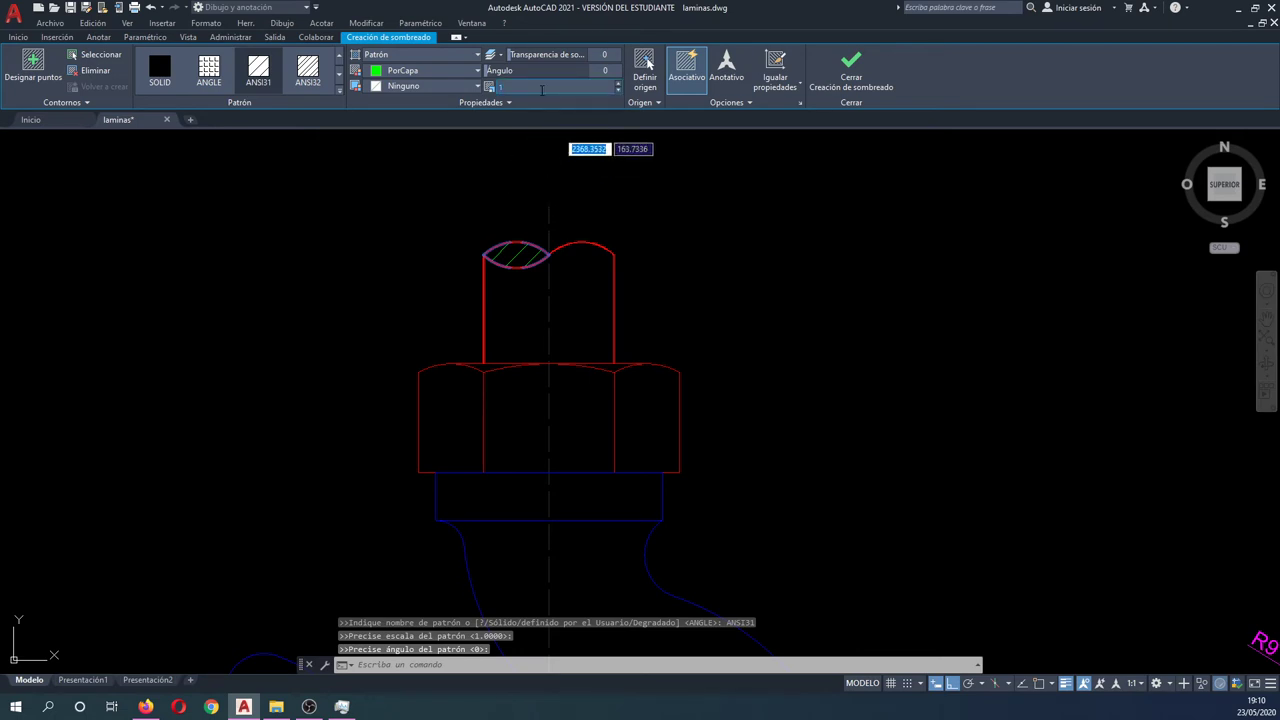
click(552, 86)
text(0.5)
key(Return)
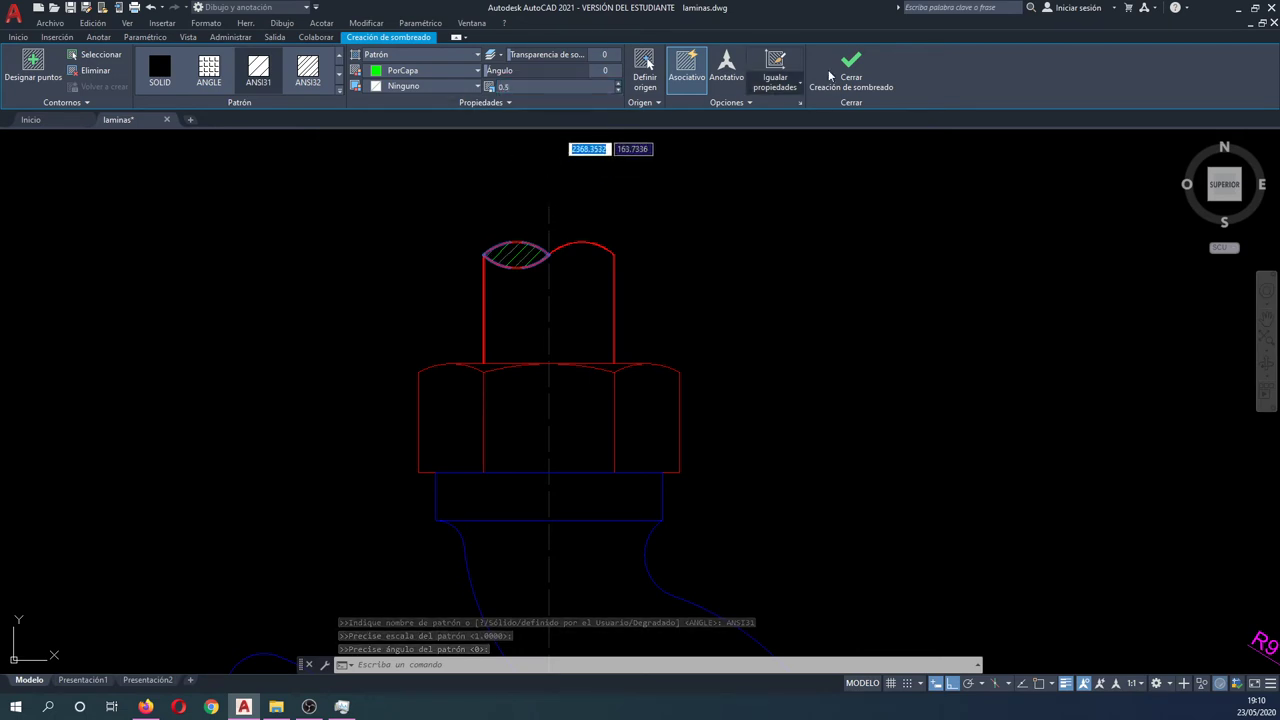
click(826, 88)
Step: Make Examen cotas the current layer
scroll(651, 189, down, 3)
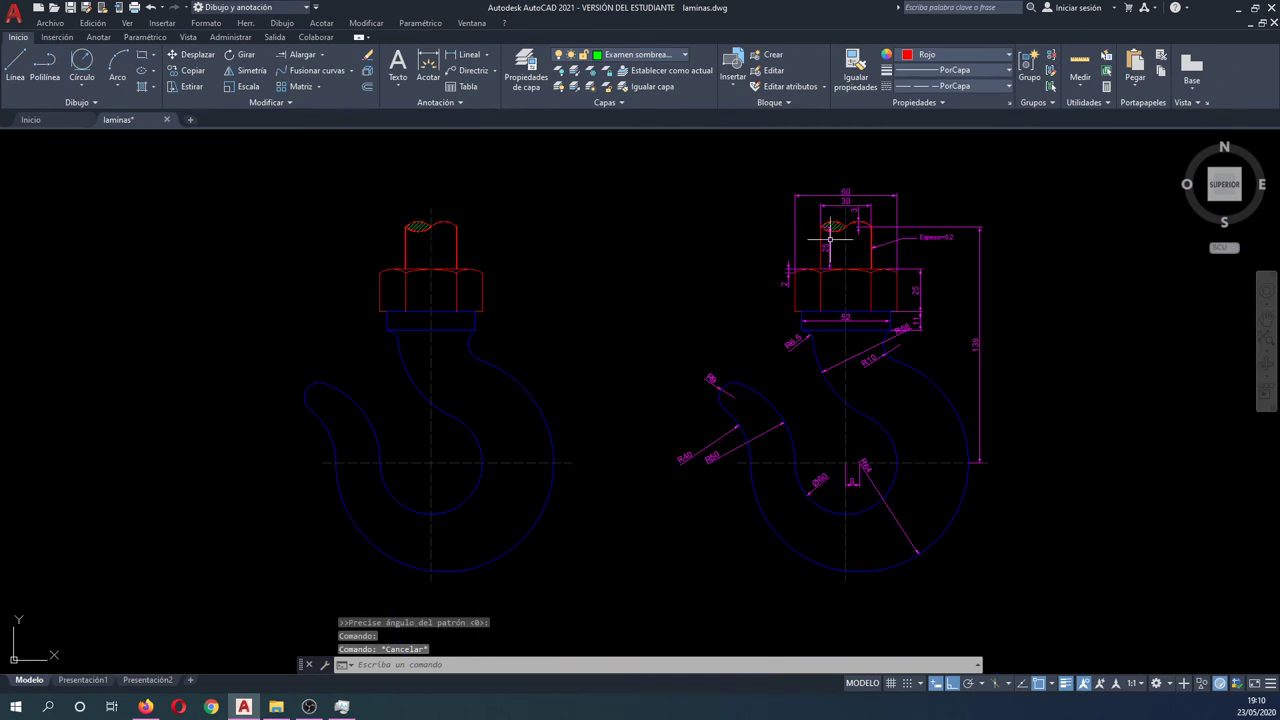
scroll(830, 240, up, 1)
scroll(293, 273, down, 2)
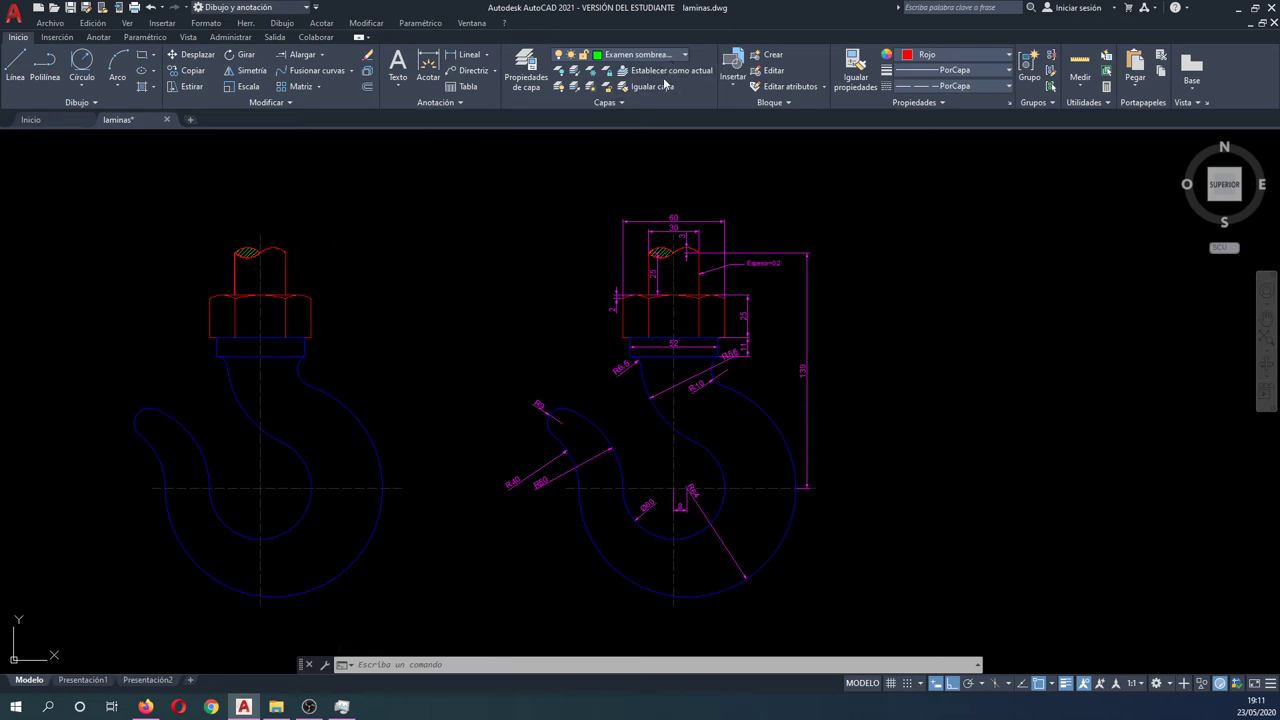
click(640, 55)
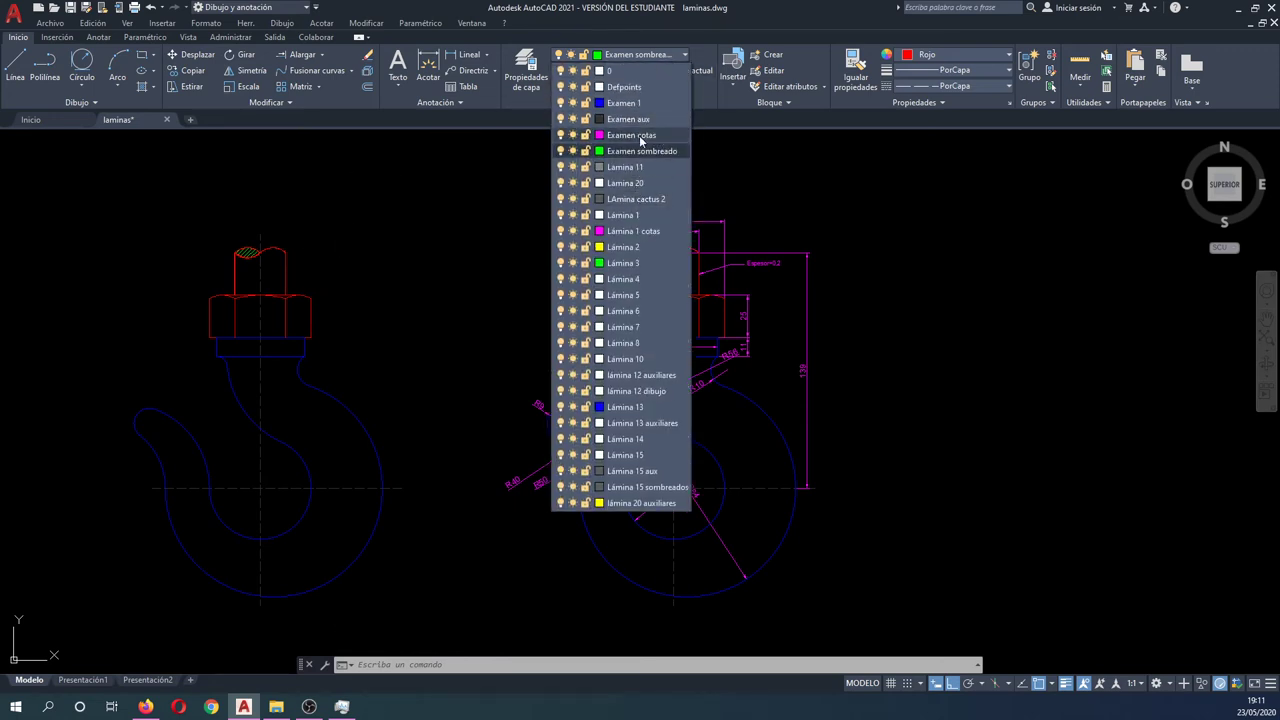
click(640, 136)
Step: Add a 60 linear dimension across the nut's top corners, placed above the shaft
click(463, 55)
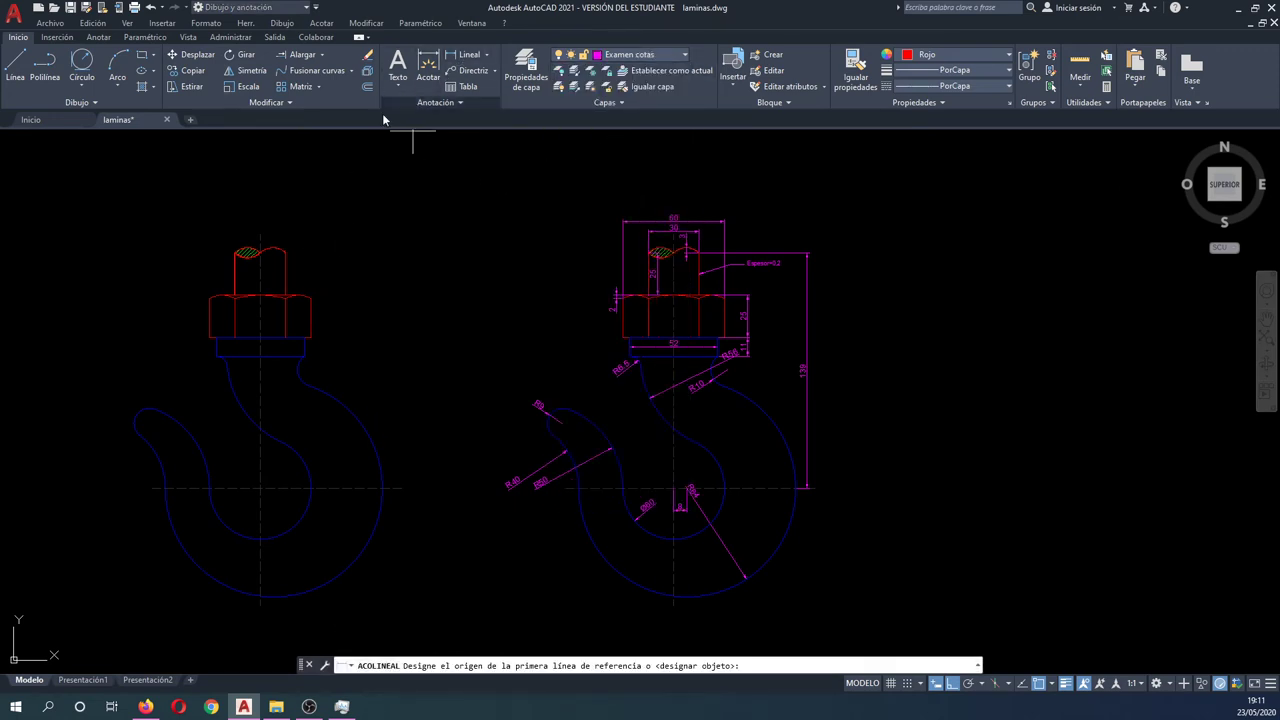
scroll(237, 271, up, 2)
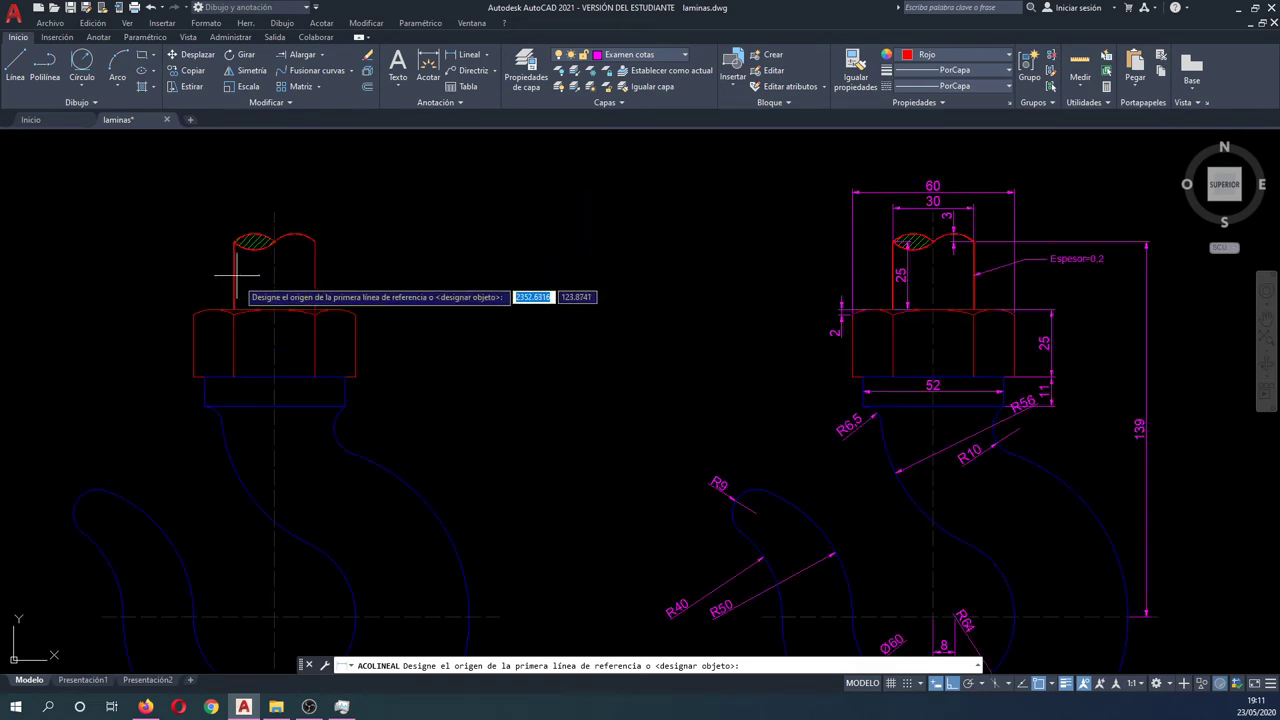
scroll(193, 314, up, 2)
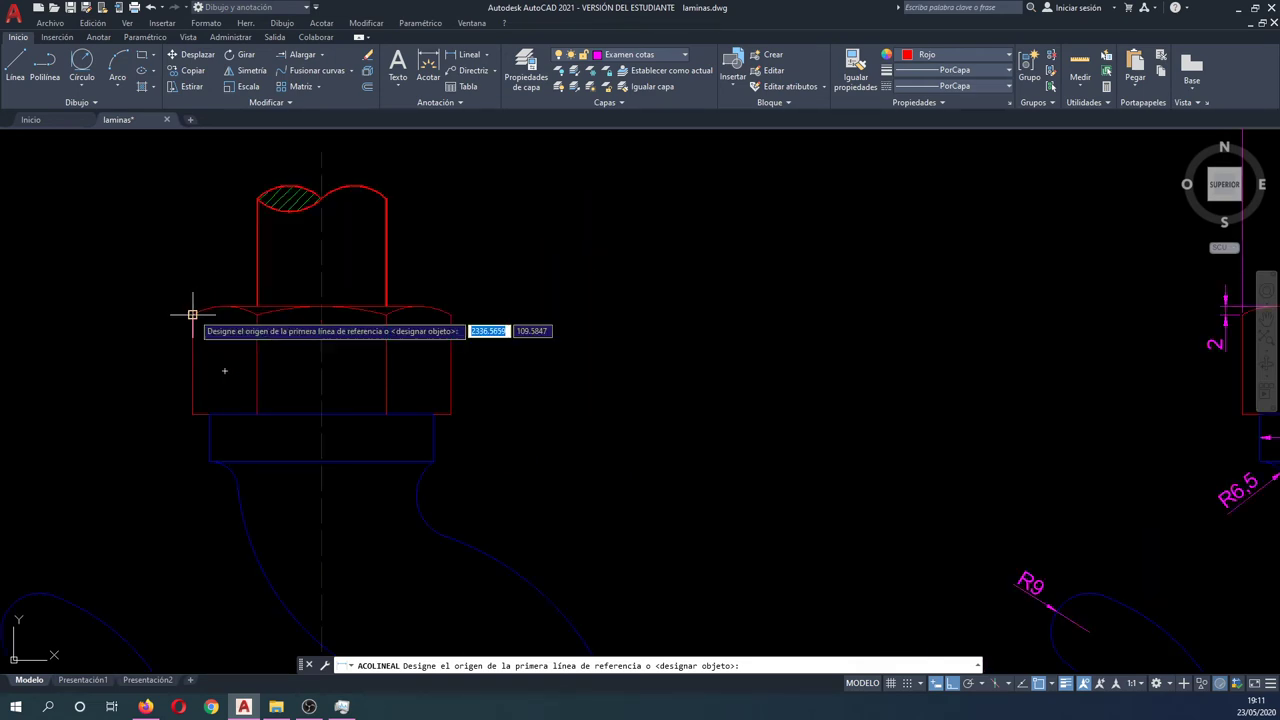
click(193, 314)
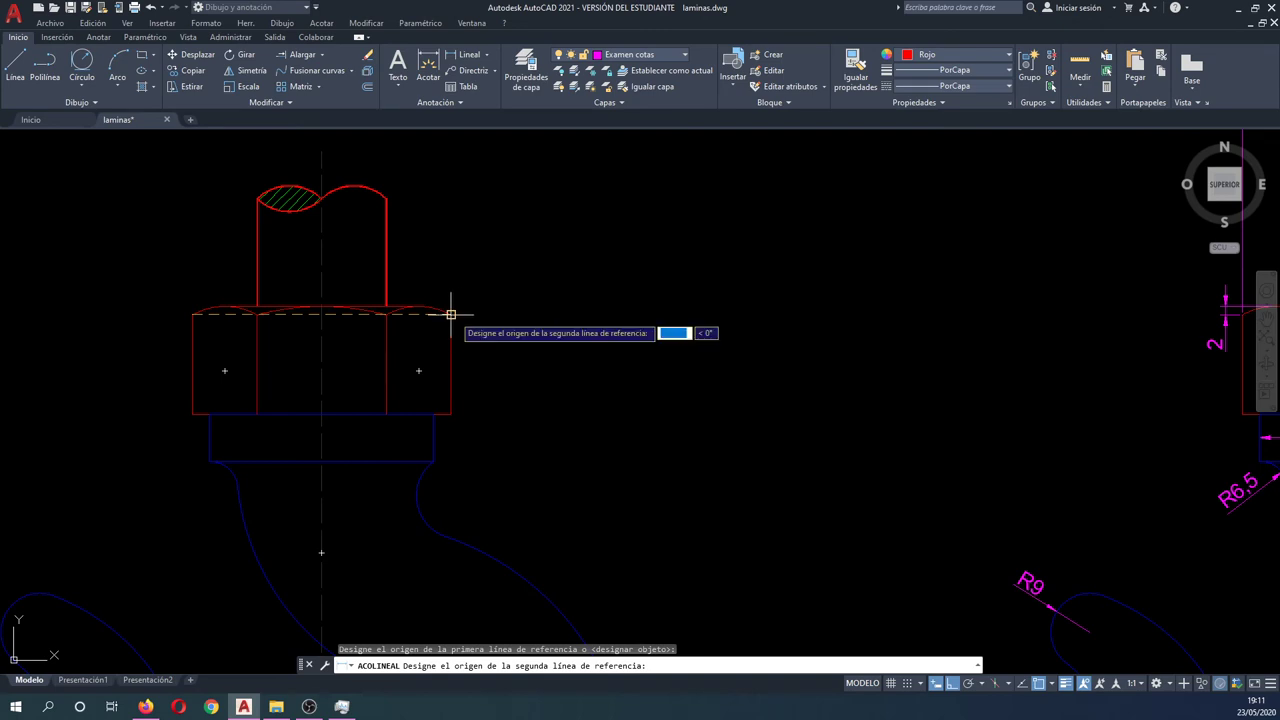
click(451, 311)
scroll(432, 214, down, 2)
middle_drag(429, 214, 448, 250)
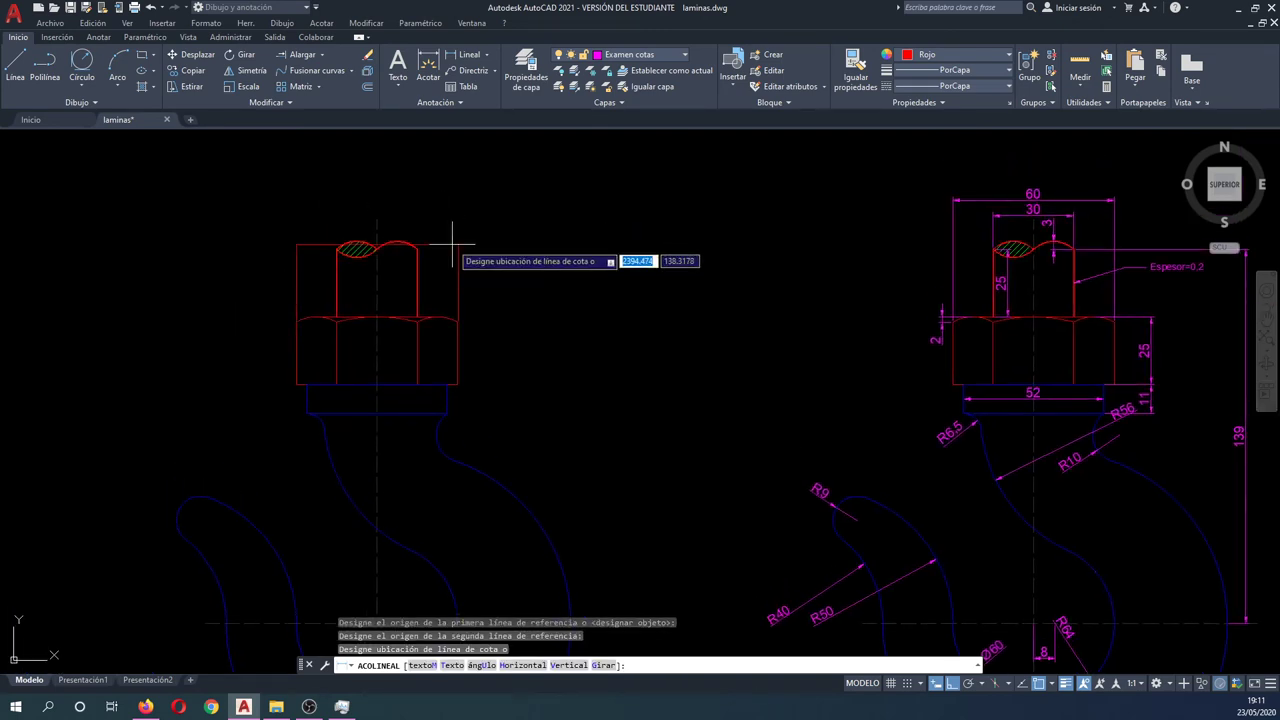
scroll(456, 208, up, 4)
click(452, 217)
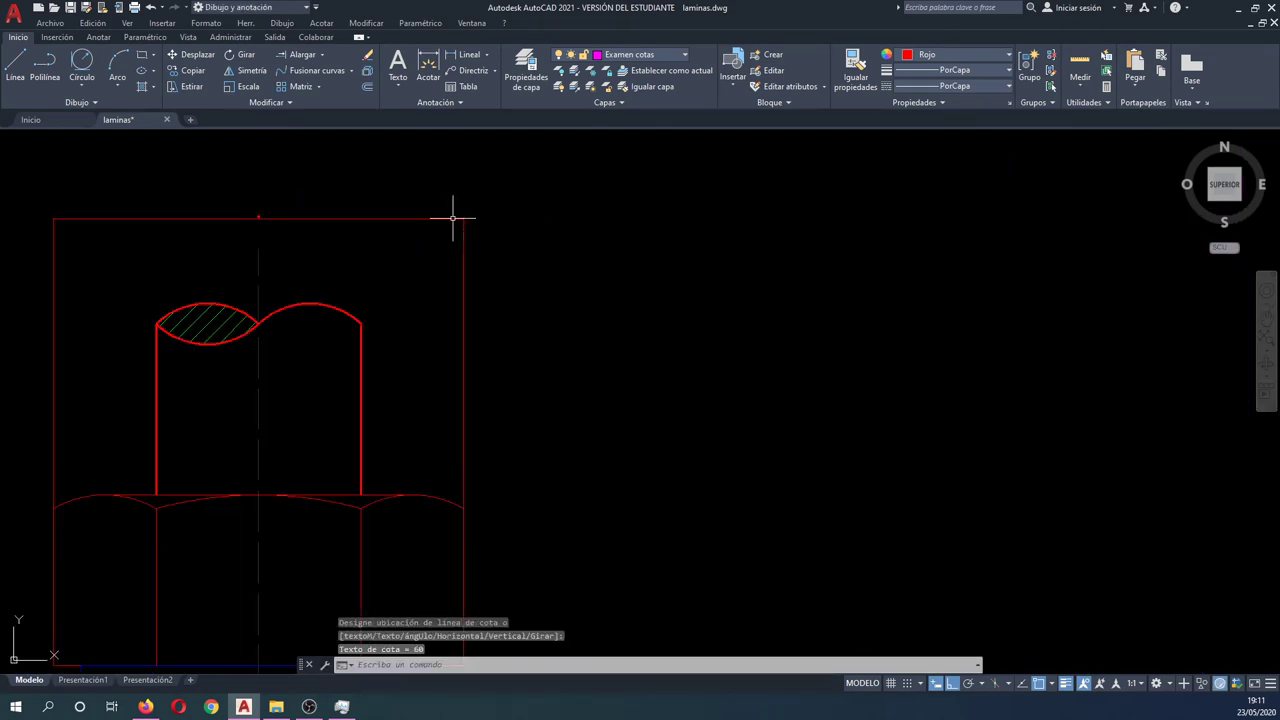
Step: Set the new 60 dimension's colour to ByLayer (PorCapa)
key(Escape)
scroll(455, 217, down, 2)
click(466, 205)
click(446, 232)
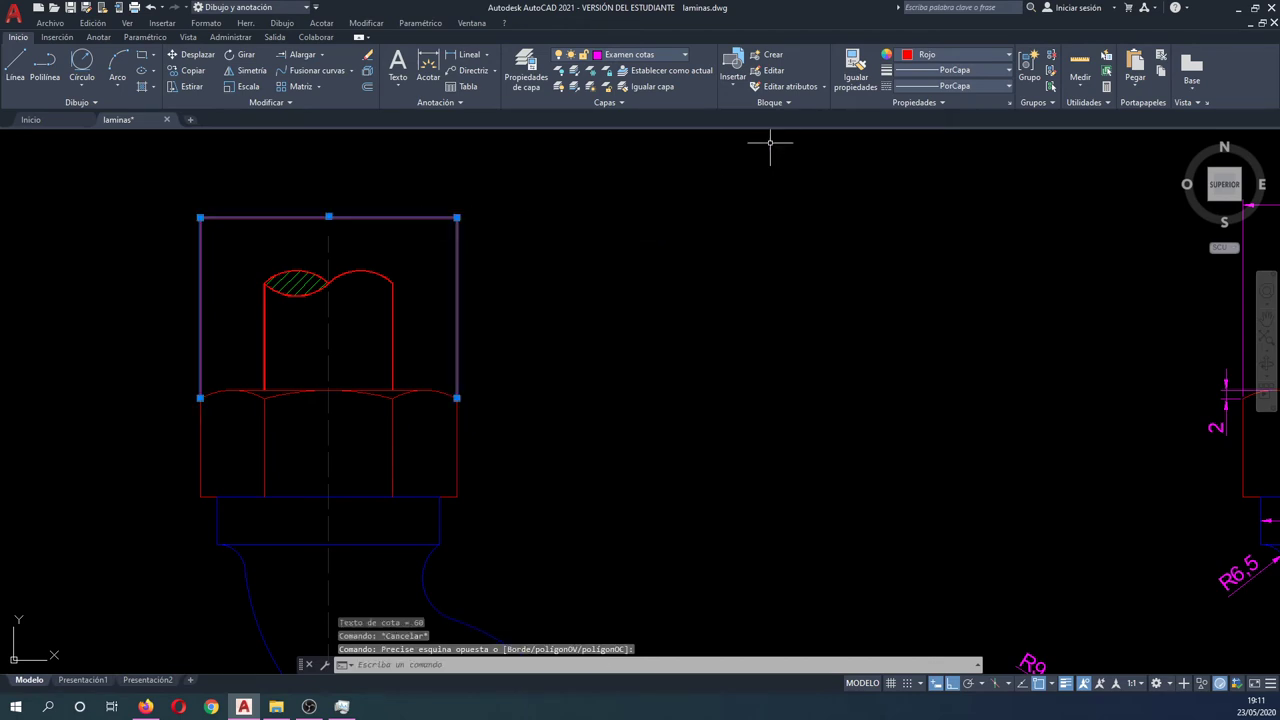
click(994, 54)
click(935, 72)
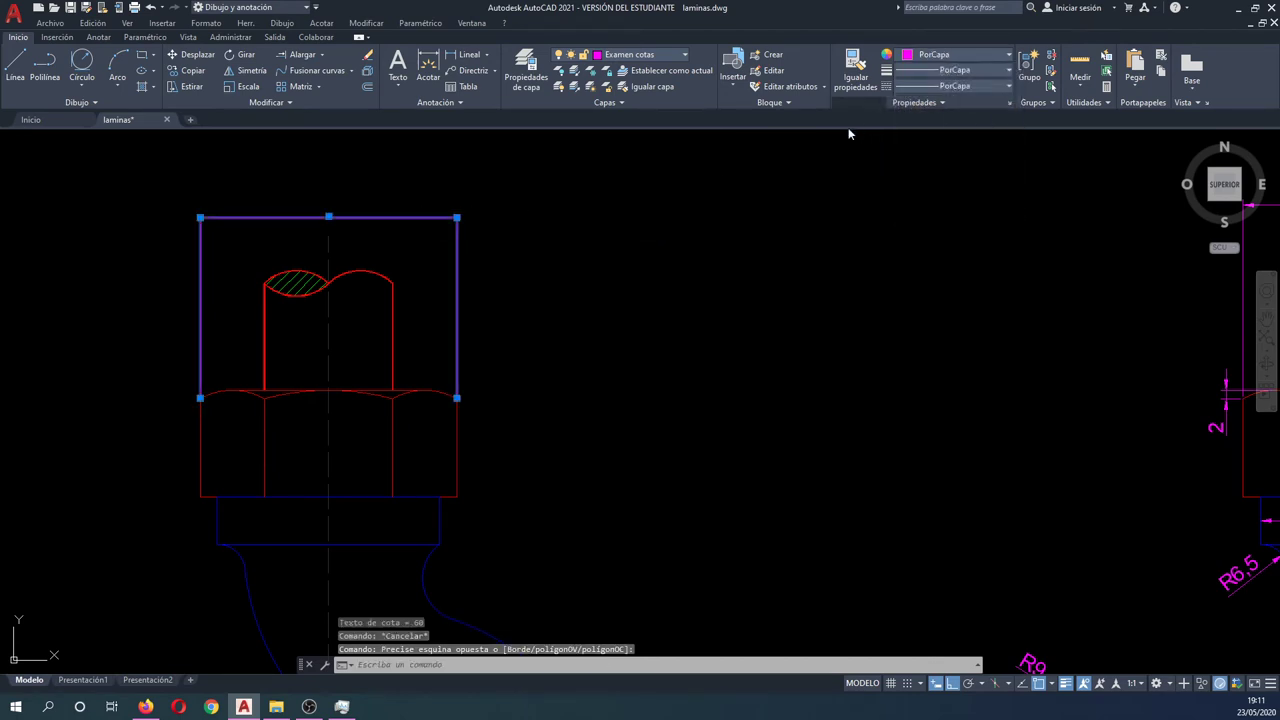
key(Escape)
key(Escape)
scroll(340, 212, up, 5)
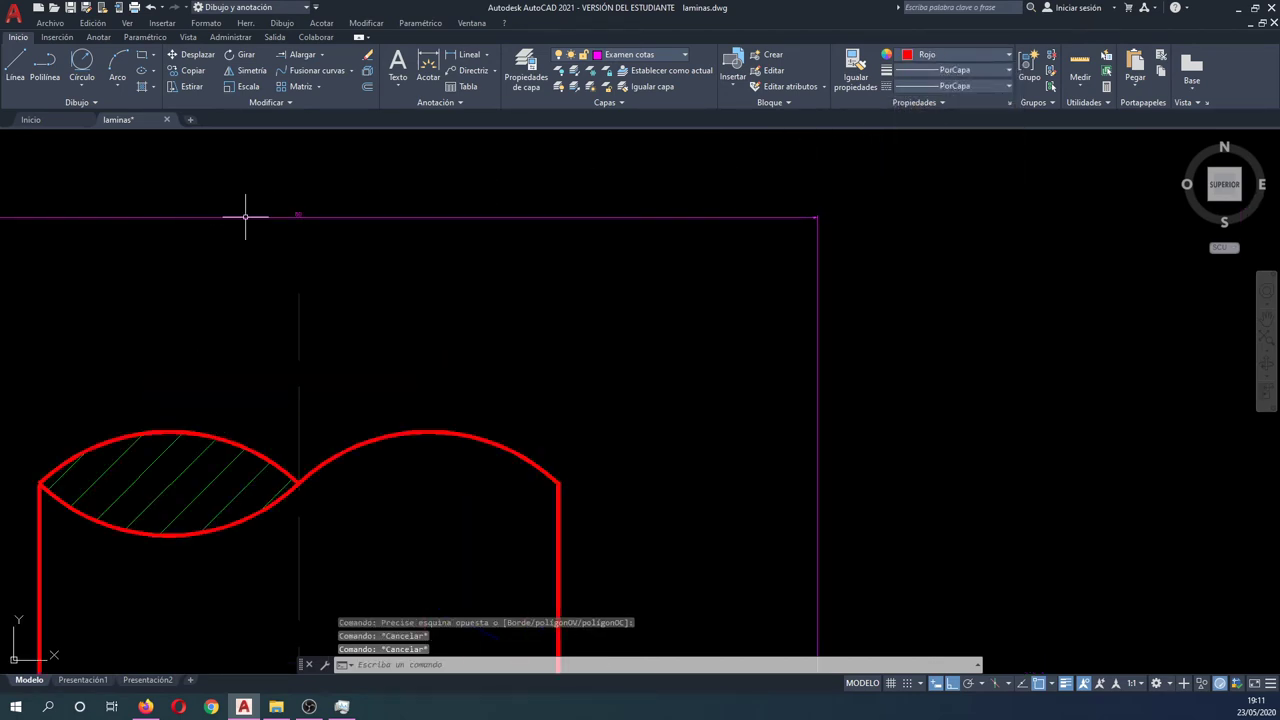
scroll(297, 270, down, 5)
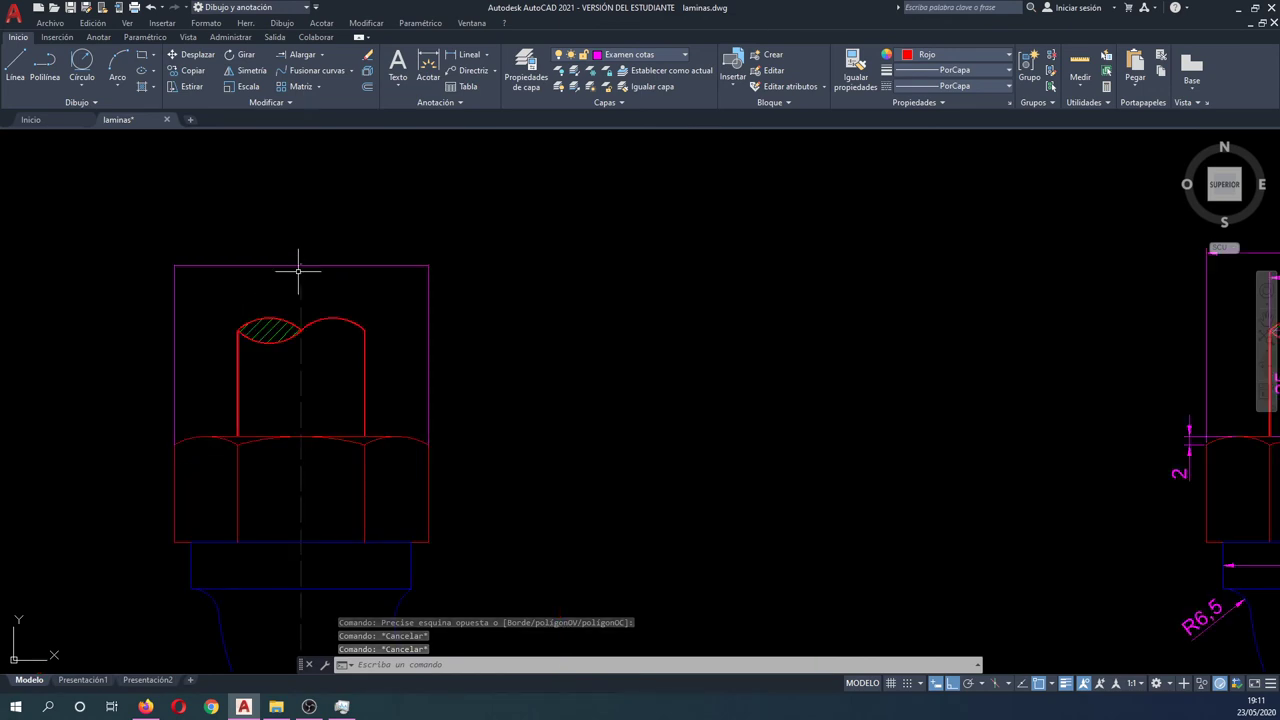
scroll(297, 270, down, 2)
middle_drag(511, 291, 526, 297)
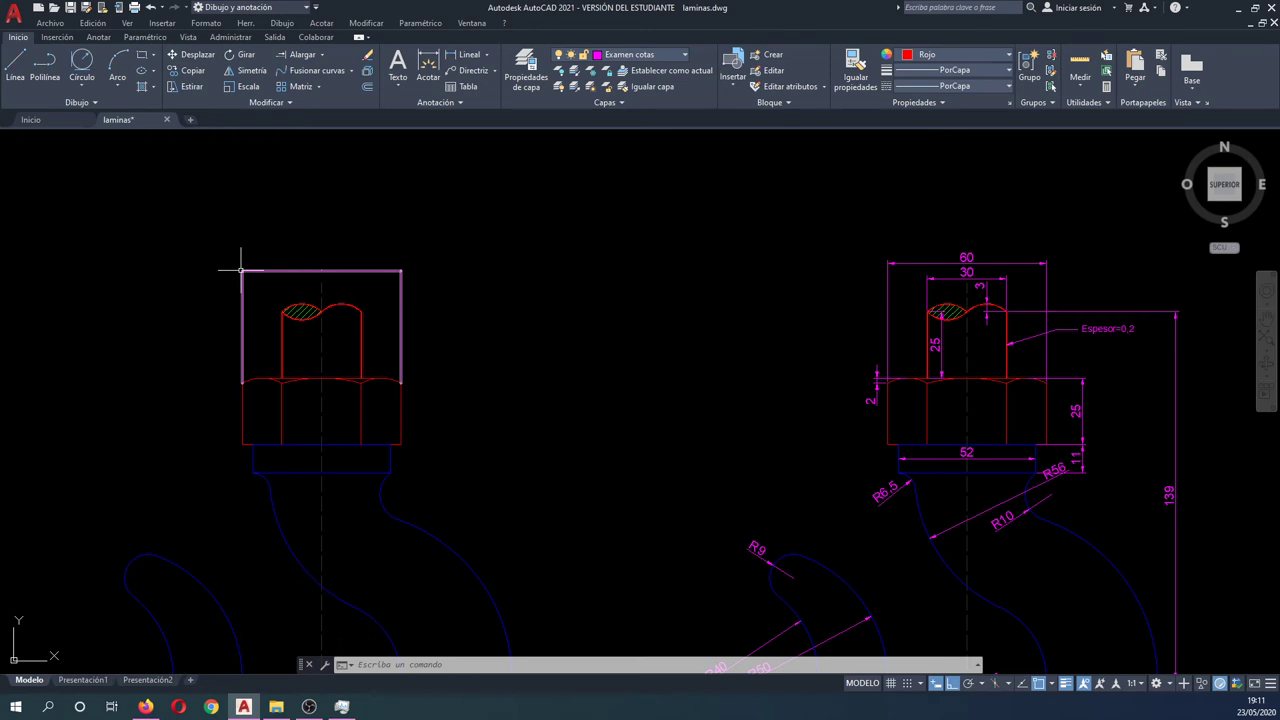
Step: Confirm Cota metros personalizada is the current dimension style in the Dimension Style Manager
click(100, 38)
click(409, 104)
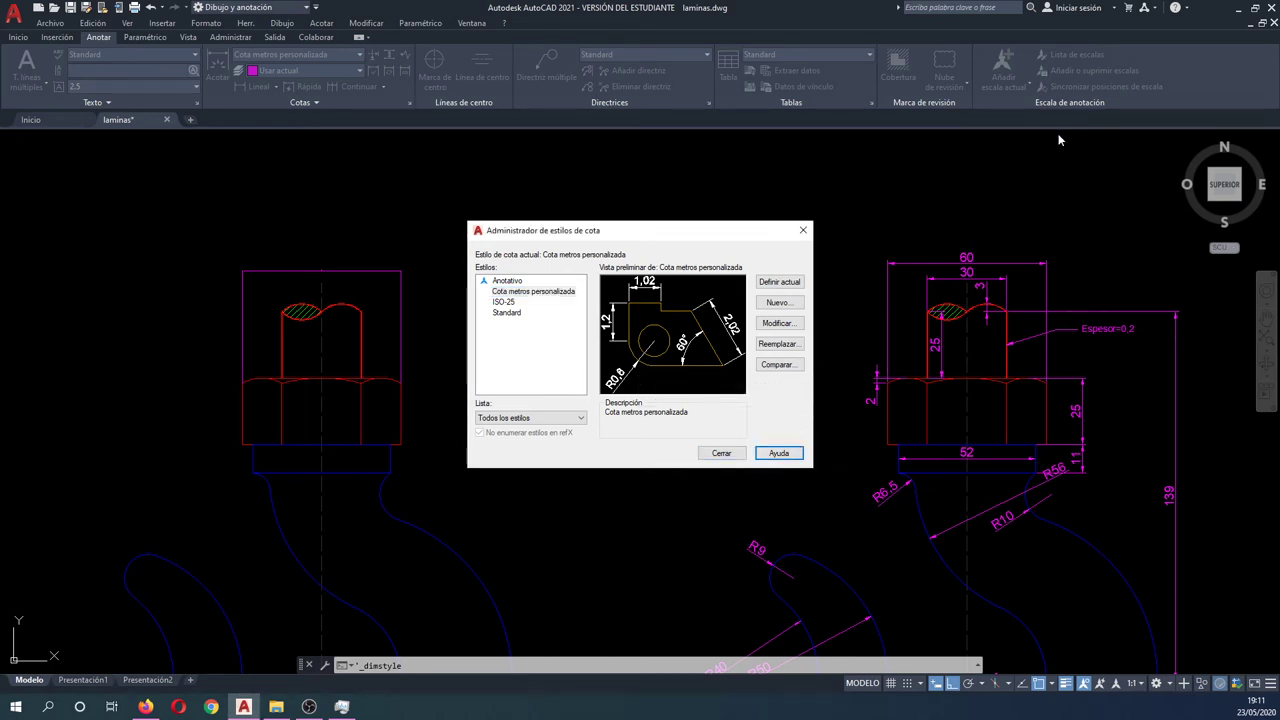
click(804, 231)
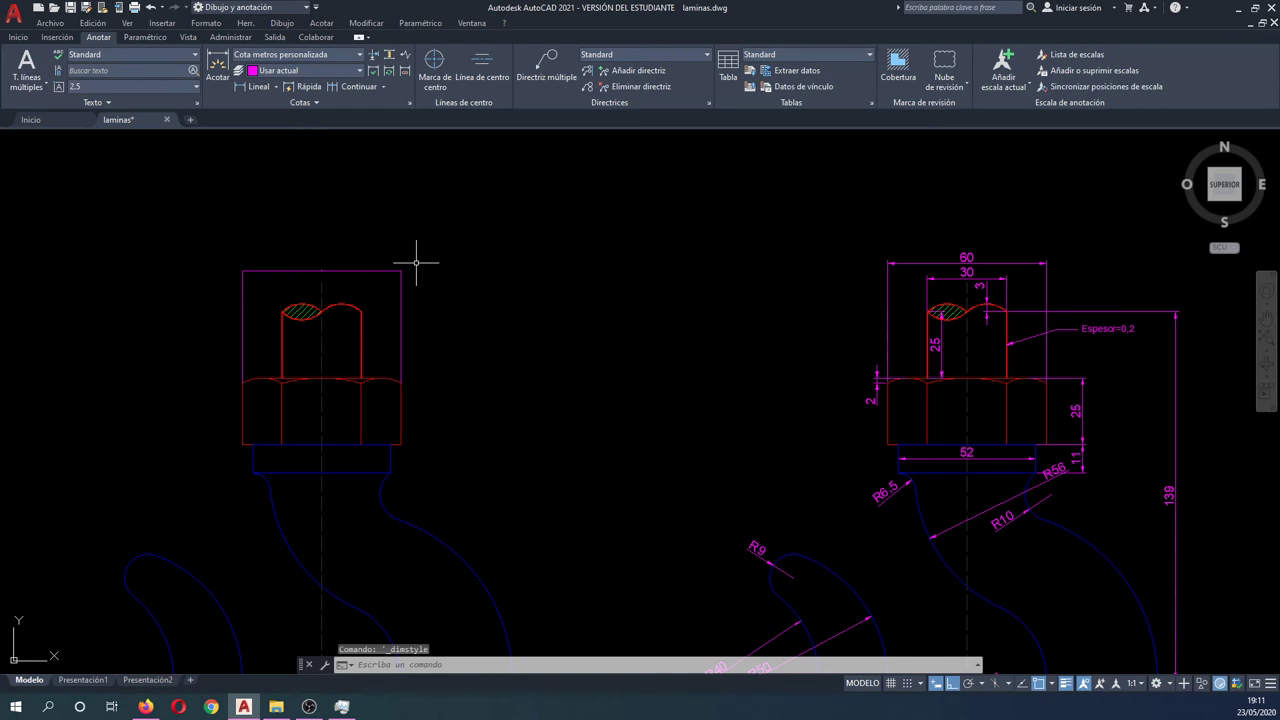
Step: Inspect the 60 dimension's grips, cancel, and return to the Inicio (Home) tools
click(403, 278)
click(334, 257)
scroll(315, 270, up, 2)
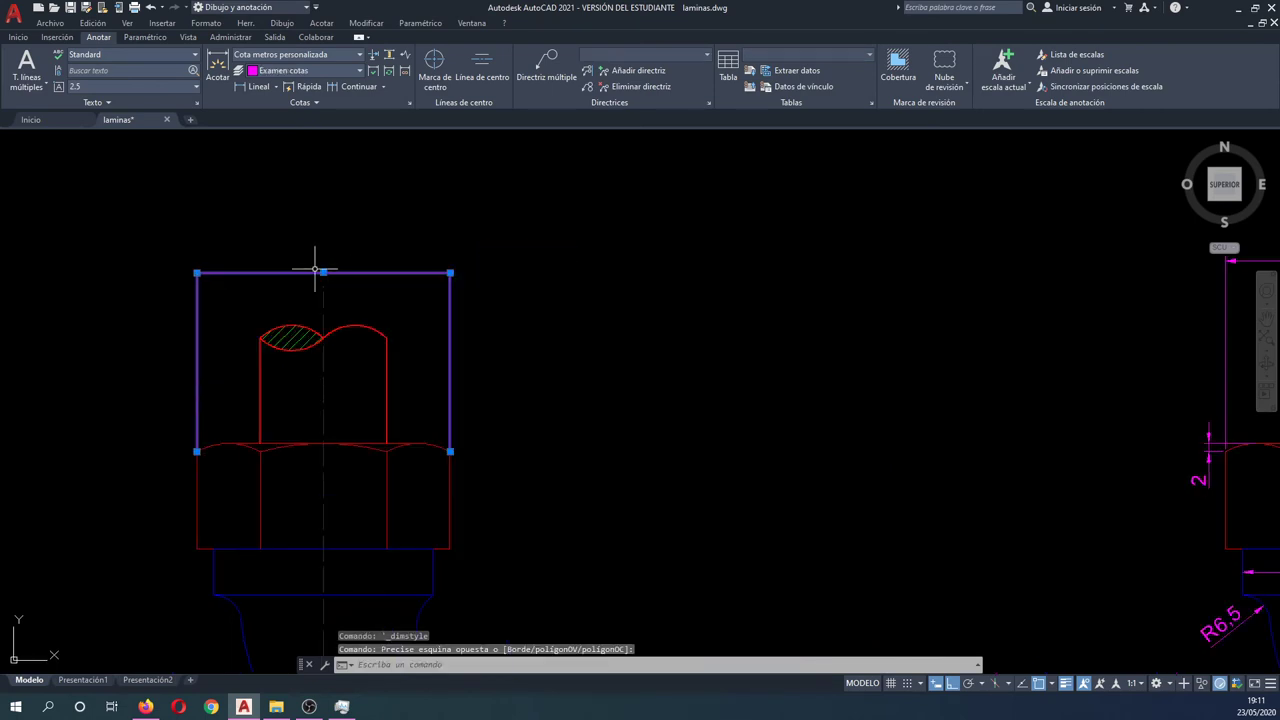
click(327, 277)
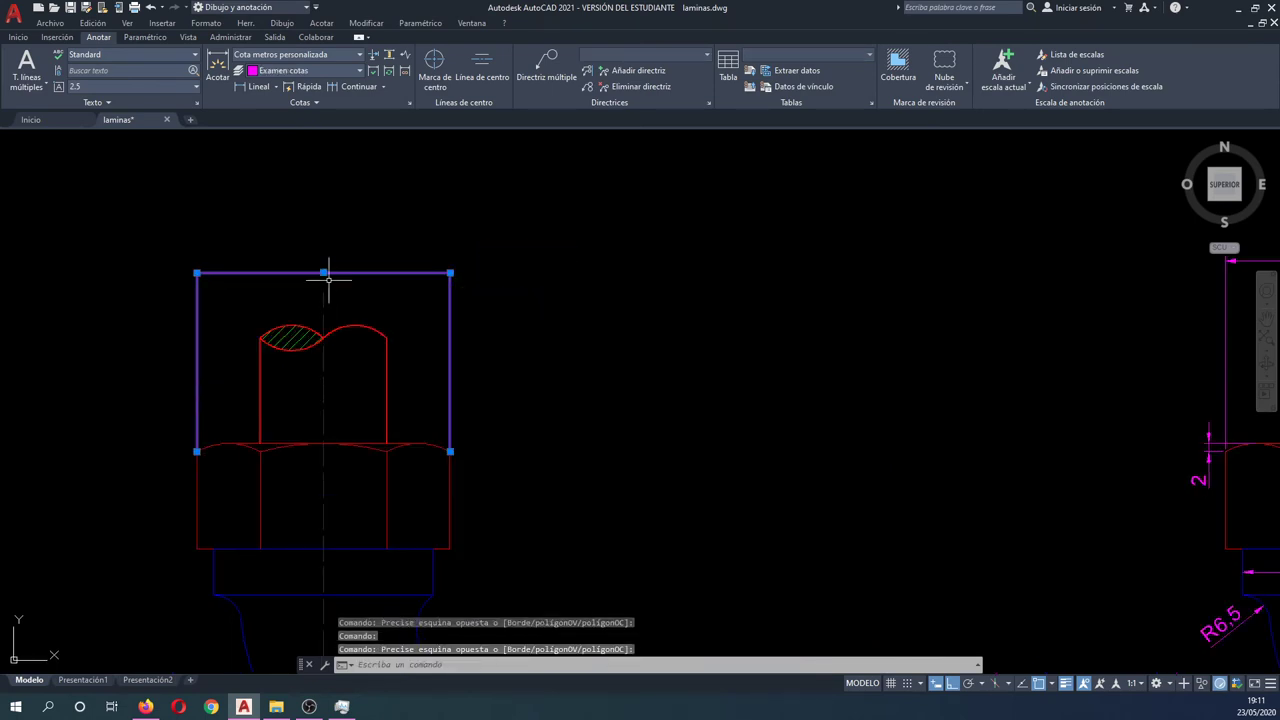
click(323, 272)
key(Escape)
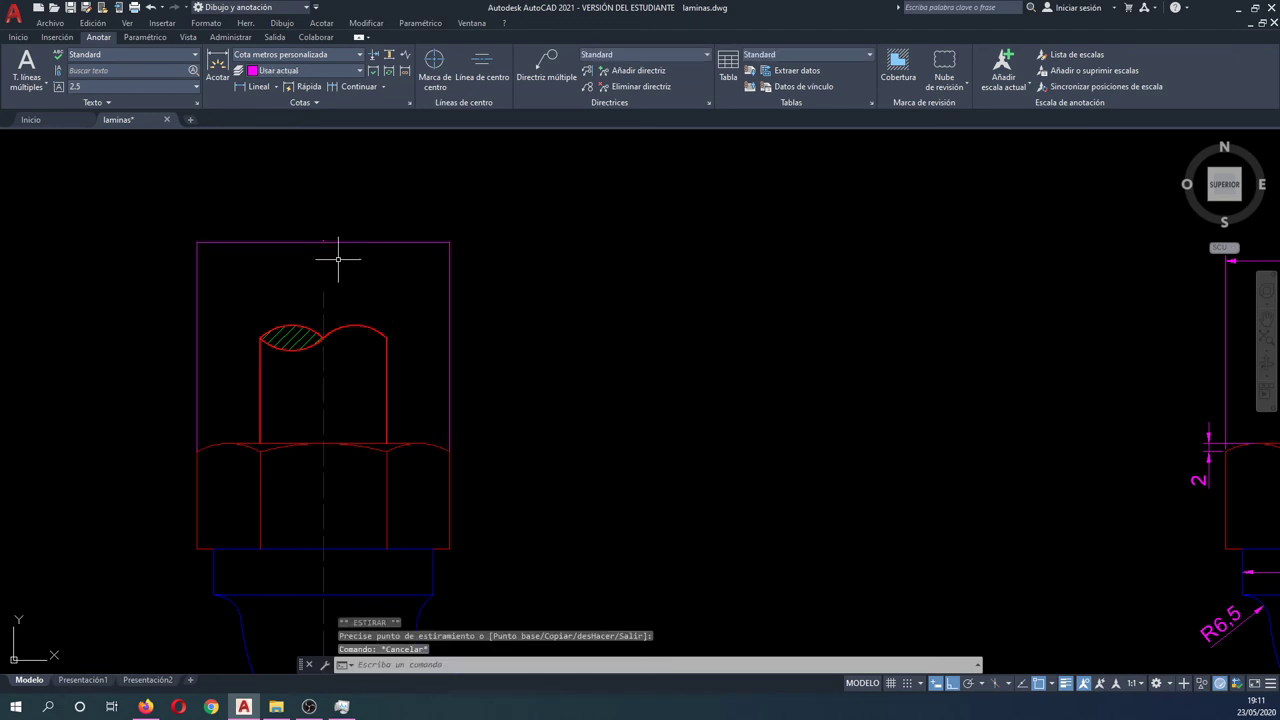
scroll(335, 265, down, 5)
scroll(335, 265, up, 4)
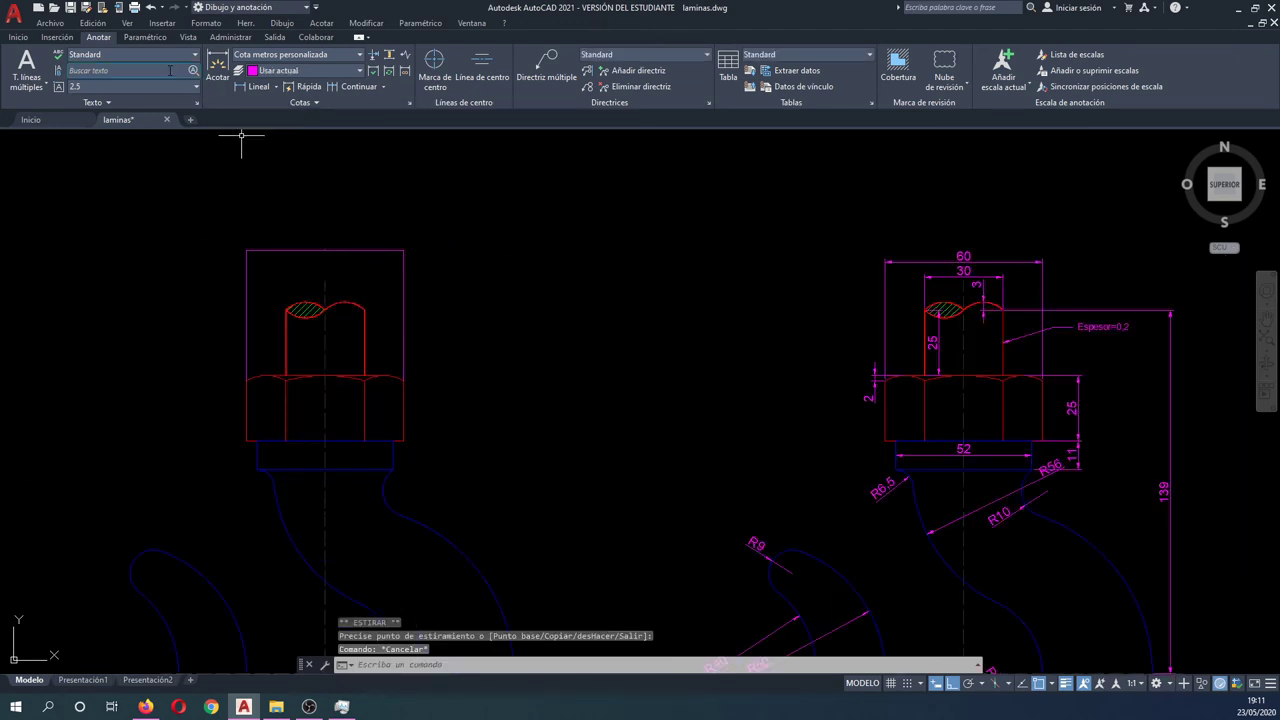
click(27, 40)
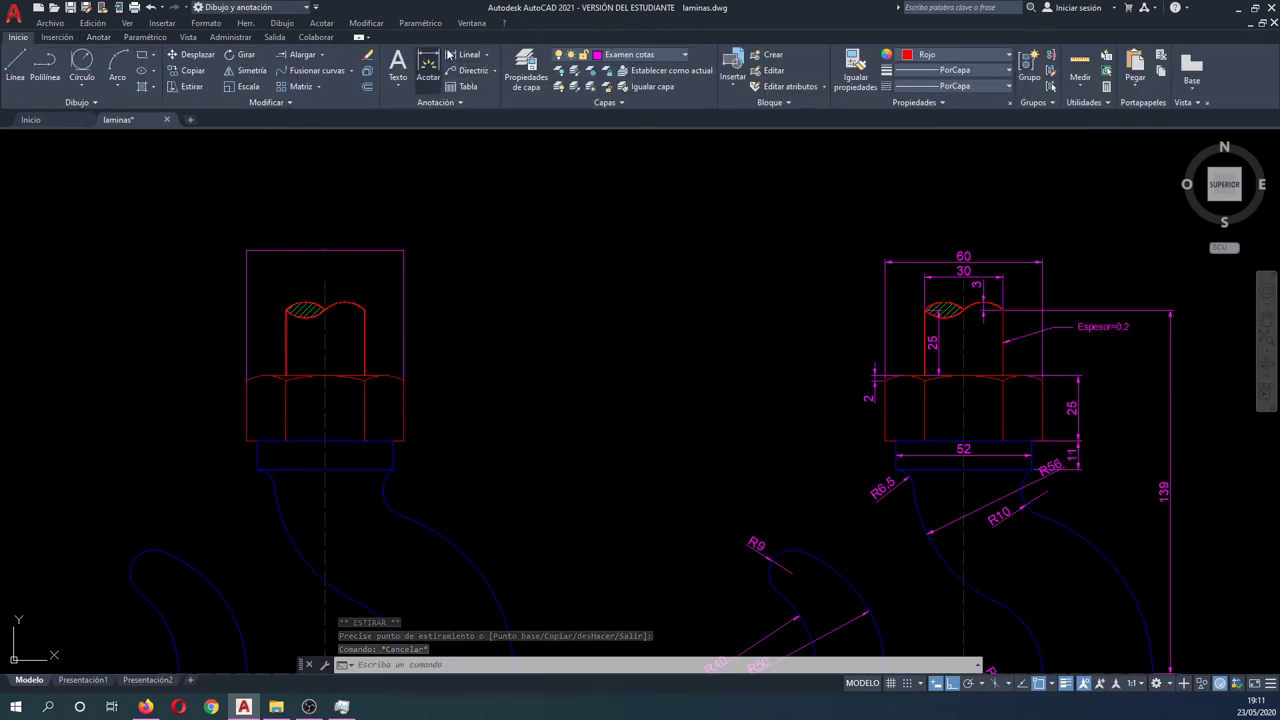
Step: Abandon a trial dimension and keep the object colour set to ByLayer
click(467, 55)
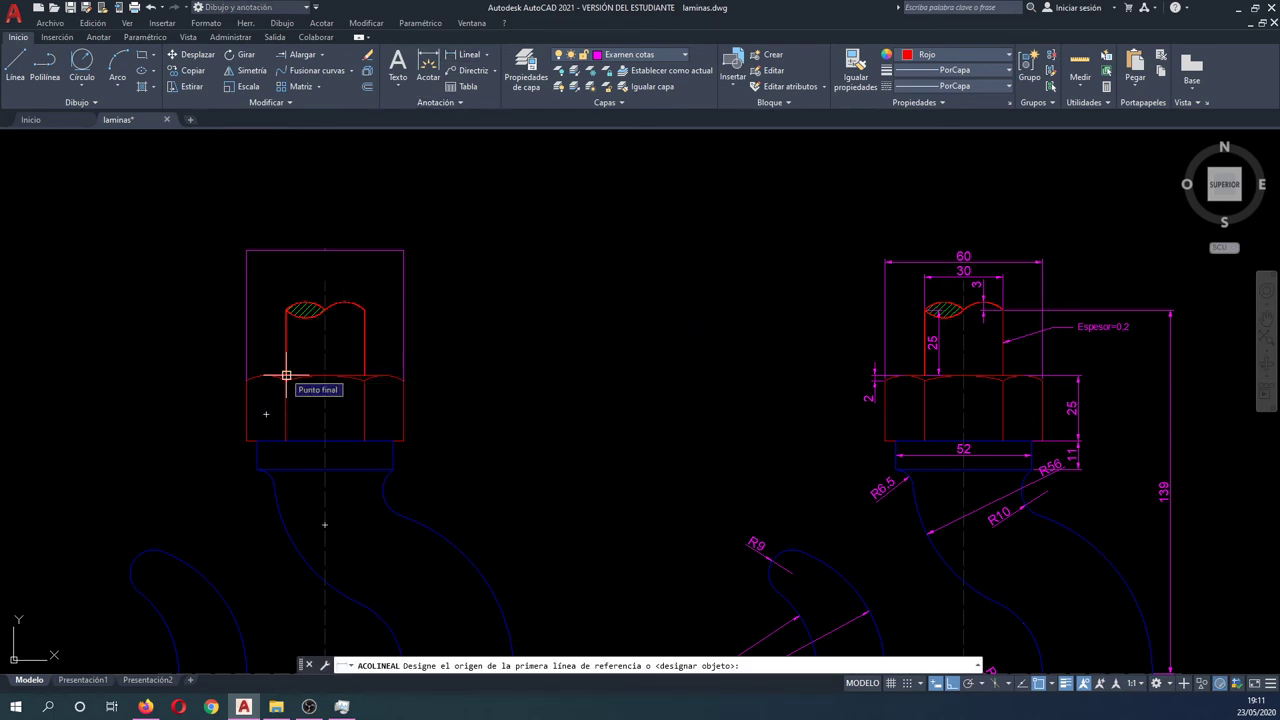
click(286, 375)
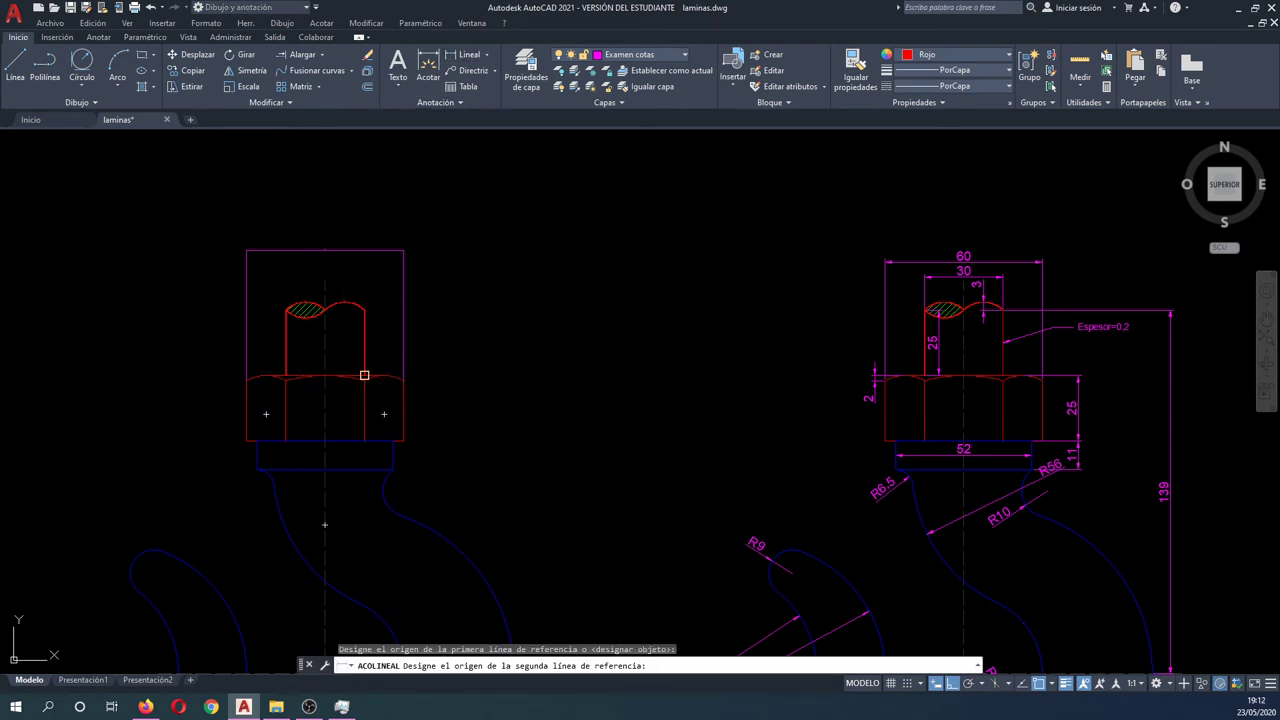
click(365, 376)
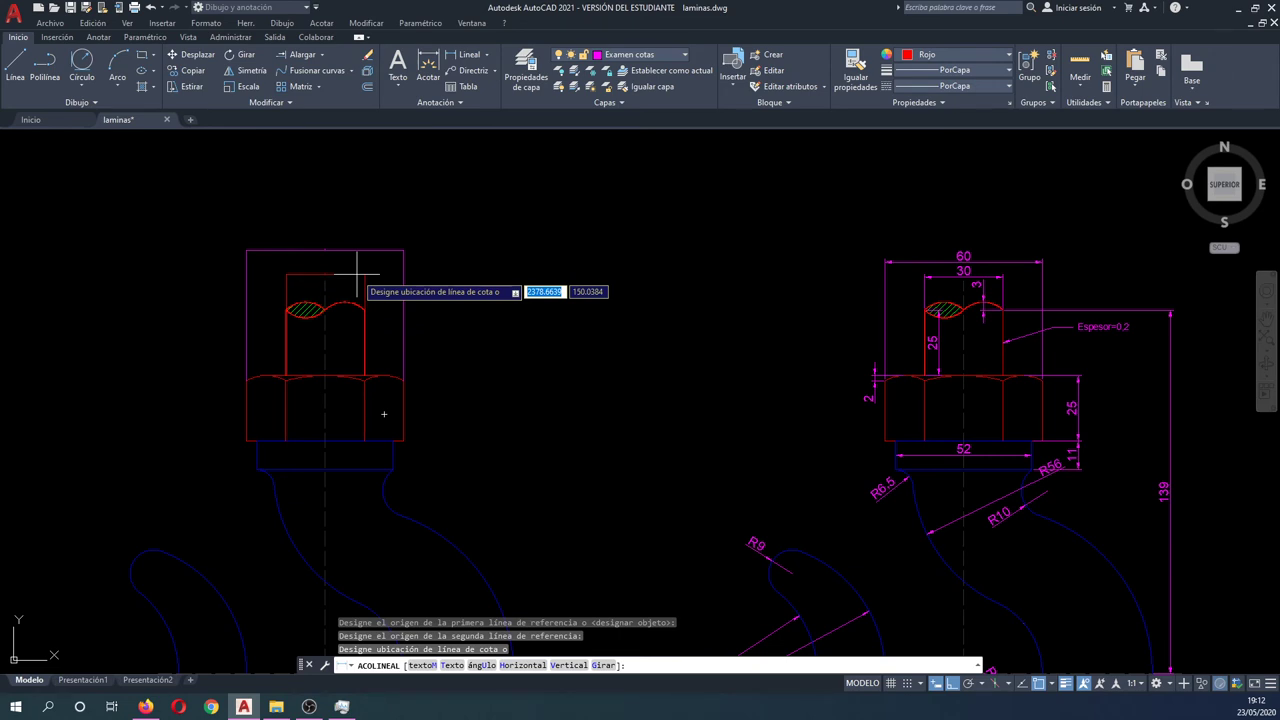
key(Escape)
key(Escape)
key(Escape)
click(943, 57)
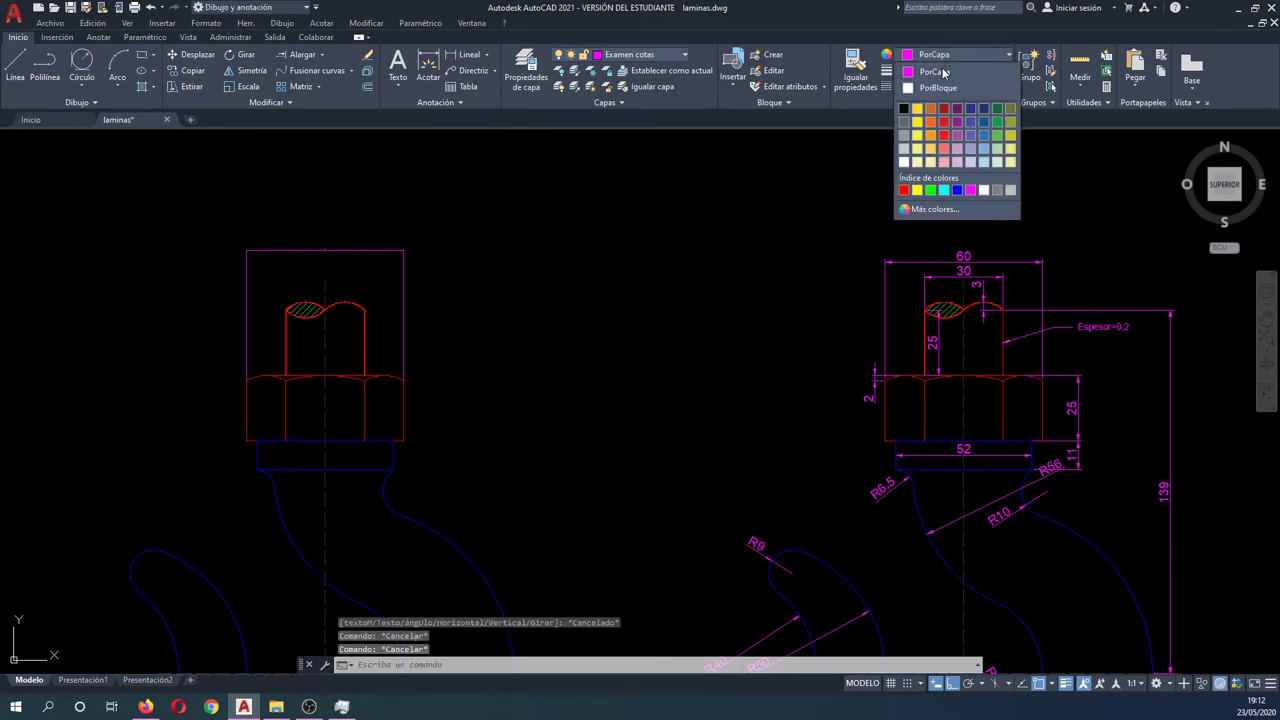
click(943, 72)
Step: Dimension the shank's top width (29.46) above the shank
click(458, 56)
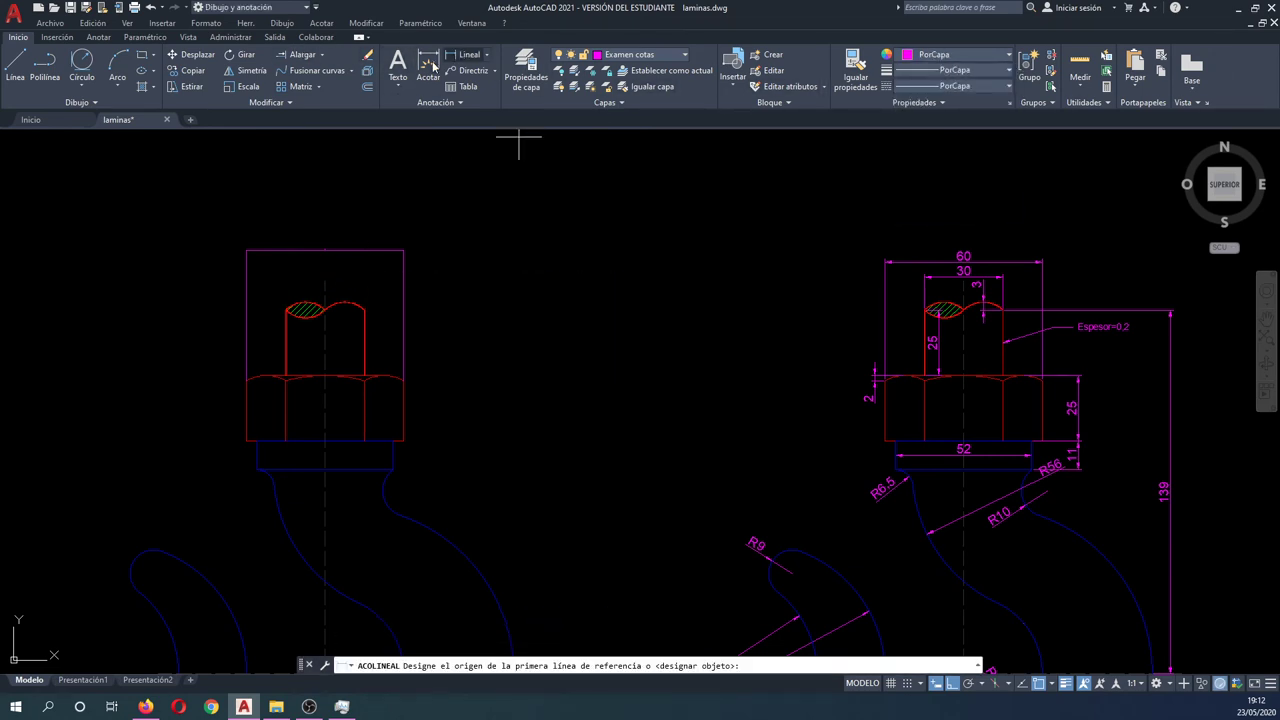
click(287, 310)
click(364, 310)
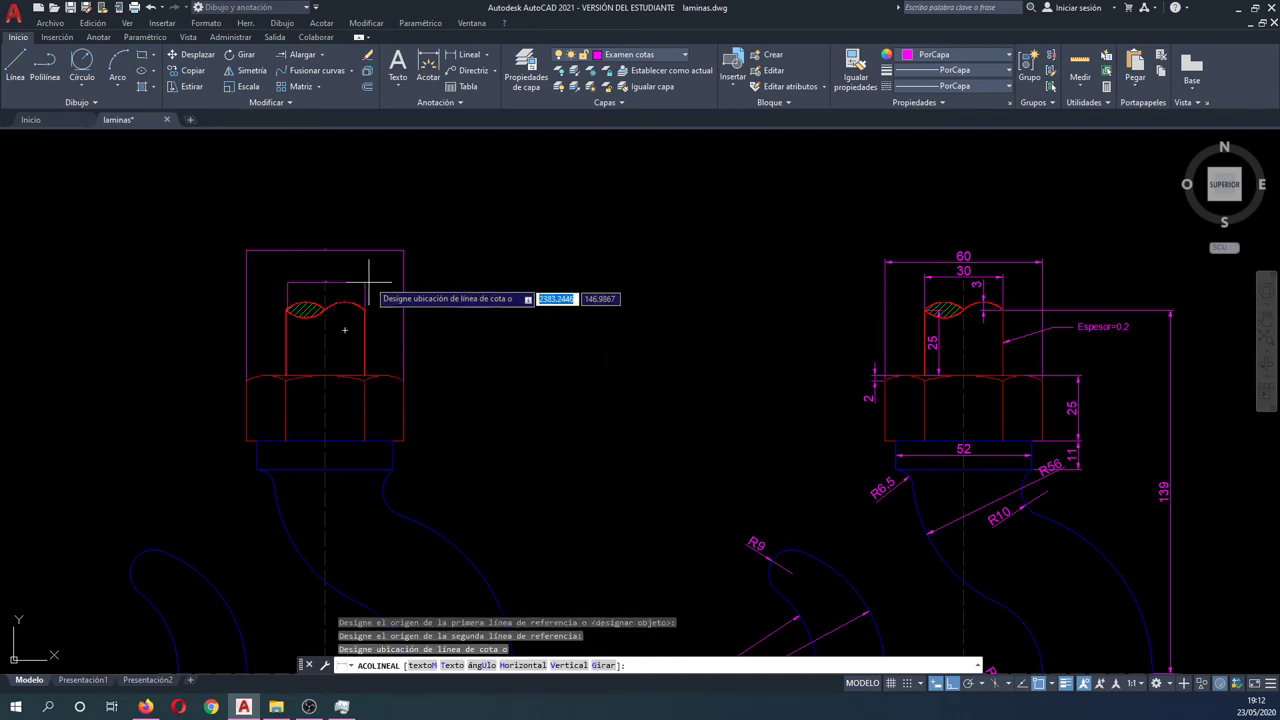
click(375, 272)
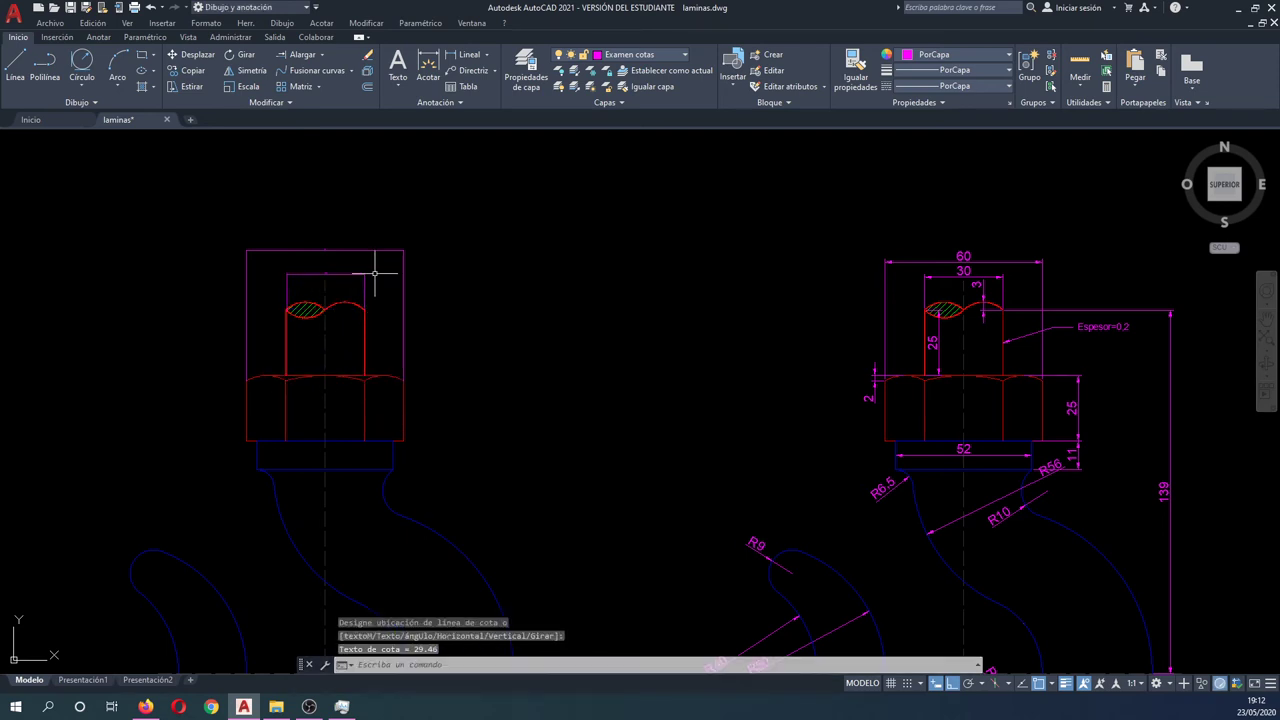
Step: Add a 6 dimension beside the hatched arc, then delete it as a stray
key(Return)
scroll(343, 286, up, 4)
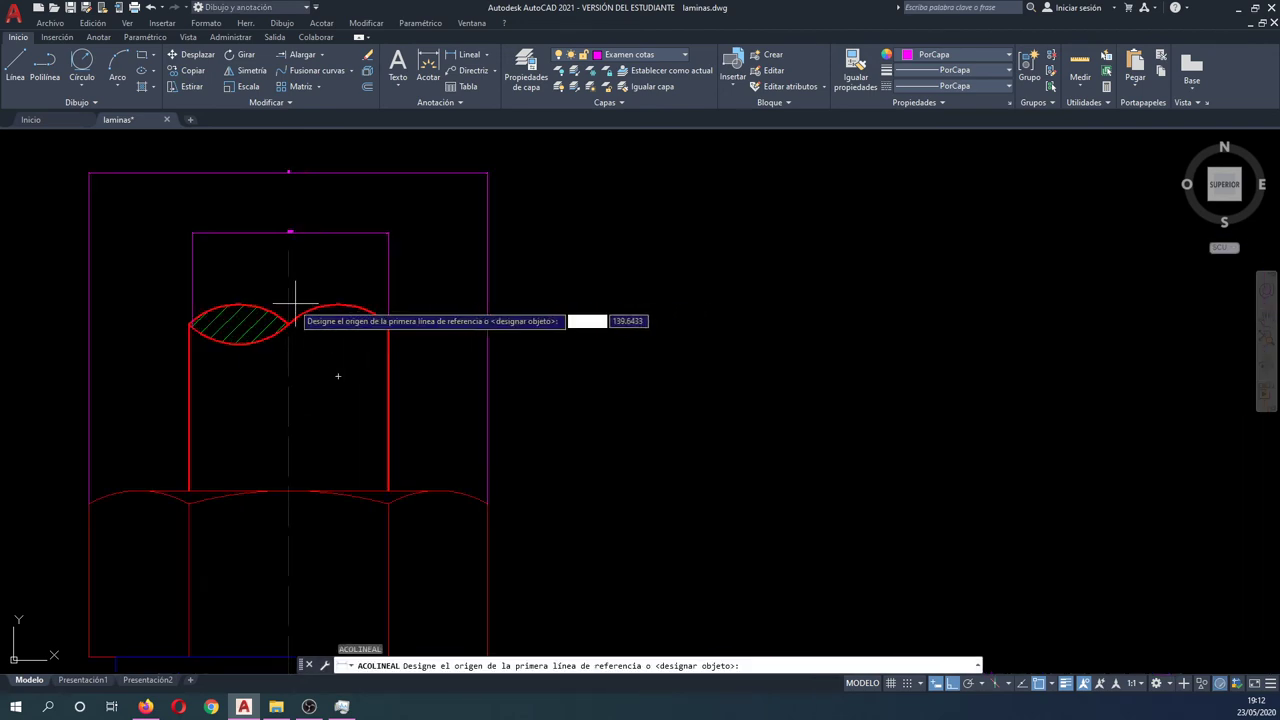
click(240, 321)
click(240, 344)
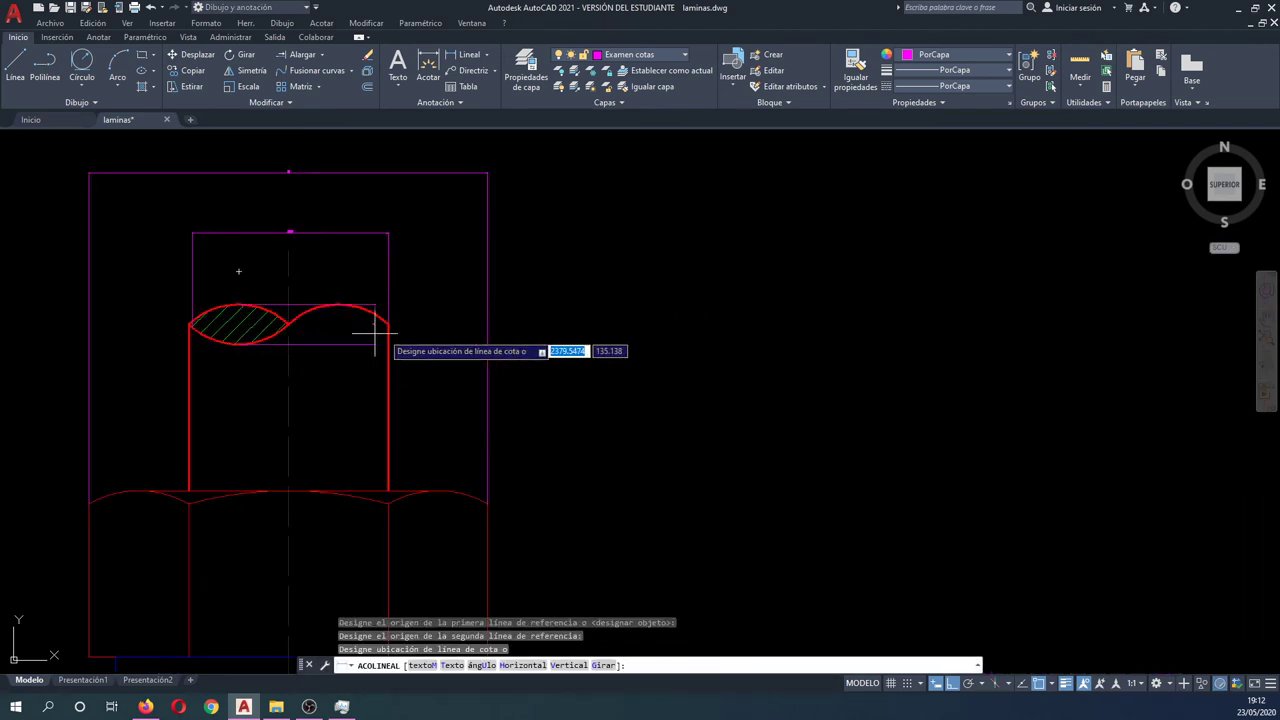
click(440, 325)
key(Escape)
scroll(386, 331, down, 2)
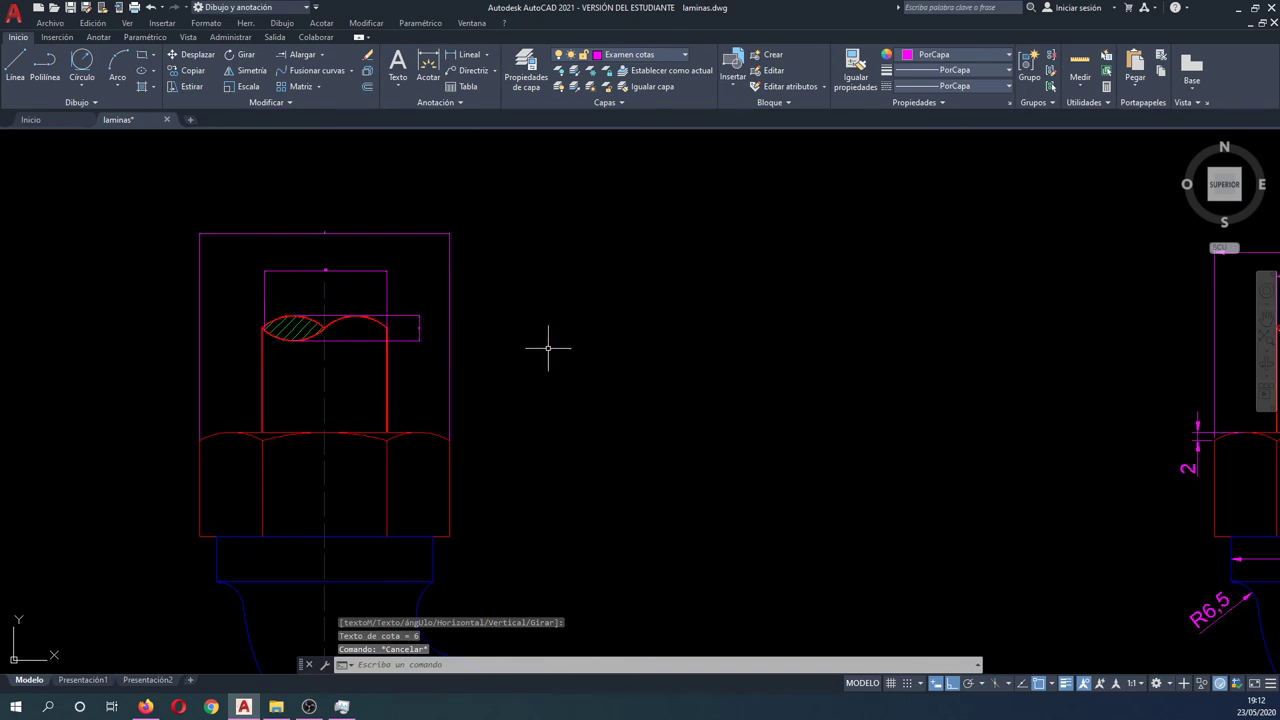
middle_drag(730, 364, 459, 368)
scroll(459, 368, down, 1)
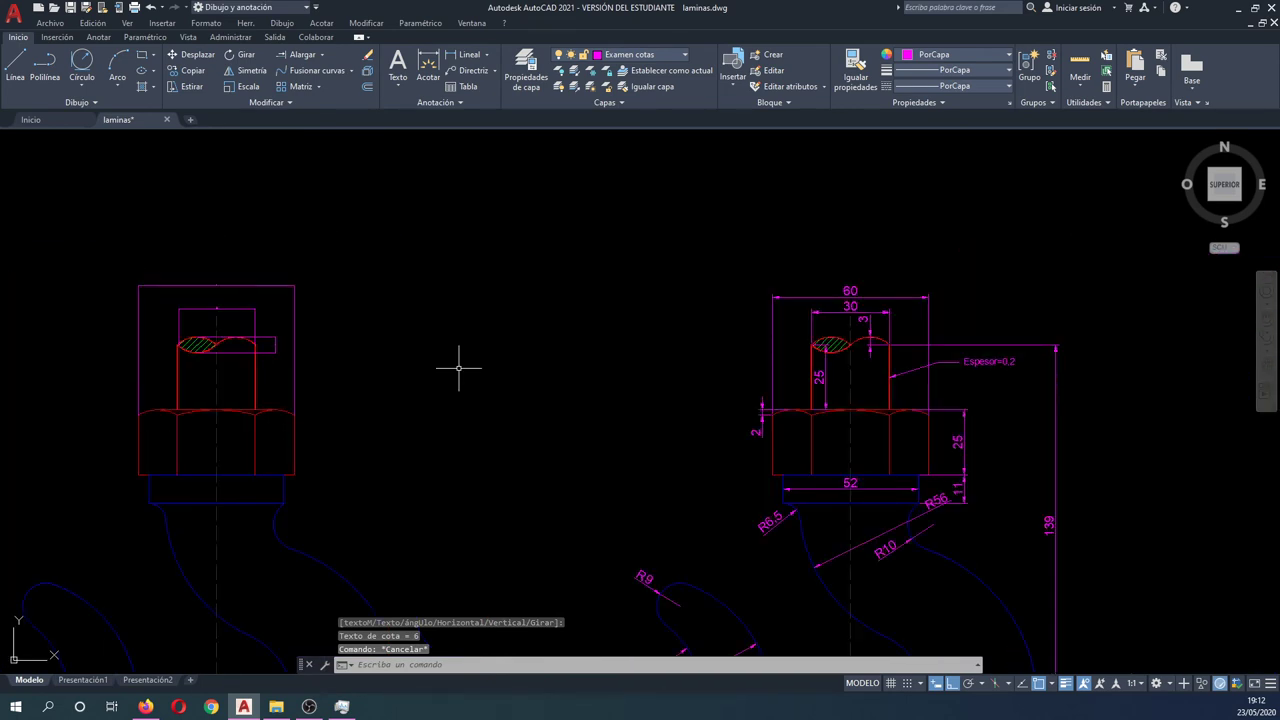
scroll(222, 343, up, 1)
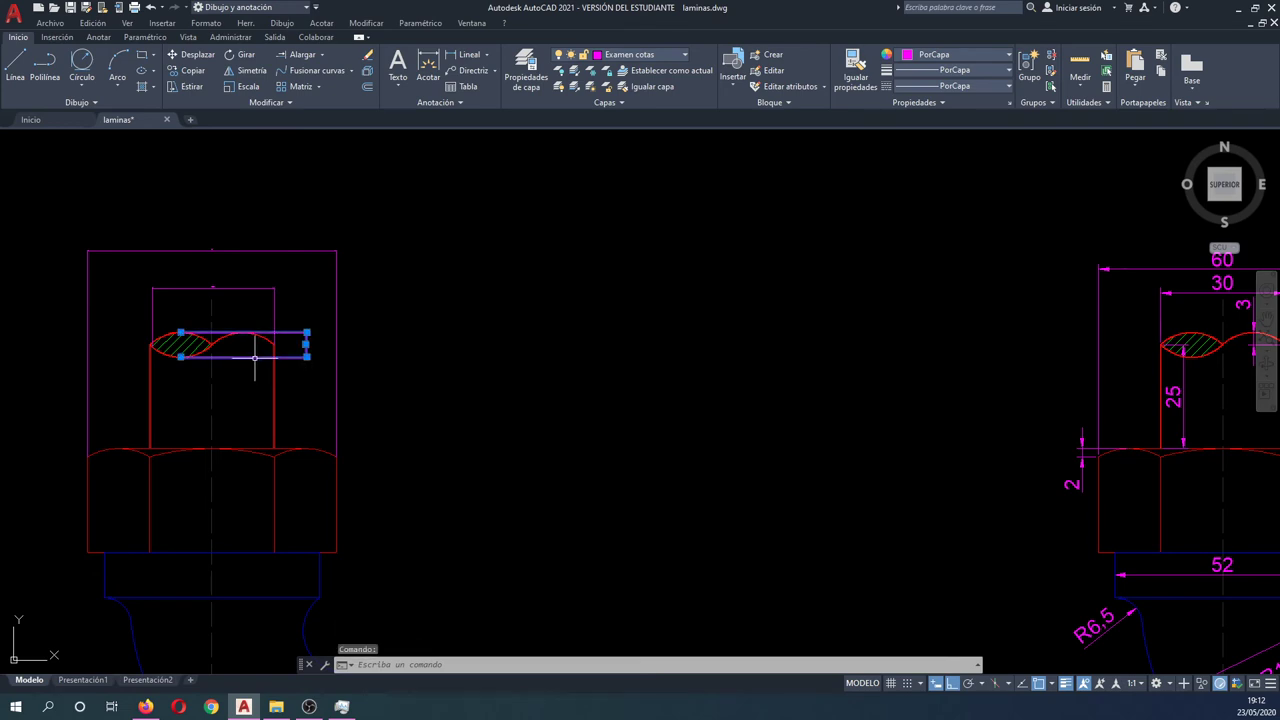
key(Delete)
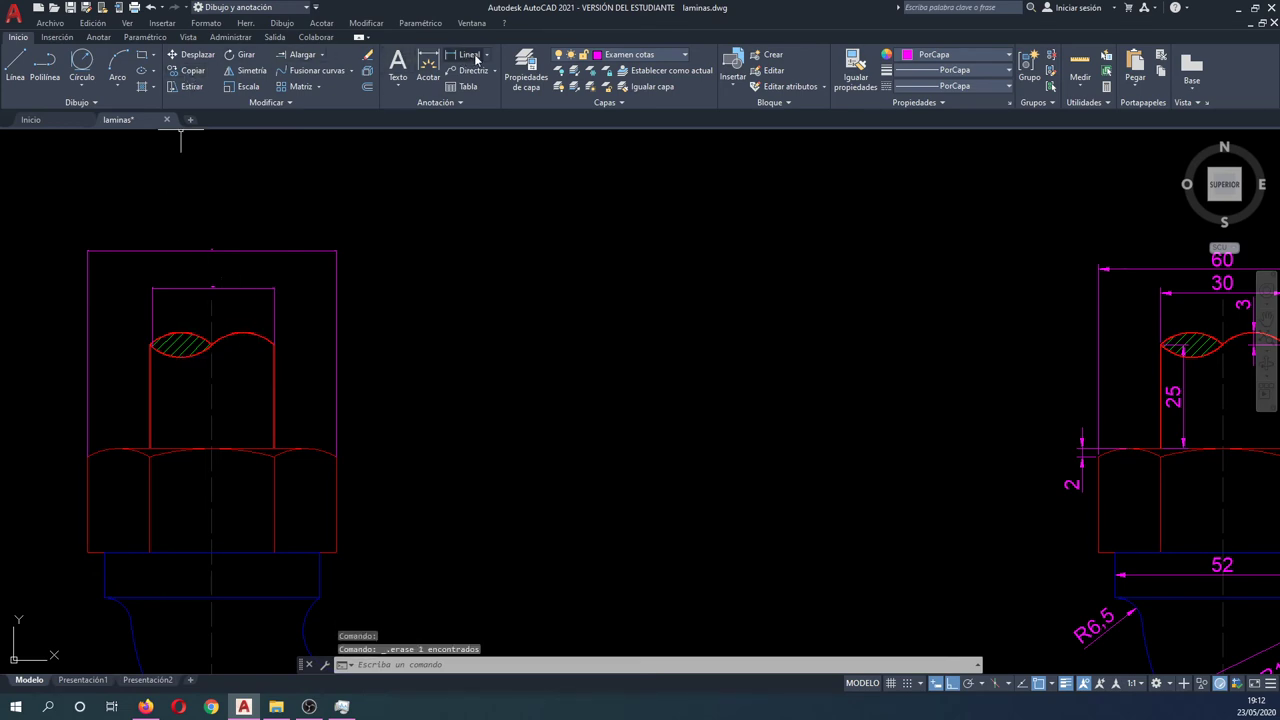
Step: Add a small vertical dimension at the arc's top, placed to the right
click(476, 58)
click(224, 328)
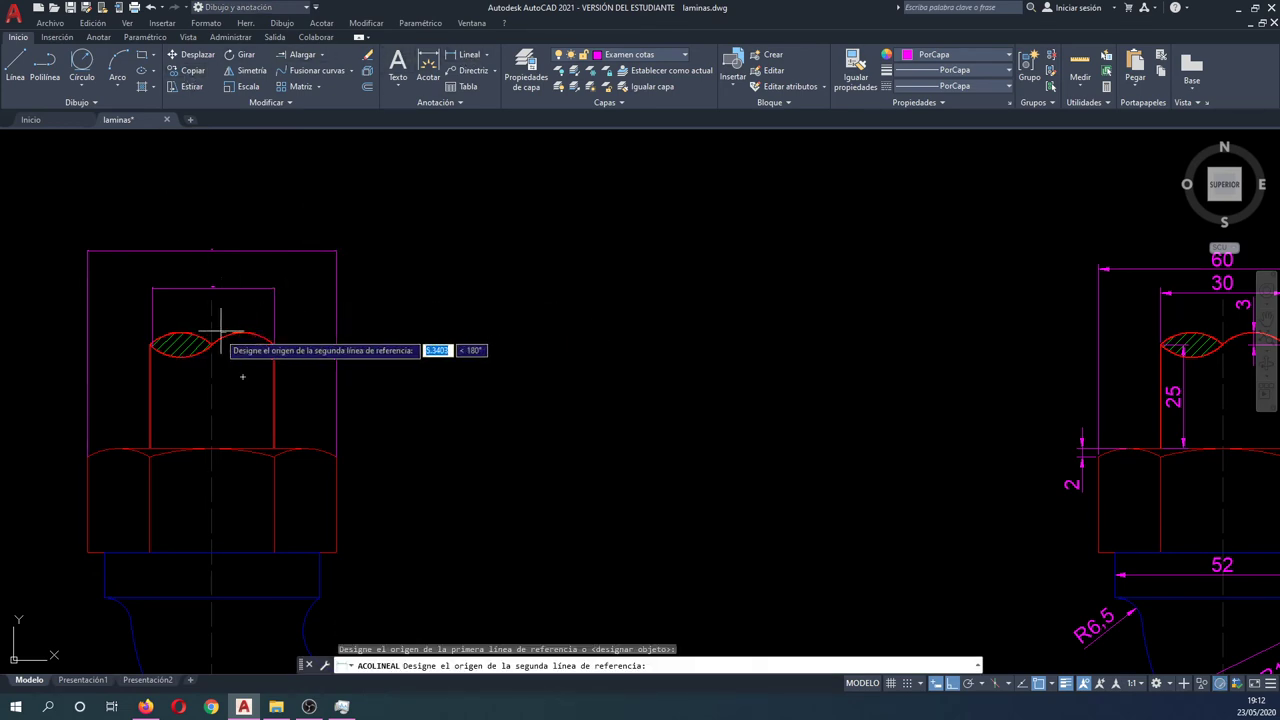
click(211, 341)
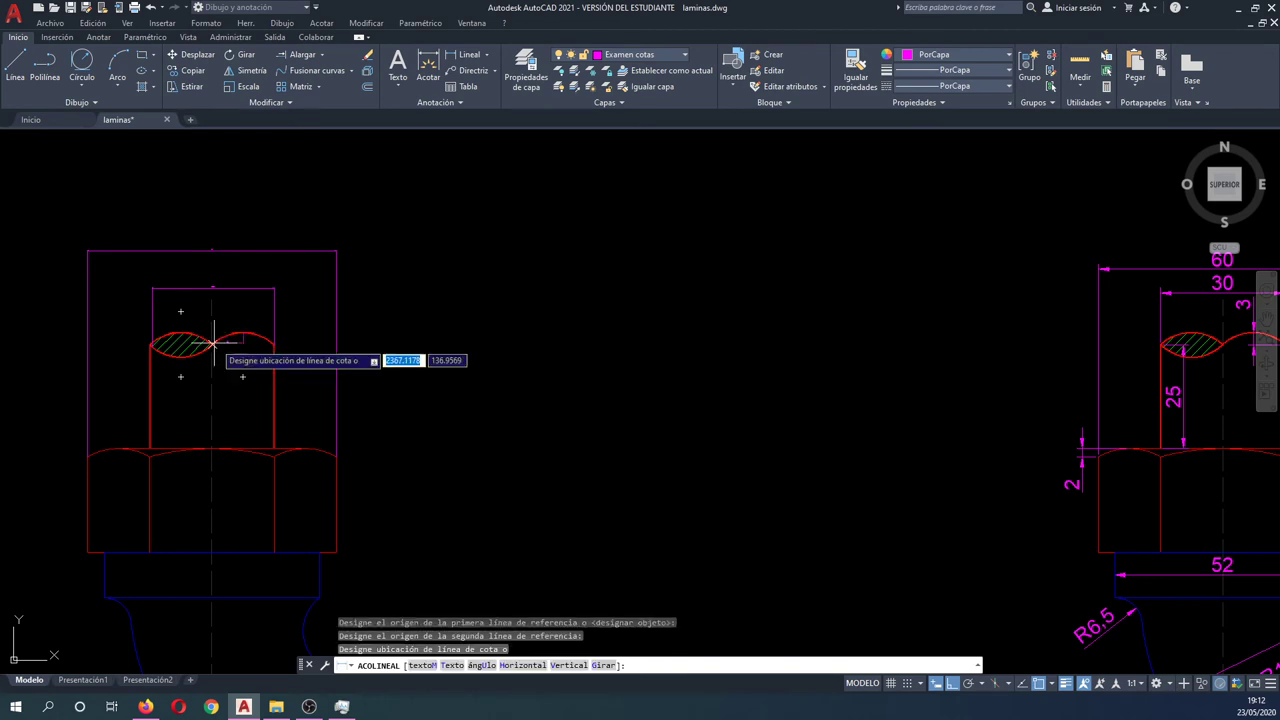
click(316, 340)
scroll(294, 338, down, 2)
Step: Dimension the shank's left edge with a 25 height on the left
key(Return)
scroll(214, 345, up, 4)
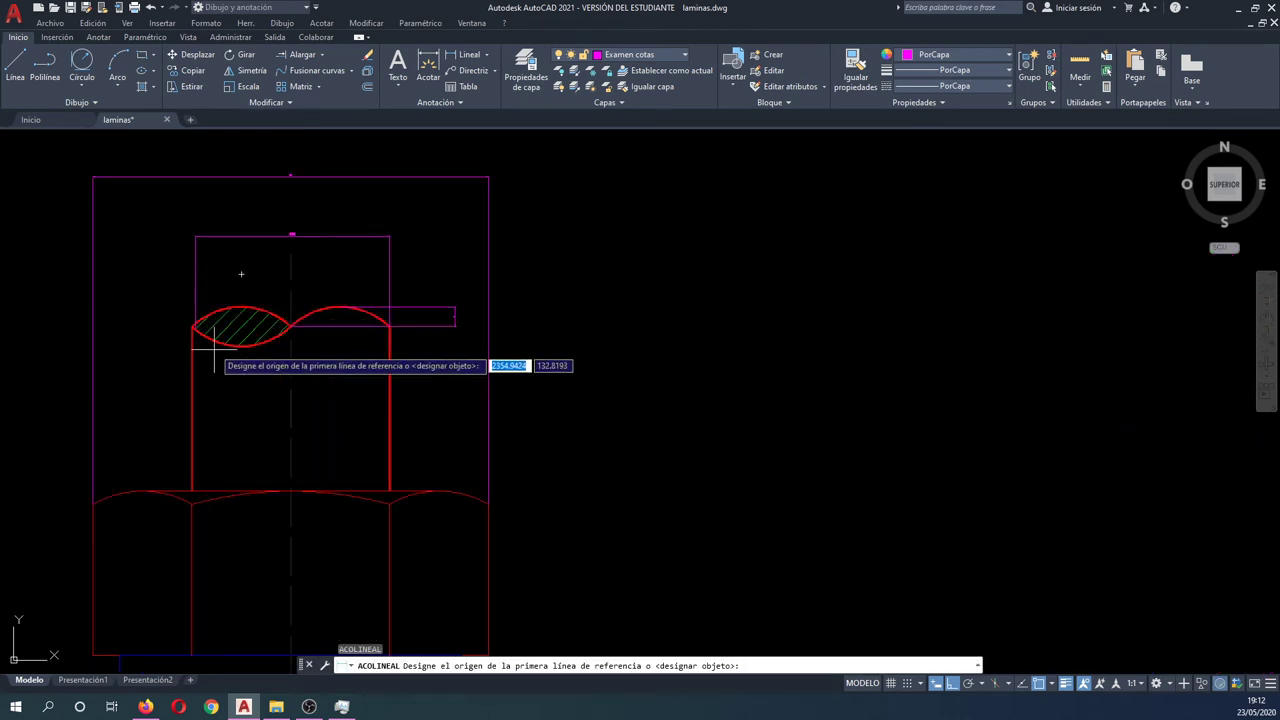
click(191, 325)
click(189, 488)
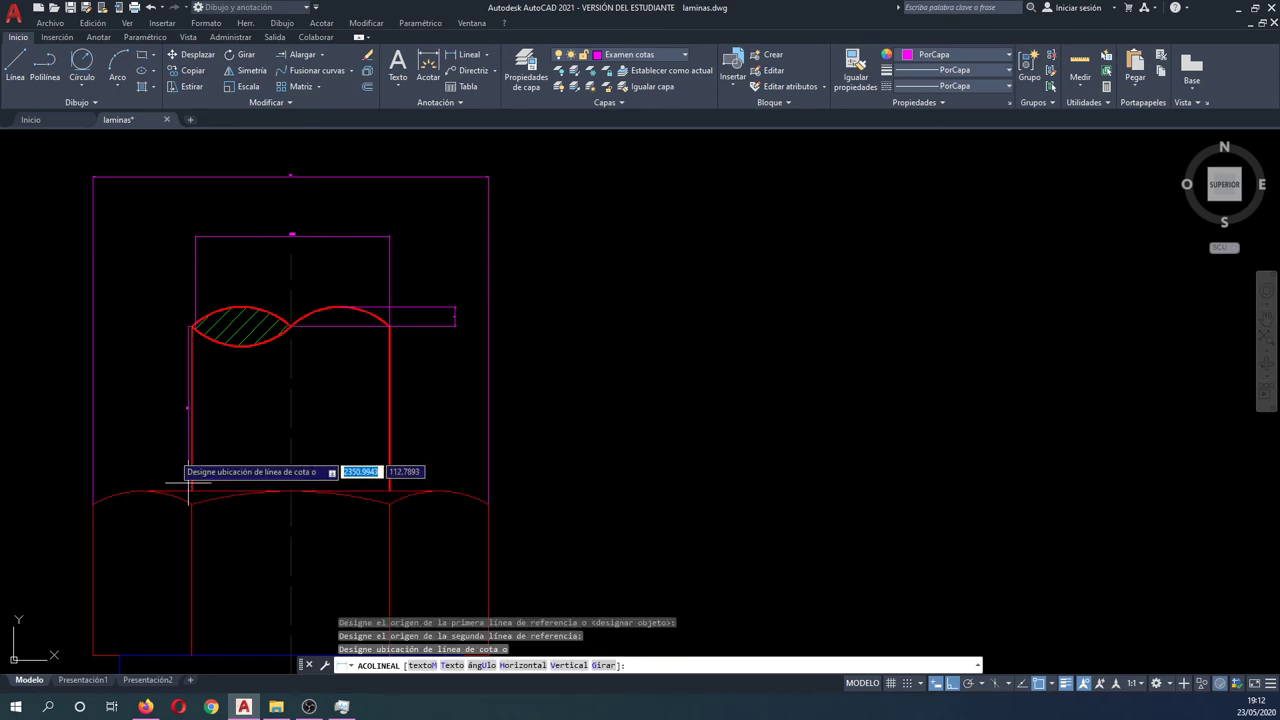
click(158, 427)
scroll(160, 420, down, 3)
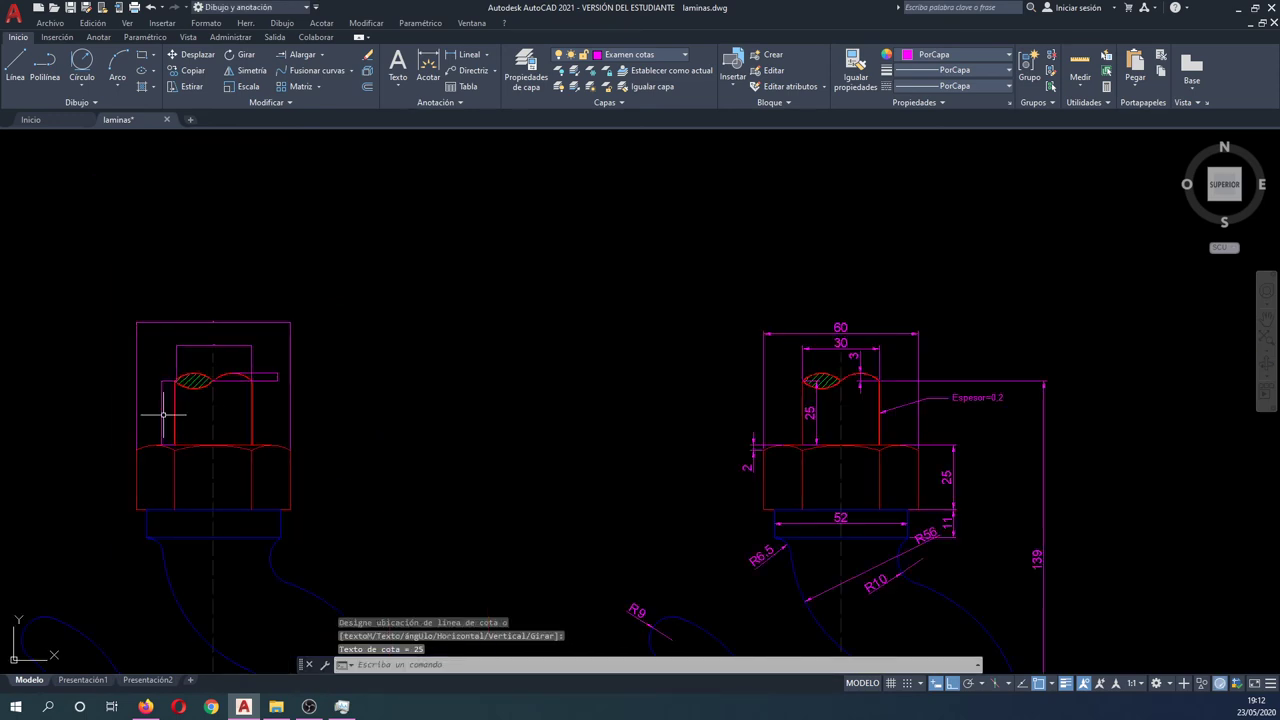
middle_drag(163, 413, 194, 366)
scroll(200, 376, up, 4)
Step: Dimension the 2 step on the left side of the shank
key(Return)
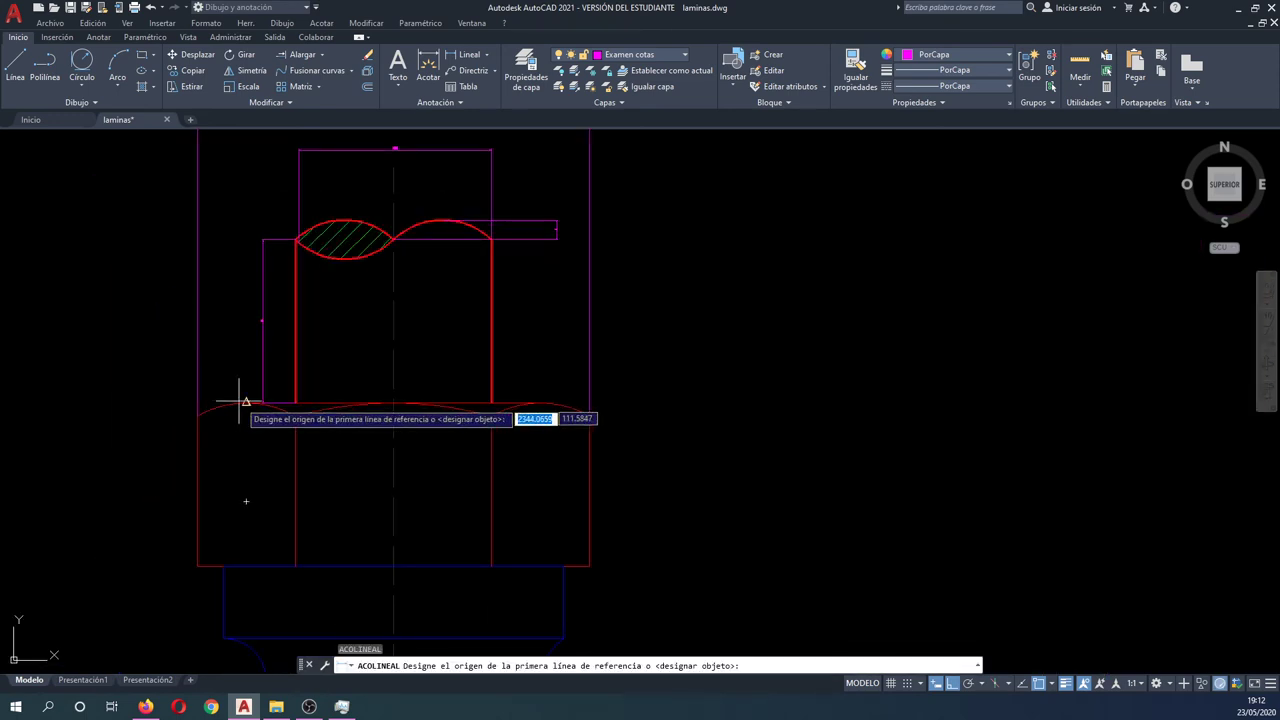
click(240, 401)
click(198, 411)
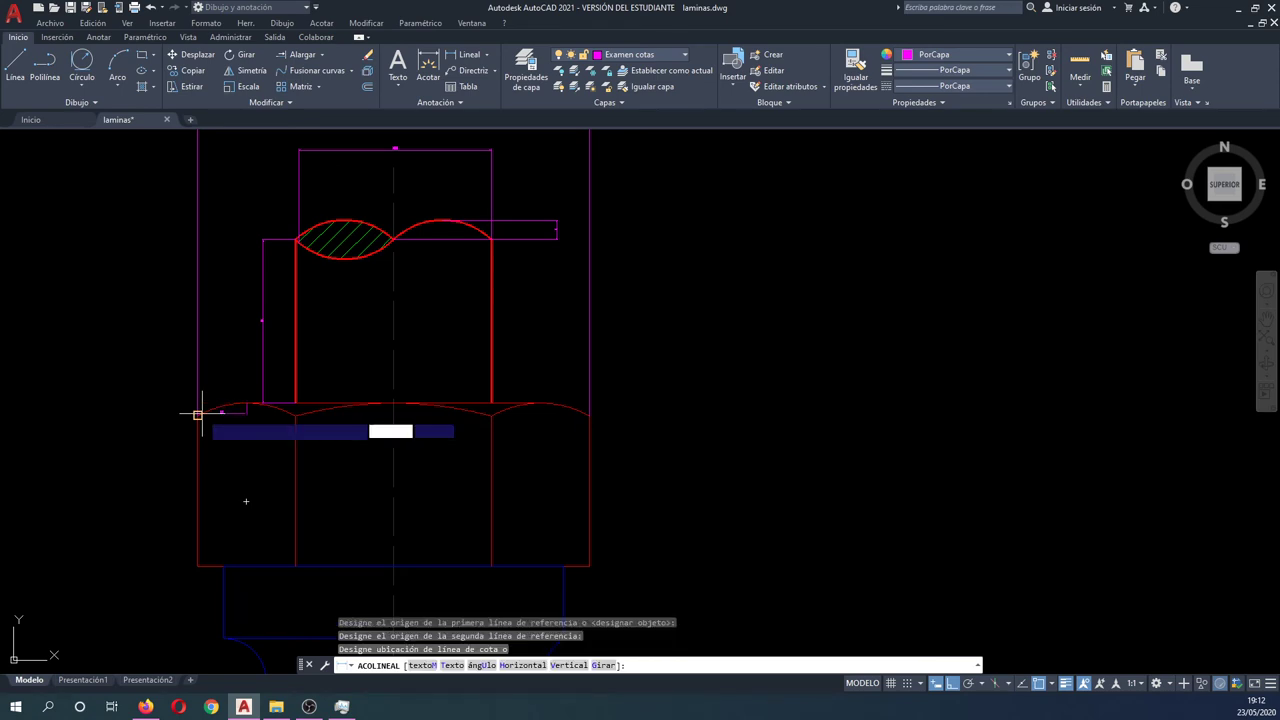
scroll(158, 404, up, 3)
click(145, 407)
scroll(145, 405, down, 4)
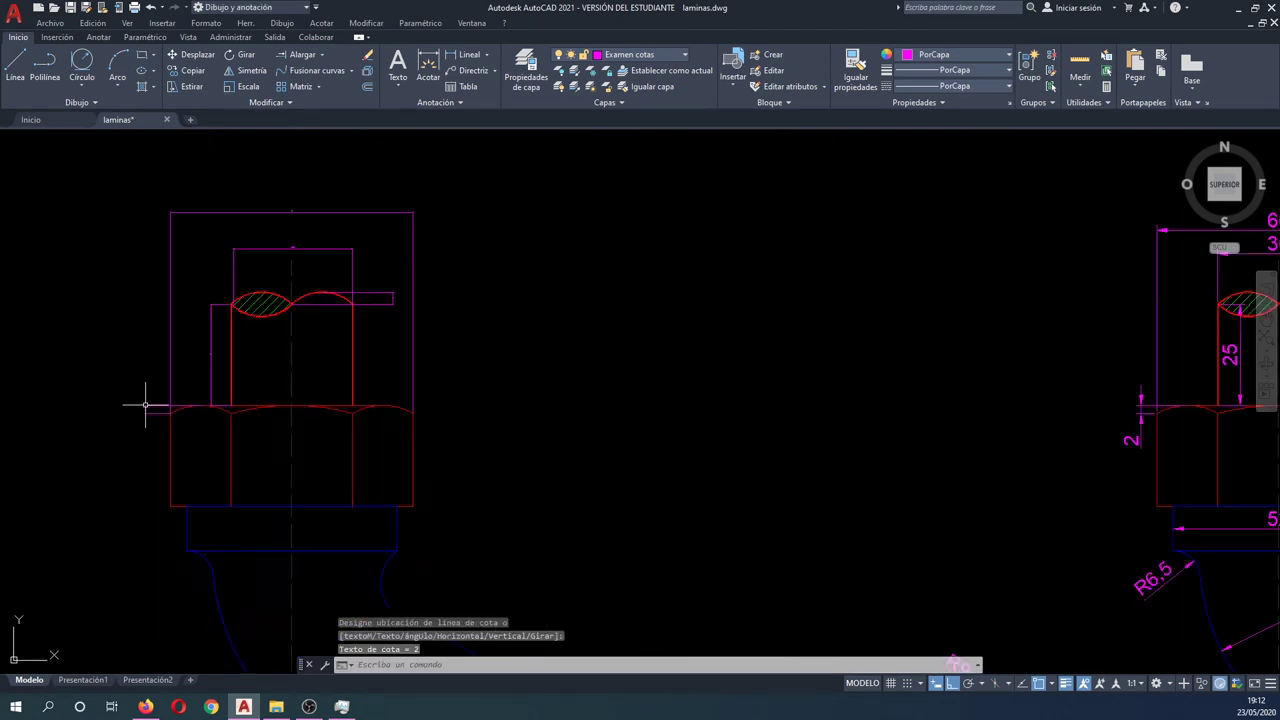
scroll(145, 405, down, 5)
scroll(145, 405, up, 3)
middle_drag(256, 423, 300, 368)
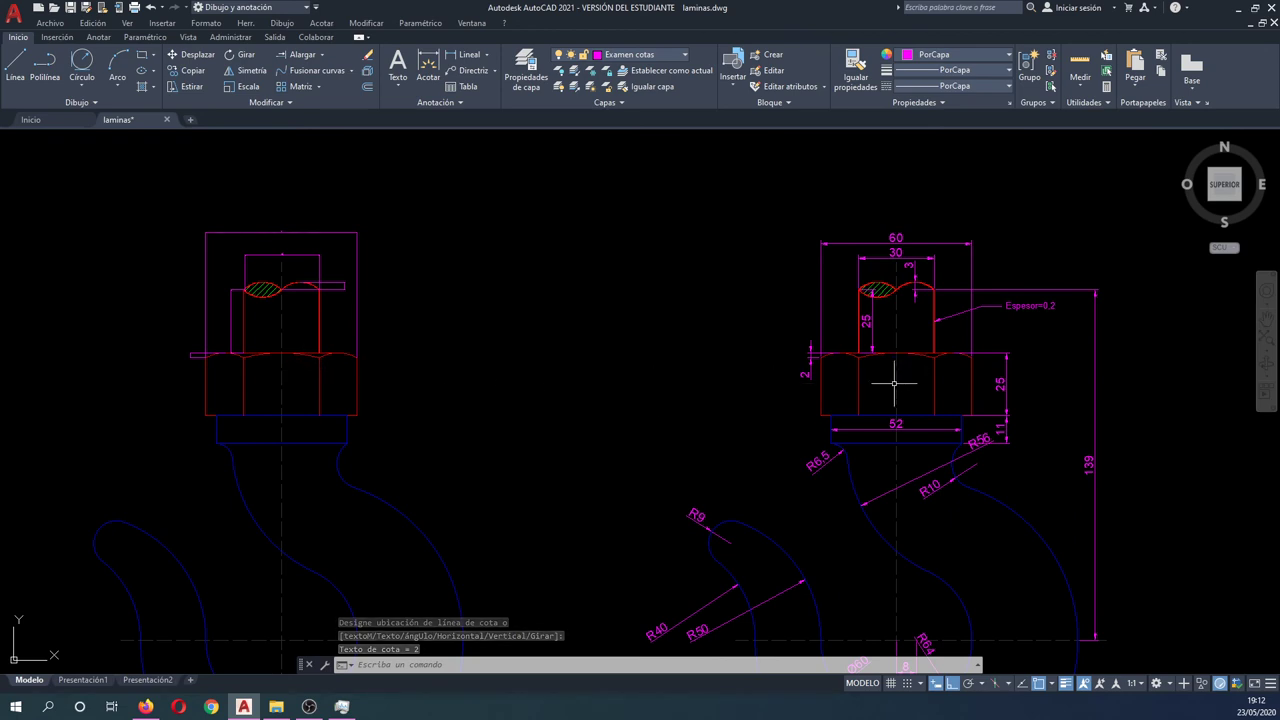
Step: Add an 11 height dimension at the lower flange, placed to the right
click(465, 55)
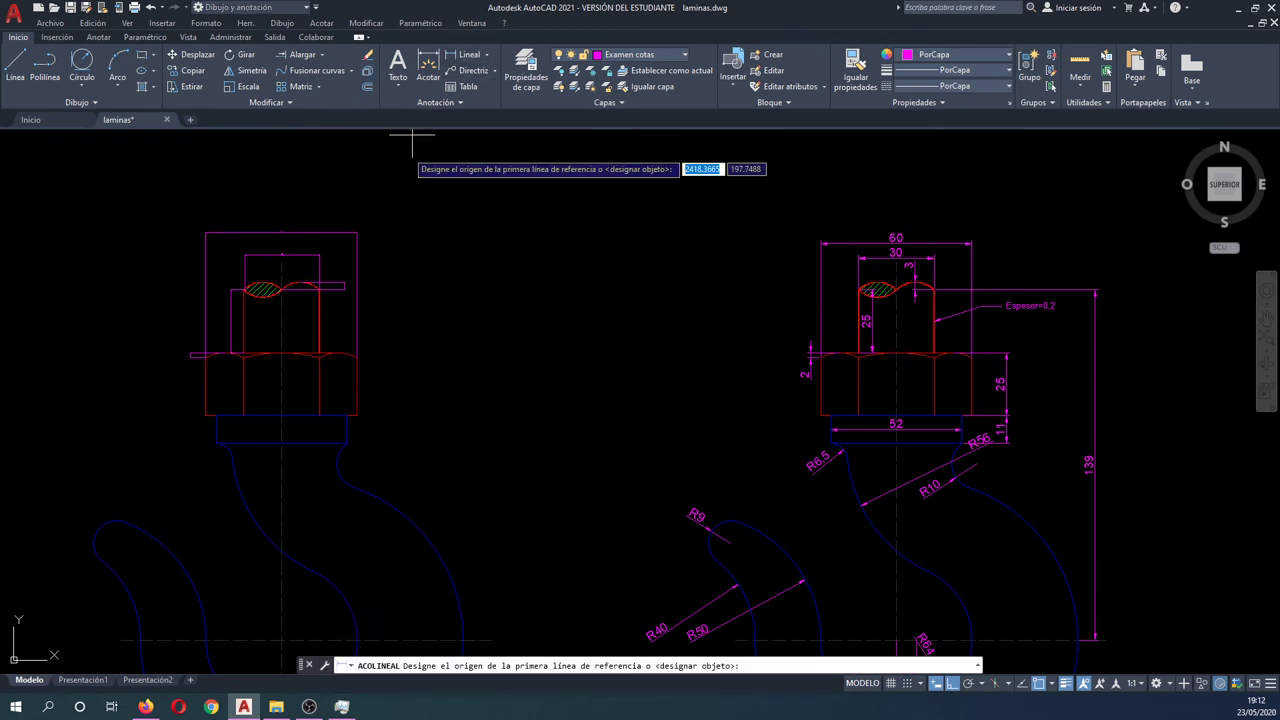
click(338, 352)
key(Escape)
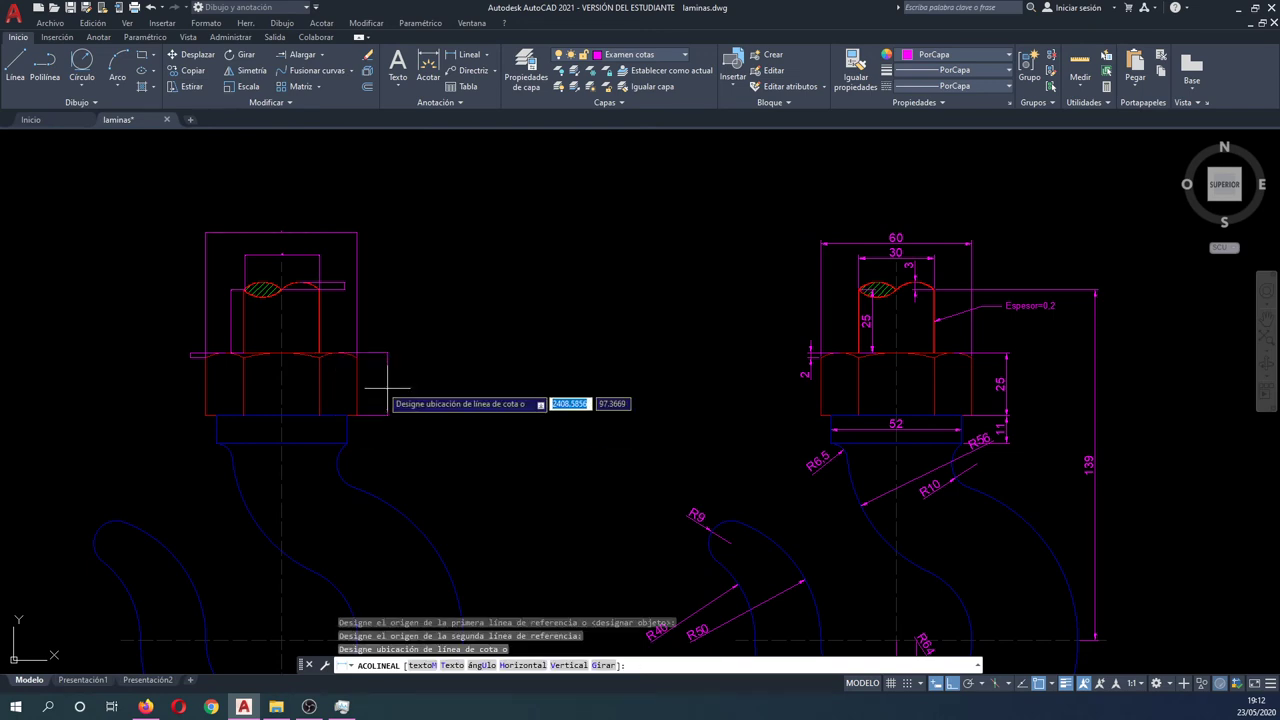
key(Return)
click(347, 414)
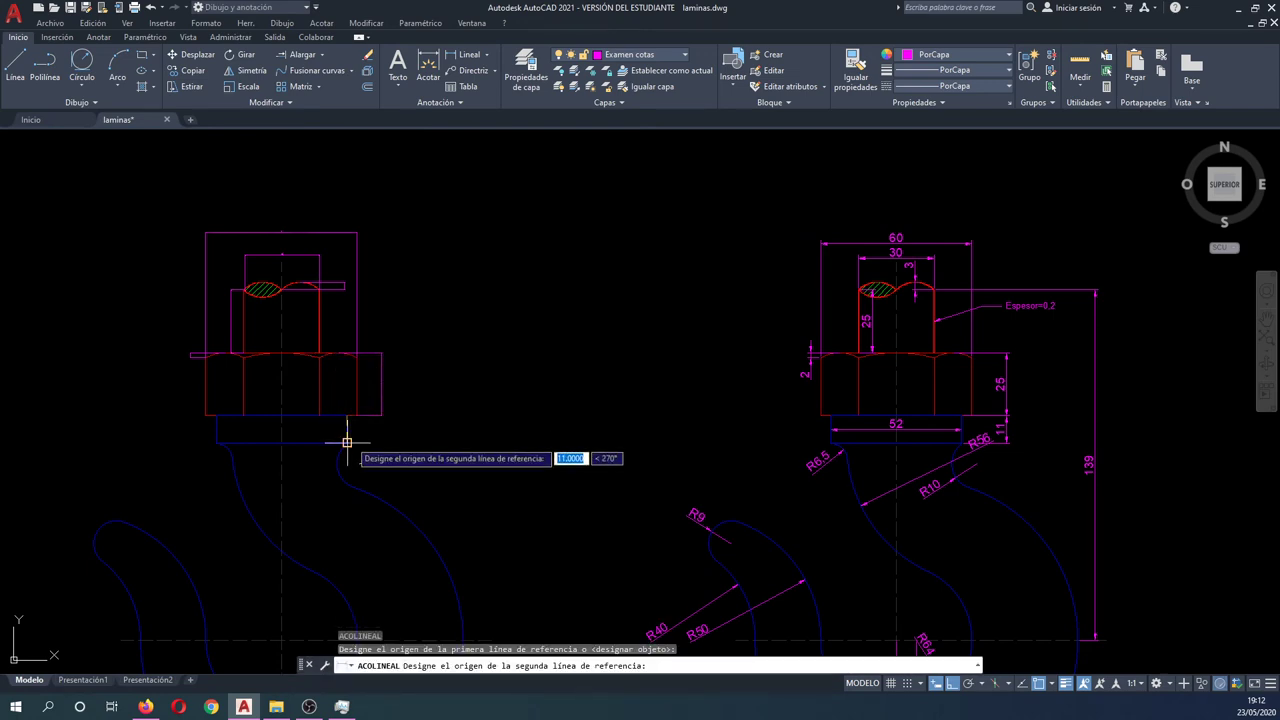
click(347, 442)
click(380, 414)
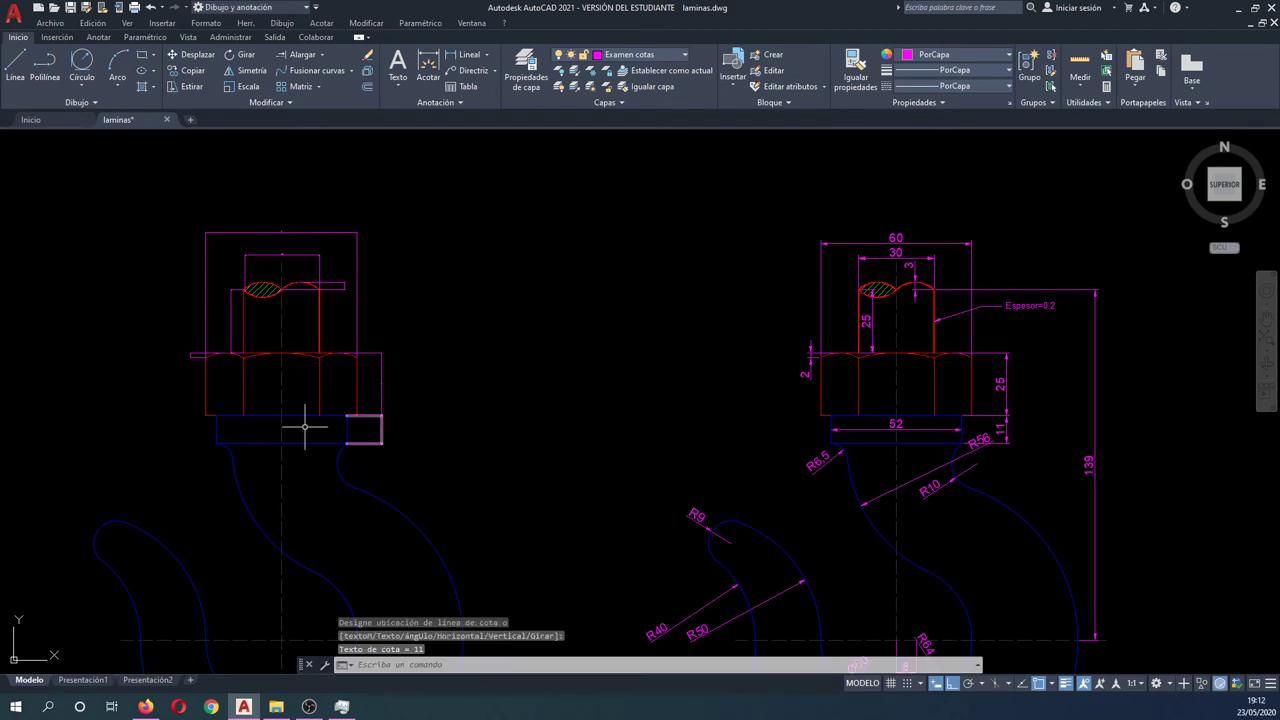
Step: Dimension the 52 base width of the left hook view
key(Return)
click(348, 416)
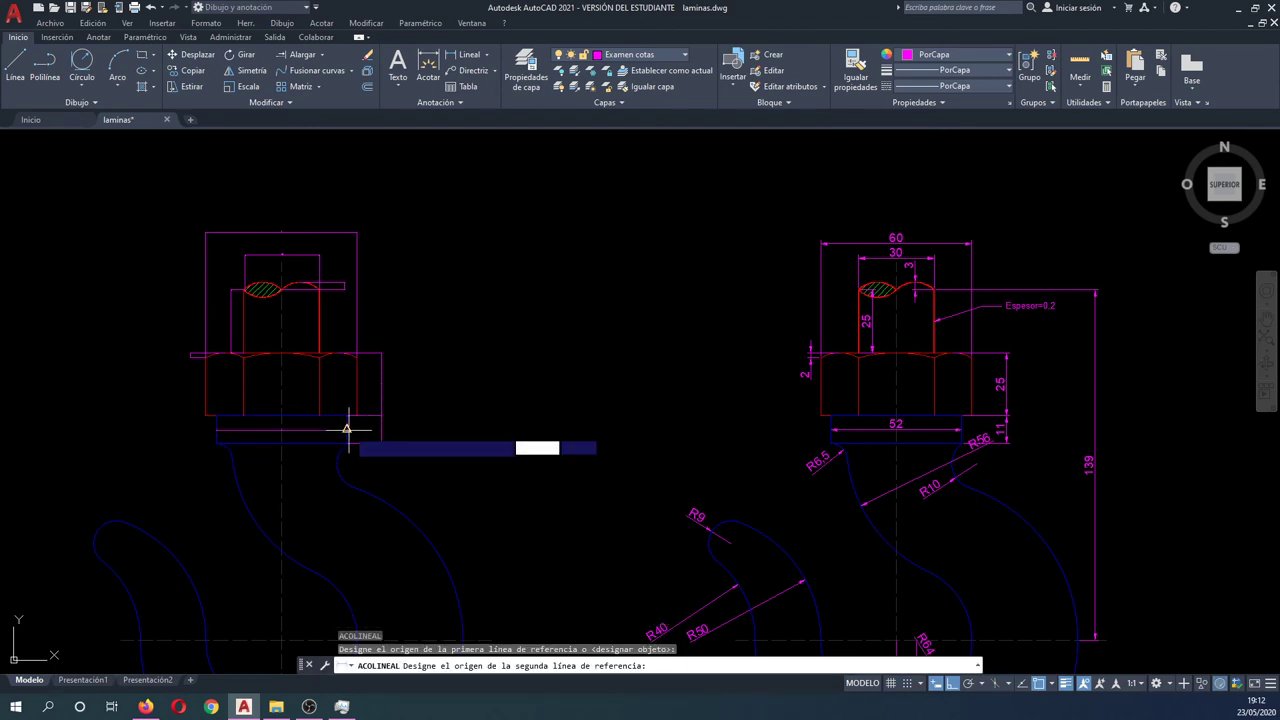
click(347, 442)
key(Escape)
key(Return)
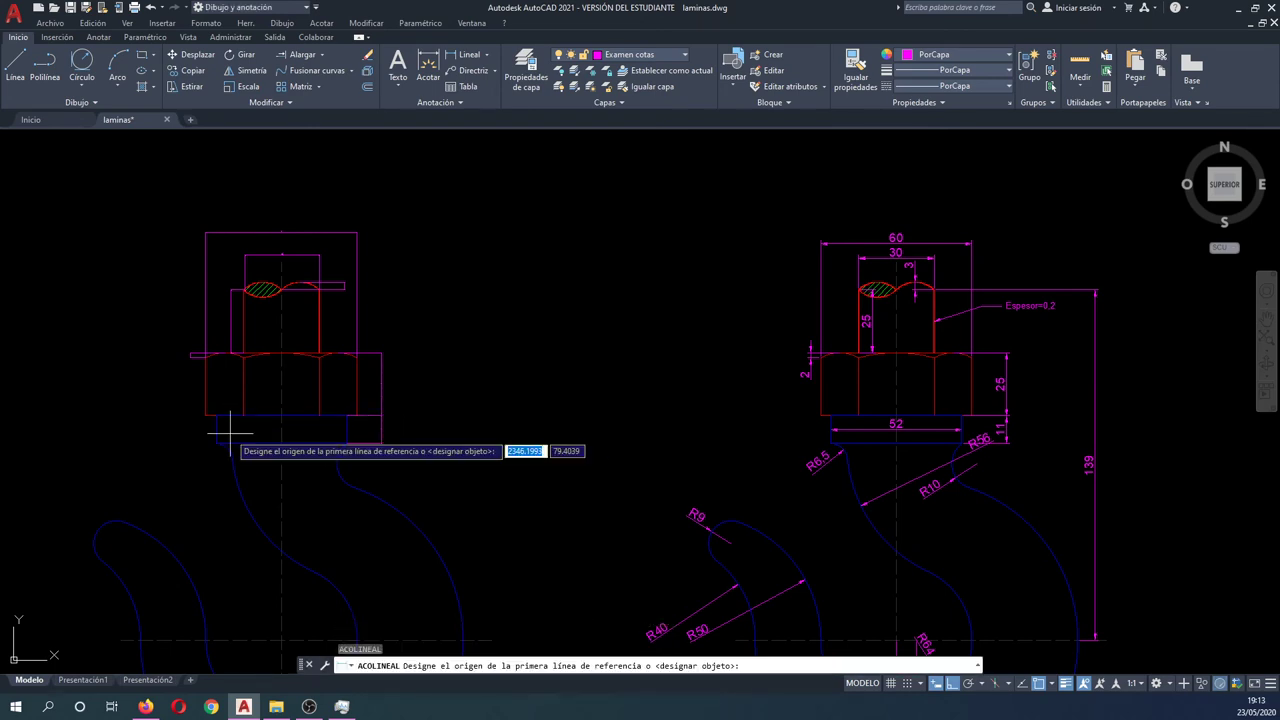
click(216, 429)
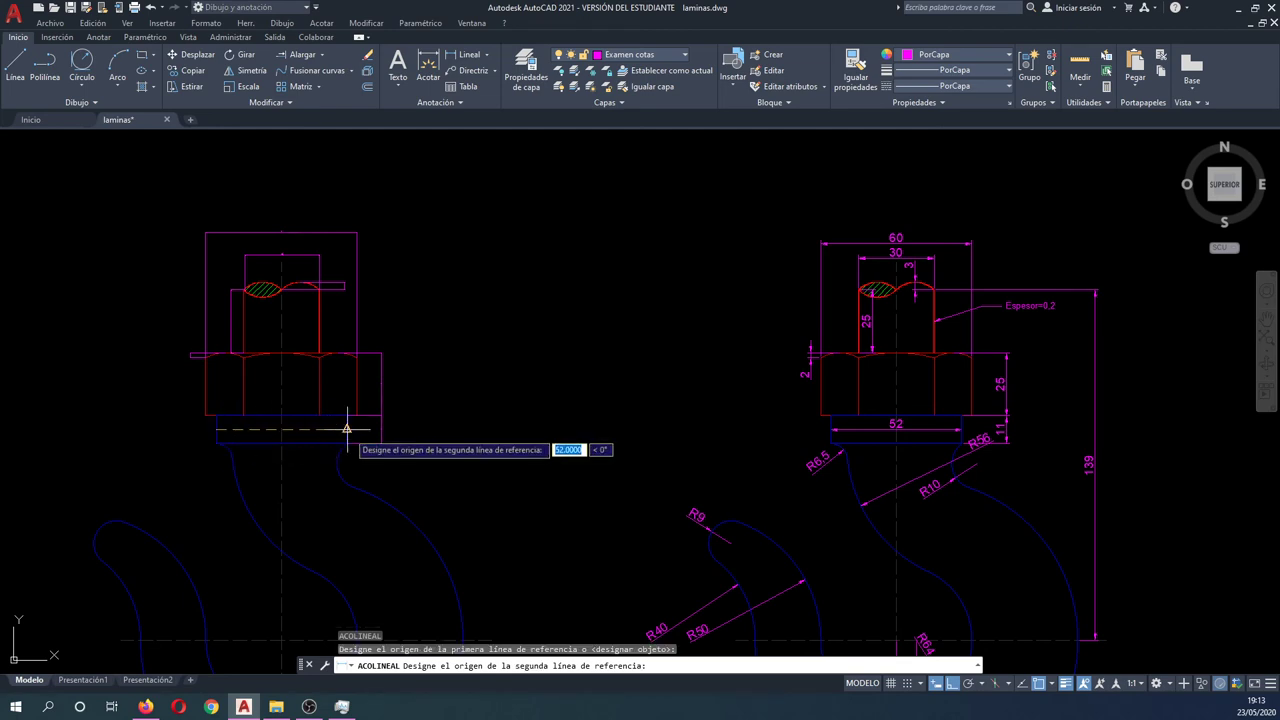
click(346, 429)
click(348, 431)
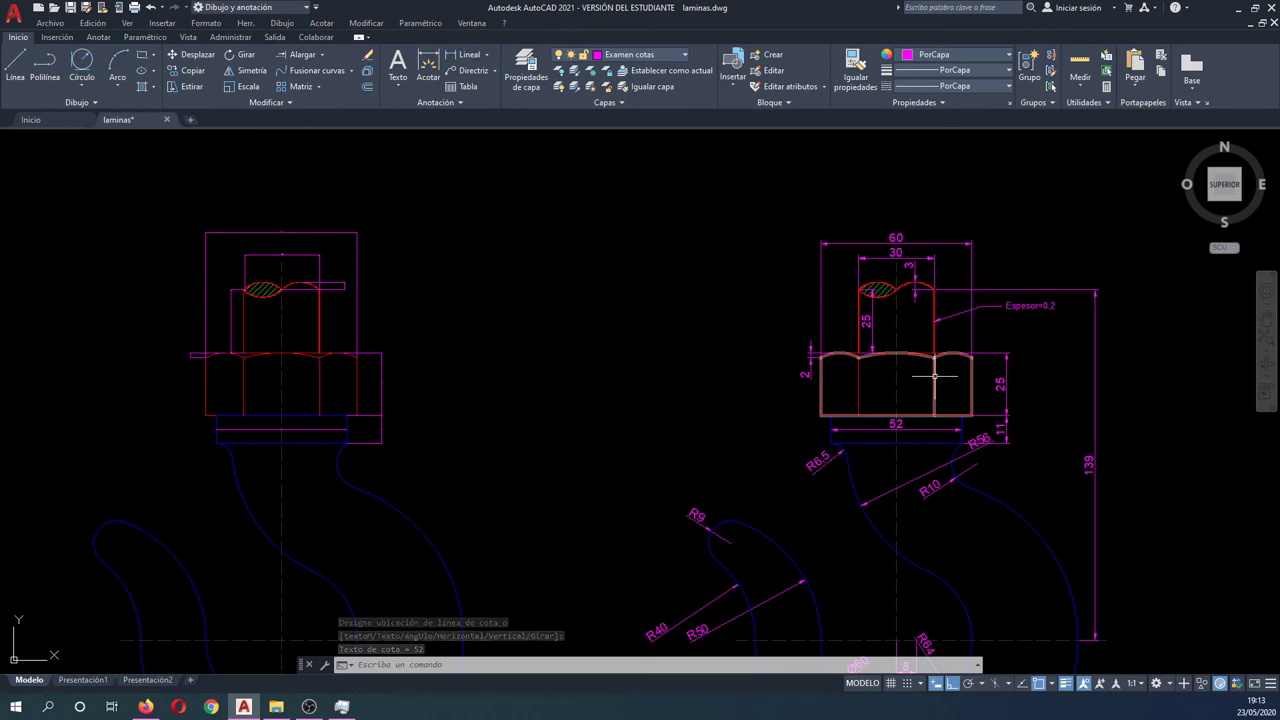
Step: Add the 139 overall height dimension to the left view
key(Return)
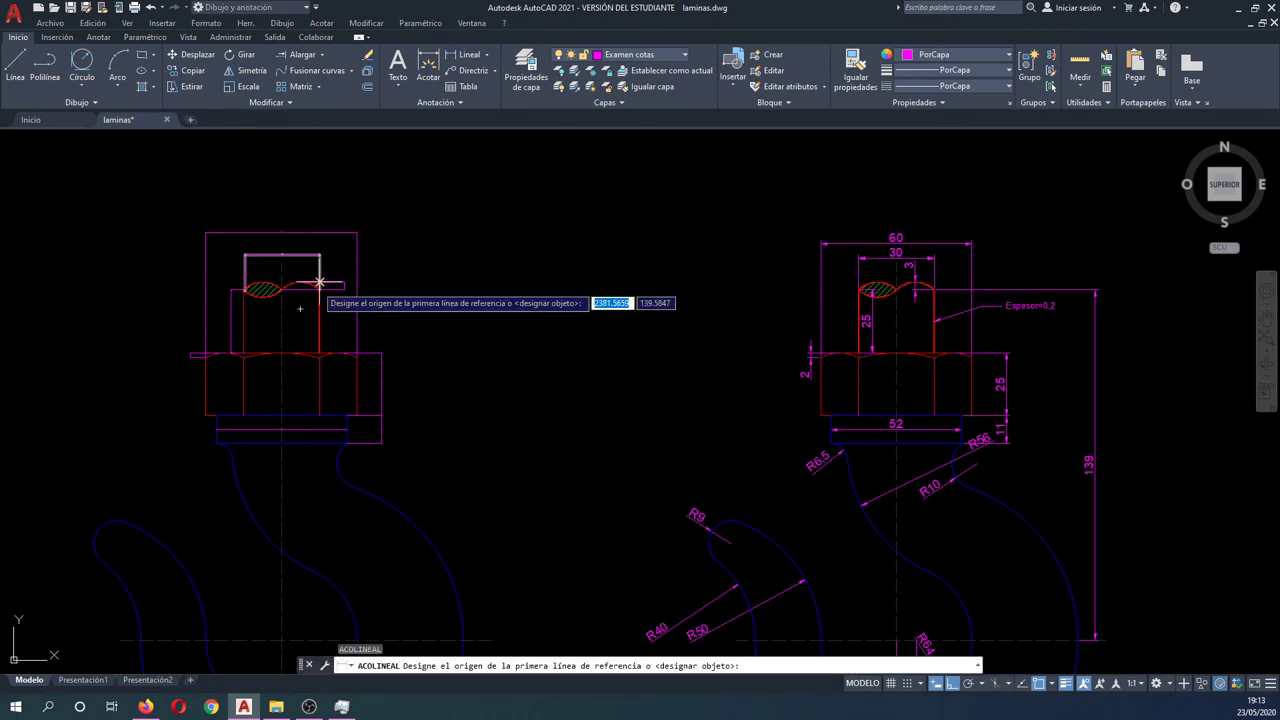
scroll(318, 286, up, 2)
click(320, 291)
scroll(320, 291, down, 4)
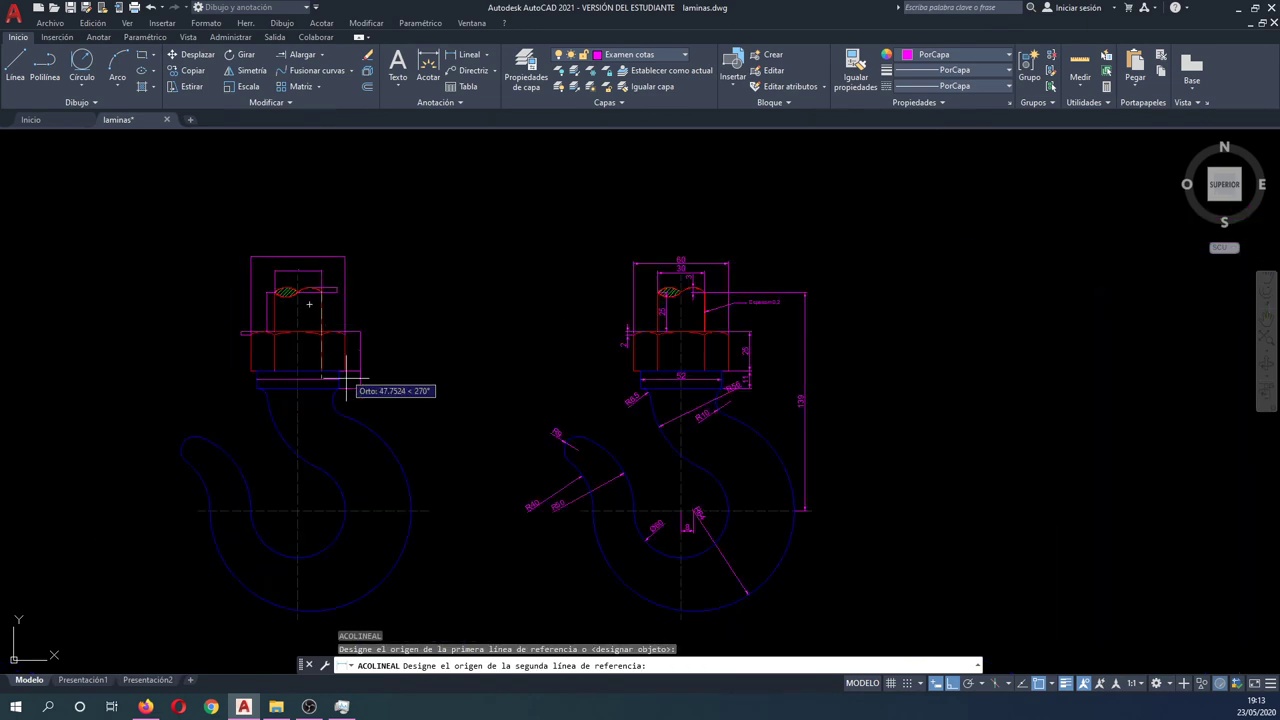
click(428, 510)
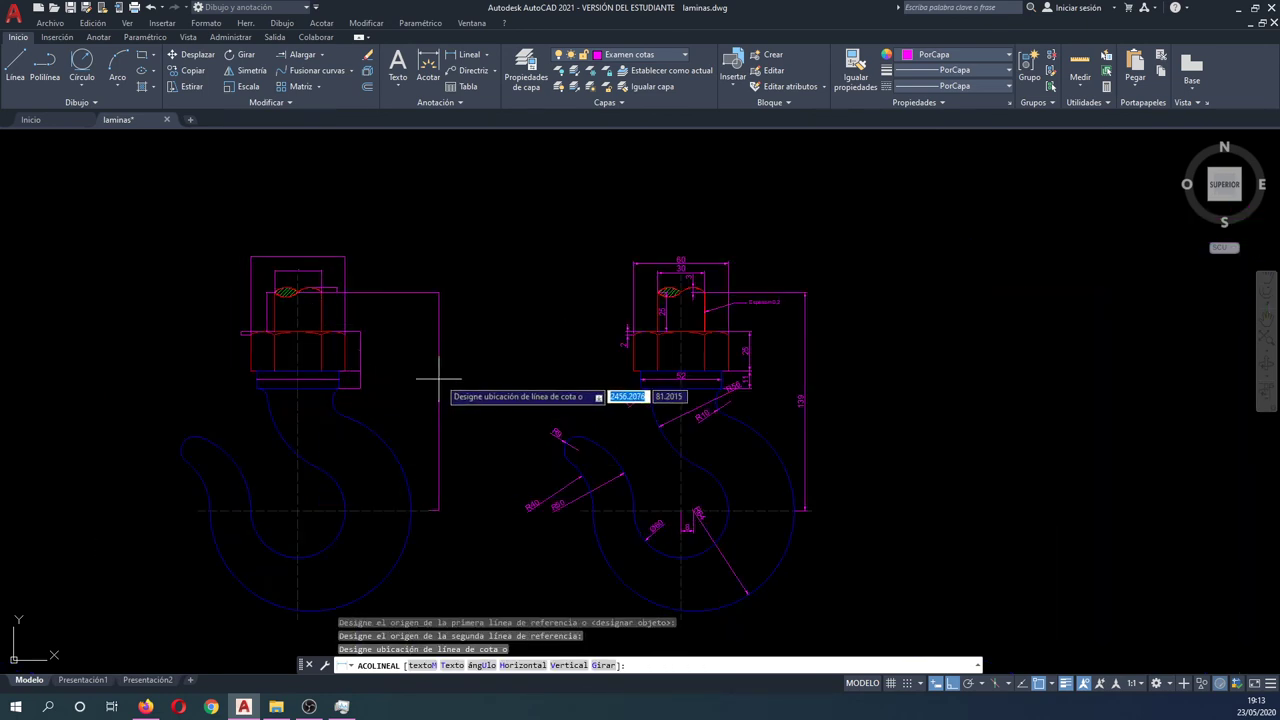
click(437, 352)
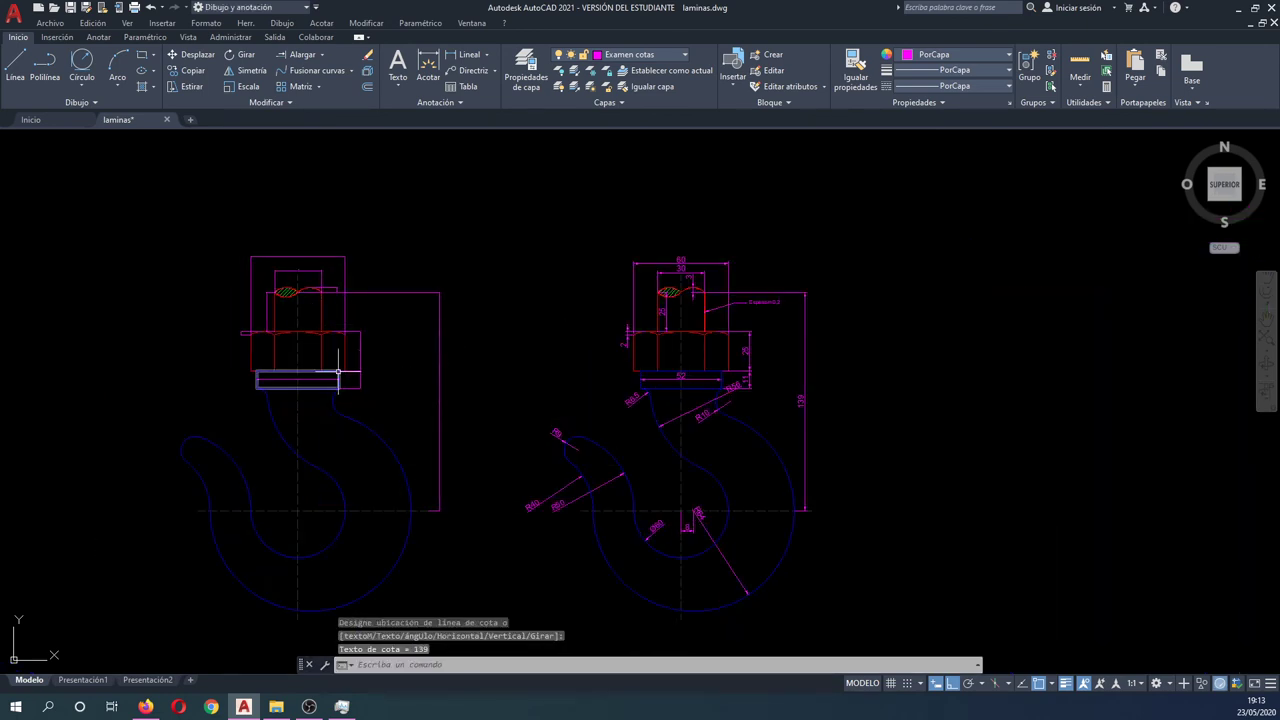
Step: Add the 8 dimension at the hook's bottom
key(Return)
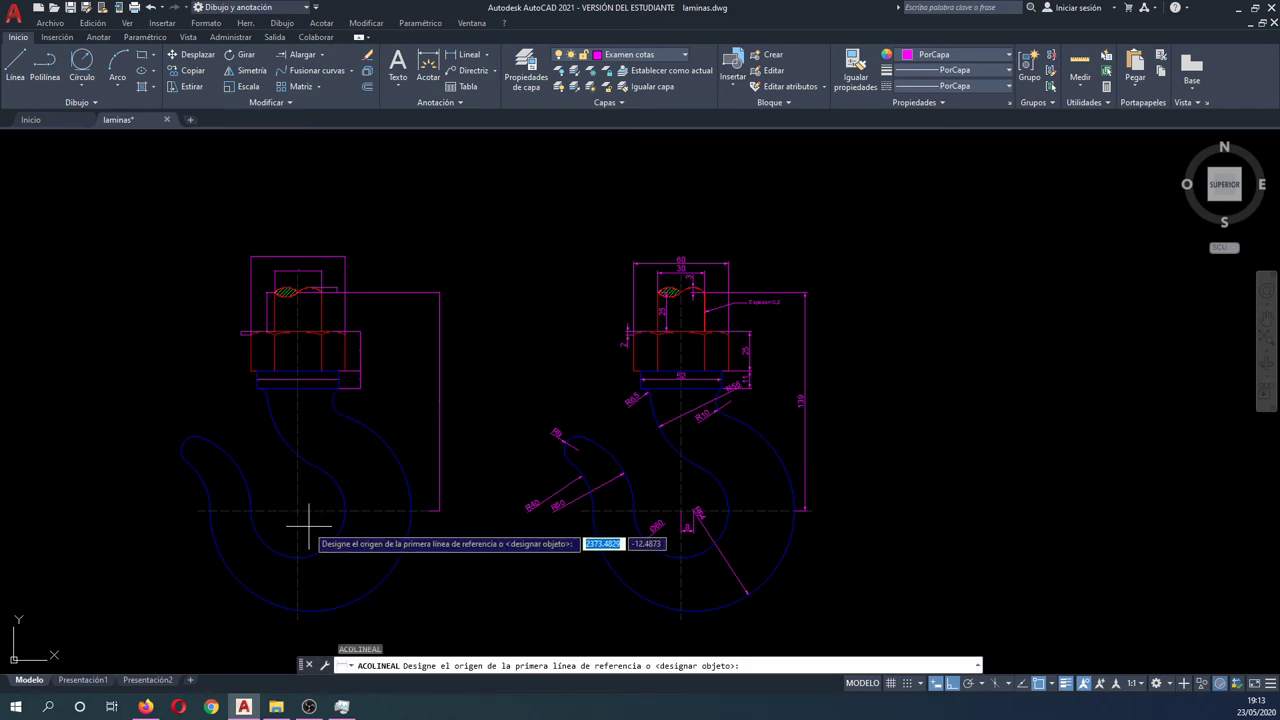
scroll(300, 520, up, 4)
click(280, 485)
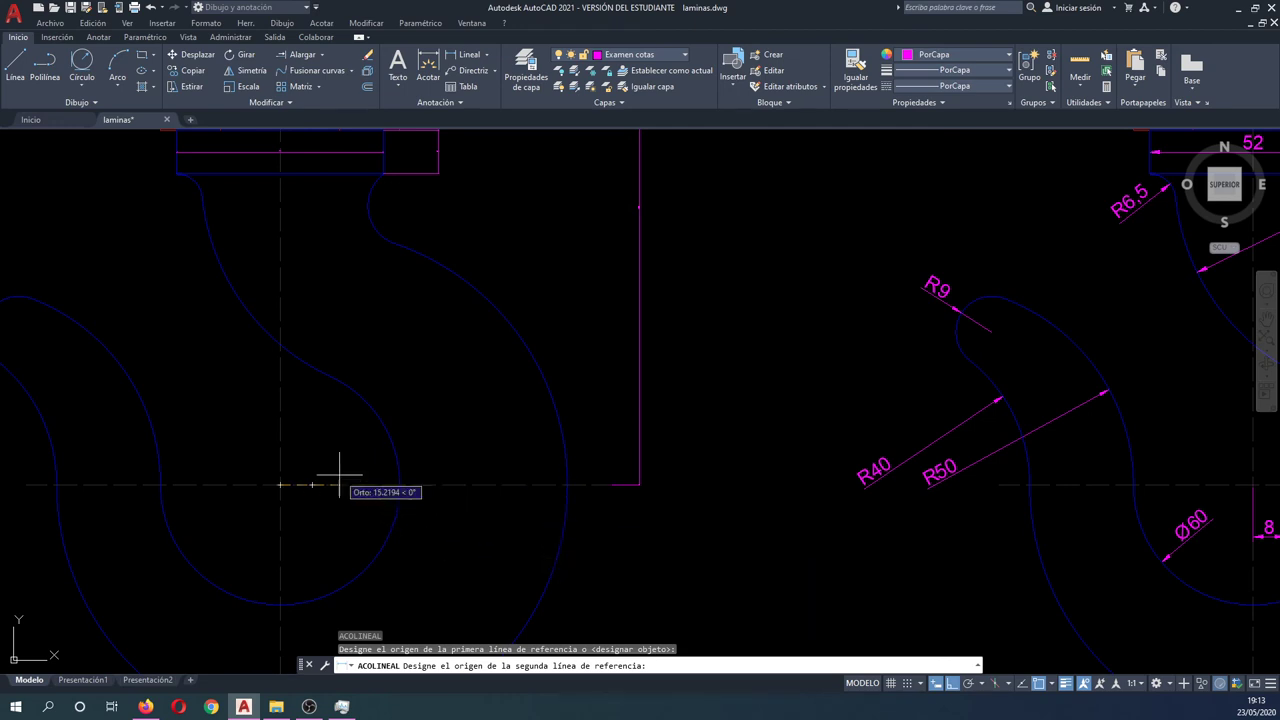
click(313, 487)
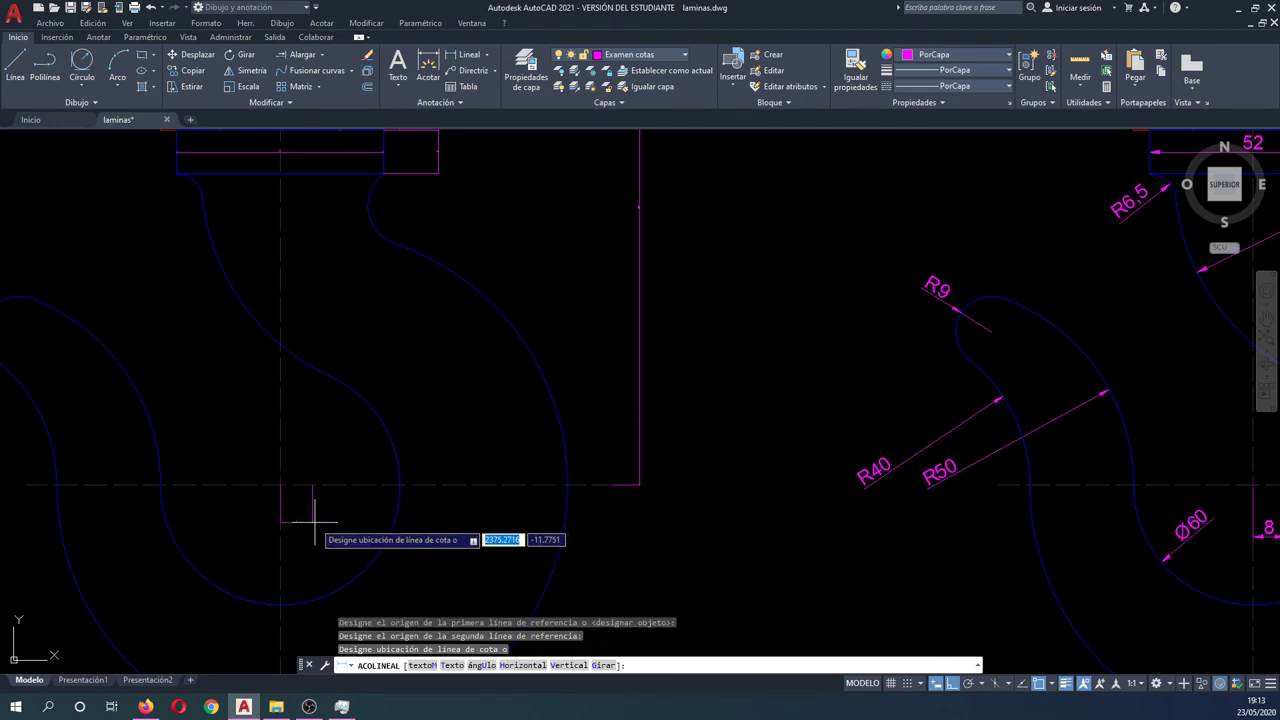
click(307, 527)
scroll(323, 518, down, 3)
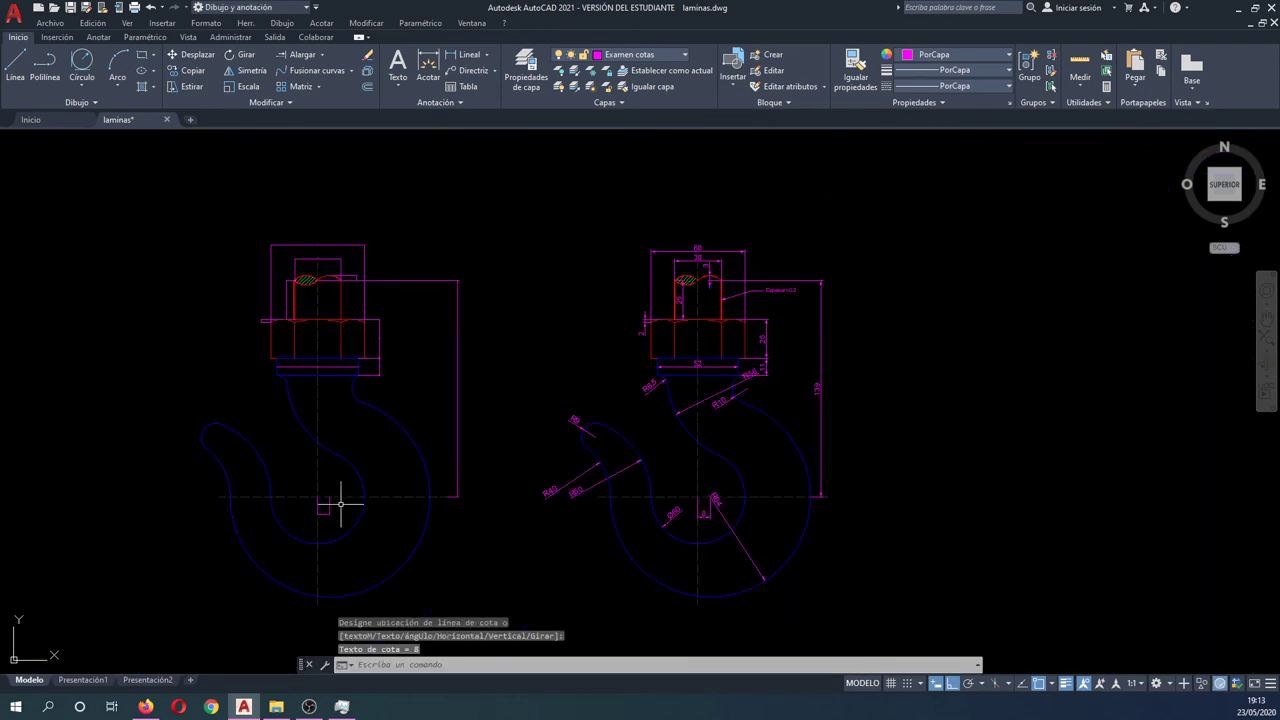
scroll(366, 250, up, 2)
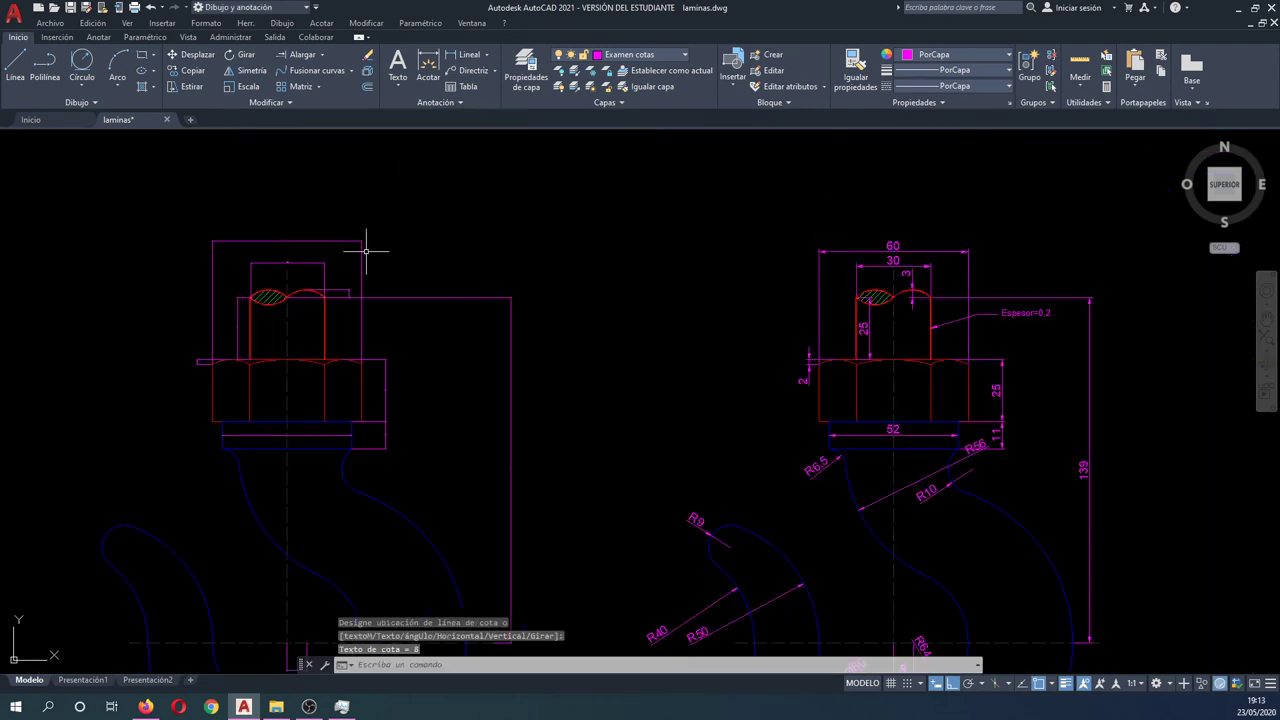
scroll(366, 250, down, 2)
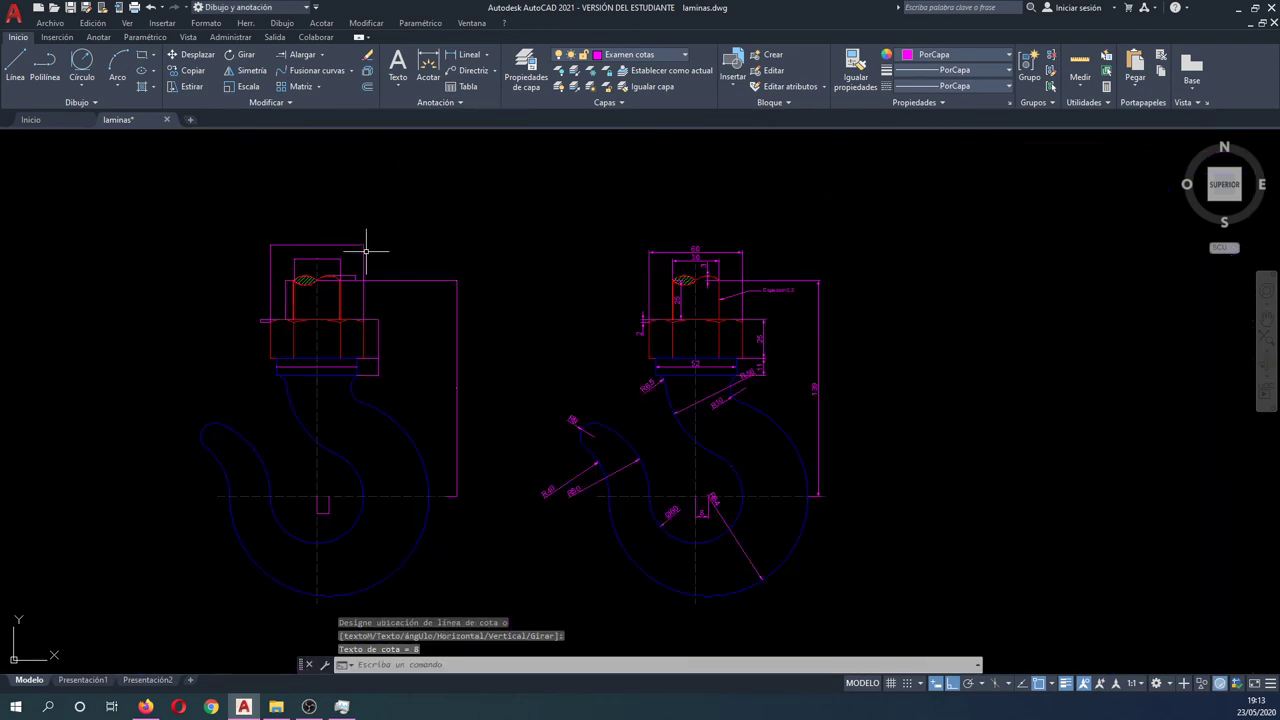
Step: Switch the dimension type to Radius and pick the left hook's 6.5 radius arc
click(487, 55)
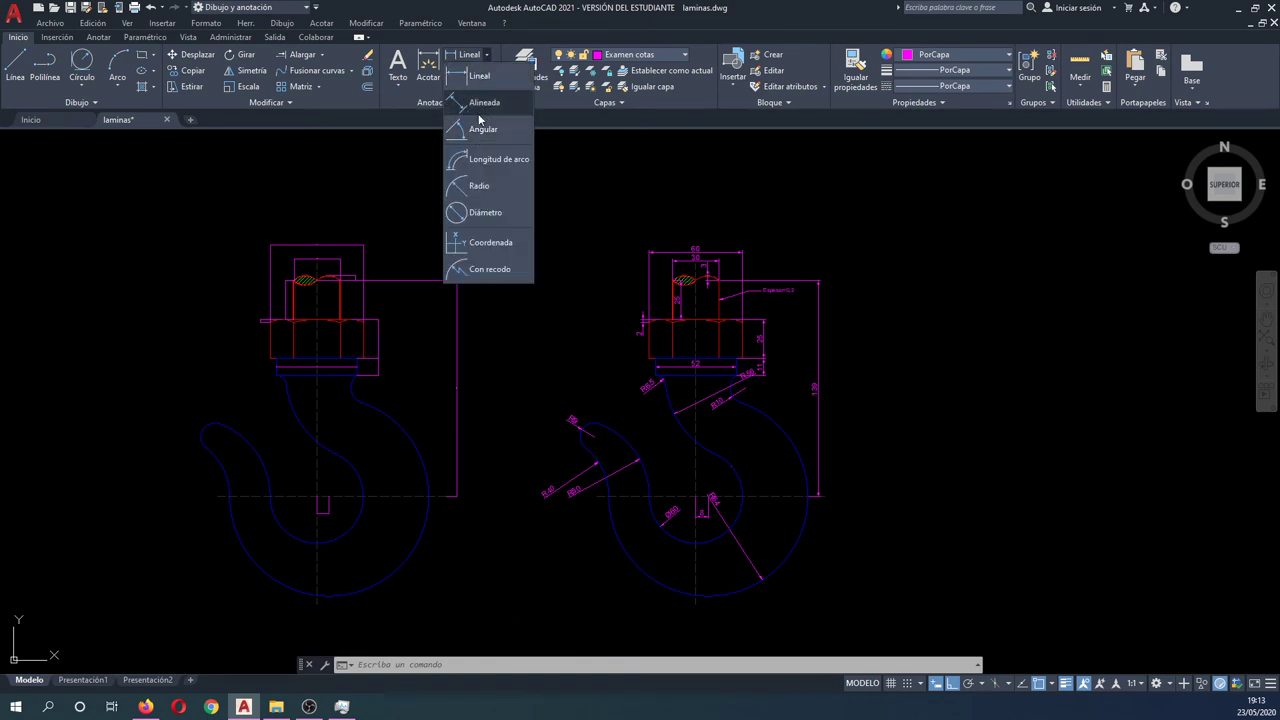
click(487, 190)
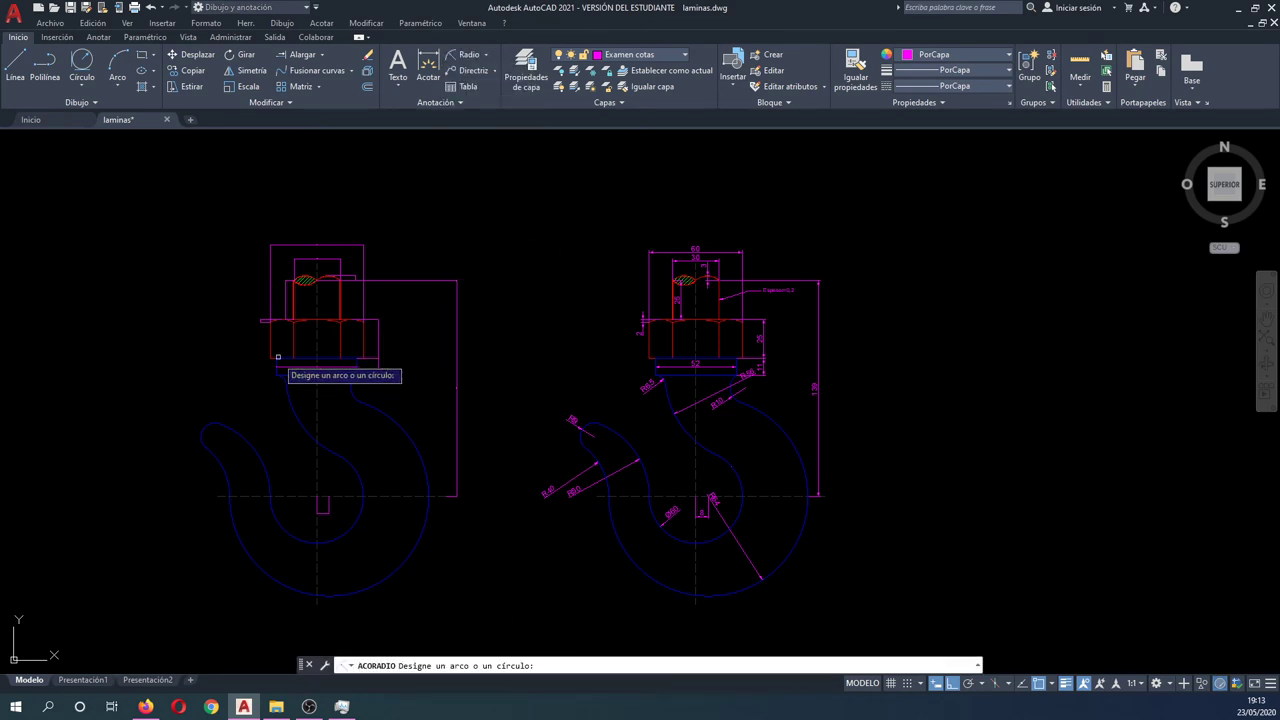
scroll(287, 385, up, 2)
click(290, 388)
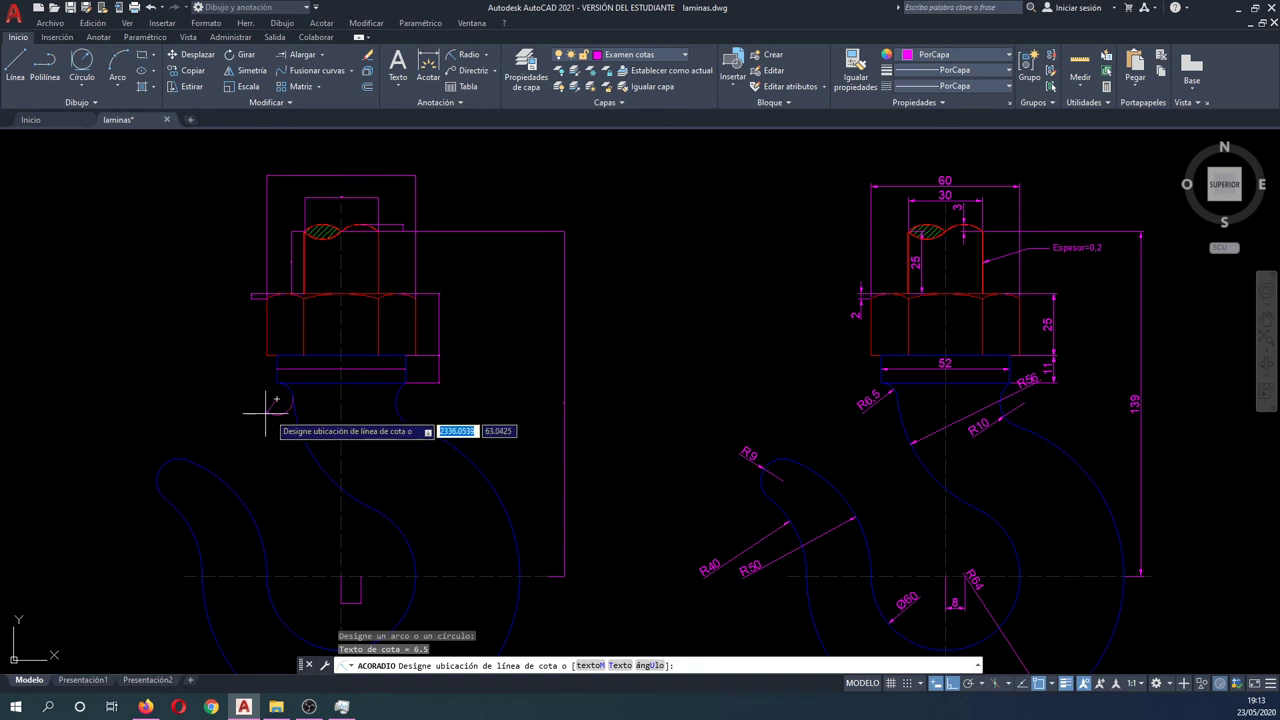
scroll(277, 399, up, 5)
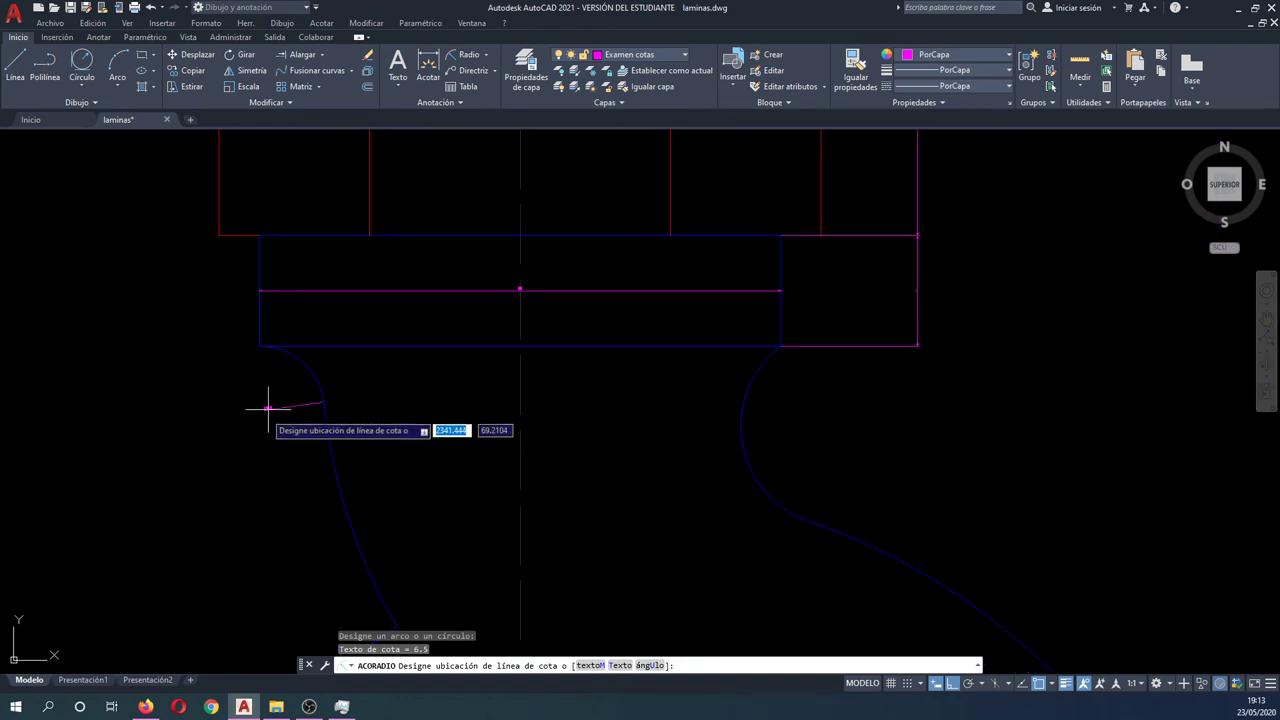
scroll(214, 409, down, 3)
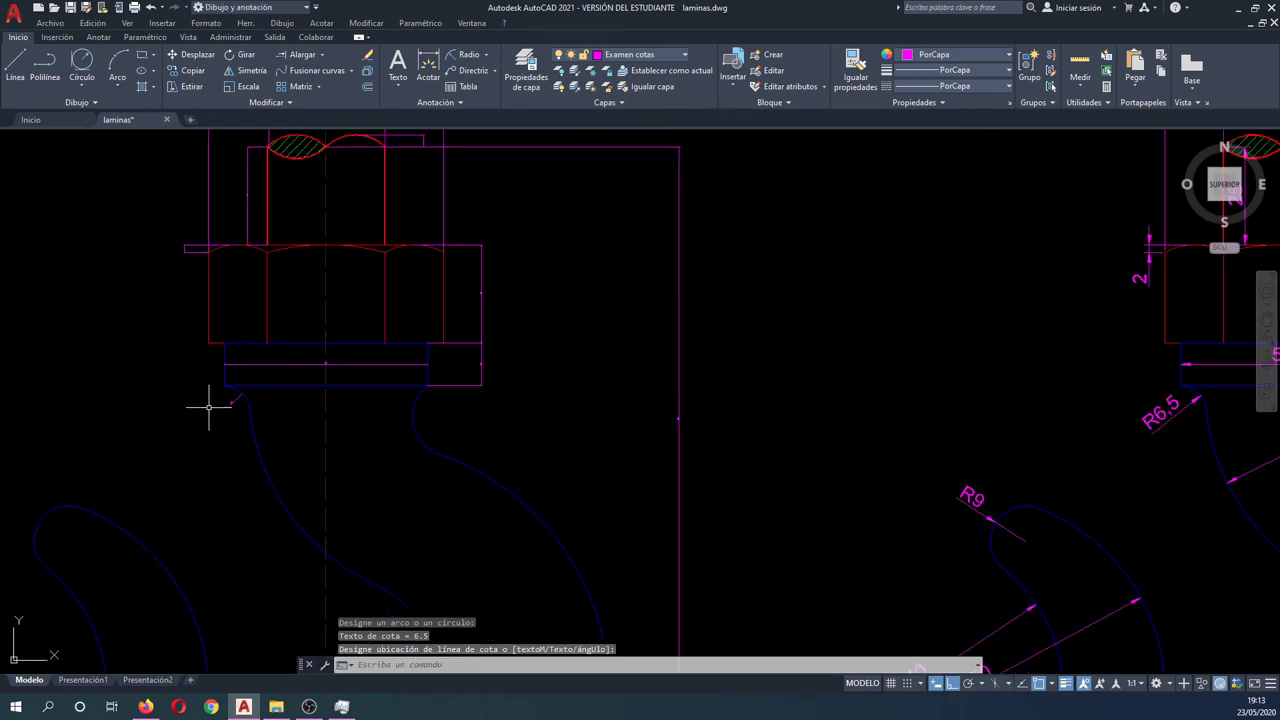
scroll(206, 400, up, 1)
scroll(98, 345, up, 2)
scroll(98, 345, down, 2)
key(Escape)
key(Return)
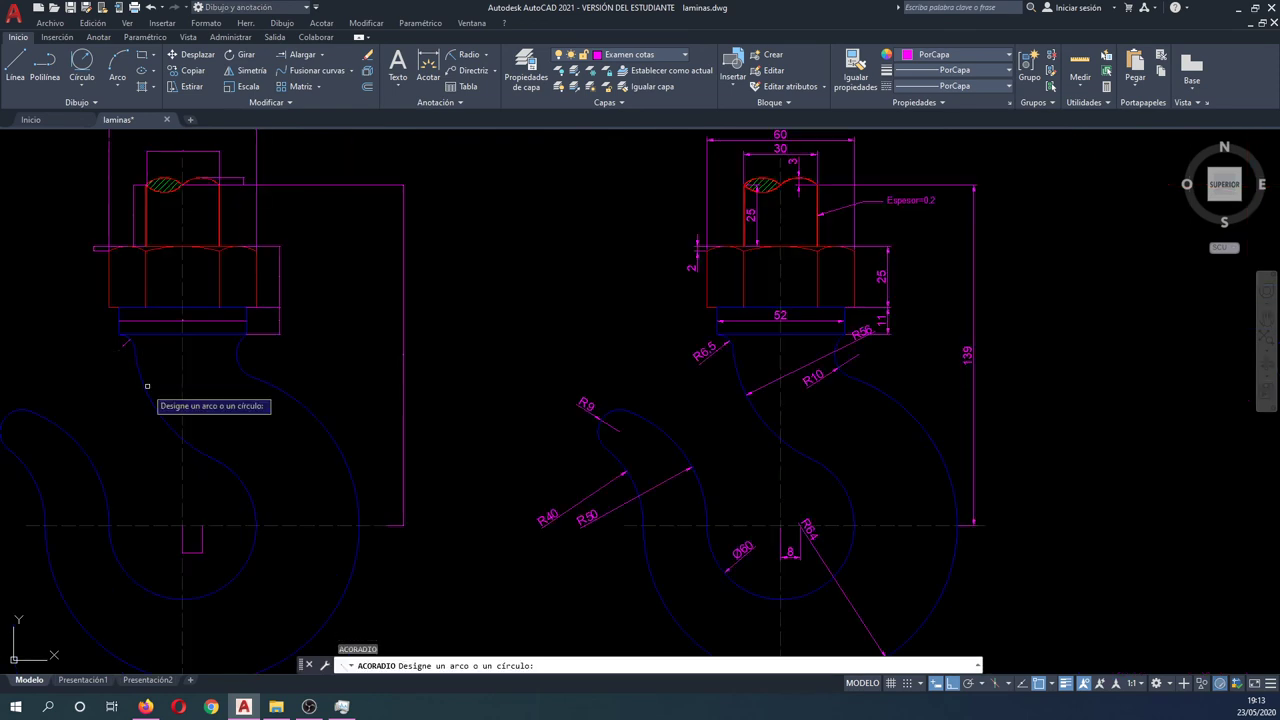
Step: Add the R56, R10 and R64 radius dimensions to the left hook
click(140, 385)
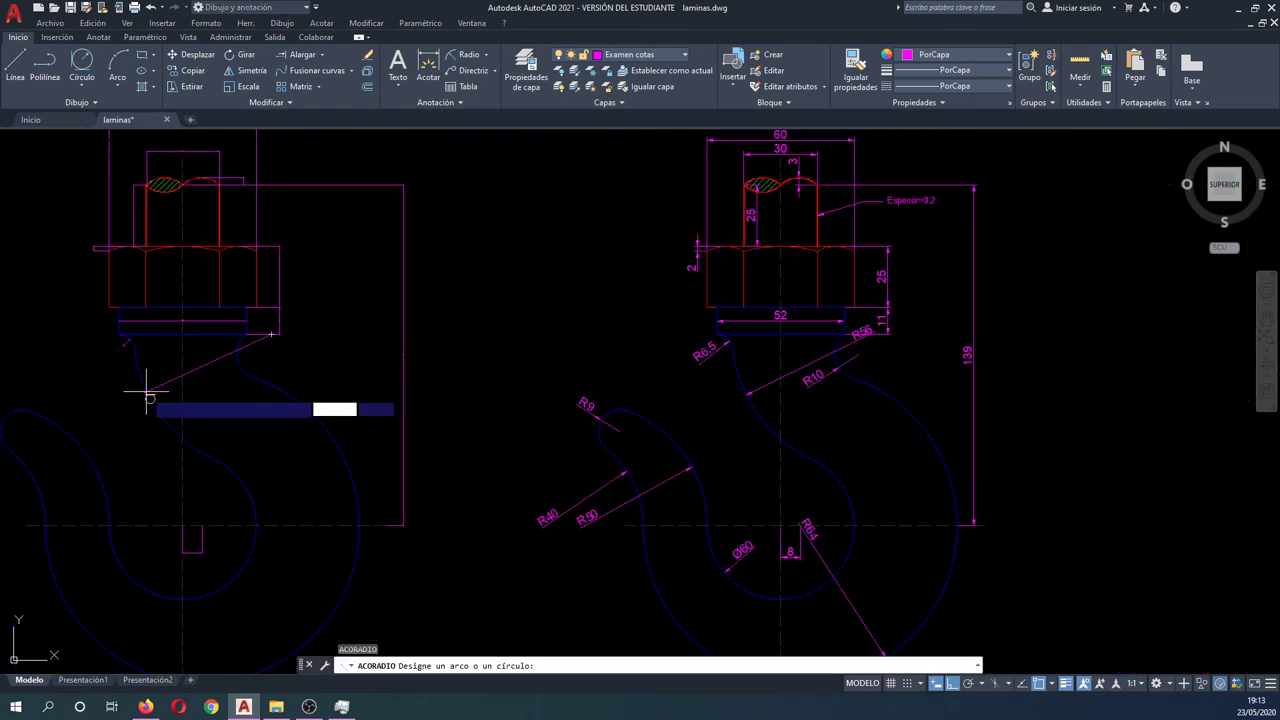
click(215, 357)
key(Return)
click(241, 358)
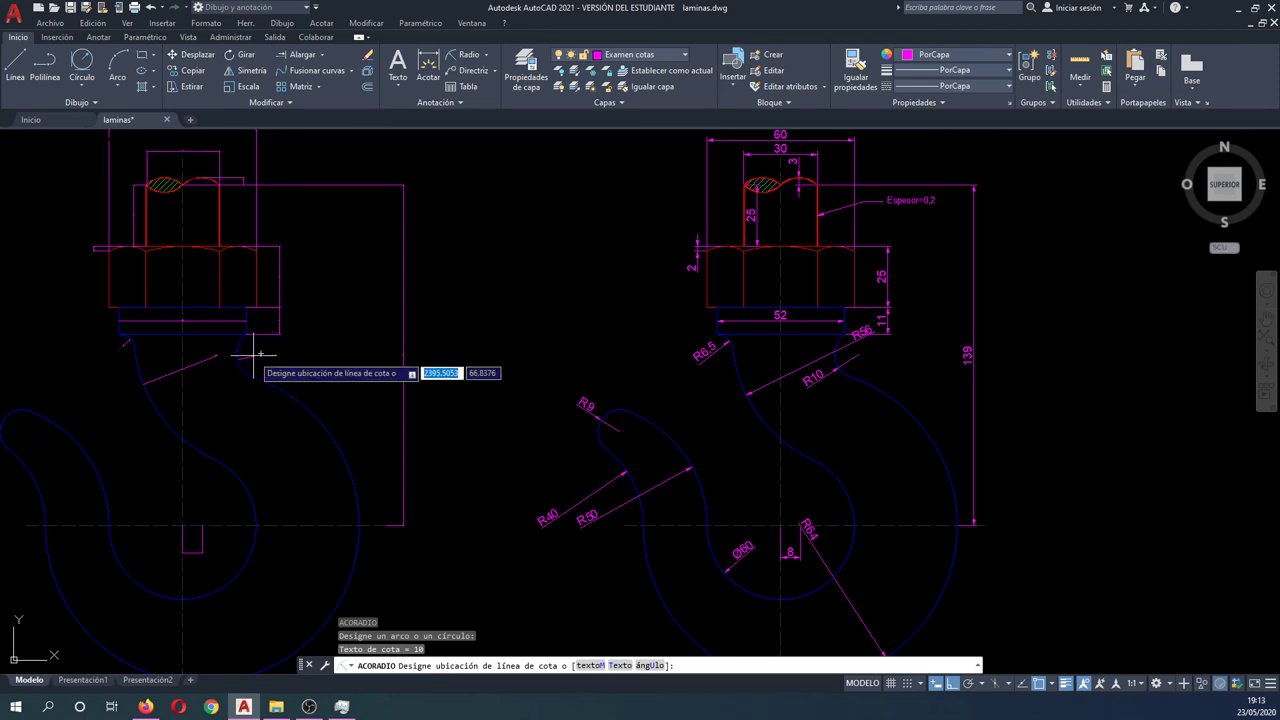
click(218, 391)
scroll(344, 391, down, 2)
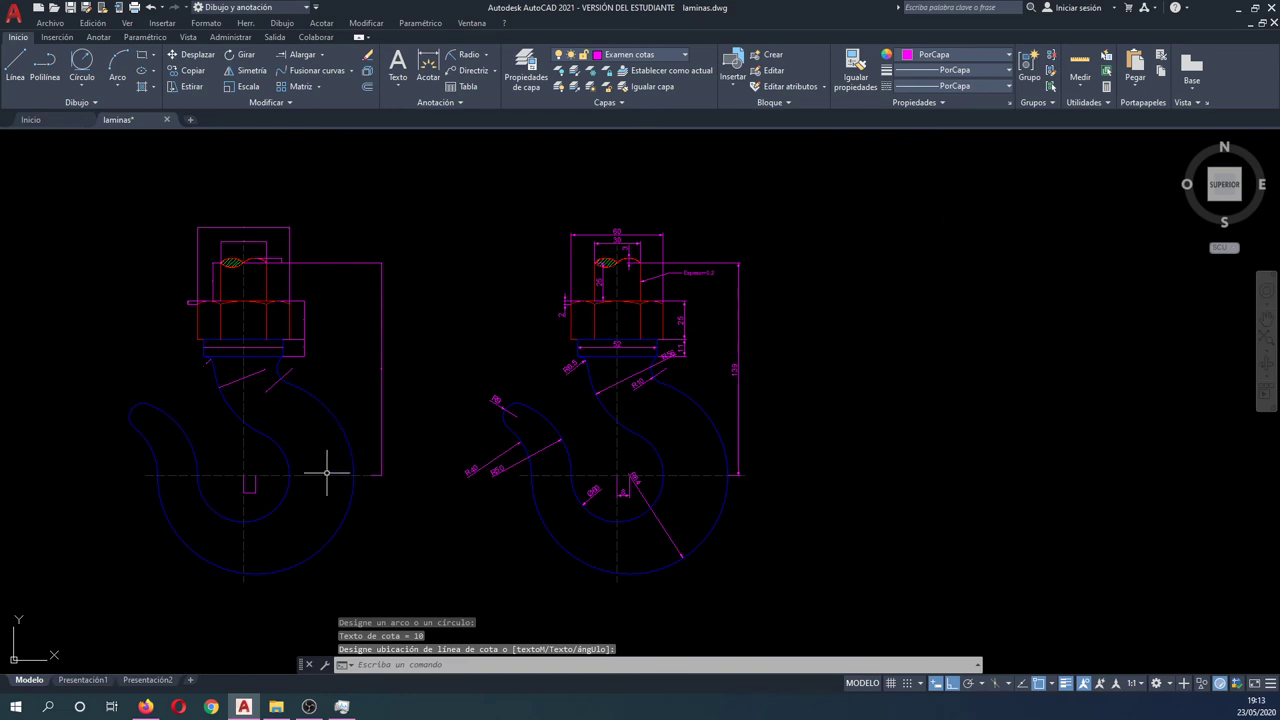
scroll(326, 473, up, 2)
key(Return)
click(331, 571)
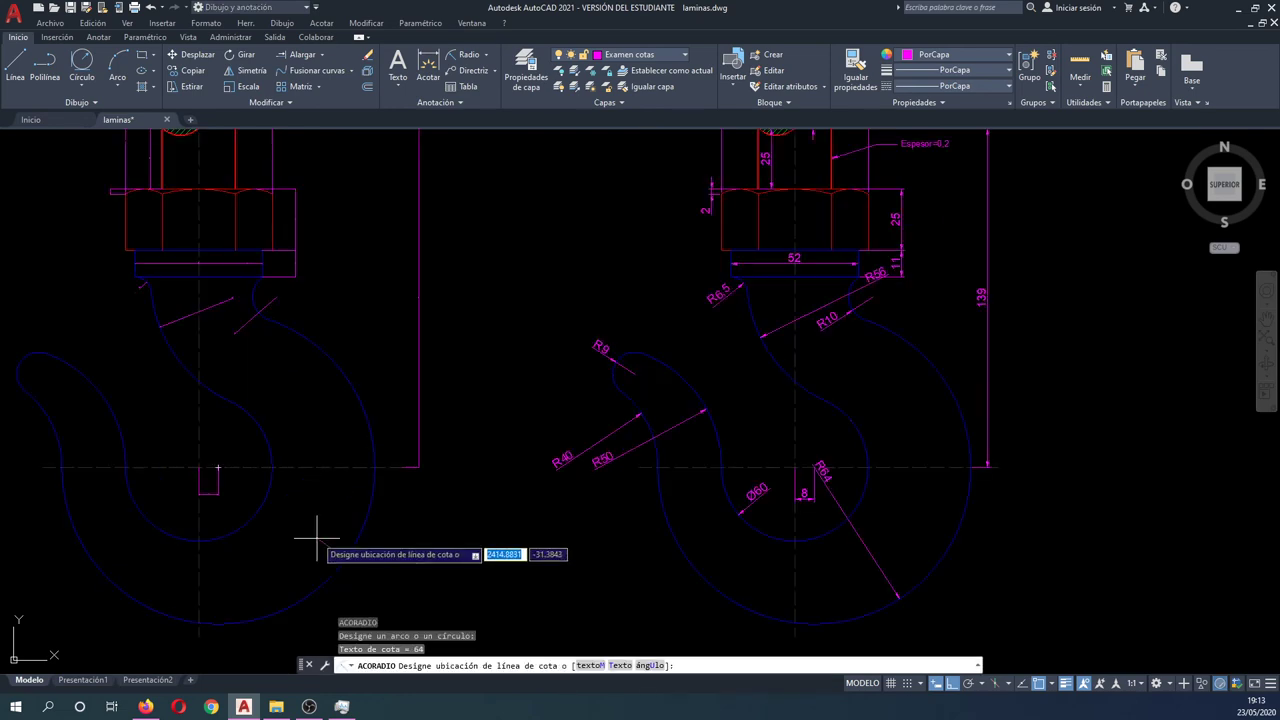
click(300, 531)
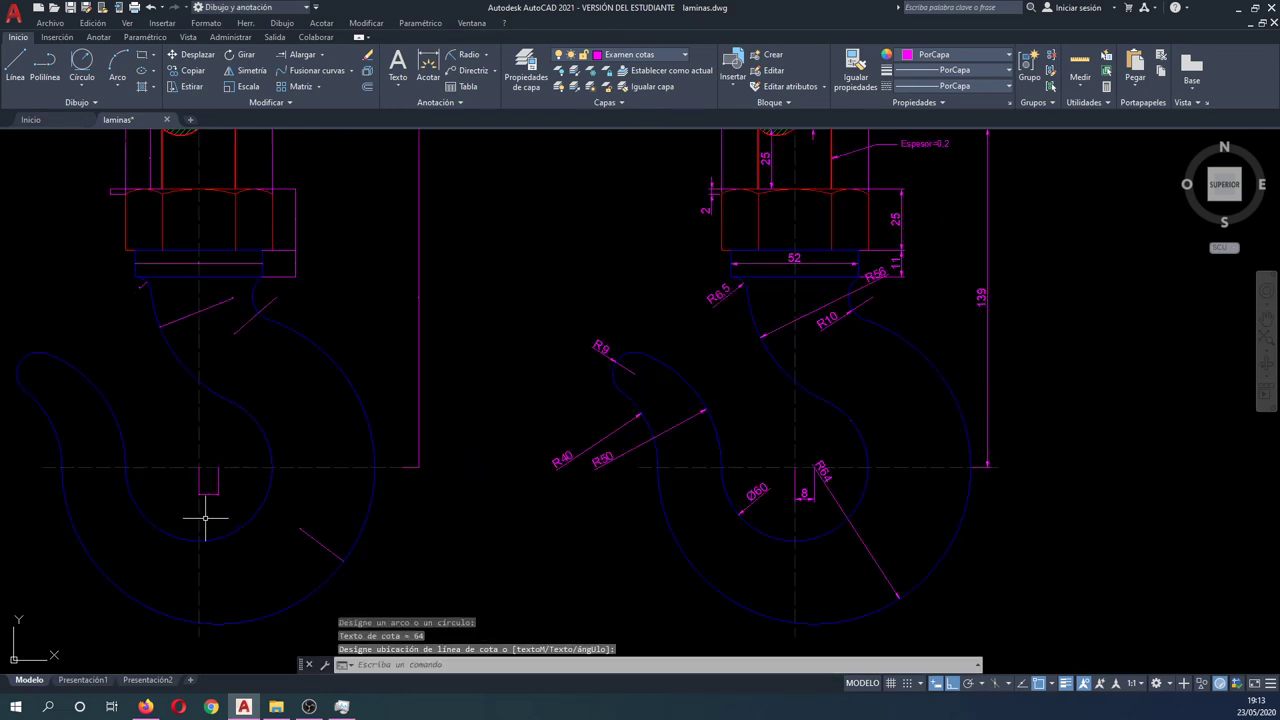
Step: Add the R50 and R40 radius dimensions and pick the R9 arc at the hook tip
key(Return)
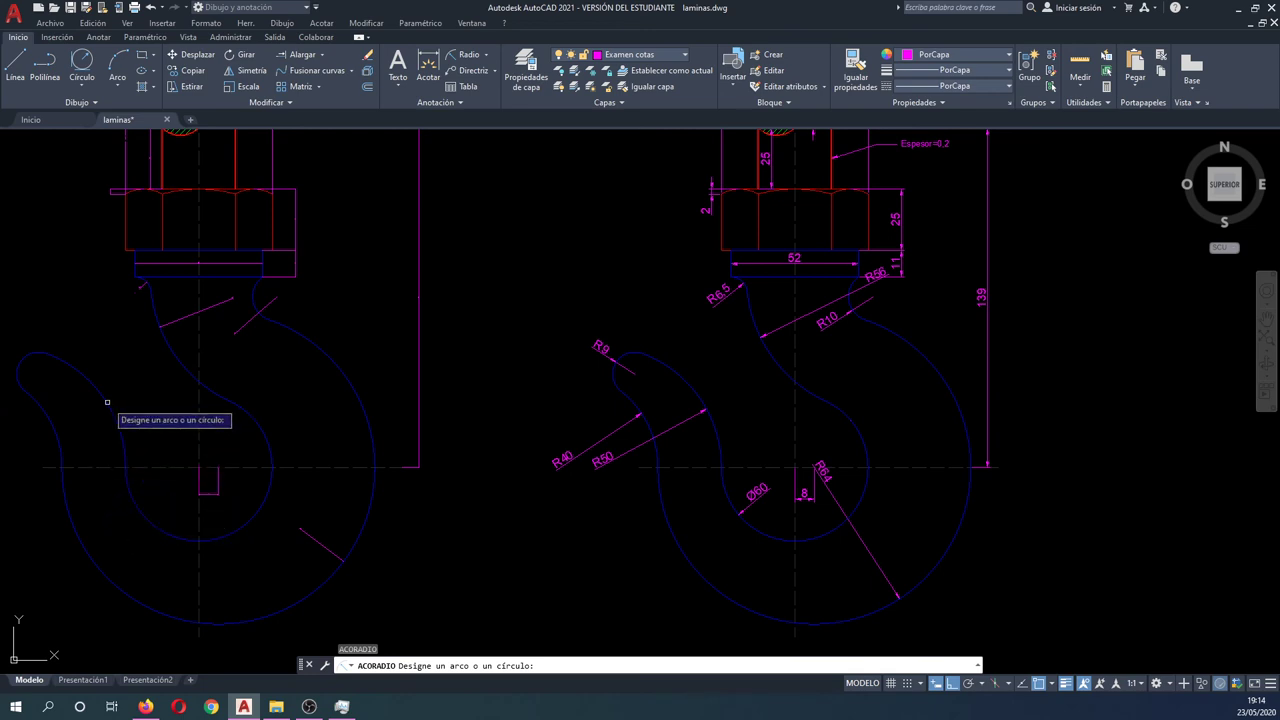
click(107, 402)
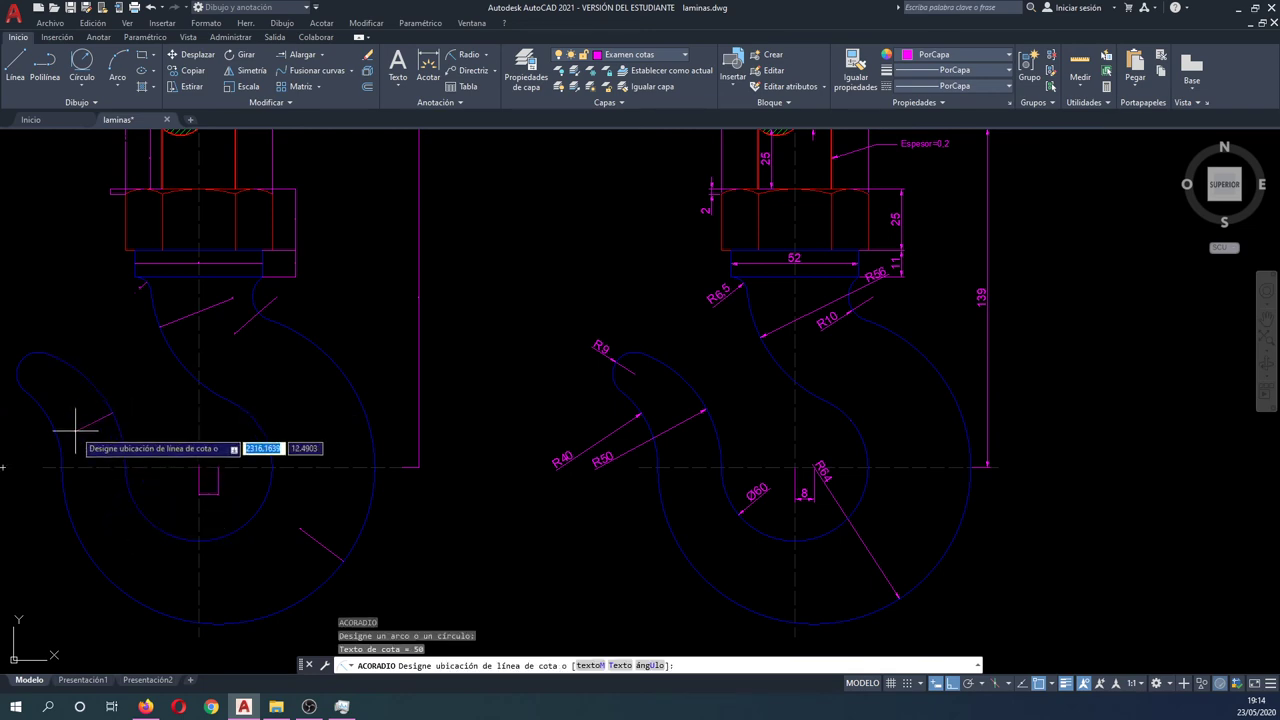
click(27, 447)
key(Return)
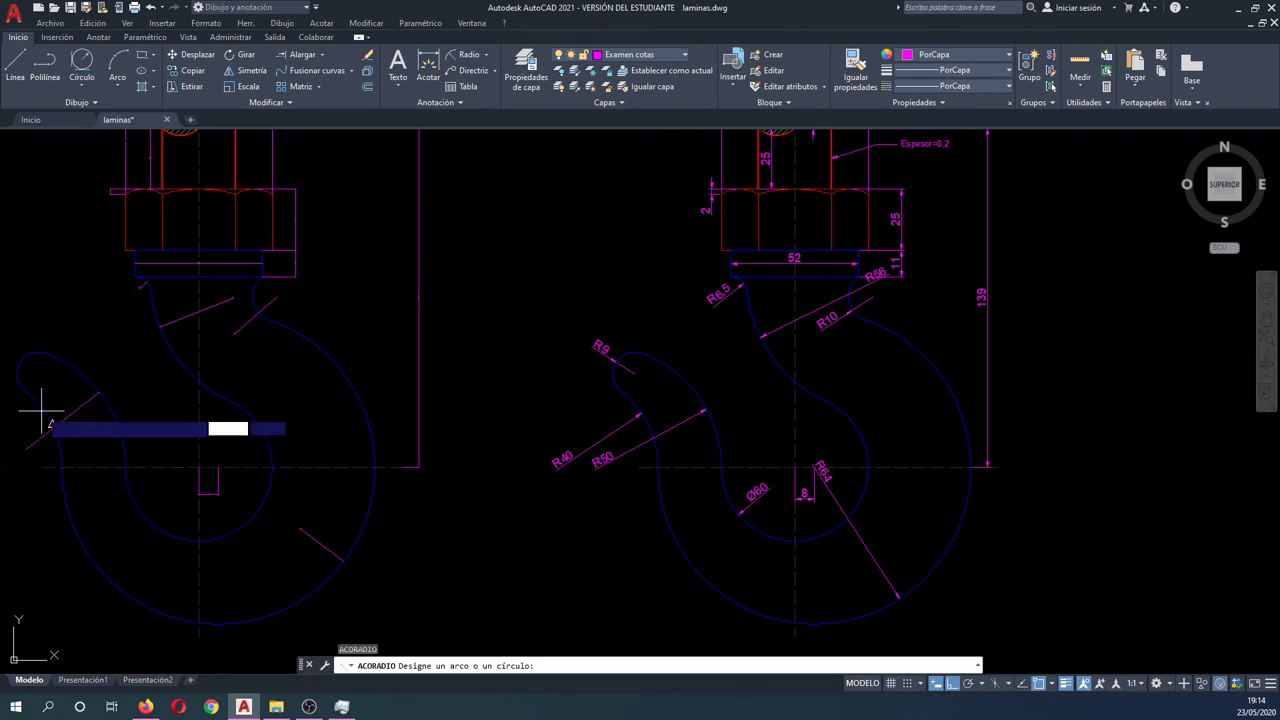
click(43, 414)
middle_drag(43, 414, 204, 422)
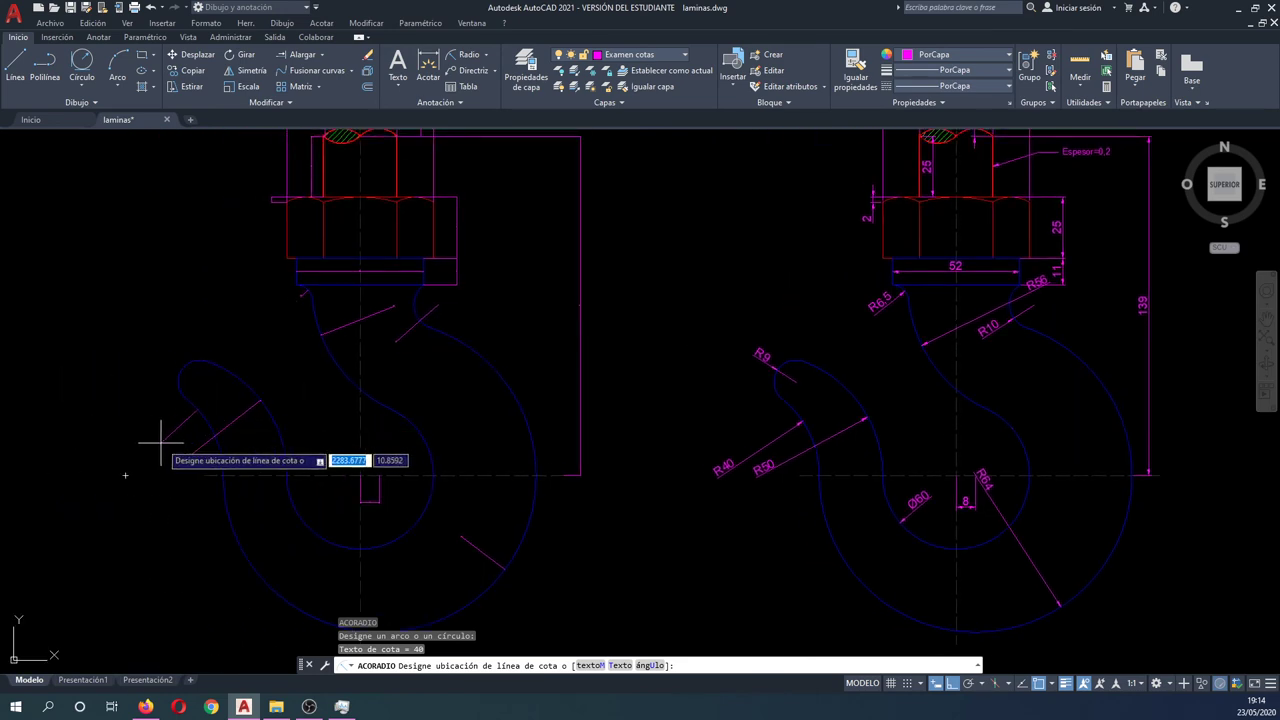
click(162, 443)
key(Return)
click(182, 378)
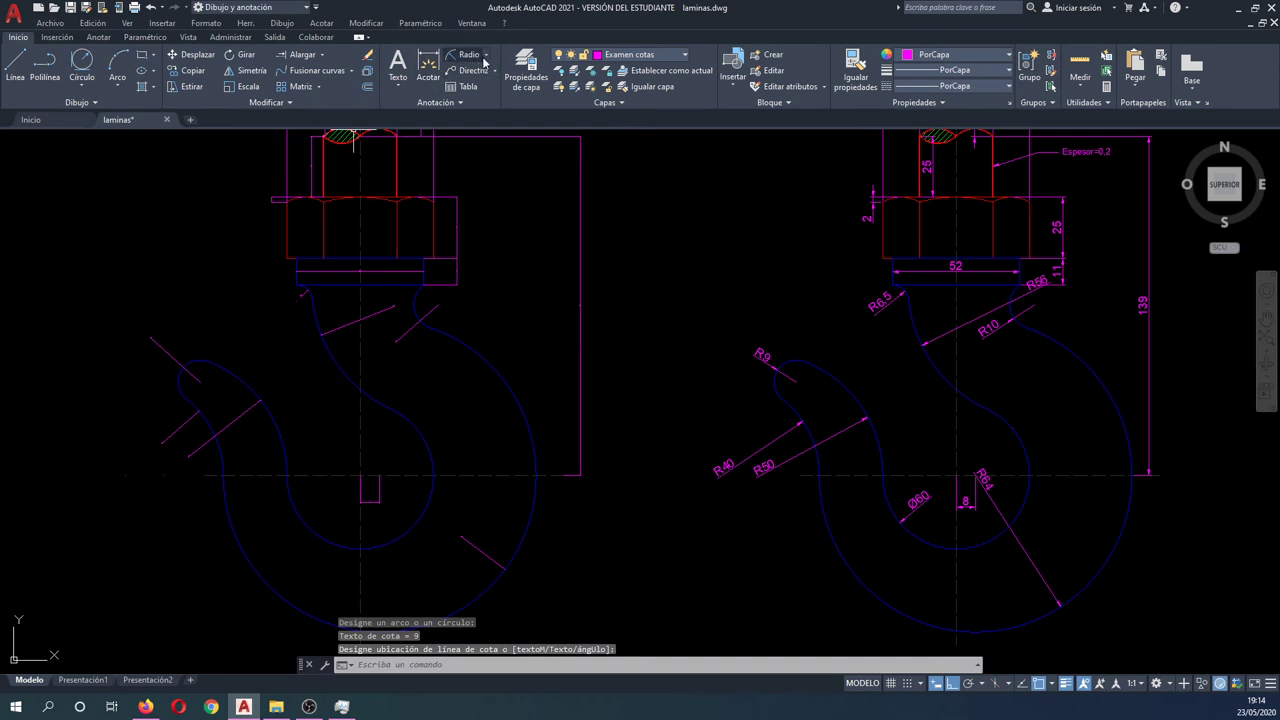
Step: Switch to Diameter and dimension the hook's inner Ø60 circle
click(485, 56)
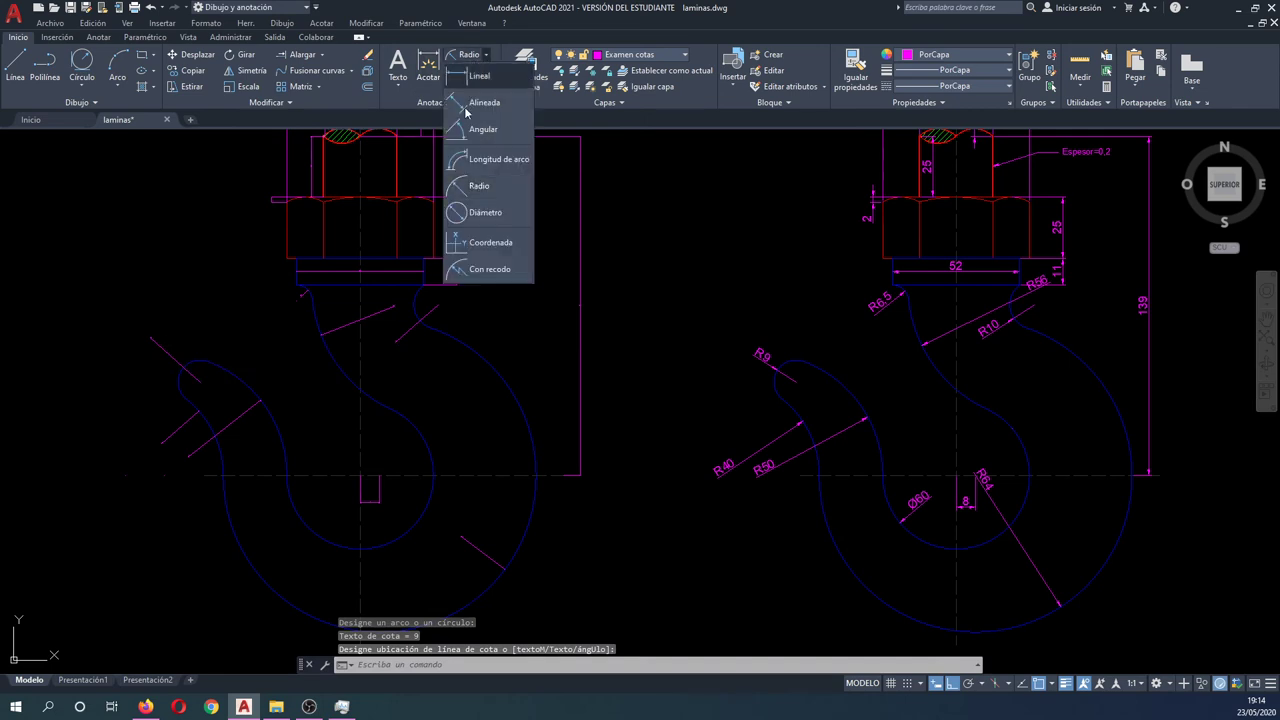
click(486, 212)
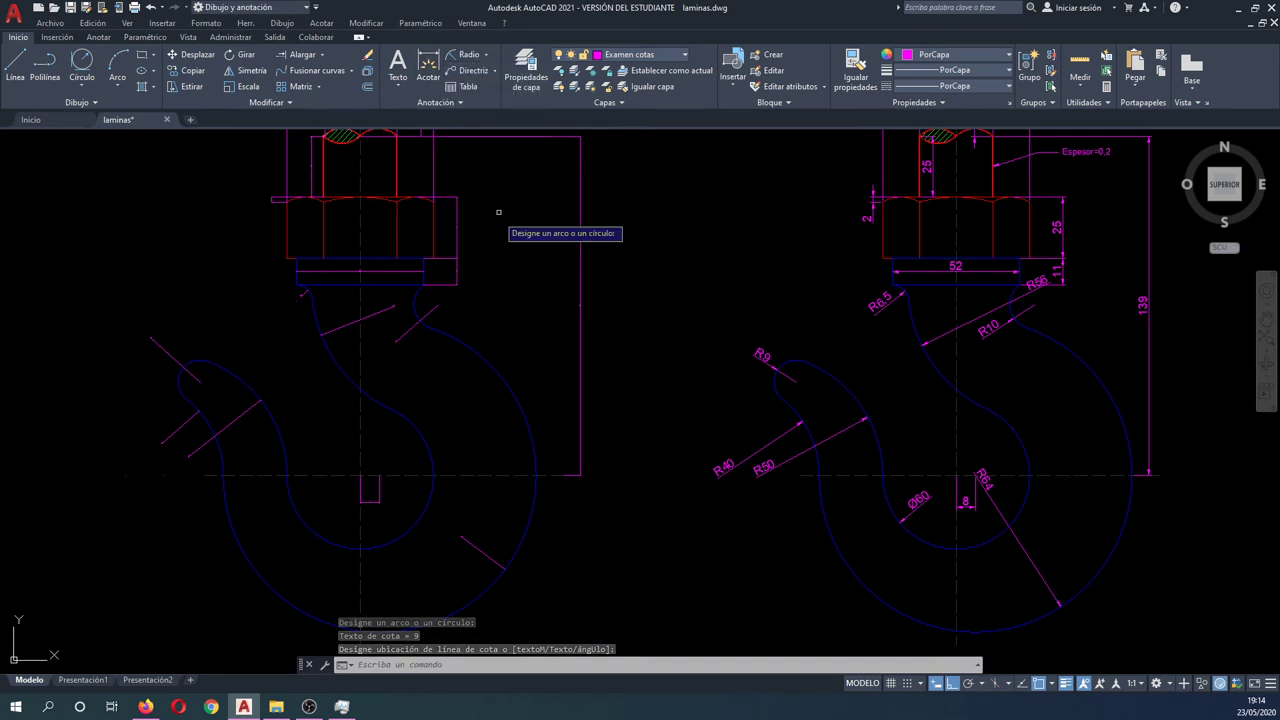
click(314, 524)
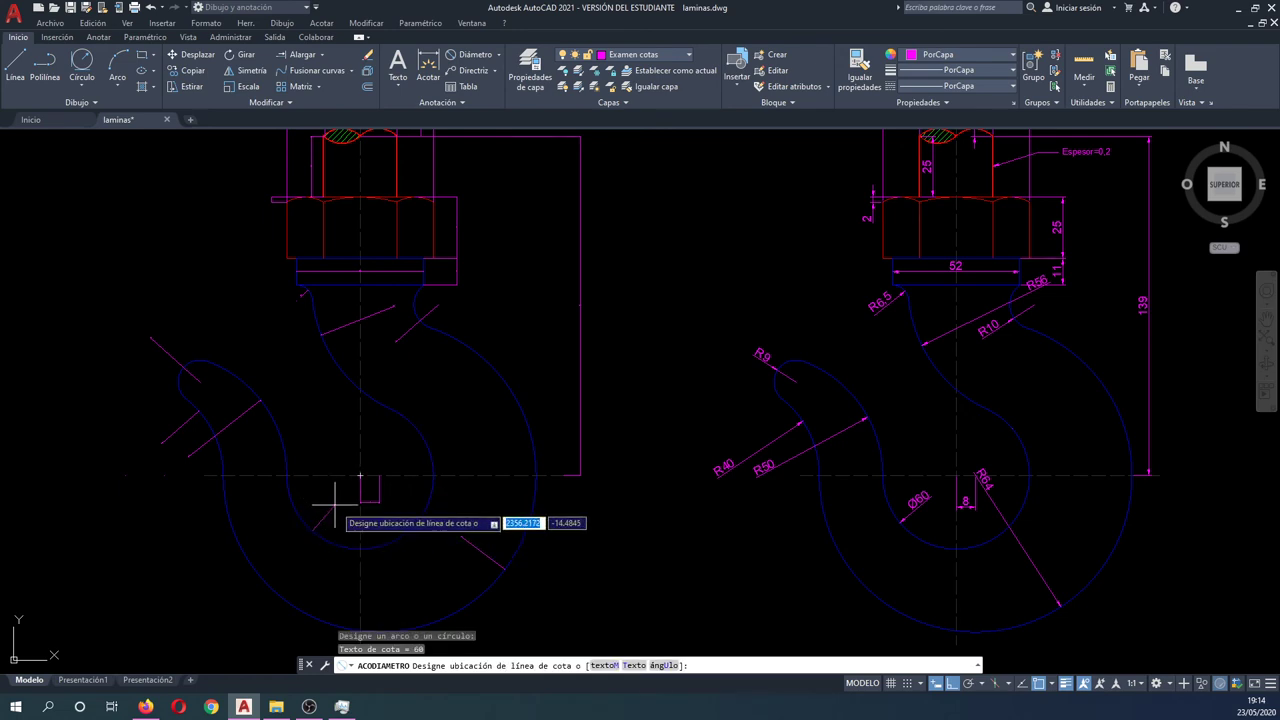
click(335, 497)
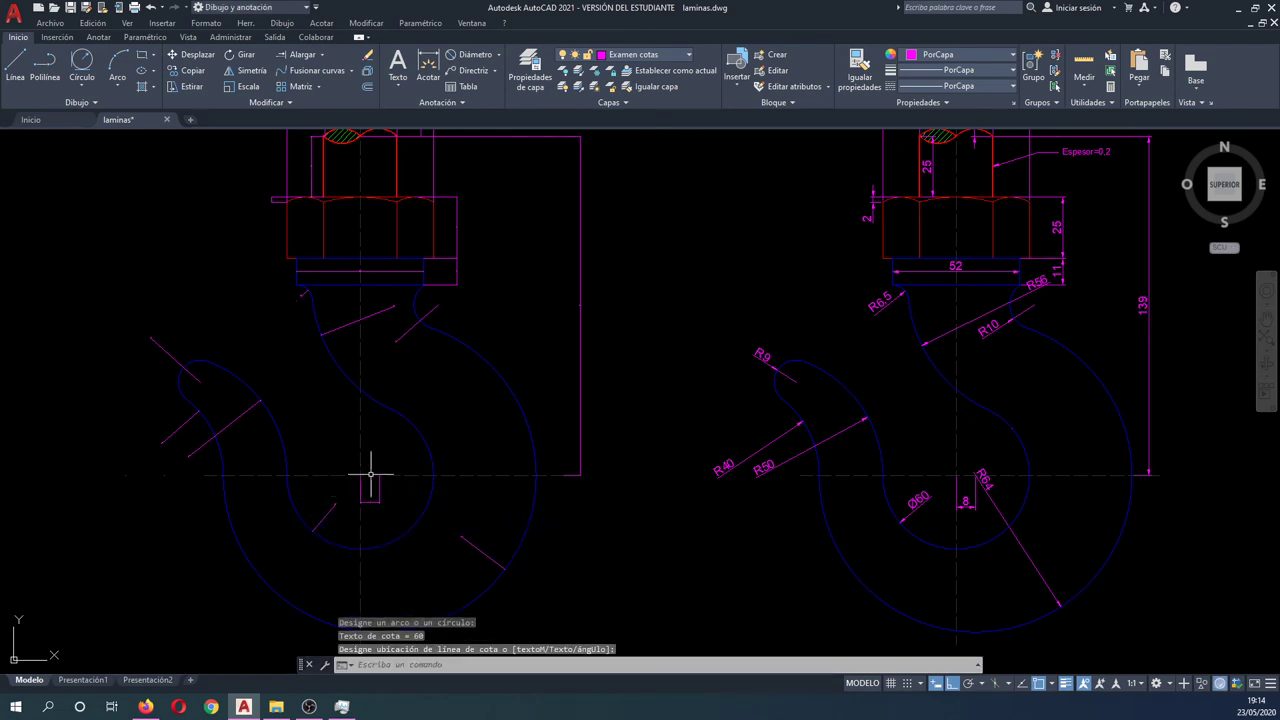
key(Escape)
key(Escape)
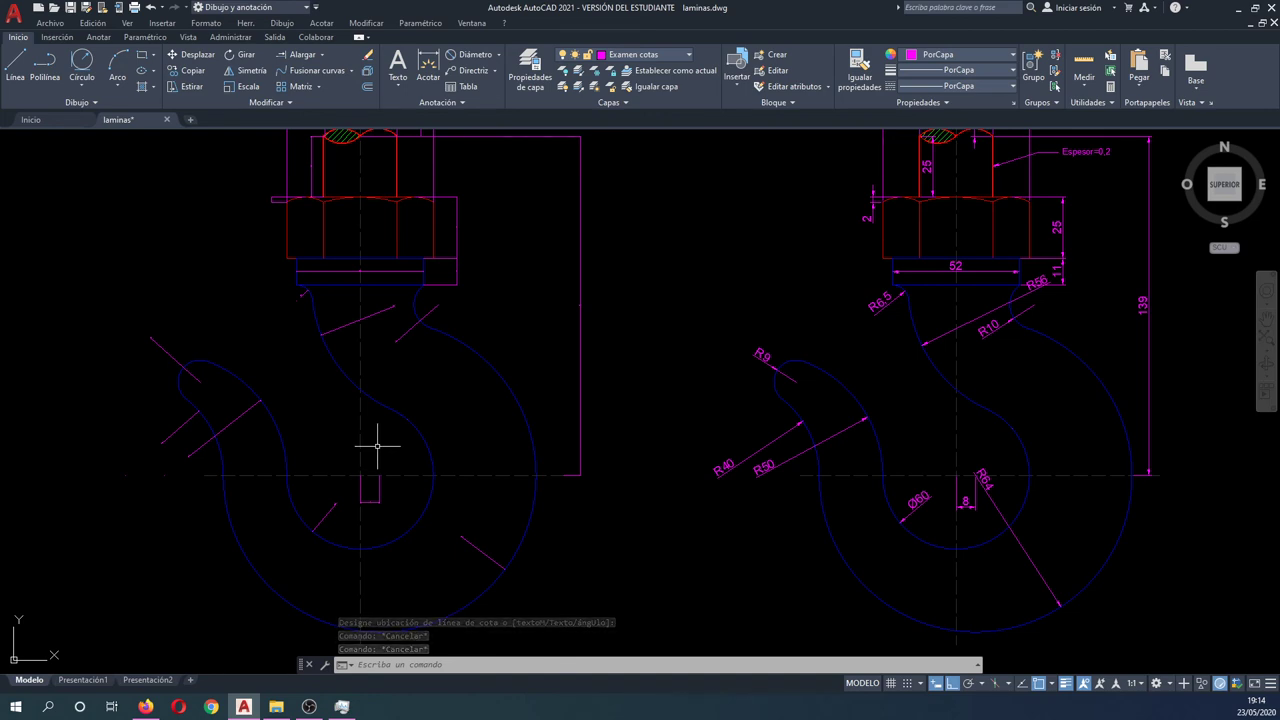
Step: Isolate the Examen cotas layer with Aislar capa so only its dimensions stay visible
scroll(465, 426, down, 2)
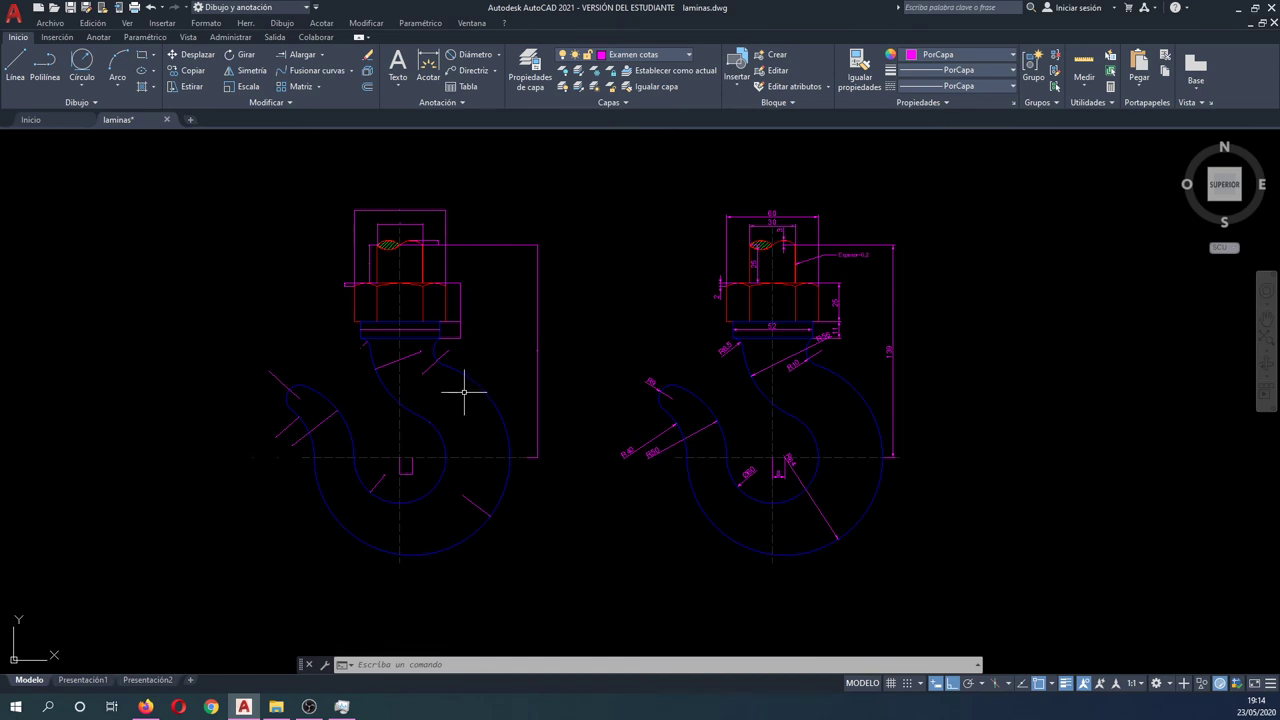
click(579, 74)
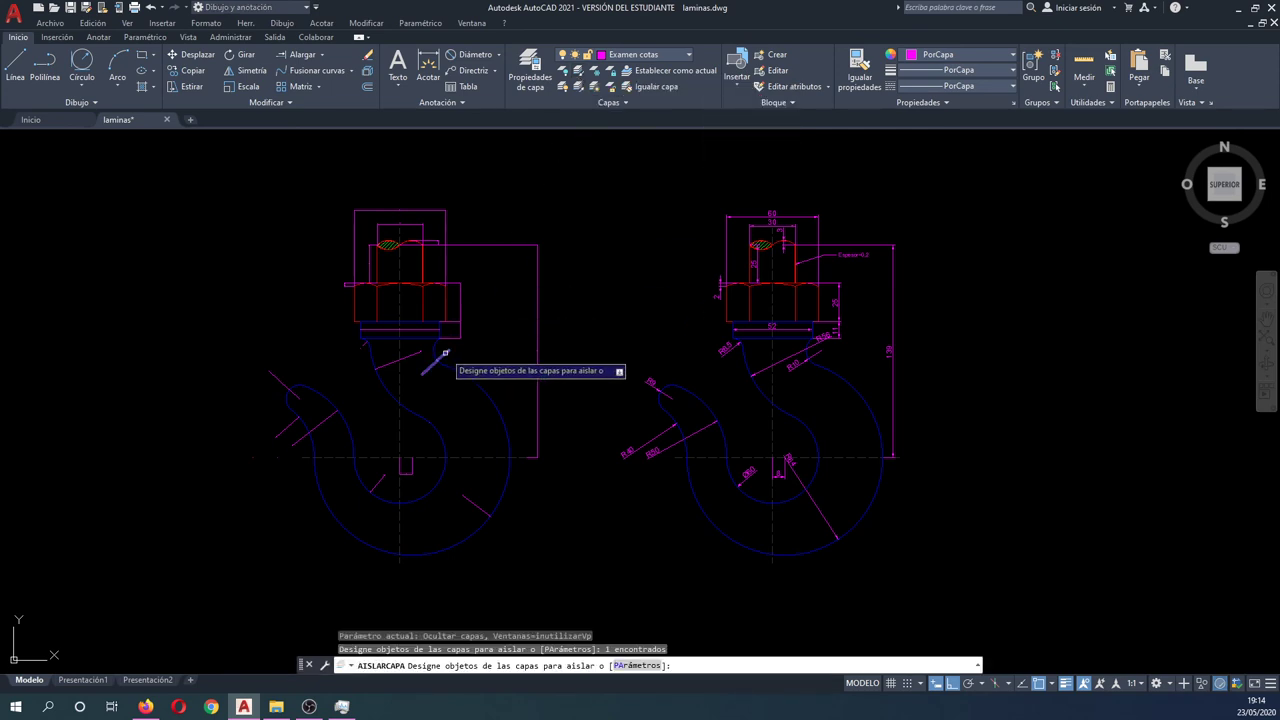
key(Return)
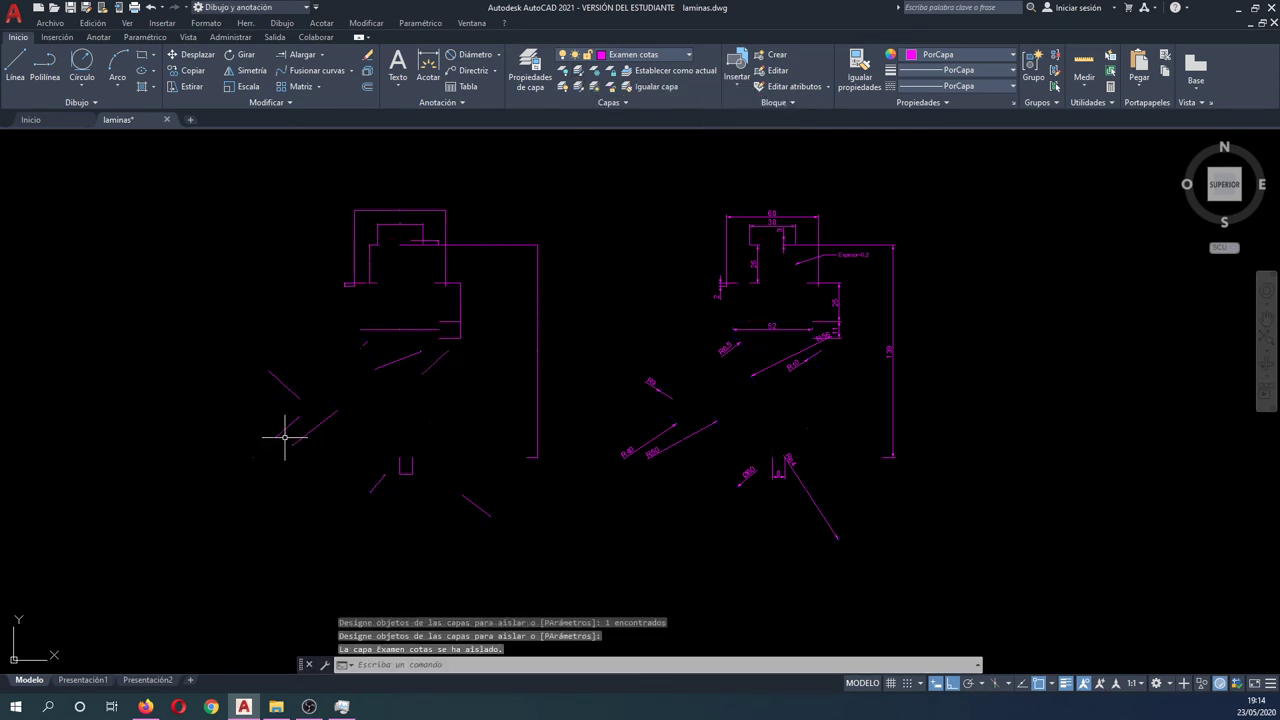
Step: In the 52 dimension's properties, set arrow size 2.5, extension 1.25 and offset 0.625
click(393, 328)
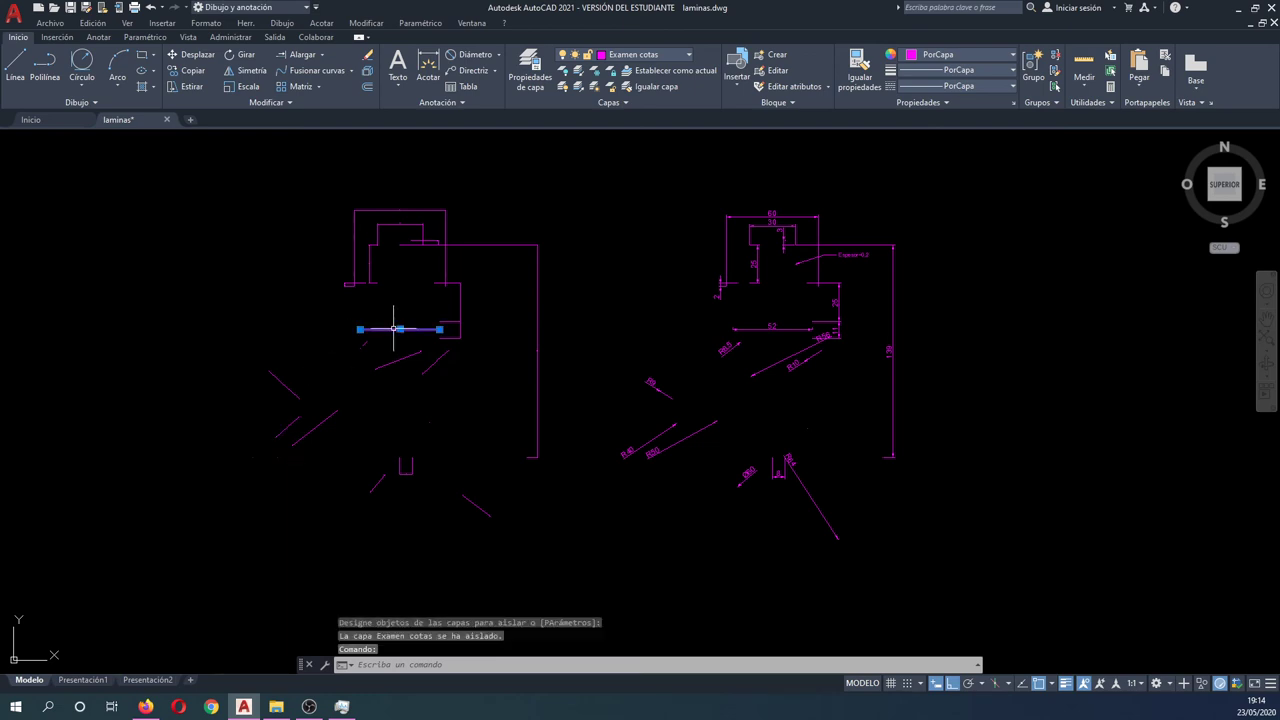
right_click(393, 328)
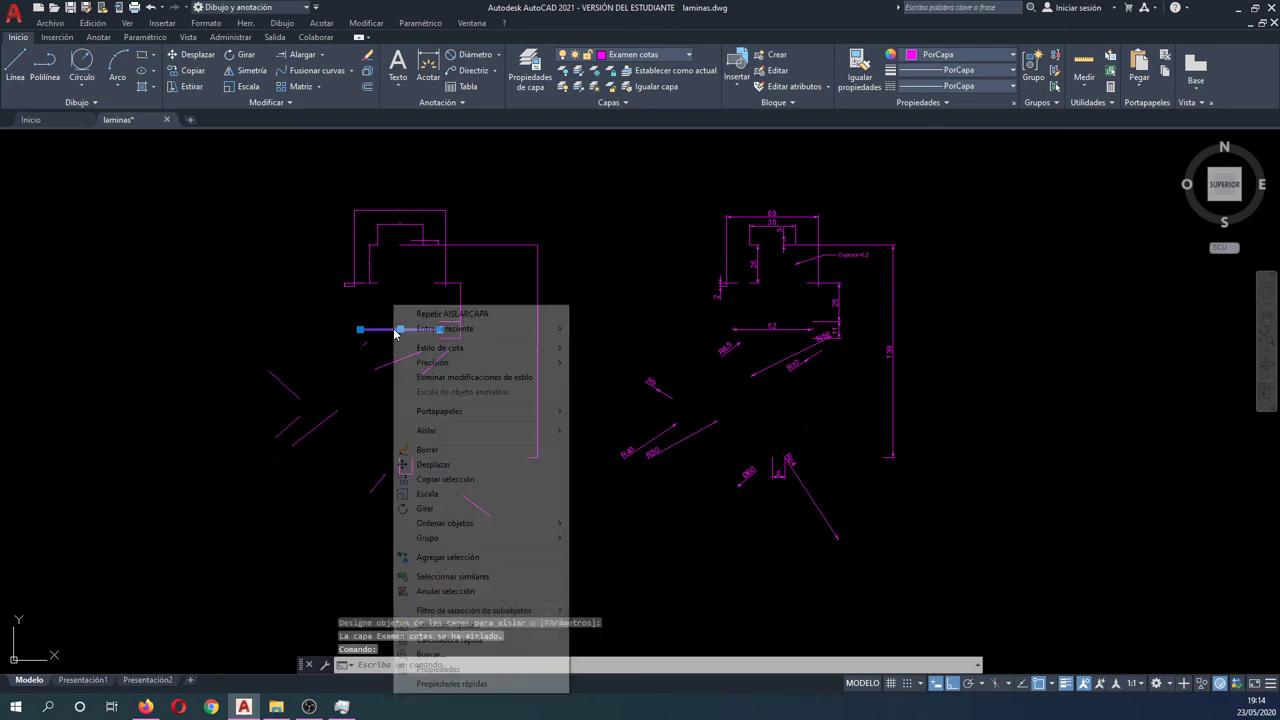
click(445, 669)
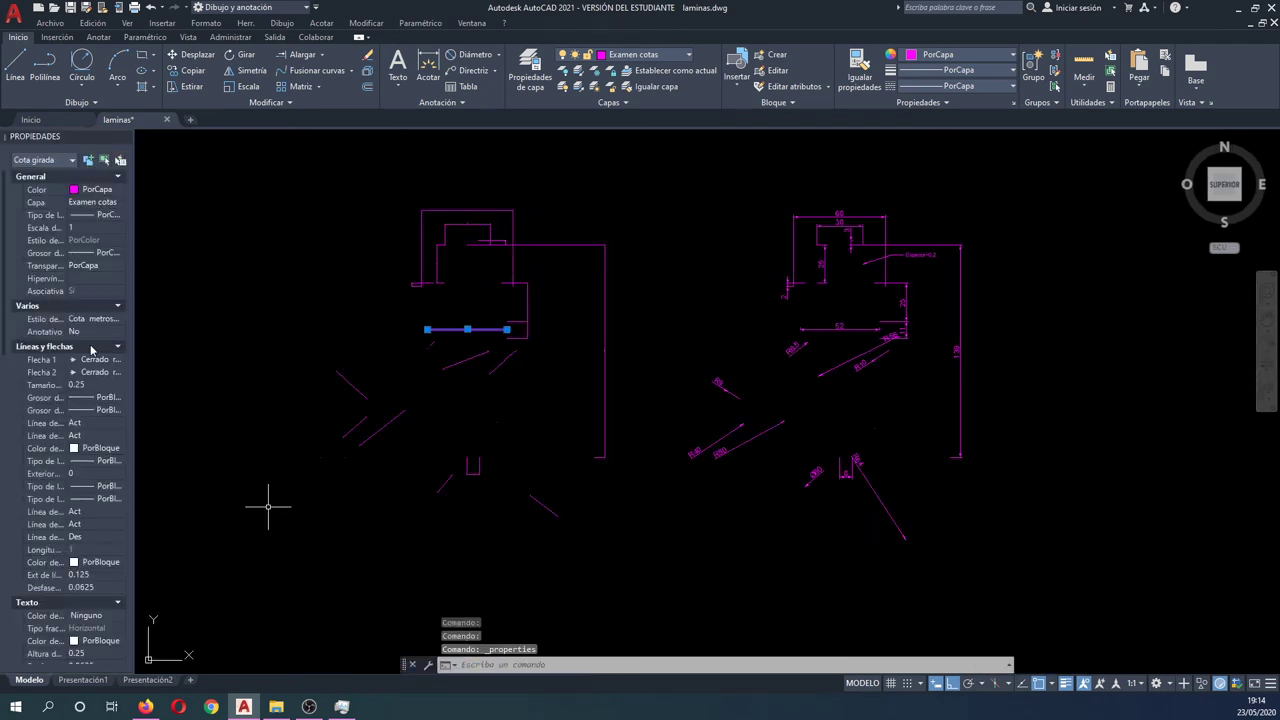
click(94, 385)
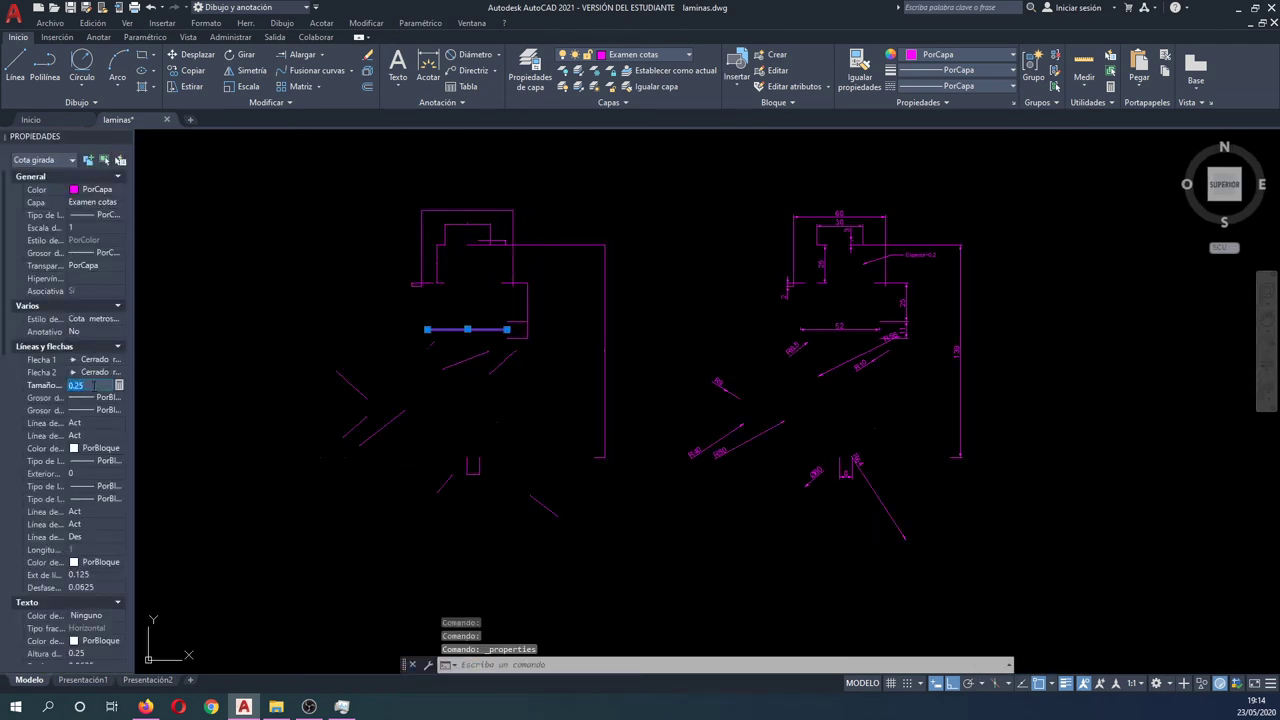
text(25)
key(Return)
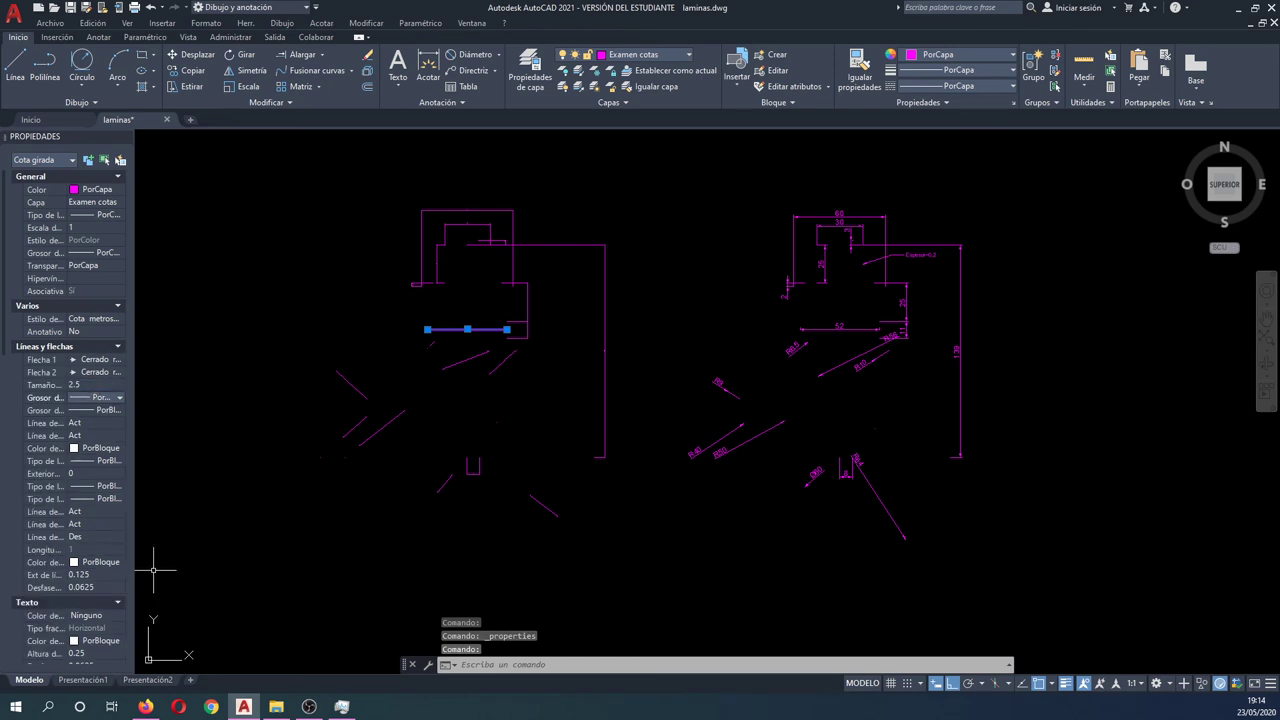
click(88, 578)
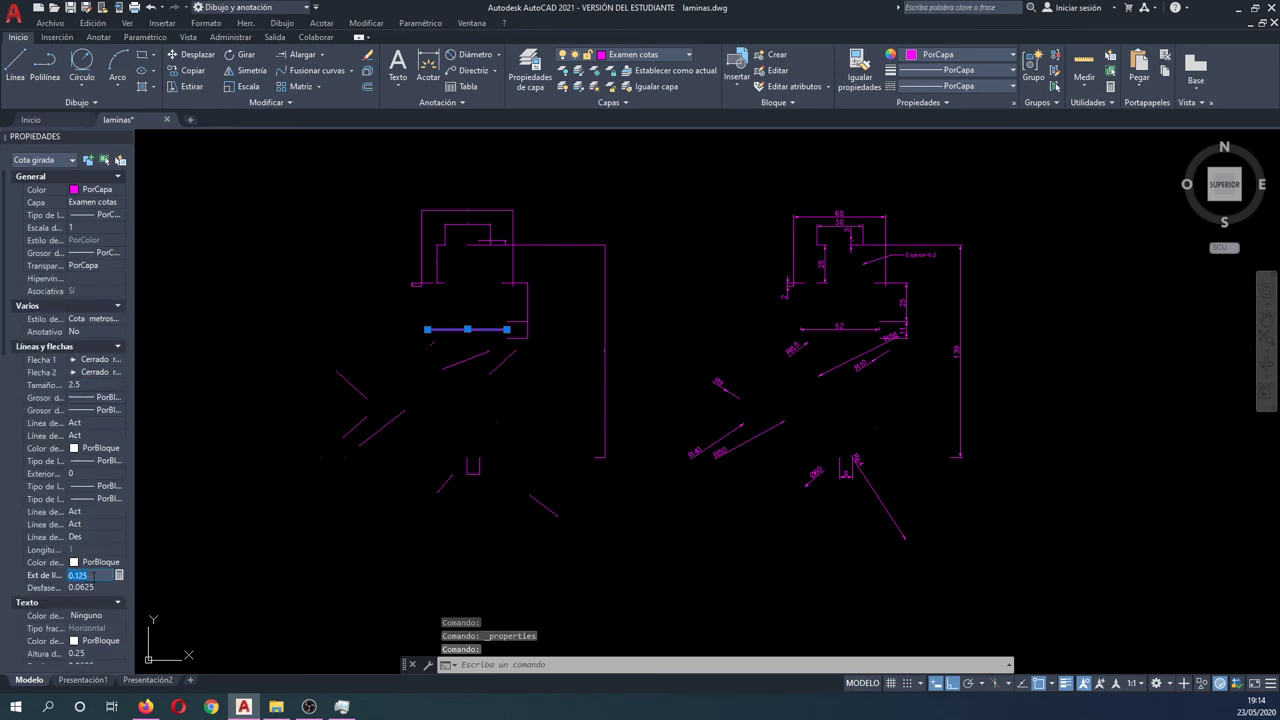
text(1.25)
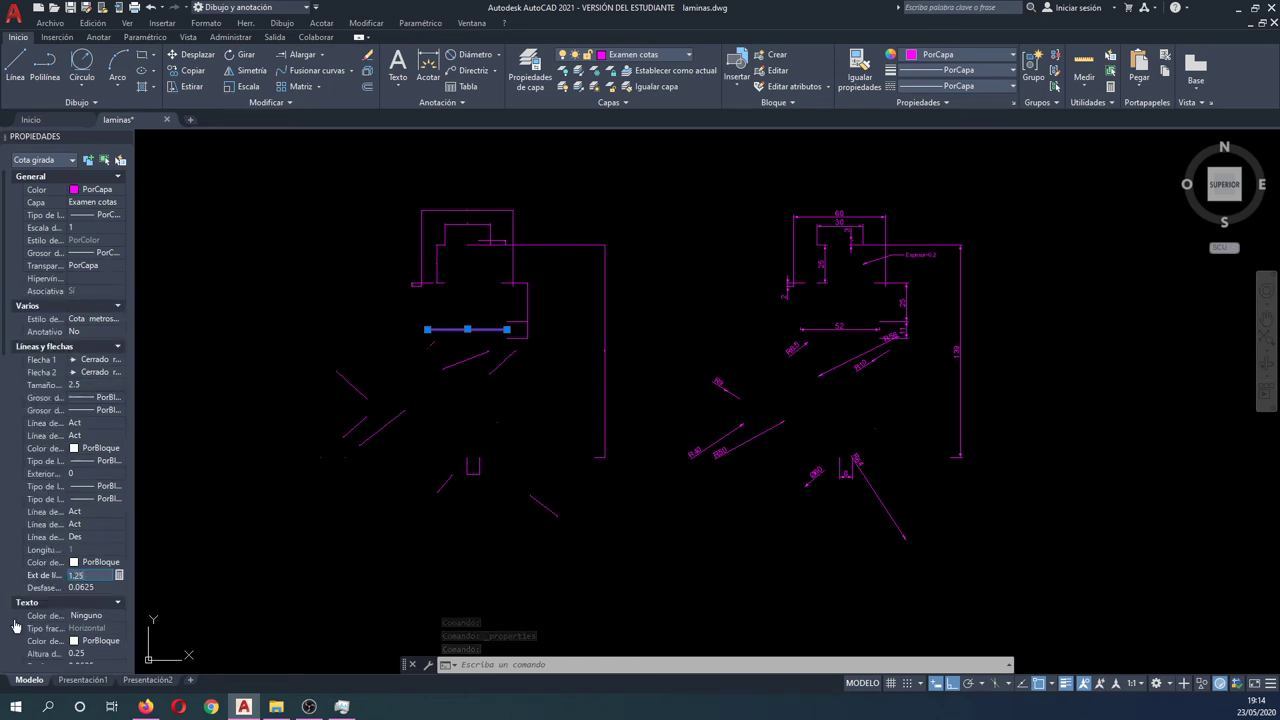
key(Tab)
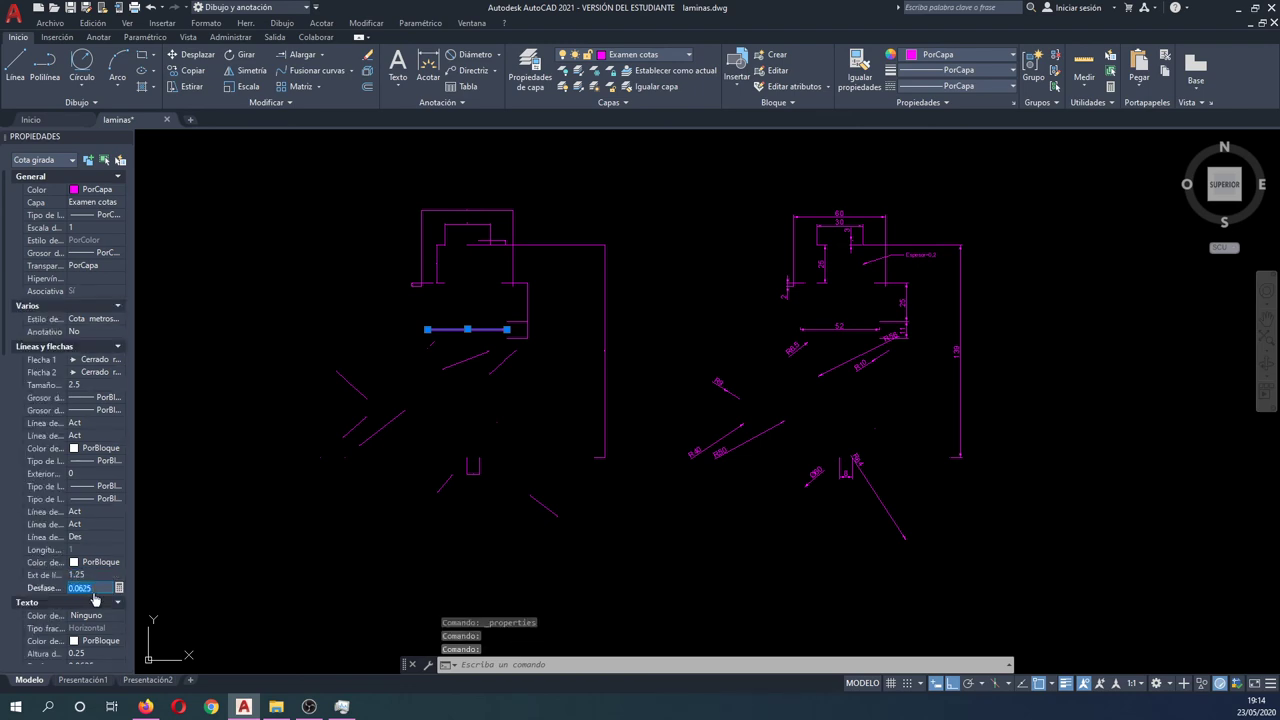
text(0.625)
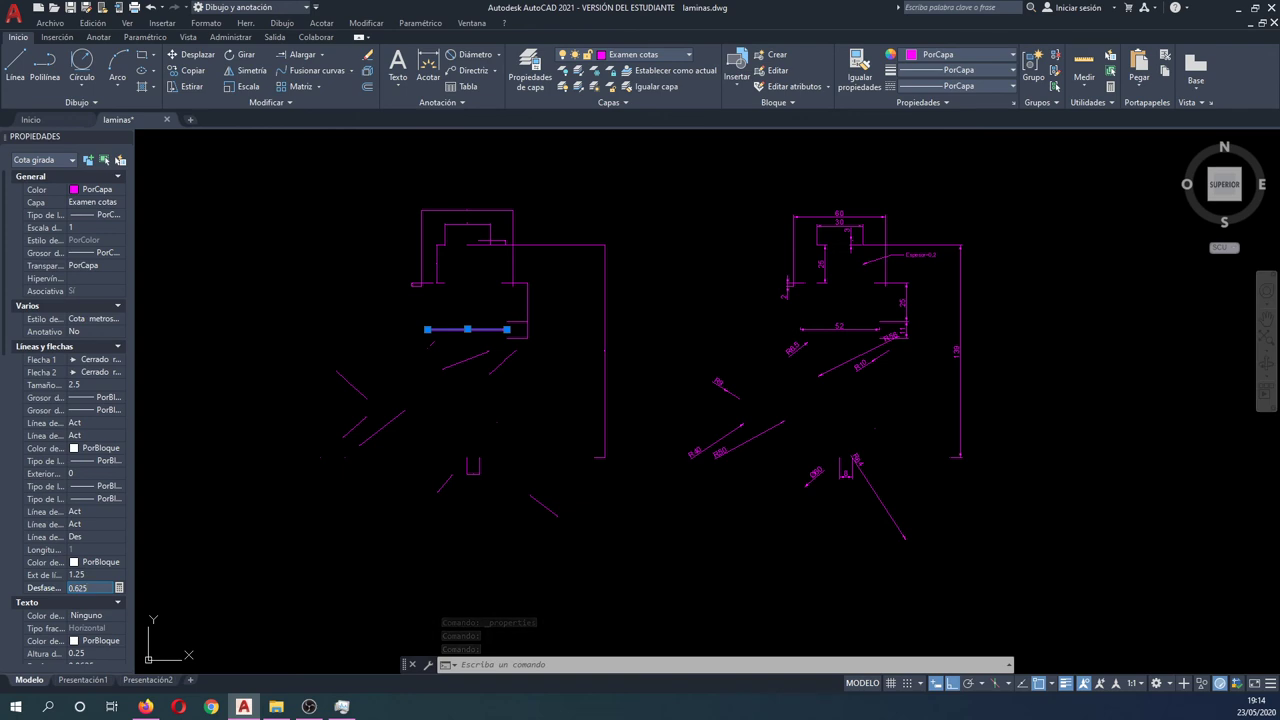
key(Return)
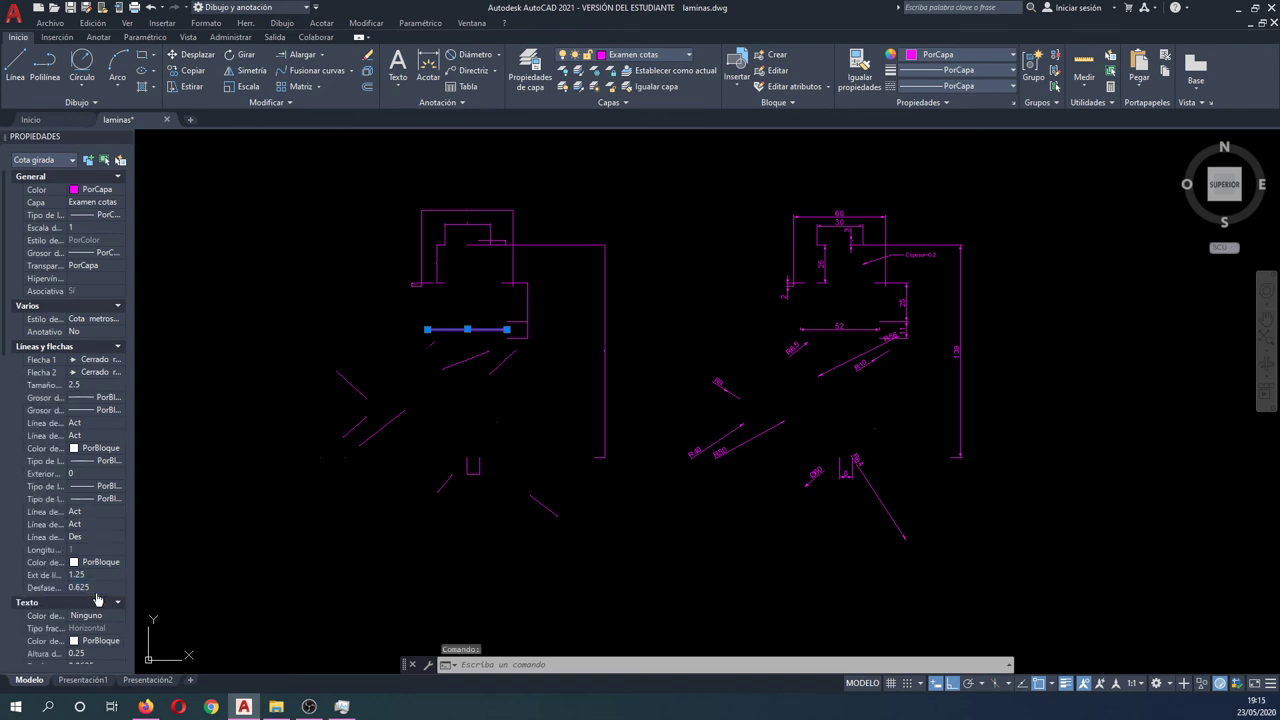
Step: Set the dimension's text height to 3 and text offset to 0.625
scroll(97, 598, down, 2)
click(90, 578)
text(3)
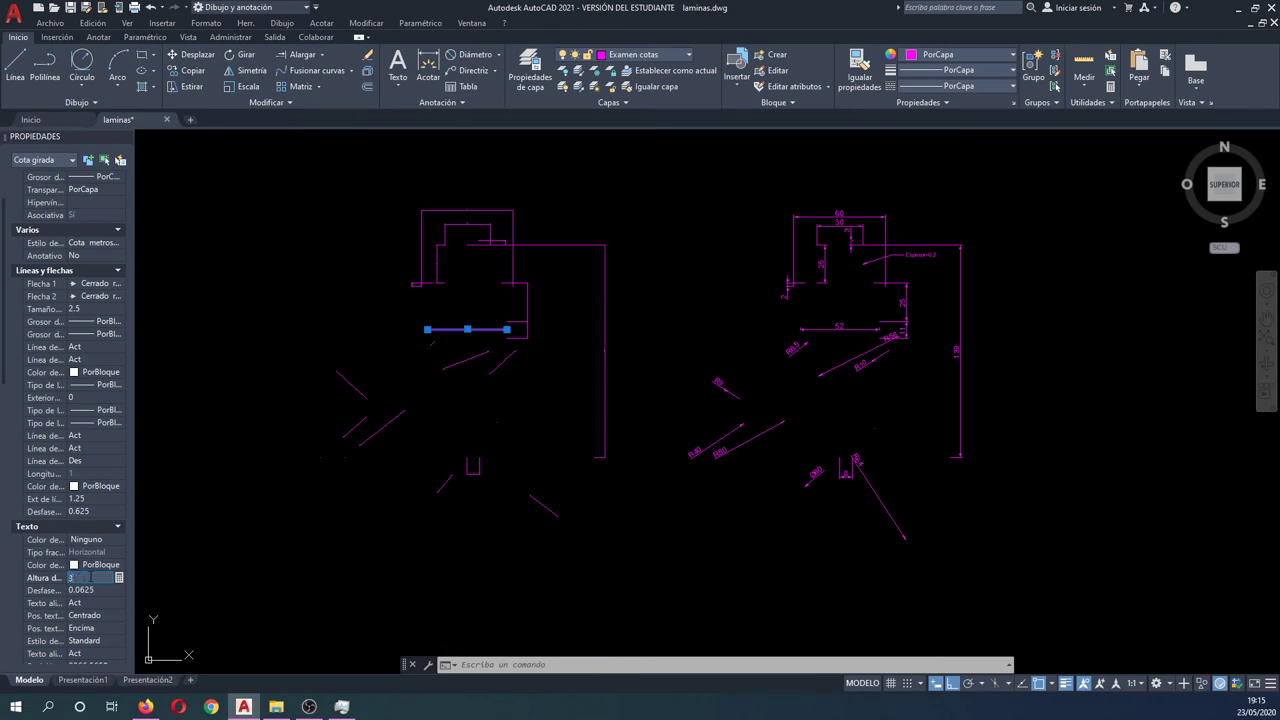
key(Tab)
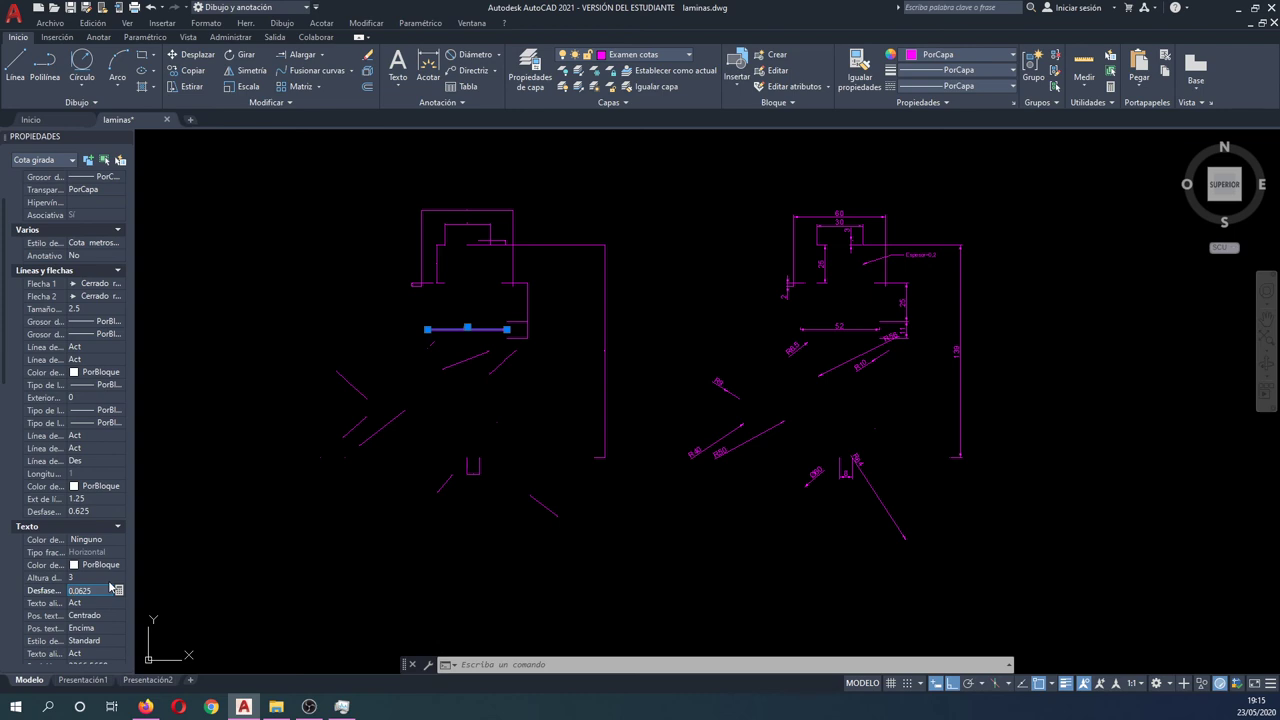
text(0.625)
key(Return)
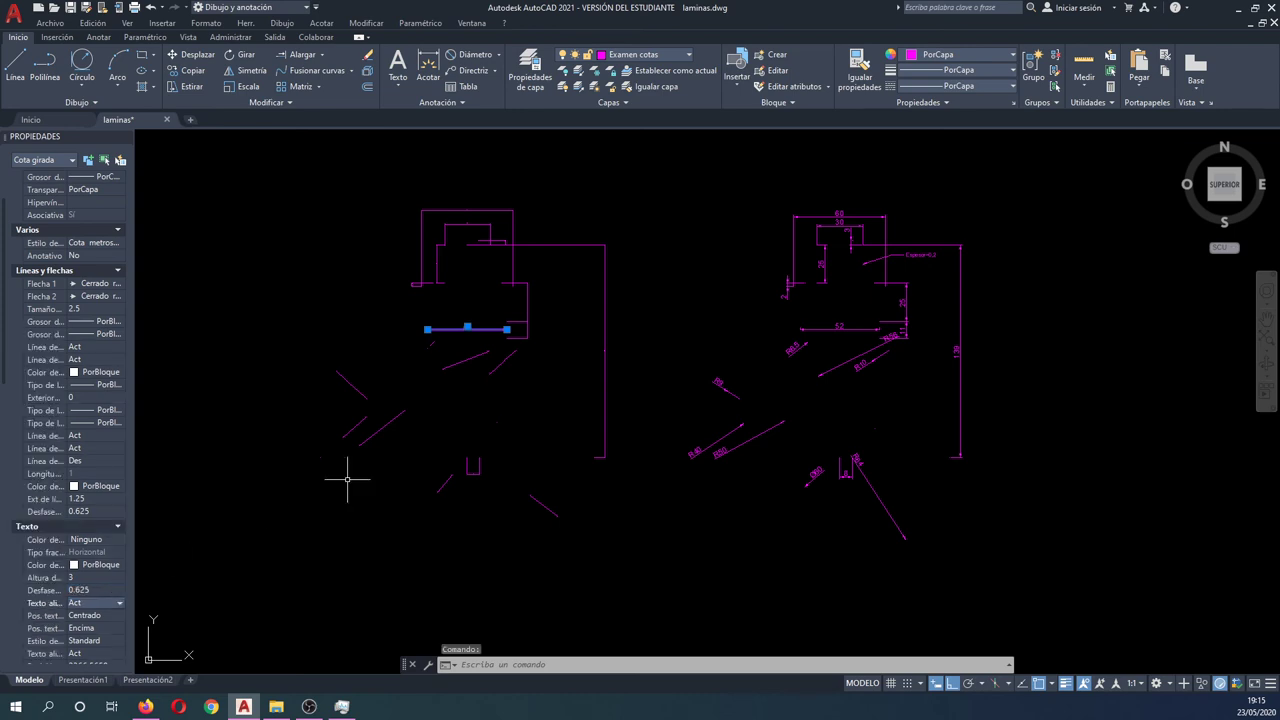
key(Escape)
key(Escape)
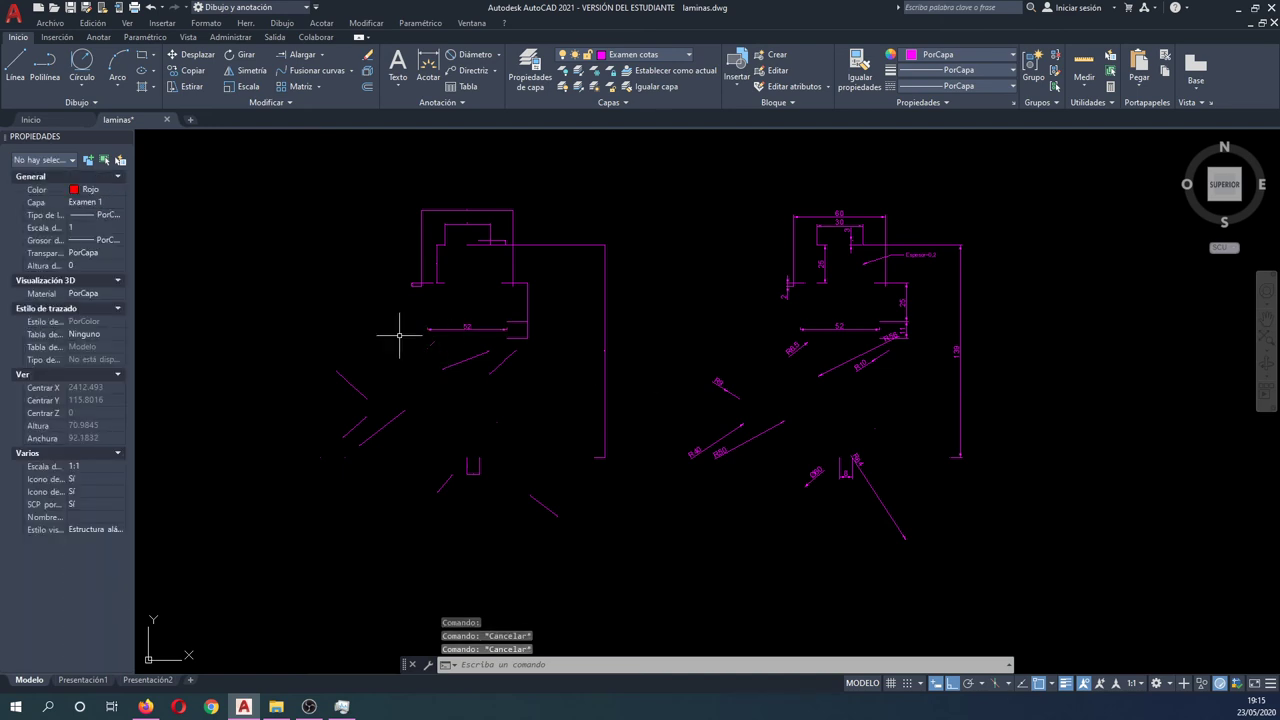
Step: Match the 52 dimension's properties onto the left hook's dimensions, then unisolate all layers
scroll(442, 327, up, 4)
scroll(472, 340, up, 2)
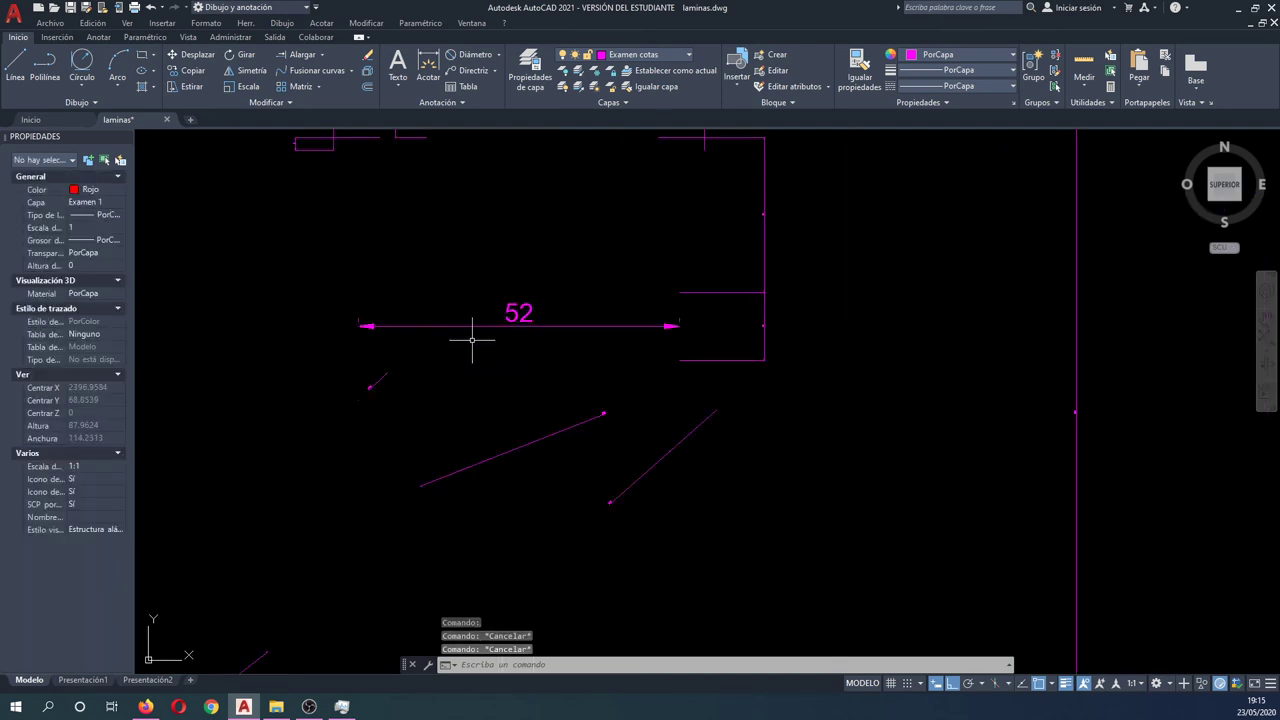
scroll(472, 340, down, 2)
scroll(472, 340, down, 2)
text(ig)
key(Return)
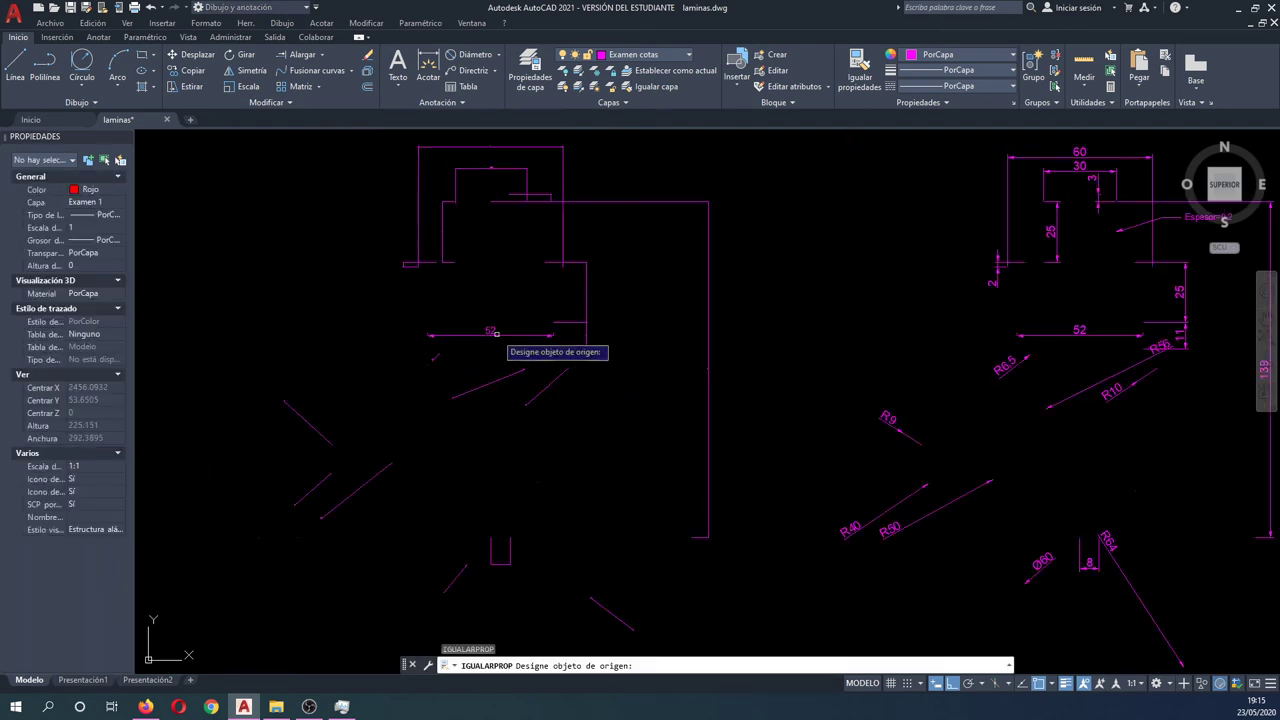
click(495, 335)
scroll(495, 335, down, 3)
click(603, 503)
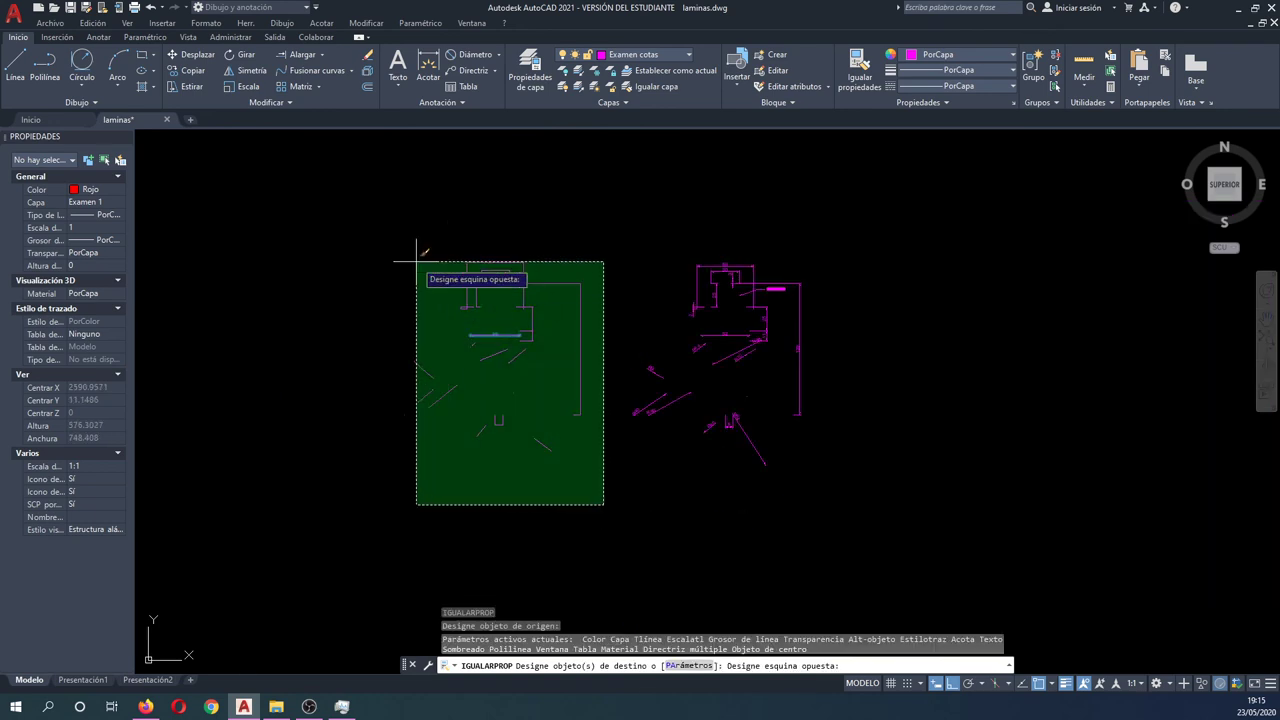
click(386, 222)
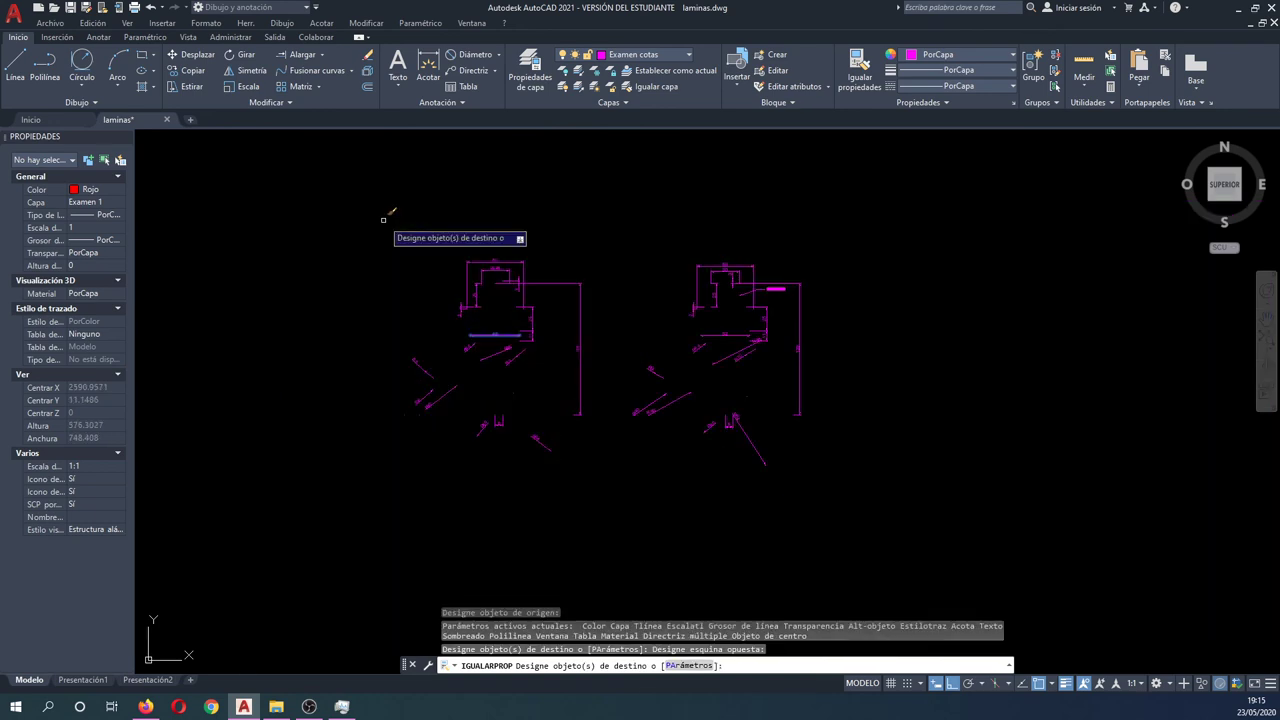
click(576, 90)
Step: Stretch the 29.46 dimension's extension line to the lens endpoint so it reads 30
scroll(531, 298, up, 4)
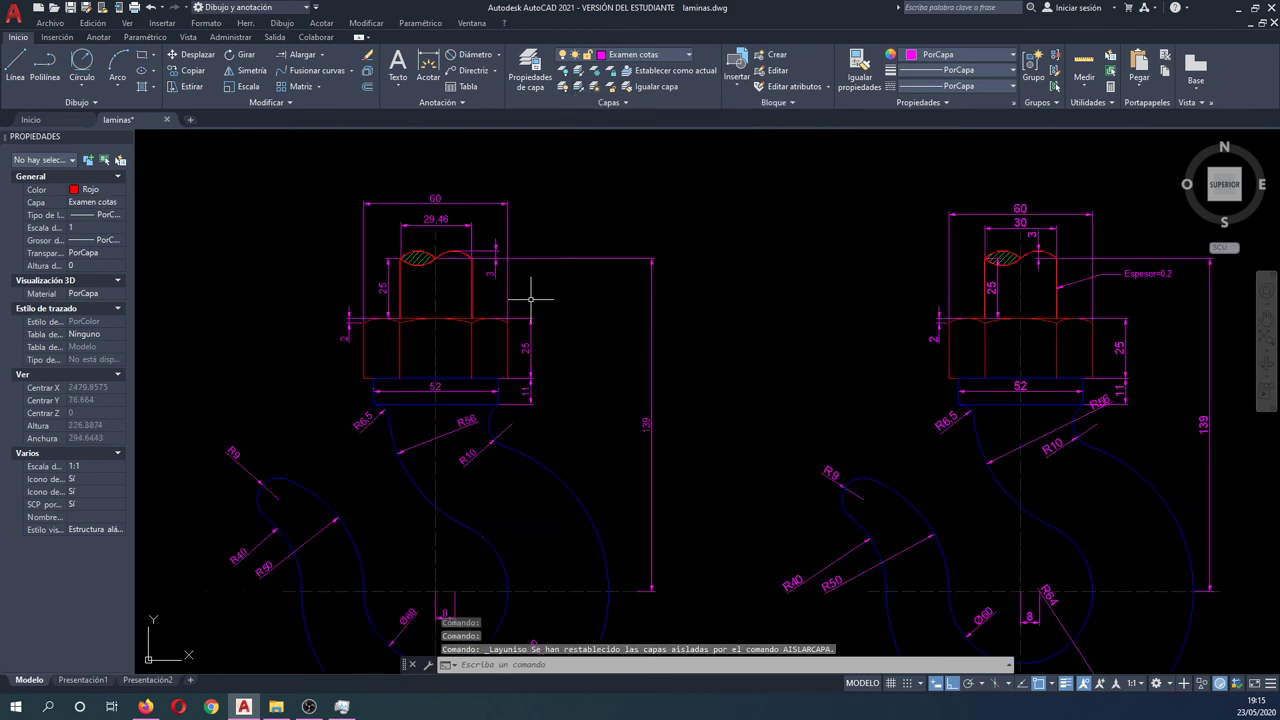
middle_drag(419, 268, 438, 258)
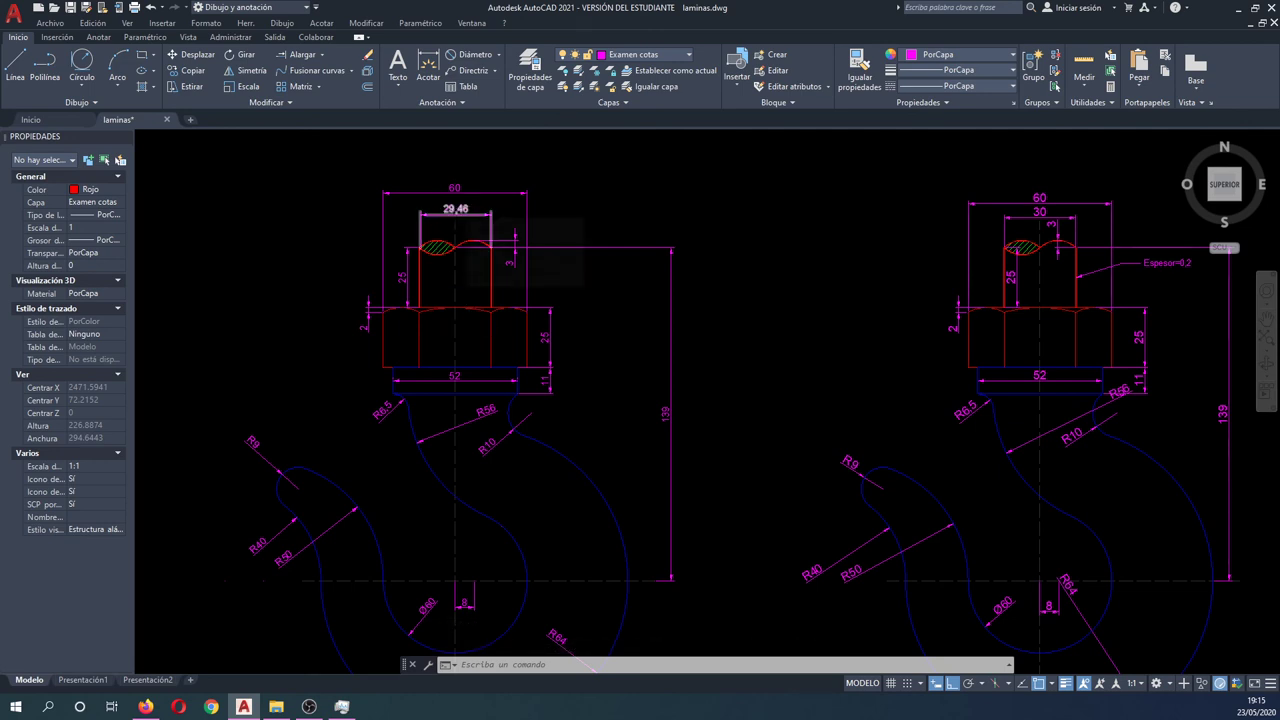
scroll(455, 208, up, 4)
click(509, 226)
click(487, 208)
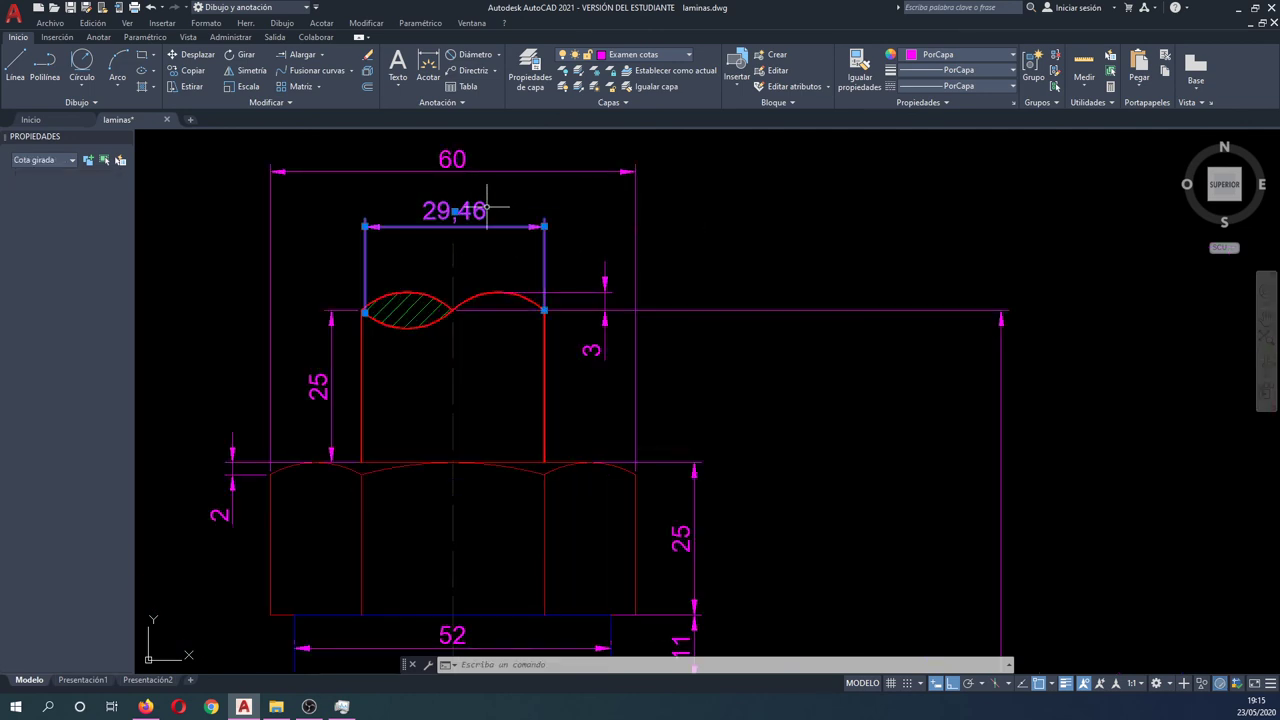
scroll(350, 309, up, 5)
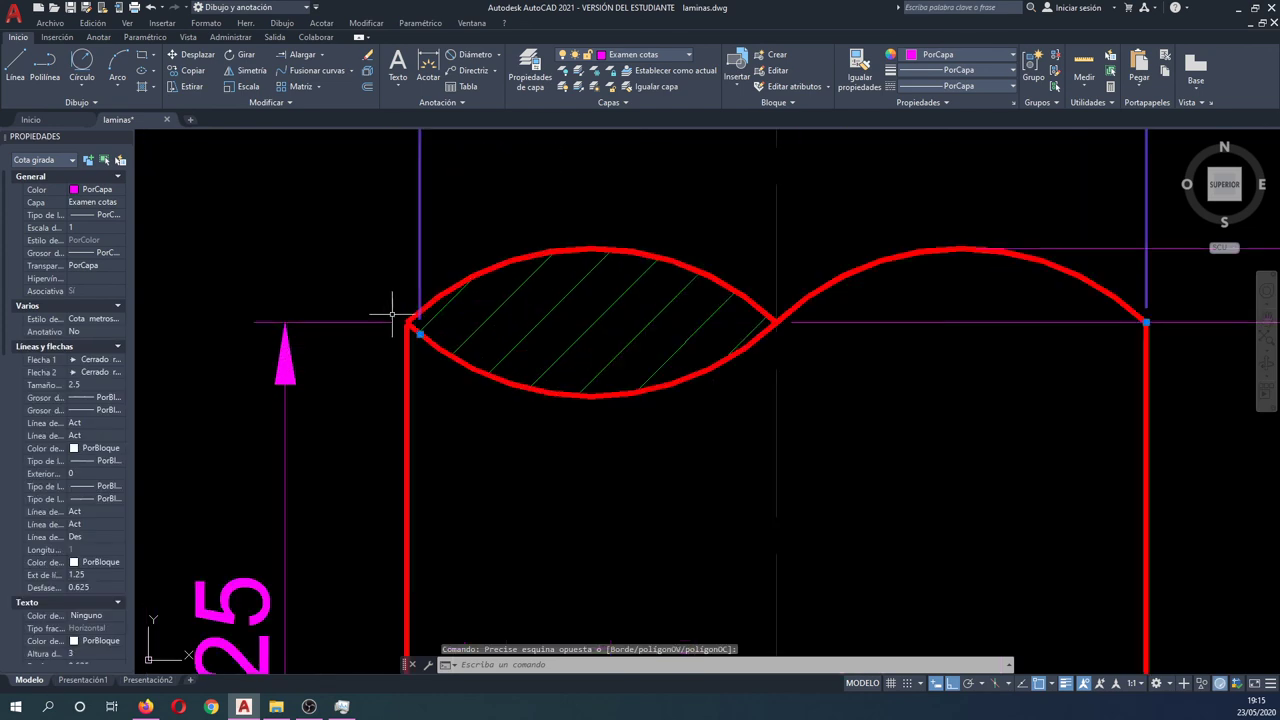
click(420, 334)
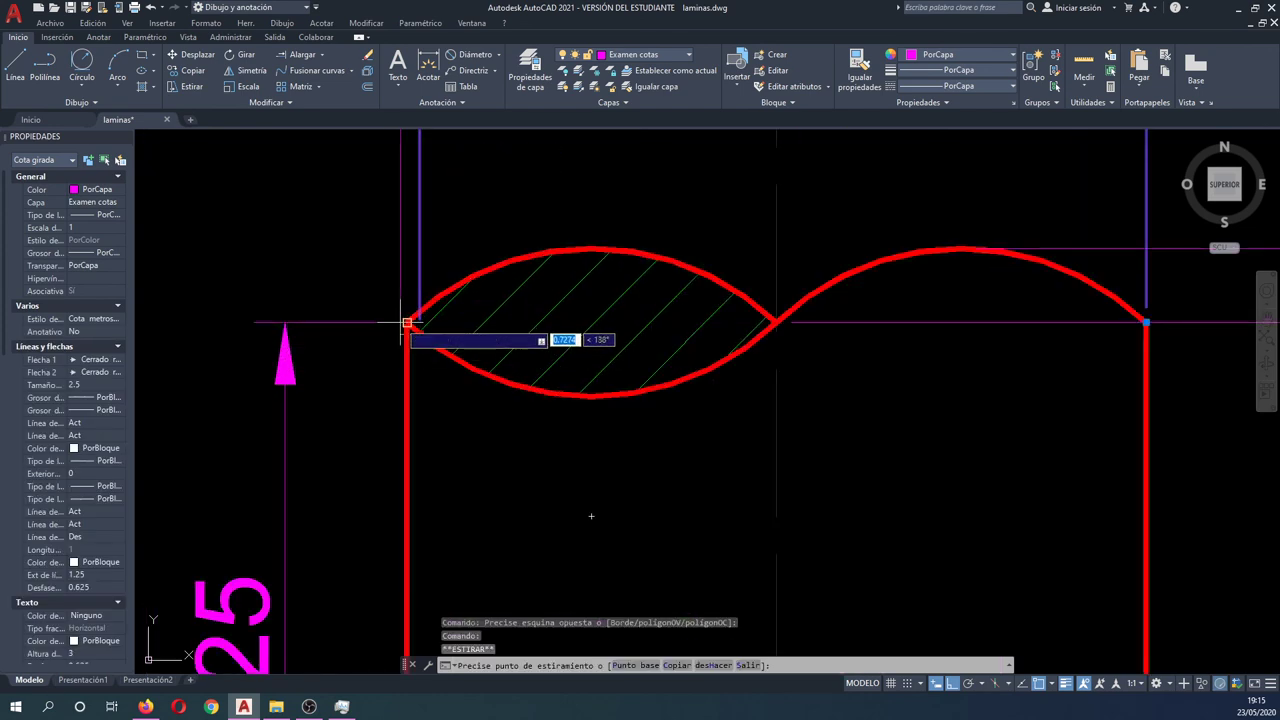
click(407, 323)
scroll(387, 330, down, 3)
scroll(386, 334, down, 2)
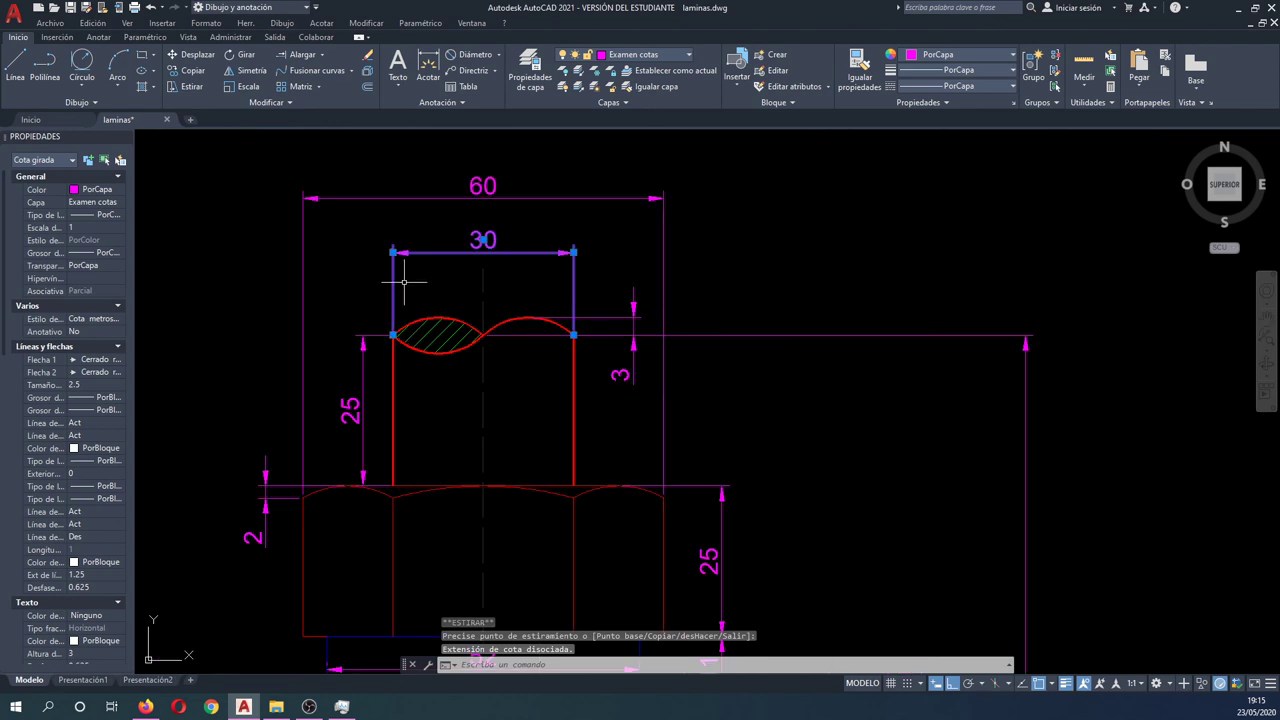
key(Escape)
key(Escape)
Step: Move the R56 radius label to a clearer spot
scroll(400, 292, down, 2)
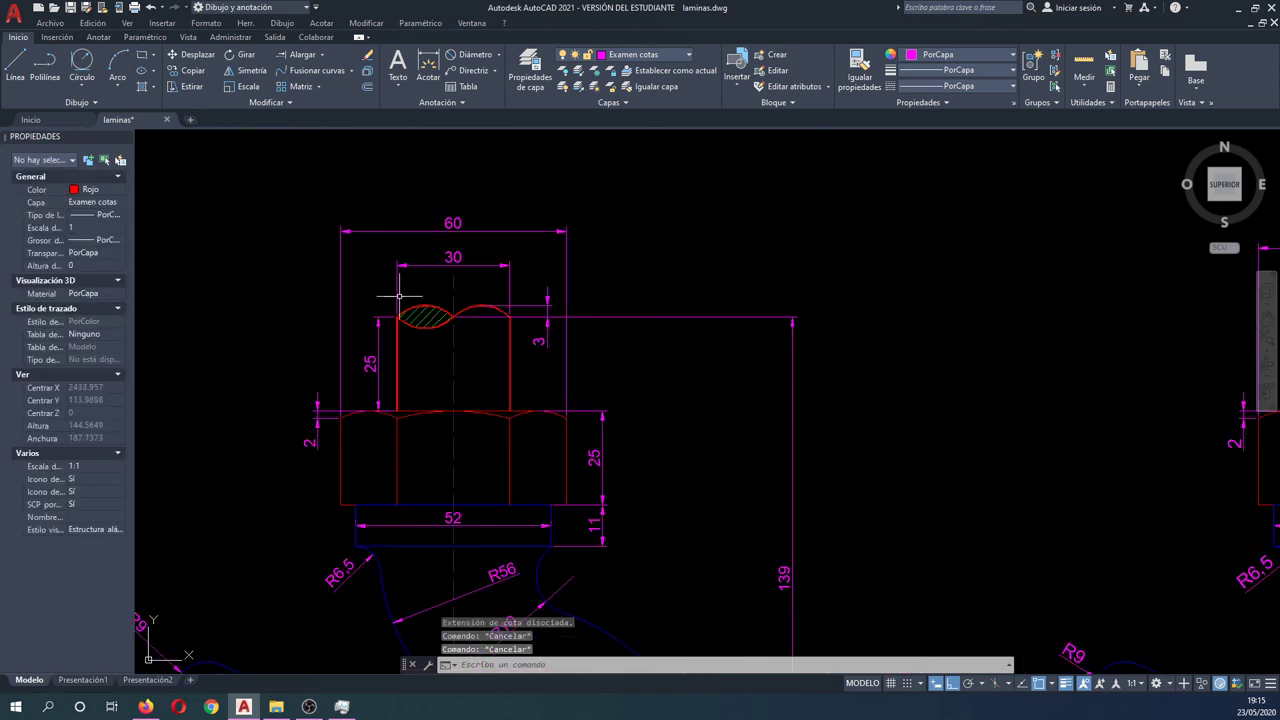
middle_drag(362, 403, 366, 351)
scroll(365, 349, down, 1)
scroll(364, 348, down, 1)
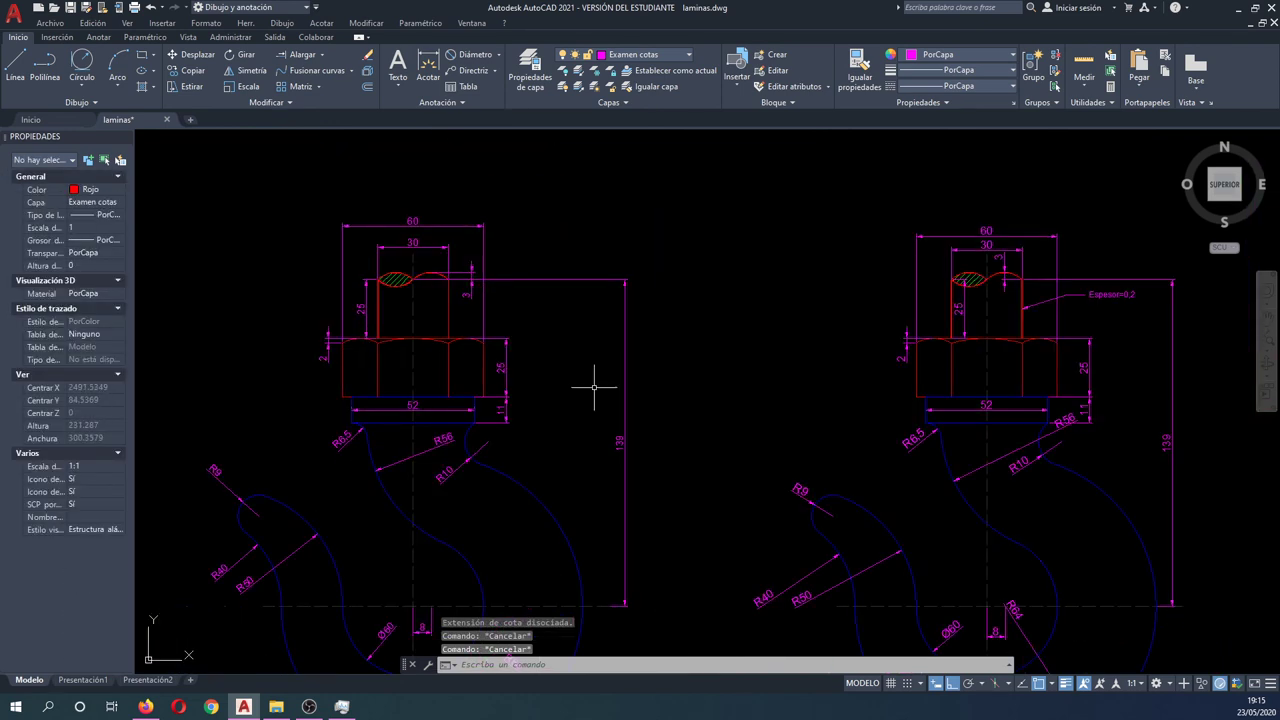
middle_drag(600, 425, 616, 333)
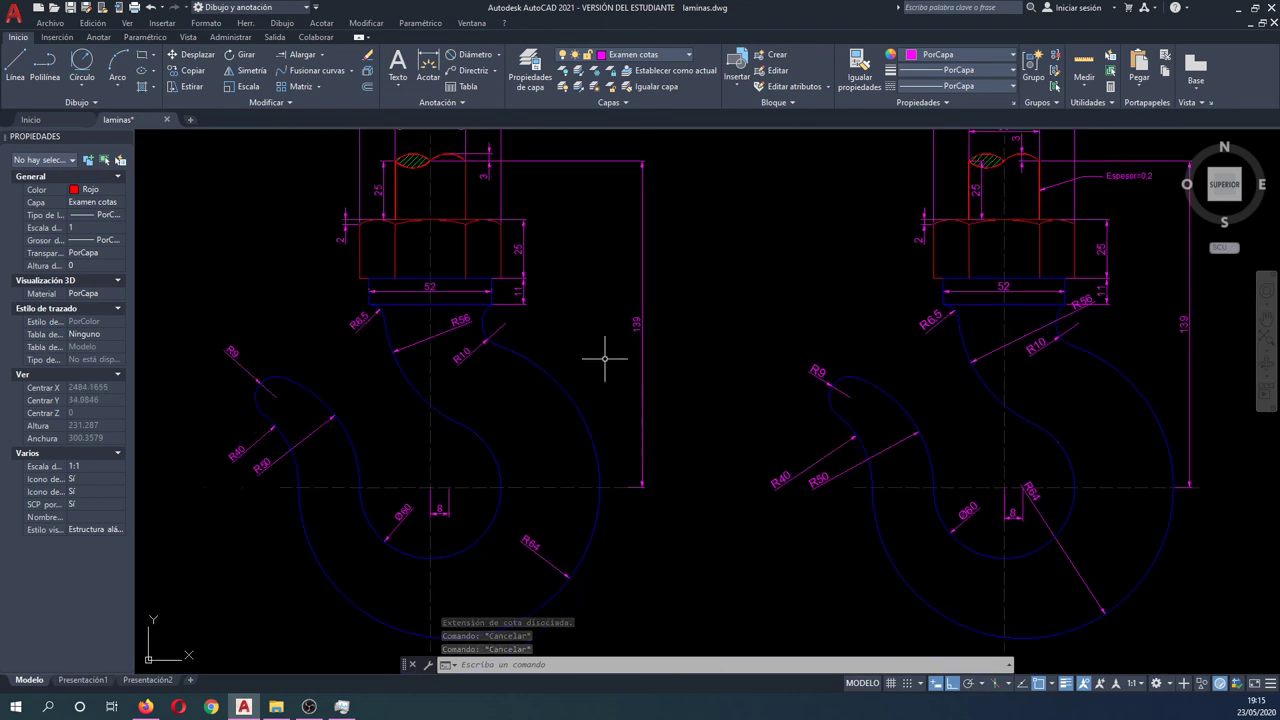
scroll(422, 340, up, 2)
click(450, 316)
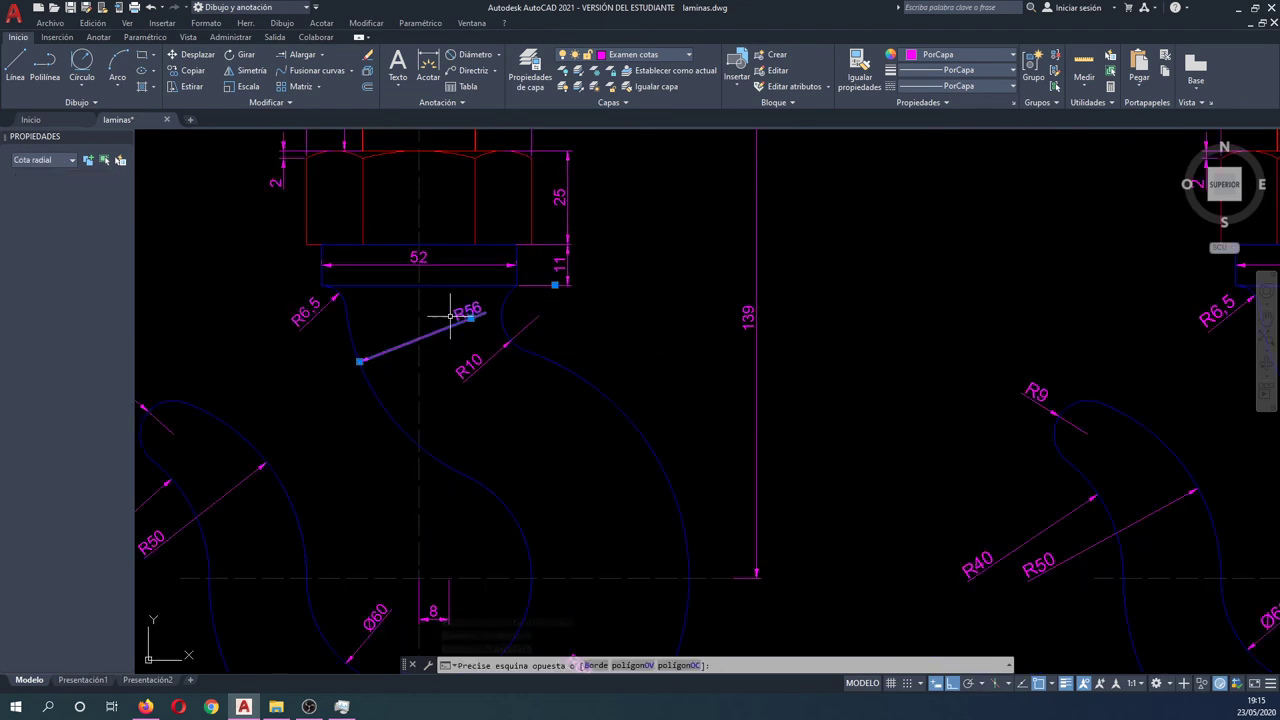
click(462, 320)
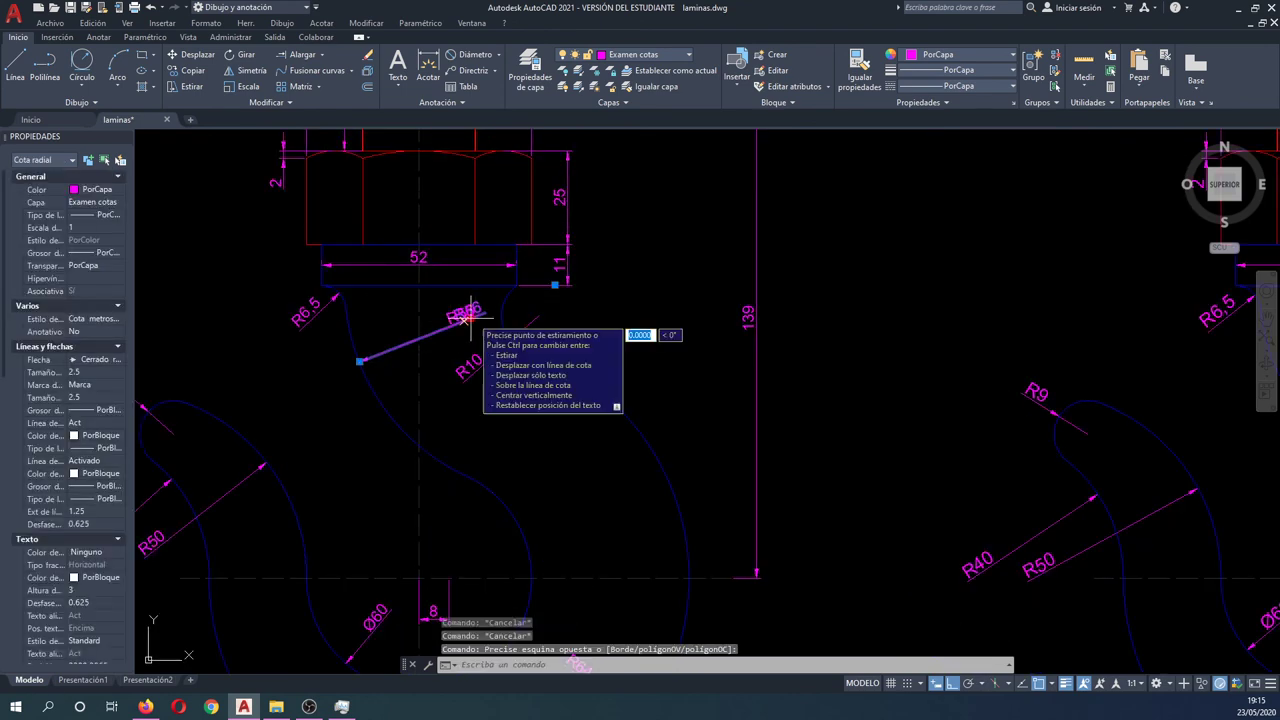
click(470, 317)
right_click(467, 350)
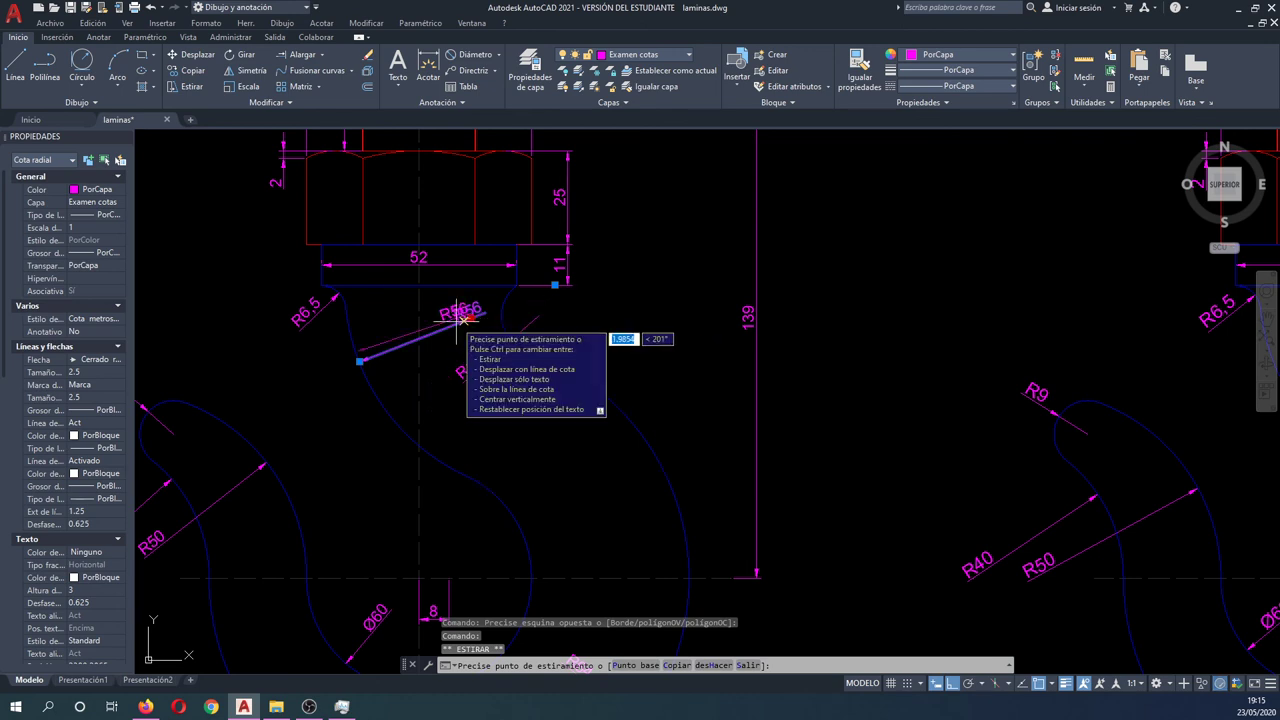
scroll(467, 352, up, 1)
scroll(480, 352, up, 2)
click(520, 352)
Step: Reposition the R64 radius label along its arc
scroll(520, 352, down, 3)
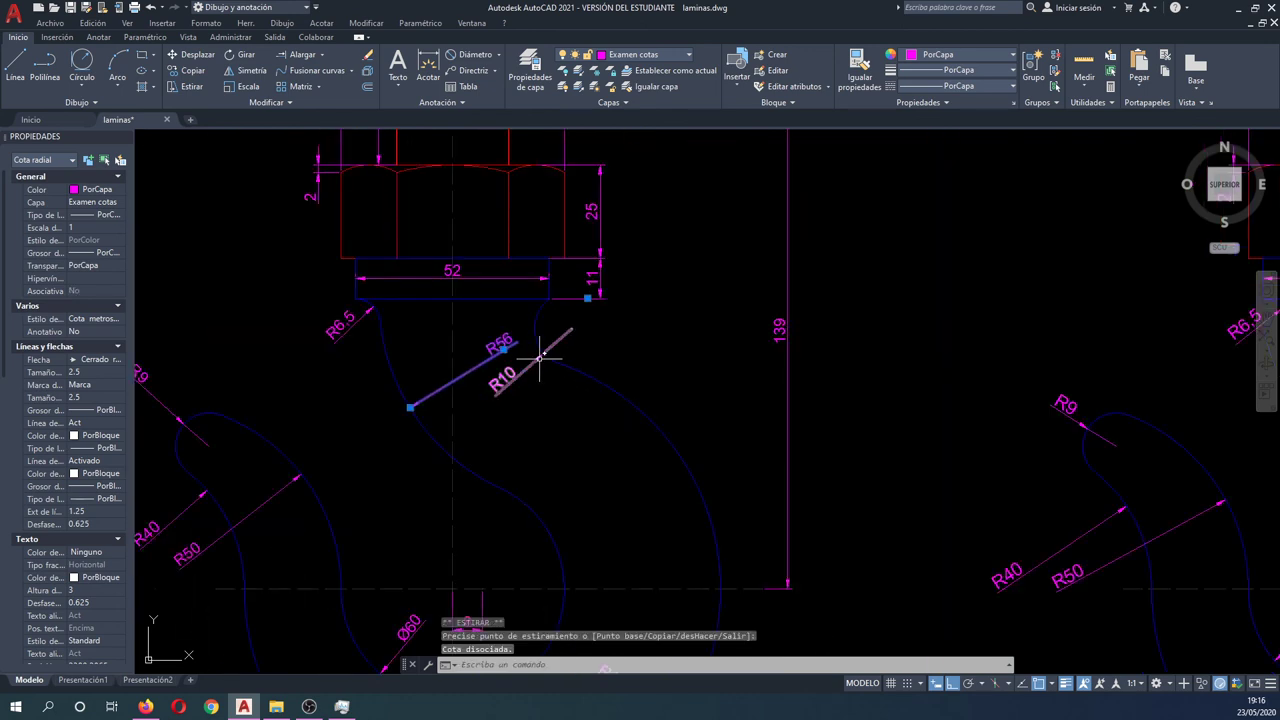
scroll(543, 349, down, 2)
scroll(591, 377, up, 1)
scroll(528, 330, down, 1)
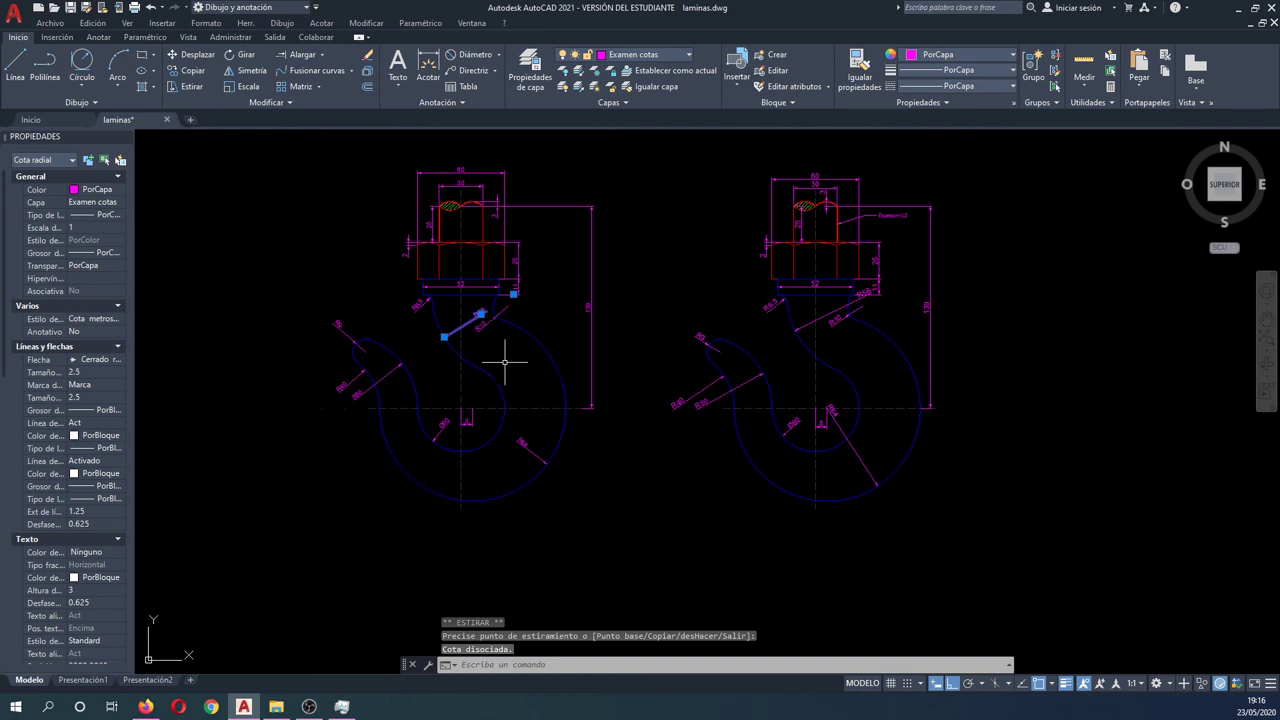
middle_drag(500, 363, 551, 363)
scroll(546, 443, up, 2)
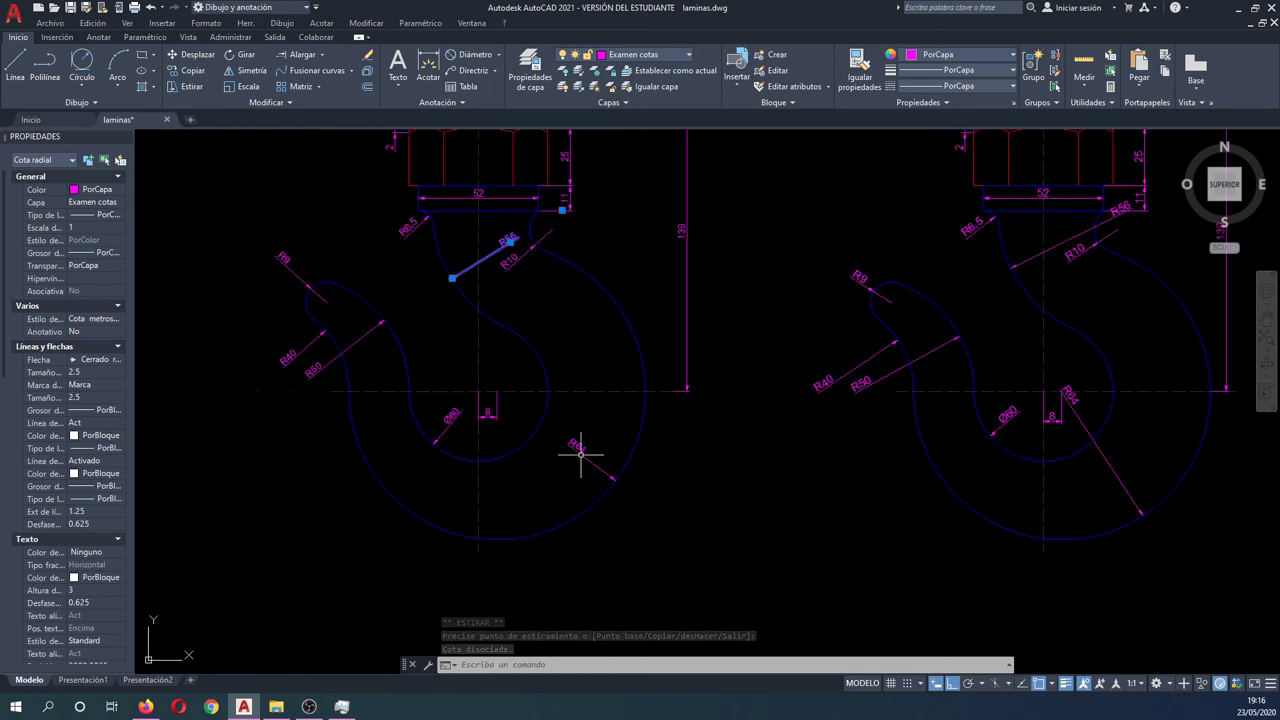
click(585, 455)
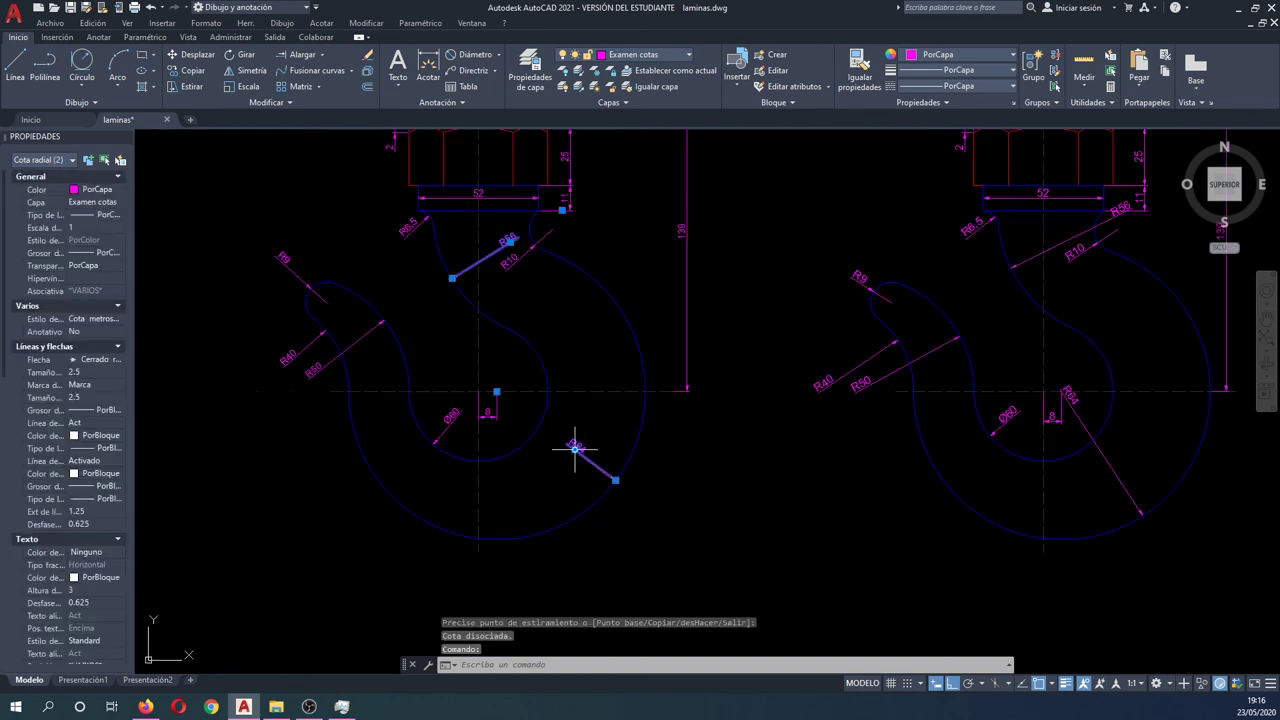
click(575, 448)
scroll(526, 412, up, 4)
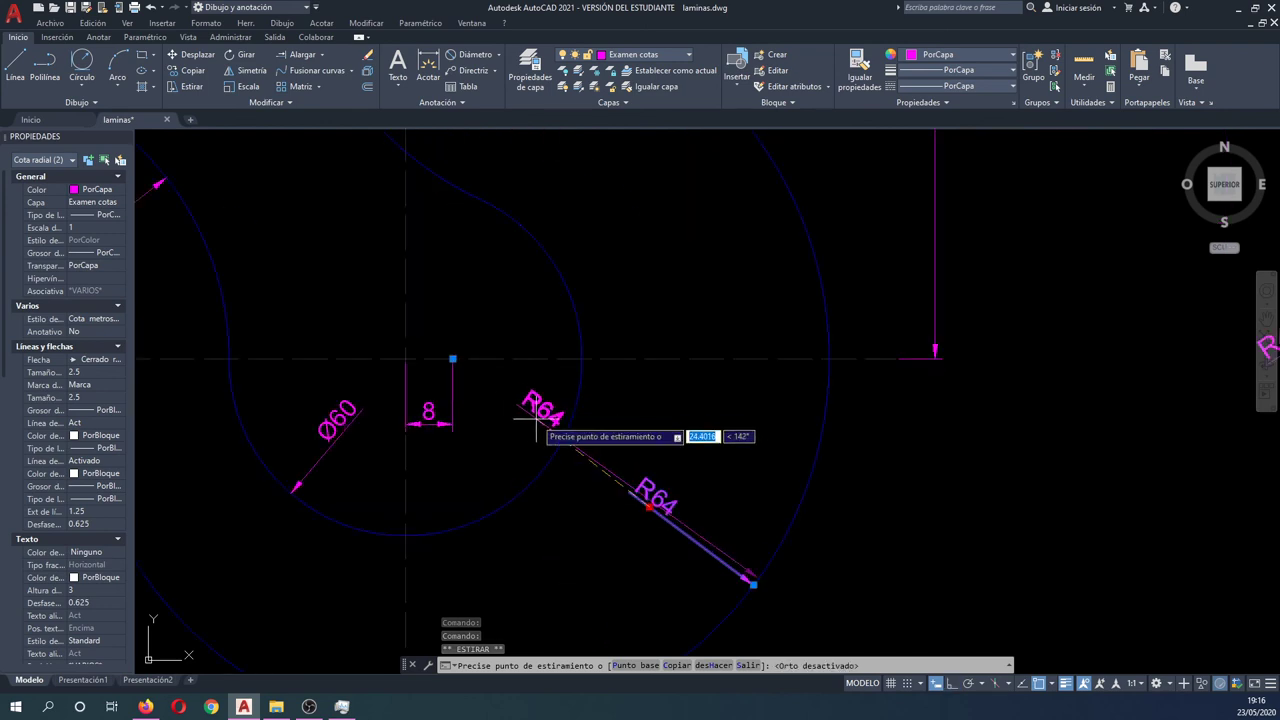
click(514, 400)
scroll(568, 435, down, 4)
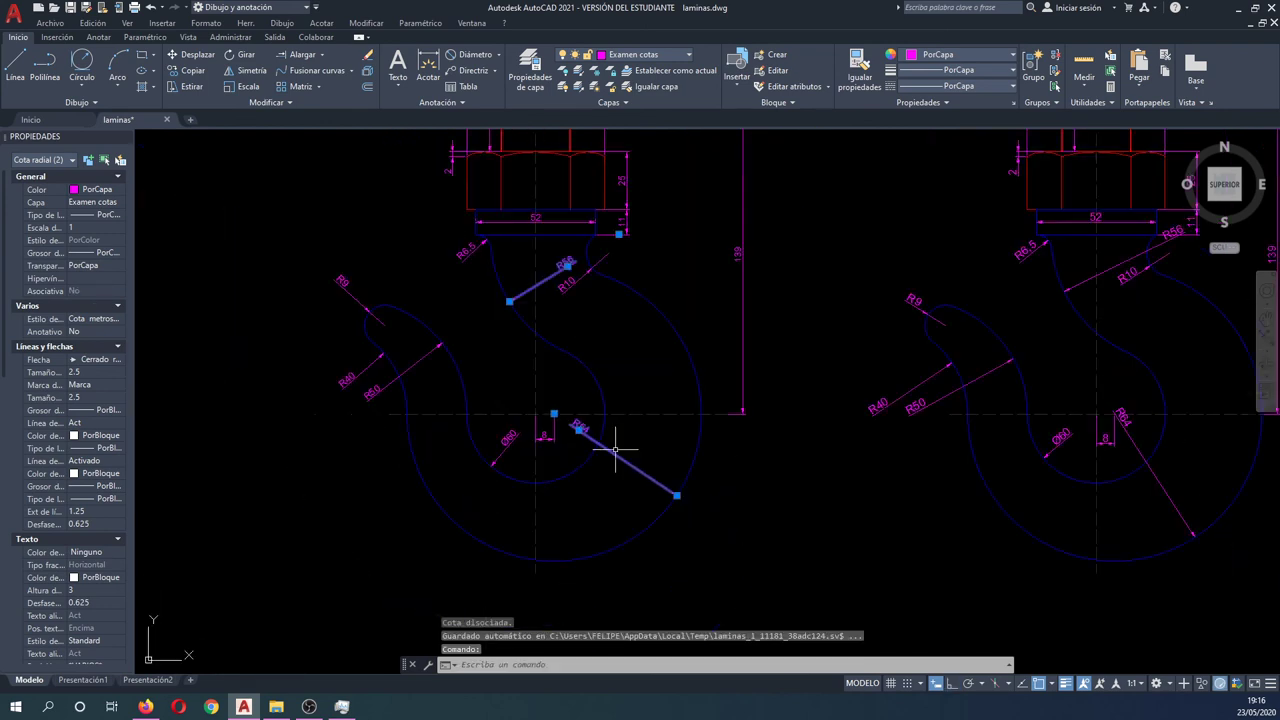
scroll(607, 463, down, 1)
scroll(580, 477, down, 3)
scroll(565, 468, down, 1)
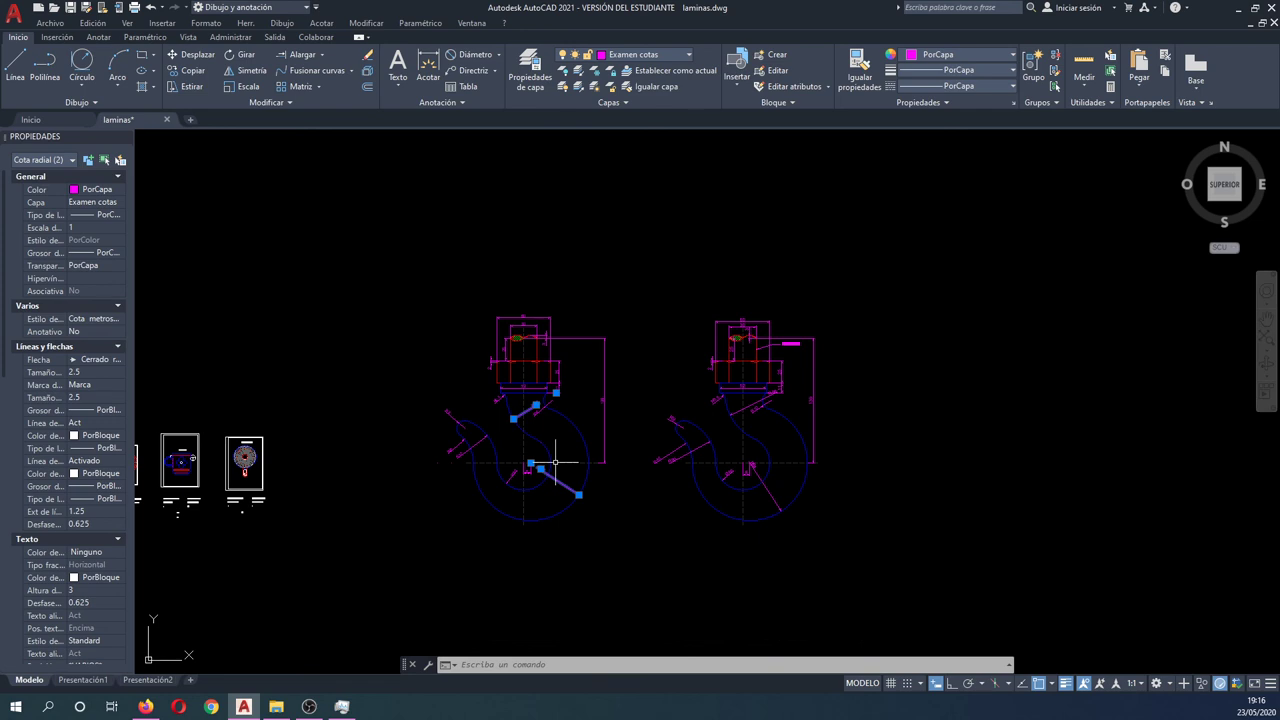
Step: Copy the empty sheet frame further to the right
scroll(555, 462, up, 2)
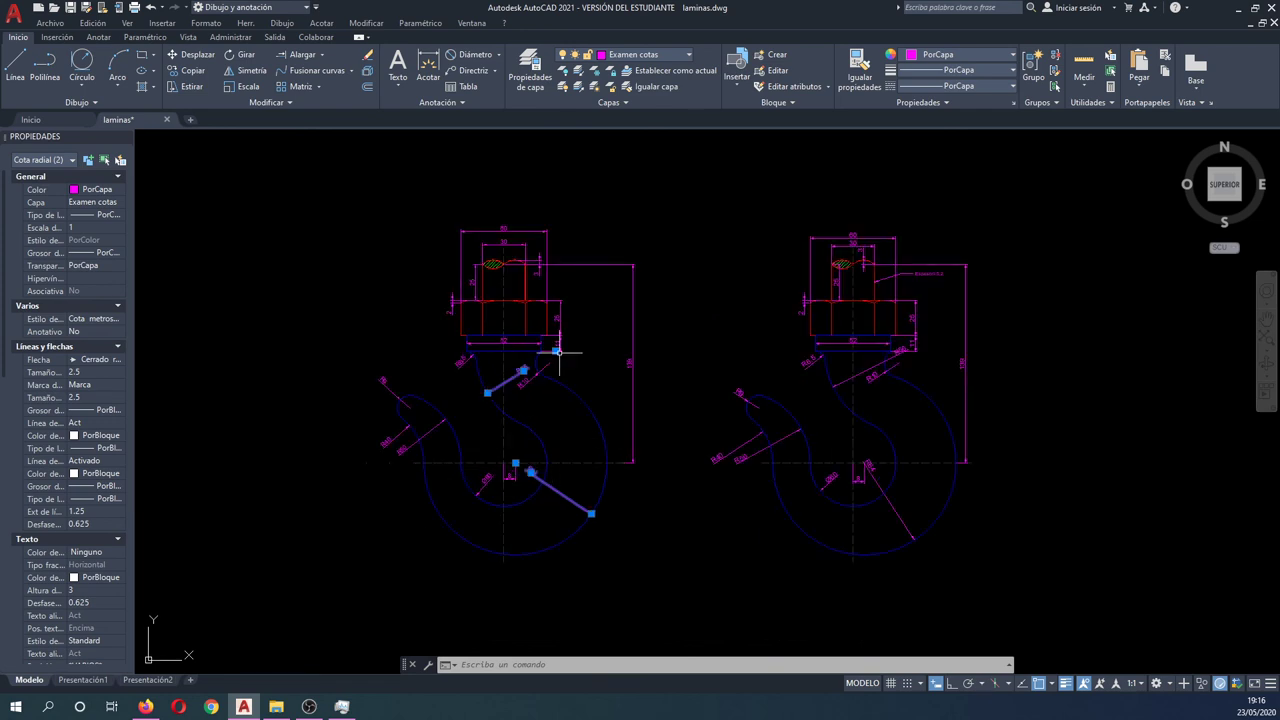
scroll(651, 364, down, 4)
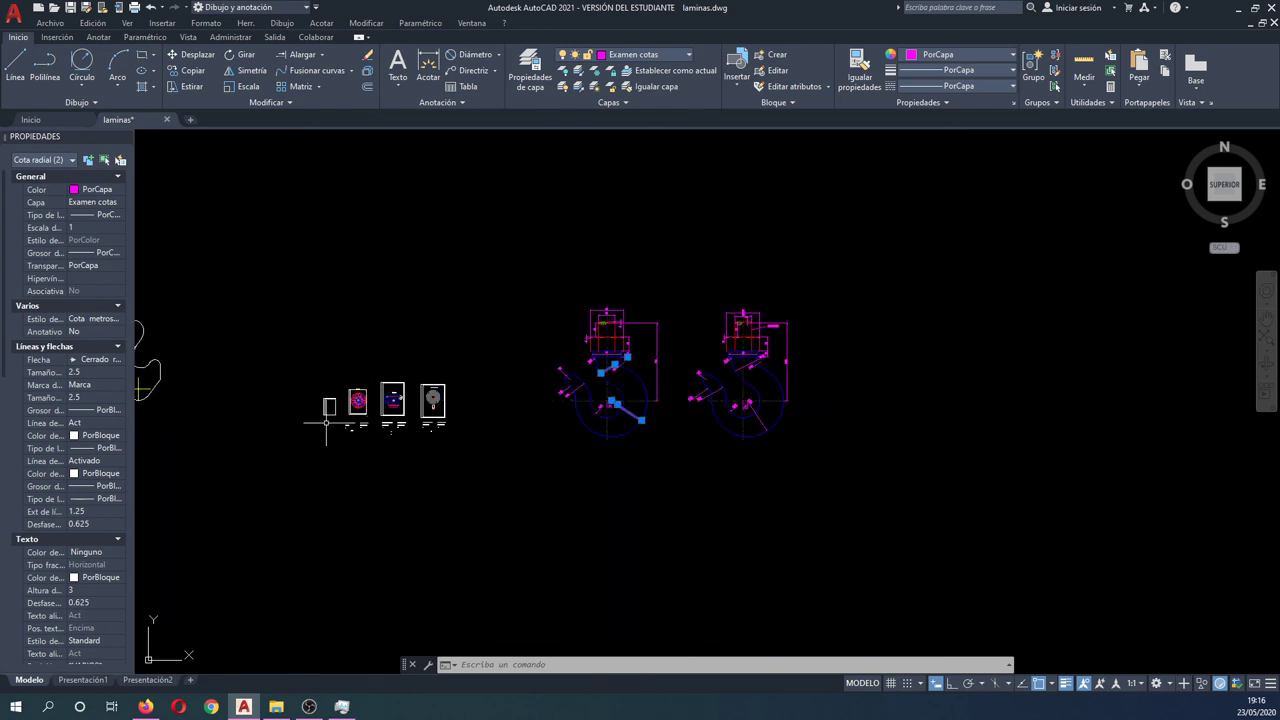
scroll(387, 438, up, 2)
scroll(387, 438, up, 2)
text(c)
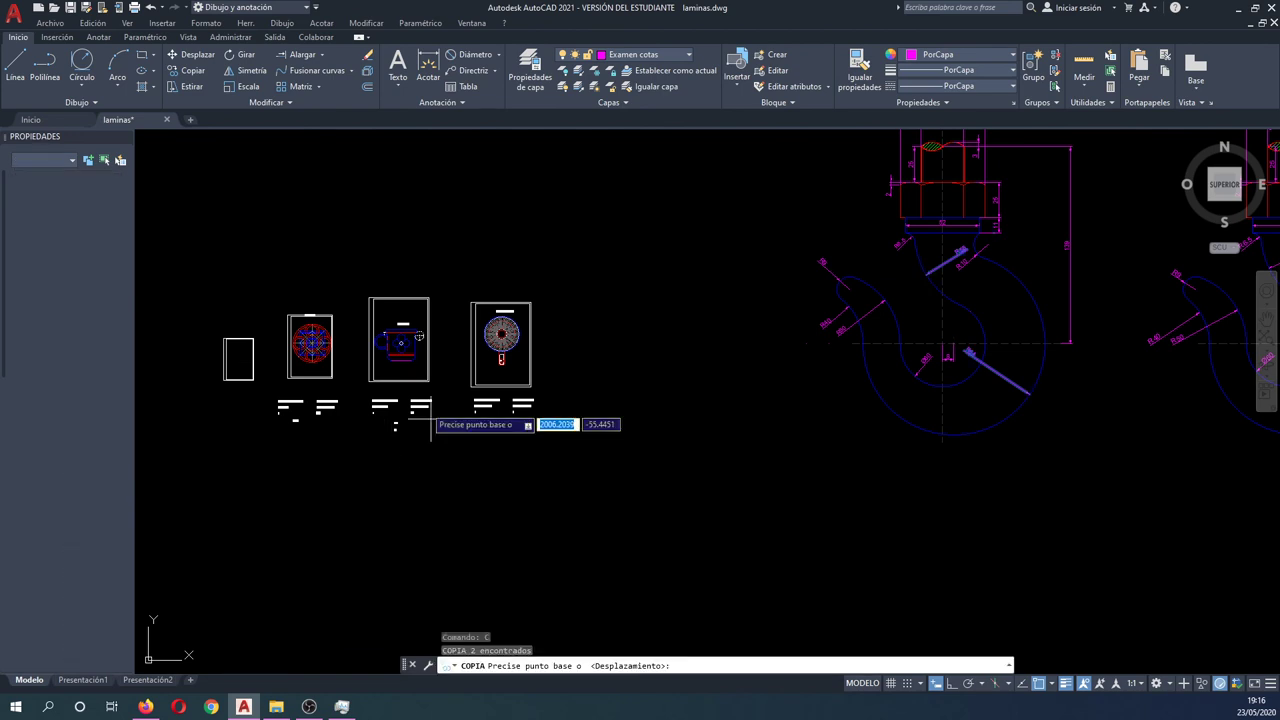
key(Return)
key(Escape)
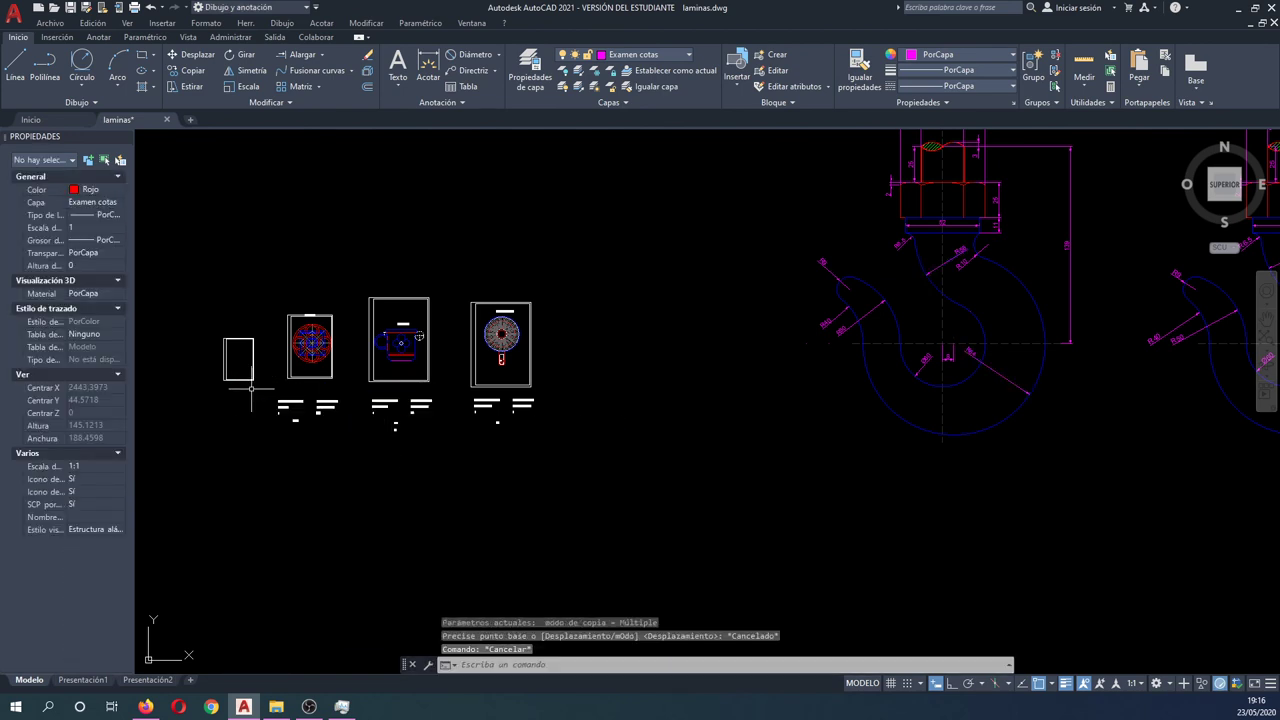
key(Return)
click(286, 400)
click(230, 360)
key(Return)
click(230, 360)
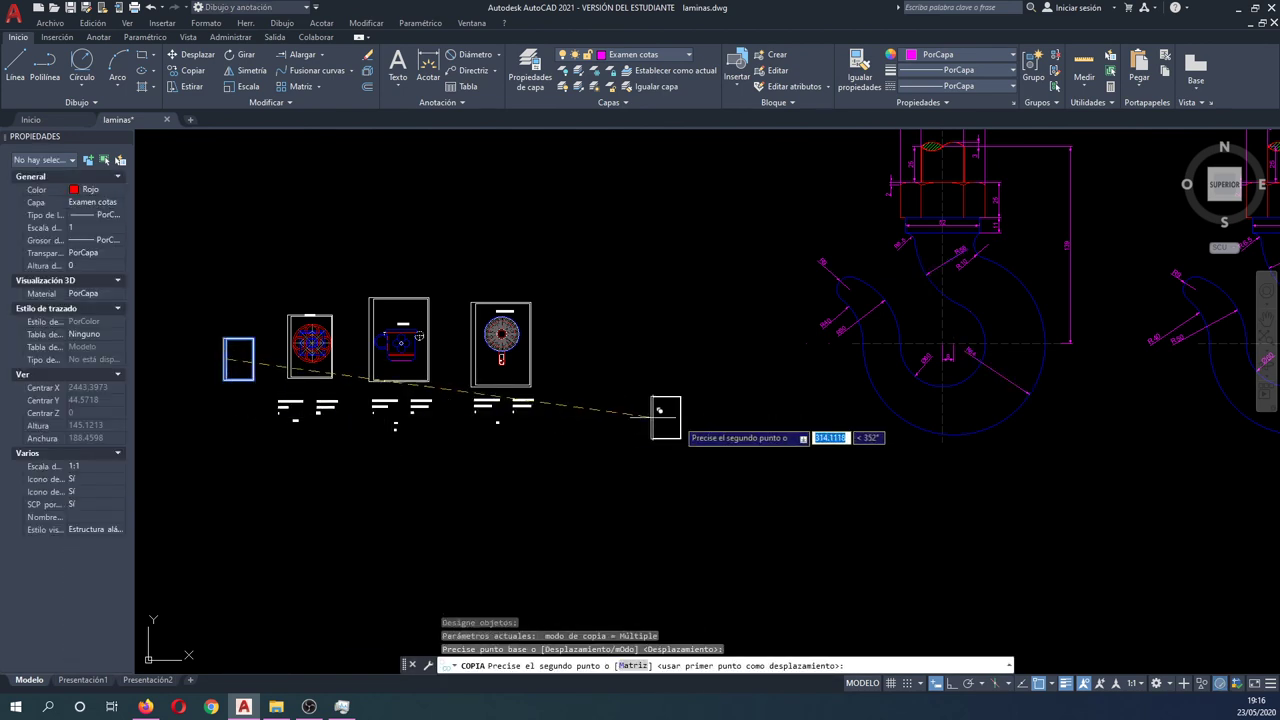
click(756, 426)
key(Escape)
key(Escape)
key(Escape)
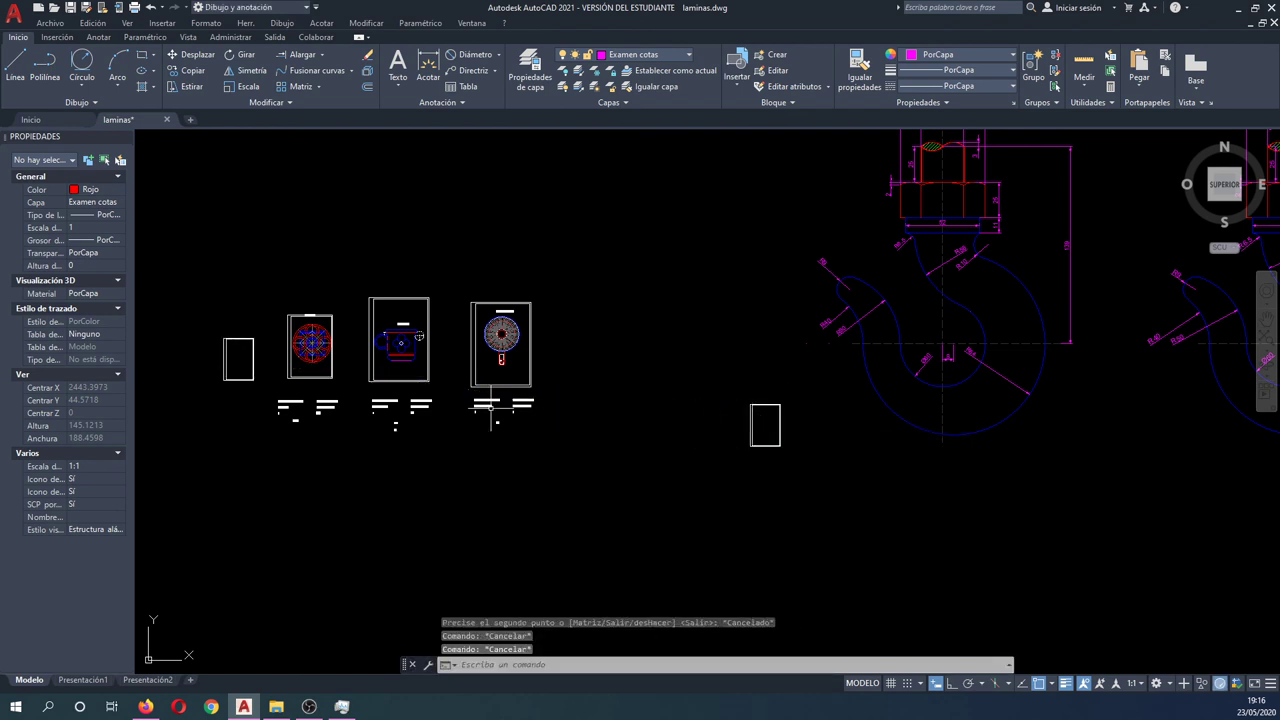
Step: Copy the three units label texts to a spot near the small frame
scroll(494, 413, up, 4)
key(Return)
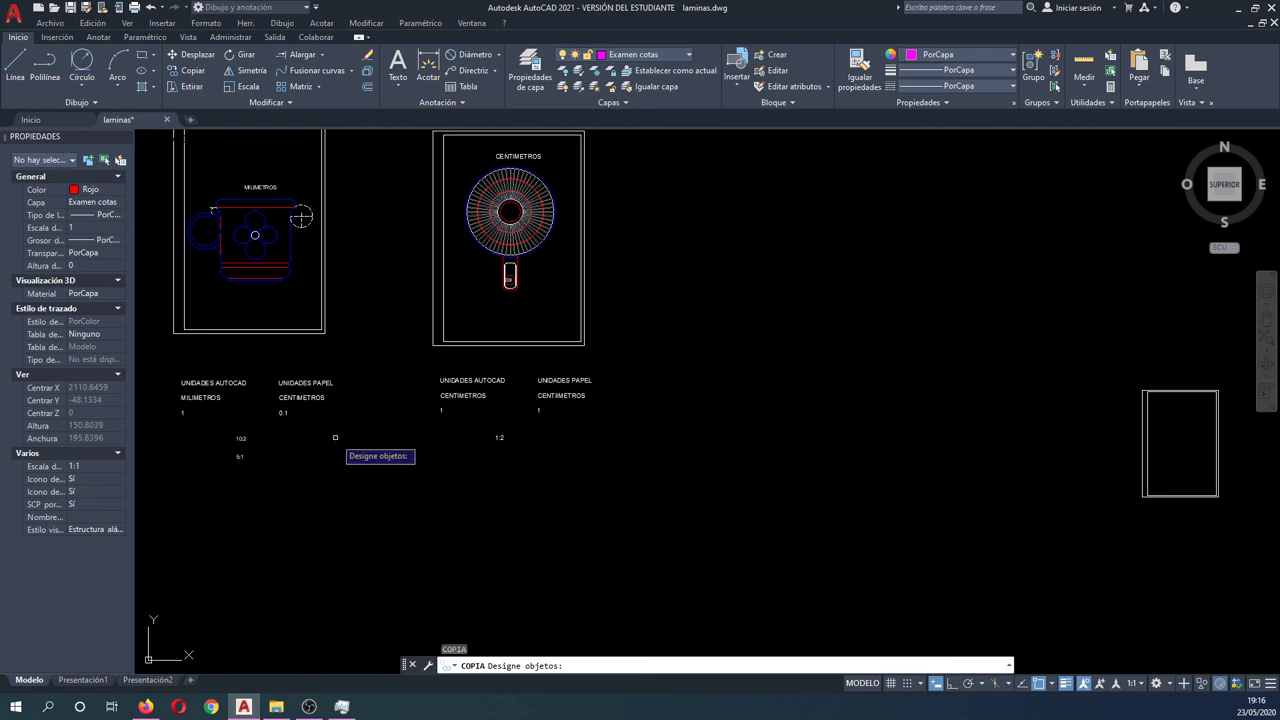
click(336, 446)
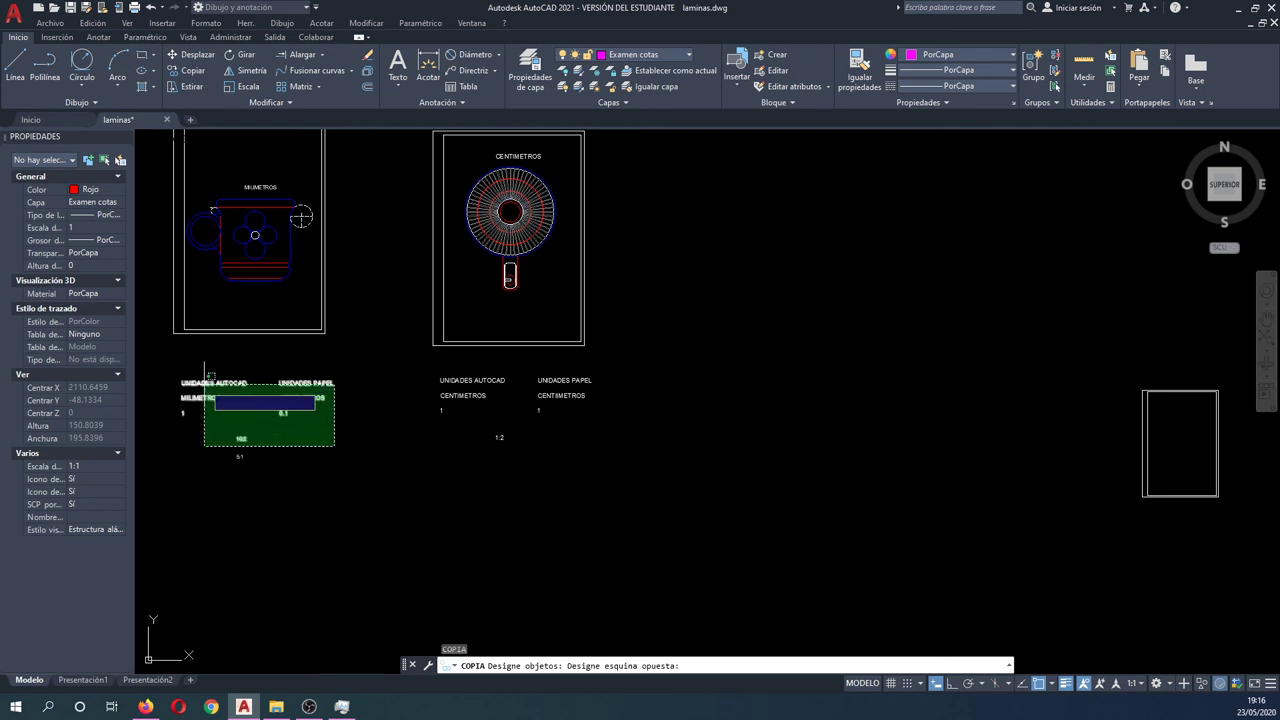
scroll(150, 355, up, 2)
click(168, 371)
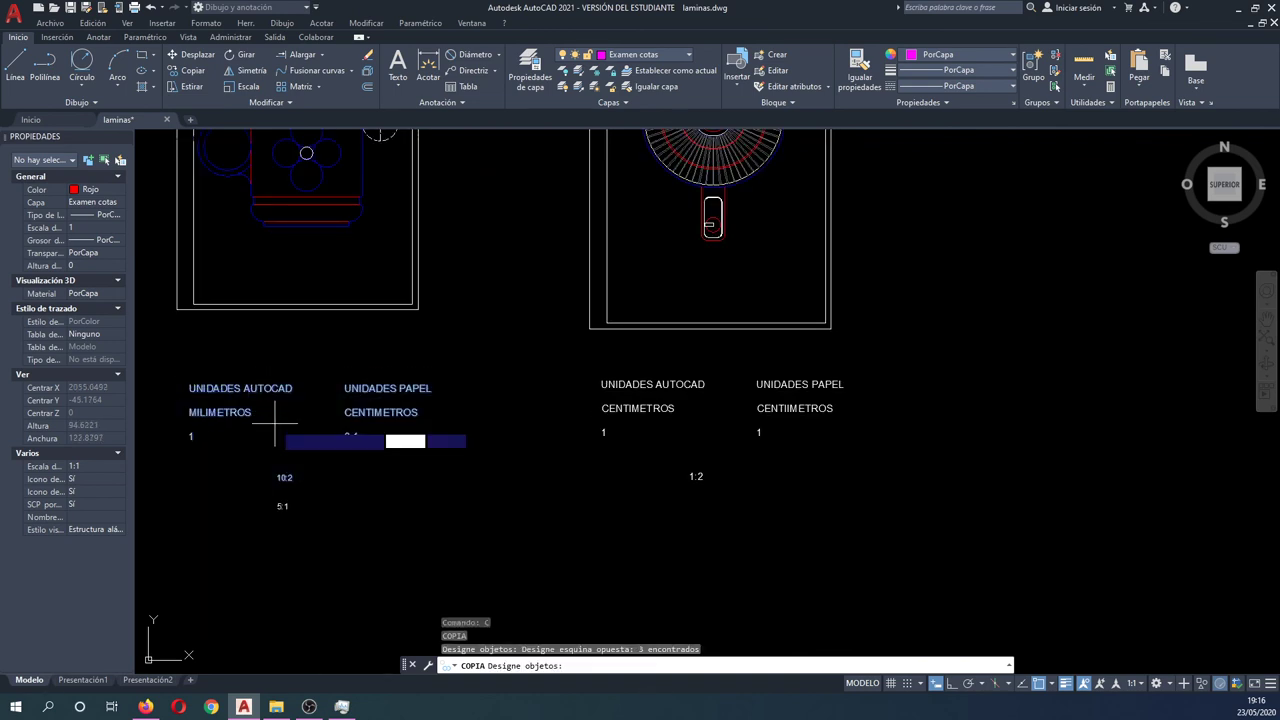
key(Return)
click(278, 436)
scroll(275, 432, down, 5)
scroll(272, 430, down, 1)
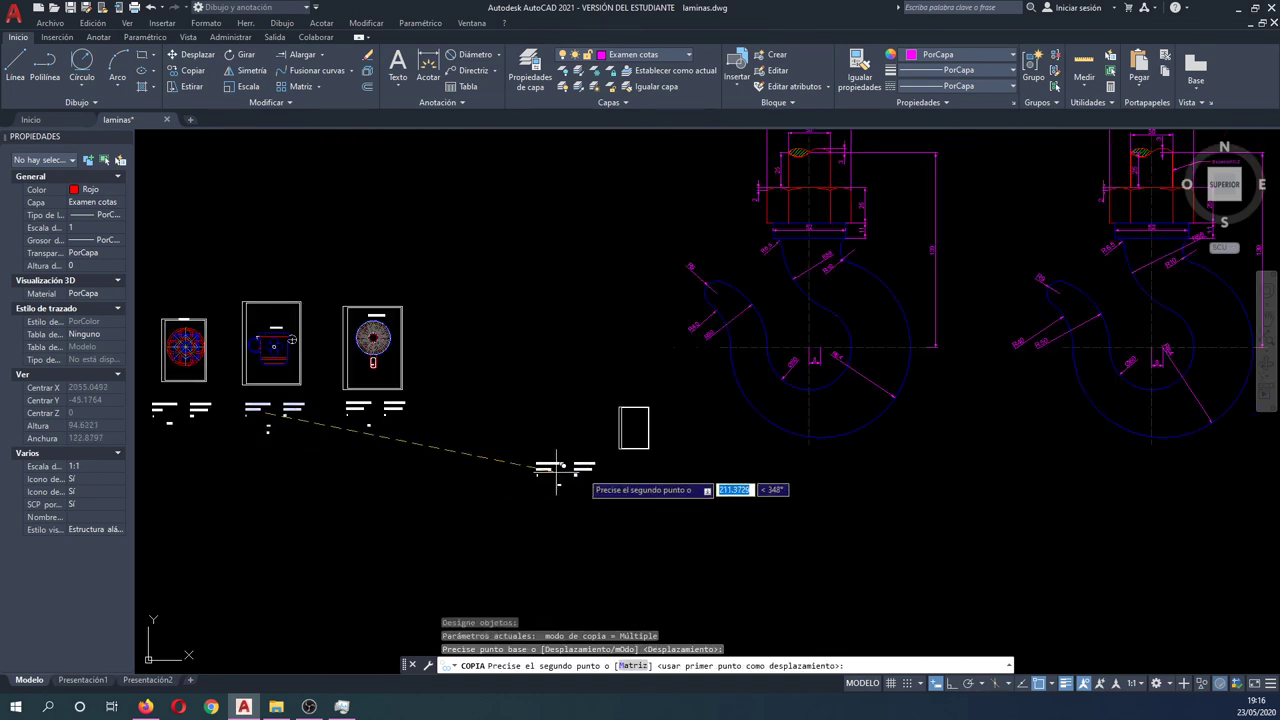
click(810, 510)
key(Escape)
Step: Select the copied 10:2 scale text
scroll(808, 520, up, 4)
middle_drag(808, 522, 668, 464)
scroll(657, 443, up, 2)
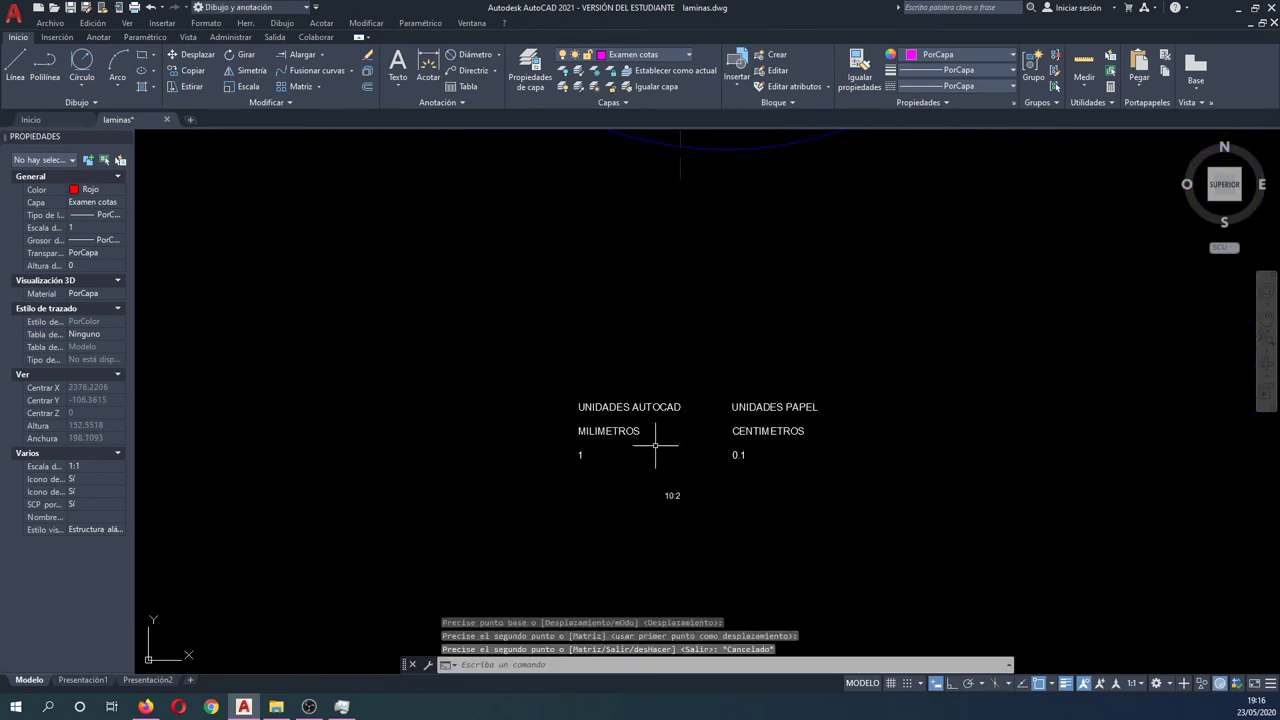
scroll(628, 417, up, 1)
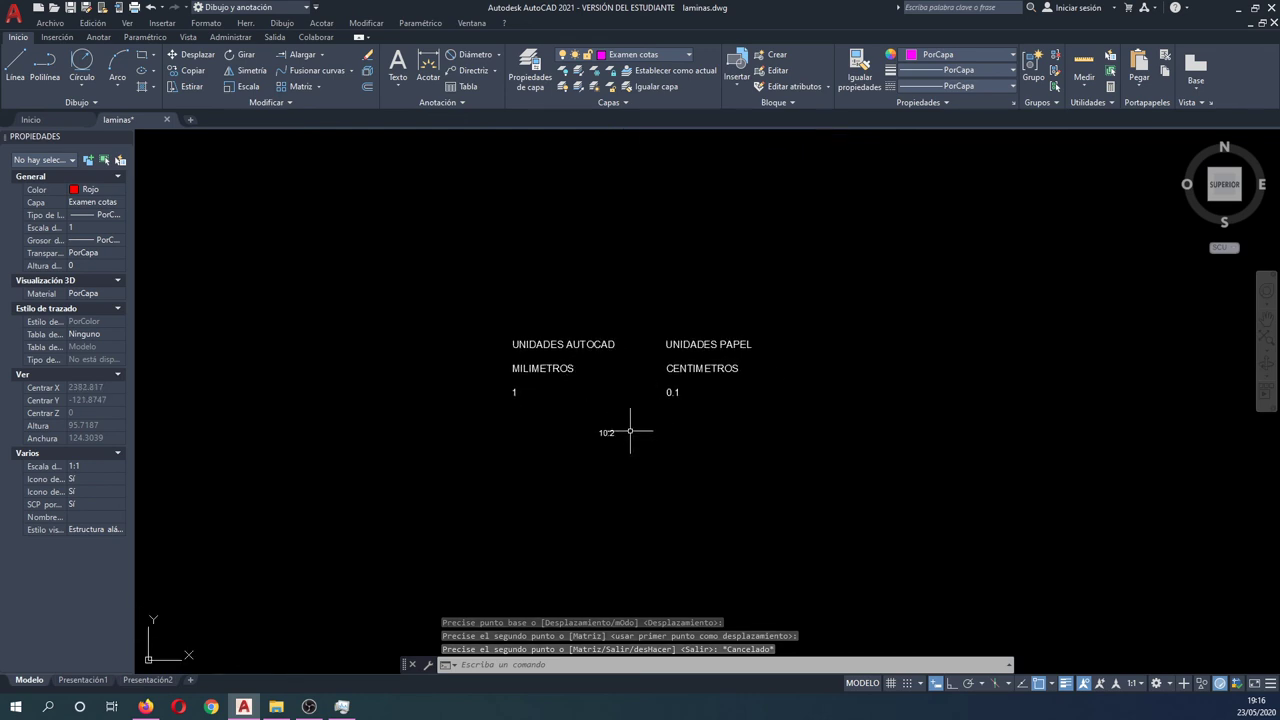
click(612, 433)
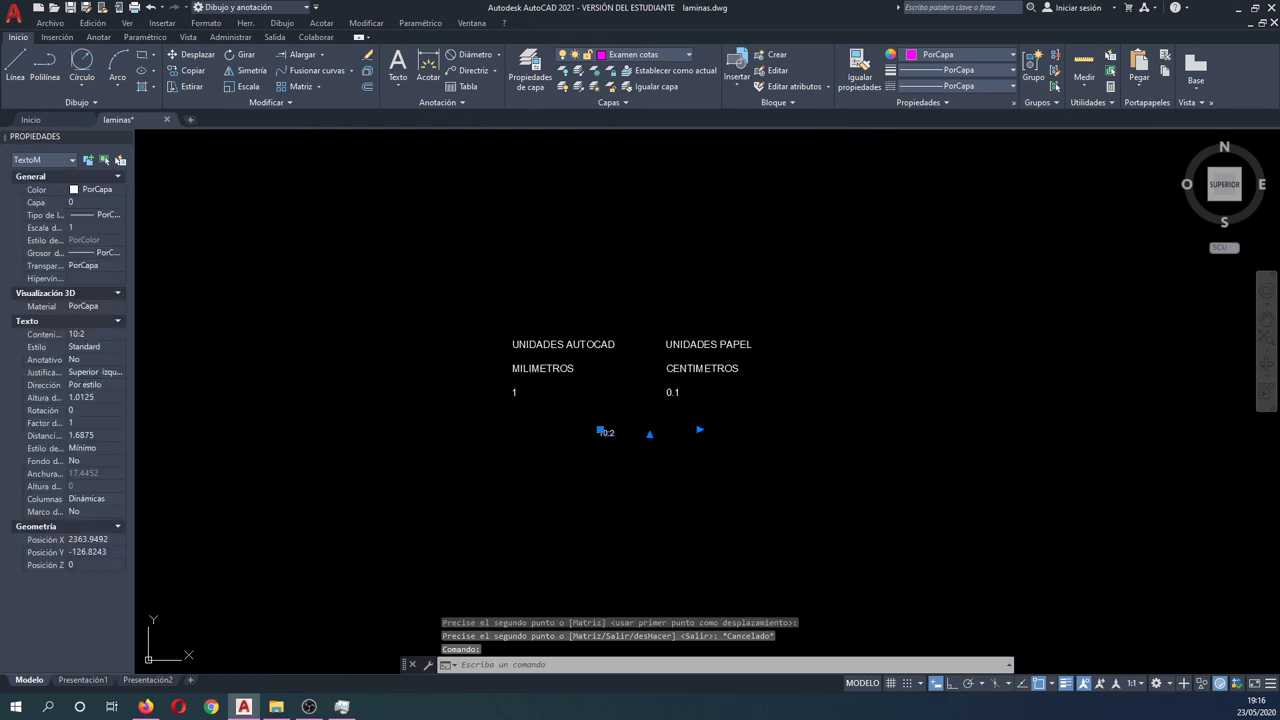
Step: Edit the copied label's scale ratio in place from 10:2 to 10:1
double_click(612, 433)
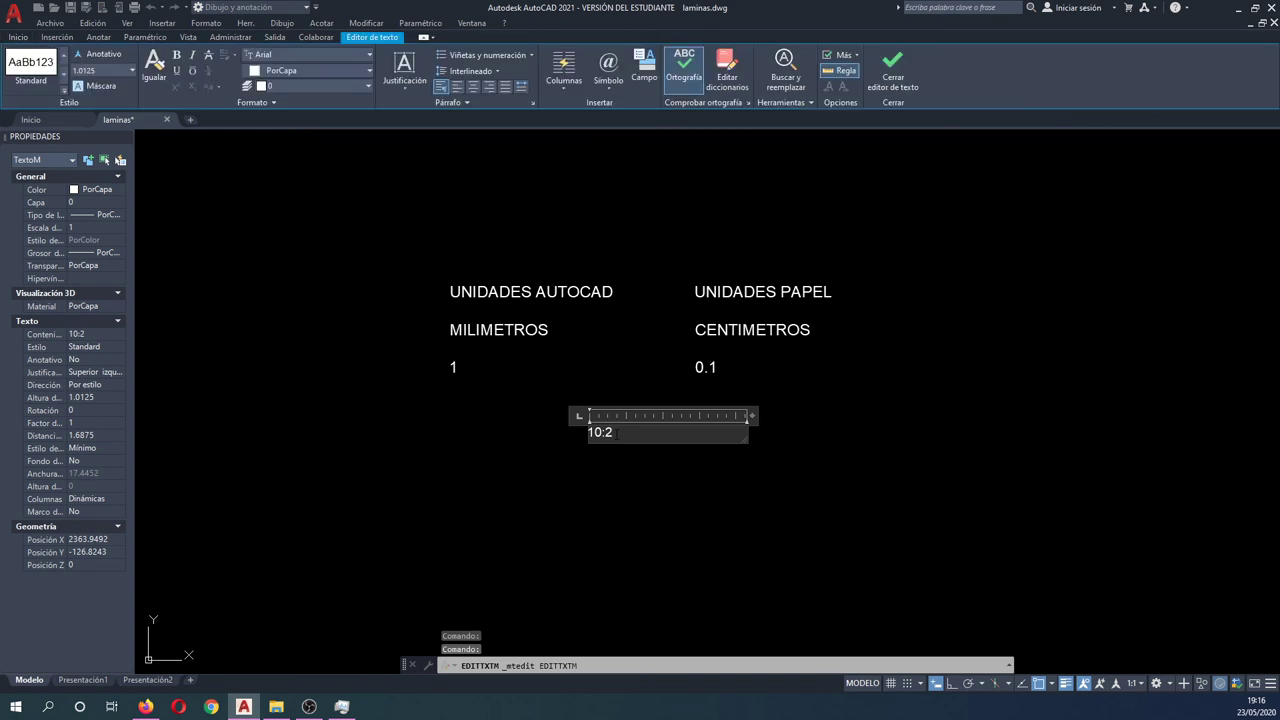
text(1)
click(627, 478)
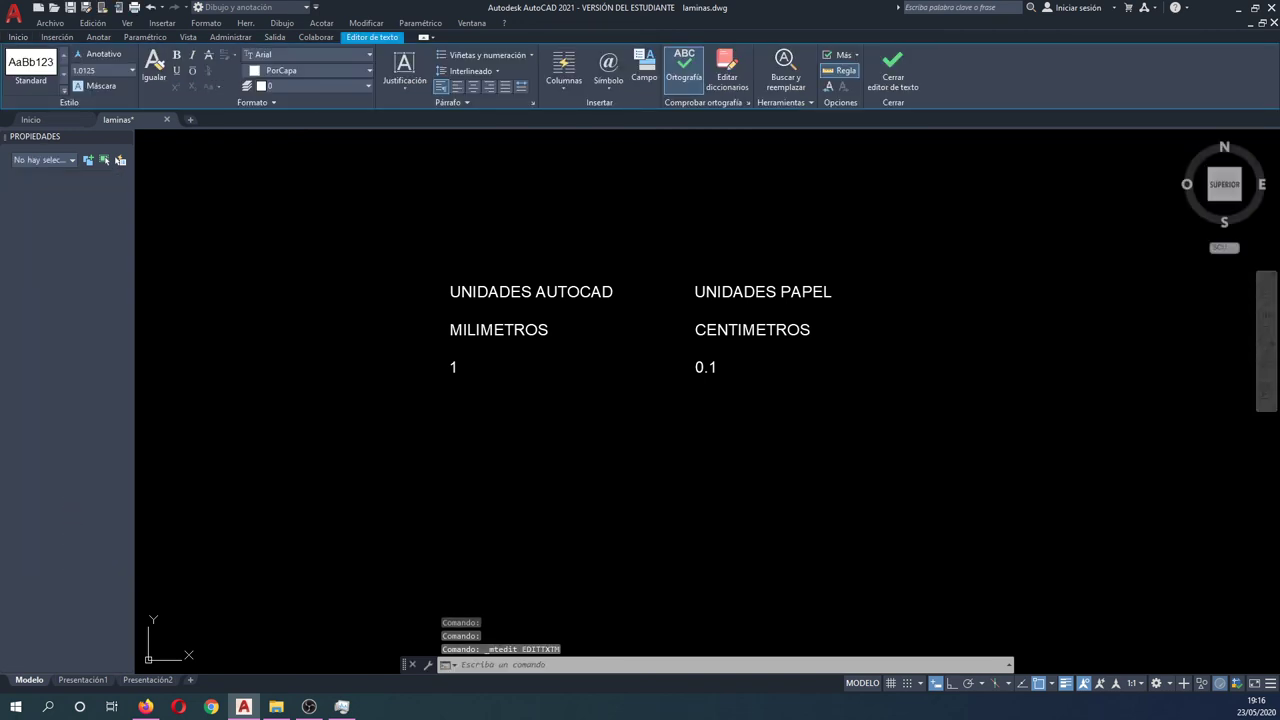
scroll(854, 447, down, 4)
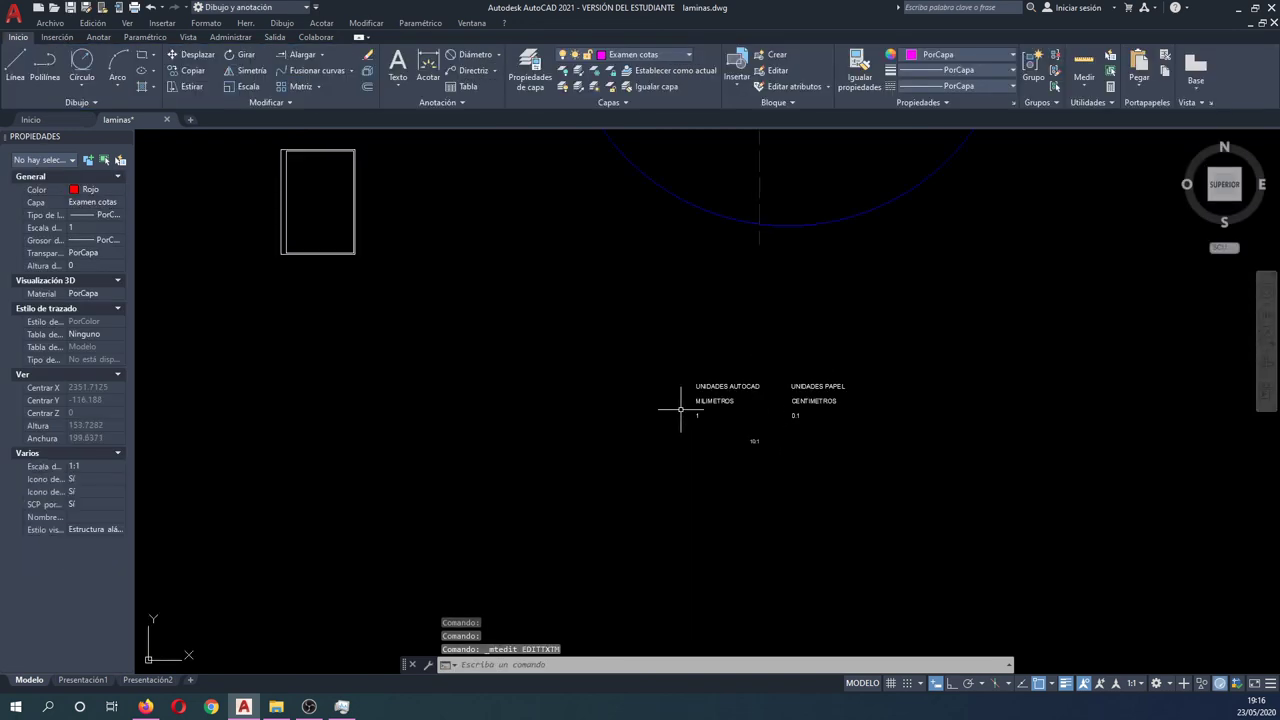
Step: Begin a linear dimension between two frame corners, then cancel it unfinished
click(484, 56)
click(497, 56)
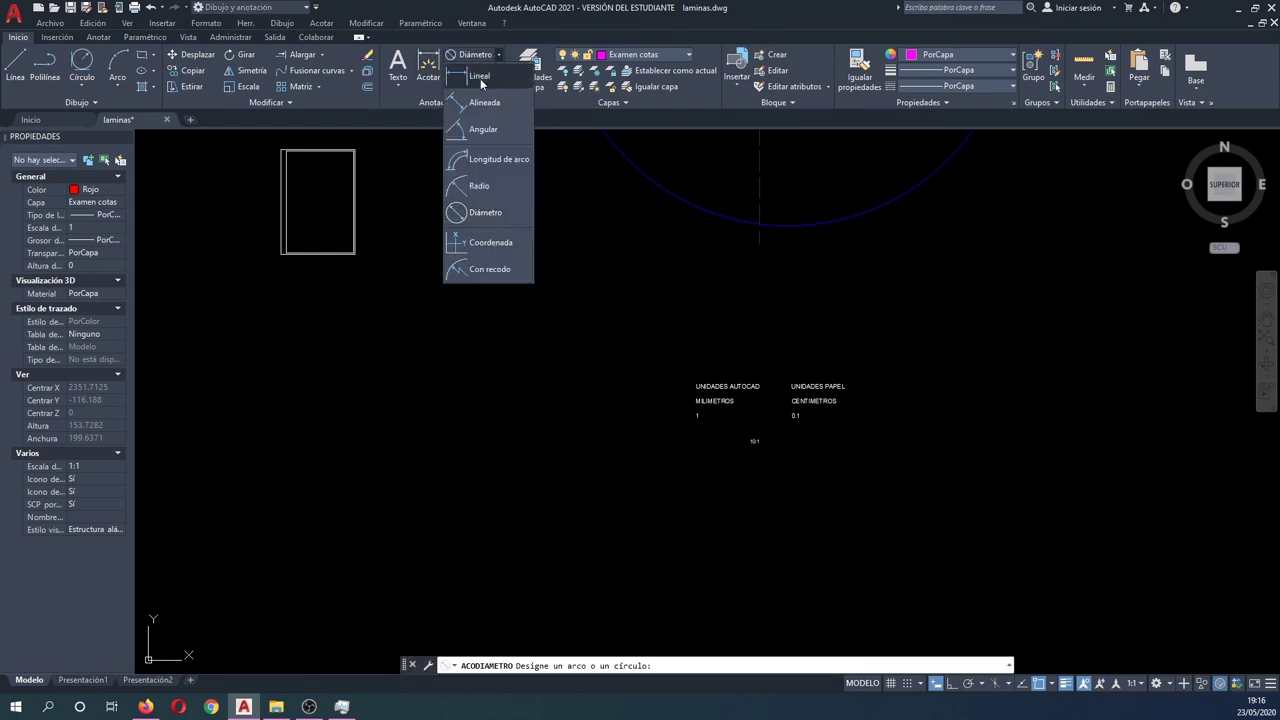
click(483, 78)
click(355, 150)
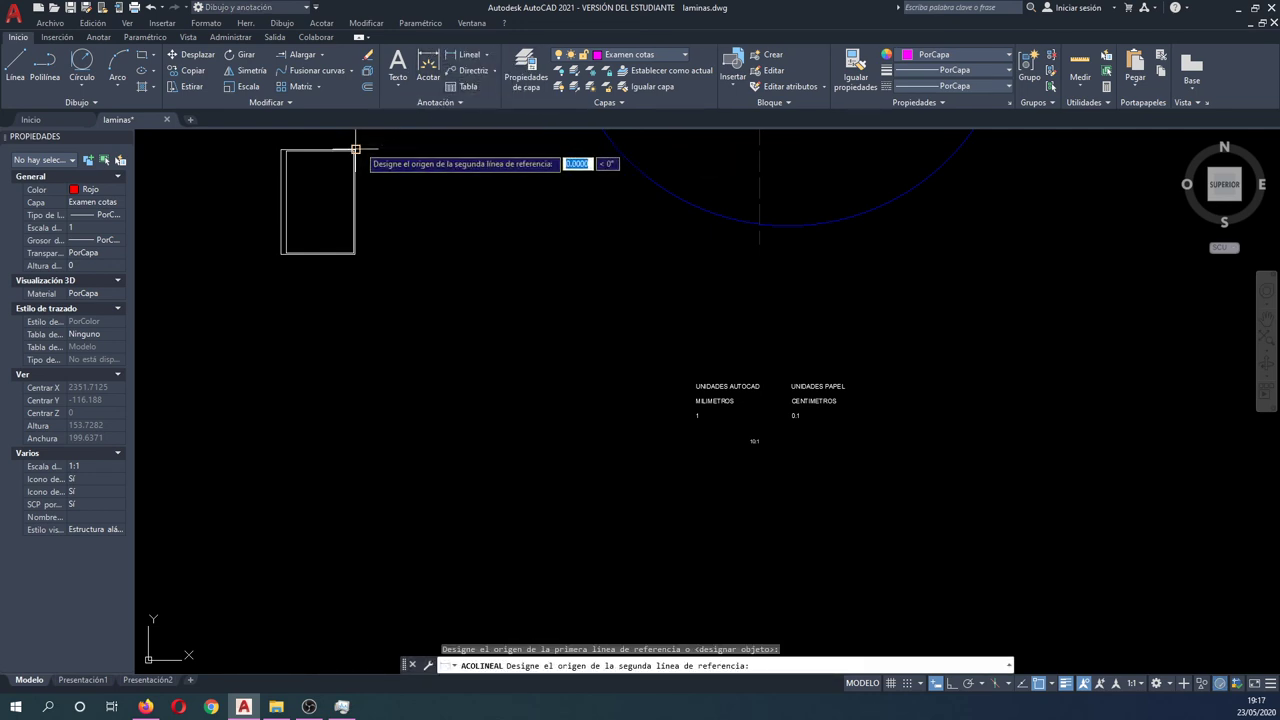
click(355, 254)
scroll(400, 220, up, 3)
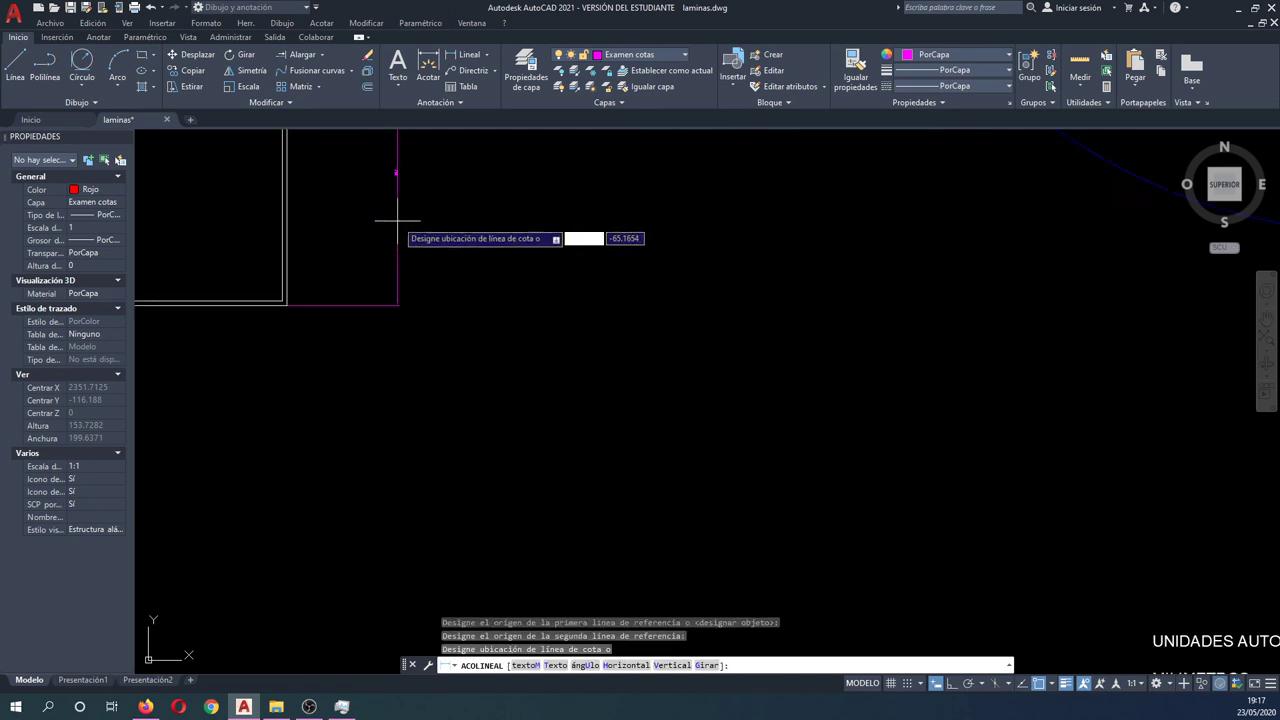
scroll(400, 220, up, 2)
scroll(400, 220, up, 2)
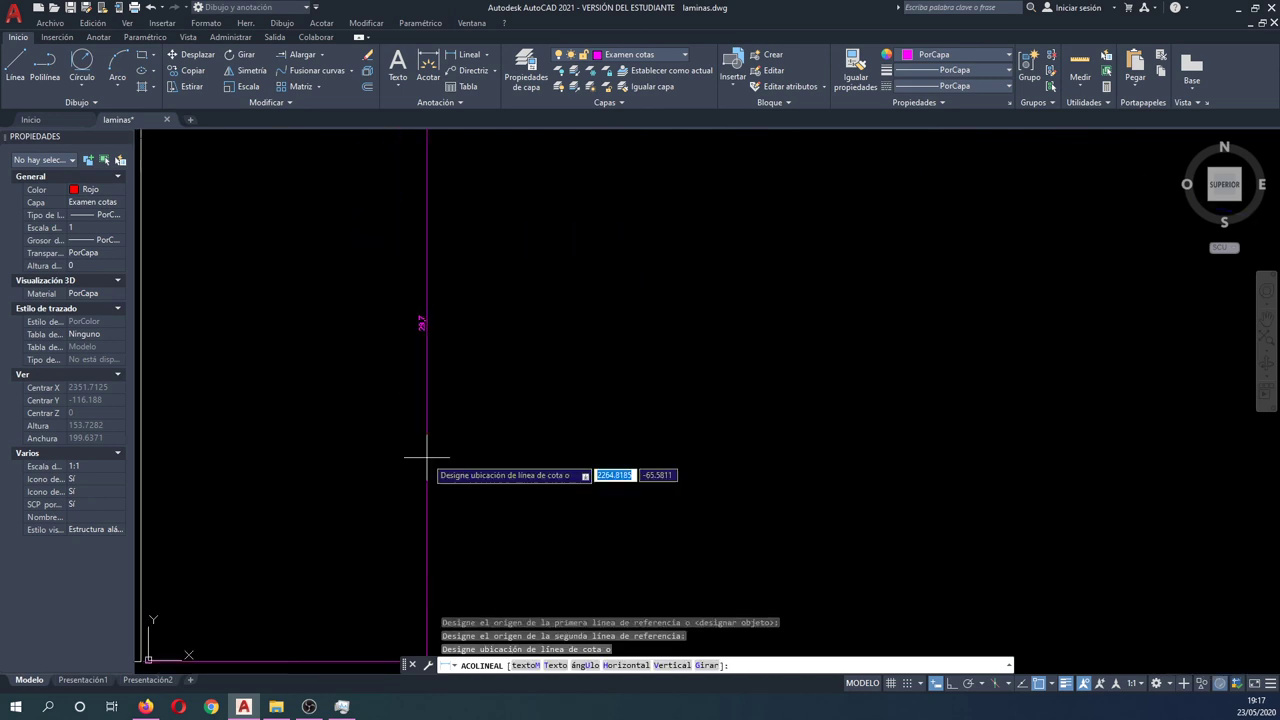
scroll(427, 459, down, 3)
key(Escape)
scroll(437, 388, down, 4)
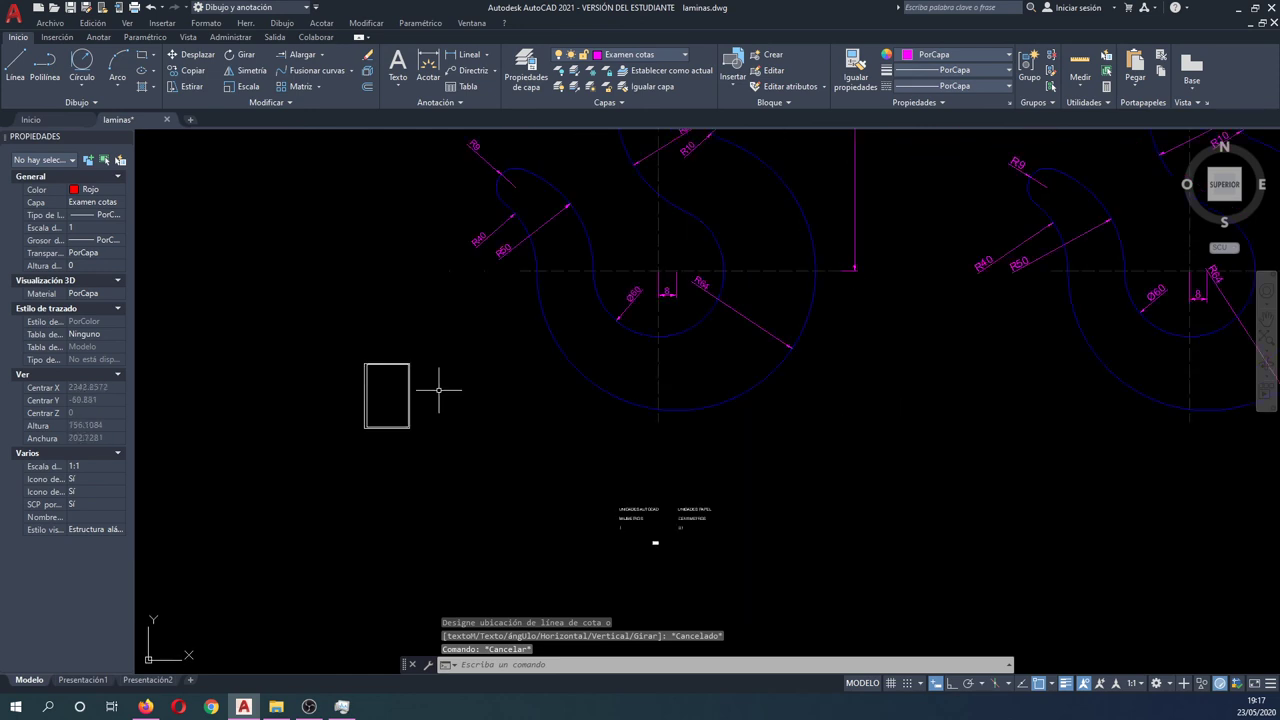
scroll(438, 390, down, 2)
Step: Scale the small double-rectangle frame by a factor of 10 from its lower-left corner
middle_drag(434, 390, 444, 406)
text(es)
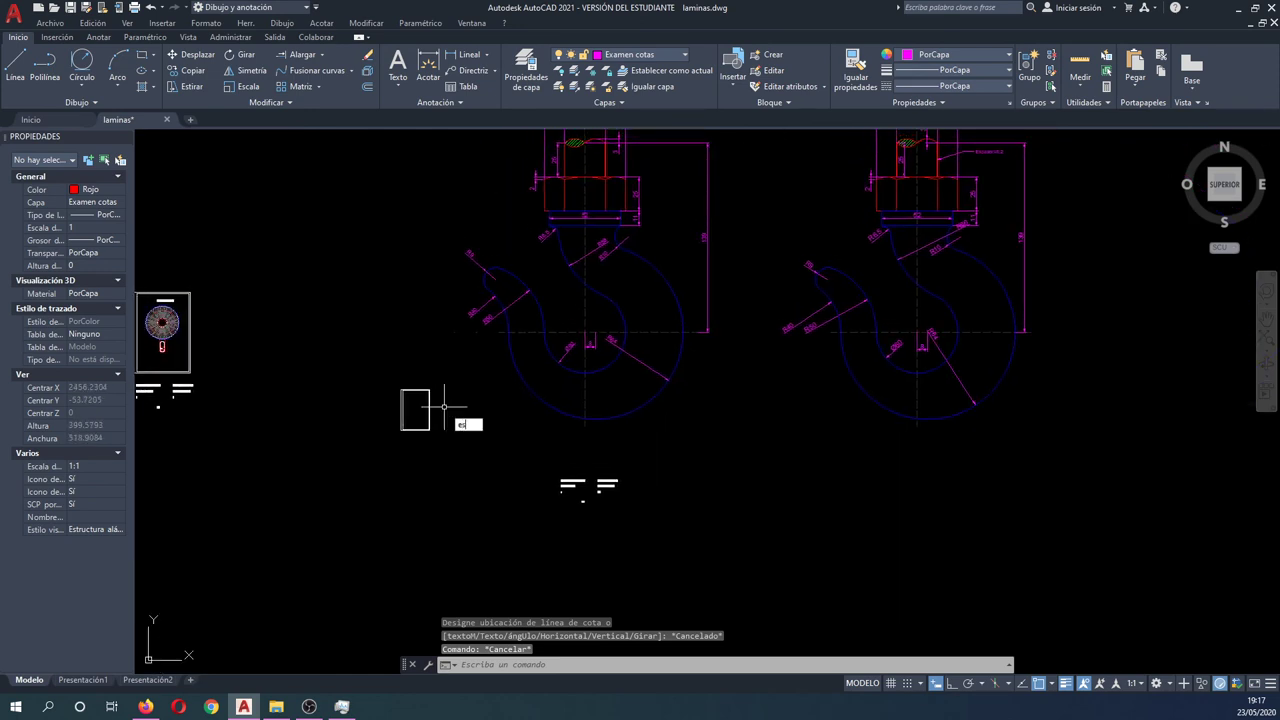
key(Return)
click(476, 462)
click(350, 380)
key(Return)
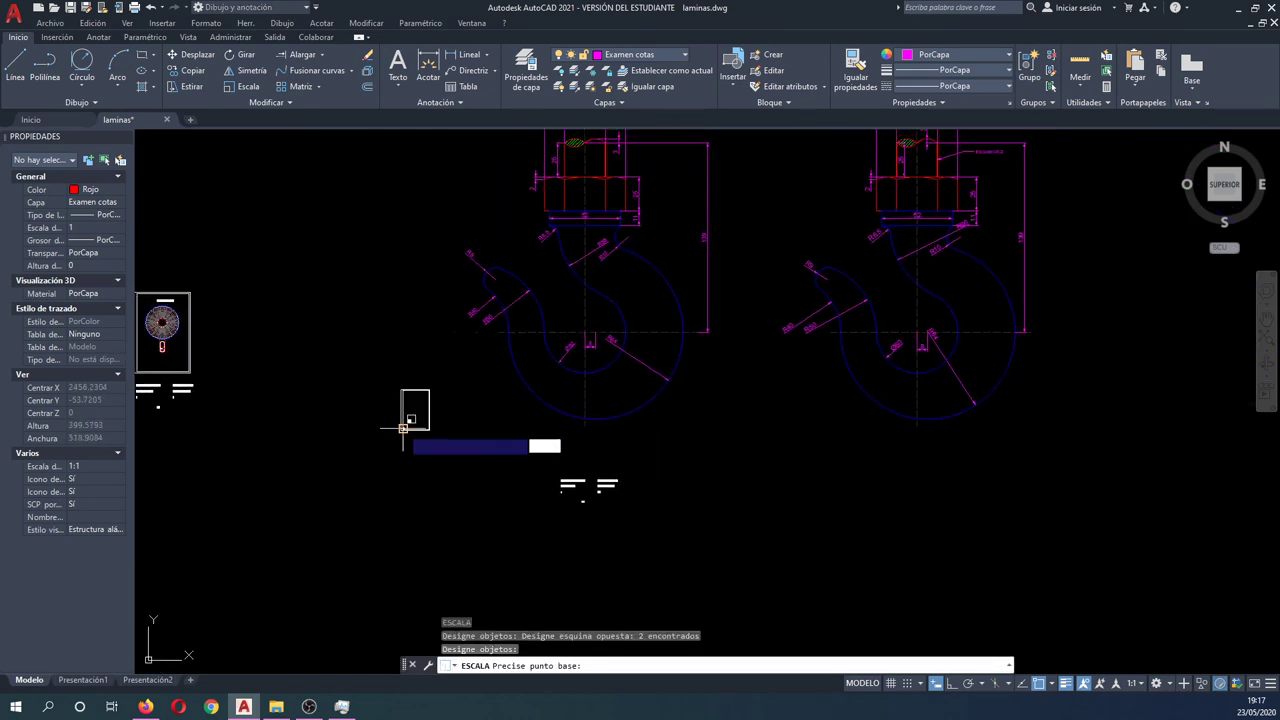
click(403, 428)
text(10)
key(Return)
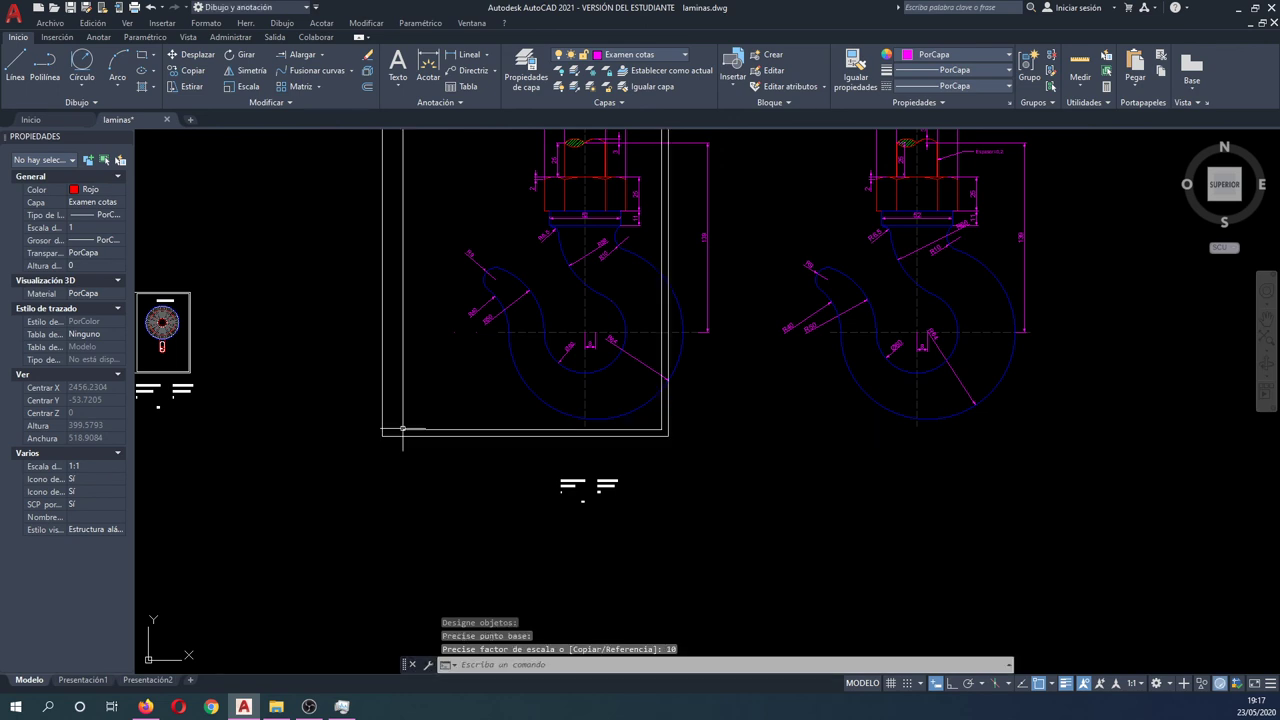
scroll(463, 420, down, 2)
middle_drag(463, 417, 483, 429)
Step: Move the enlarged frame with DESPLAZA so it encloses the left crane hook drawing
text(d)
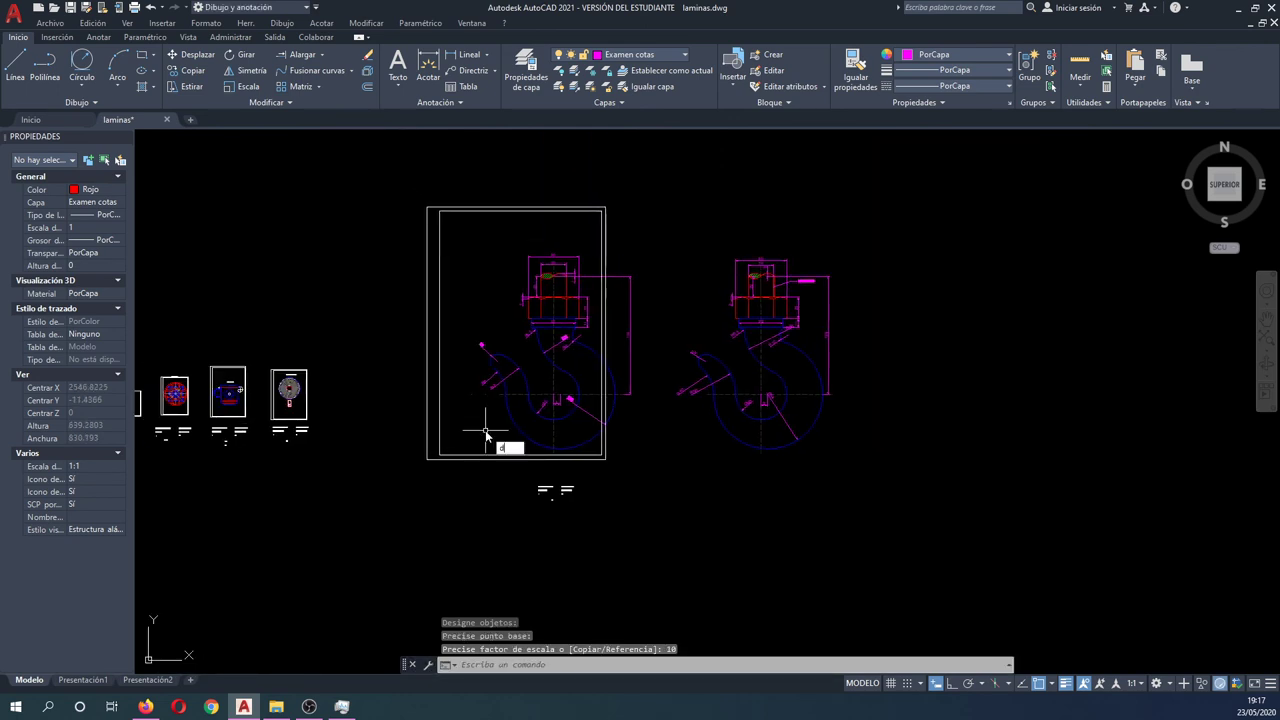
key(Return)
click(478, 480)
click(455, 446)
key(Return)
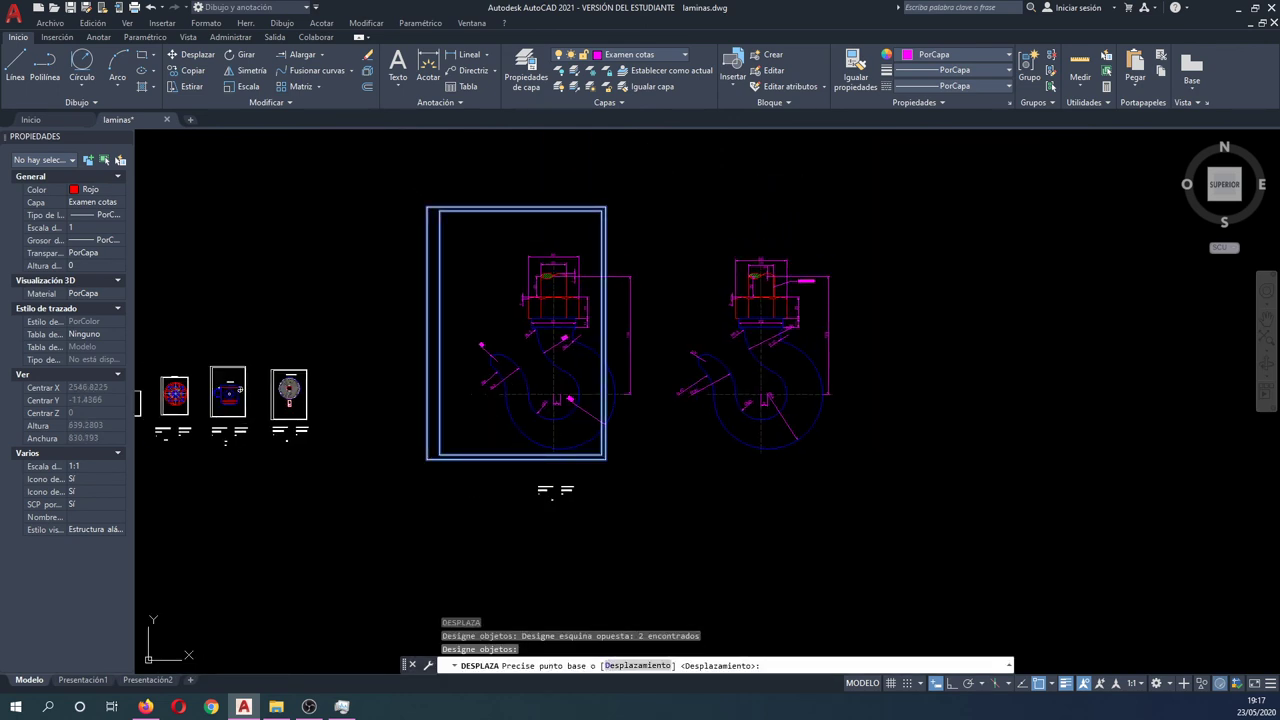
click(648, 175)
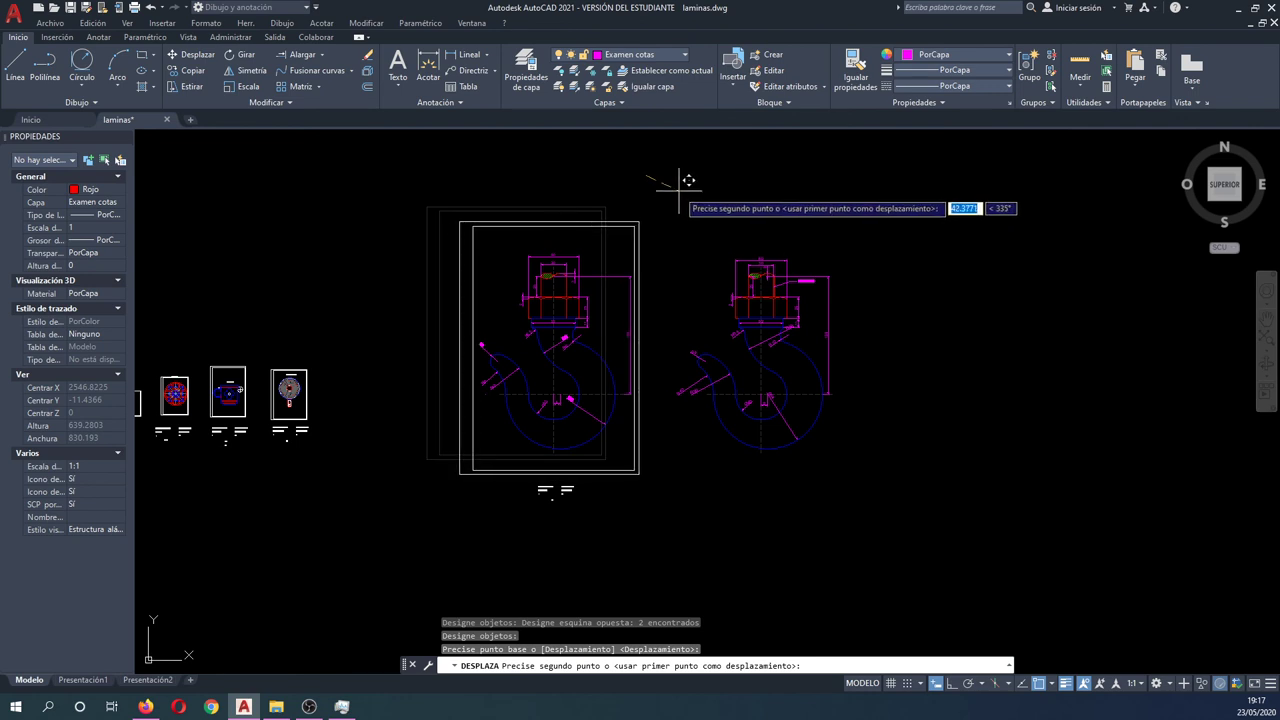
click(688, 180)
scroll(567, 495, up, 5)
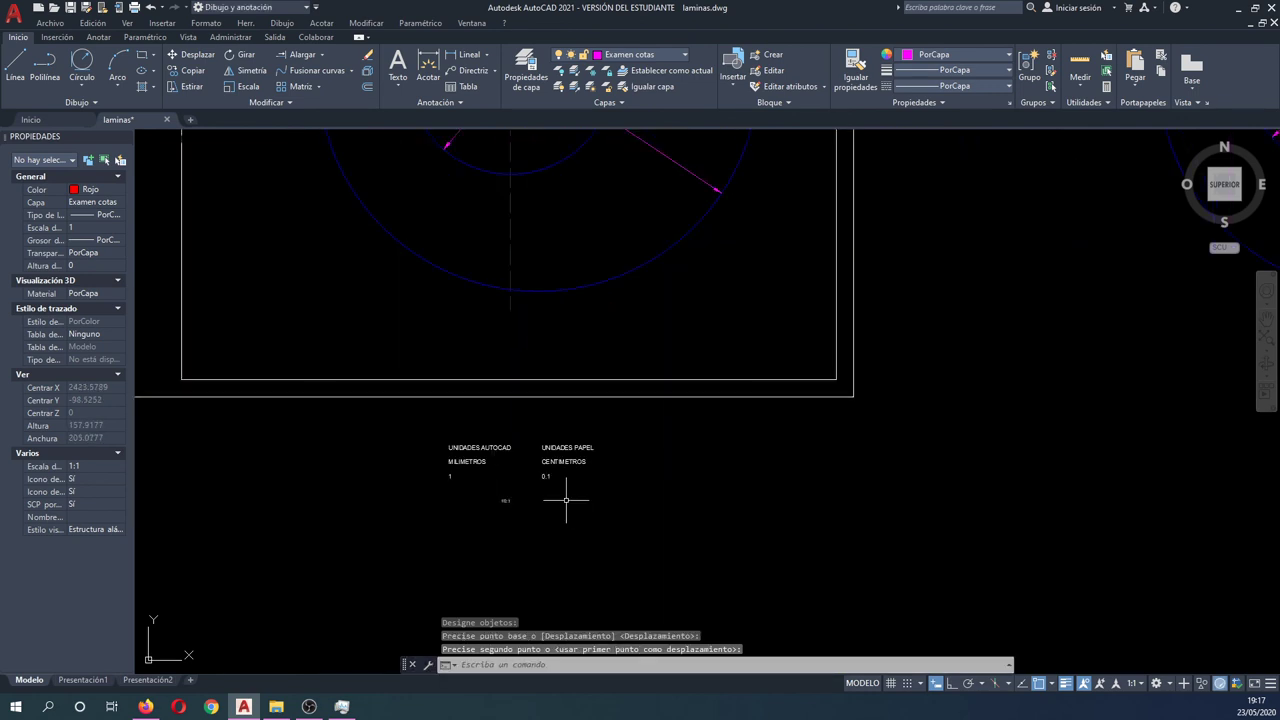
scroll(566, 500, up, 2)
scroll(543, 503, up, 2)
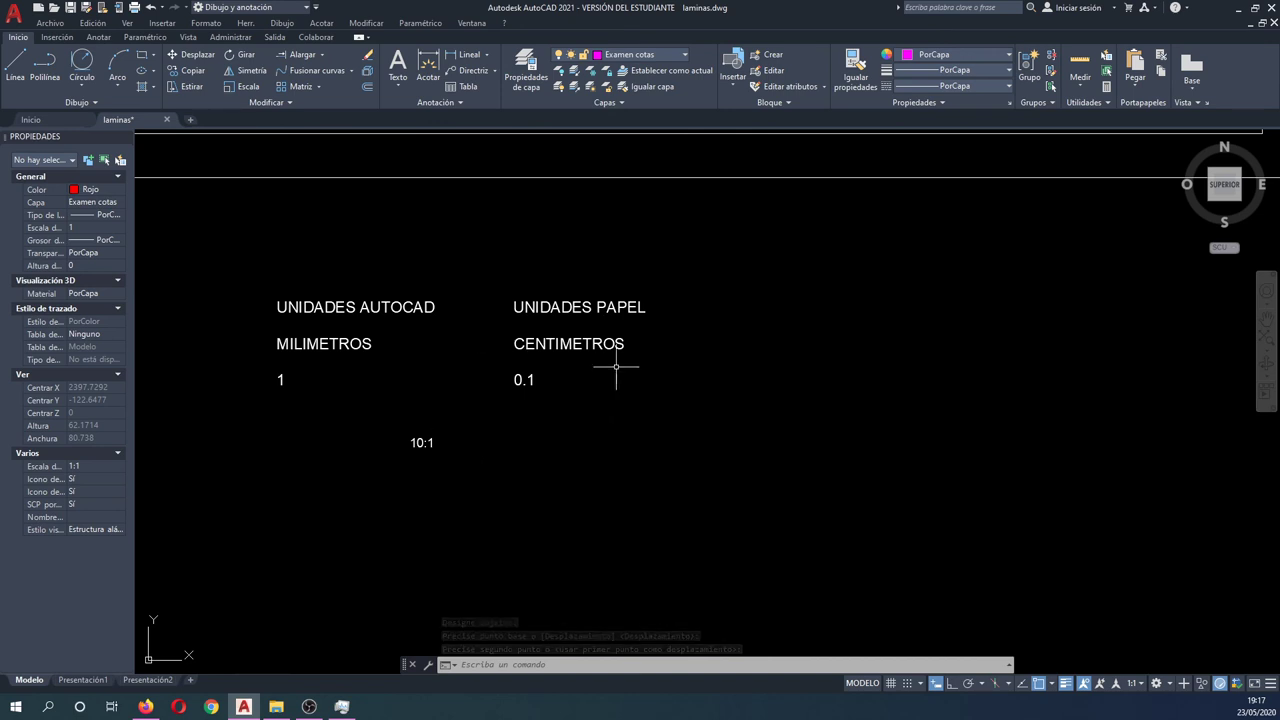
Step: Edit the label's 10:1 text to read 1:1, then centre the framed hook in view
double_click(421, 443)
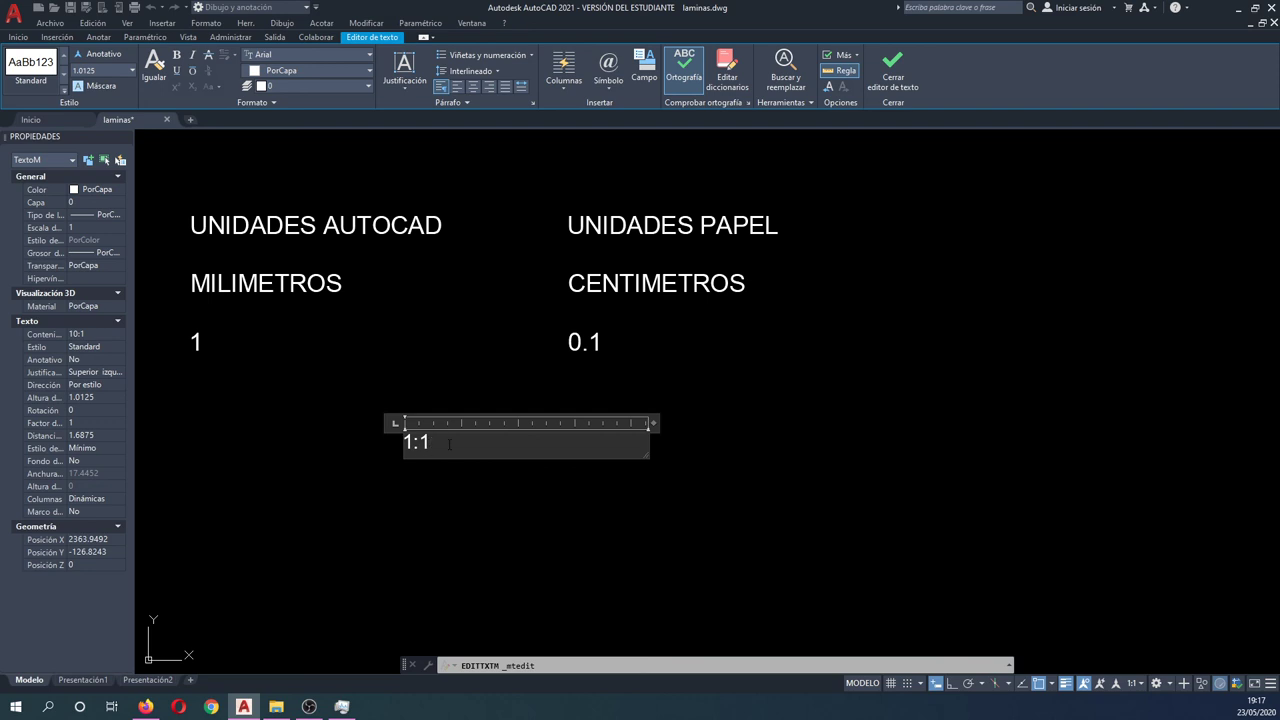
click(470, 517)
scroll(466, 508, down, 5)
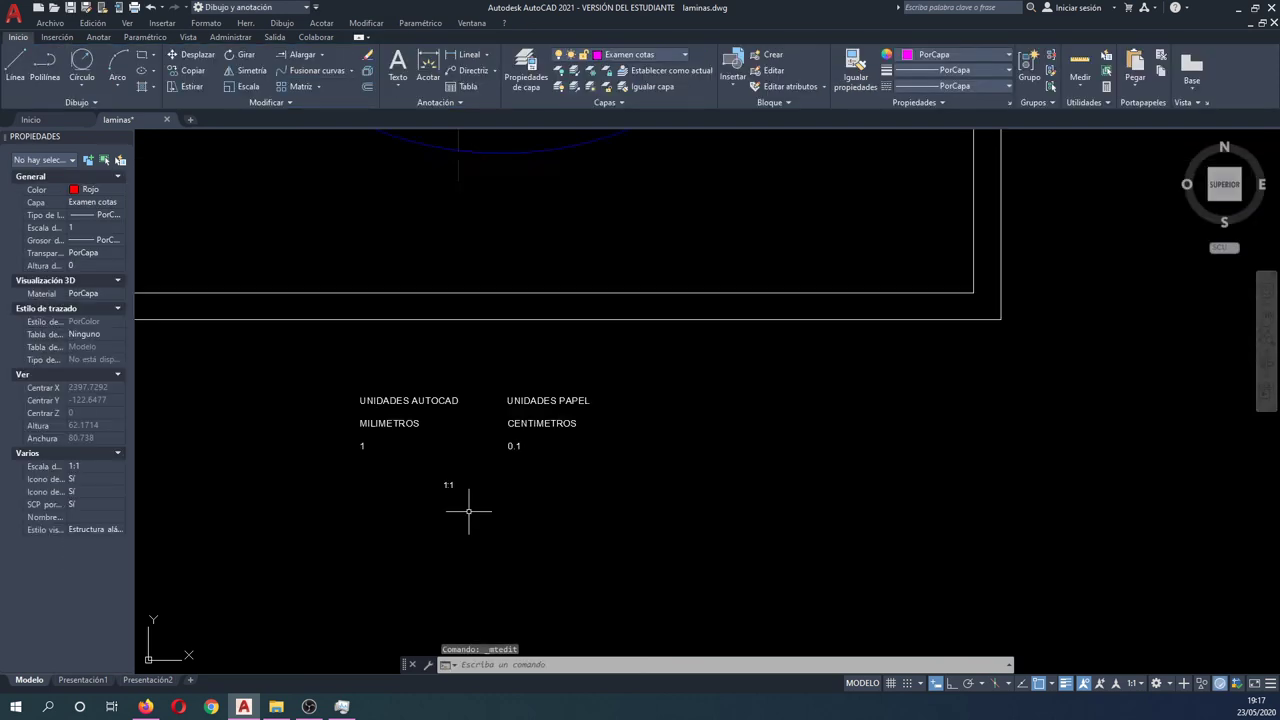
scroll(466, 508, down, 2)
scroll(466, 508, down, 2)
middle_drag(466, 306, 472, 340)
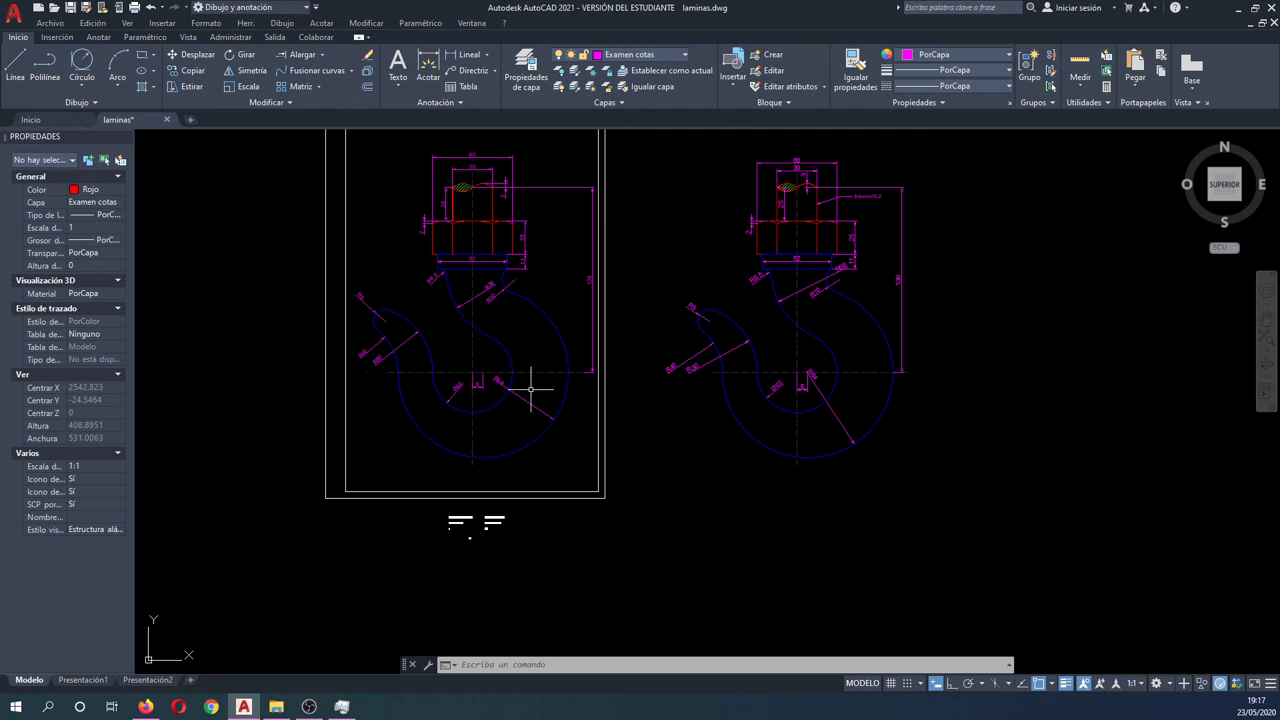
mouse_move(529, 382)
middle_down()
mouse_move(533, 423)
mouse_move(568, 424)
middle_up()
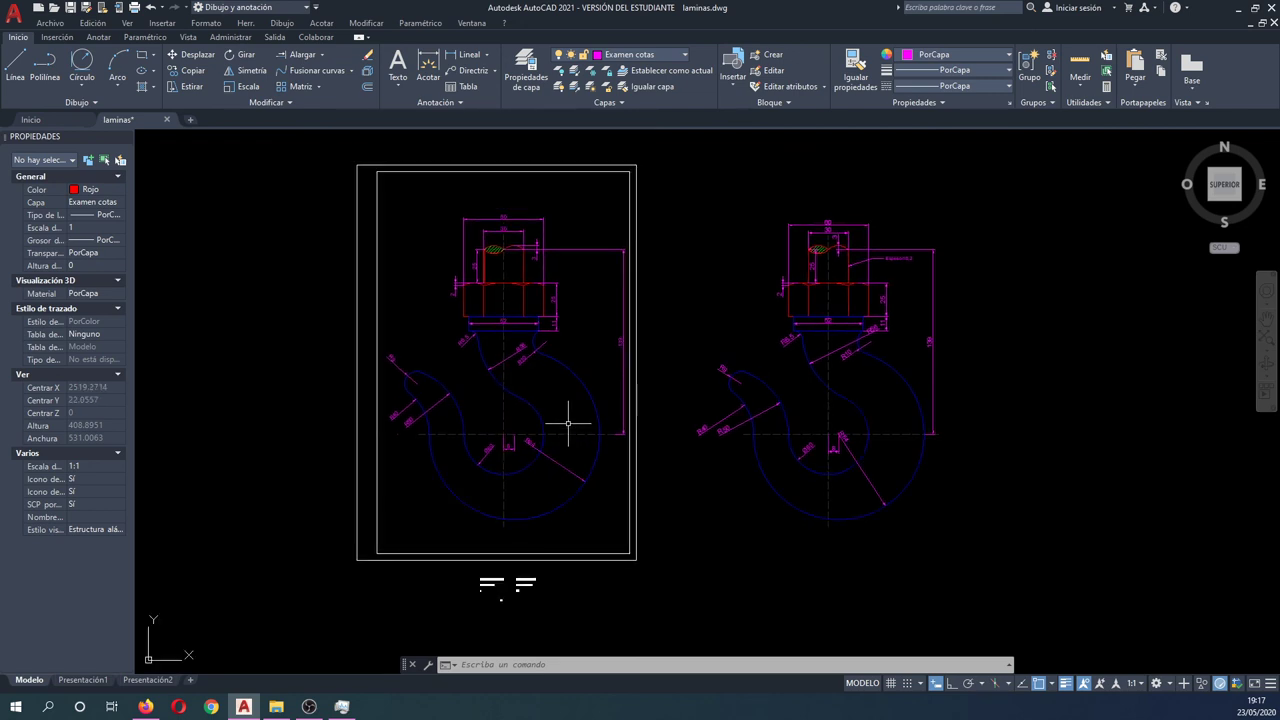